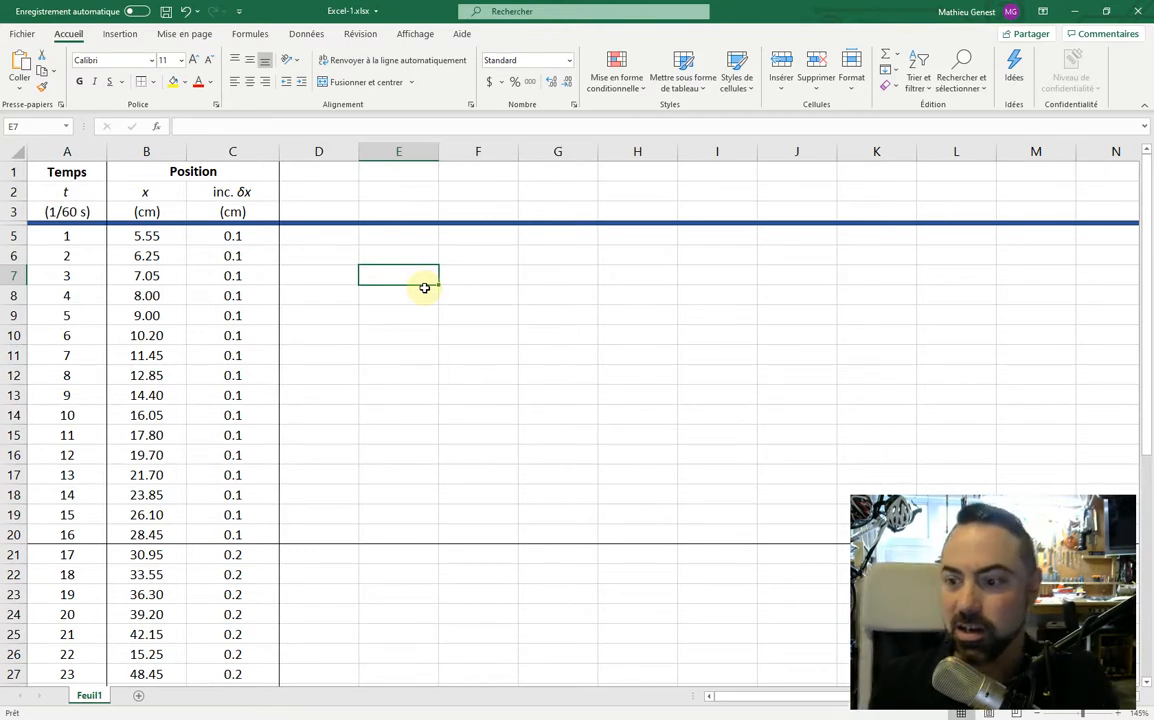
Examine the time, position and uncertainty columns with their headings and units, including the δx symbol in C2.
click(85, 240)
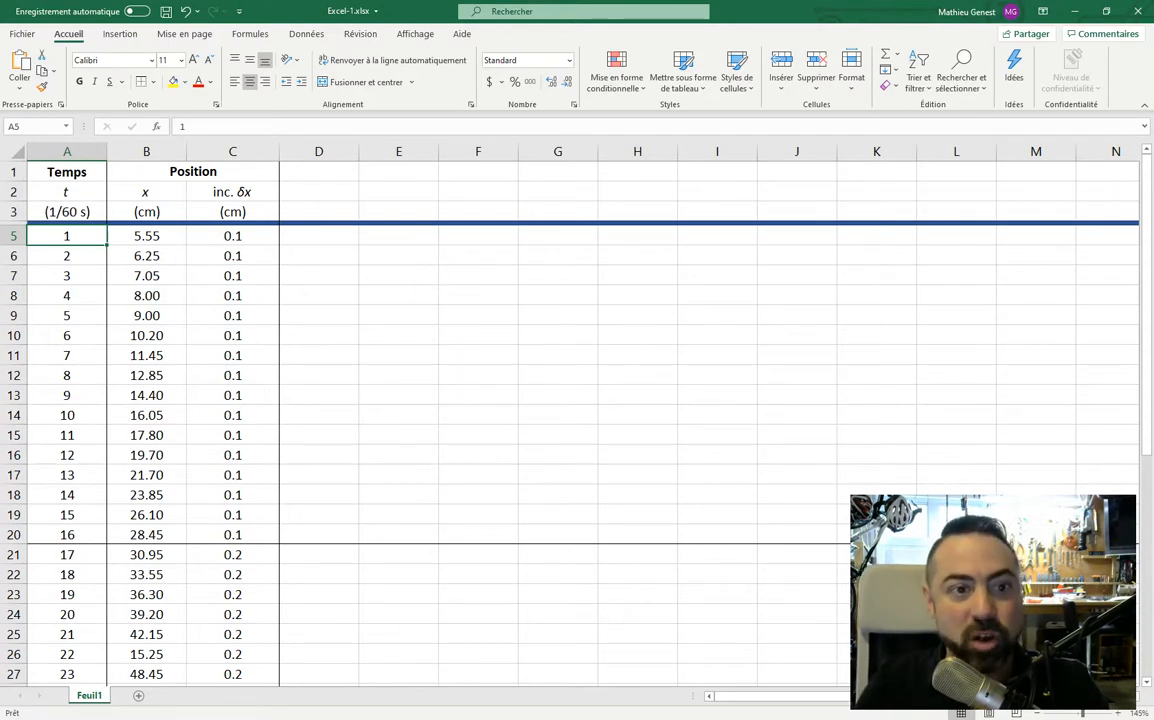
click(102, 151)
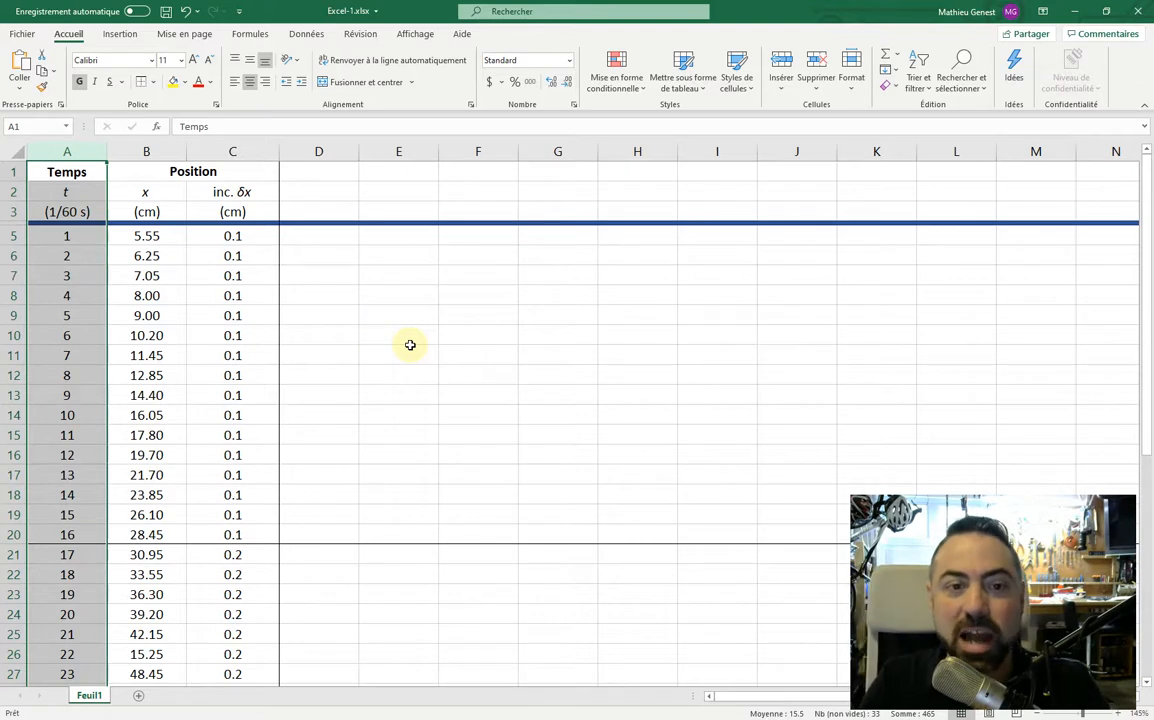
click(157, 152)
click(233, 151)
click(158, 151)
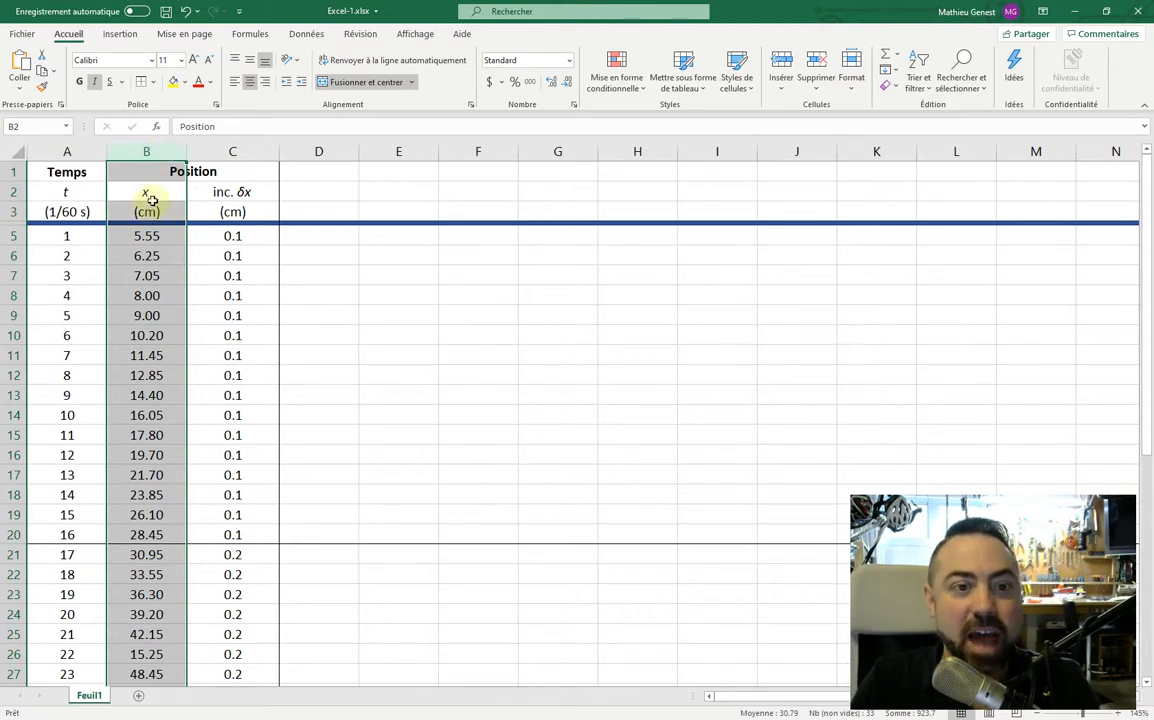
click(152, 194)
click(160, 214)
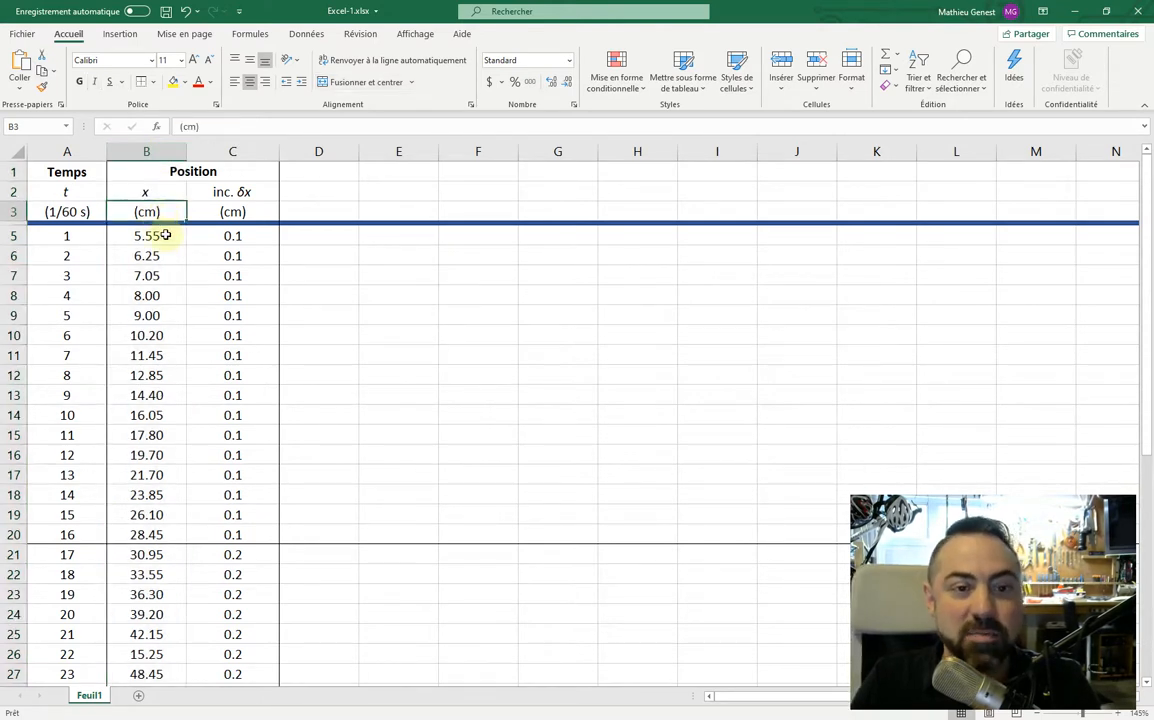
click(253, 152)
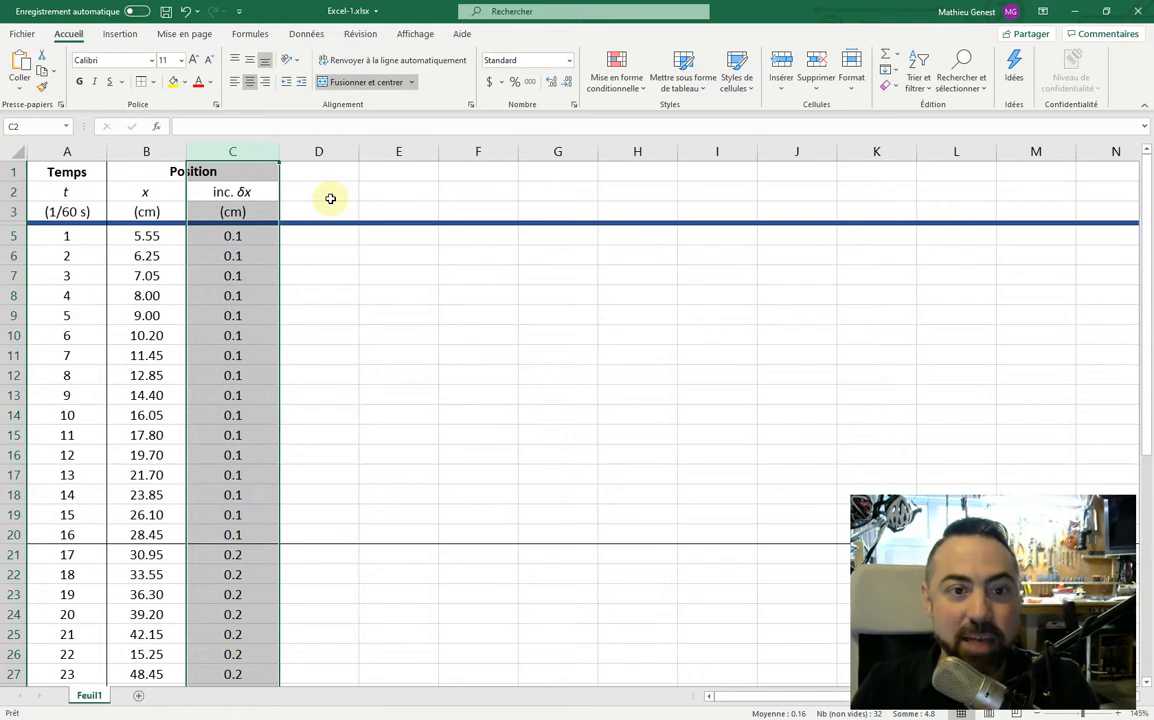
click(240, 198)
double_click(240, 192)
drag(245, 192, 237, 192)
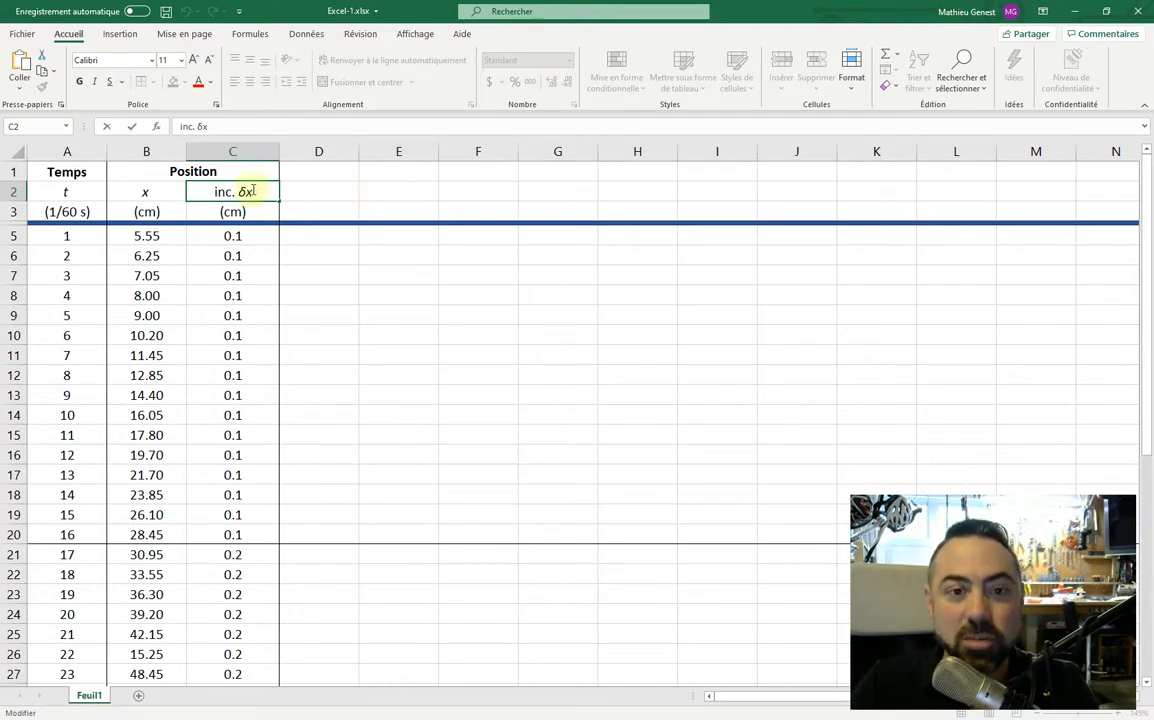
drag(240, 191, 399, 204)
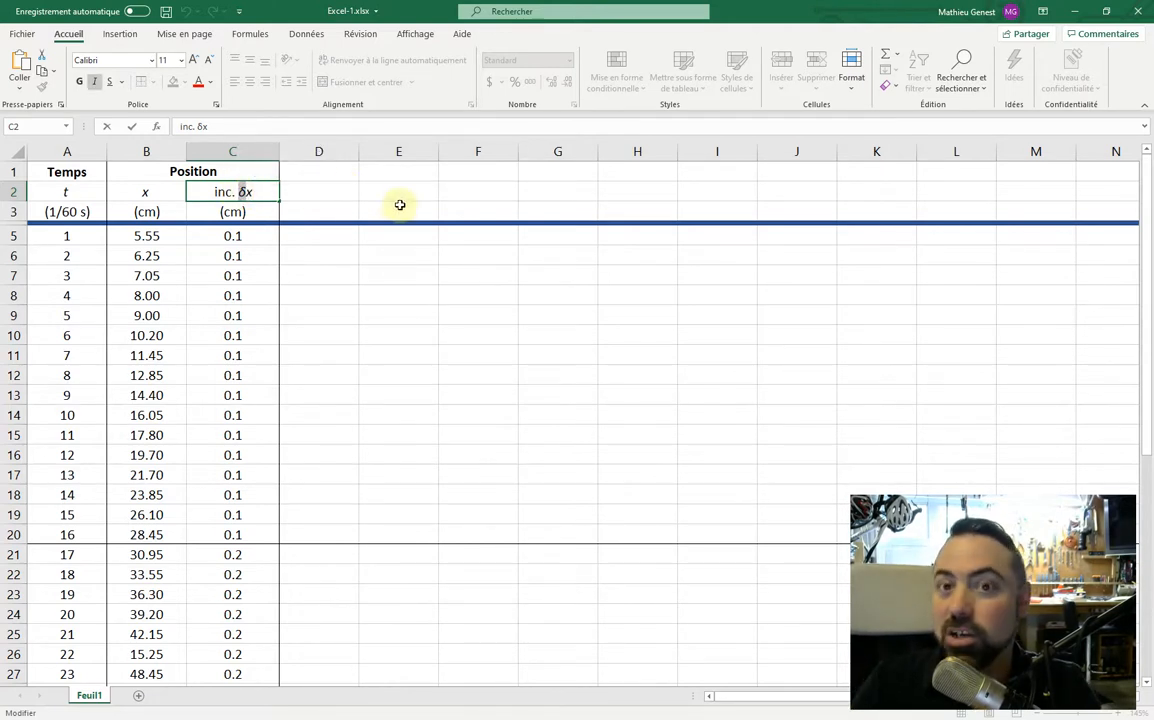
click(262, 193)
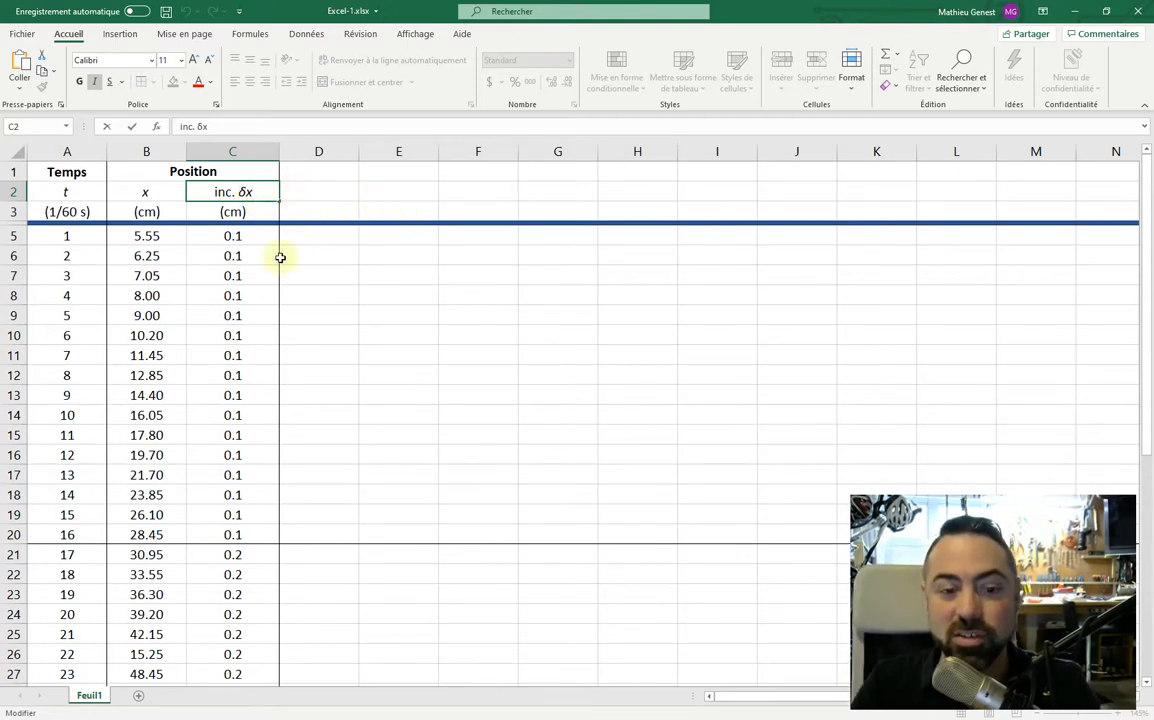
Compare the positions in column B with the uncertainties in column C for row groups 5–20, 21–30 and 31–34.
click(159, 239)
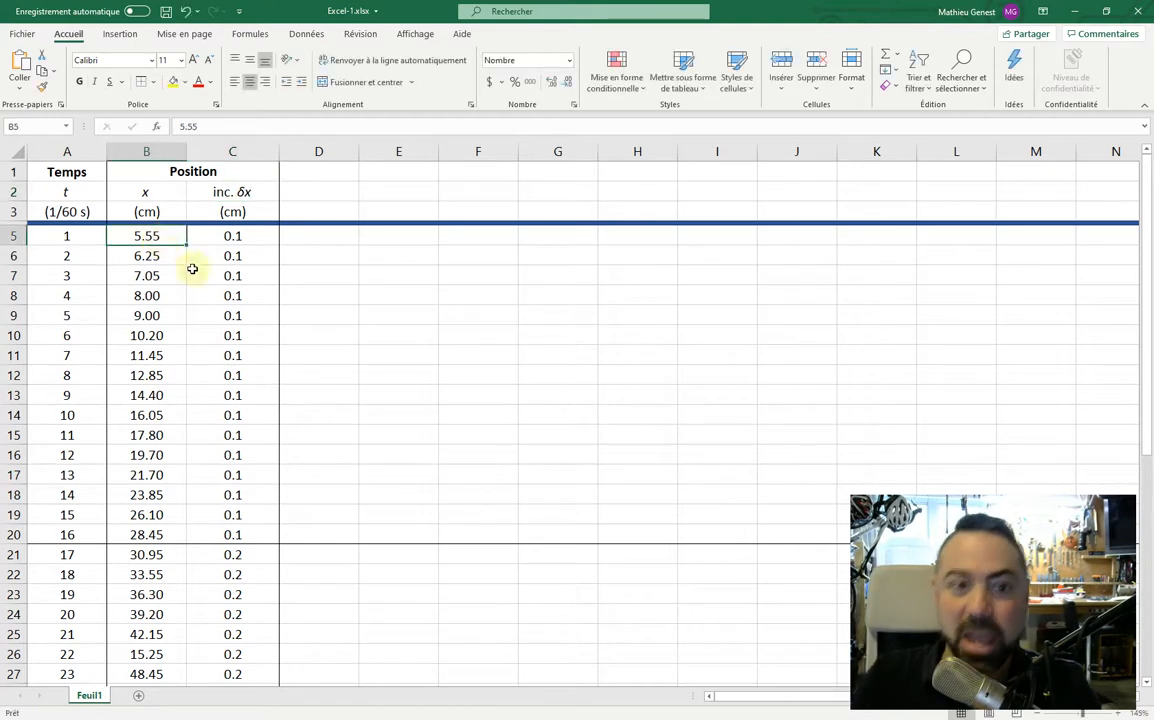
drag(173, 237, 155, 540)
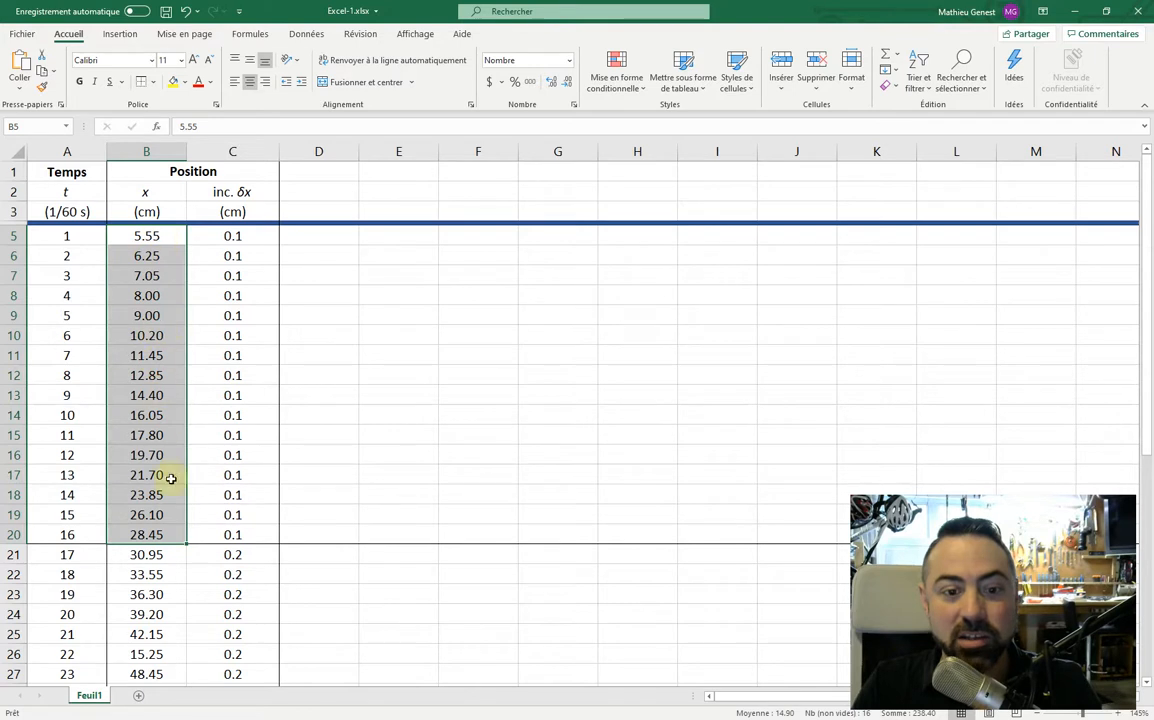
drag(248, 236, 250, 536)
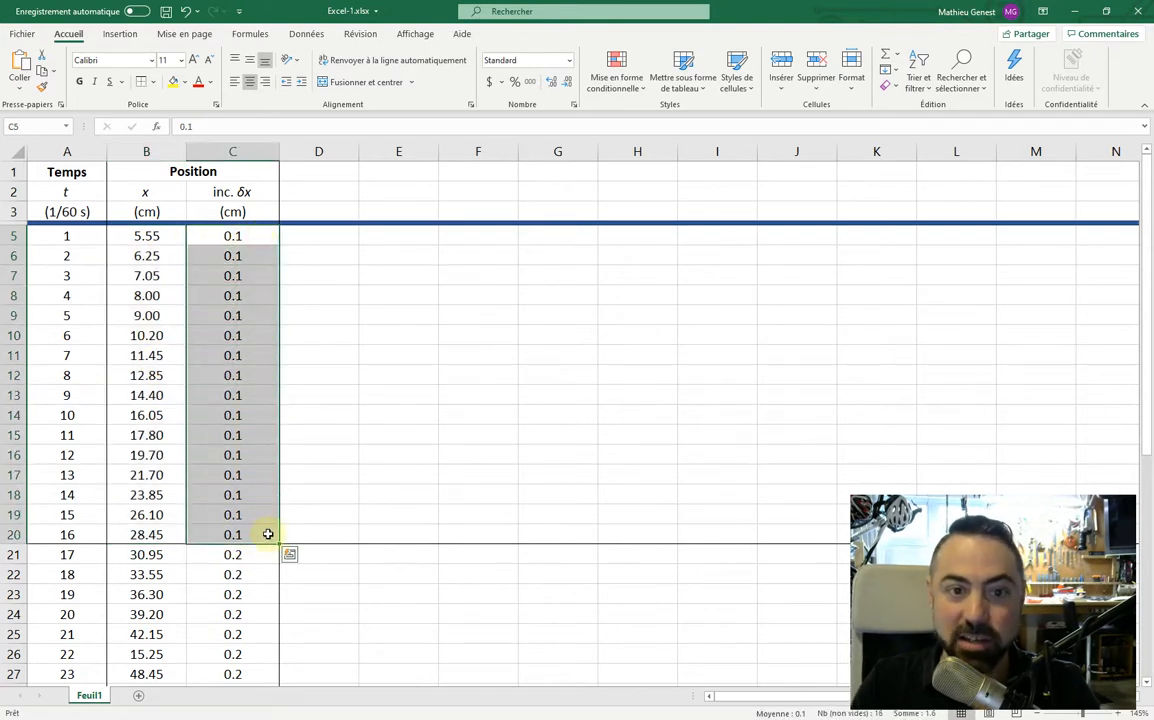
drag(151, 234, 149, 533)
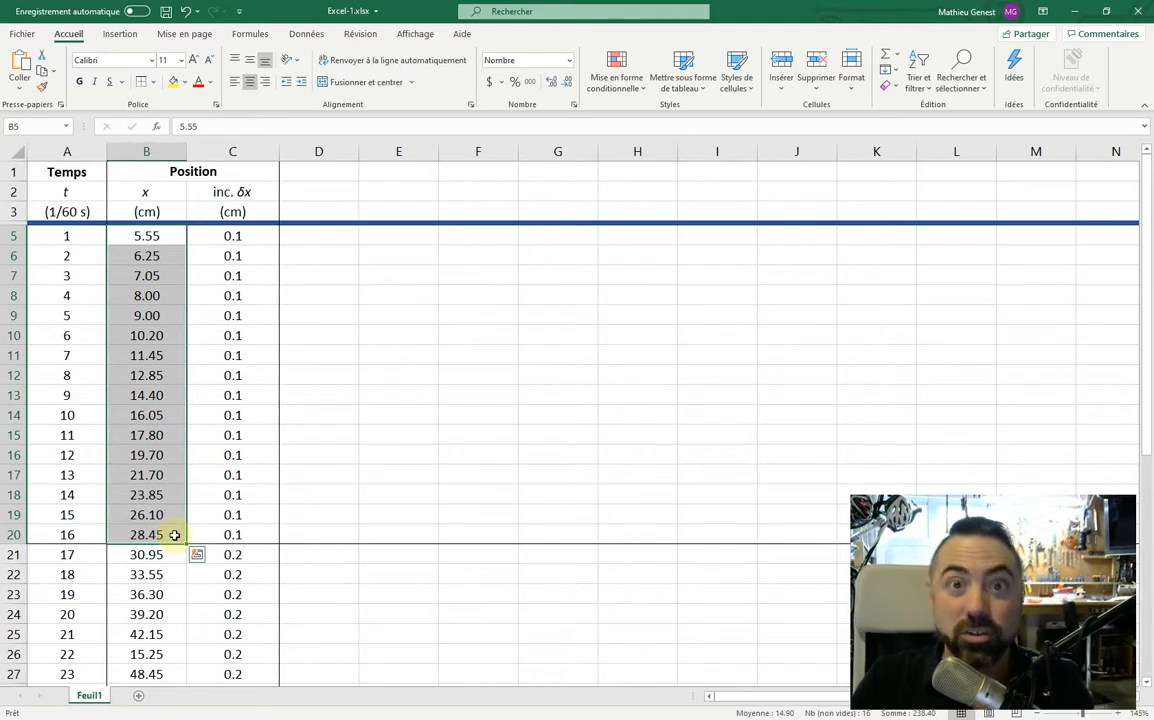
scroll(160, 552, down, 1)
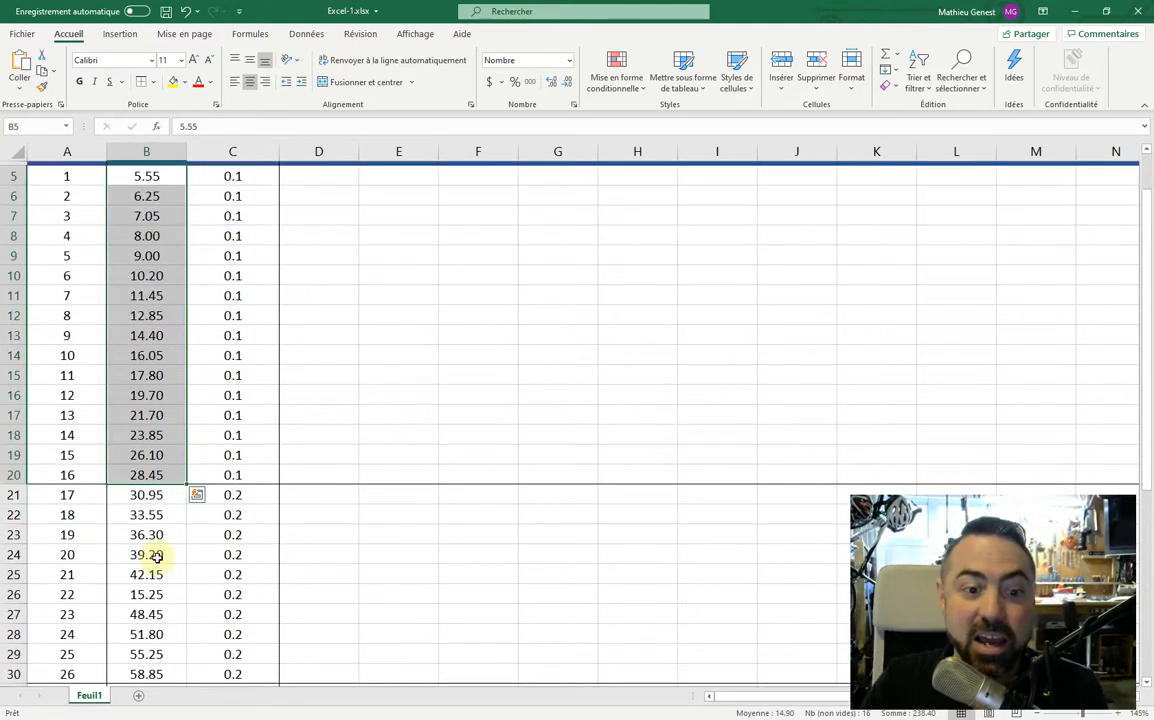
click(265, 491)
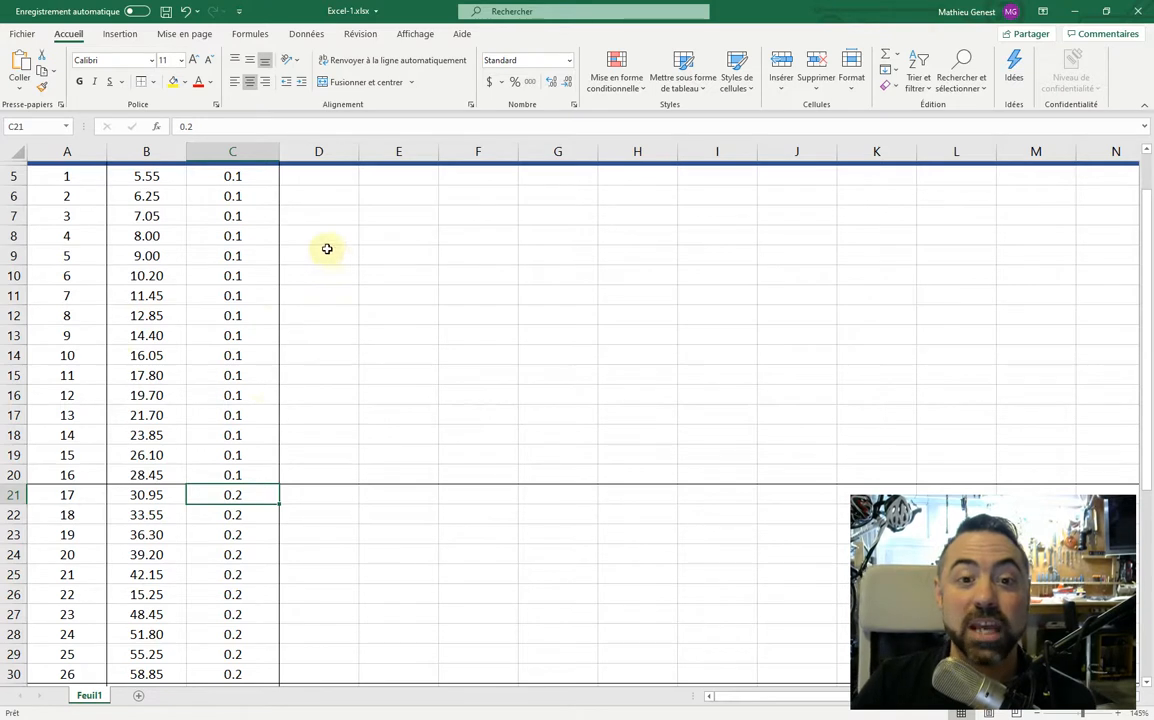
scroll(260, 309, down, 1)
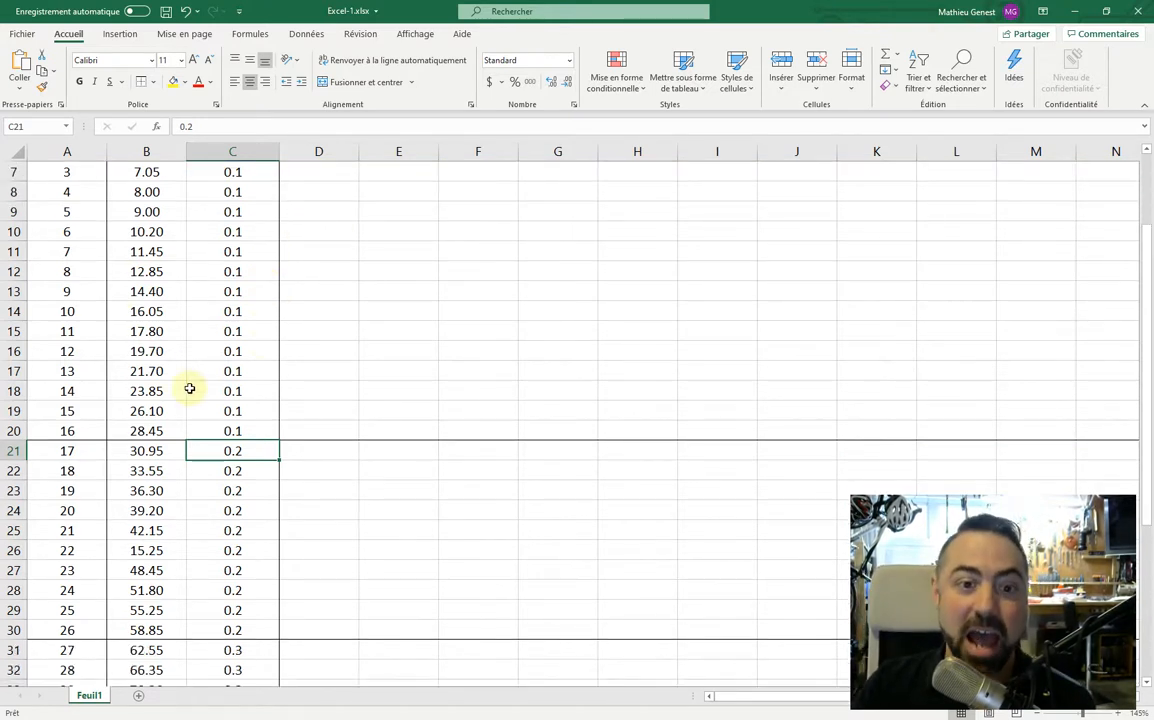
click(146, 454)
scroll(189, 479, down, 2)
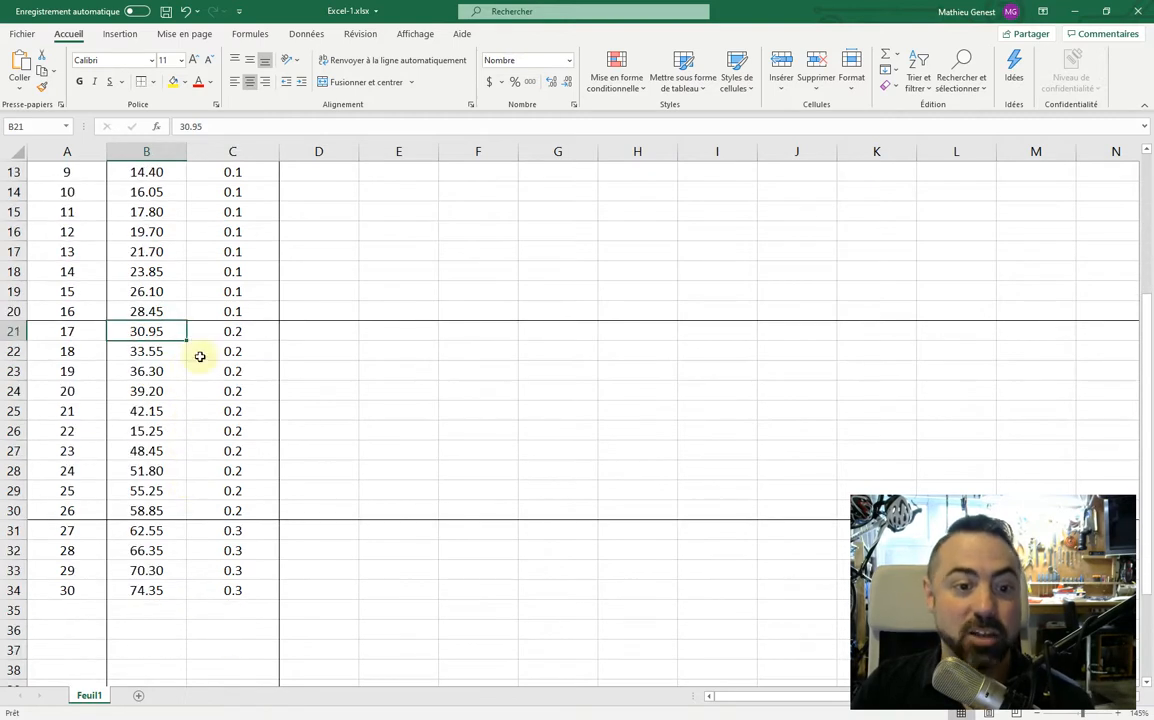
drag(167, 333, 162, 510)
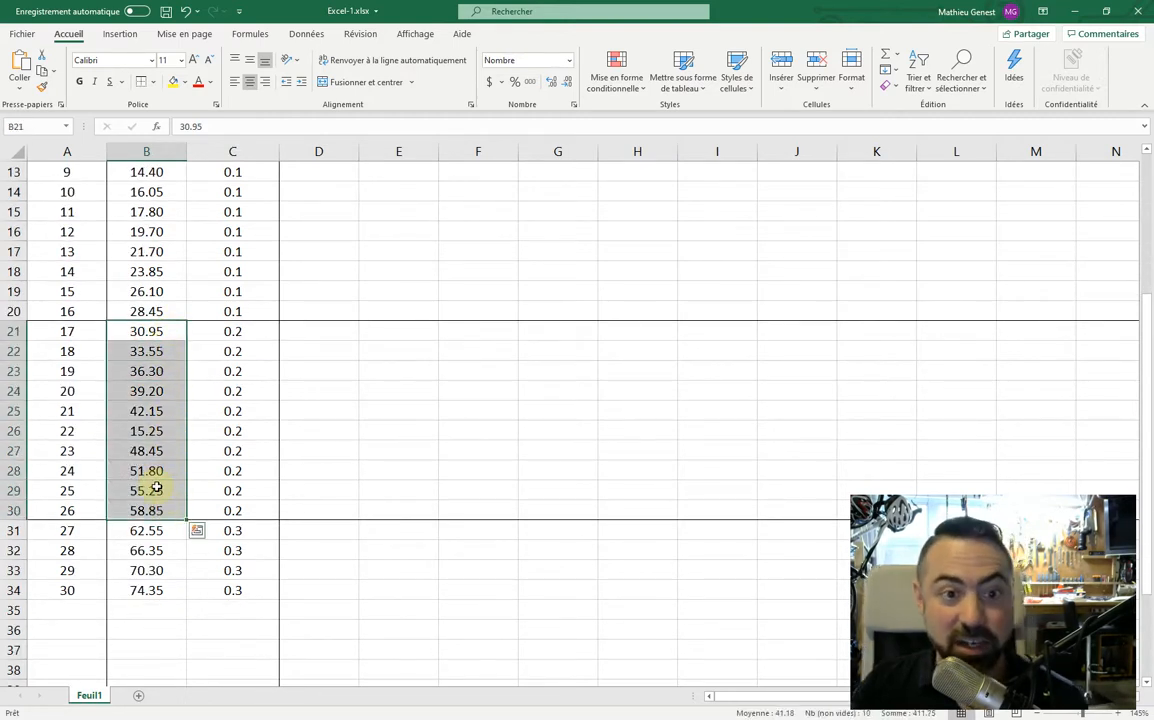
drag(245, 334, 244, 507)
drag(155, 532, 157, 596)
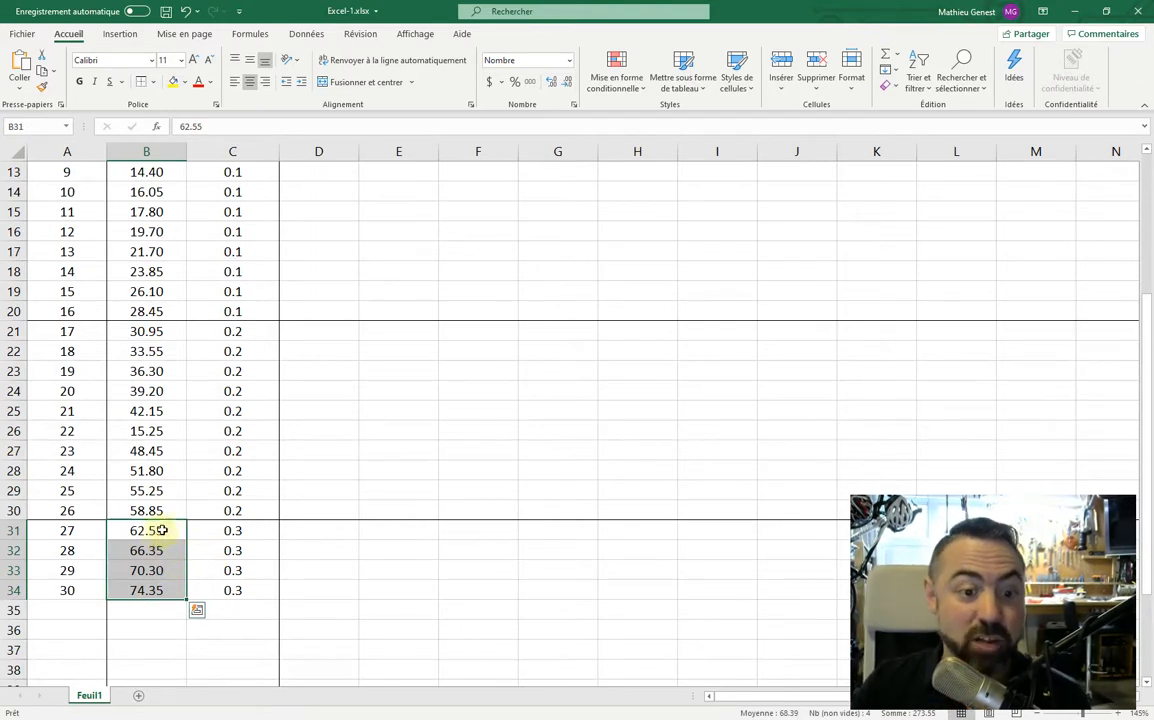
click(257, 529)
mouse_move(254, 567)
mouse_down()
mouse_move(245, 598)
mouse_move(258, 587)
mouse_up()
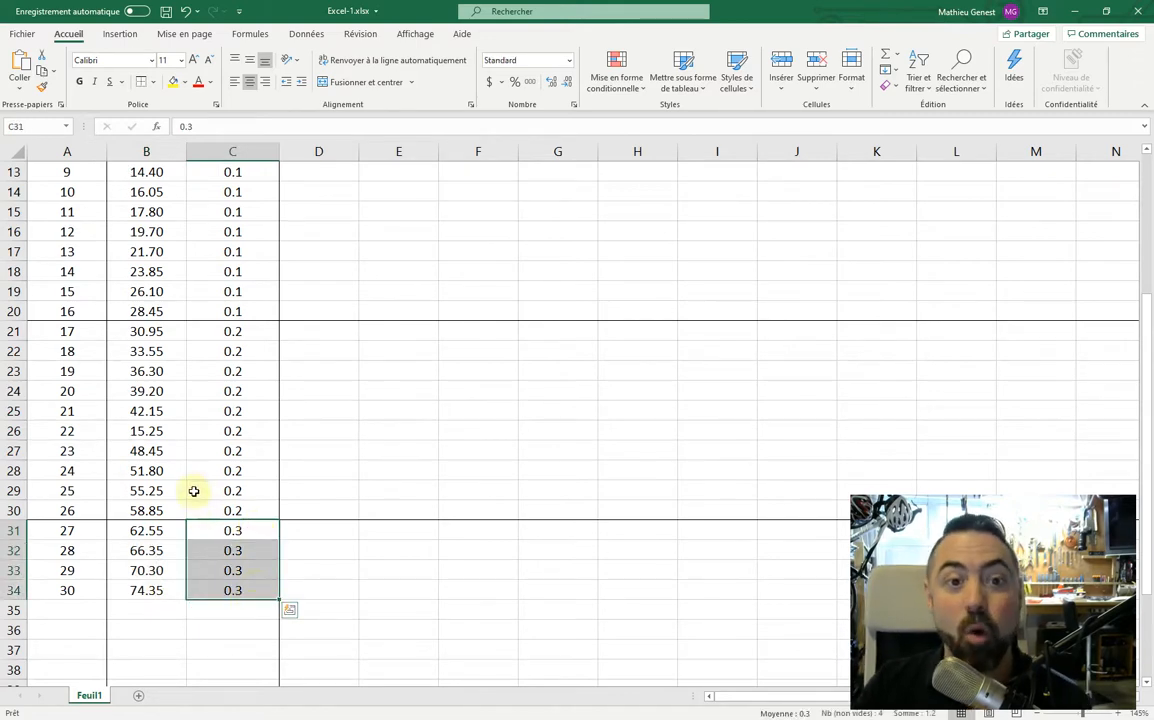
Examine the decimal places of the first position values in B5 to B10 against the uncertainty in C5.
scroll(193, 491, up, 4)
click(253, 235)
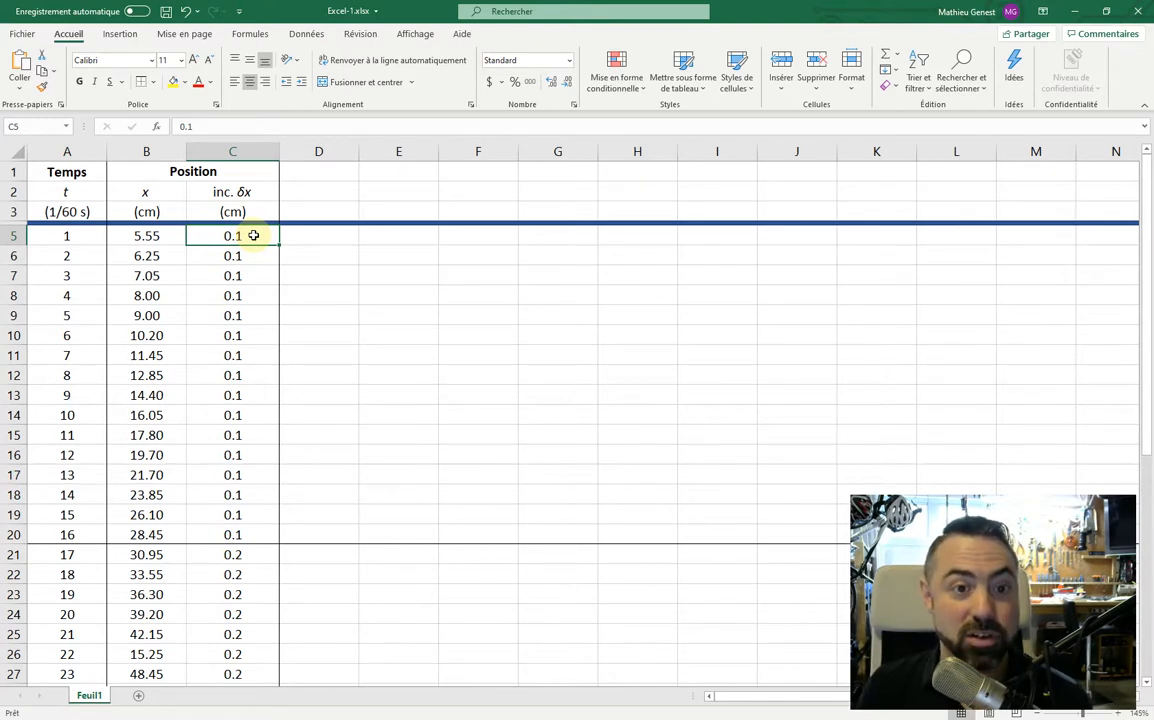
click(172, 236)
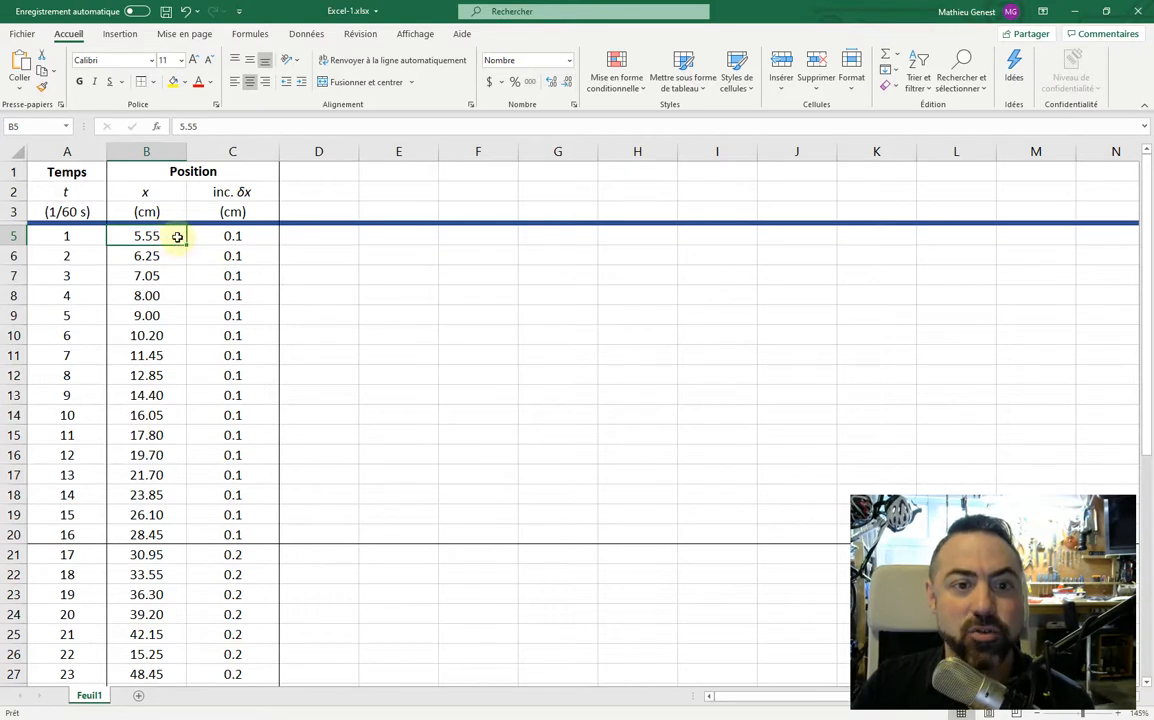
click(169, 257)
click(172, 275)
double_click(164, 238)
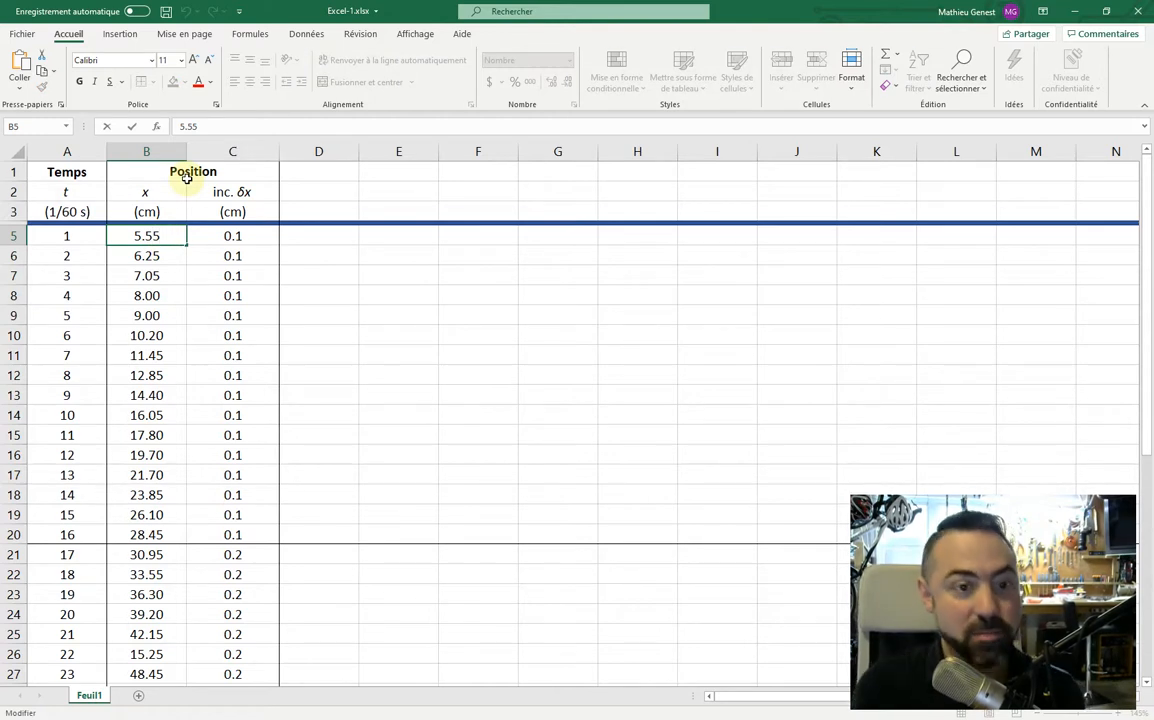
key(Escape)
click(167, 275)
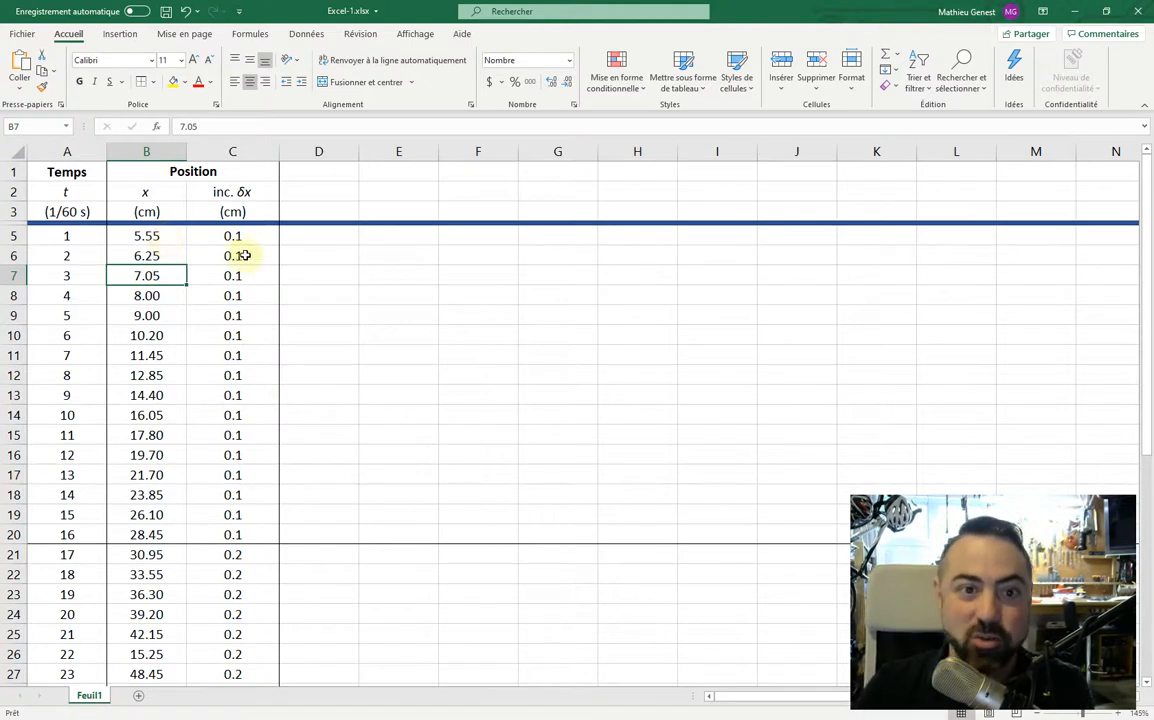
click(171, 238)
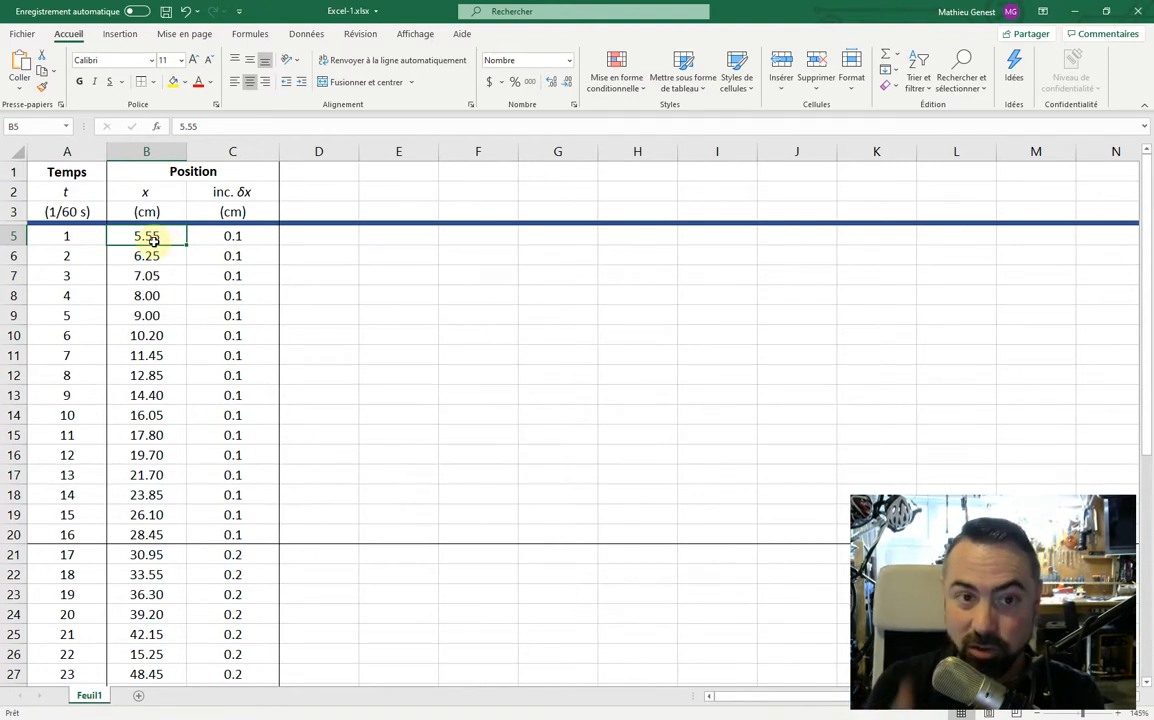
click(170, 280)
click(173, 298)
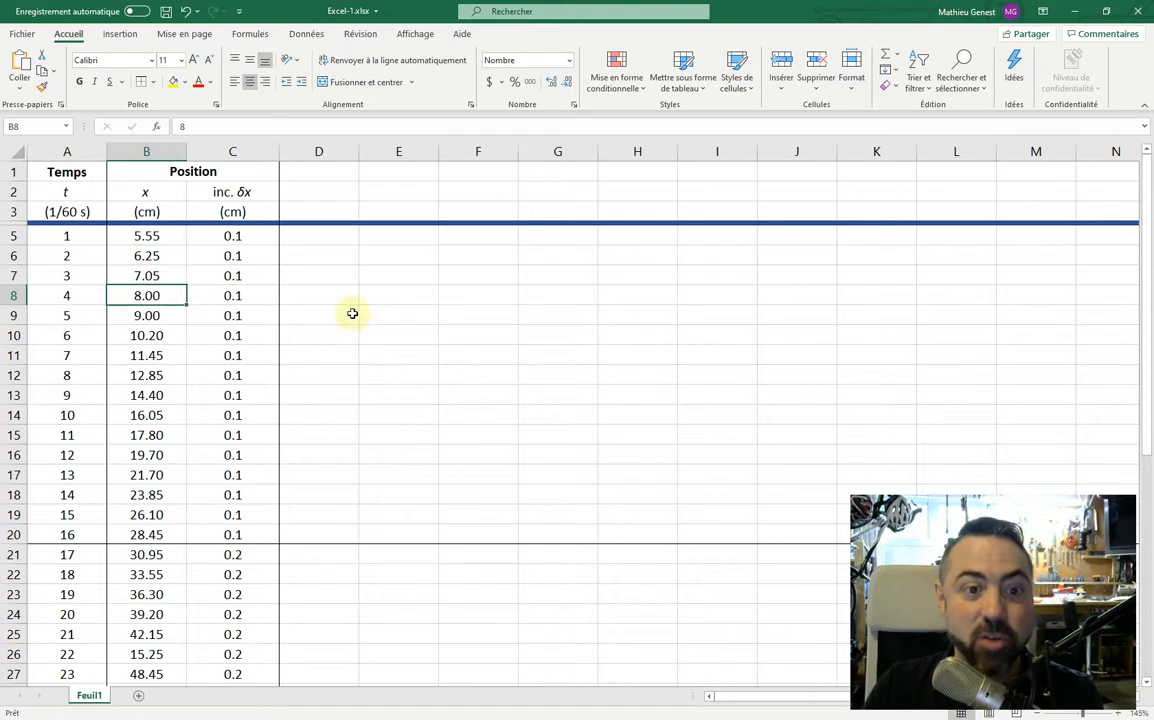
click(172, 333)
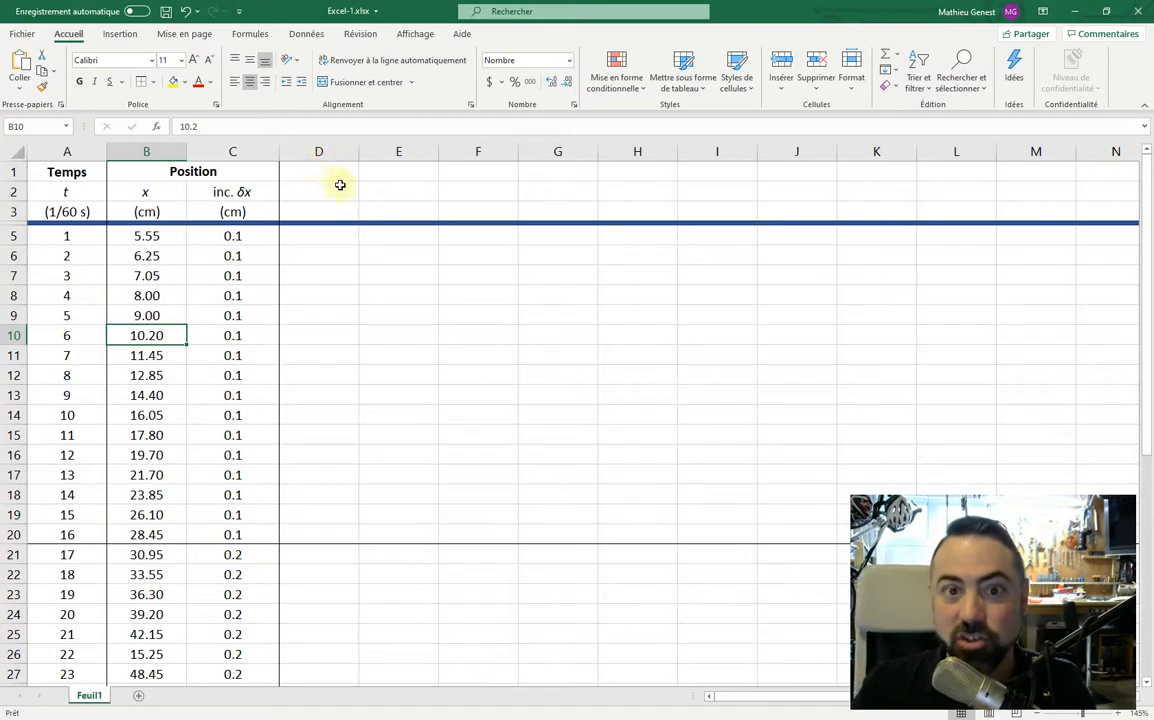
Enter the column D headings: "Temps" in D1, "Temps" in D2 and the unit "(s)" in D3.
click(67, 151)
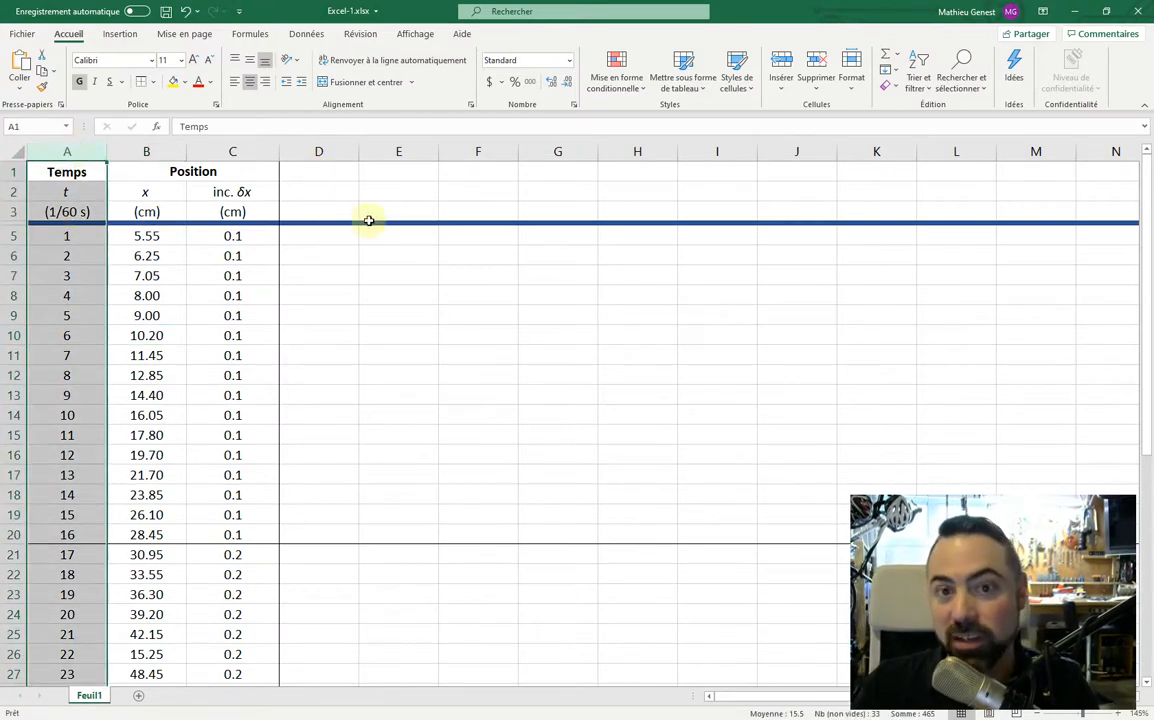
click(331, 155)
double_click(334, 173)
text(Temps)
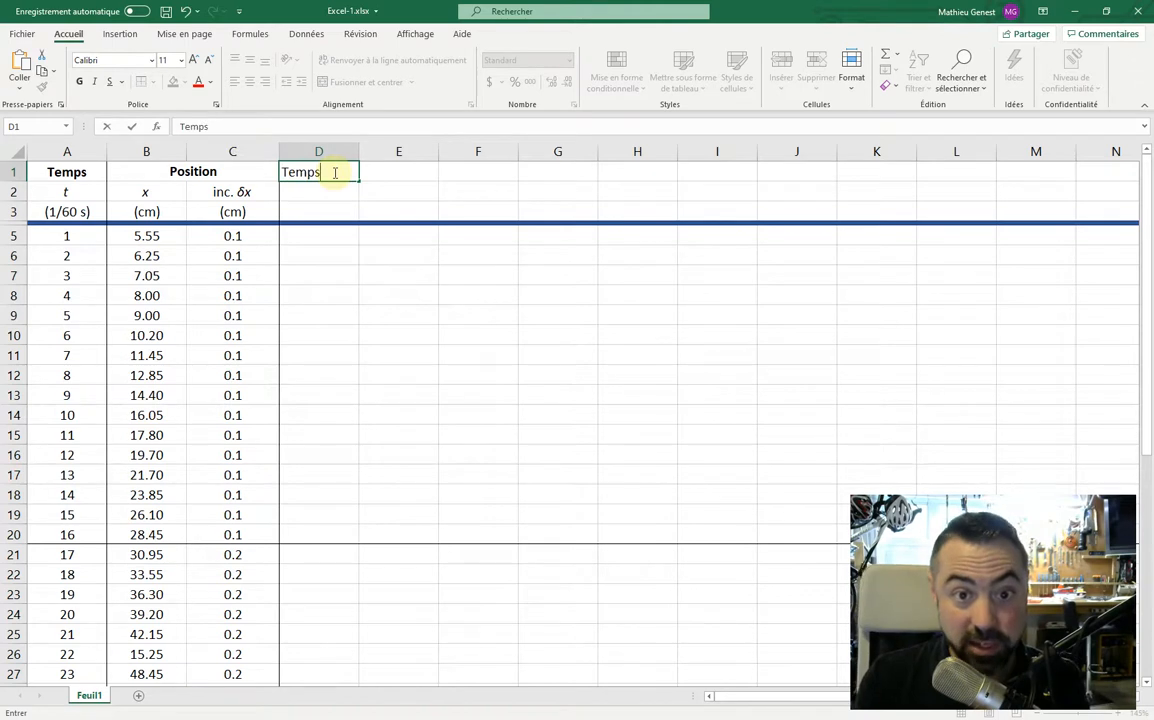
key(Return)
text(t)
key(Return)
text((s))
key(Return)
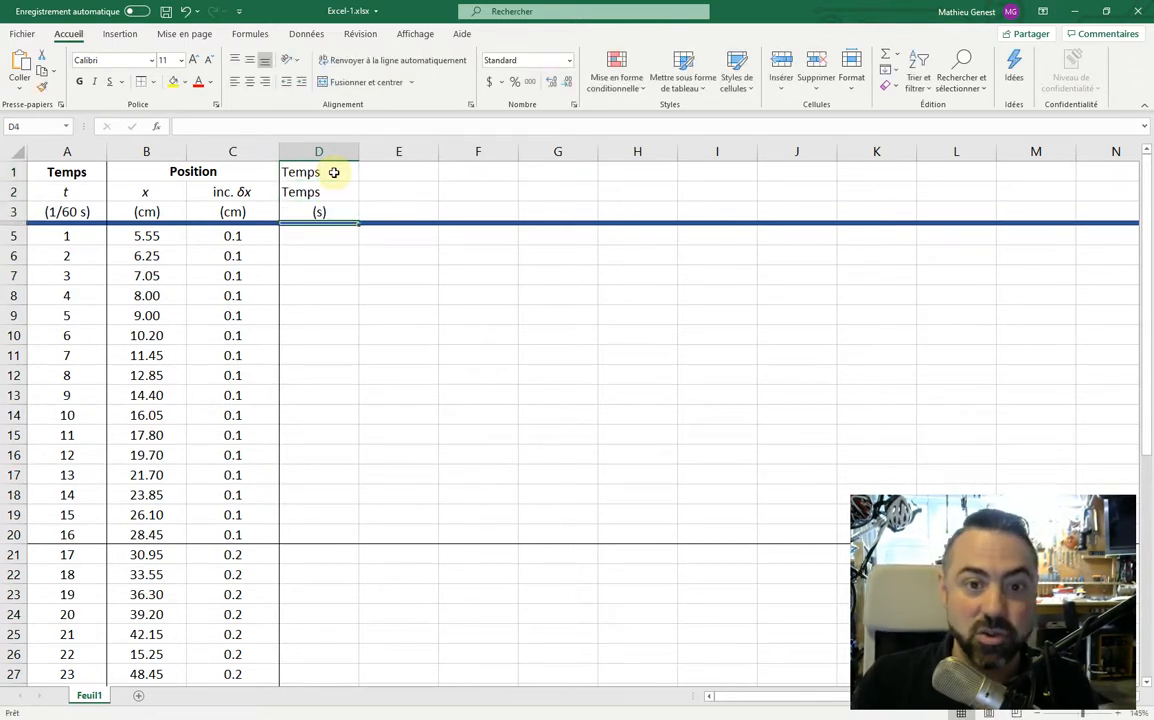
Convert the first time value to seconds in D5 with the formula =A5/60.
click(345, 235)
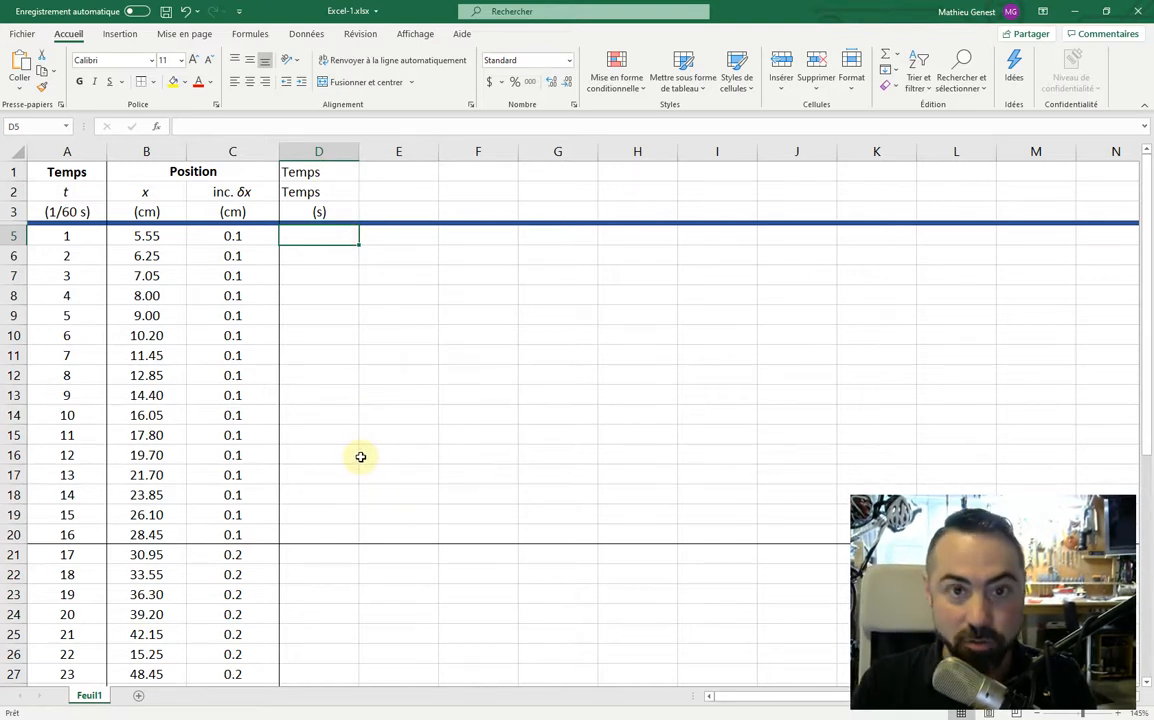
text(=)
click(89, 238)
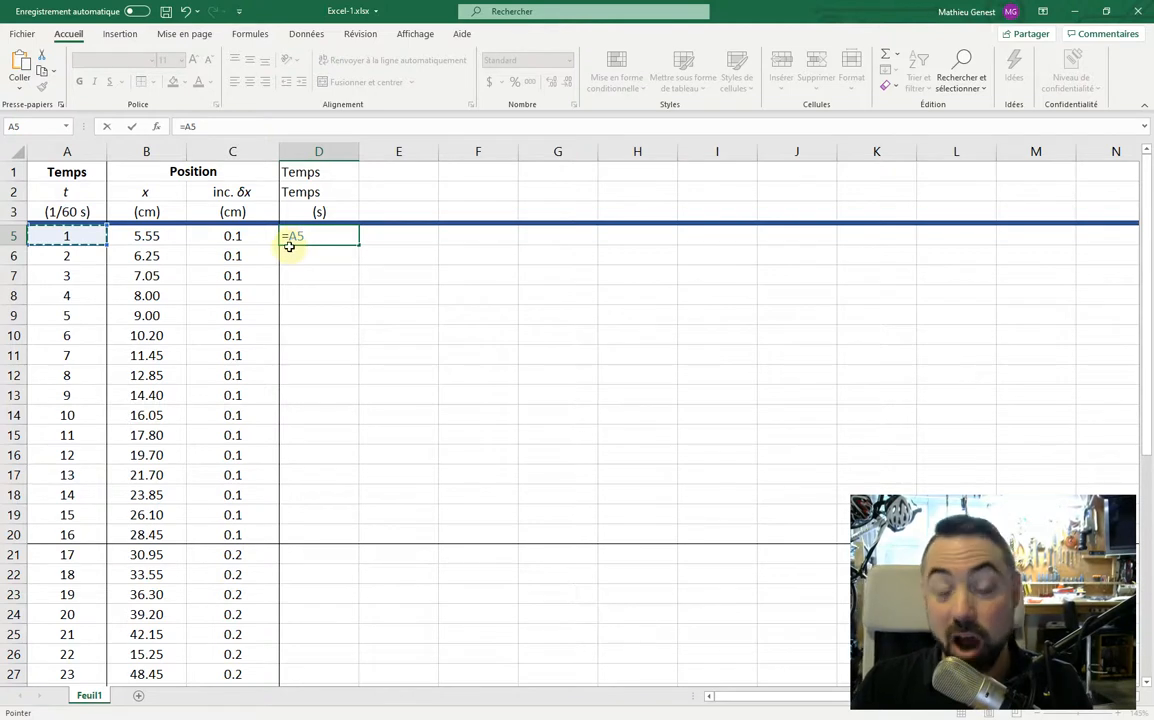
text(/)
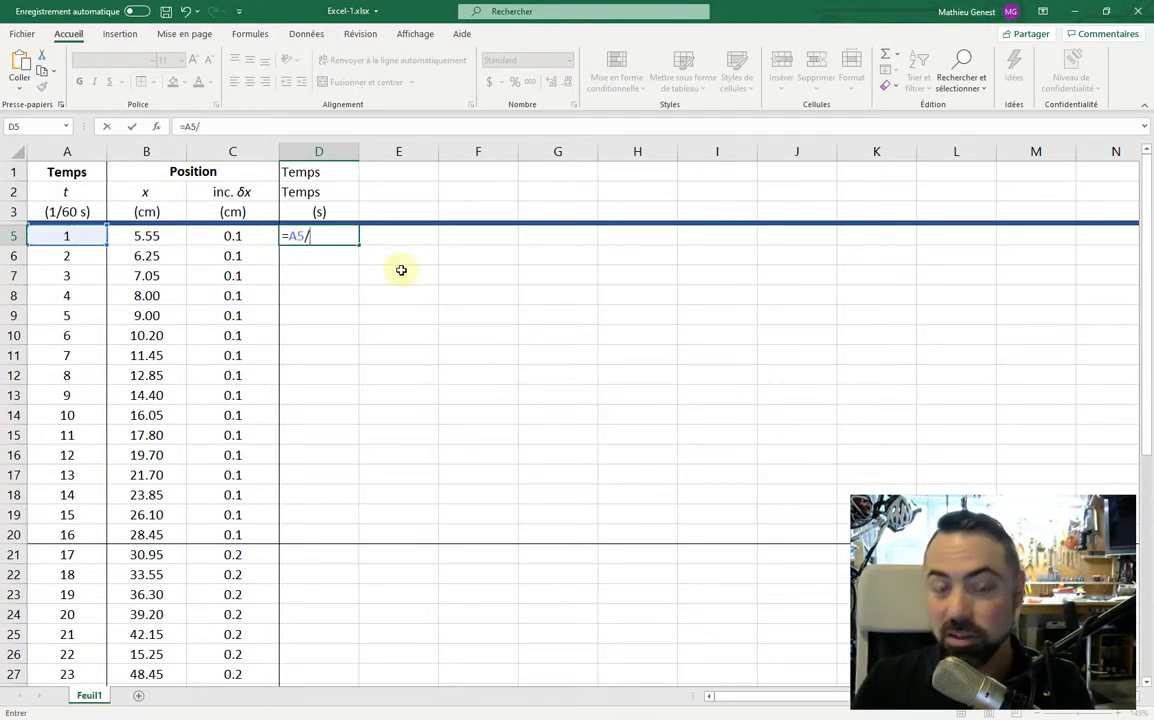
text(60)
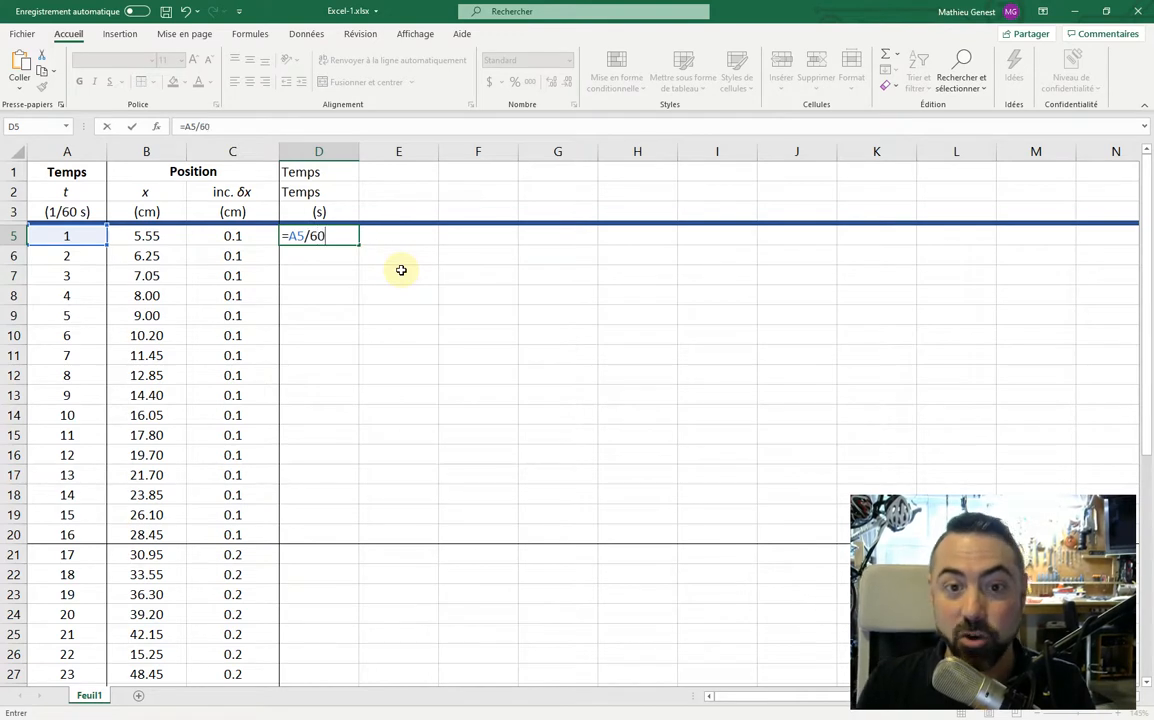
key(Return)
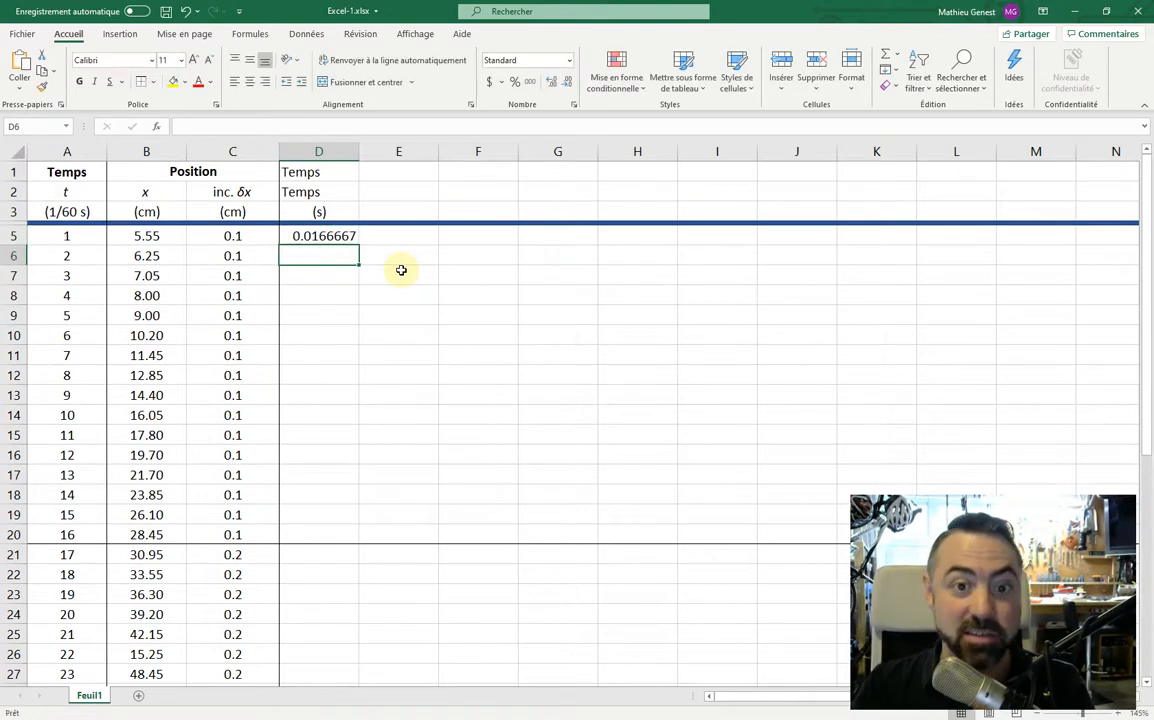
Fill the seconds conversion formula from D5 down through D34.
click(316, 236)
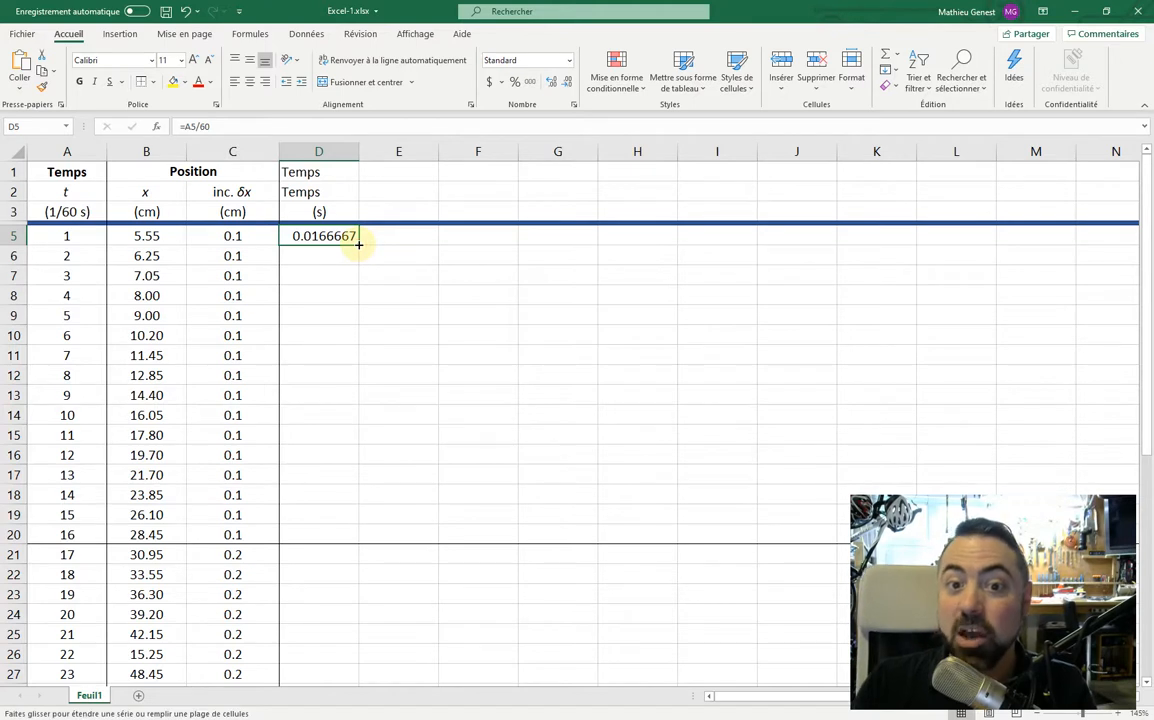
drag(358, 244, 334, 664)
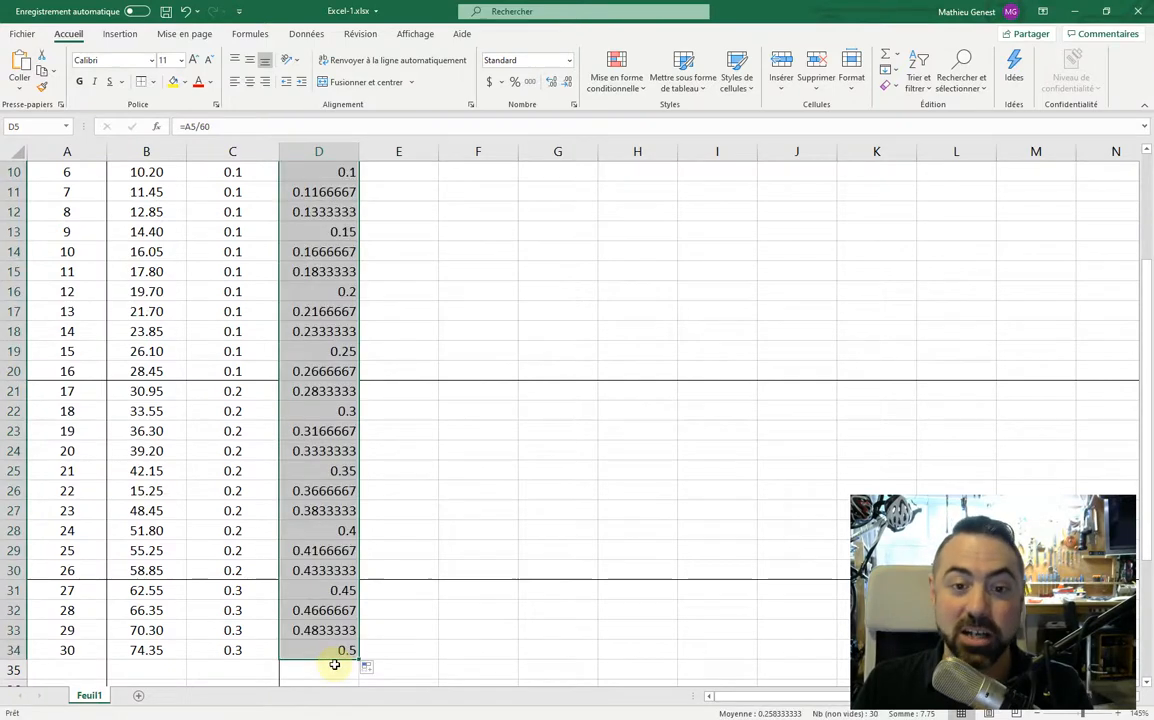
scroll(348, 420, up, 2)
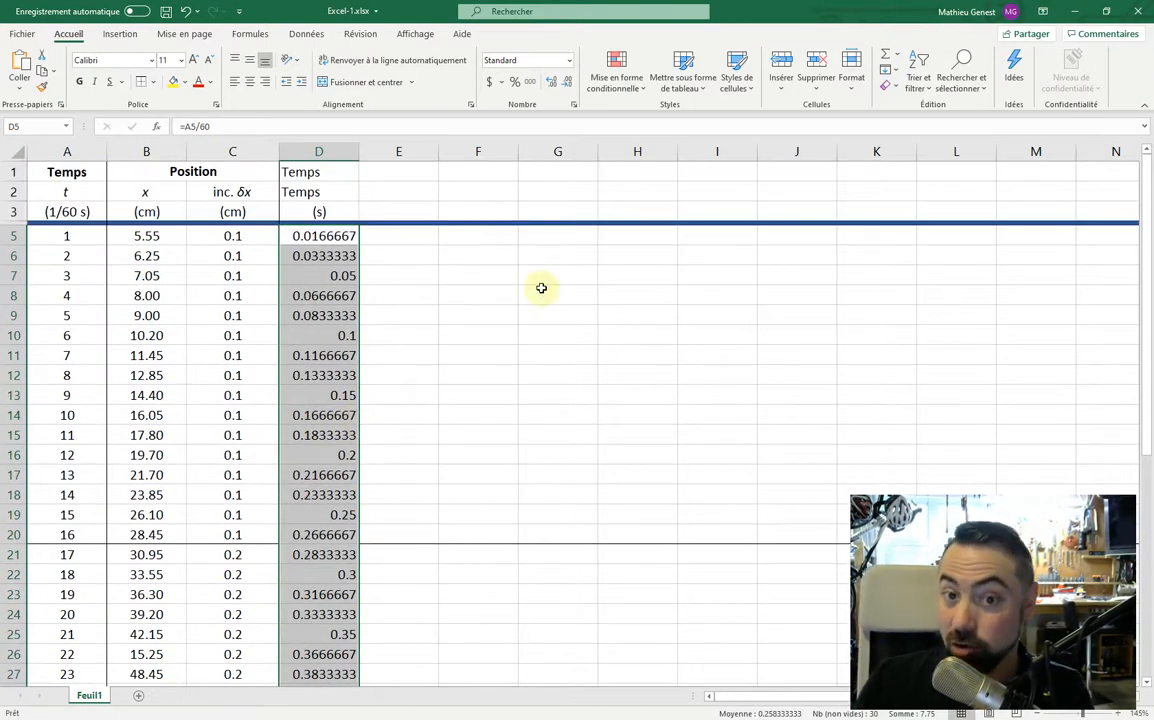
click(470, 332)
Inspect the filled formulas in D11, D14 and D18 to check which column A cell each one references.
double_click(322, 355)
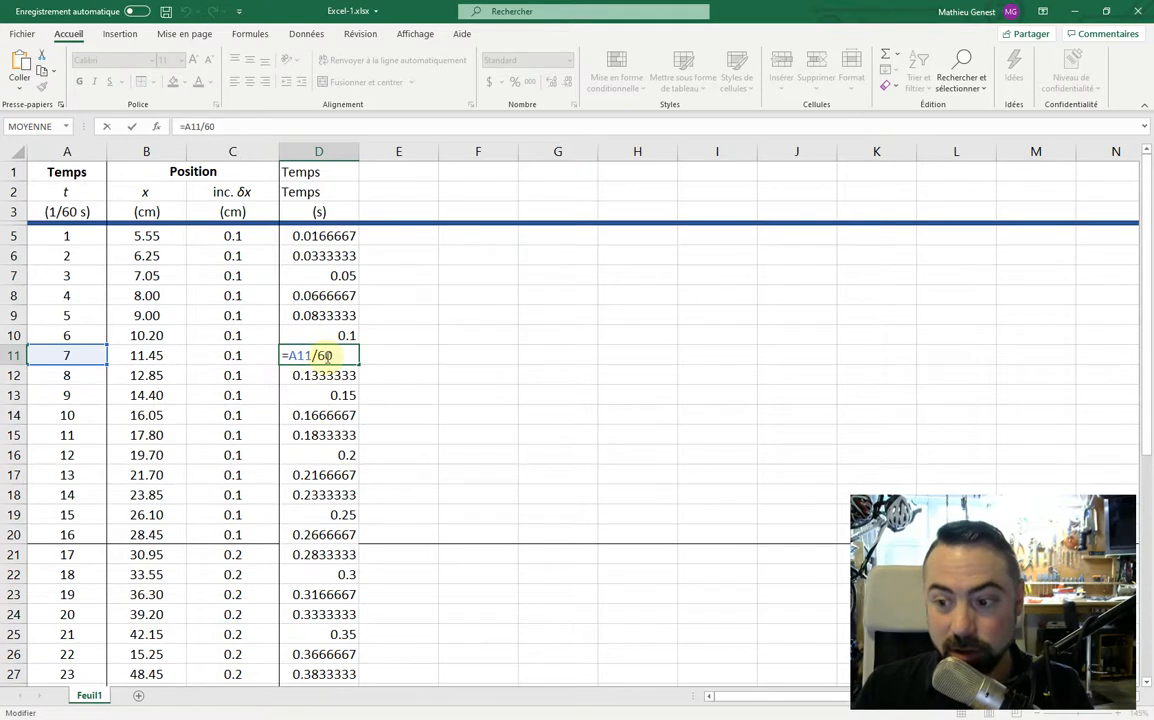
key(Escape)
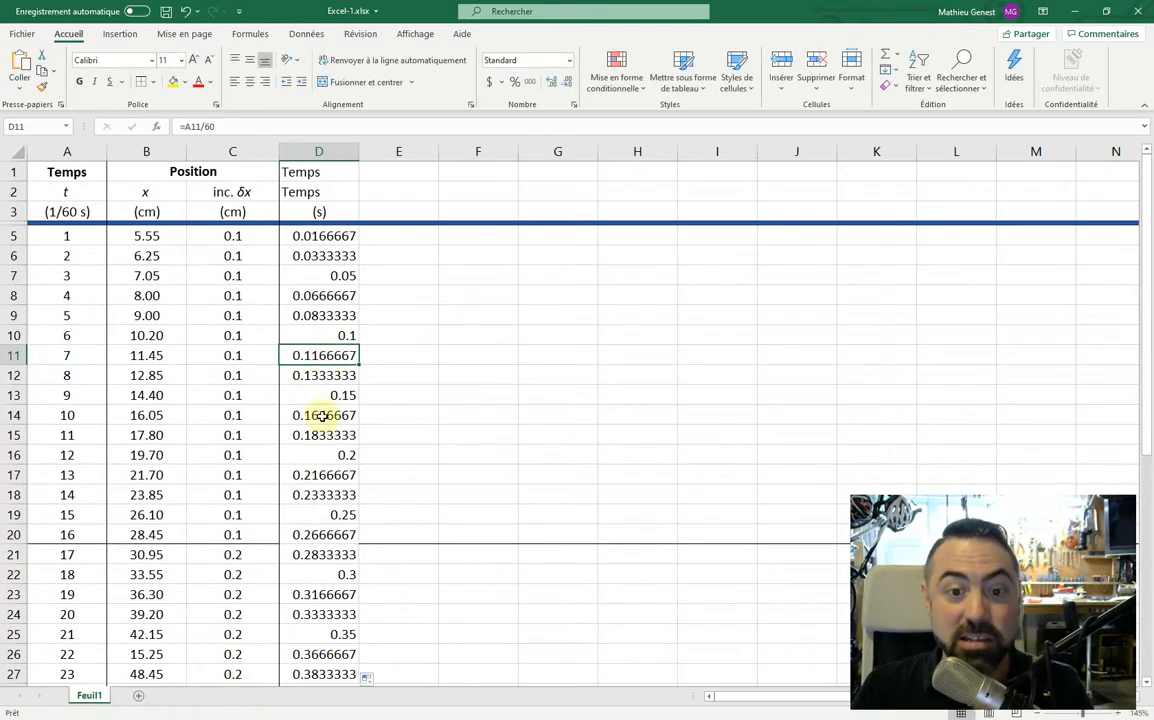
double_click(318, 415)
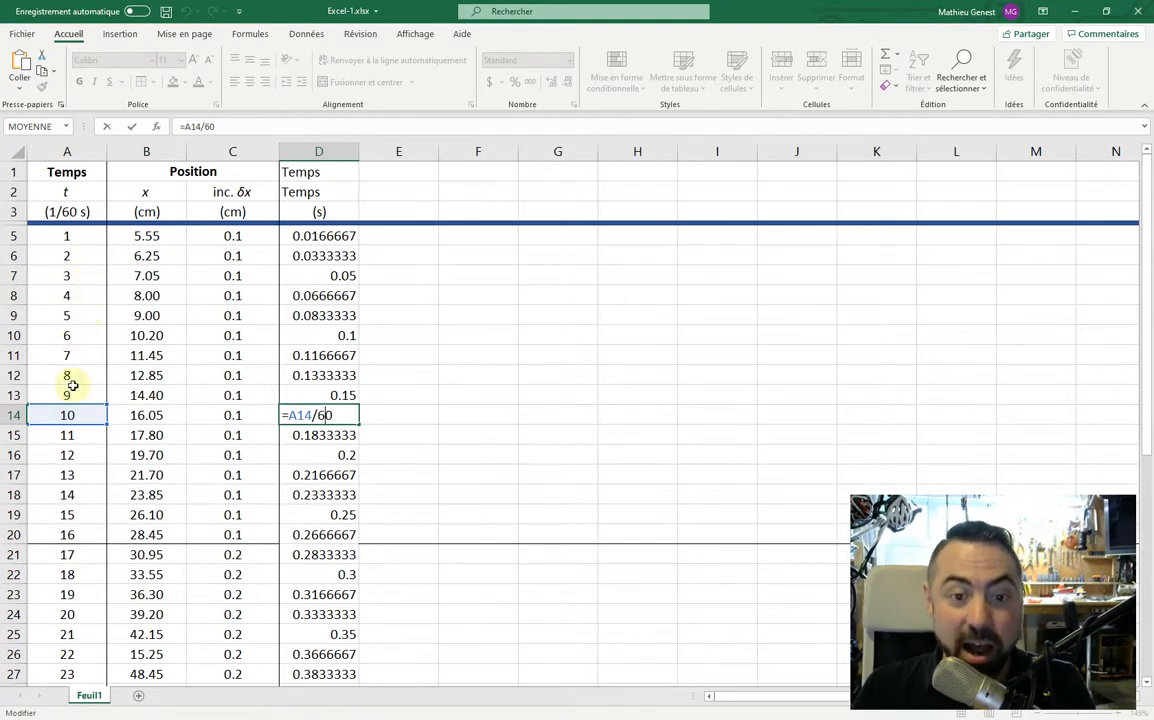
click(312, 494)
double_click(312, 492)
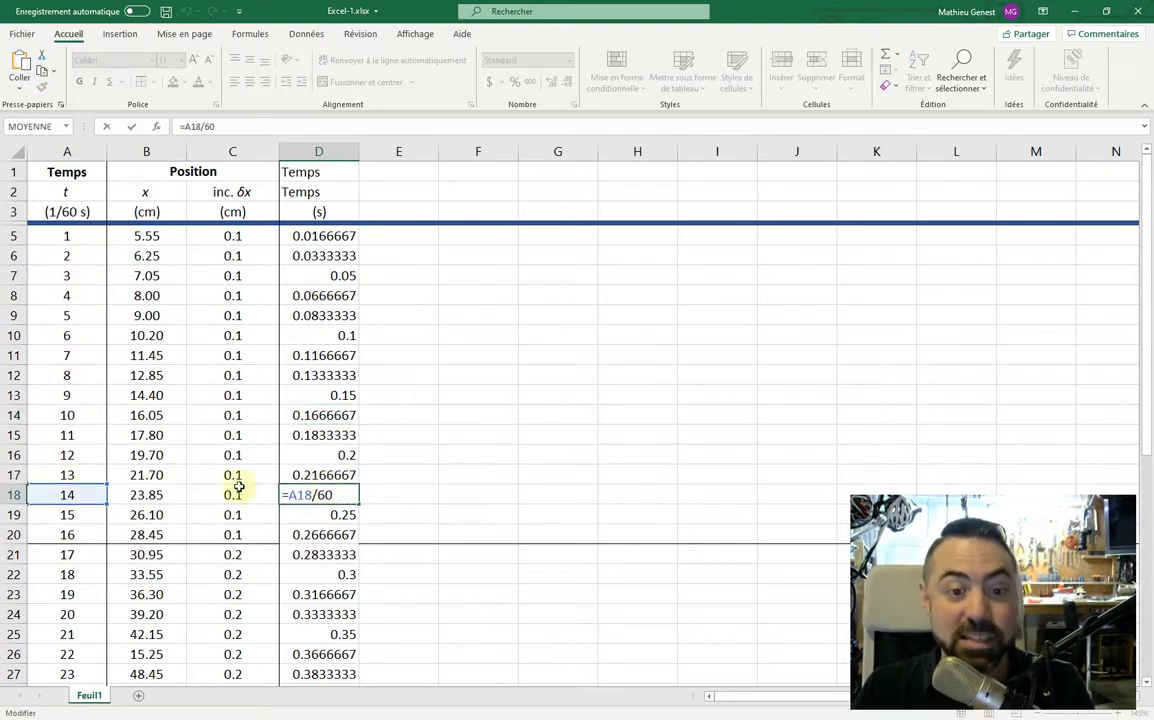
key(Escape)
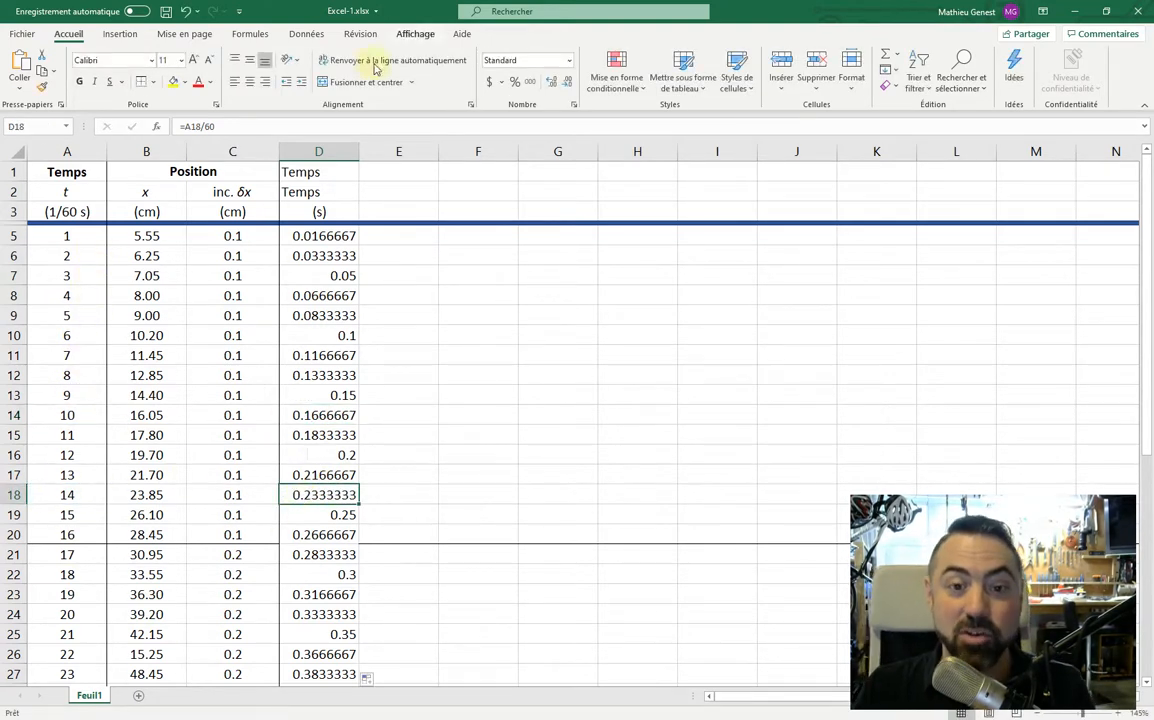
click(333, 237)
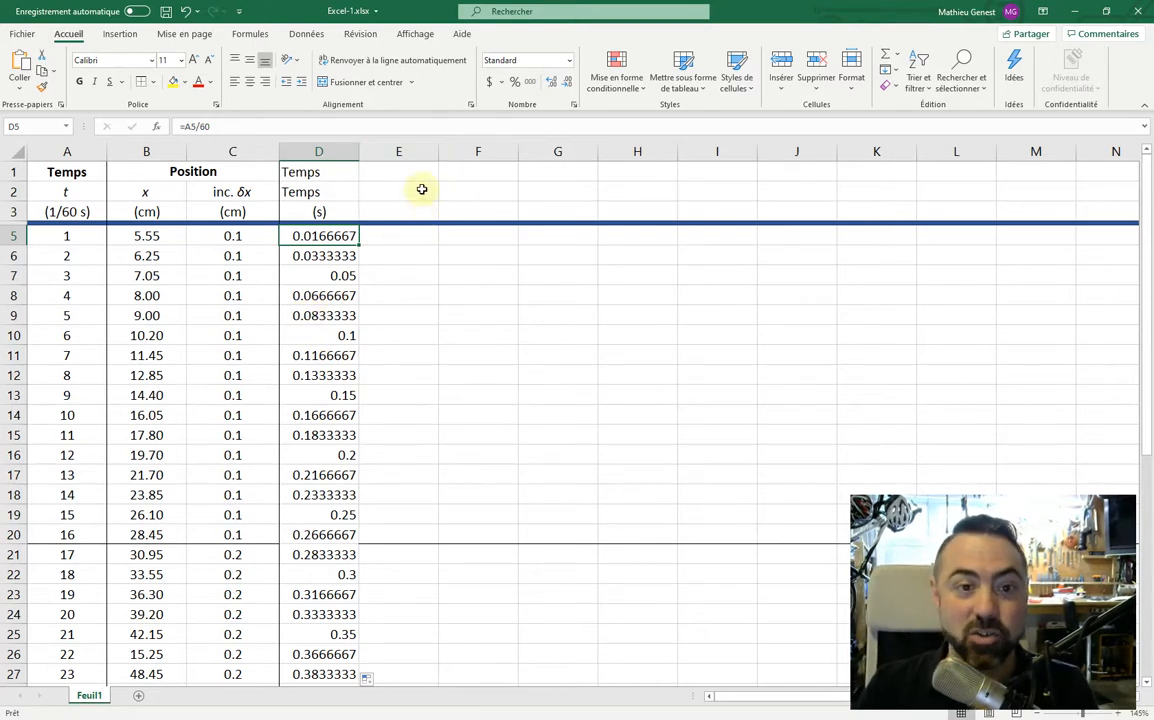
Copy the uncertainty heading from C2 to E2, change it to "inc. δt", and enter the unit "(s)" in E3.
click(250, 193)
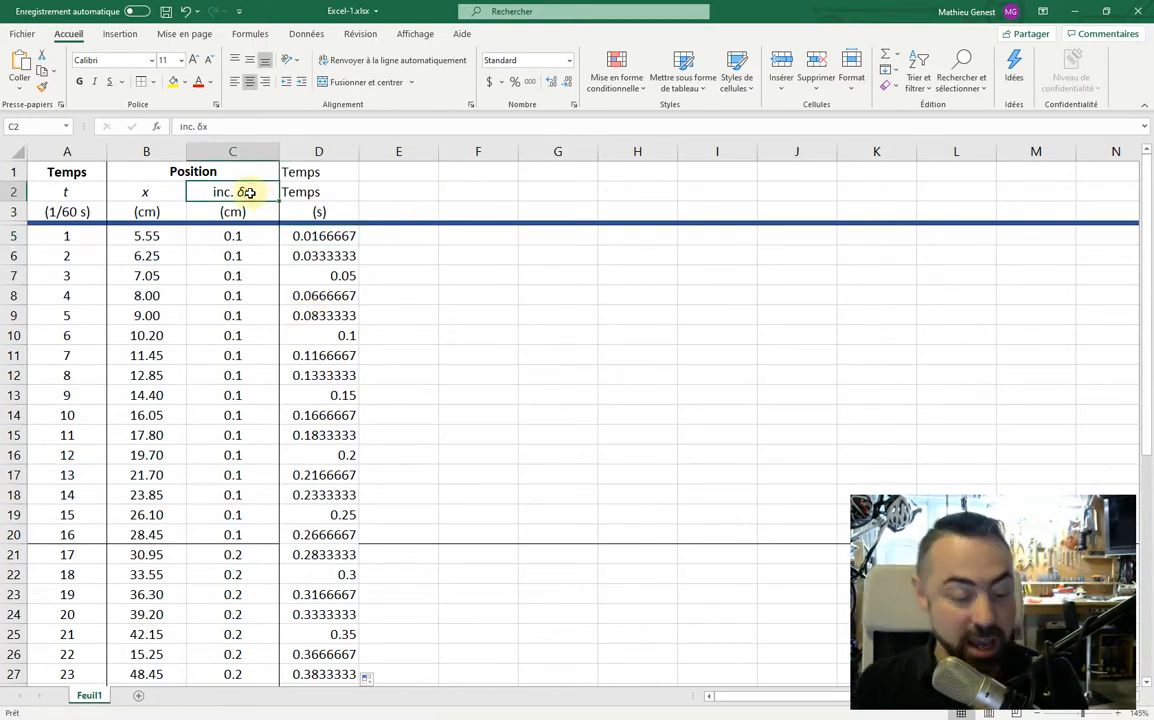
key(ctrl+c)
click(415, 198)
key(ctrl+v)
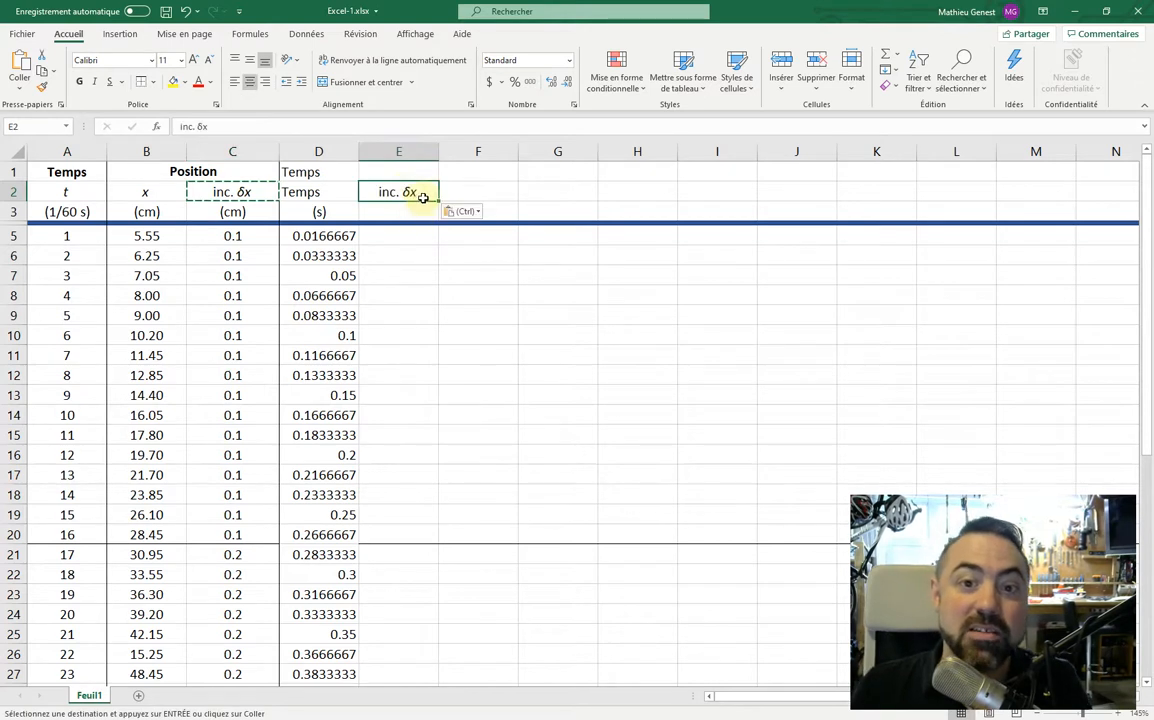
key(Escape)
double_click(424, 191)
key(BackSpace)
text(t)
key(Return)
text((s))
key(Return)
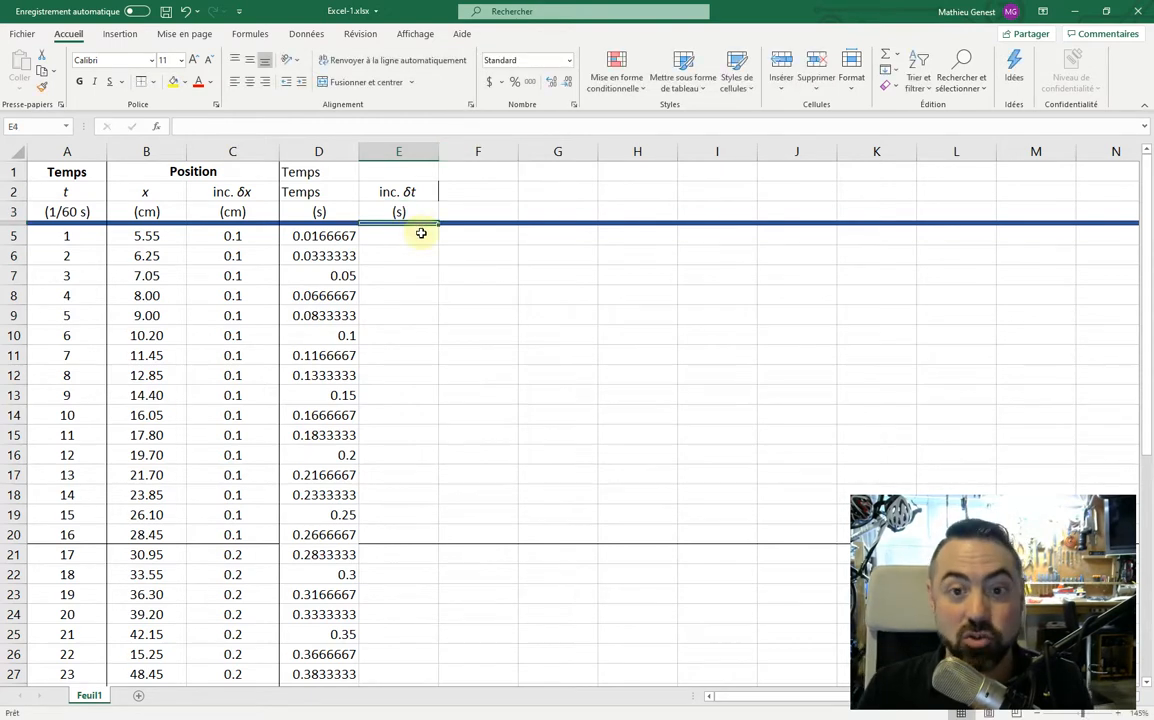
Enter the time uncertainty =1/60 in E5 and fill it down through E34.
click(421, 233)
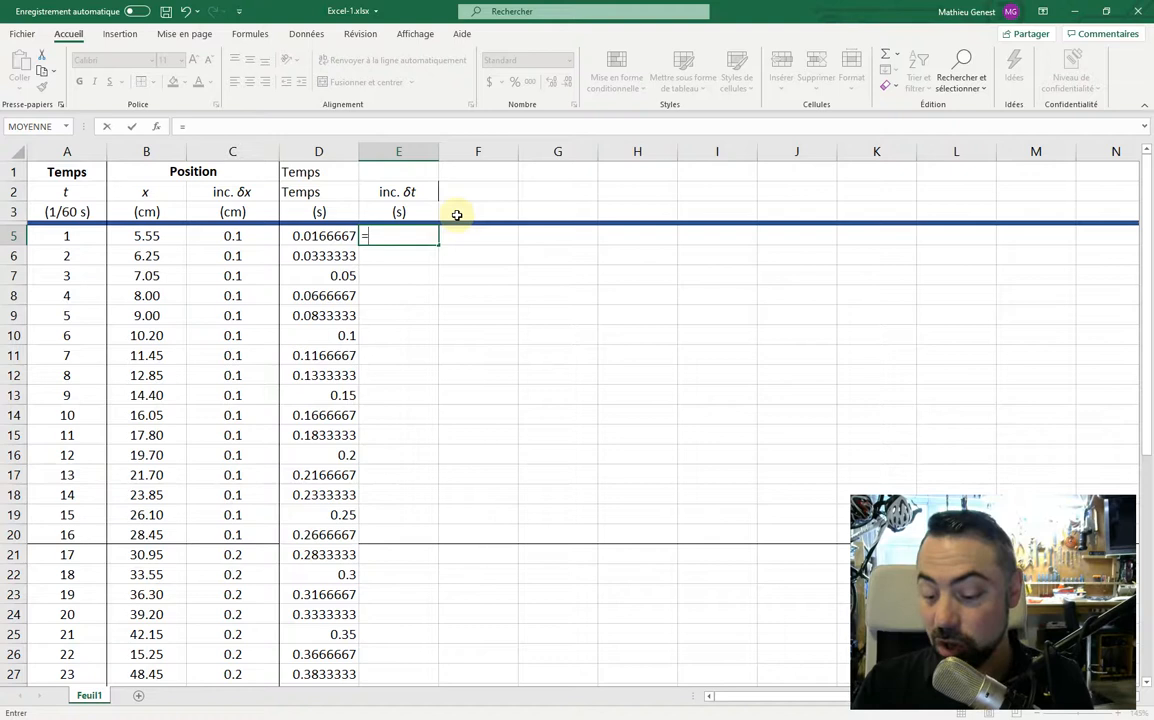
text(1/60)
key(Return)
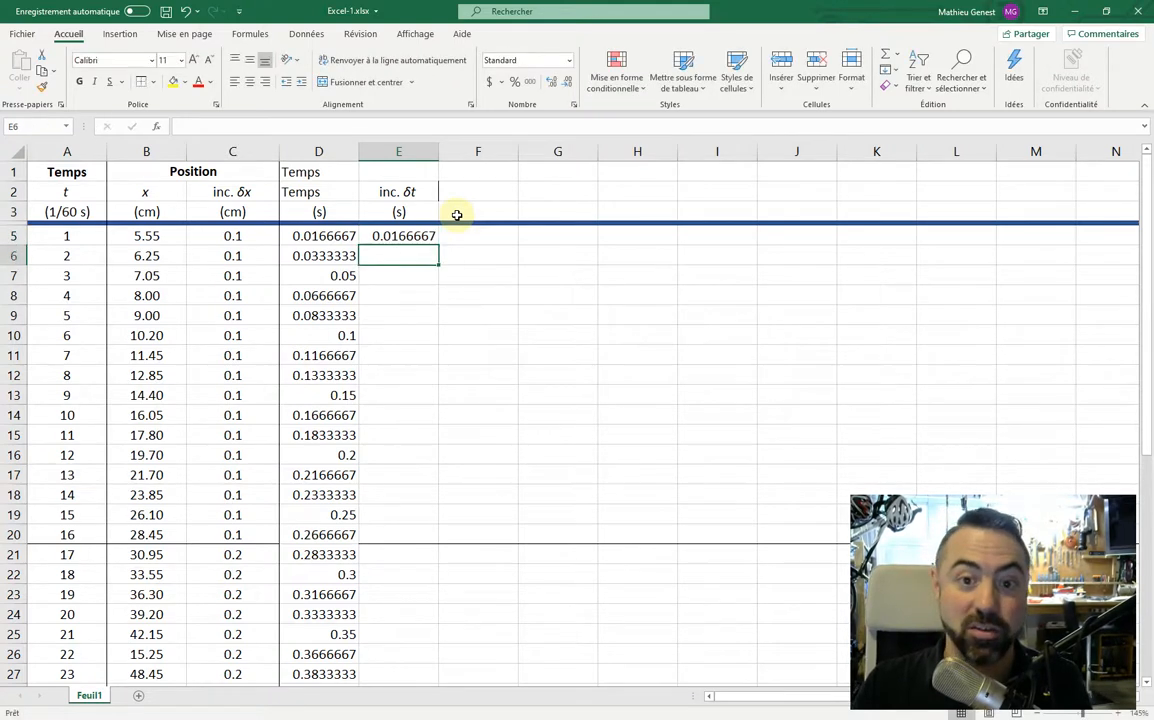
click(426, 238)
drag(440, 245, 413, 656)
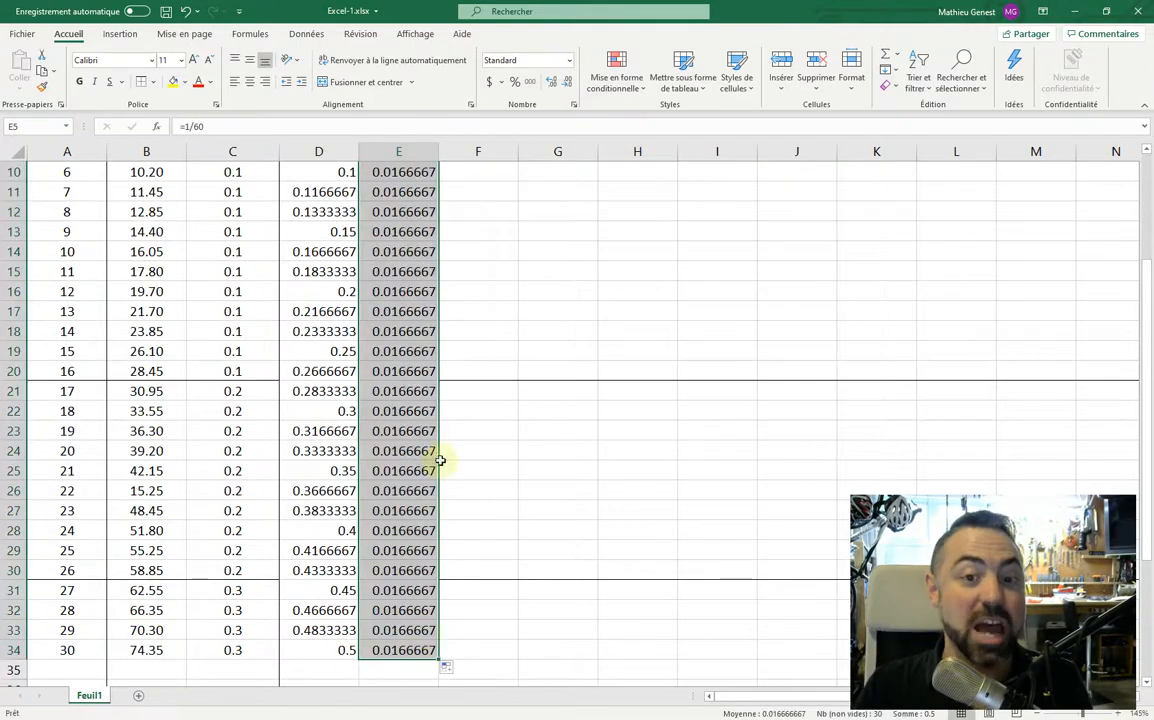
scroll(394, 332, up, 3)
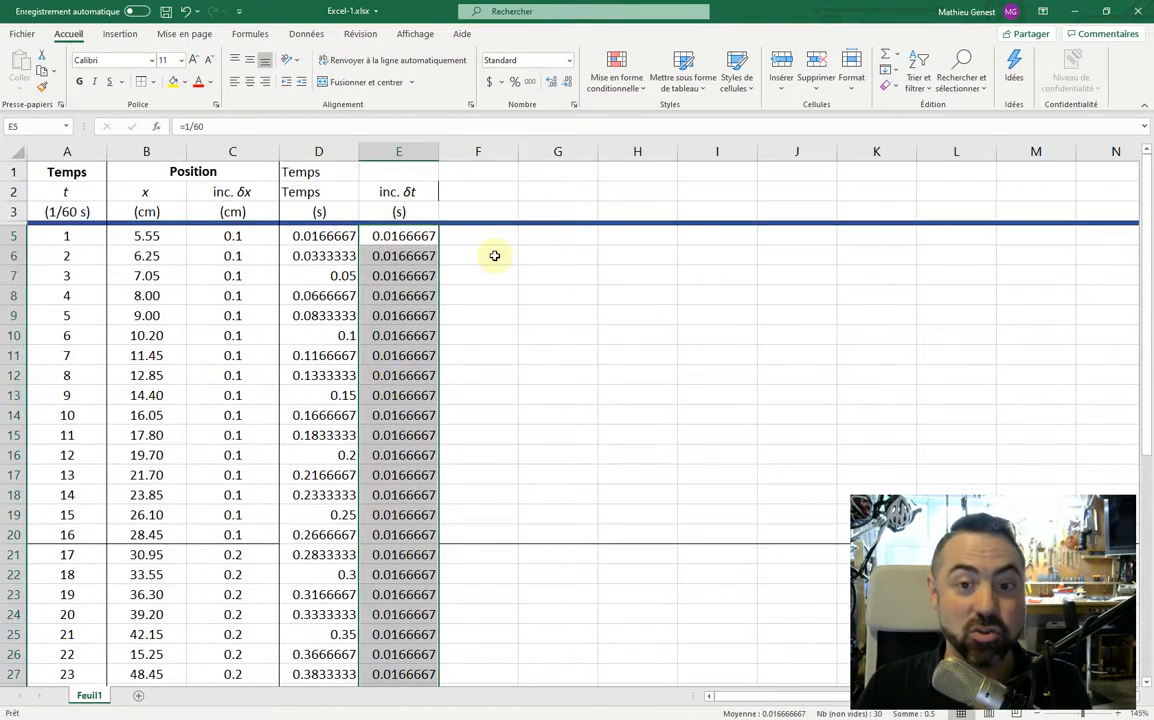
Display the time uncertainties in E5:E34 with two decimal places.
click(551, 82)
click(565, 84)
click(565, 84)
click(565, 84)
click(565, 86)
click(565, 86)
click(565, 86)
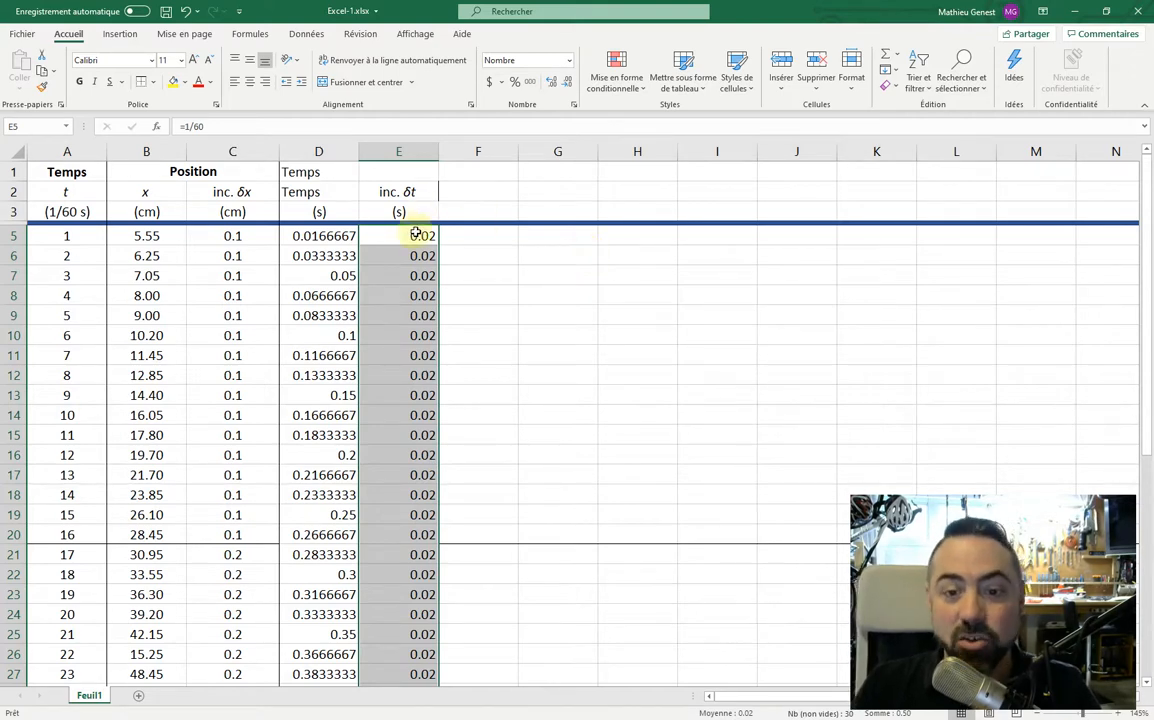
scroll(420, 450, down, 4)
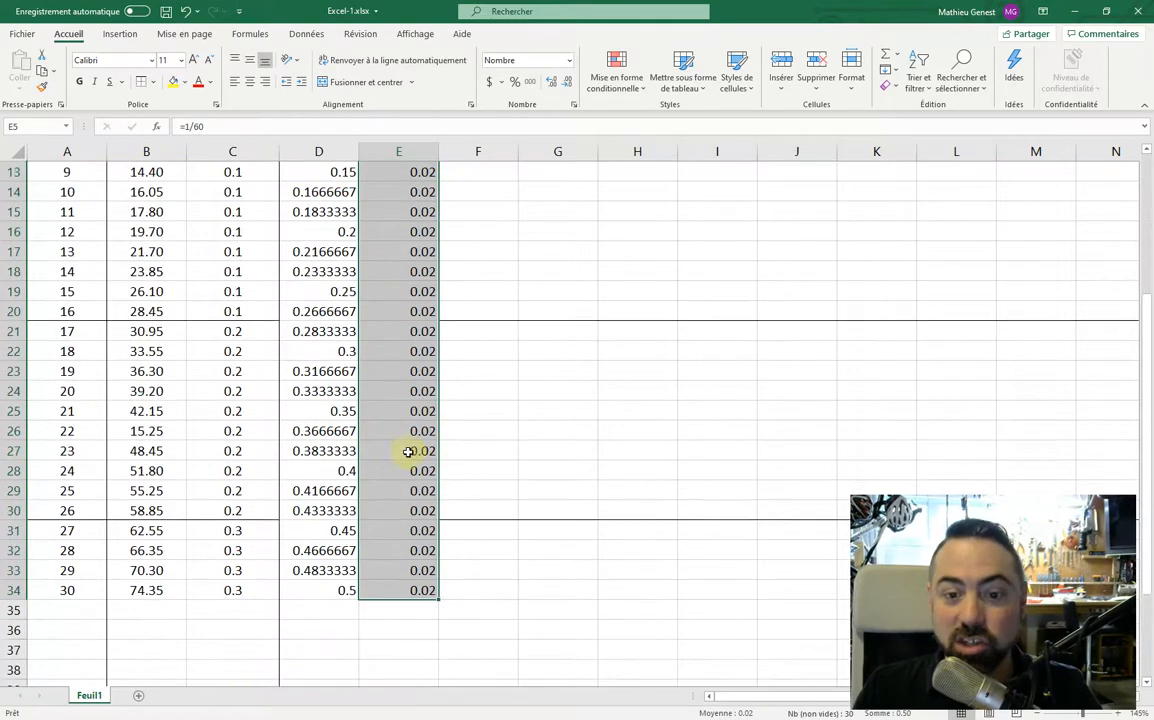
scroll(441, 410, up, 4)
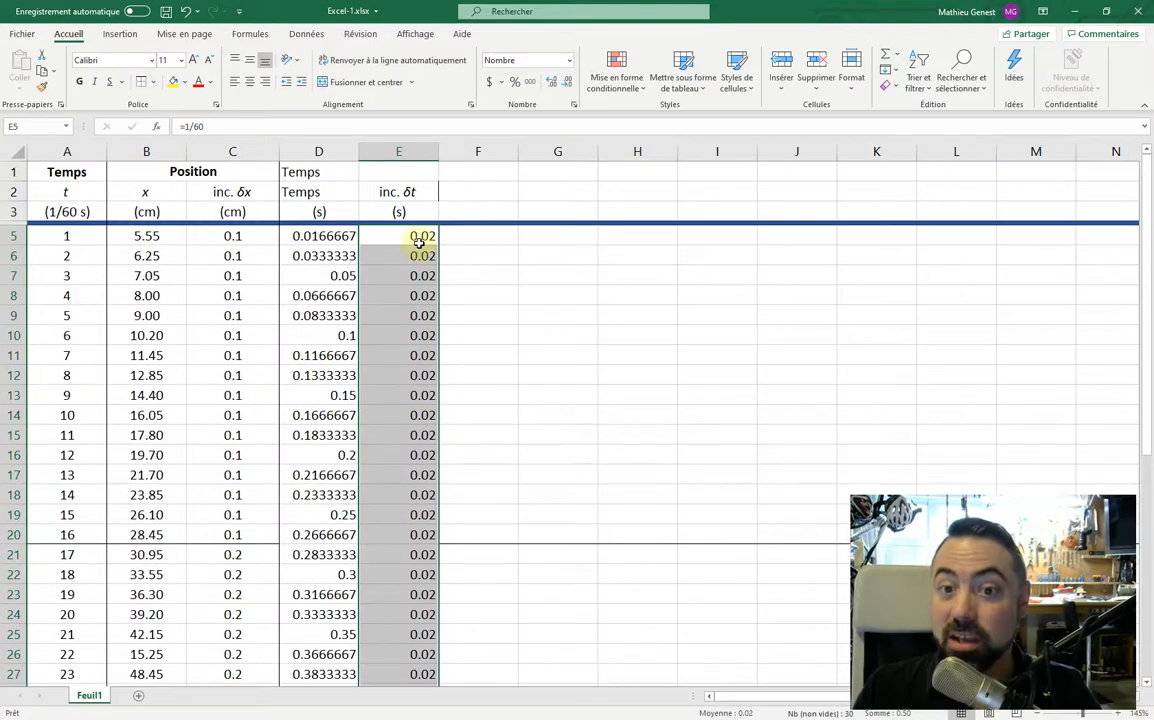
Display the times in seconds in D5:D34 with two decimal places.
drag(320, 236, 337, 654)
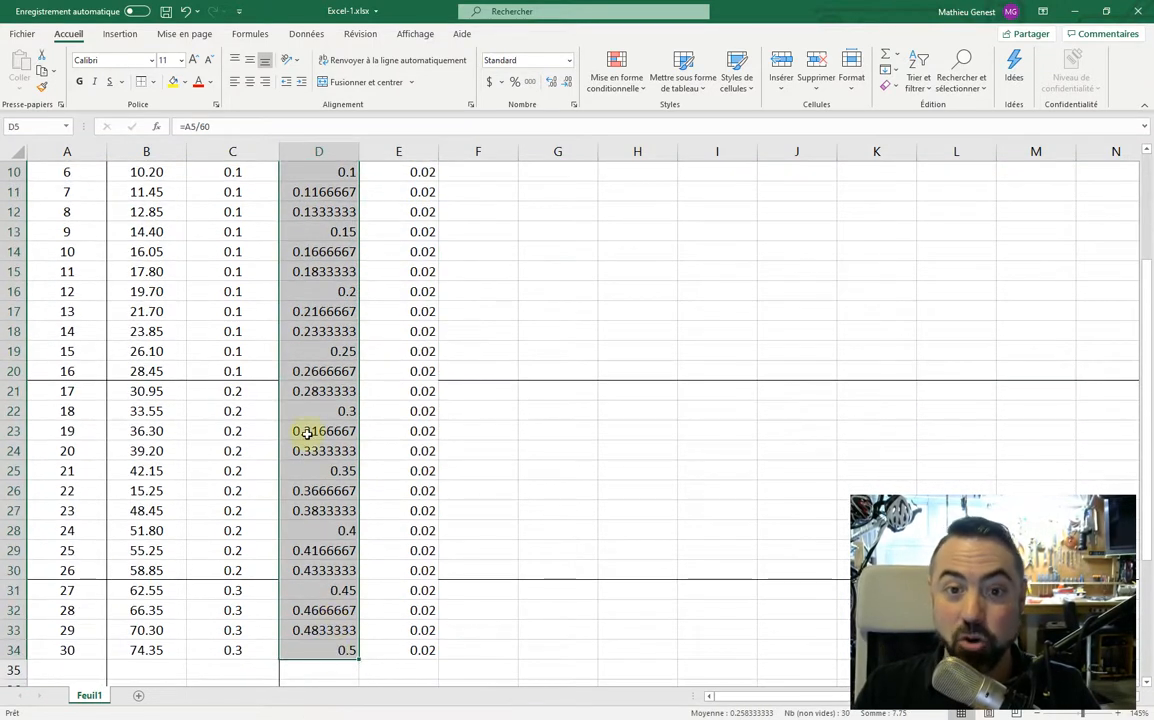
scroll(301, 430, up, 3)
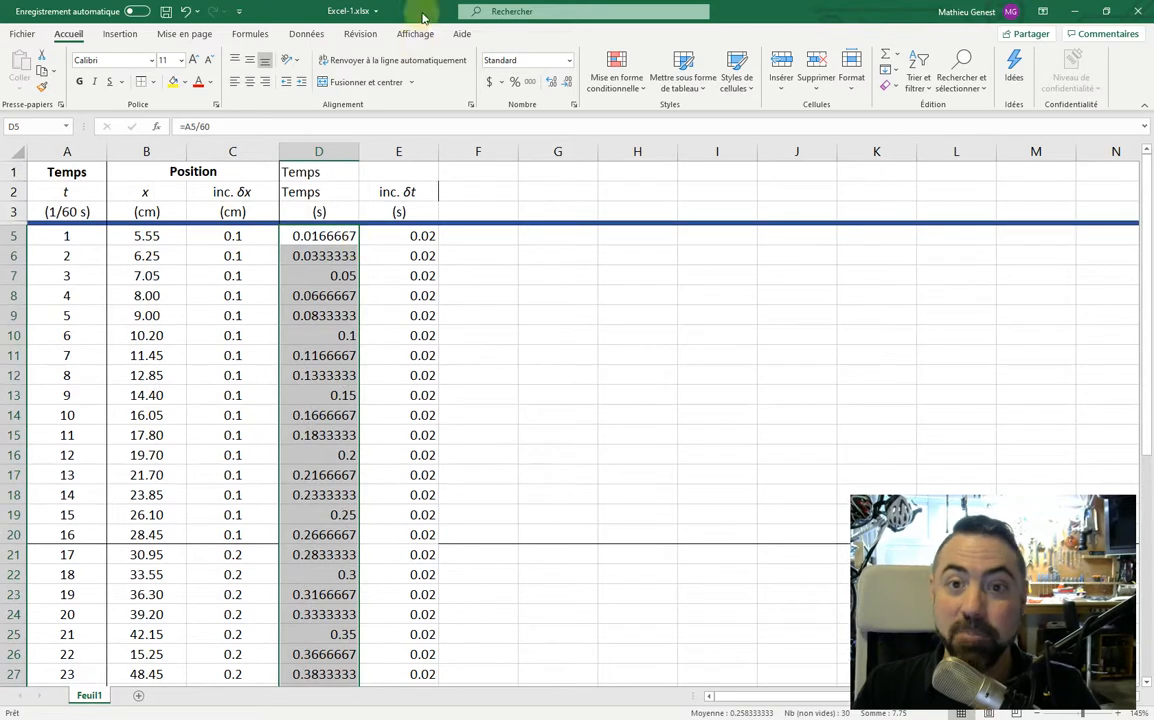
click(553, 83)
click(567, 86)
click(567, 86)
click(567, 86)
click(567, 86)
click(567, 86)
click(567, 86)
click(552, 83)
click(552, 83)
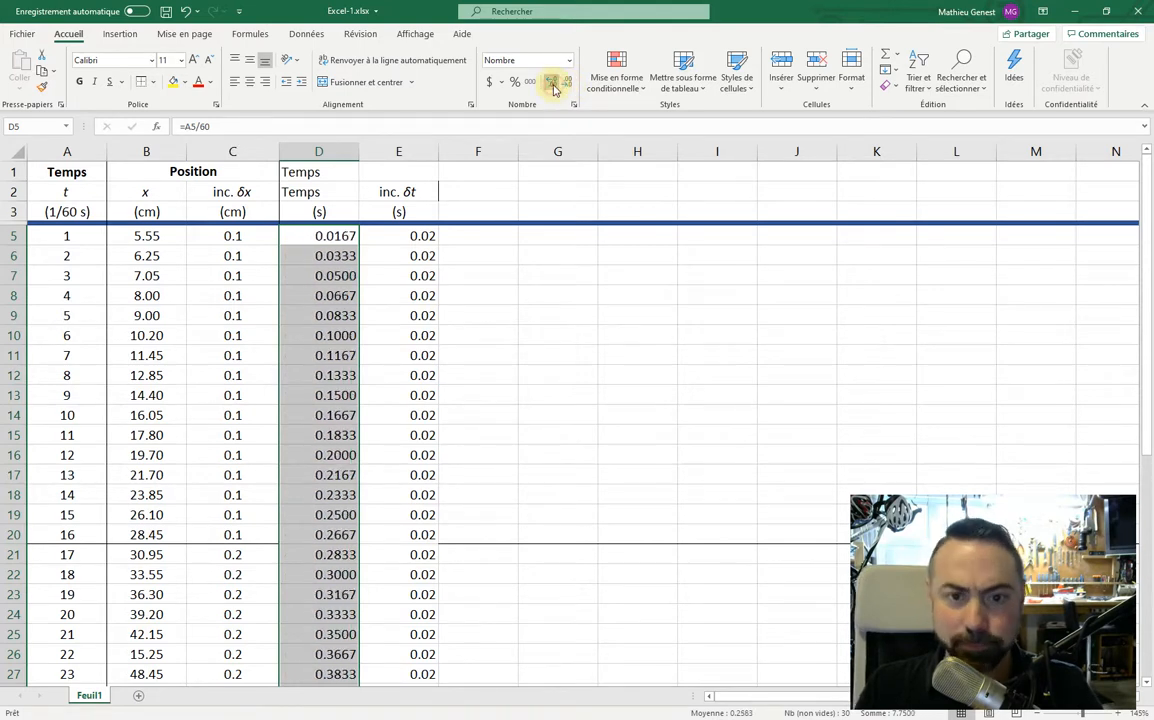
click(565, 86)
click(563, 86)
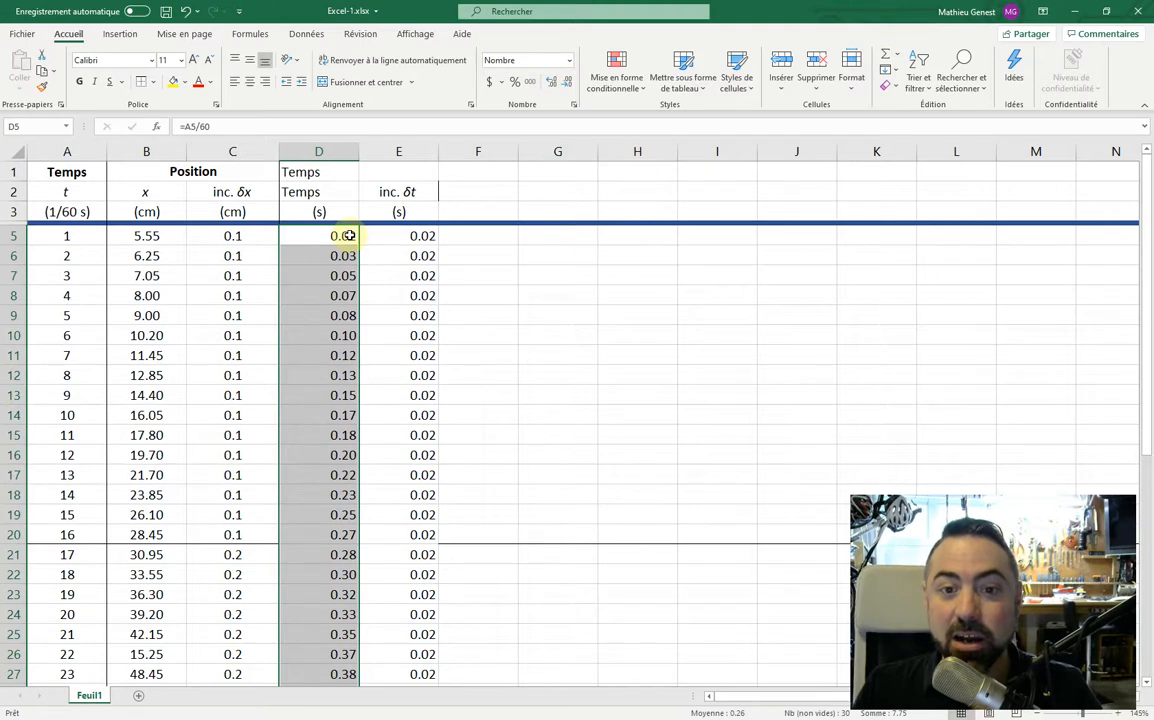
Compare the decimal places of the times in D5:D34 with those of the uncertainties in column E.
click(427, 238)
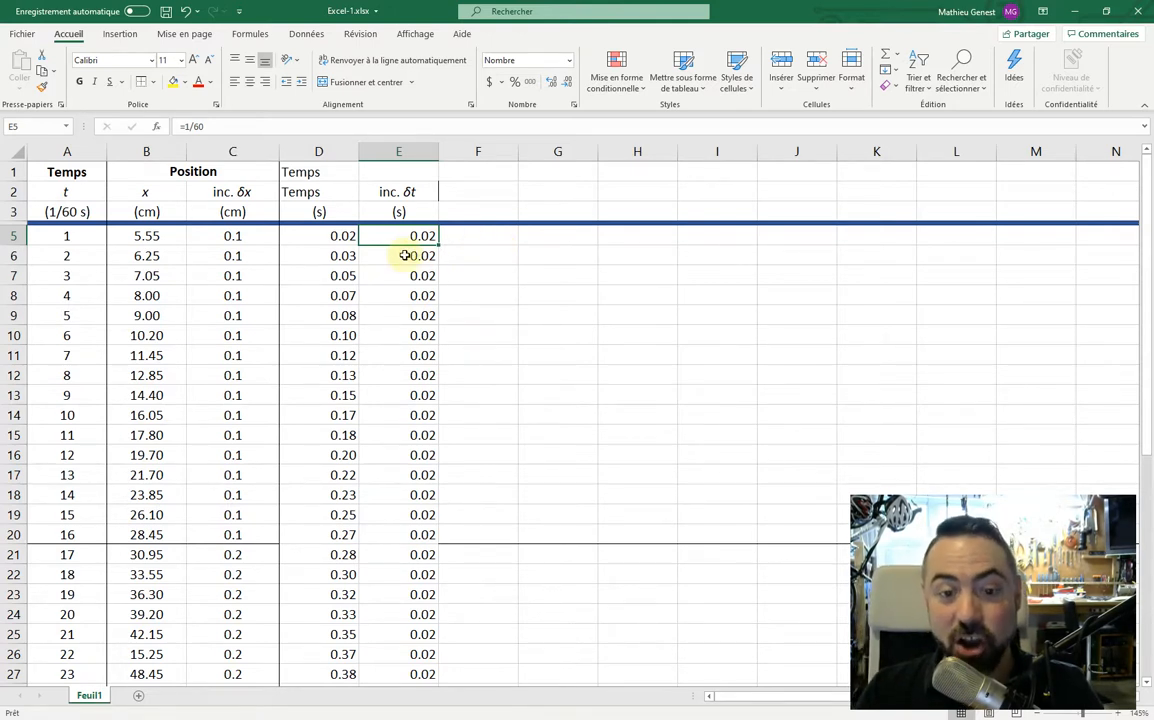
drag(342, 239, 335, 535)
drag(322, 626, 349, 662)
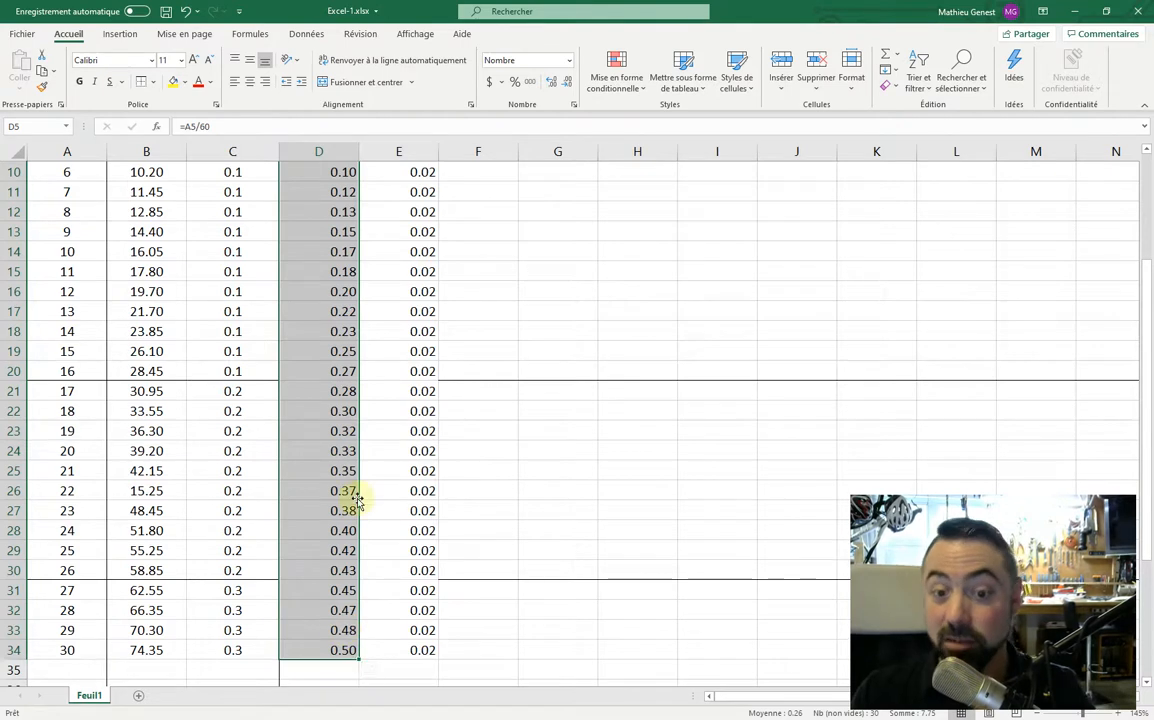
scroll(550, 306, up, 3)
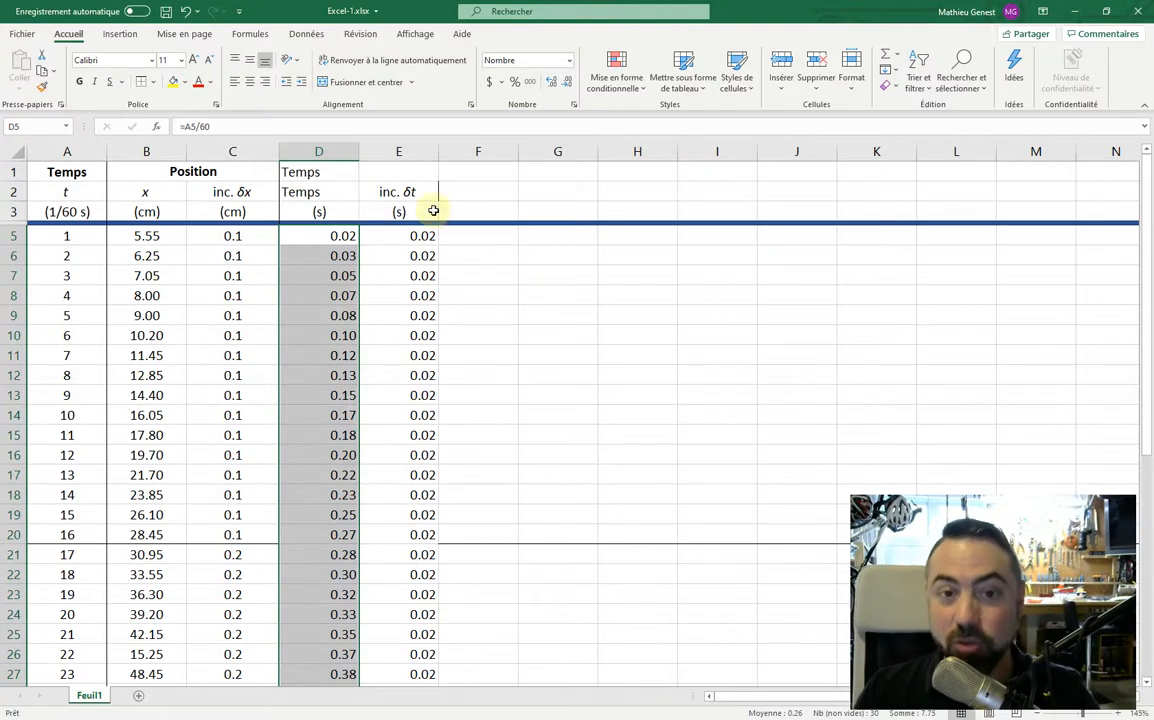
Merge and centre the "Temps" heading across D1:E1 in bold, and centre the subheadings in D2:E2.
click(304, 174)
drag(443, 178, 420, 183)
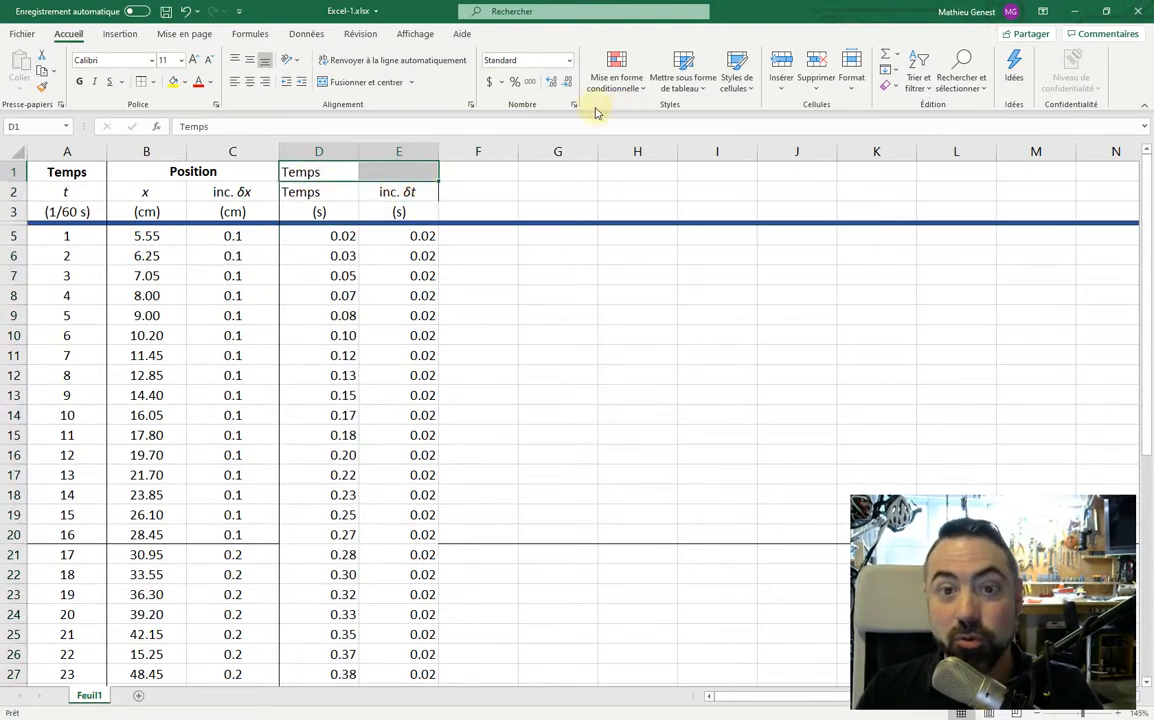
click(365, 88)
click(79, 81)
drag(319, 198, 405, 189)
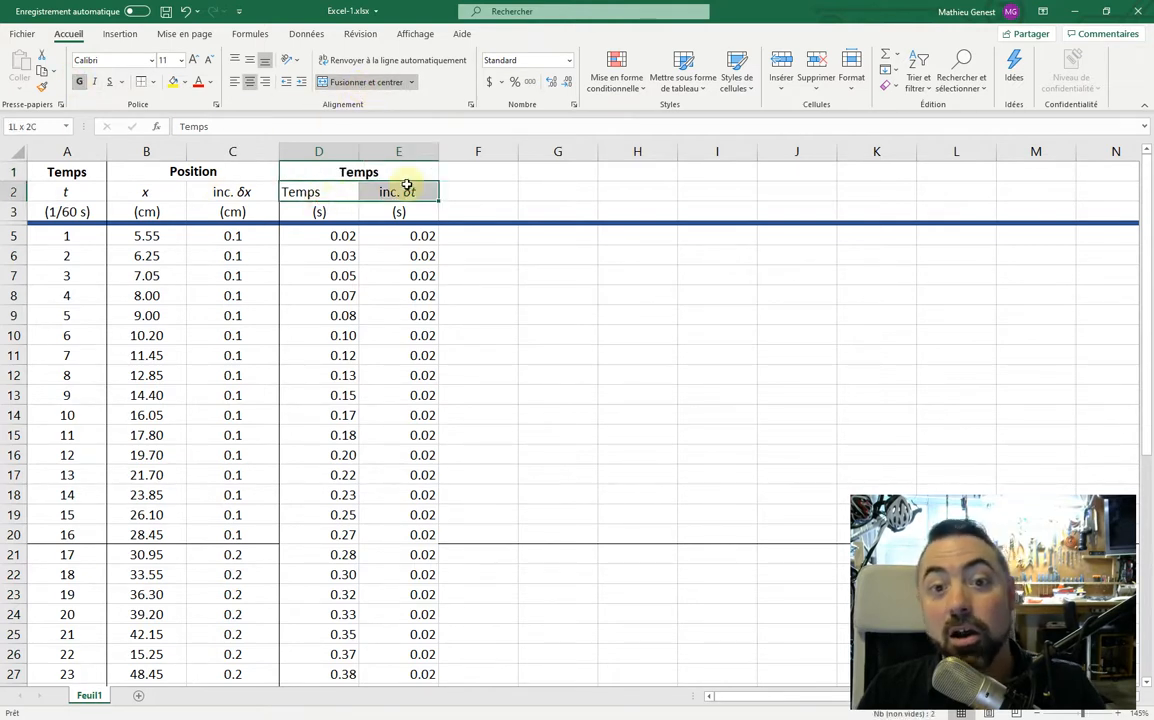
click(250, 83)
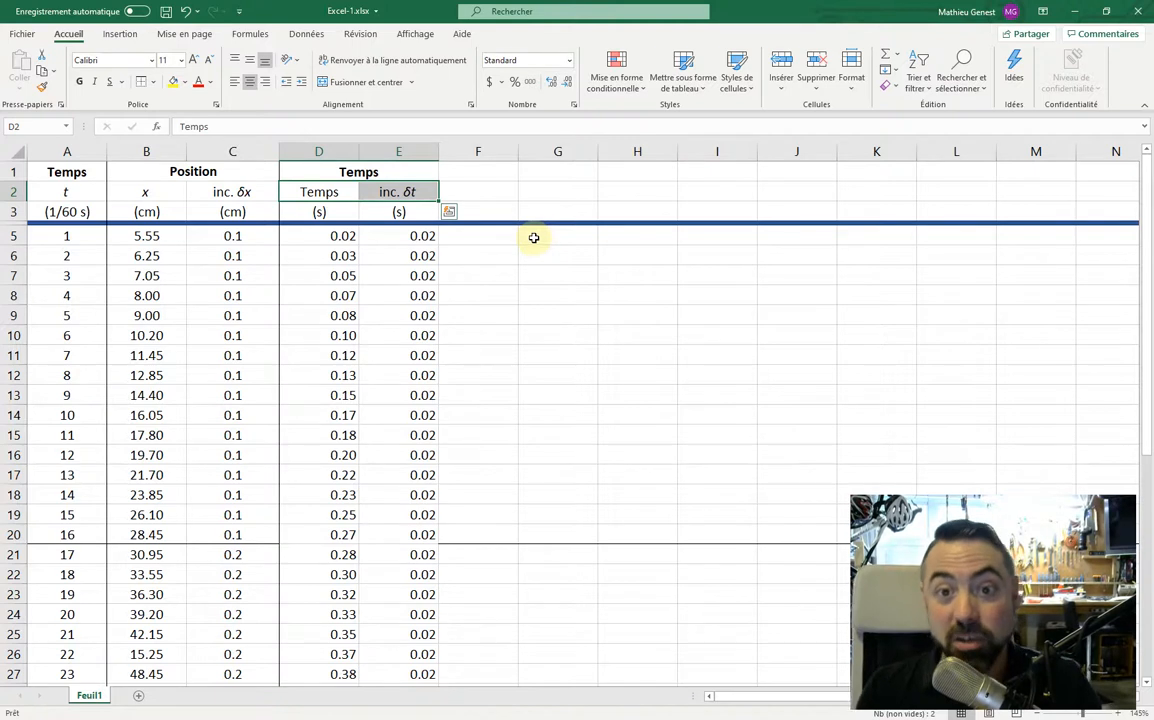
Add a right border along the whole of column E to close off the time columns.
click(490, 168)
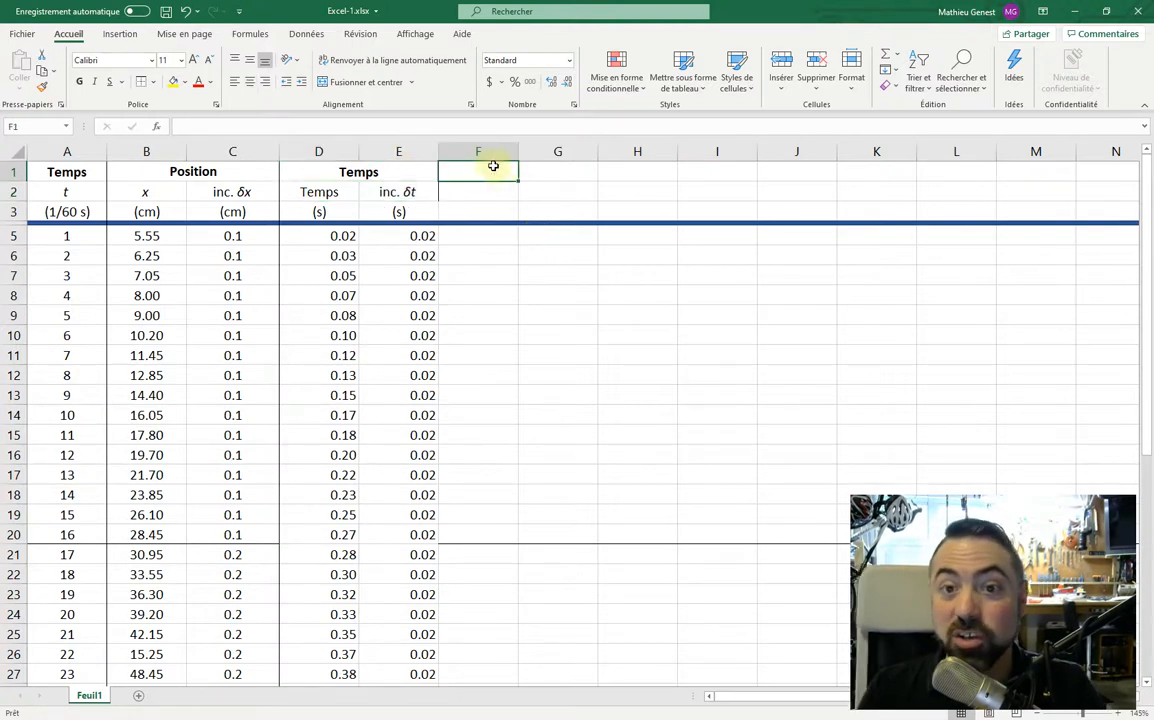
click(401, 149)
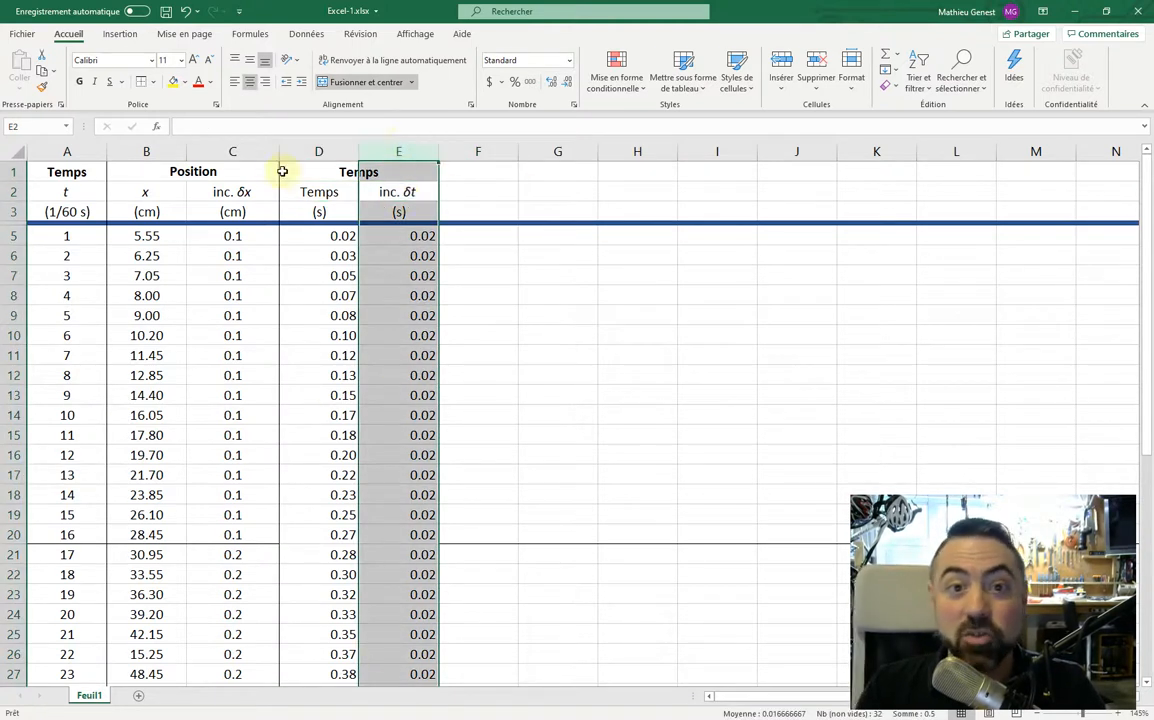
click(152, 84)
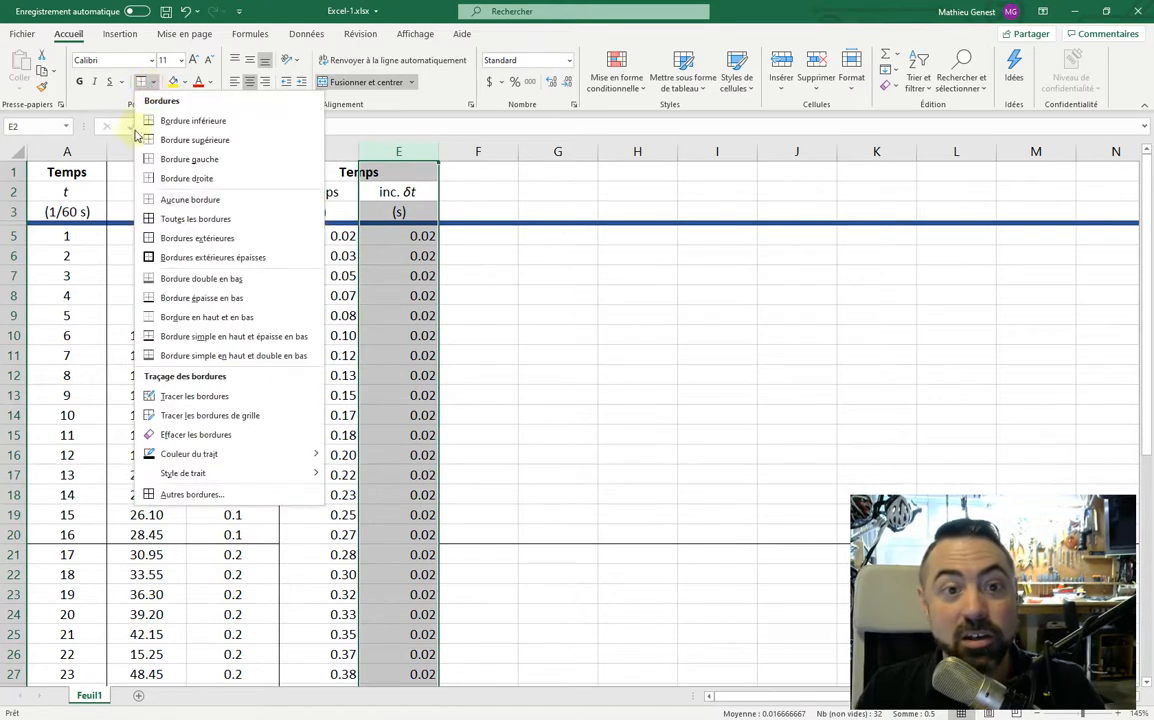
click(208, 179)
click(497, 322)
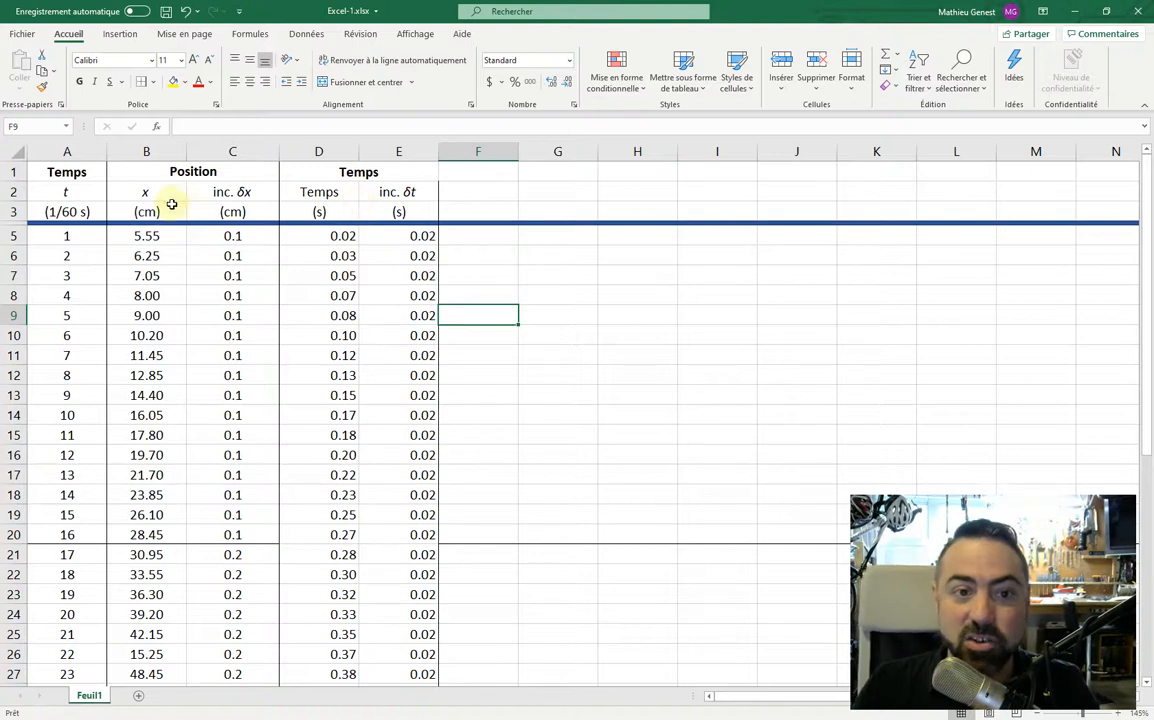
Enter the heading "Position" in F1 for the new pair of columns F and G.
drag(175, 151, 240, 172)
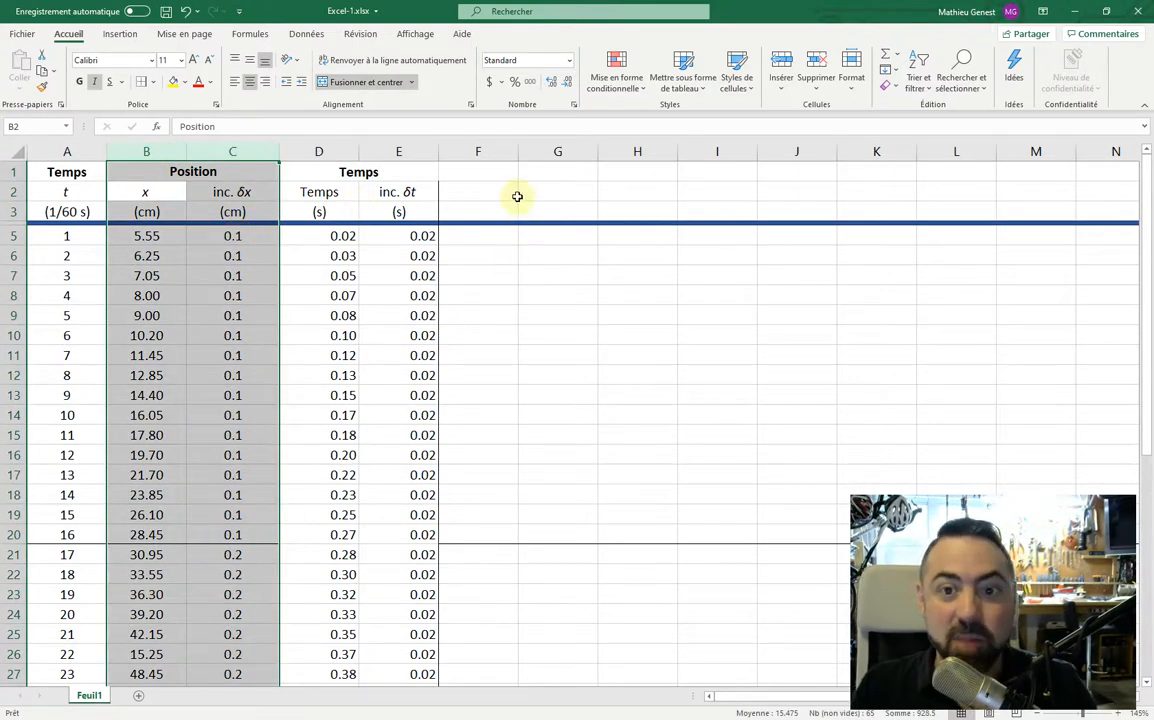
click(478, 172)
drag(478, 172, 585, 172)
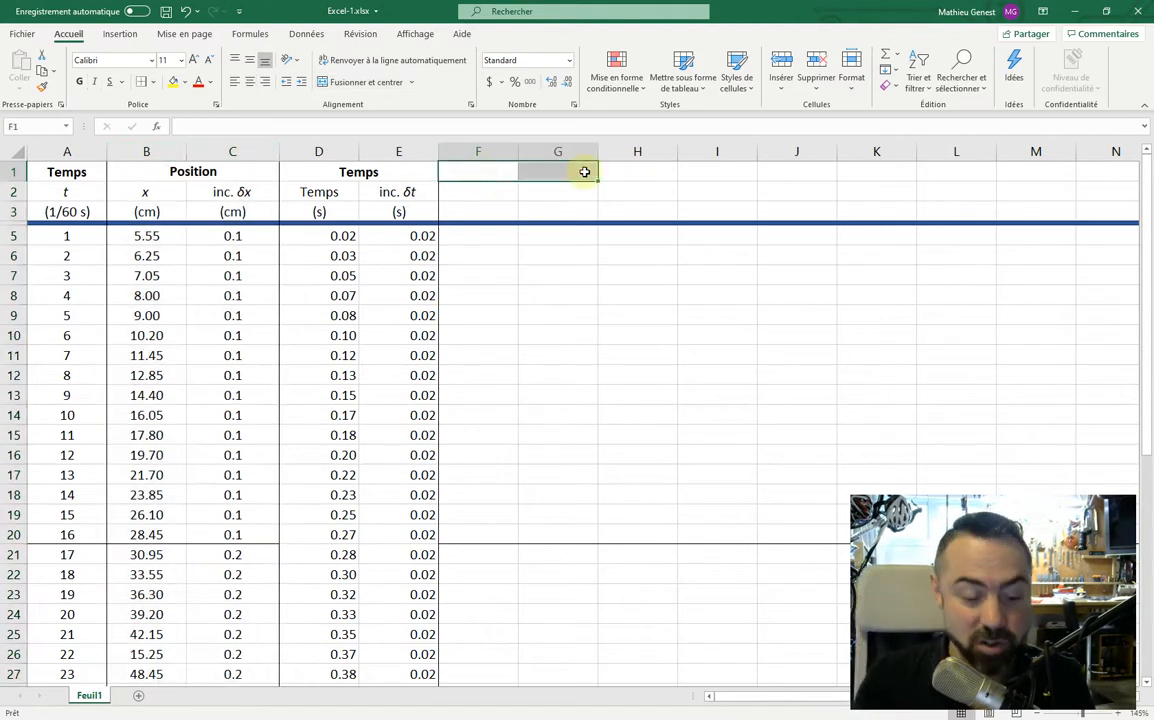
text(Position)
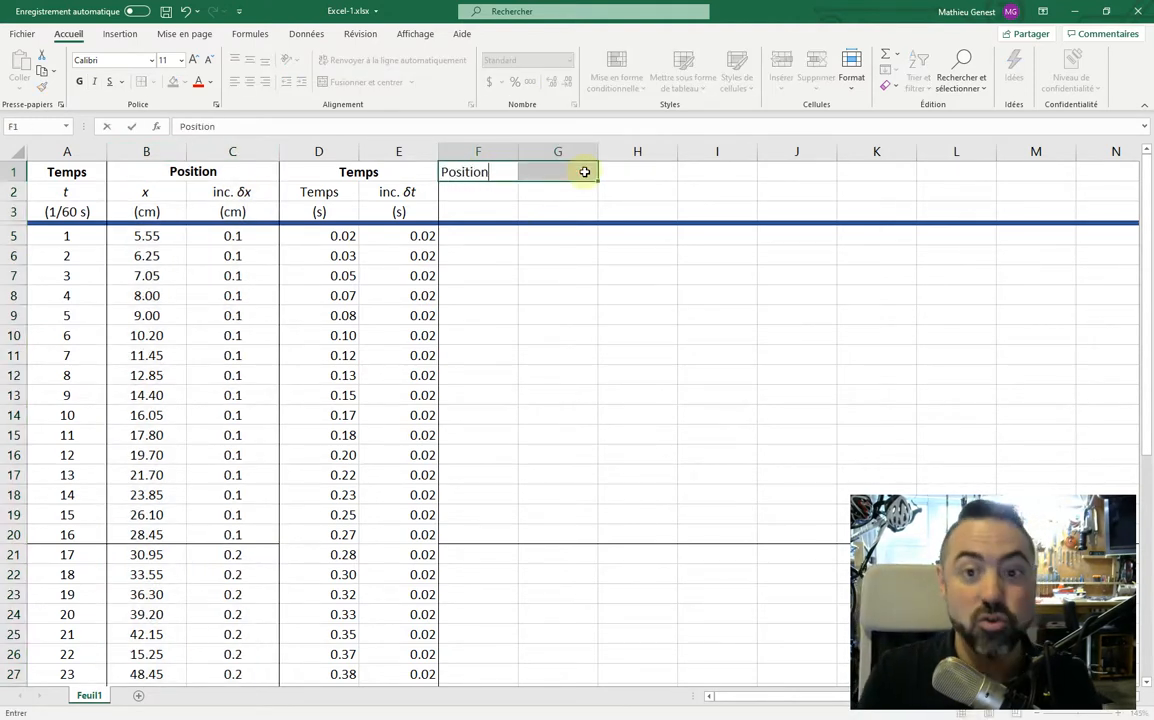
key(Return)
key(Down)
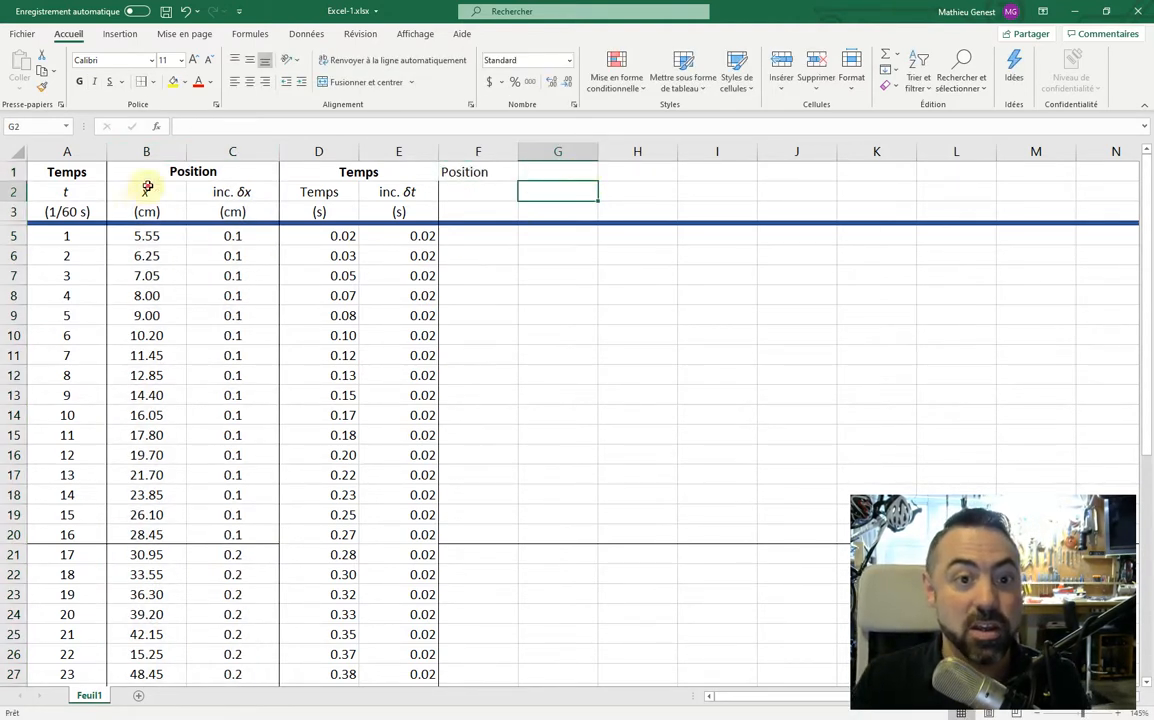
Copy the x and inc. δx subheadings from B2:C2 into F2:G2.
drag(147, 187, 222, 191)
key(ctrl+c)
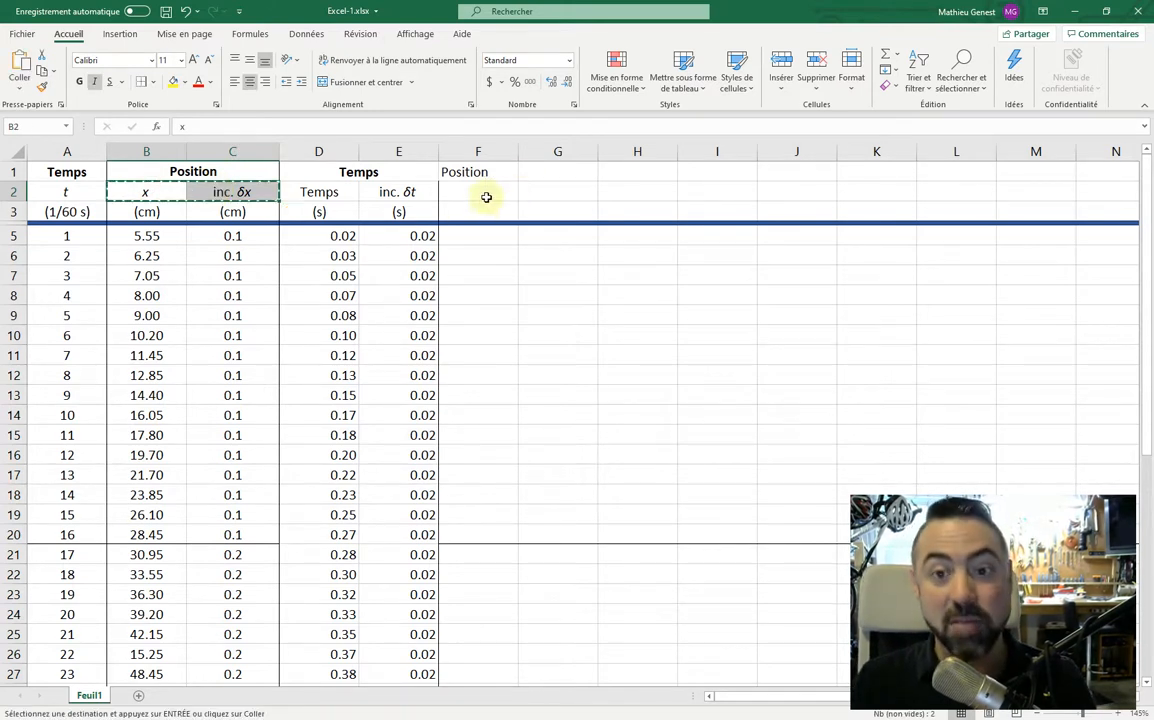
drag(488, 197, 564, 196)
key(ctrl+v)
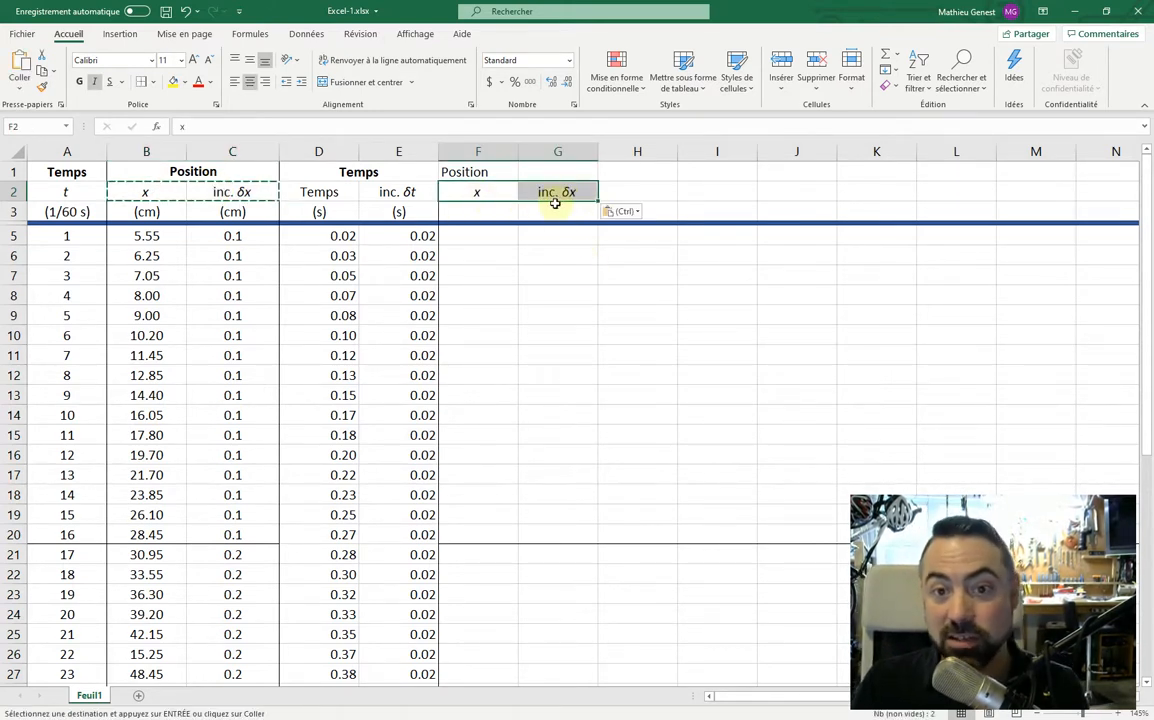
Copy the unit labels from B3:C3 into F3:G3 and change both to "(m)".
click(465, 210)
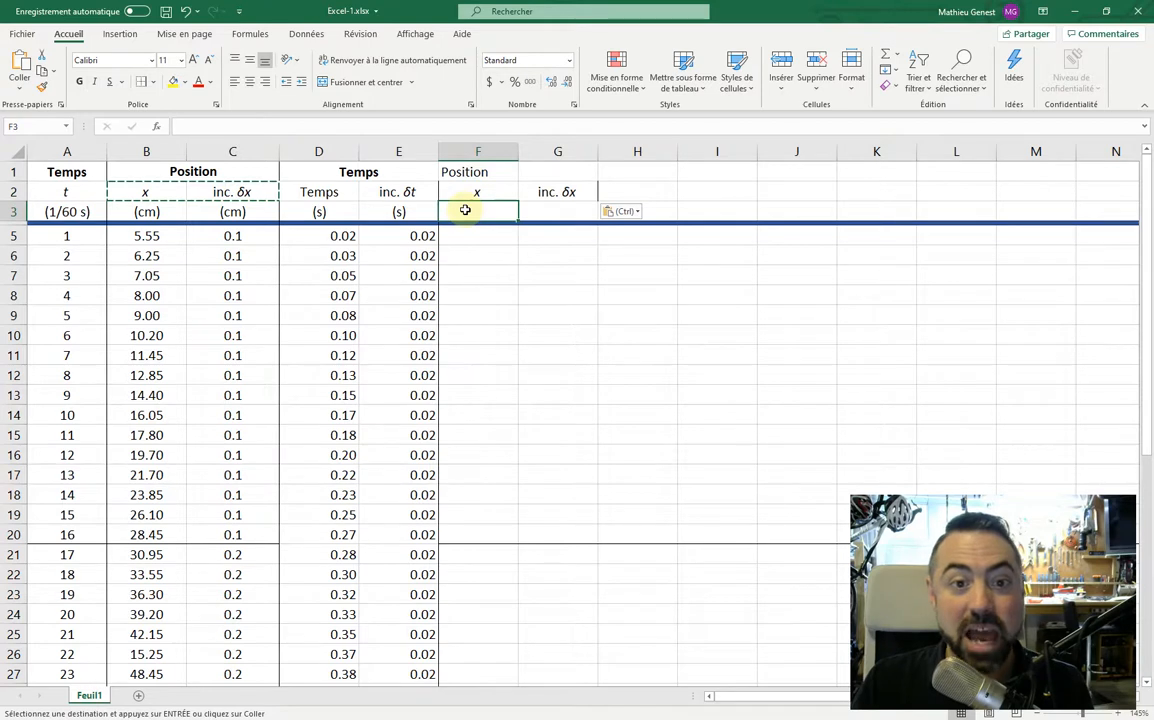
drag(147, 213, 232, 213)
key(ctrl+c)
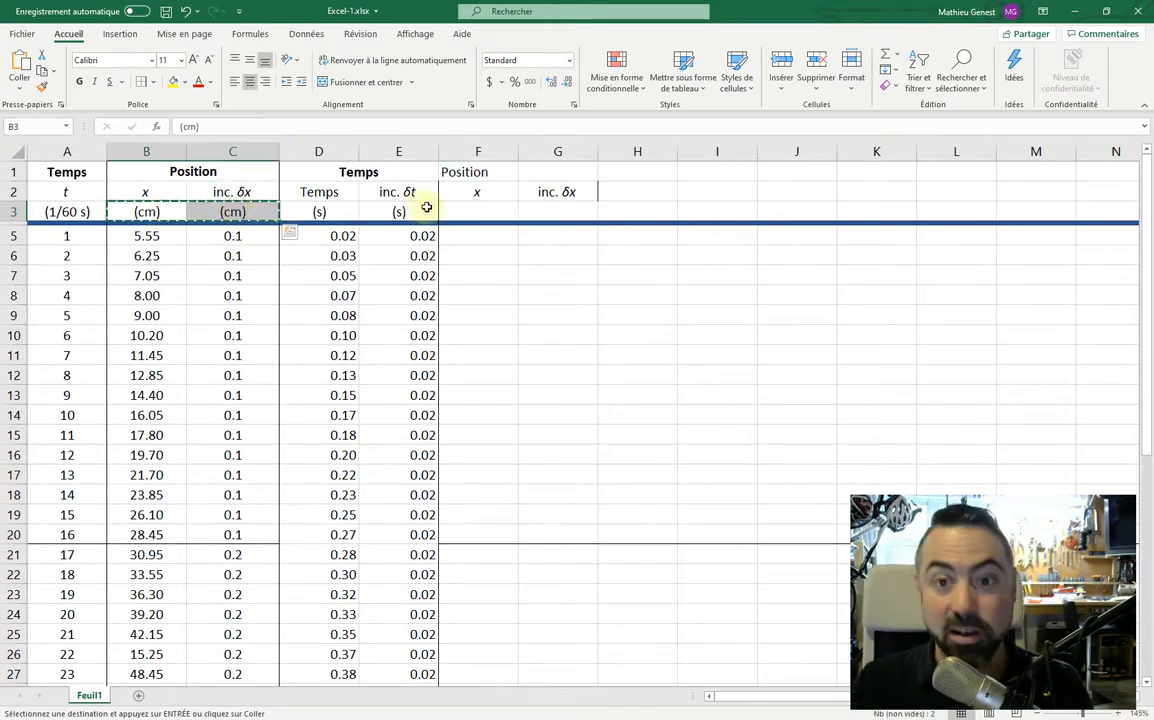
drag(479, 211, 548, 211)
key(ctrl+v)
double_click(481, 211)
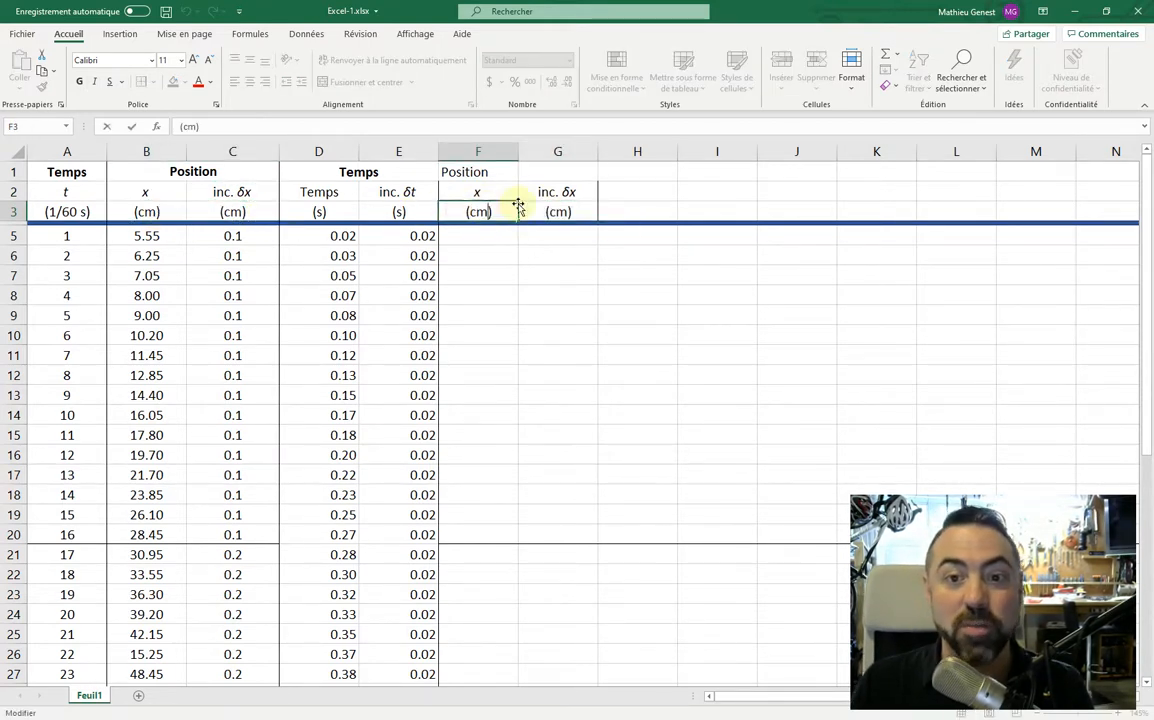
key(BackSpace)
key(Return)
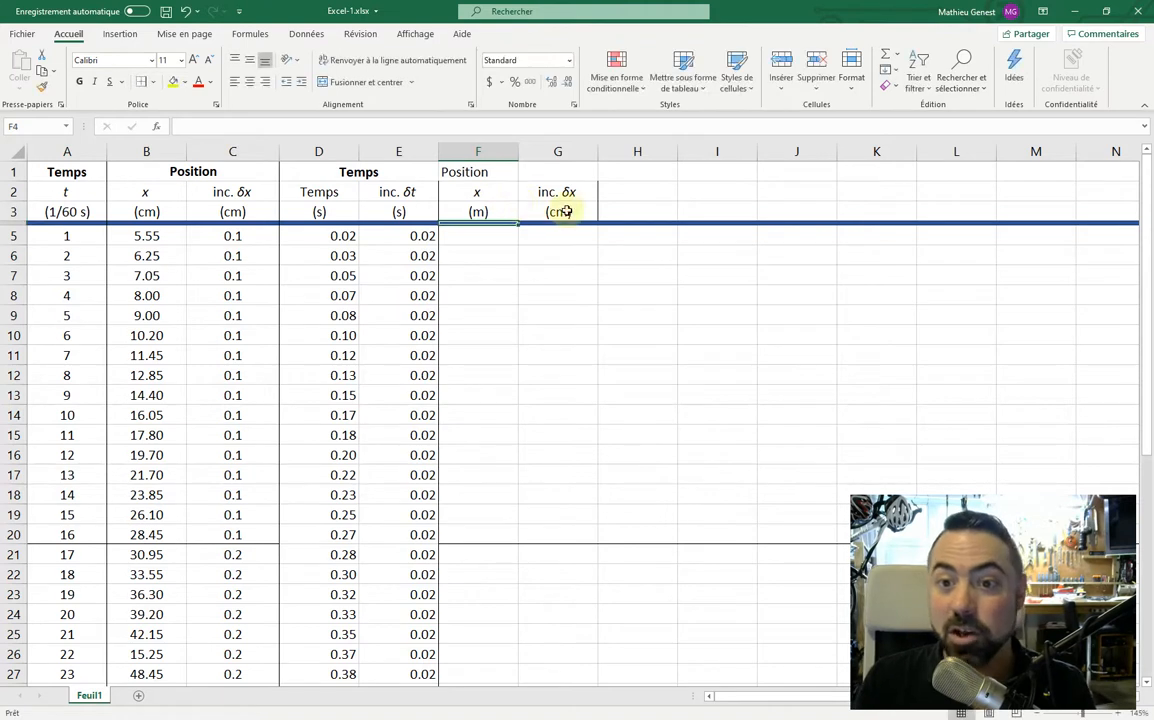
double_click(558, 211)
key(BackSpace)
key(Return)
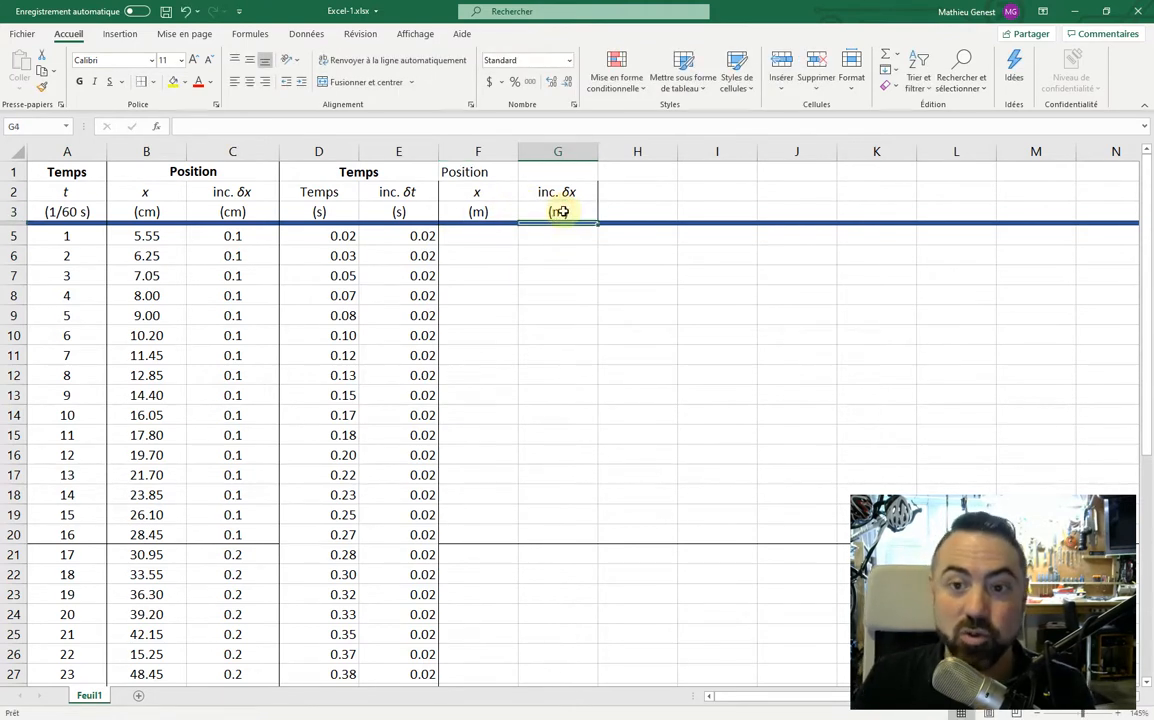
Convert the positions to metres with =B5/100 in F5 and fill the formula down to F34.
click(497, 236)
text(=)
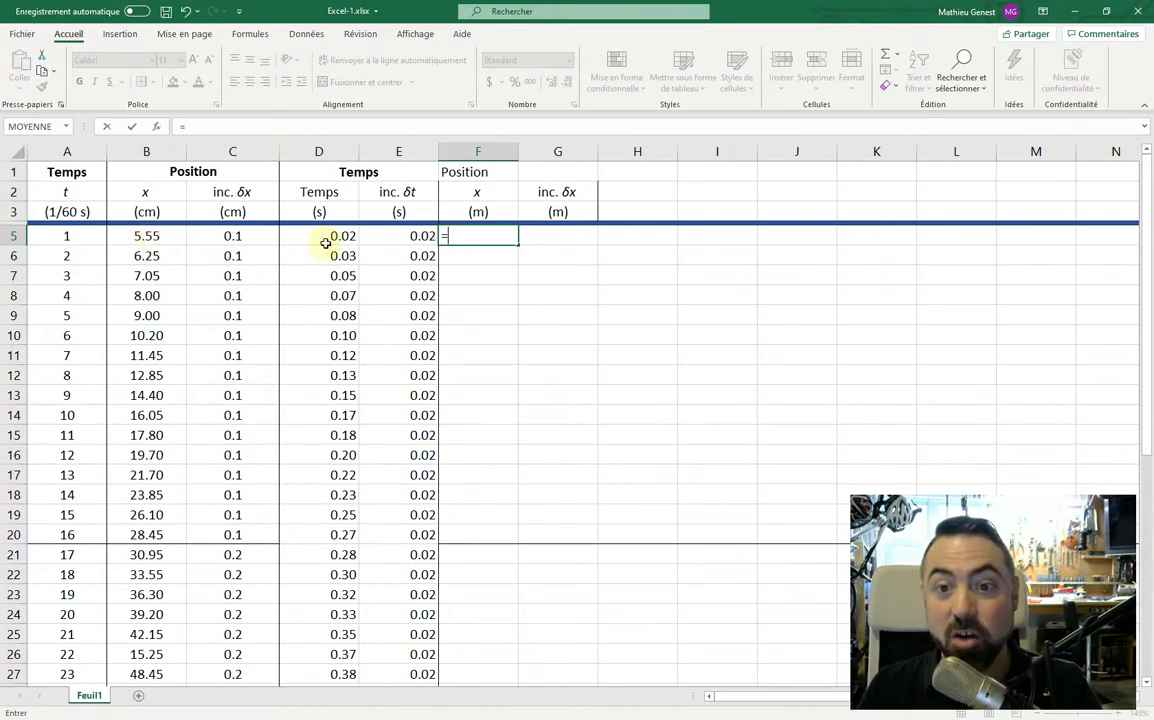
click(476, 235)
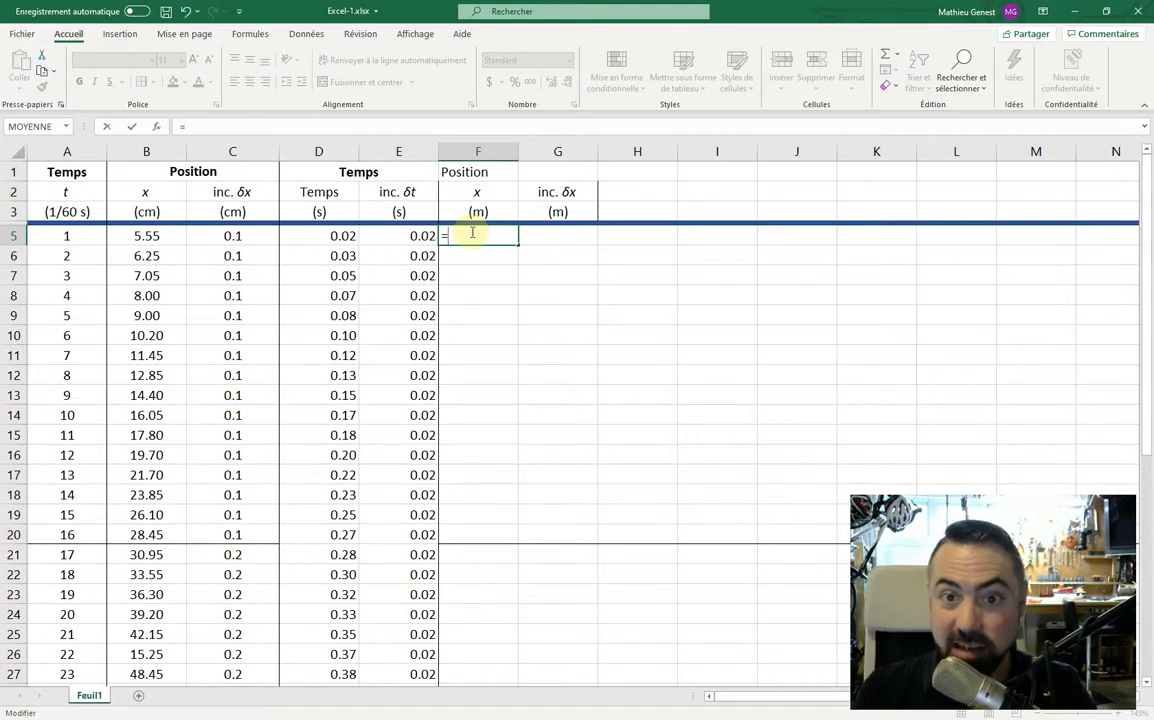
click(158, 235)
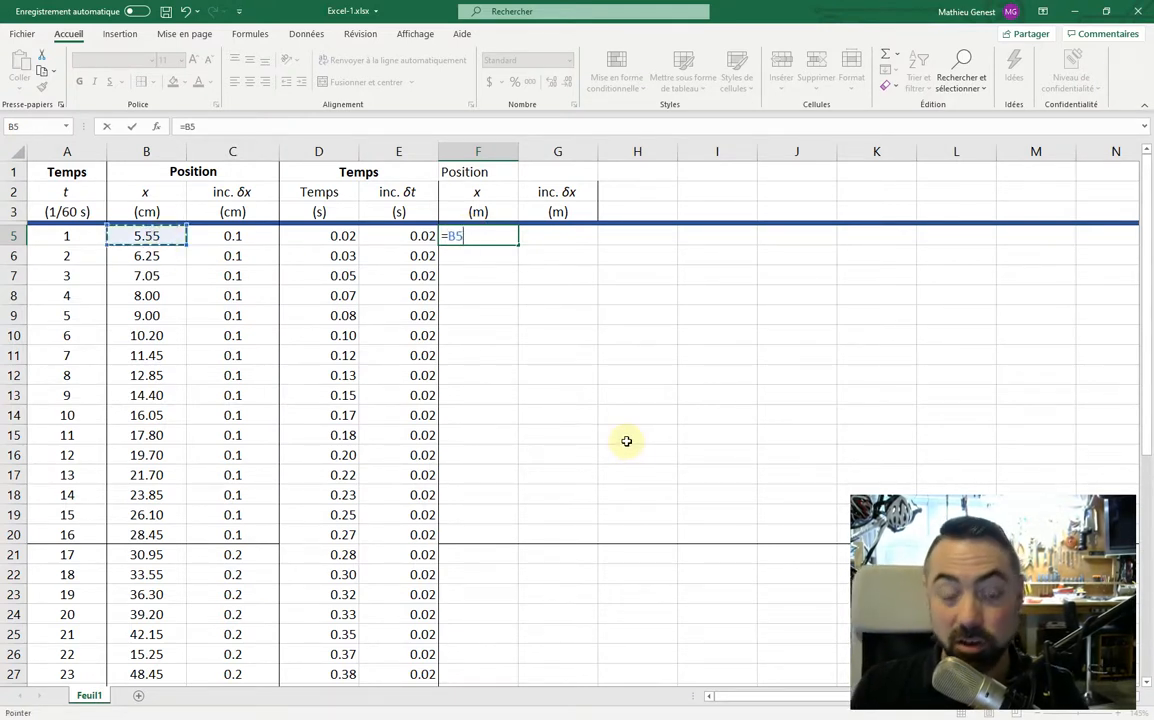
text(/)
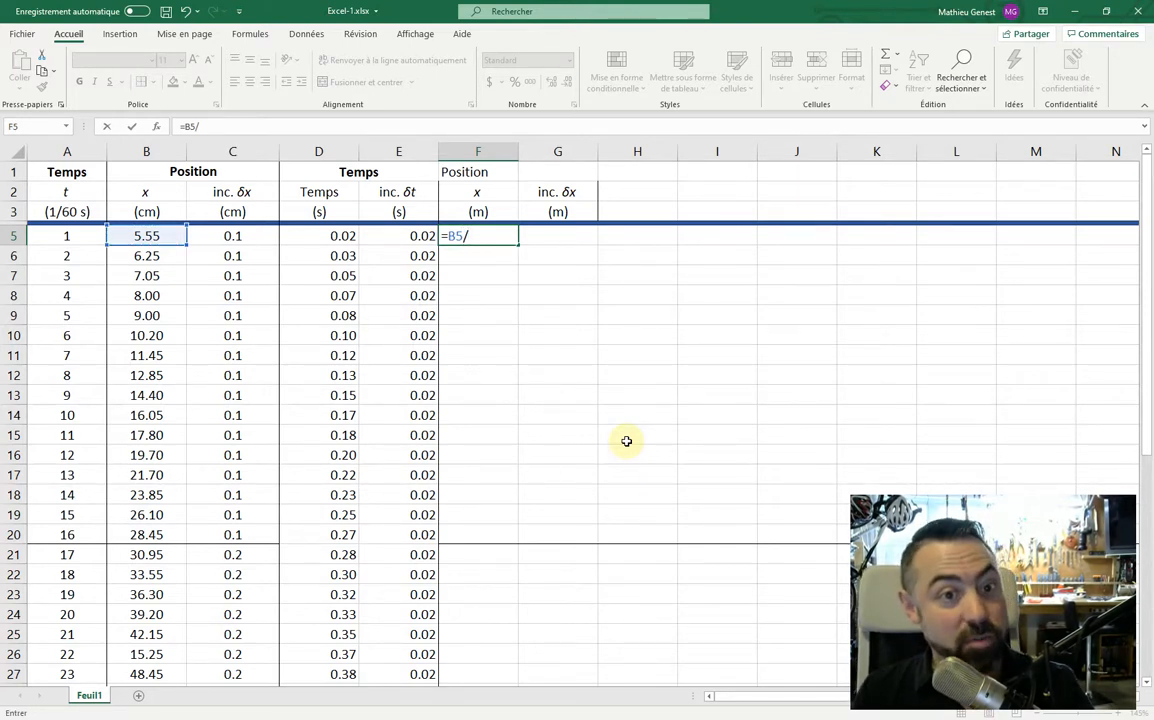
text(1)
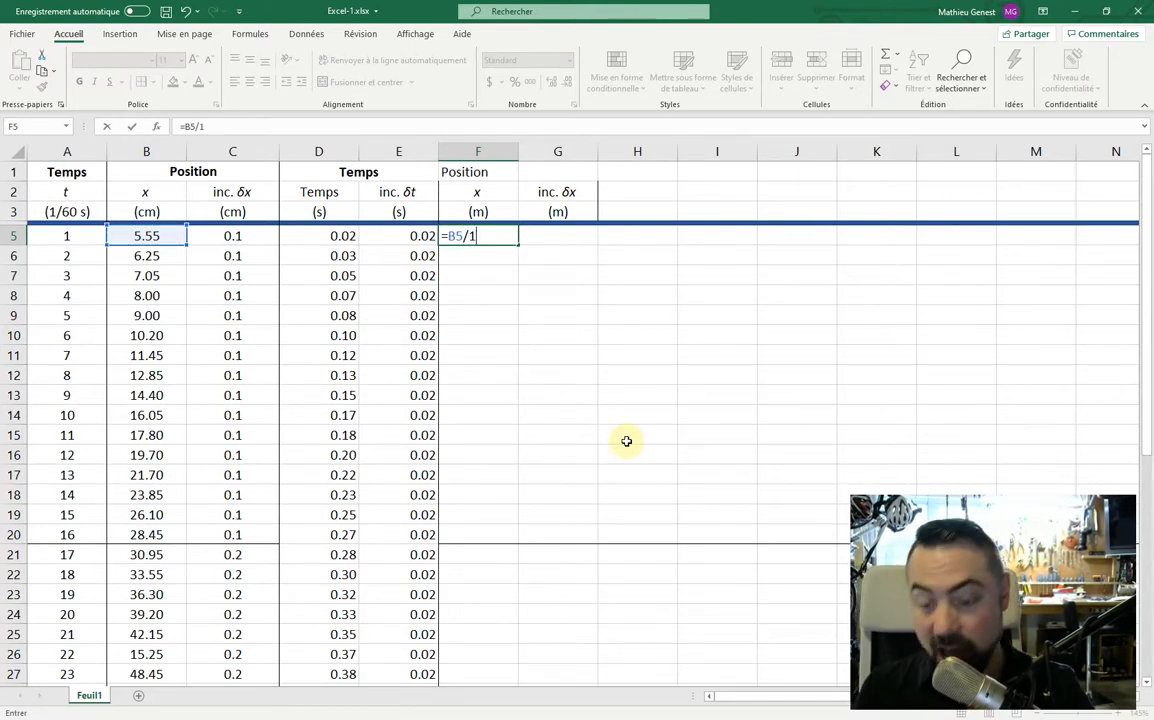
text(00)
key(Return)
click(490, 236)
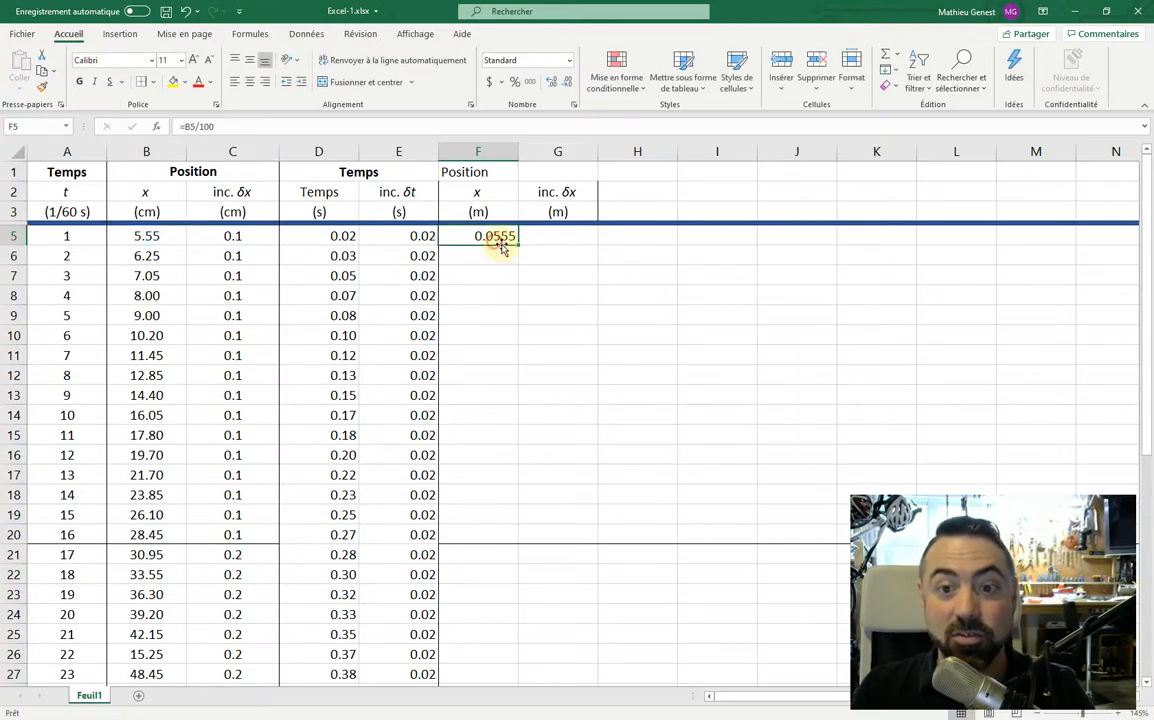
drag(518, 244, 524, 634)
scroll(600, 480, up, 4)
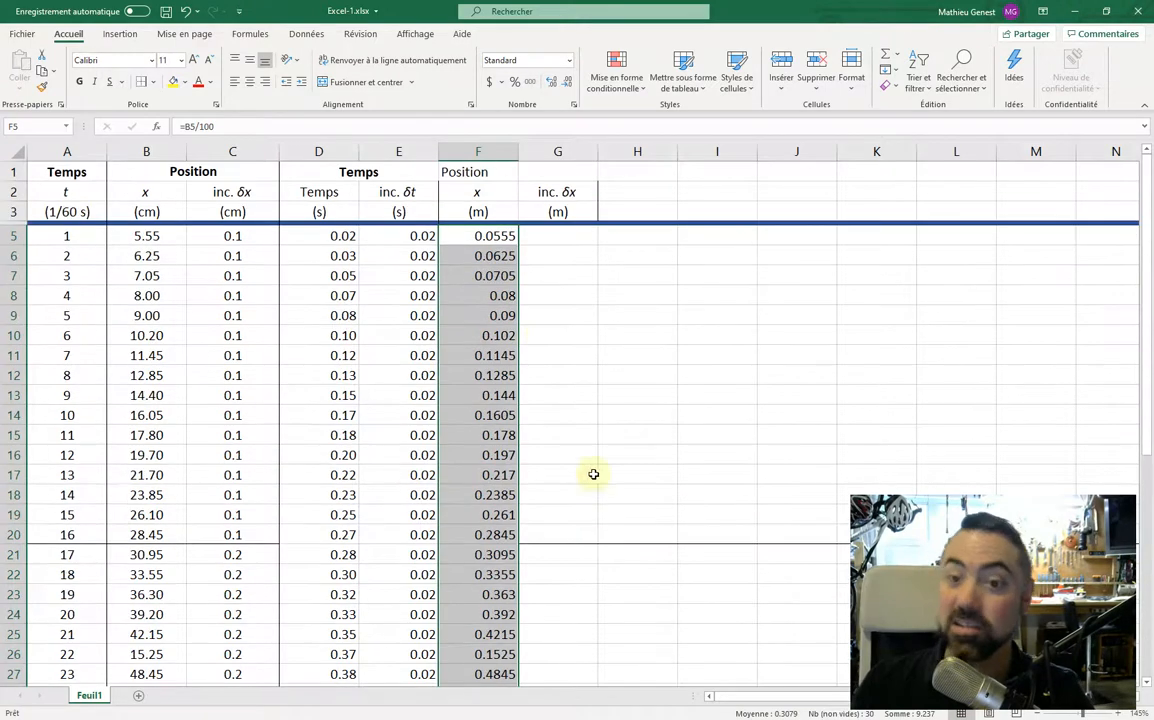
Convert the position uncertainties to metres with =C5/100 in G5, fill down to G34 and check the filled values.
click(563, 234)
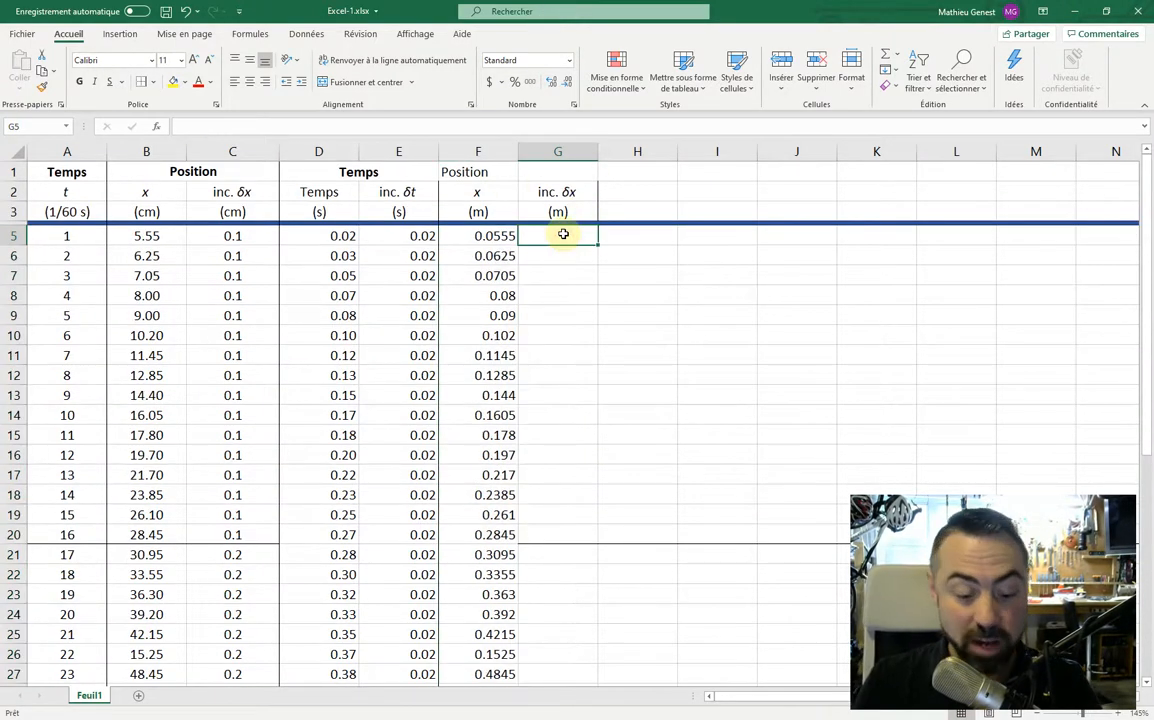
text(=)
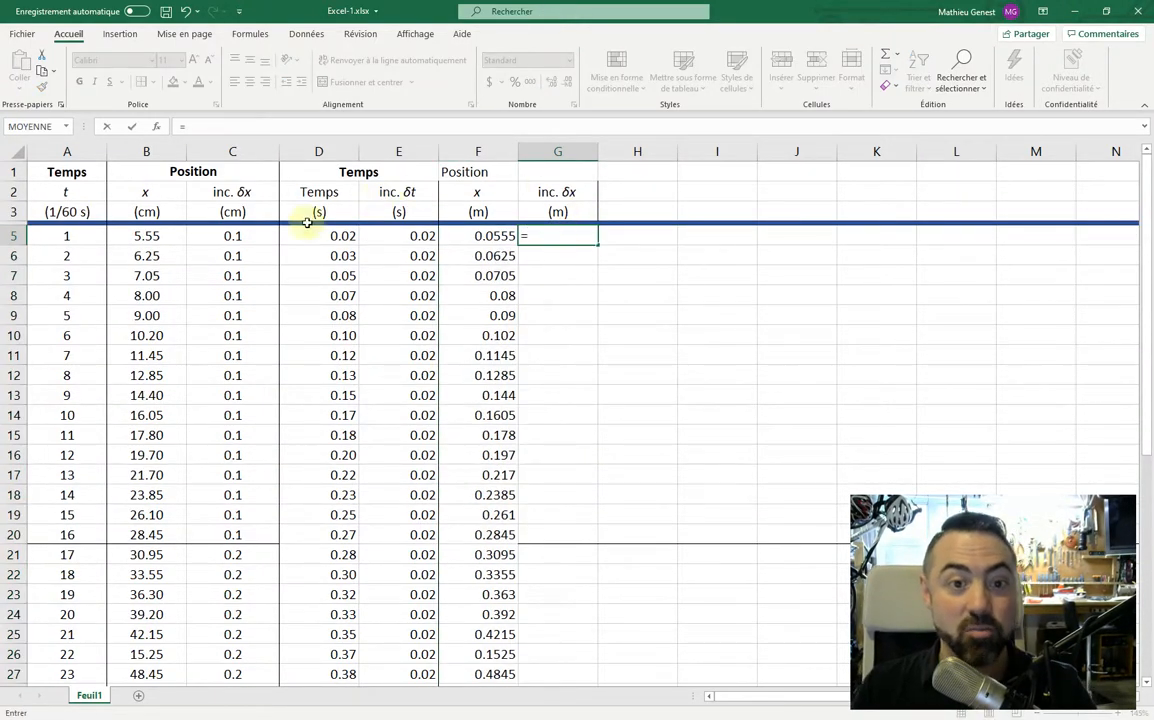
click(254, 238)
text(/100)
key(Return)
click(567, 234)
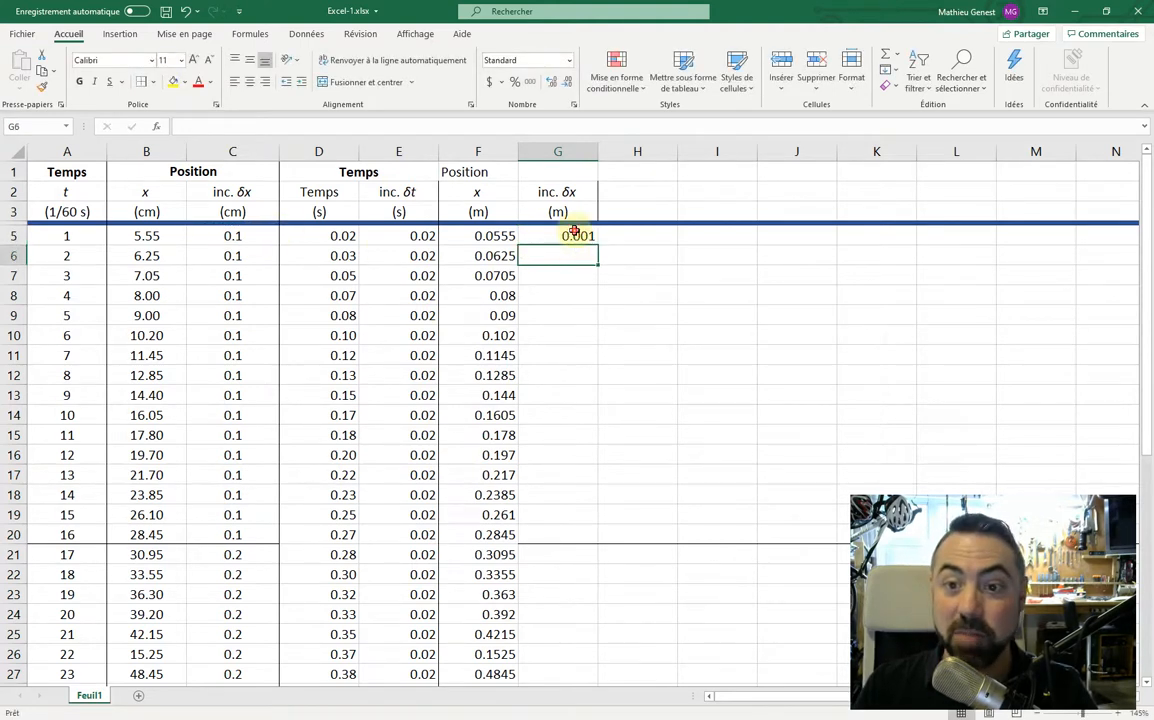
mouse_move(597, 246)
mouse_down()
mouse_move(590, 680)
mouse_move(590, 648)
mouse_move(589, 668)
mouse_up()
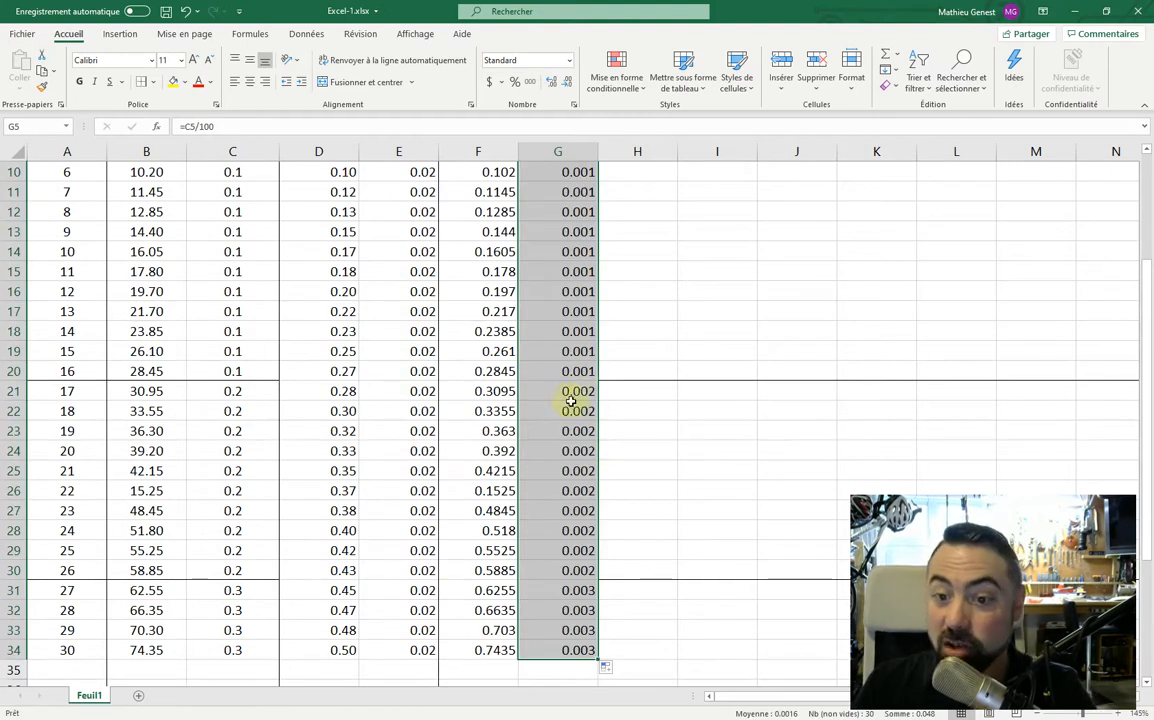
drag(573, 392, 585, 567)
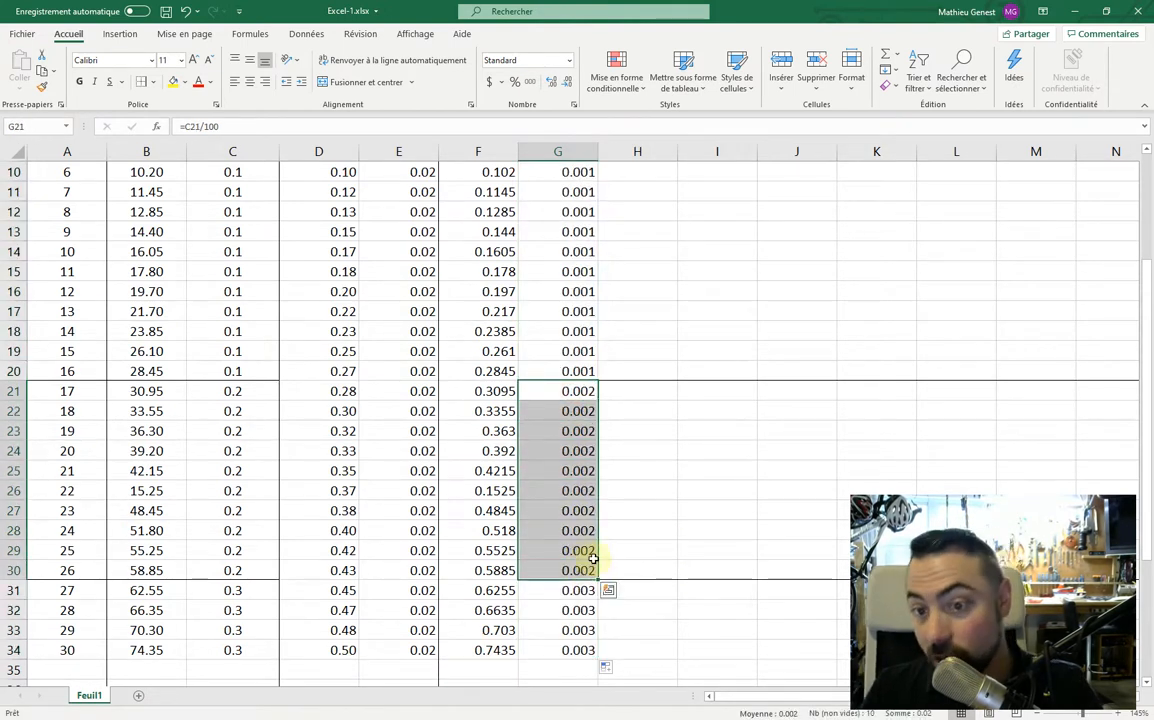
drag(577, 590, 590, 648)
scroll(582, 589, up, 3)
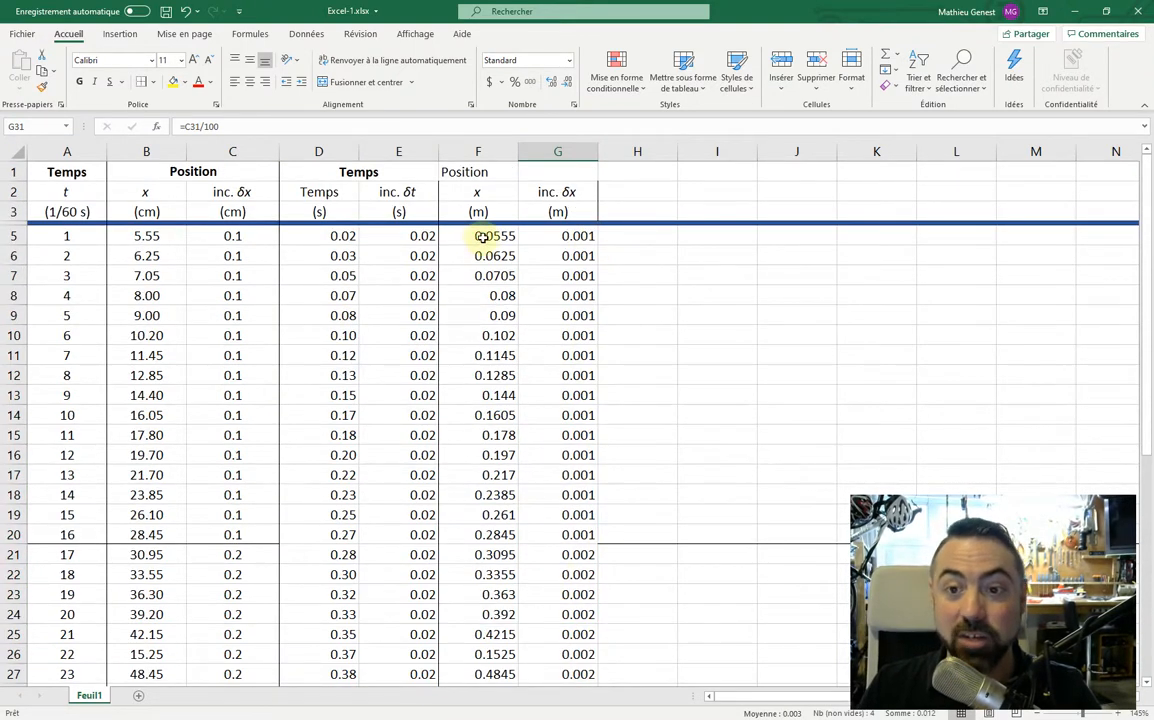
Display the positions in metres in F5:F34 with three decimal places.
drag(479, 237, 486, 650)
click(566, 81)
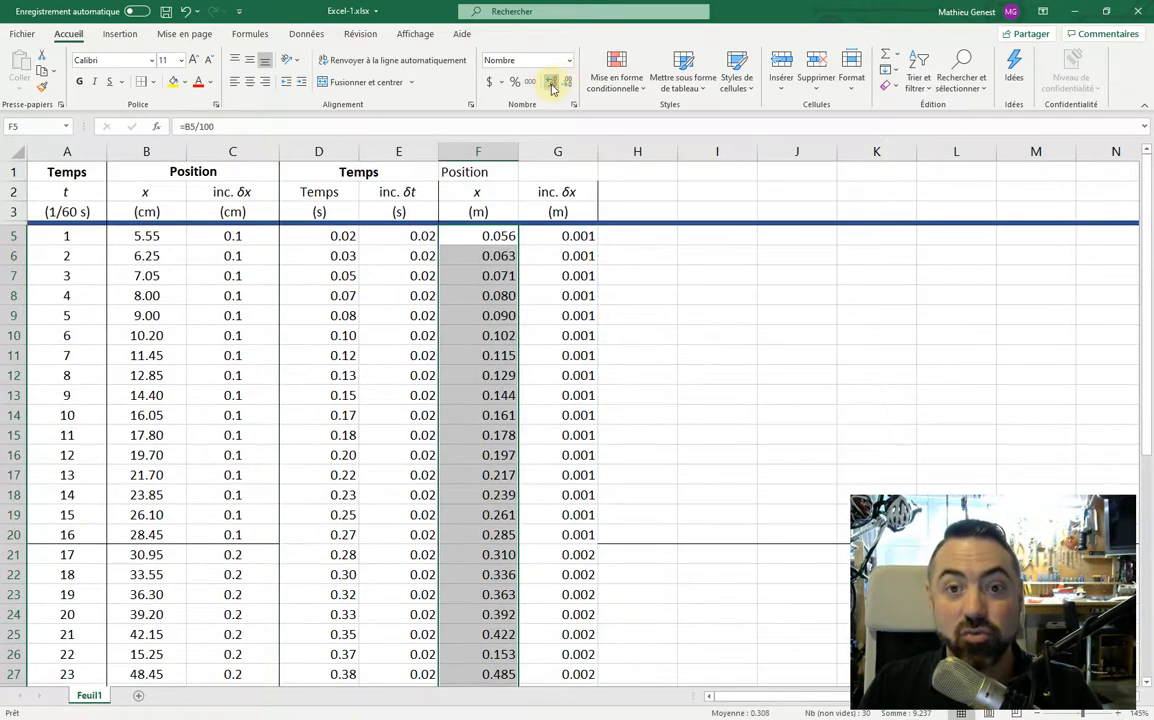
click(551, 82)
click(567, 82)
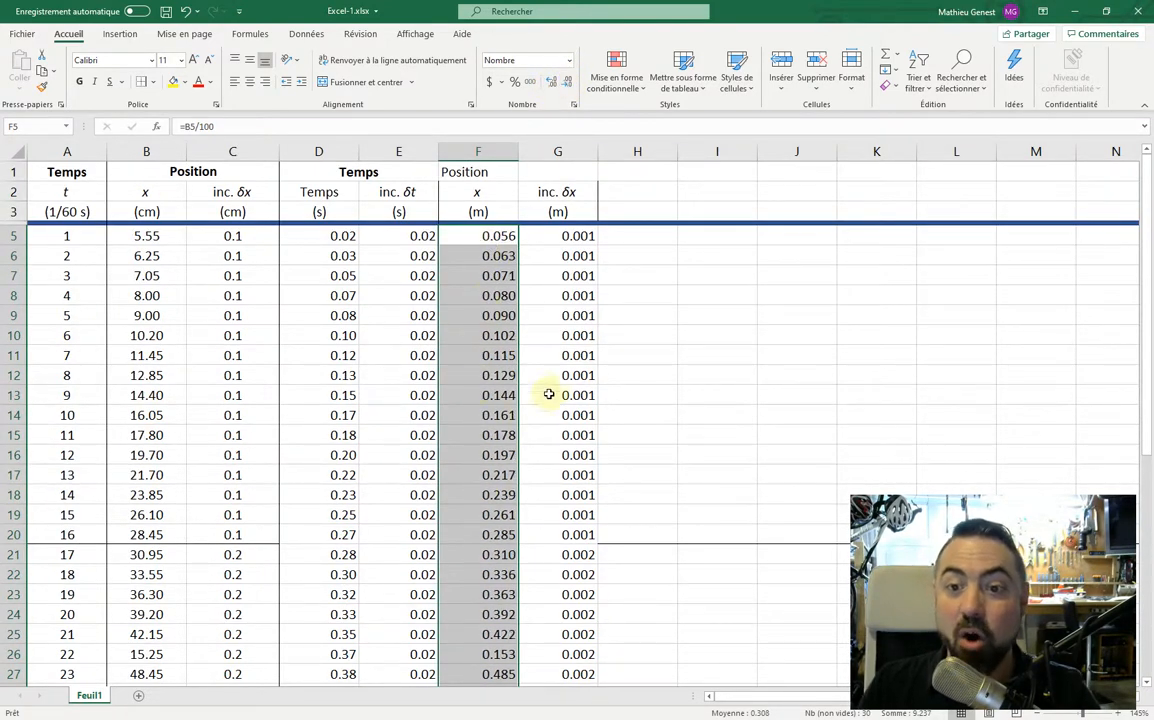
click(500, 234)
Merge and centre the "Position" heading across F1:G1.
drag(476, 172, 530, 172)
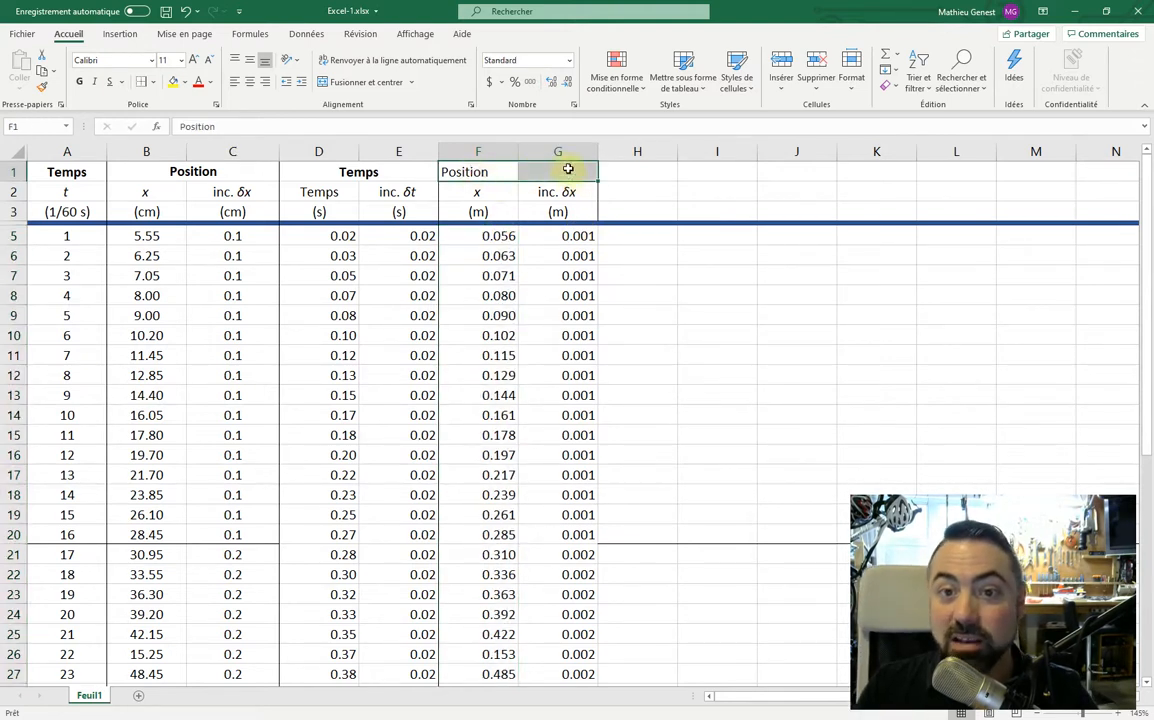
click(368, 83)
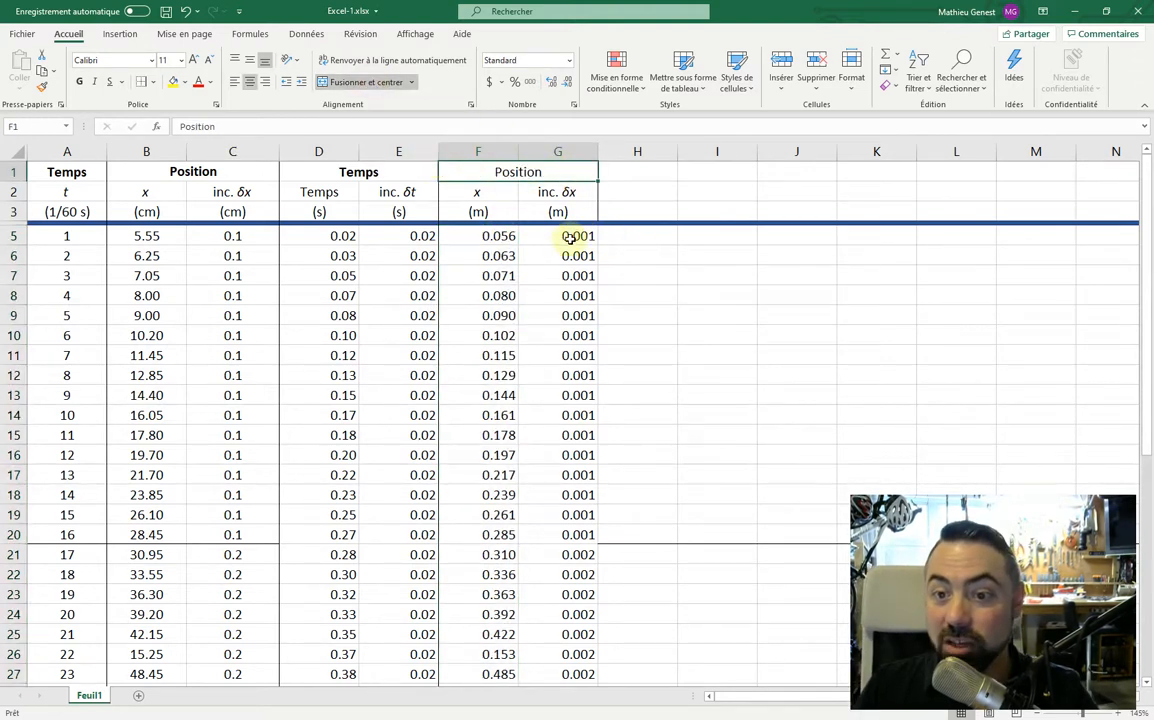
scroll(584, 473, down, 4)
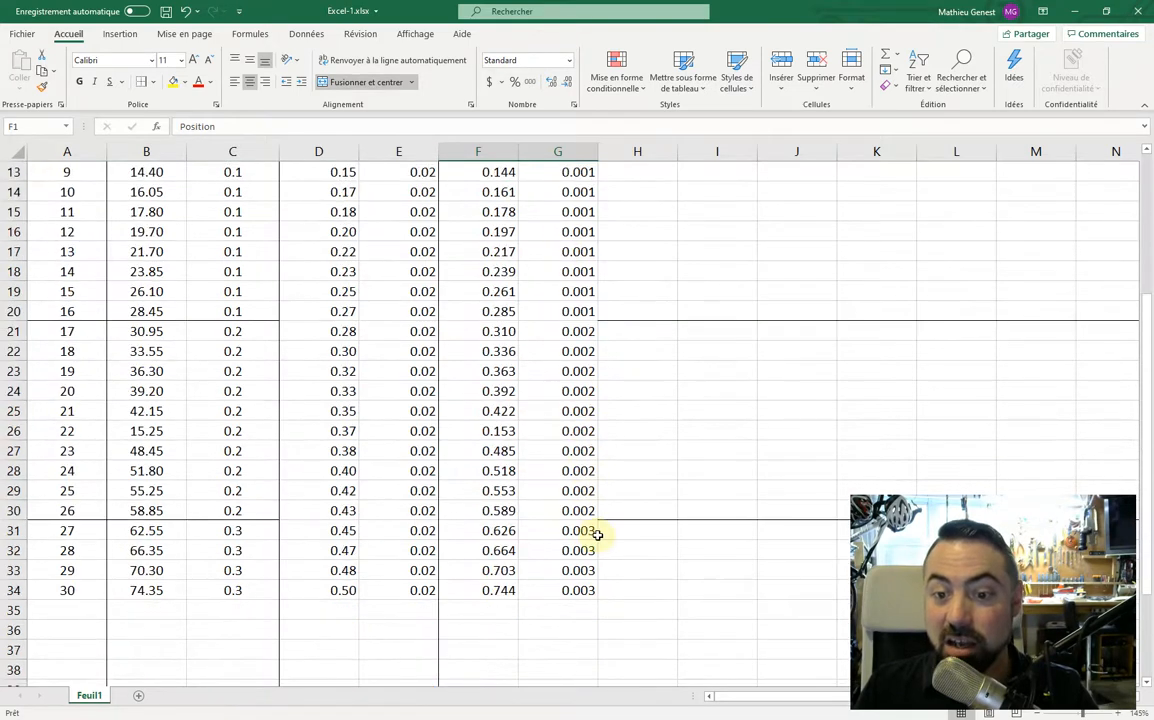
scroll(548, 495, up, 3)
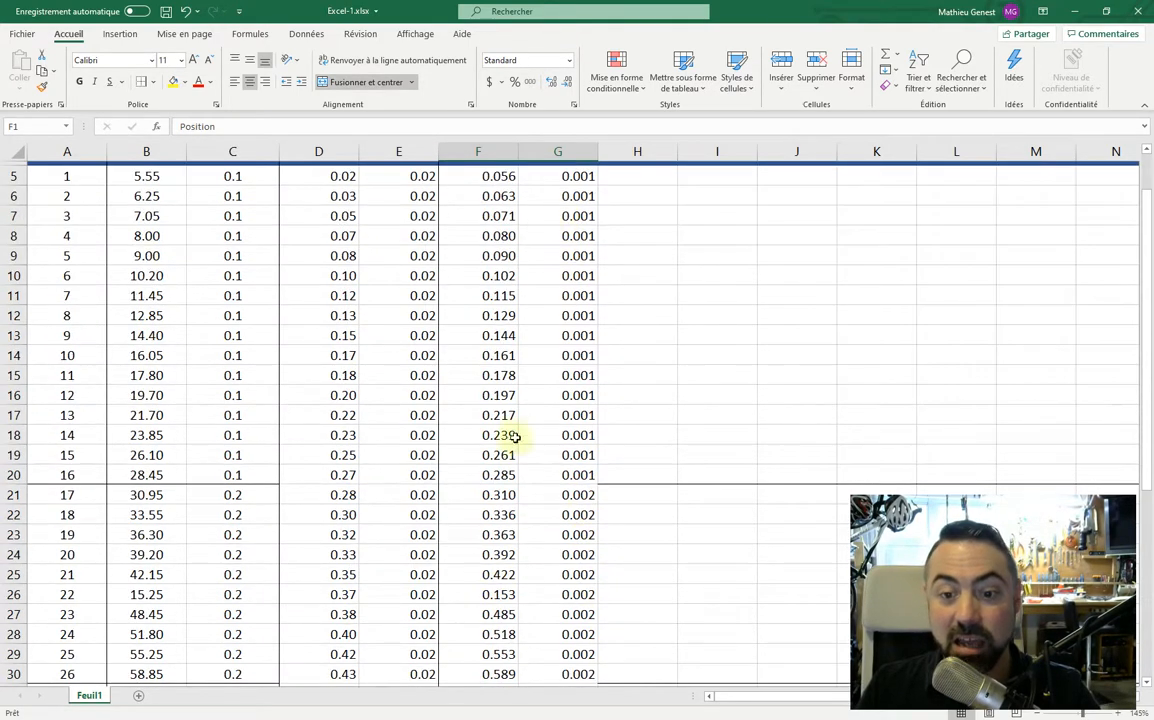
scroll(497, 562, up, 2)
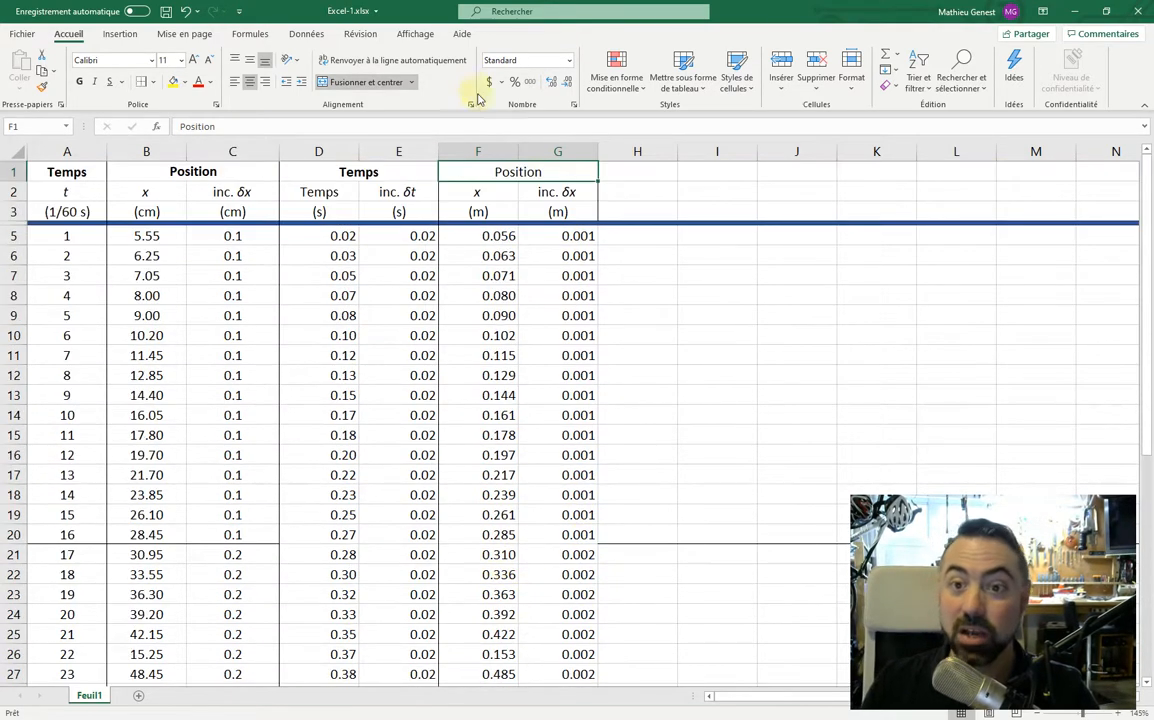
Review the time and position headings in D1:G2 and the converted values in columns D and F.
click(373, 174)
click(510, 175)
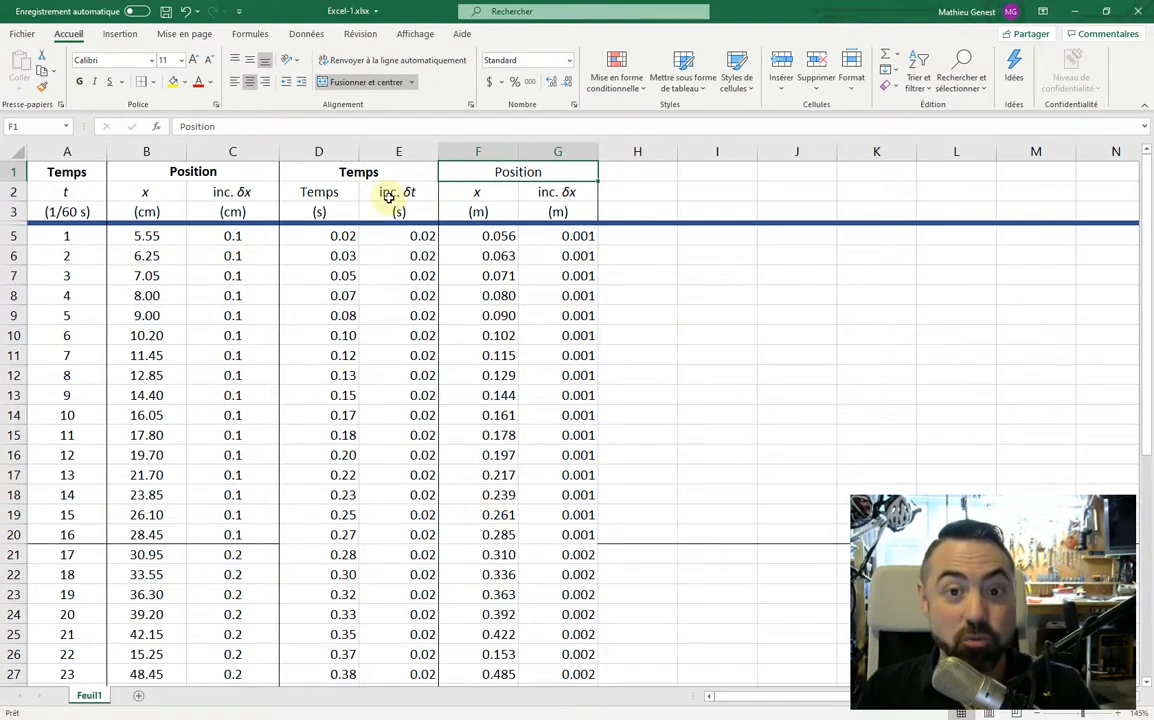
click(310, 190)
click(410, 192)
click(485, 168)
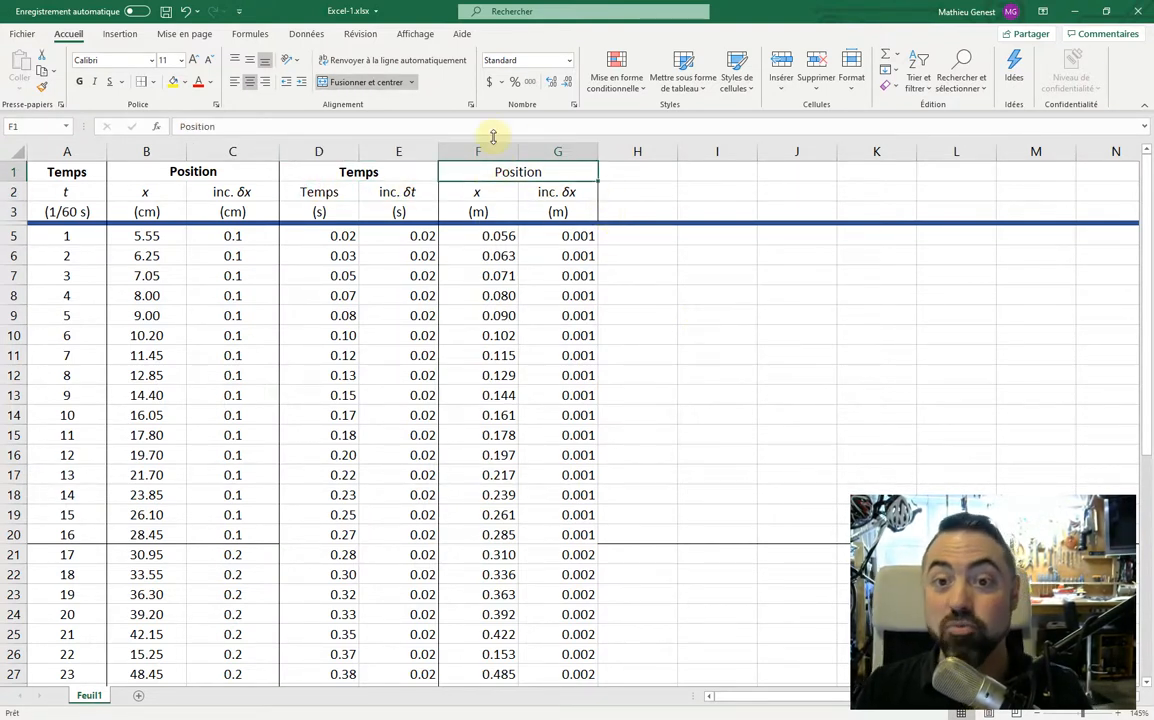
drag(500, 236, 490, 649)
scroll(420, 400, up, 3)
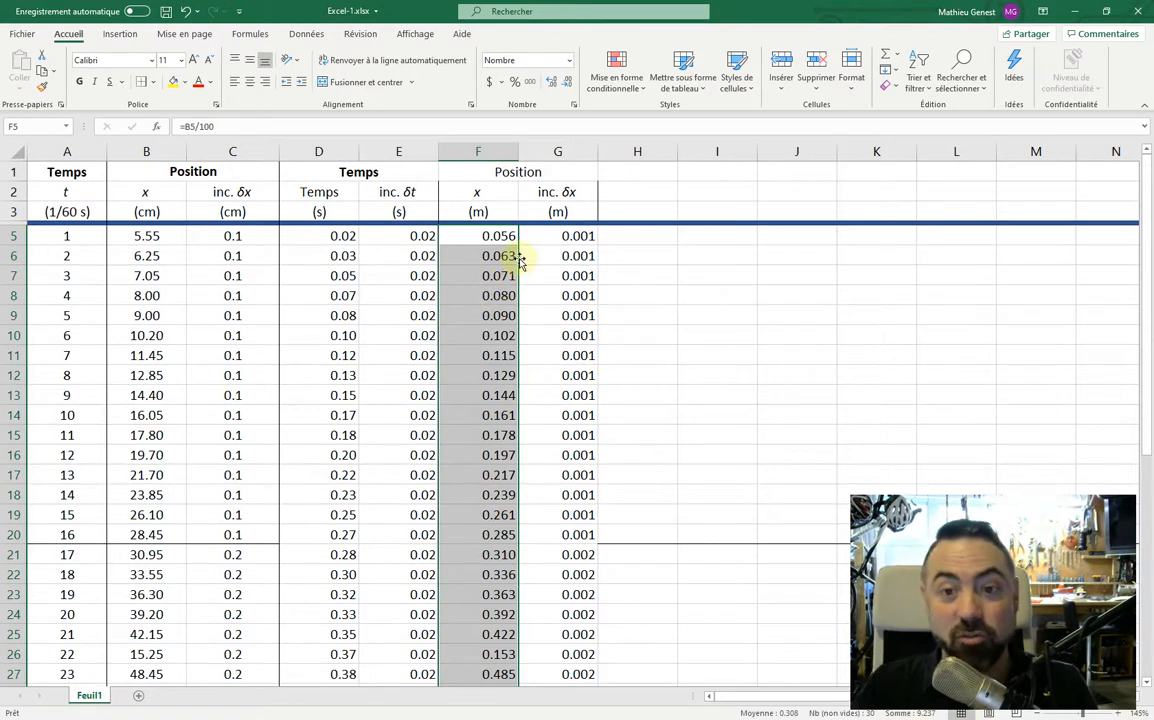
drag(317, 237, 298, 652)
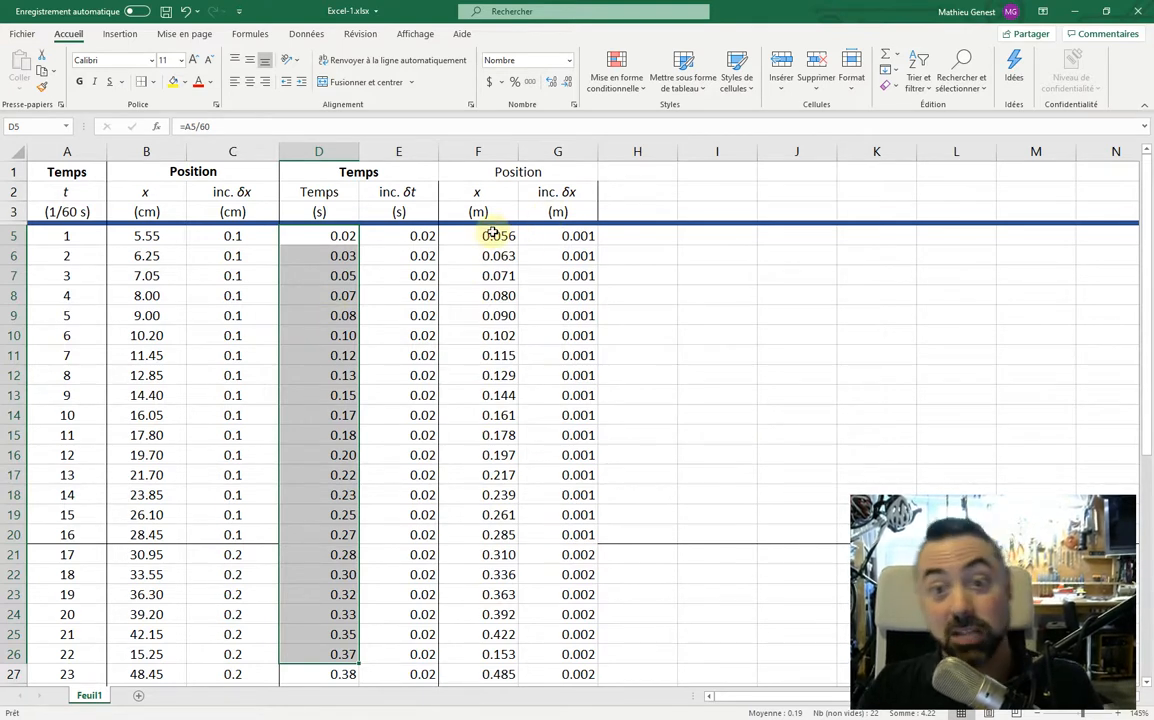
drag(495, 236, 497, 256)
shift+click(508, 654)
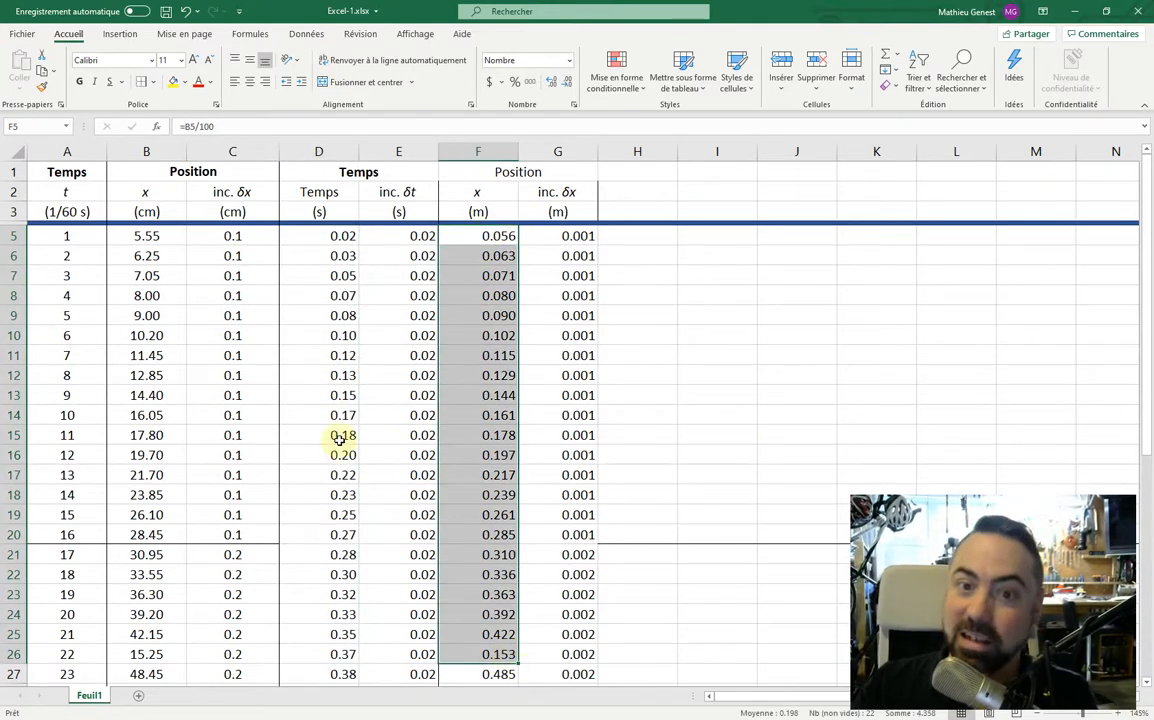
click(562, 296)
Insert a markers-only scatter chart of positions F5:F34 against times D5:D34 and place it beside the table over columns H to N.
drag(489, 237, 477, 650)
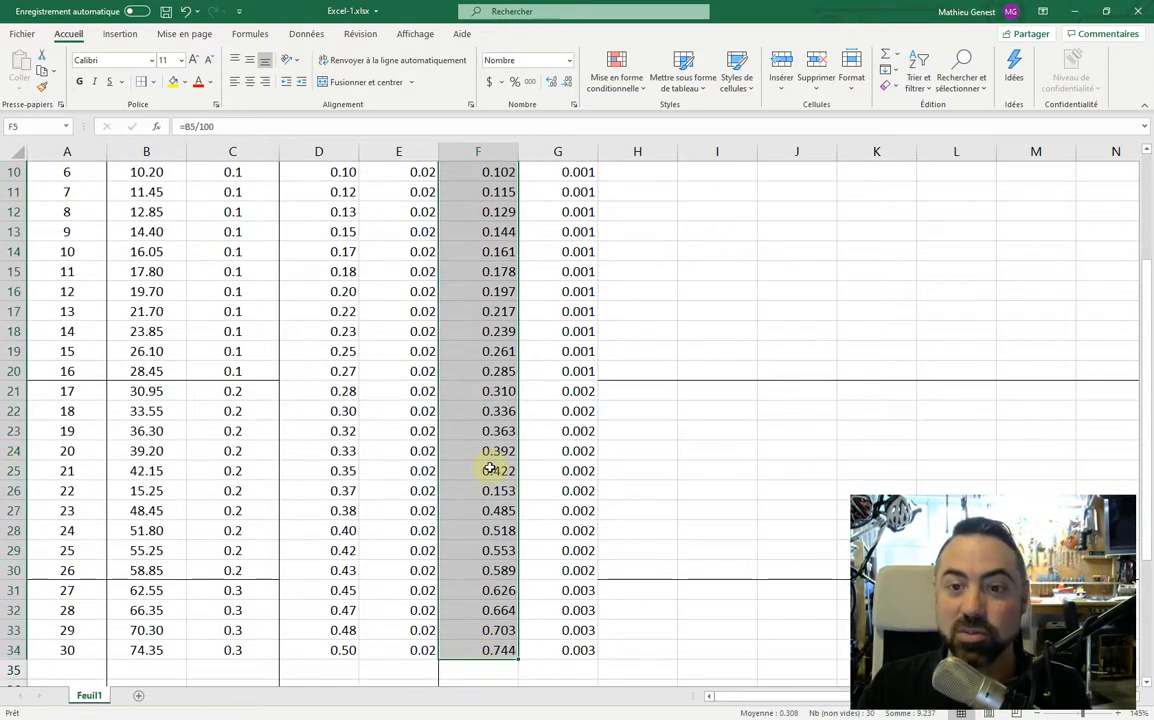
scroll(490, 360, up, 3)
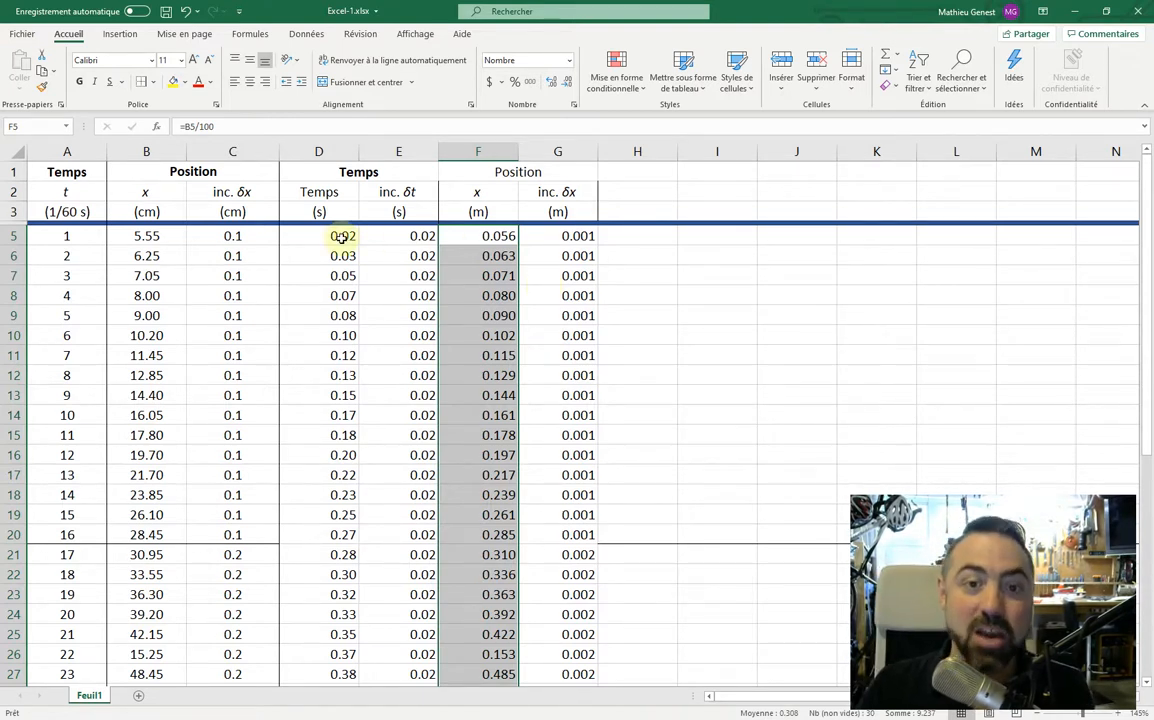
drag(342, 237, 335, 644)
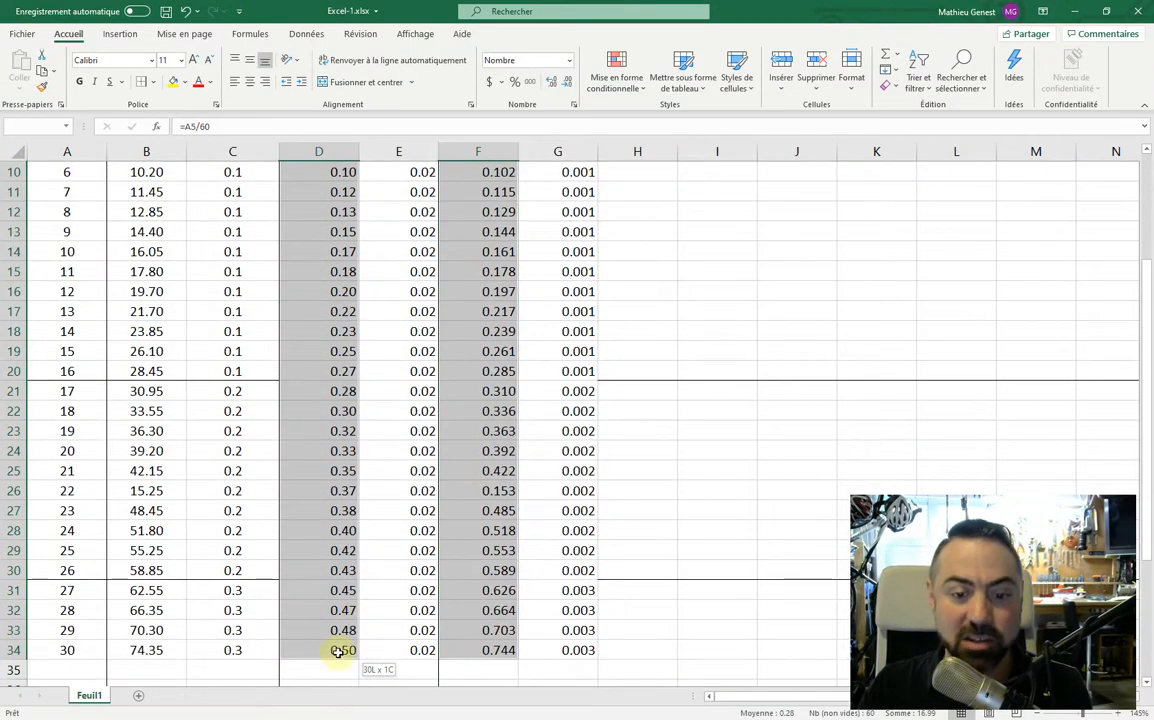
scroll(385, 582, up, 3)
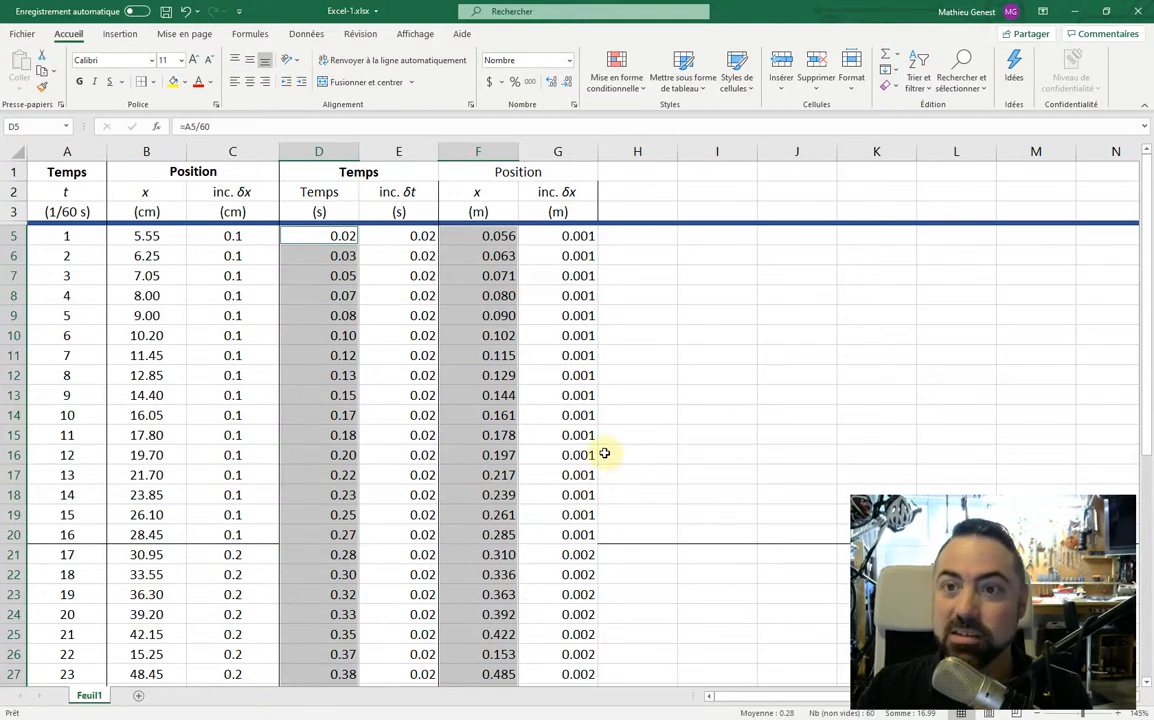
click(122, 35)
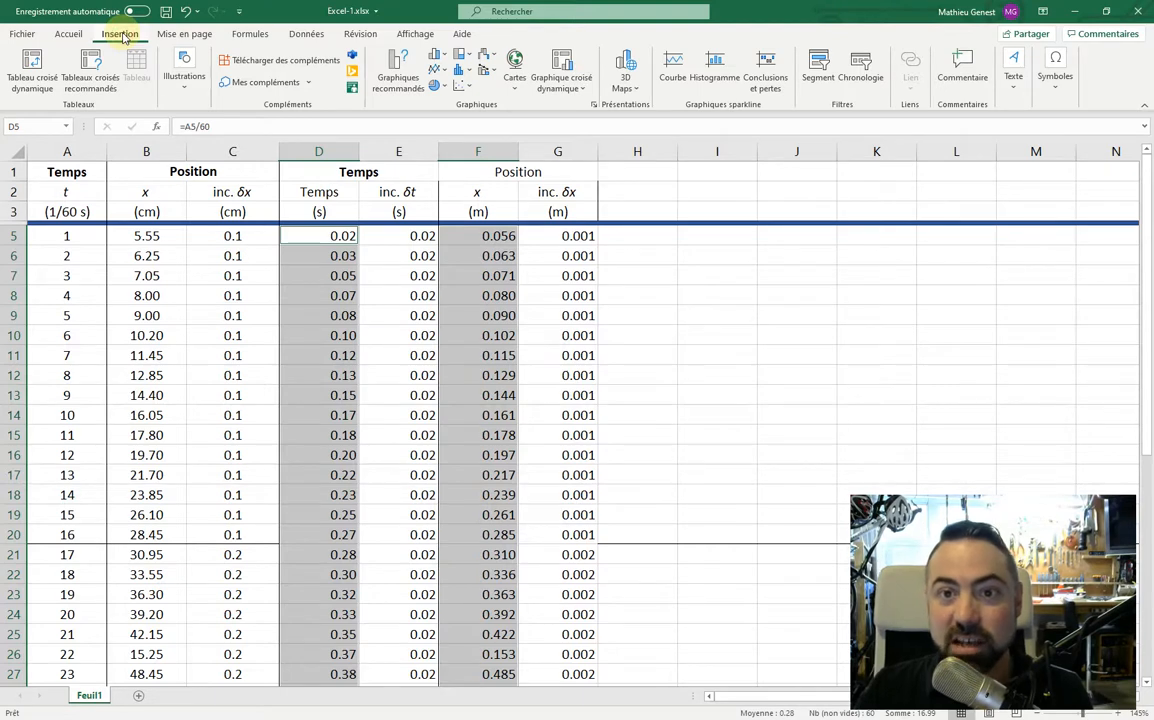
click(473, 89)
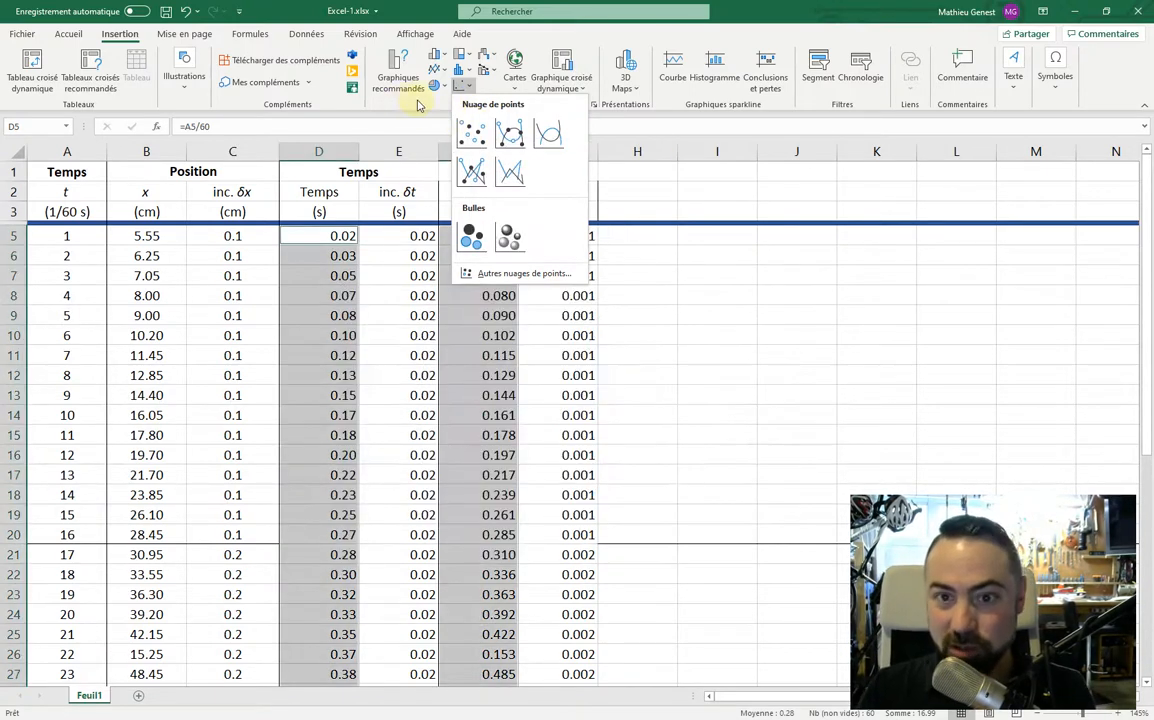
click(473, 133)
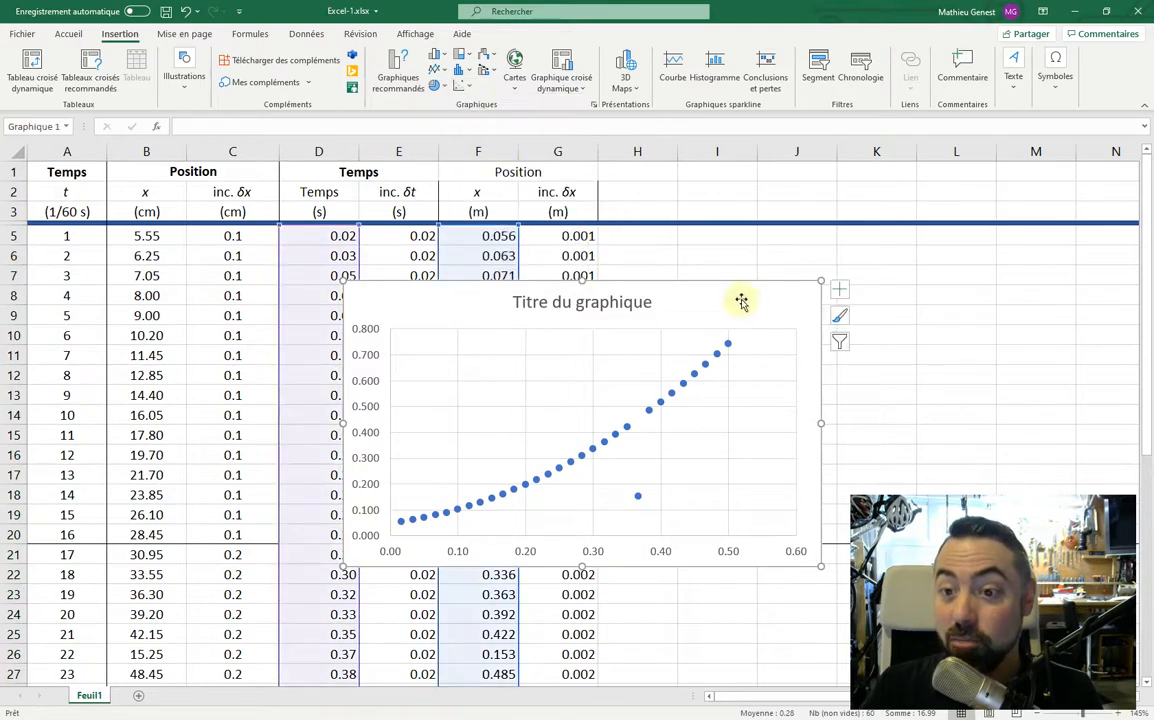
drag(755, 307, 1012, 268)
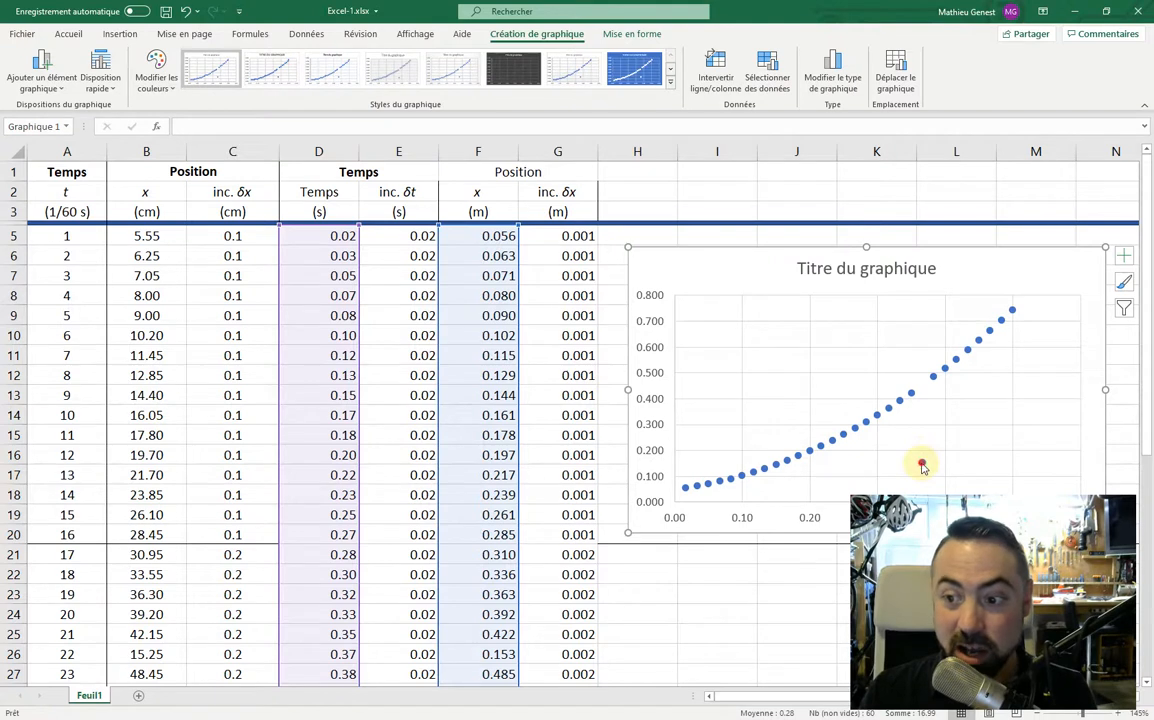
Inspect the outlying point on the chart and trace it to its time and position cells in the table.
click(922, 461)
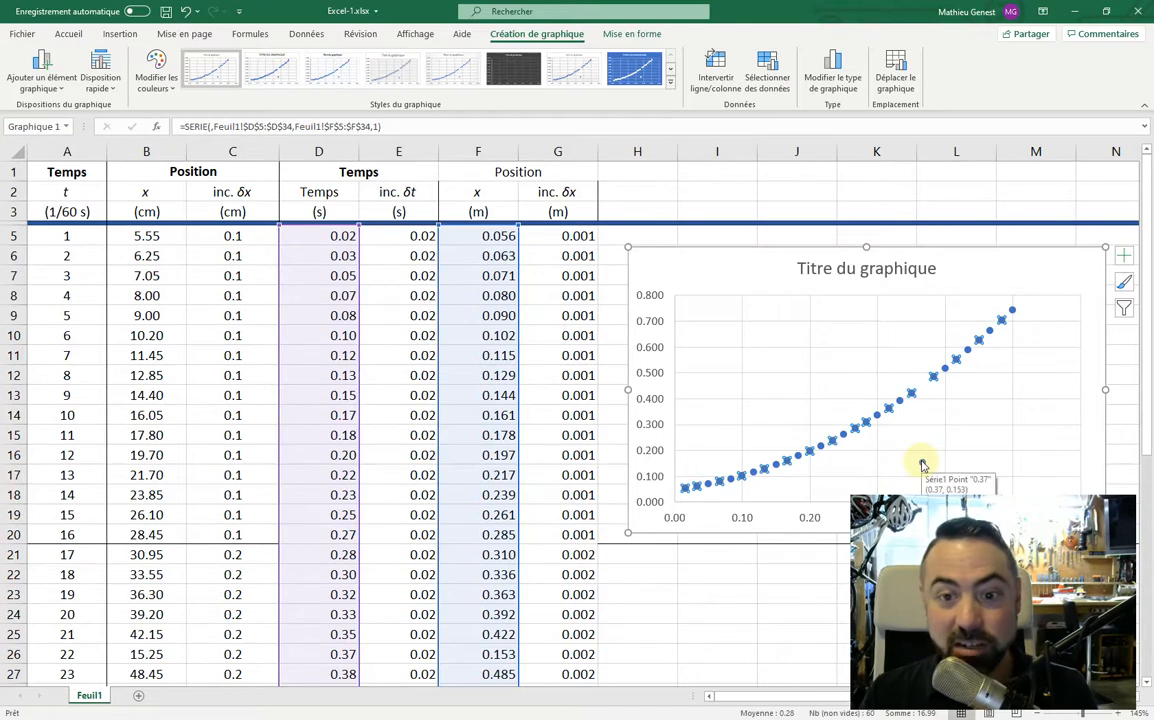
scroll(505, 553, down, 1)
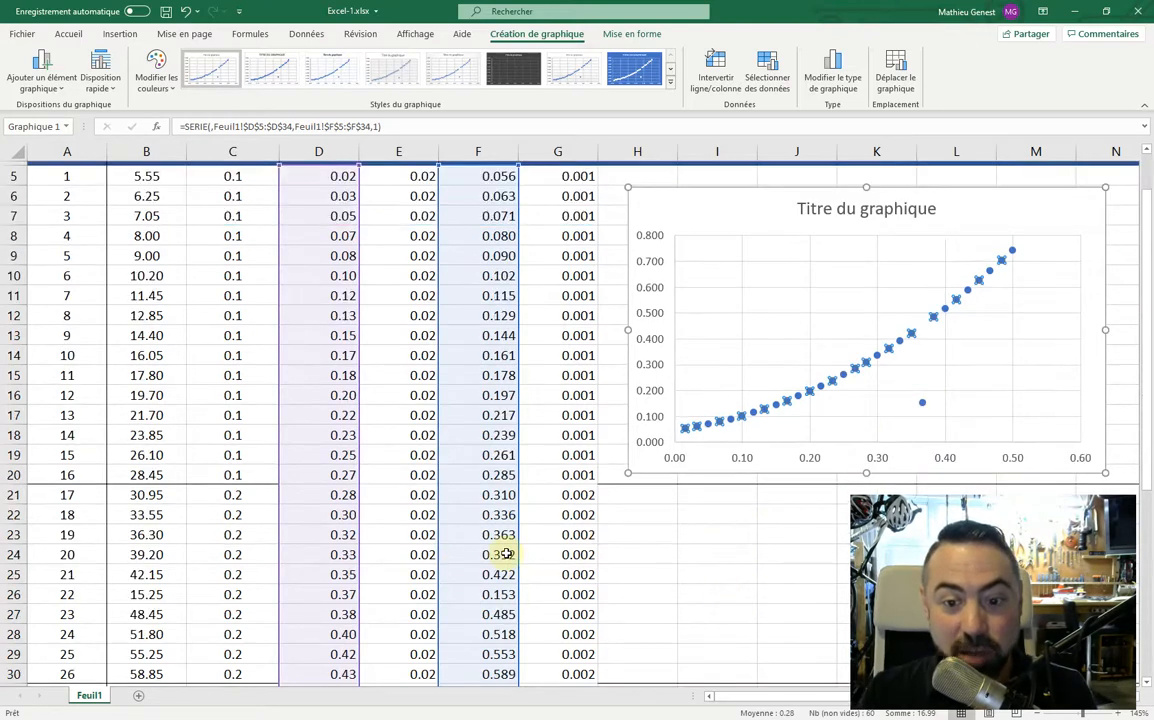
scroll(505, 553, down, 2)
mouse_move(925, 308)
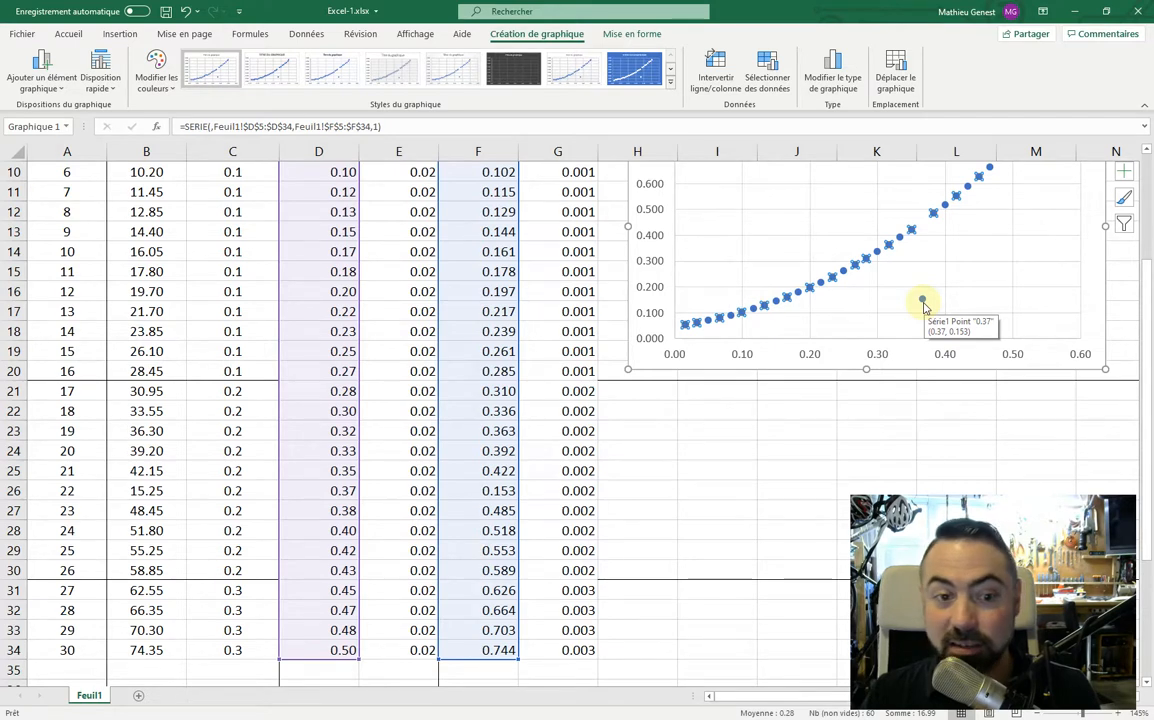
click(340, 490)
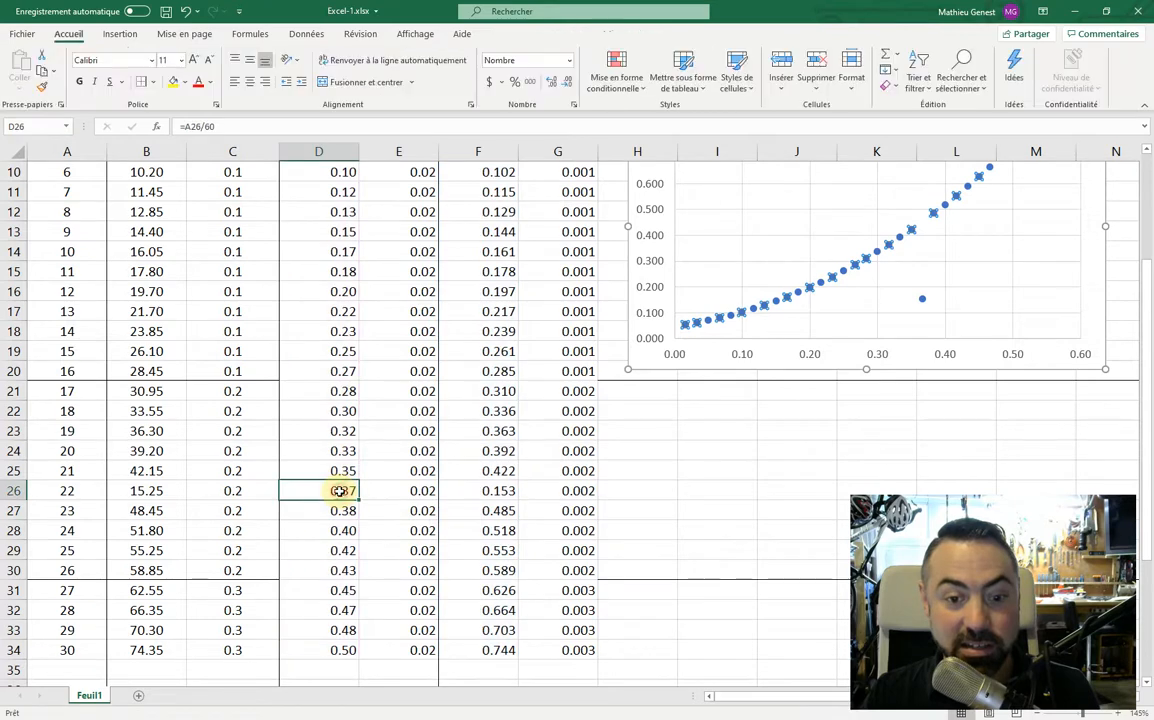
click(503, 490)
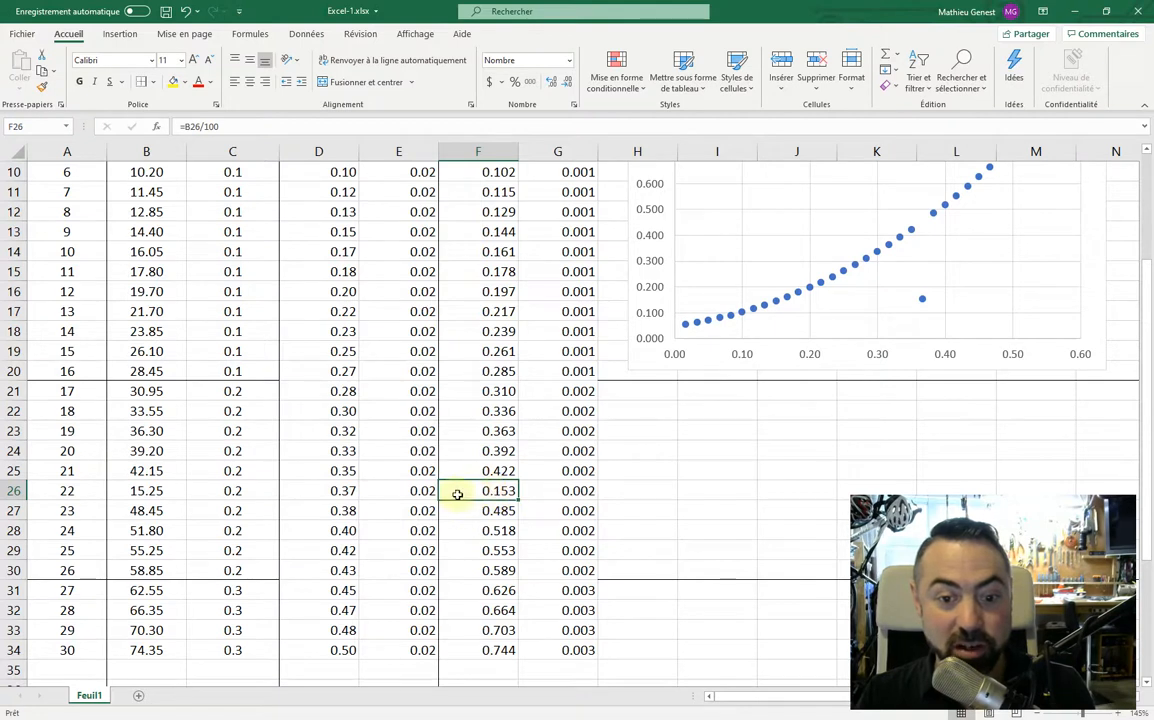
click(504, 472)
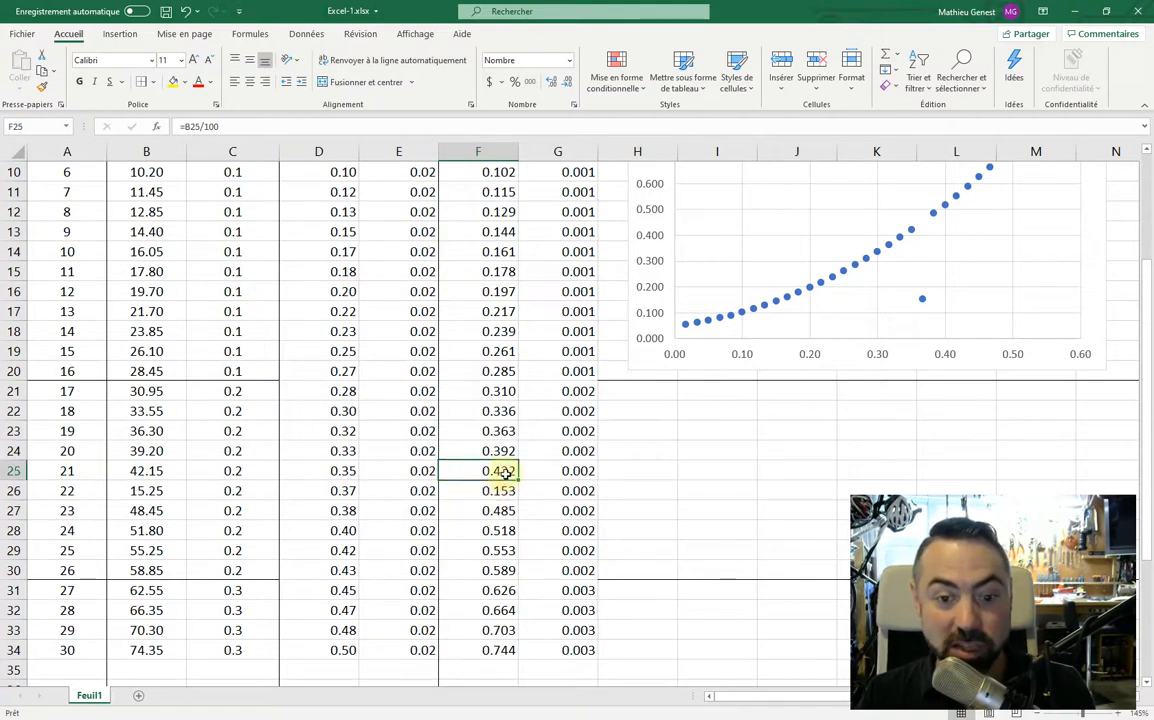
click(502, 491)
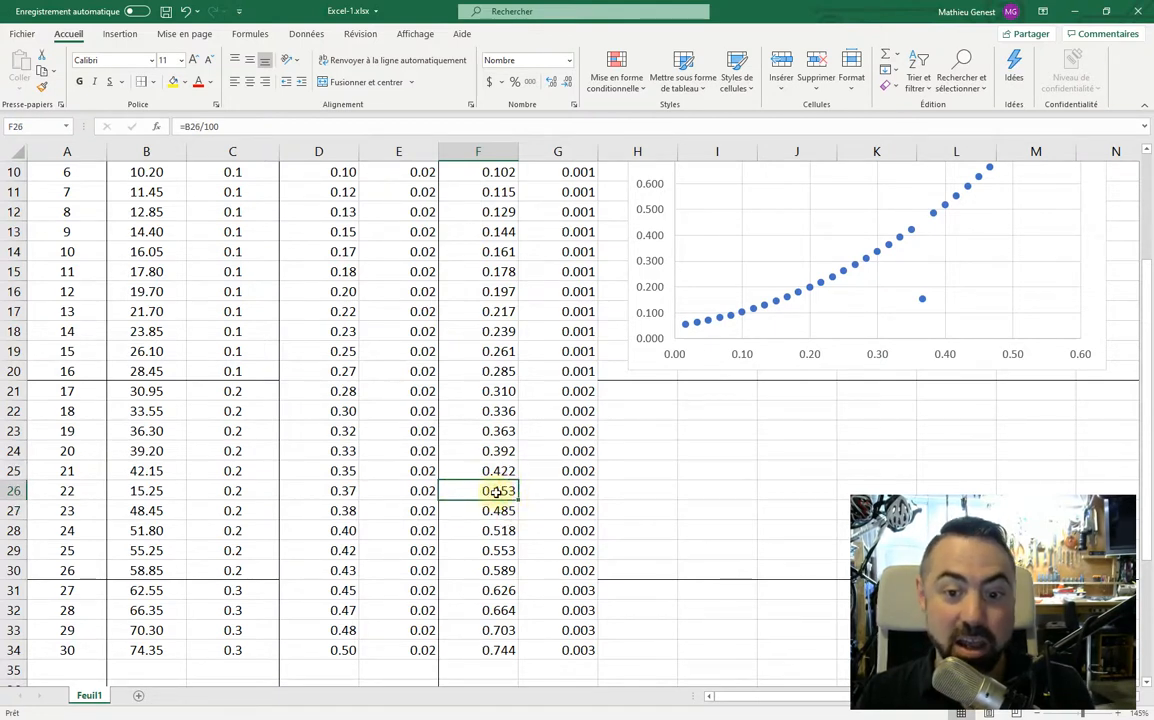
double_click(497, 491)
key(Escape)
click(142, 493)
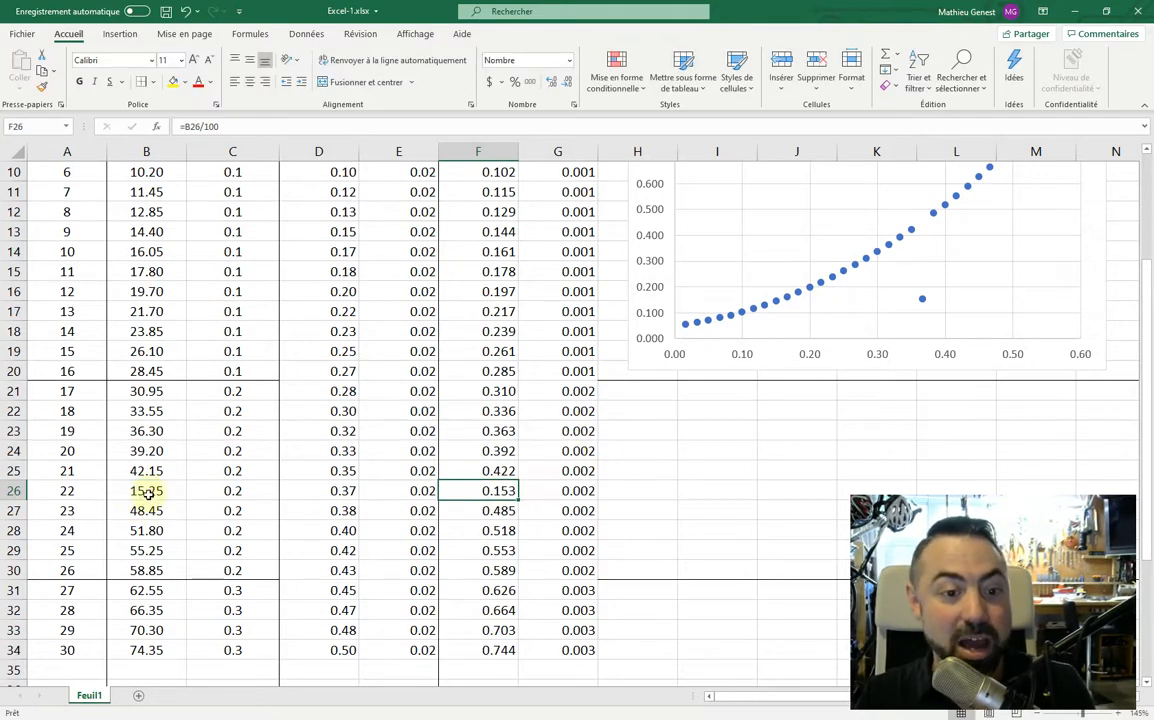
click(14, 490)
Clear the outlying measurement's entries in row 26, including its time, position and uncertainty values across A26:I26.
click(158, 491)
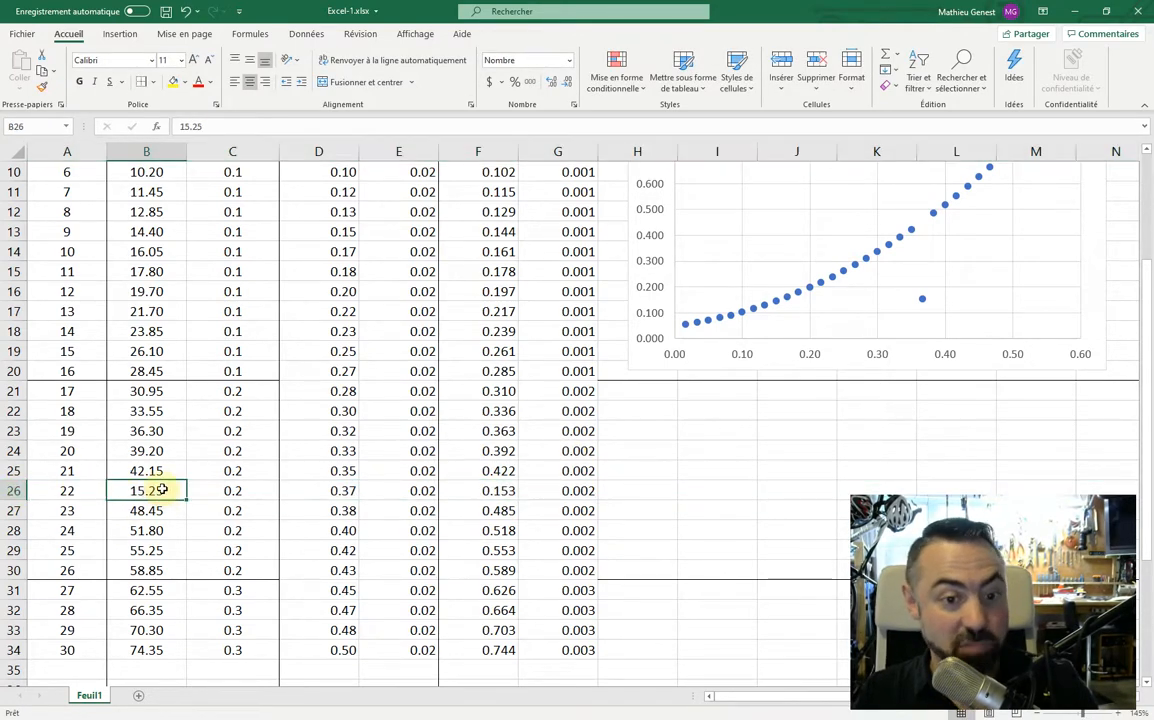
key(Delete)
click(344, 490)
key(Delete)
click(458, 491)
key(Delete)
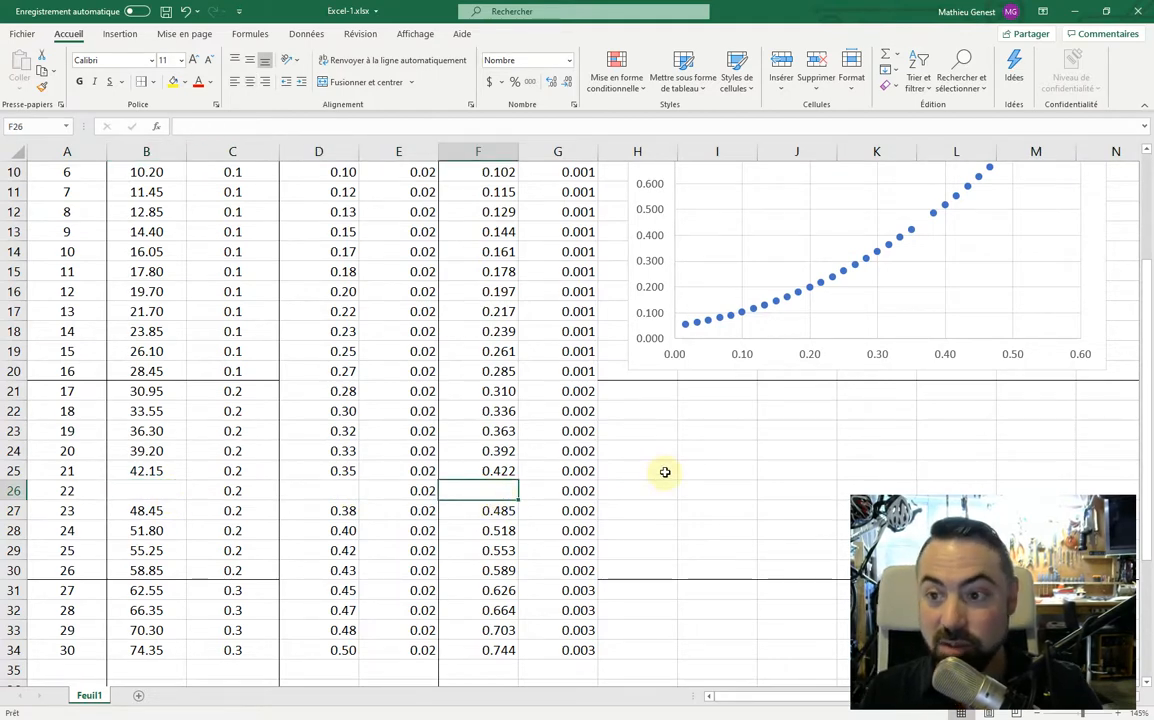
scroll(968, 304, up, 2)
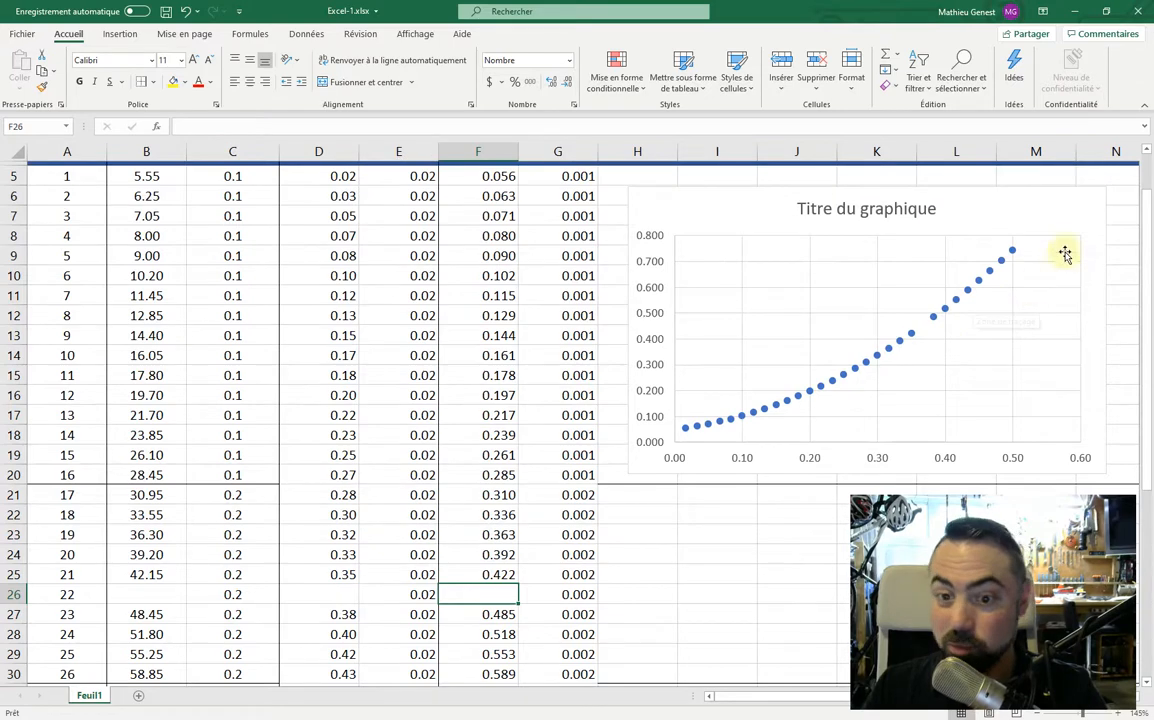
click(568, 594)
key(Delete)
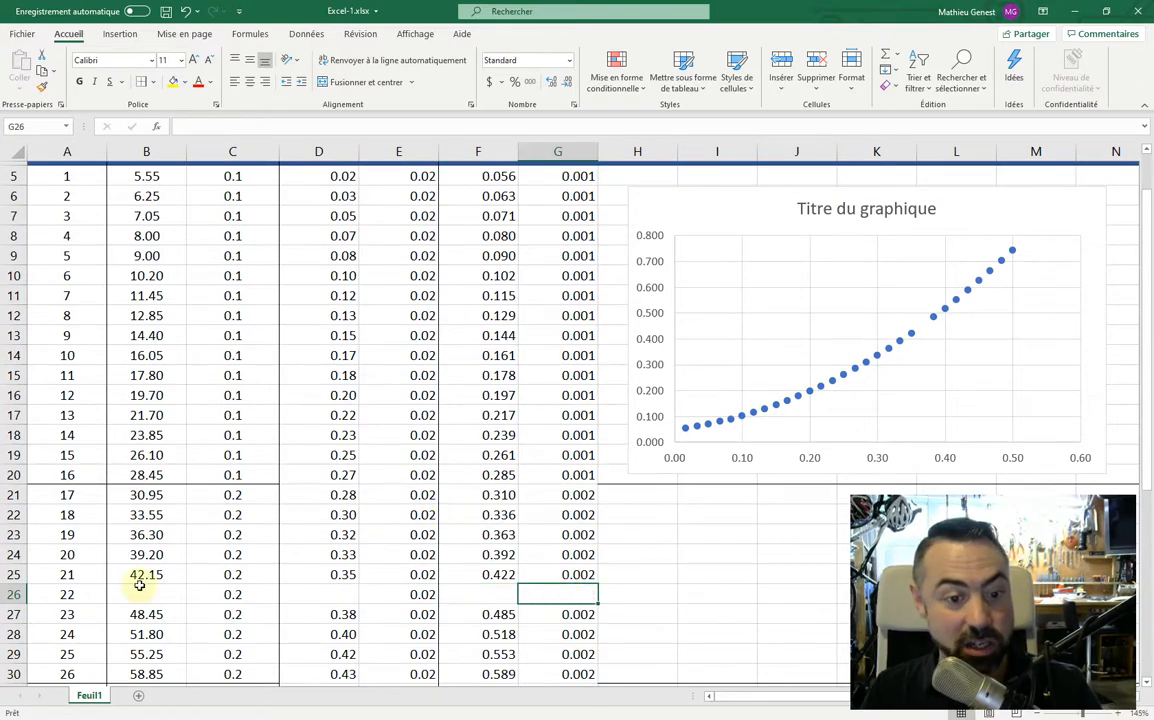
drag(57, 594, 677, 596)
key(Delete)
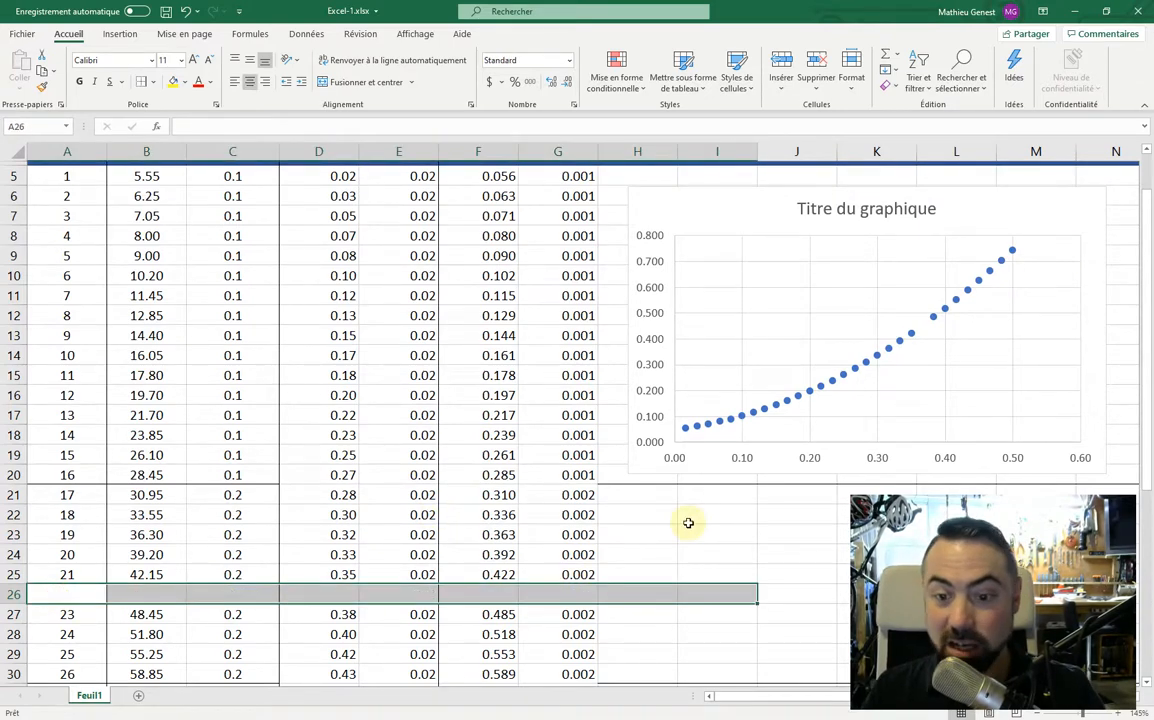
Reposition the chart beside the converted data, across columns H to N just below the headings.
scroll(687, 517, up, 1)
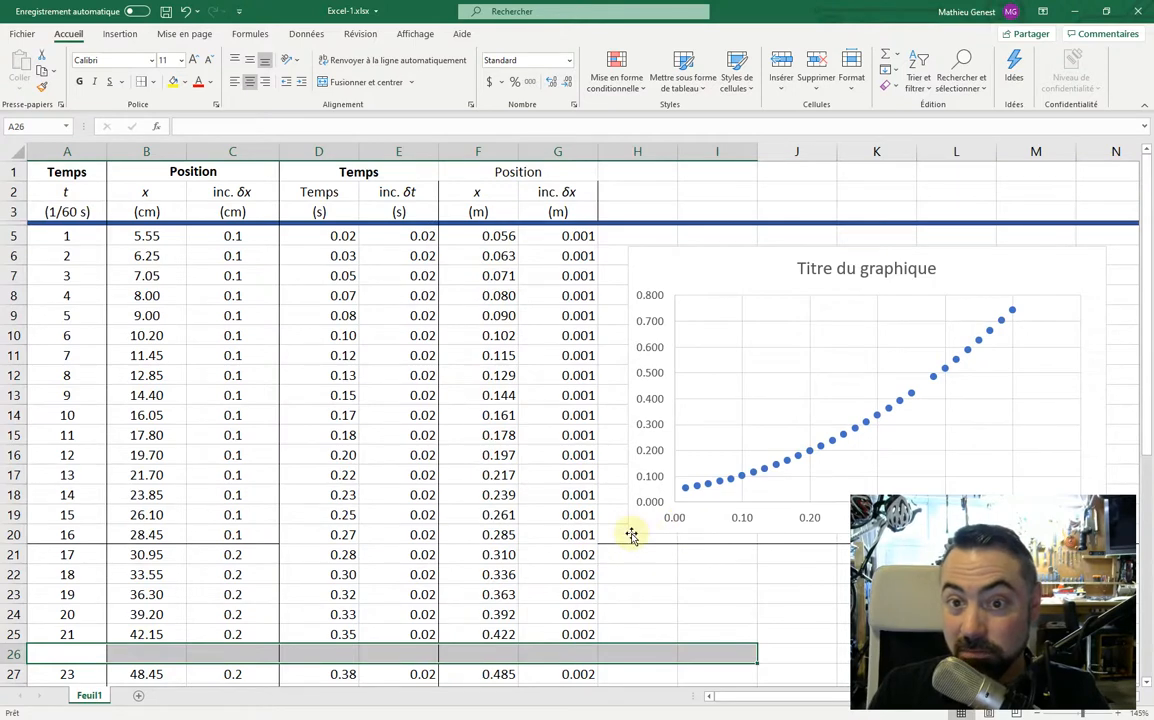
scroll(631, 535, down, 1)
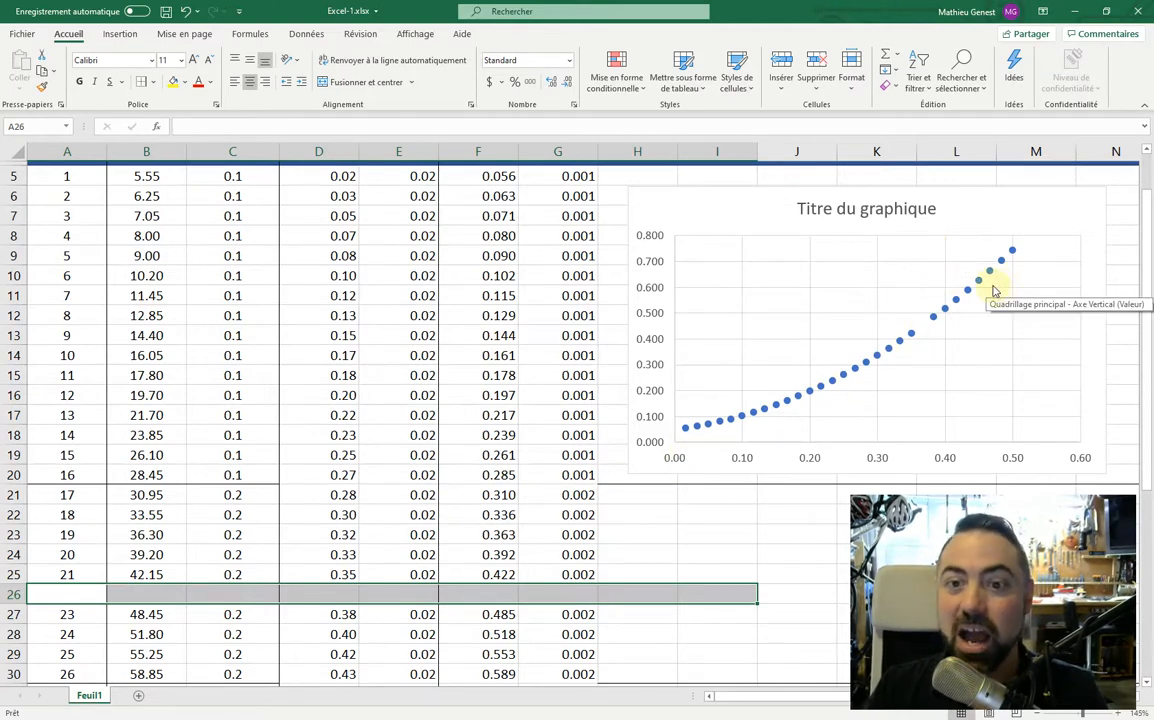
scroll(370, 395, up, 2)
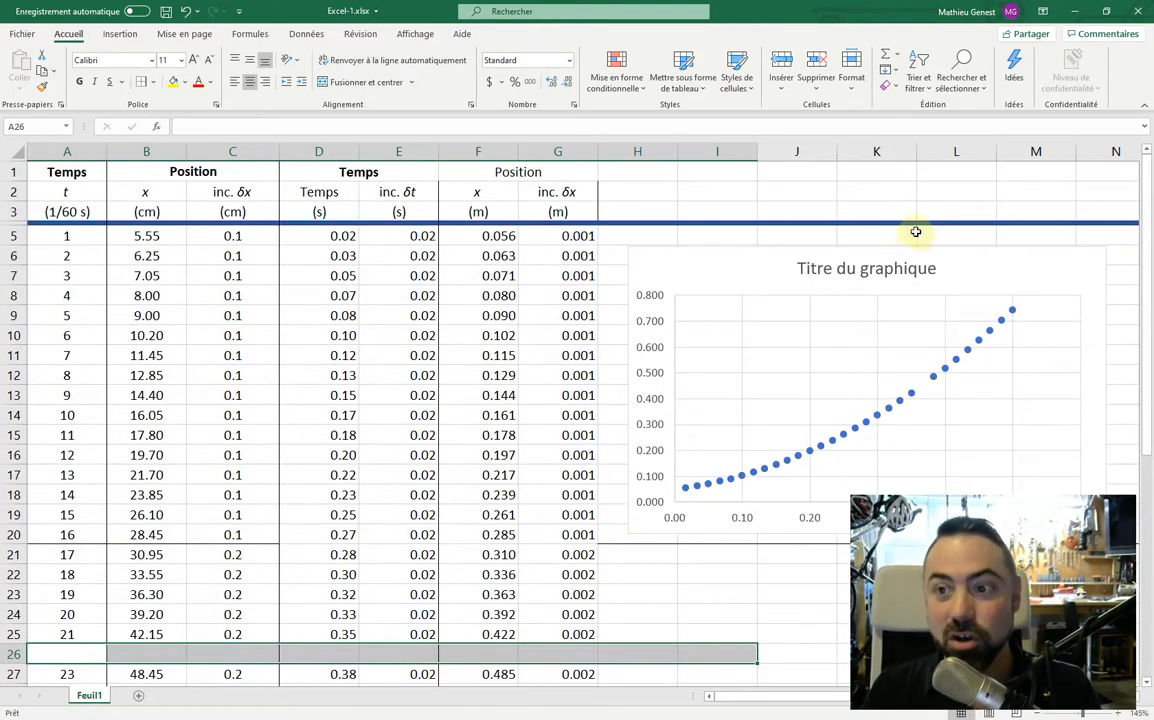
drag(997, 263, 923, 272)
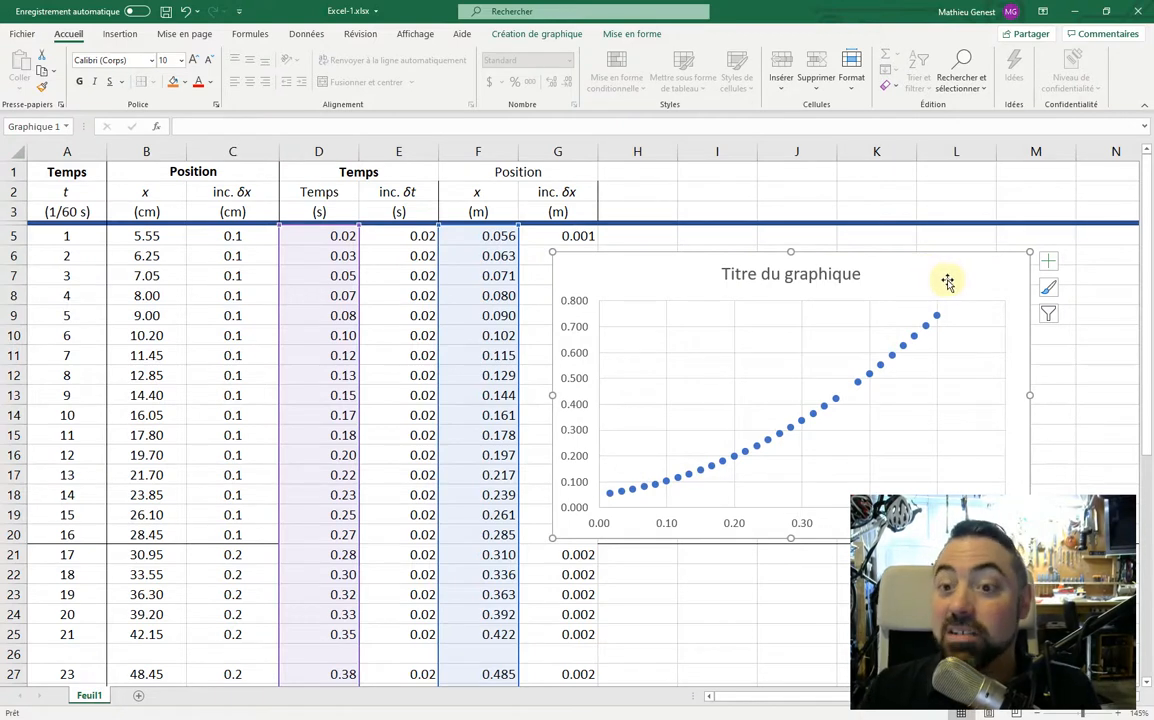
drag(924, 277, 1006, 266)
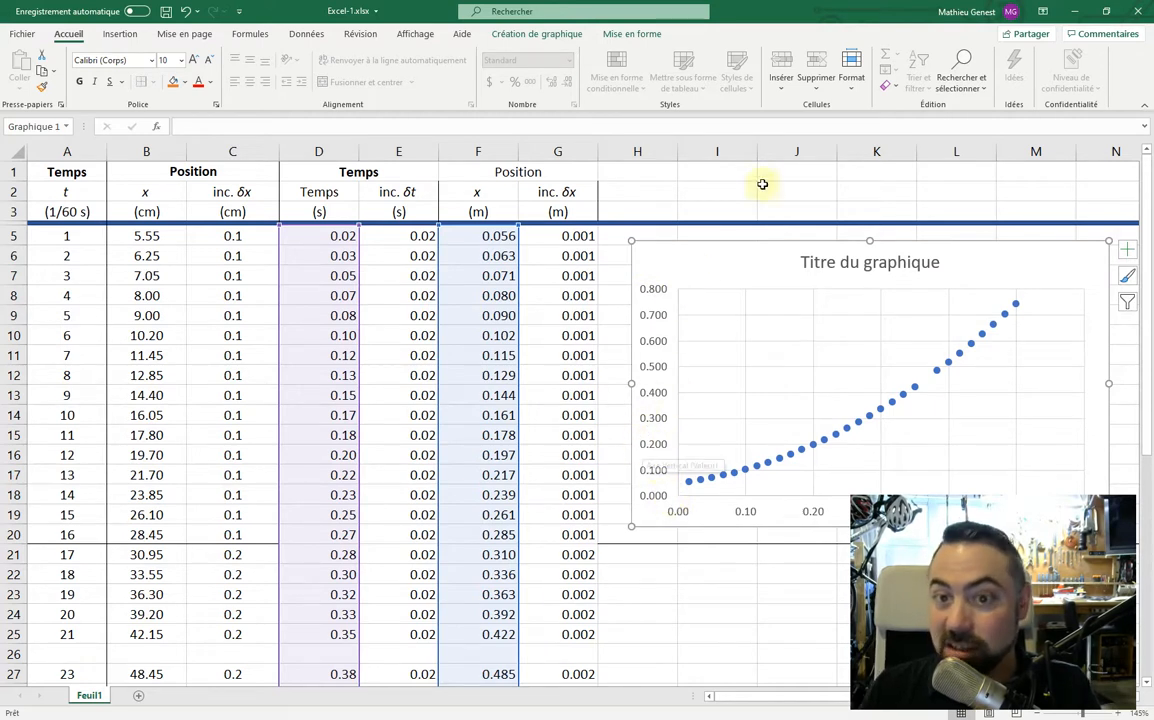
Replace the chart title with "Position en fonction du temps".
click(866, 266)
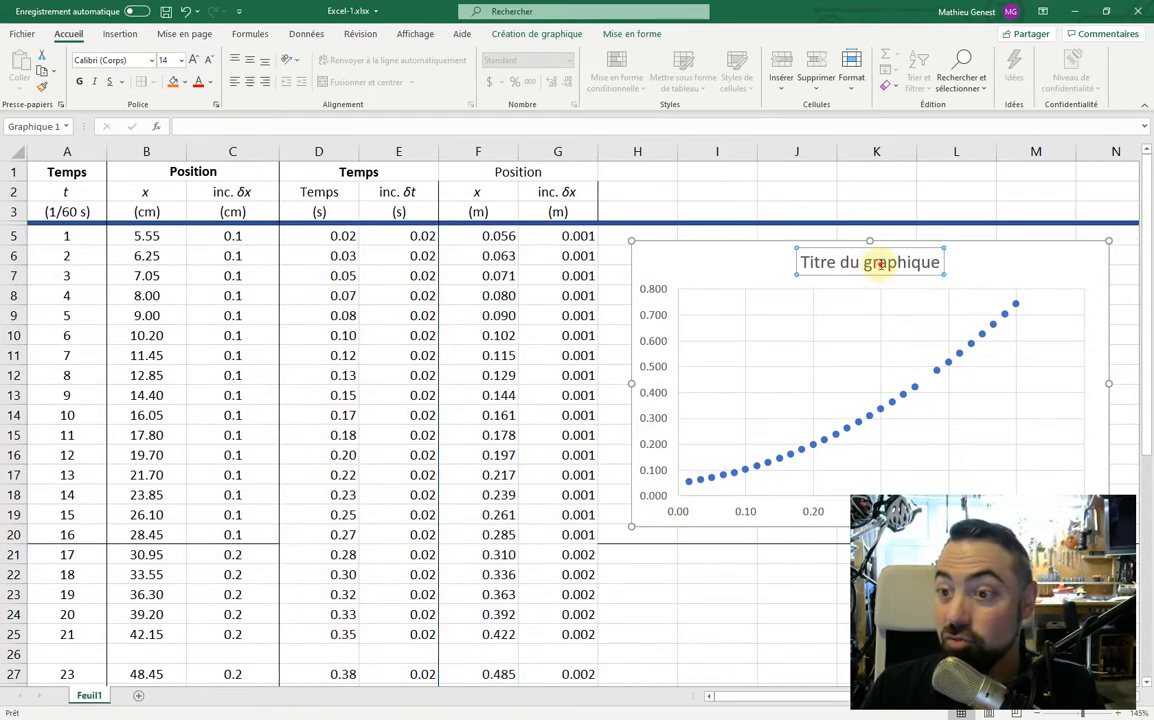
triple_click(880, 266)
text(Position e)
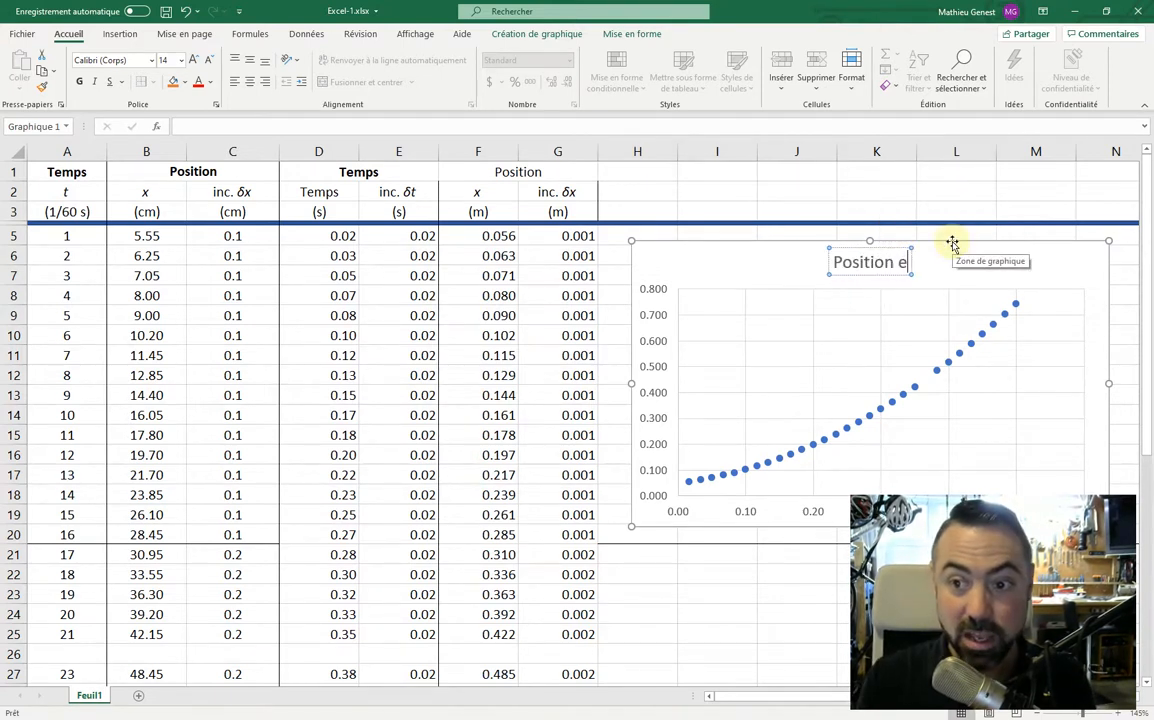
text(n foncti)
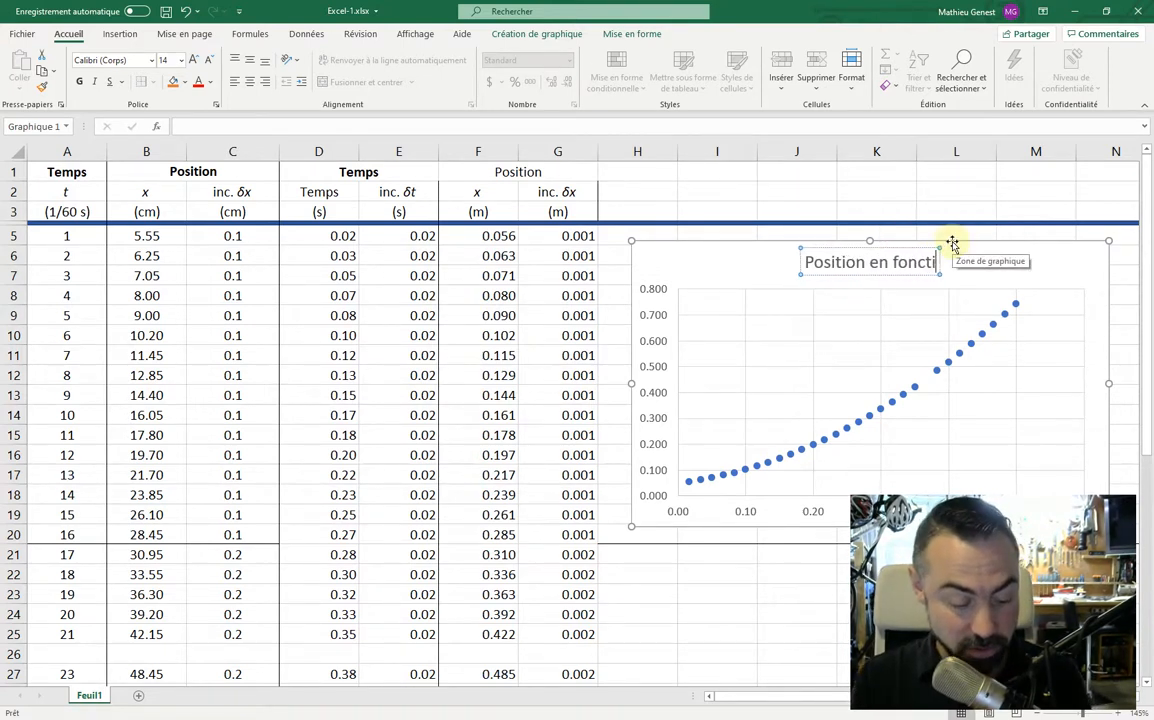
text(on du temps)
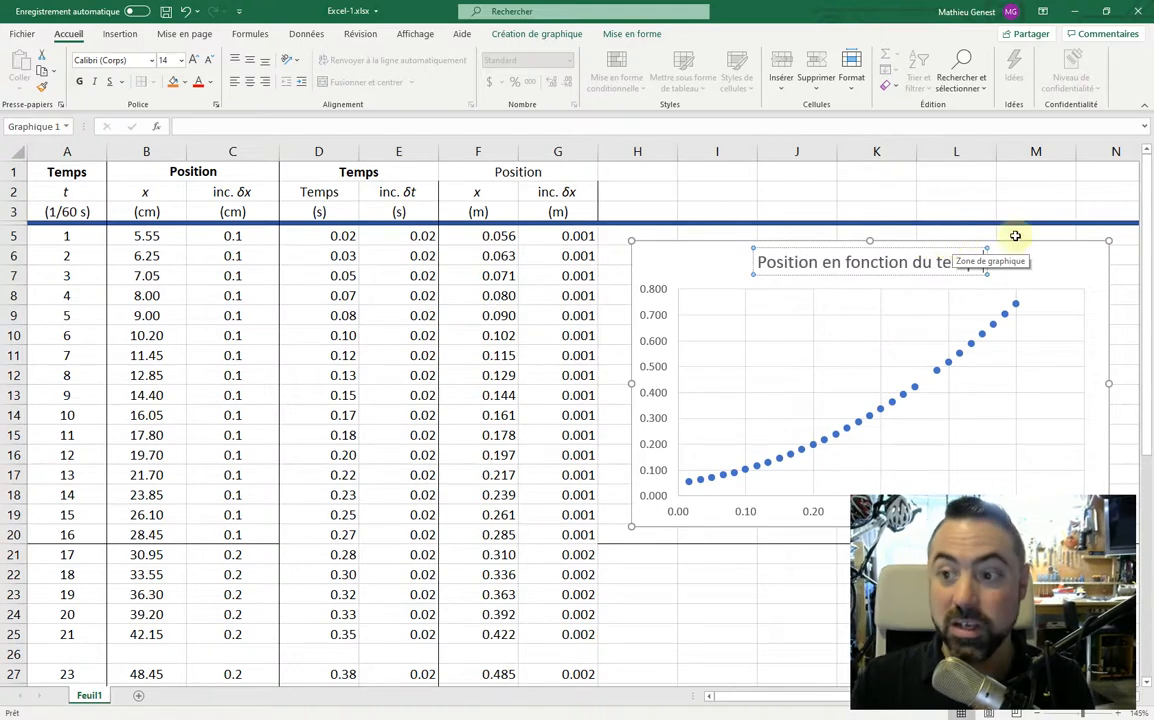
click(1050, 258)
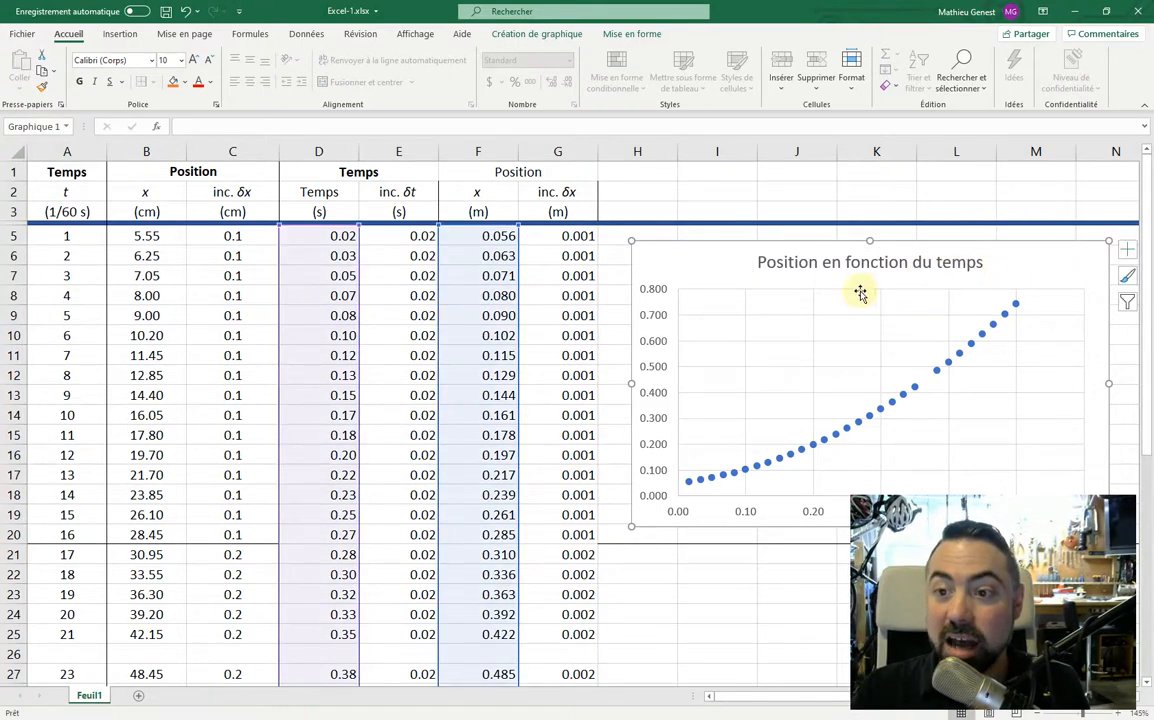
Compare the chart's horizontal and vertical axes with the first and last values in the converted time and position columns.
scroll(870, 295, down, 1)
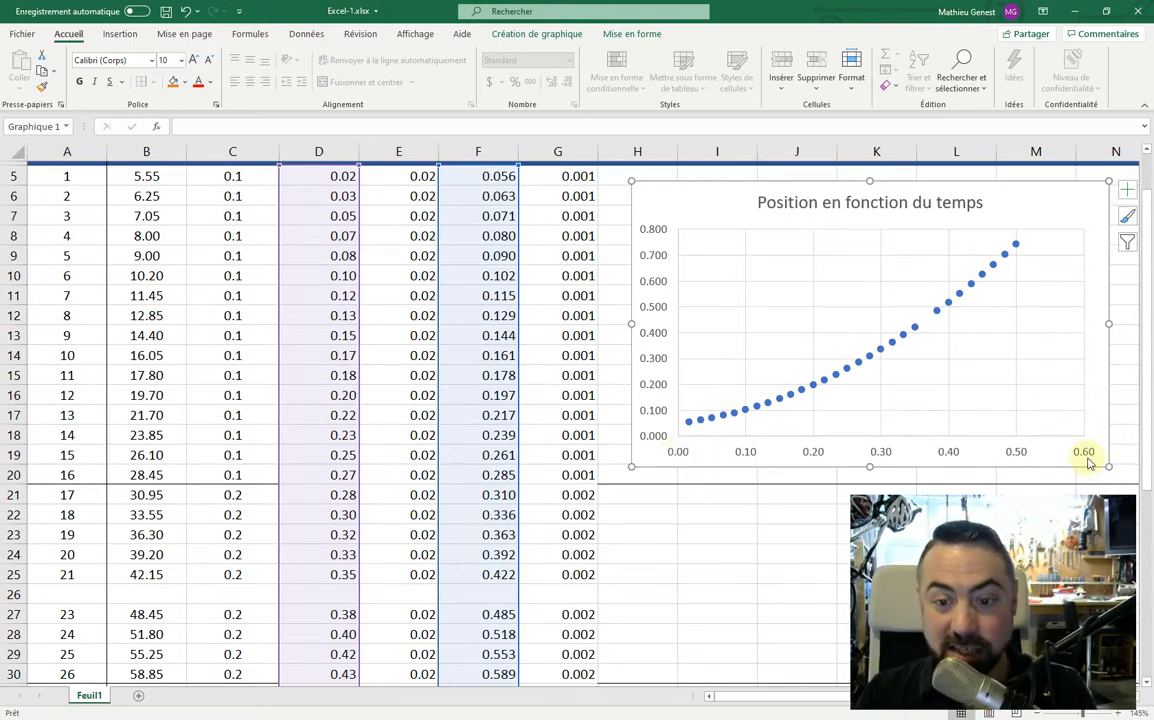
scroll(495, 505, up, 1)
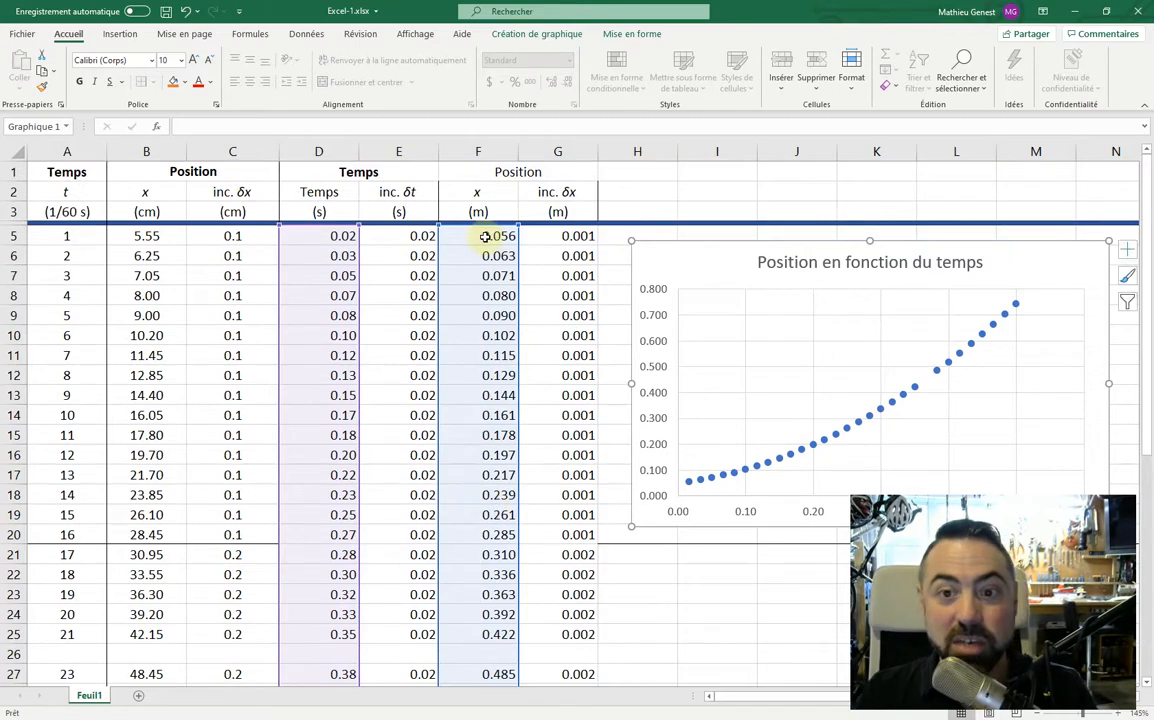
click(326, 236)
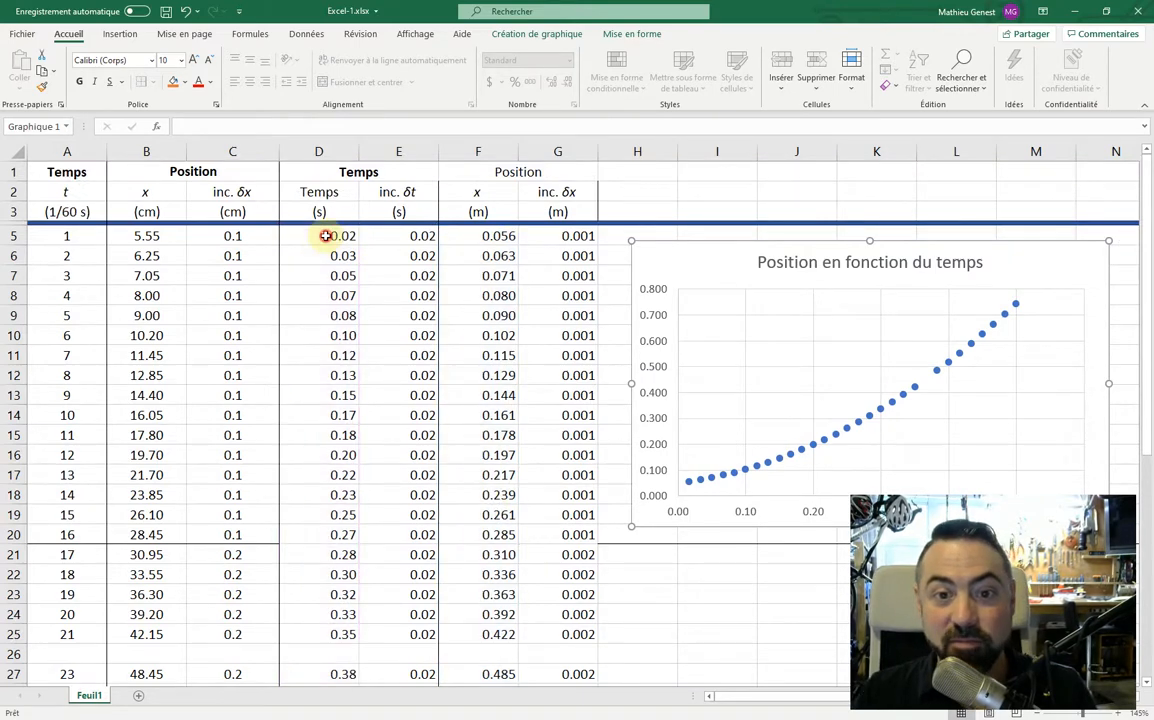
scroll(330, 300, down, 6)
click(342, 471)
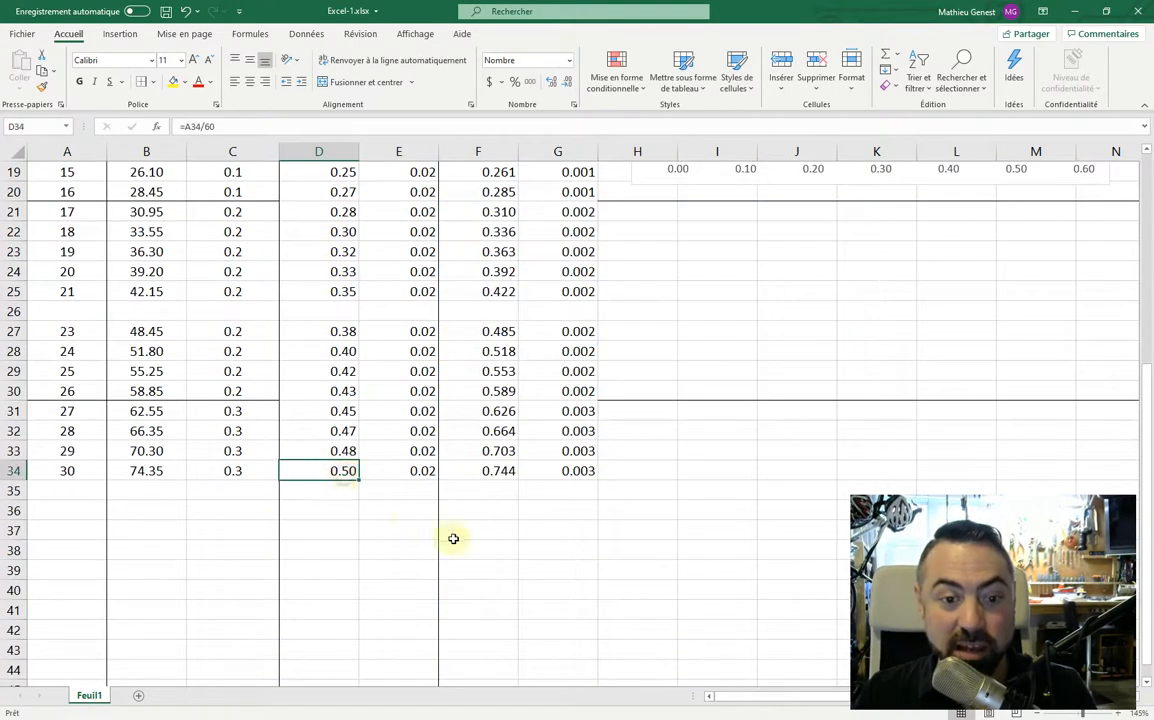
scroll(353, 497, up, 5)
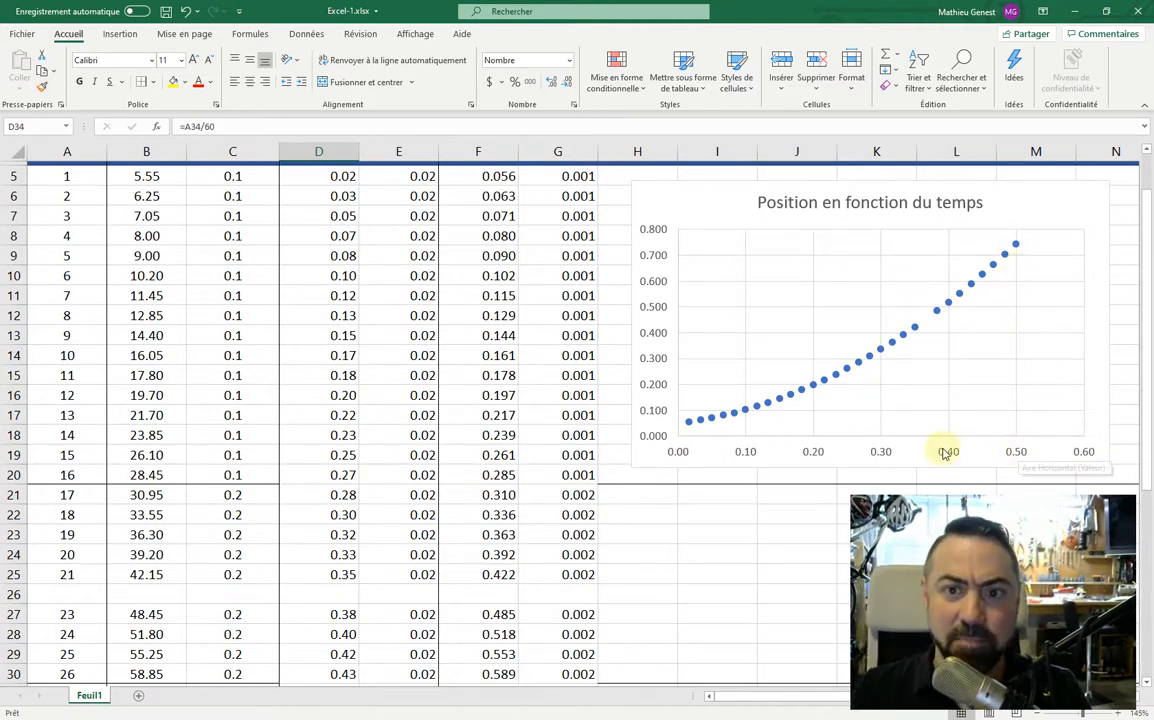
scroll(946, 453, up, 2)
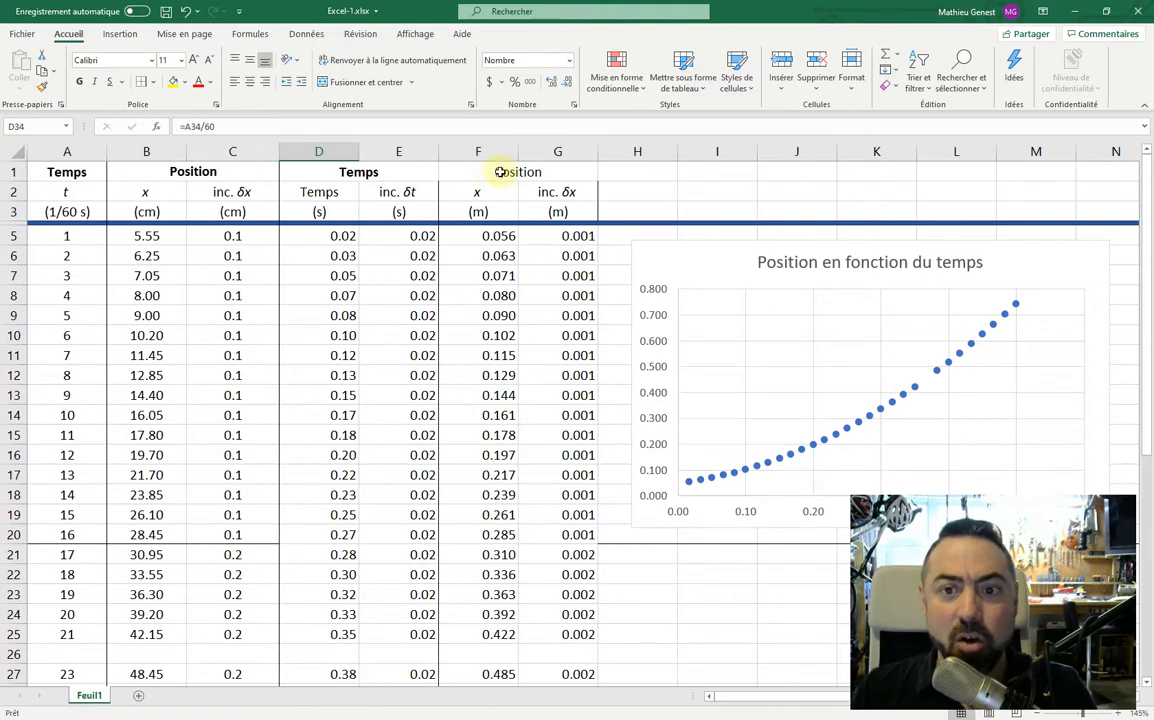
click(508, 243)
scroll(499, 432, down, 4)
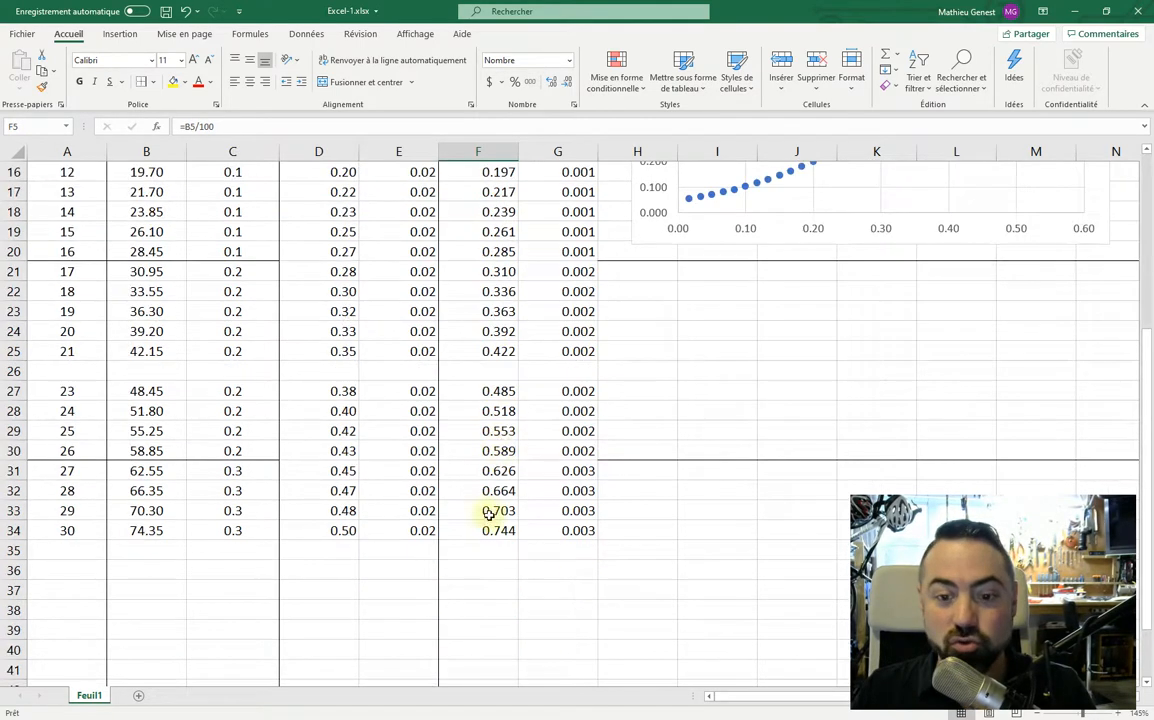
scroll(711, 474, up, 4)
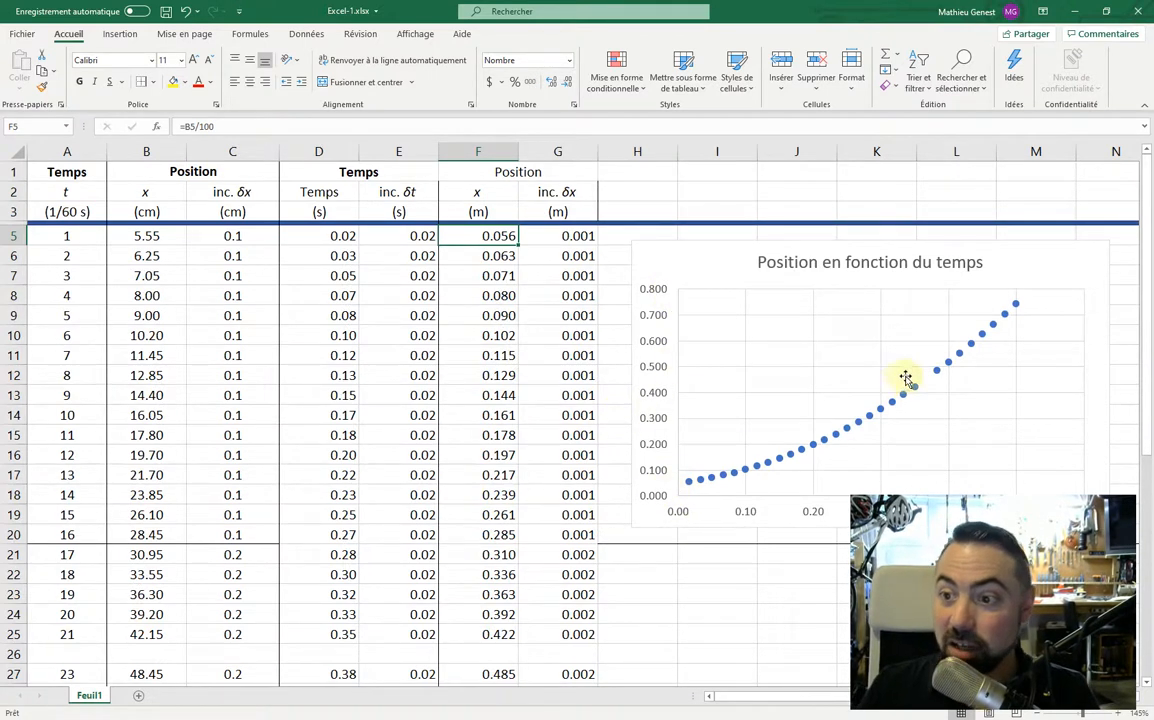
Inspect the cell ranges supplying the X and Y values of the chart's data series, and cancel out of the data source settings.
click(936, 373)
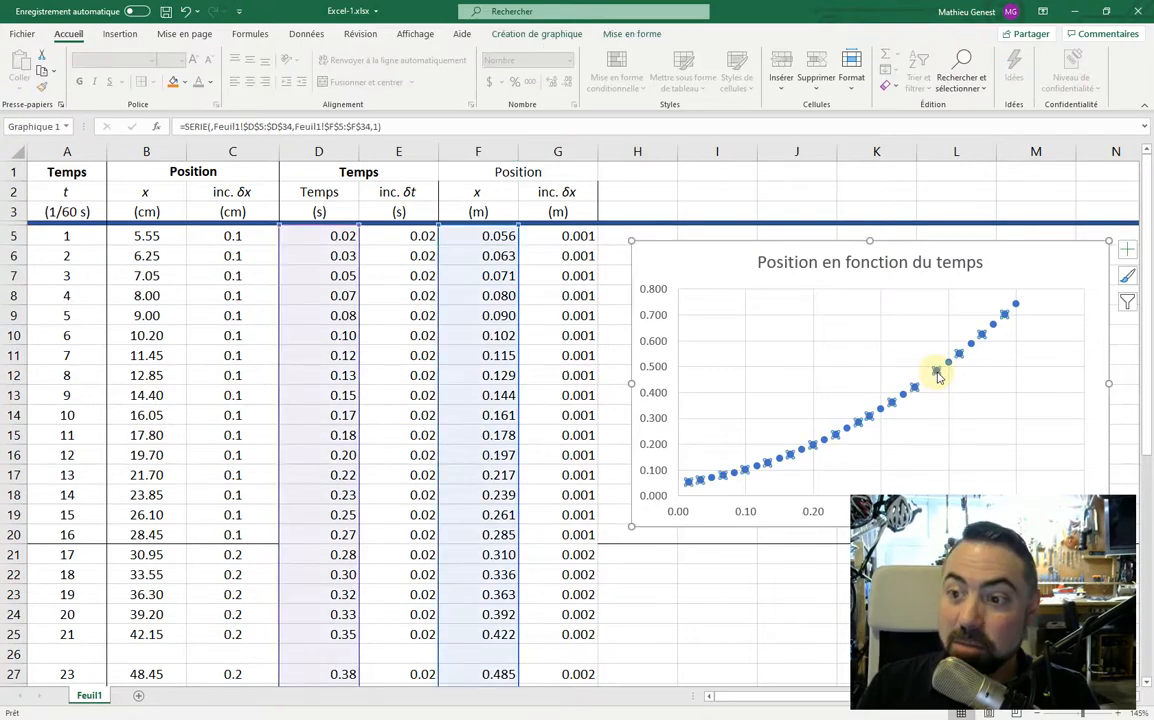
right_click(936, 373)
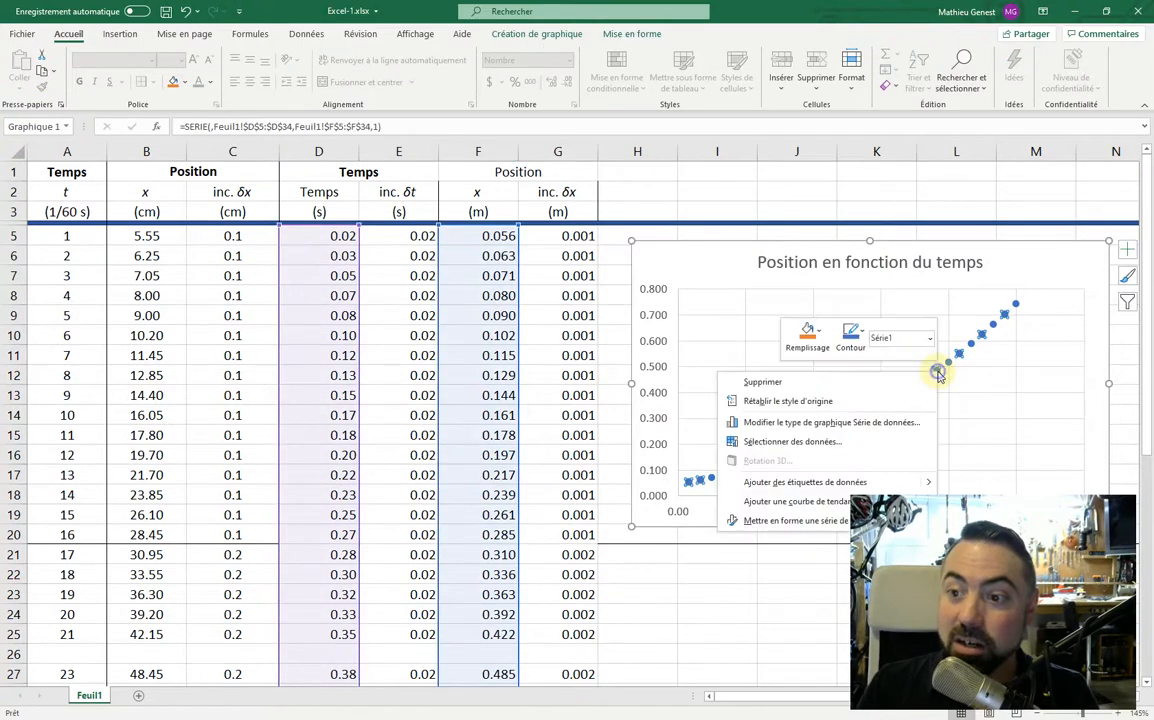
click(885, 444)
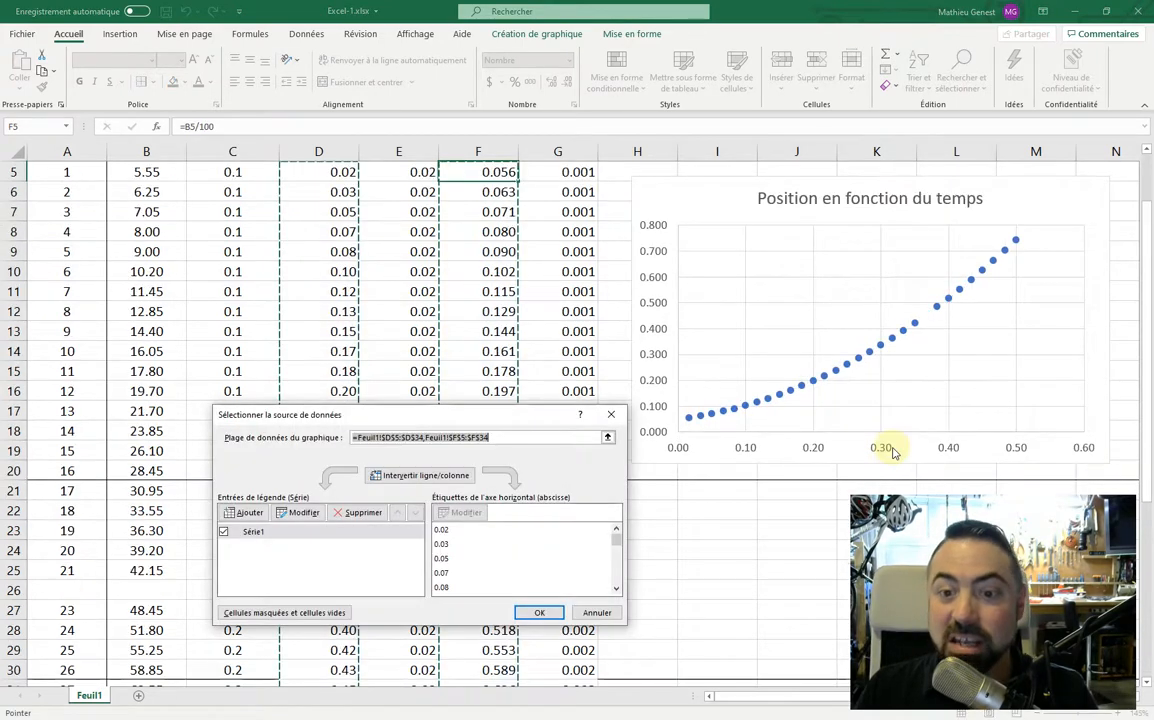
click(258, 534)
click(298, 512)
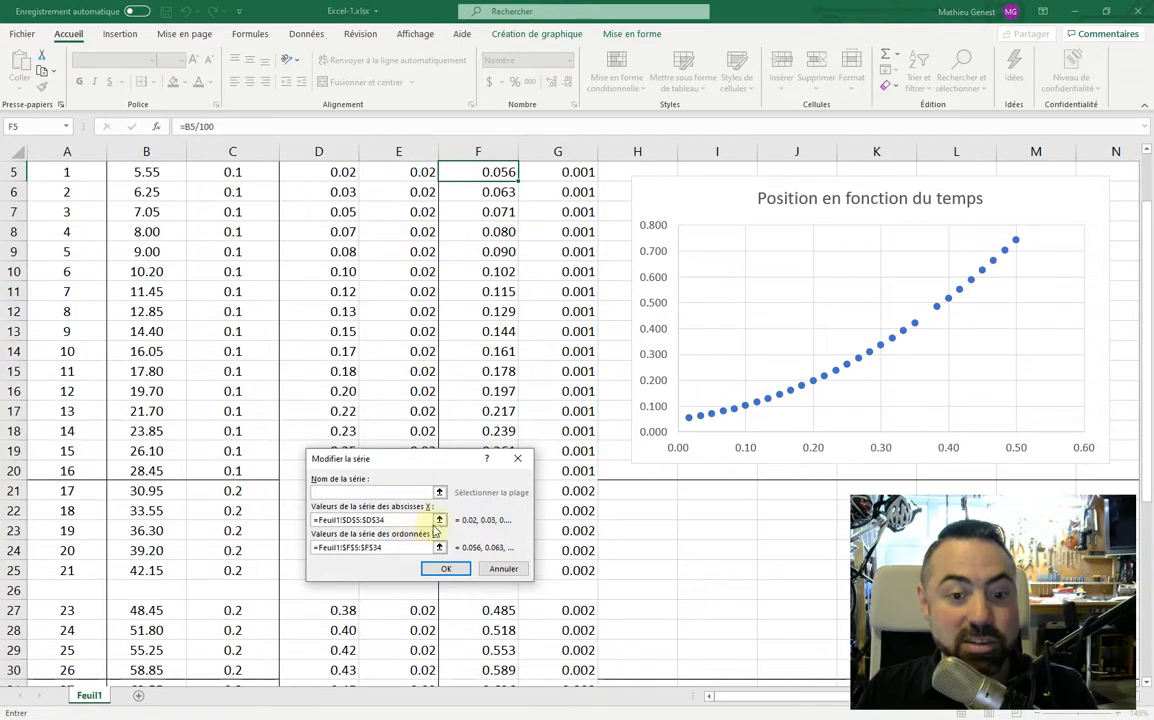
click(439, 520)
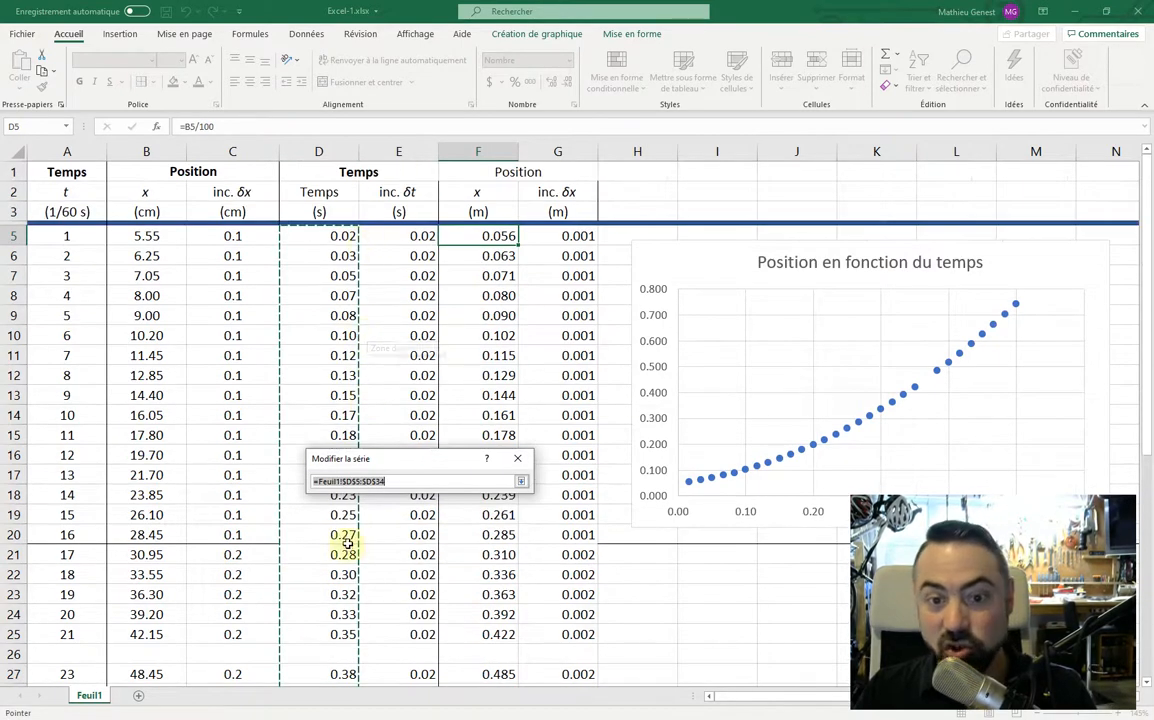
click(520, 482)
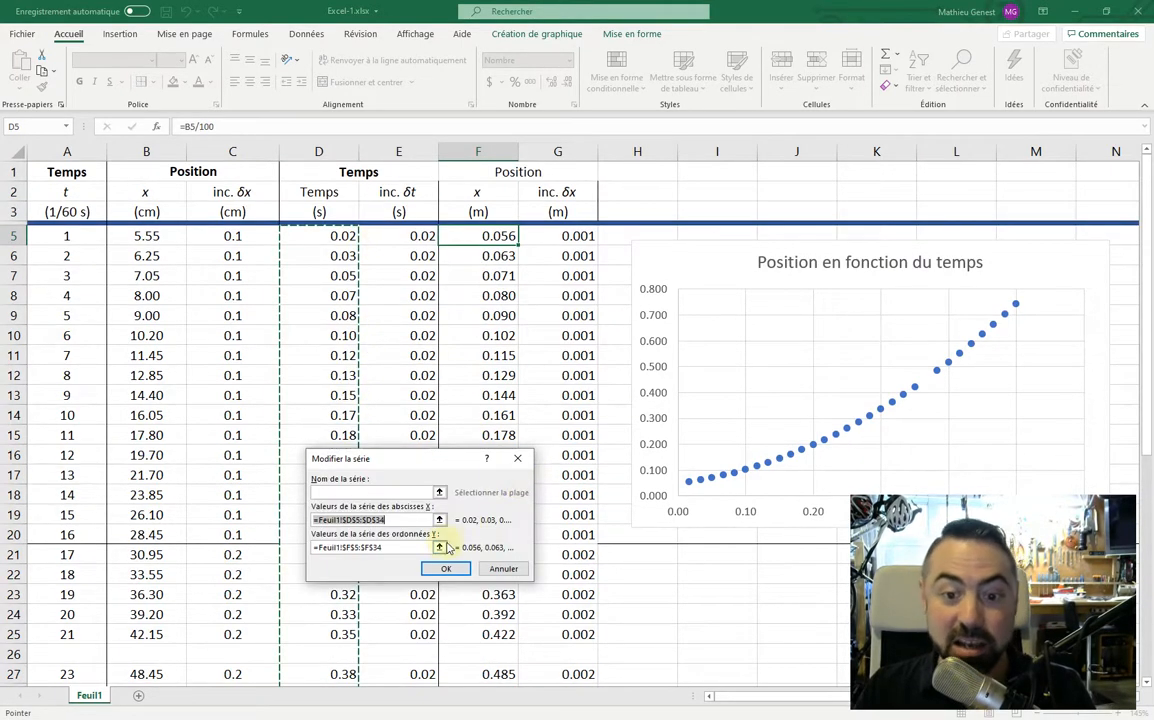
click(440, 547)
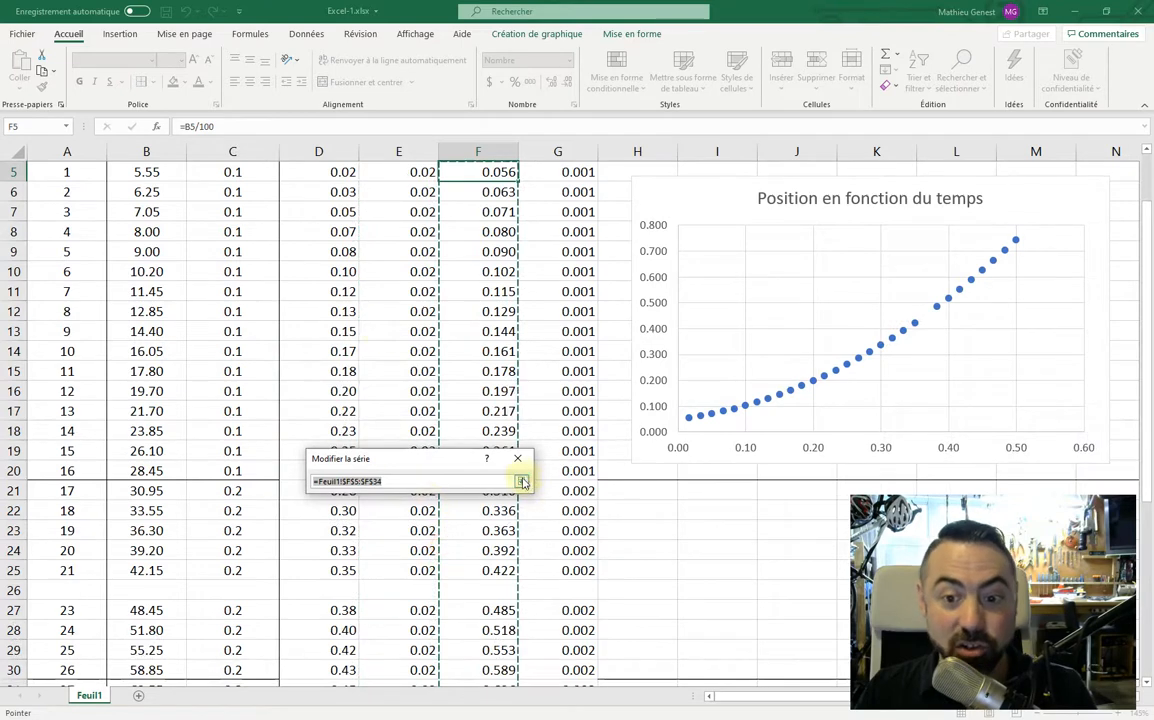
click(522, 482)
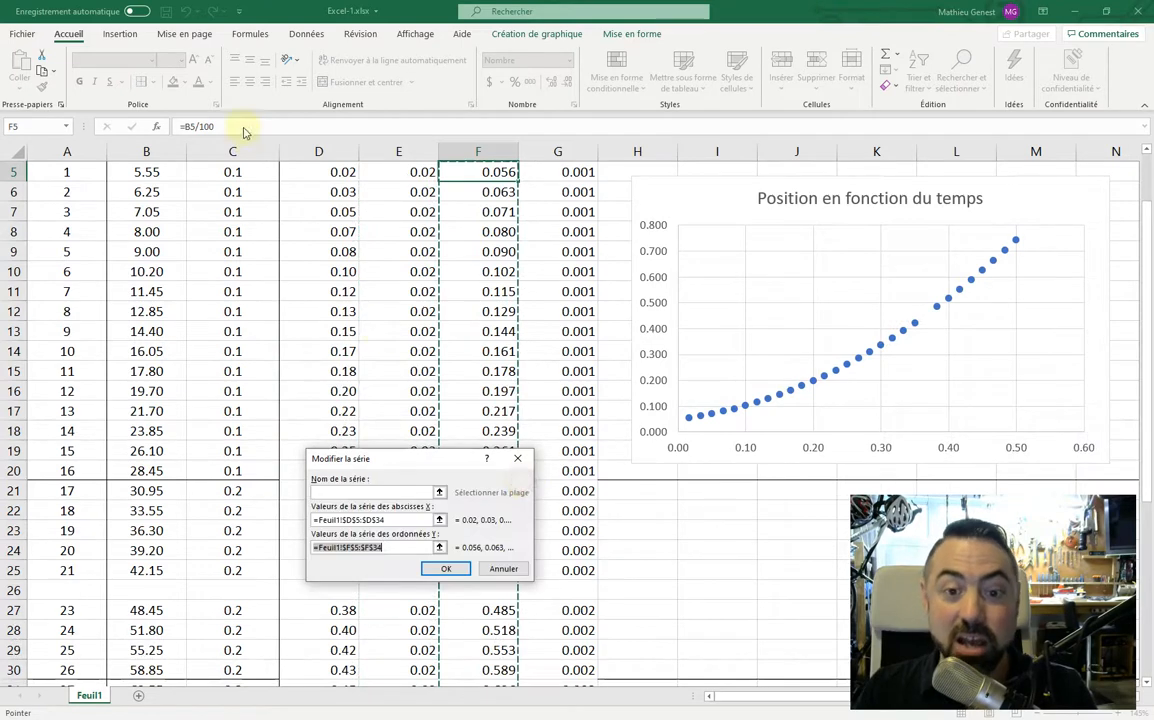
click(516, 461)
click(603, 414)
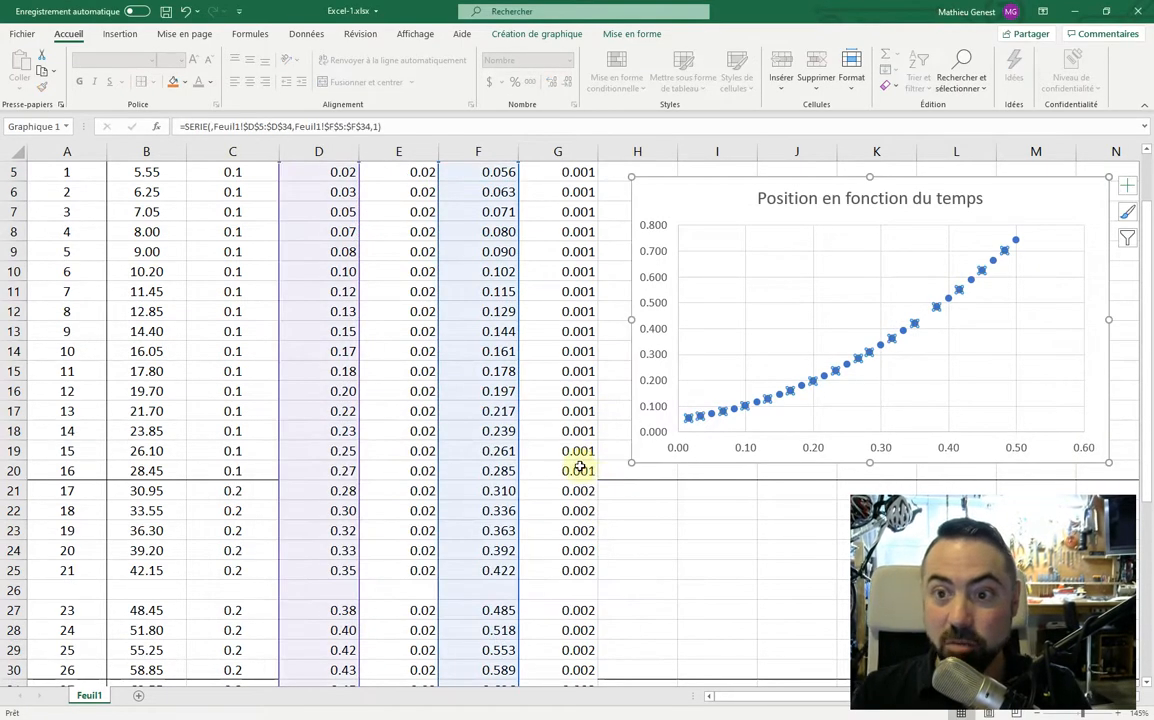
scroll(581, 467, up, 2)
click(688, 269)
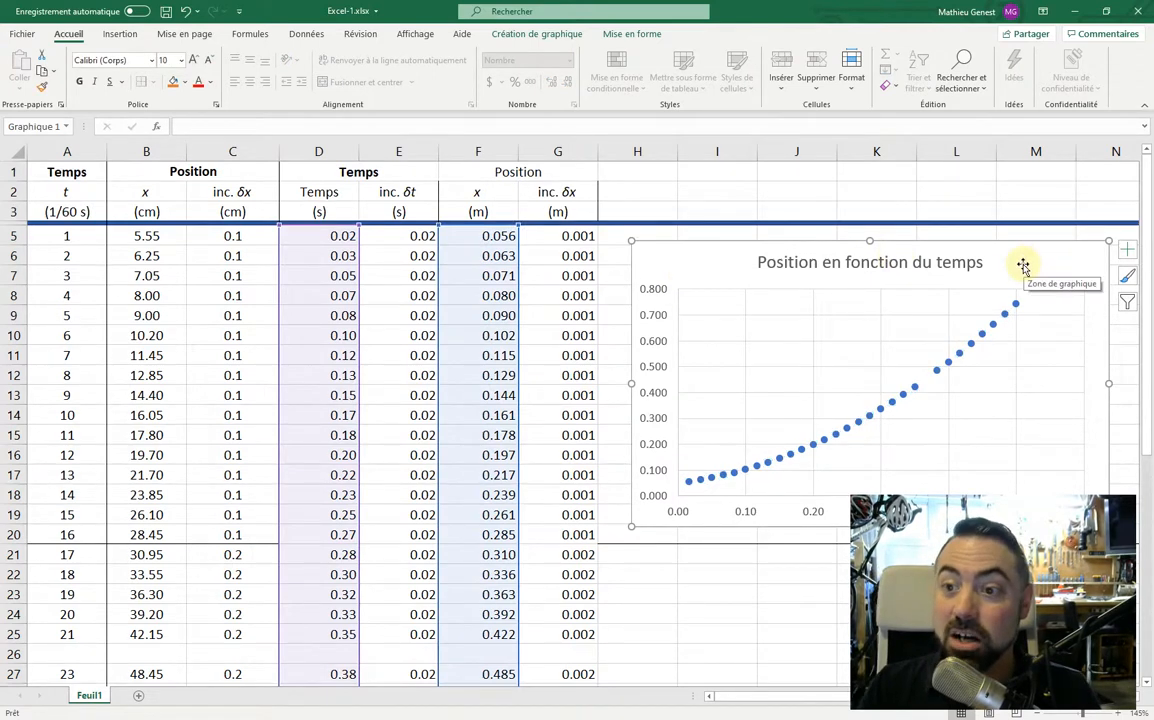
right_click(679, 262)
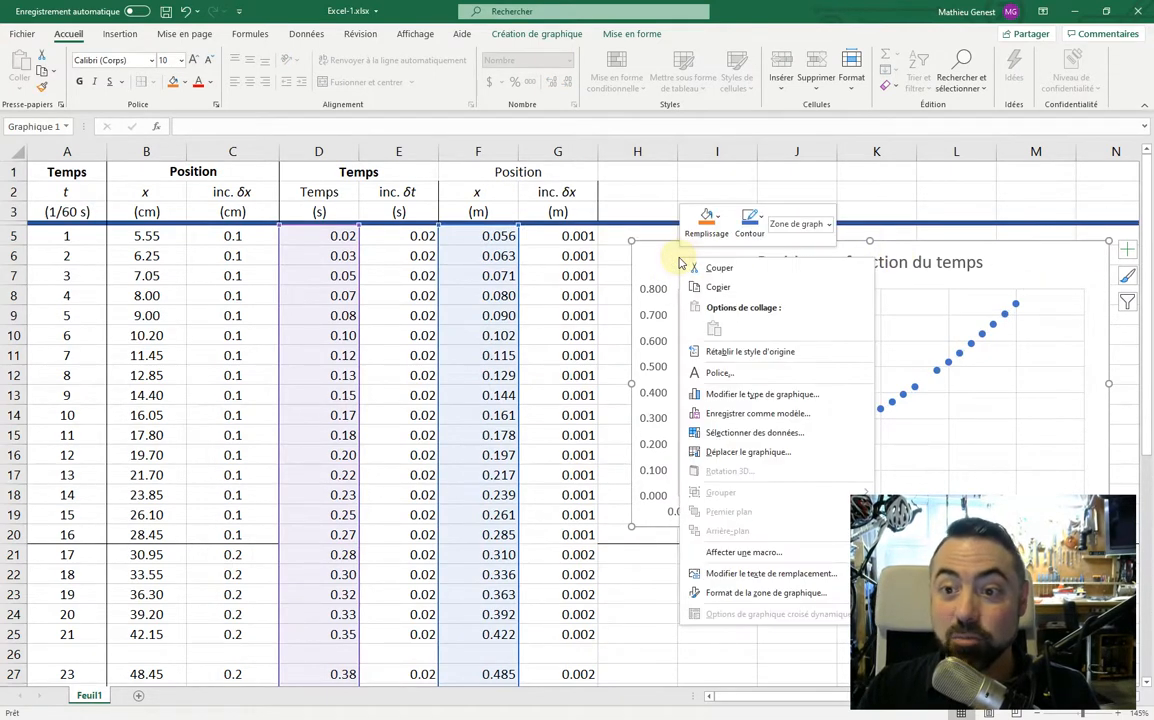
click(755, 453)
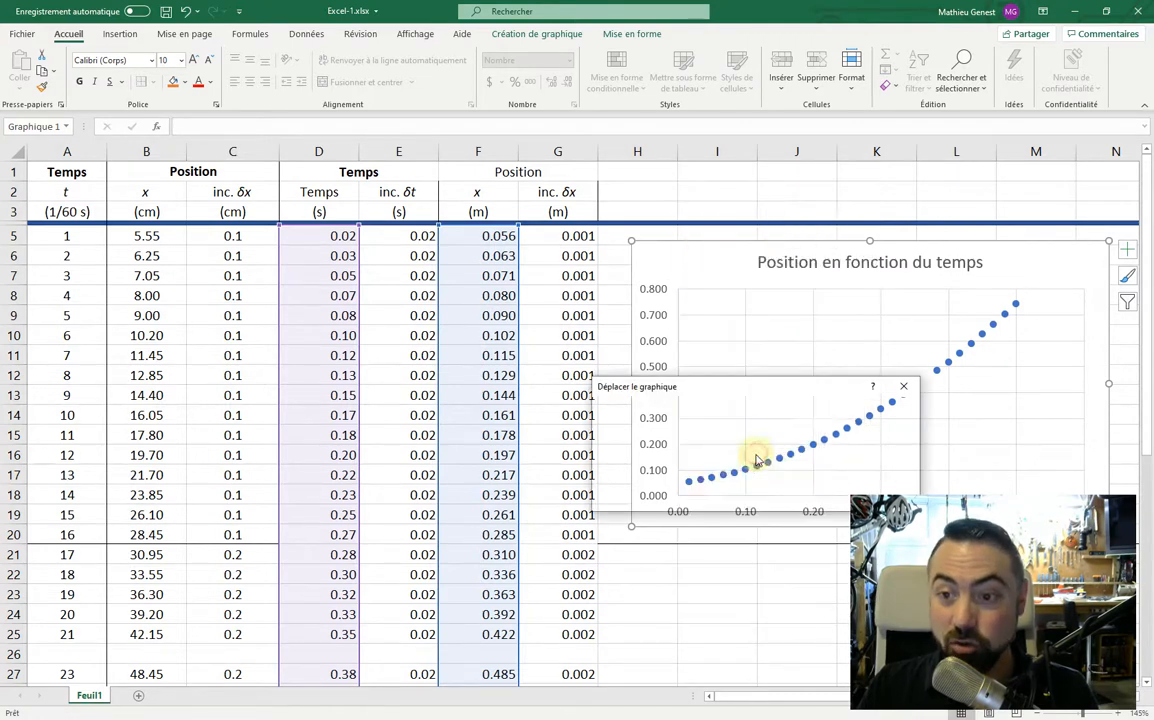
click(902, 382)
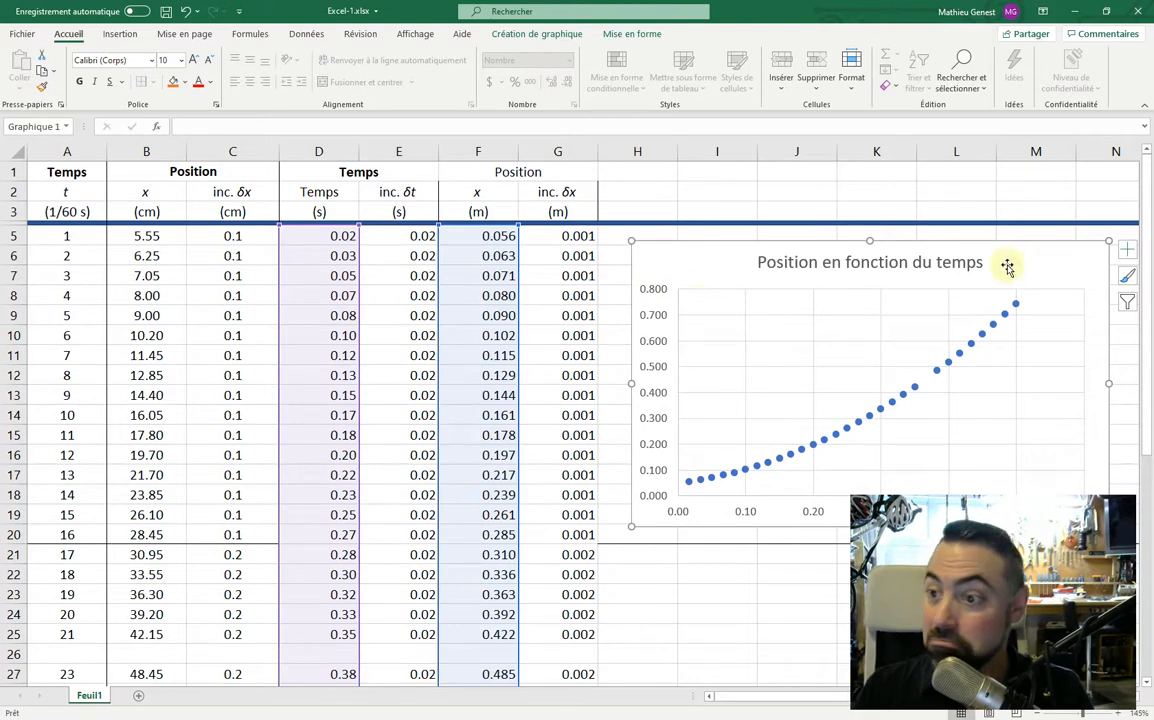
Move the chart to its own new sheet named "Position temps".
right_click(701, 264)
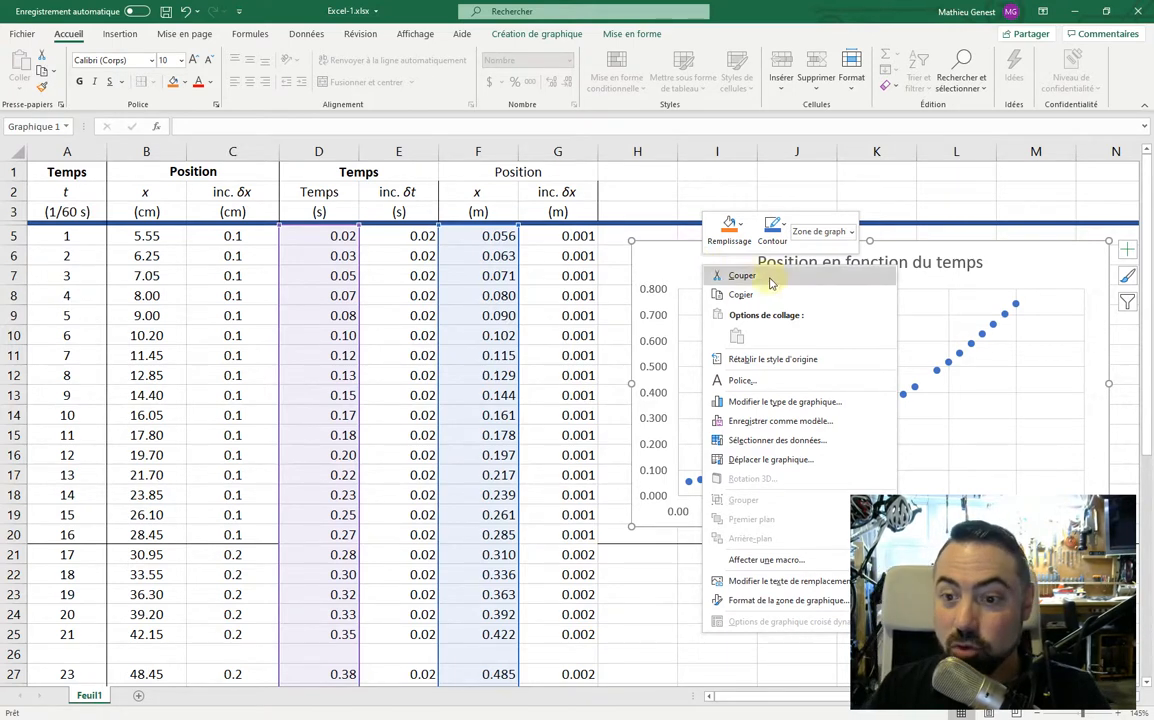
click(790, 462)
drag(728, 356, 361, 358)
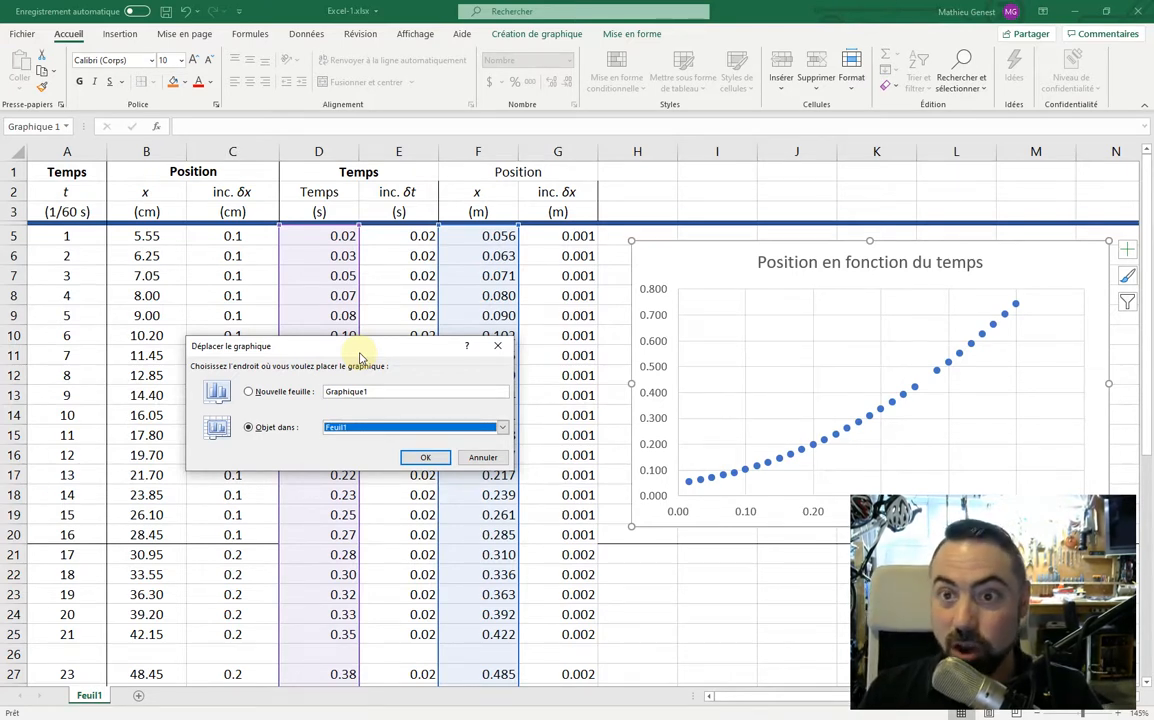
click(258, 391)
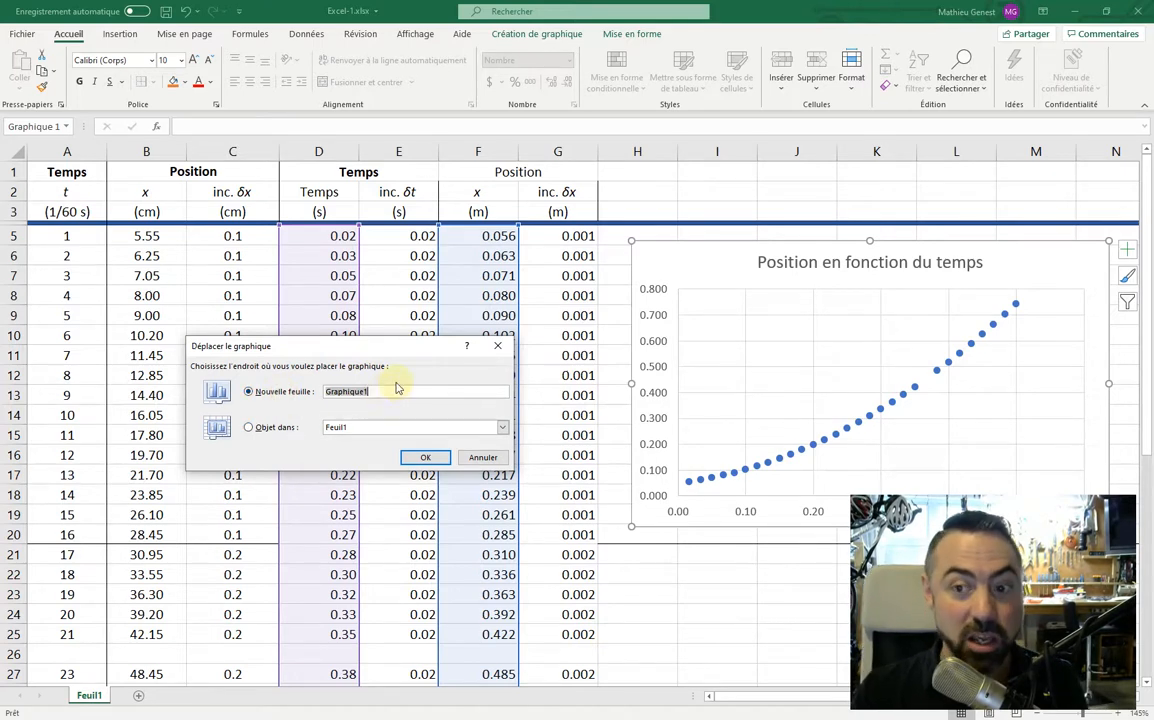
text(Position temps)
key(Return)
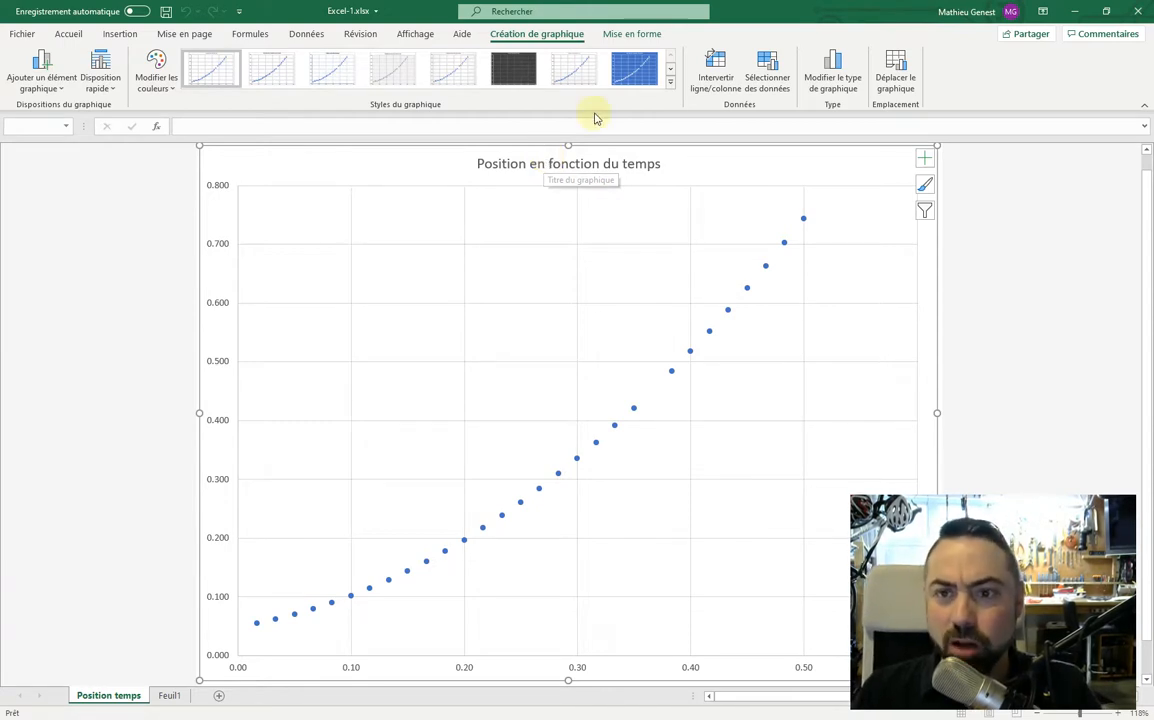
click(546, 166)
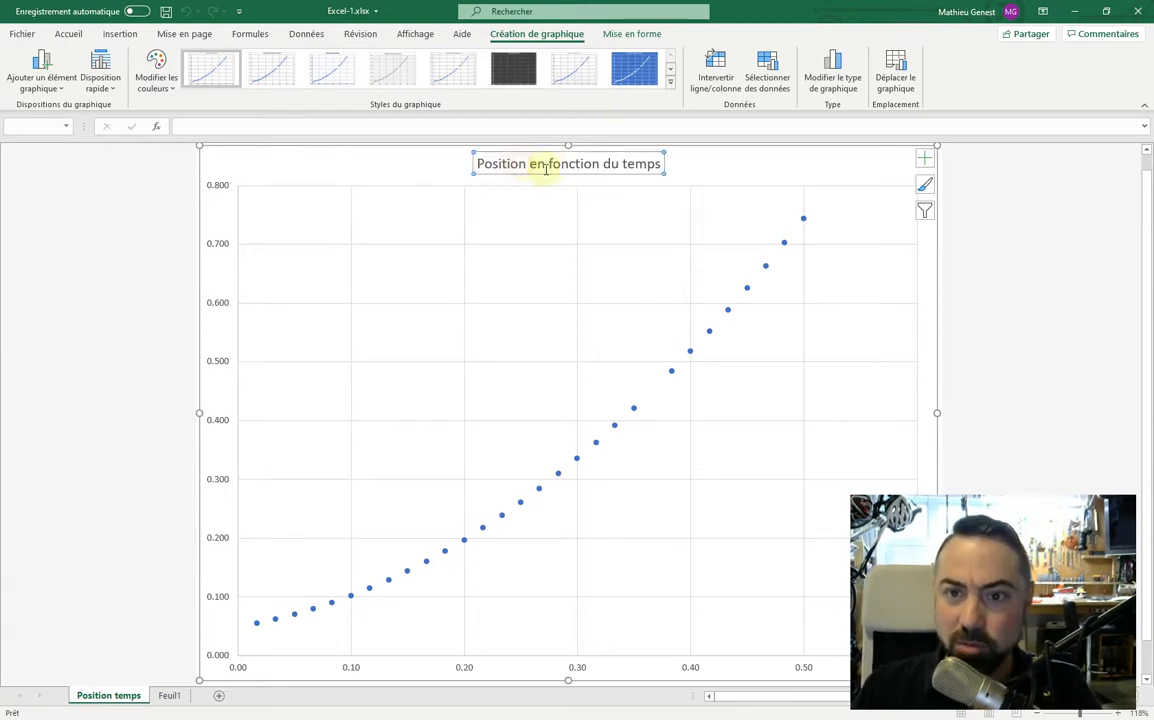
triple_click(614, 164)
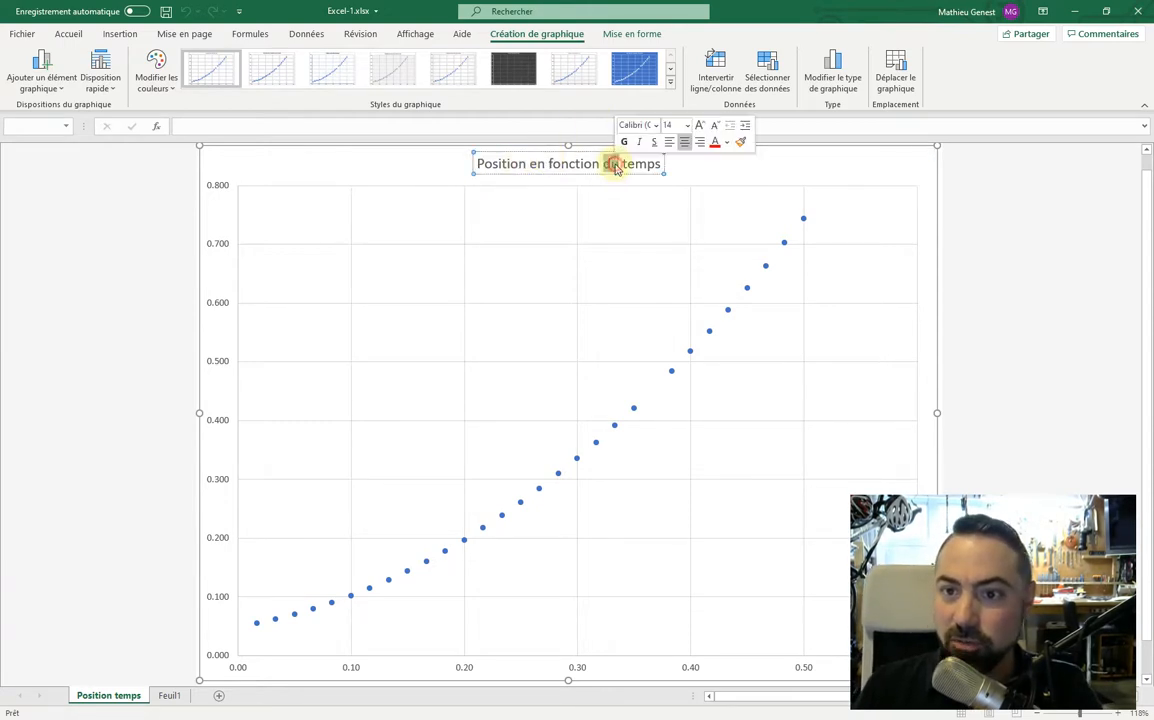
double_click(562, 165)
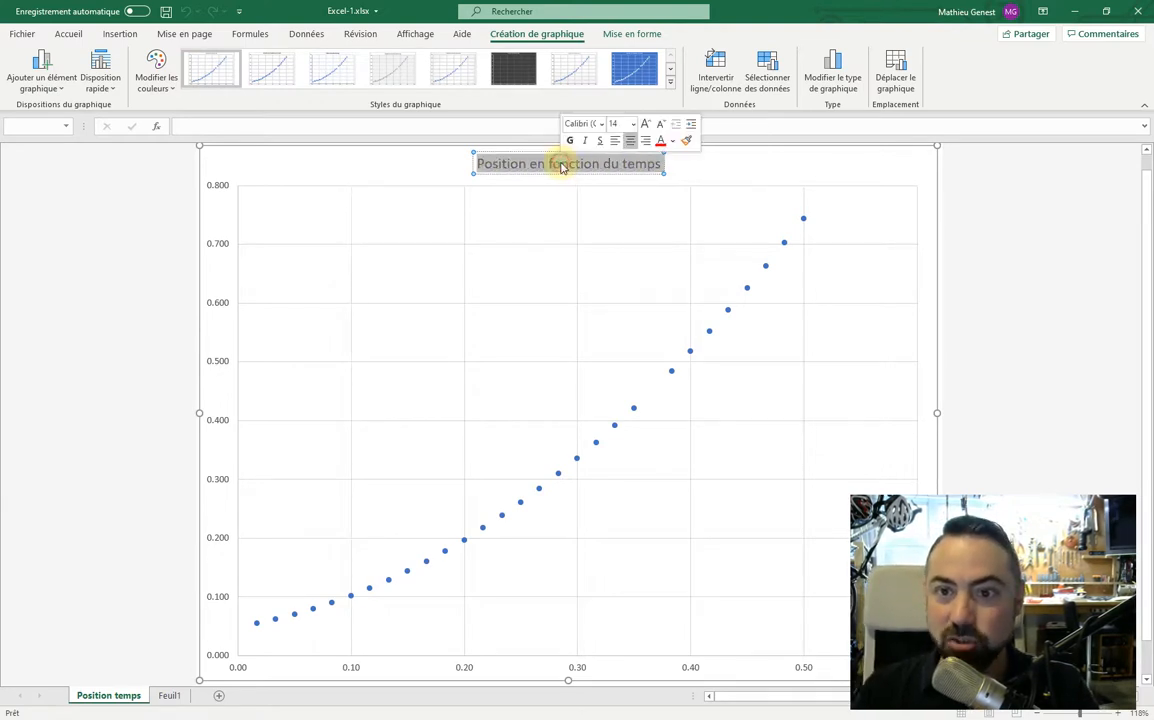
triple_click(562, 166)
click(683, 167)
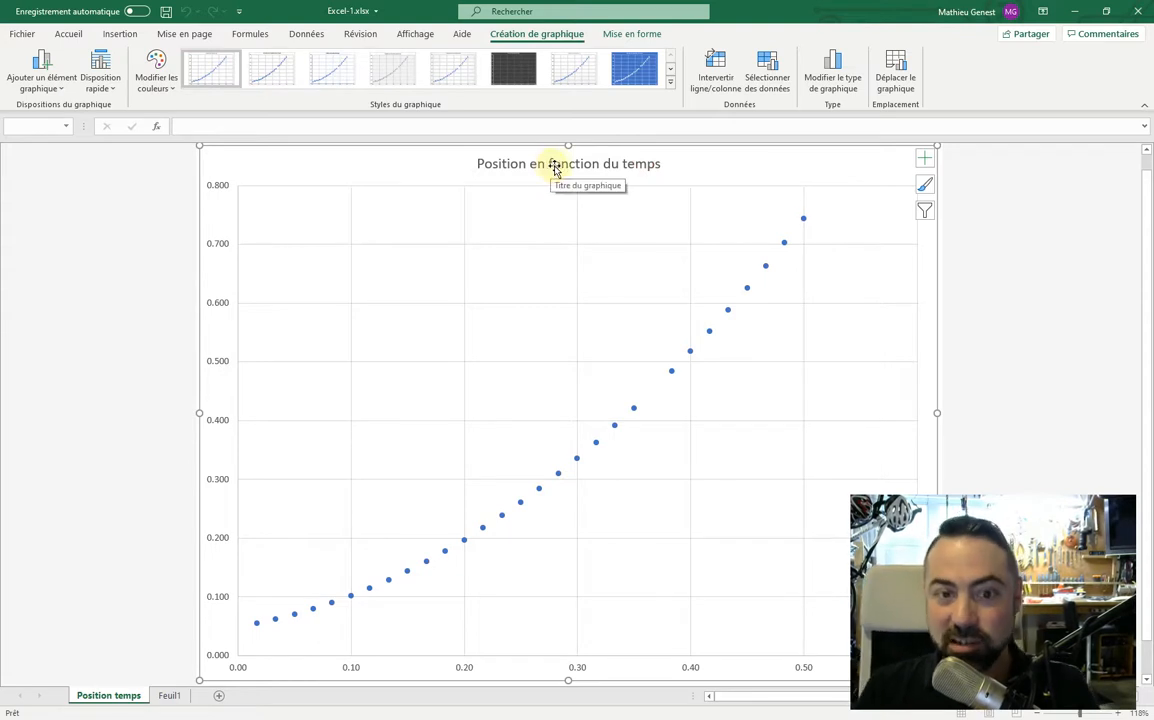
click(642, 168)
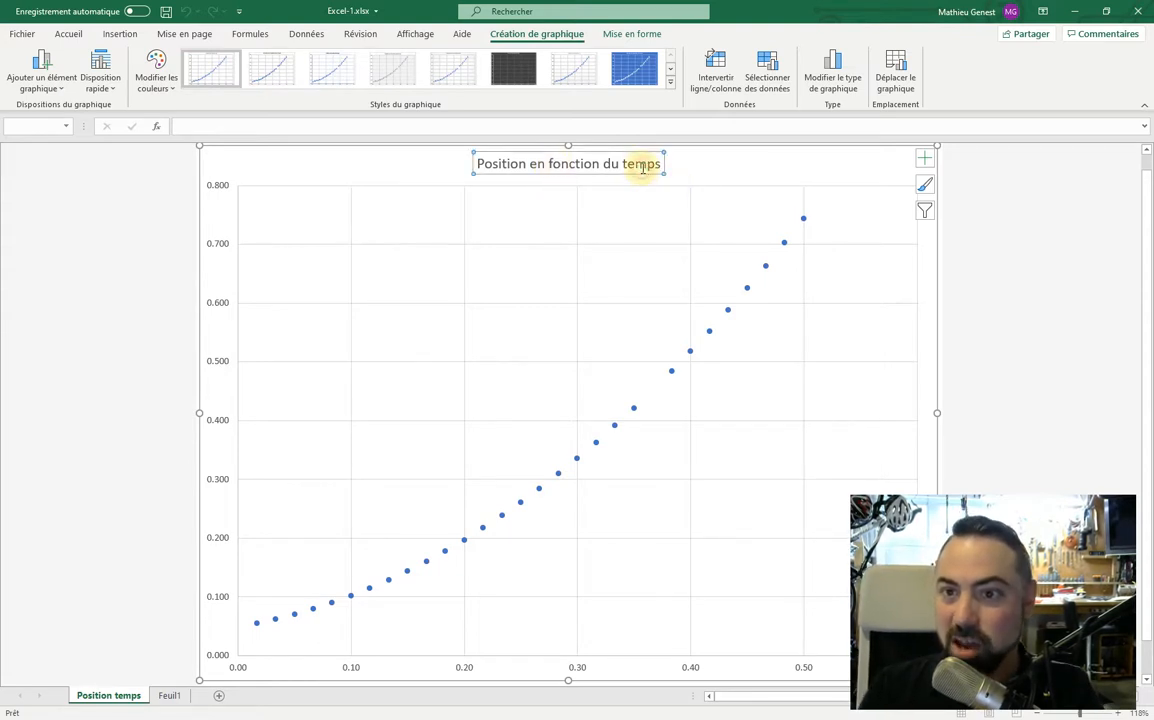
double_click(585, 161)
click(582, 162)
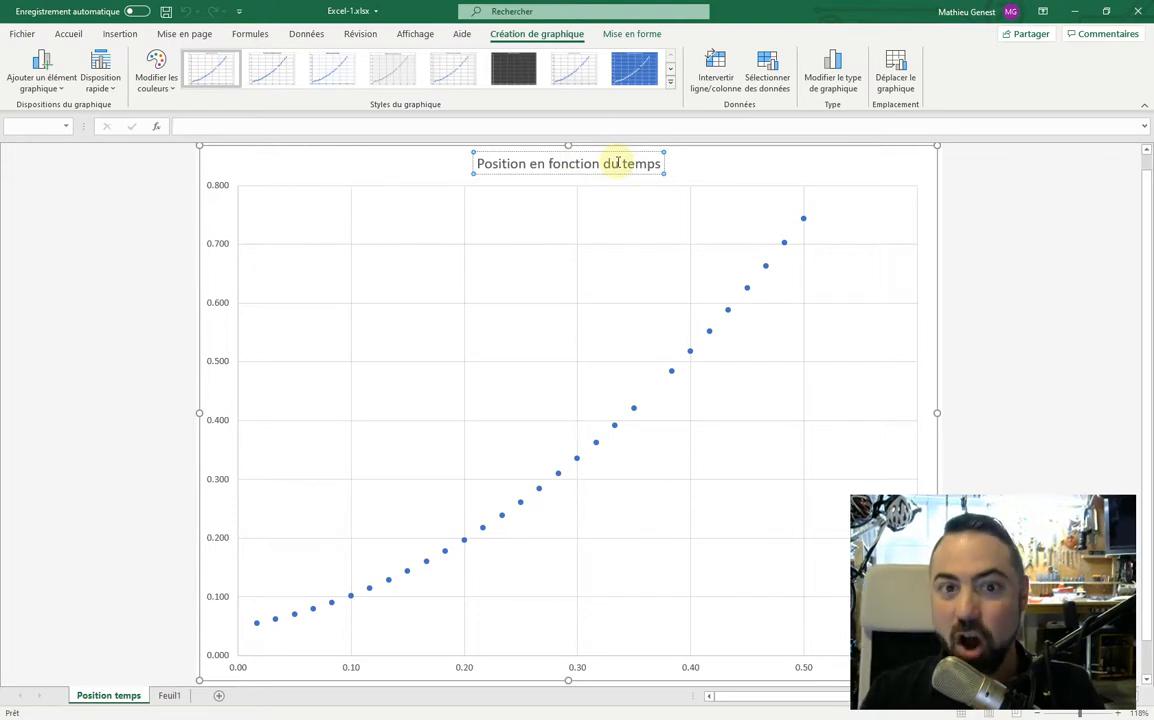
click(737, 170)
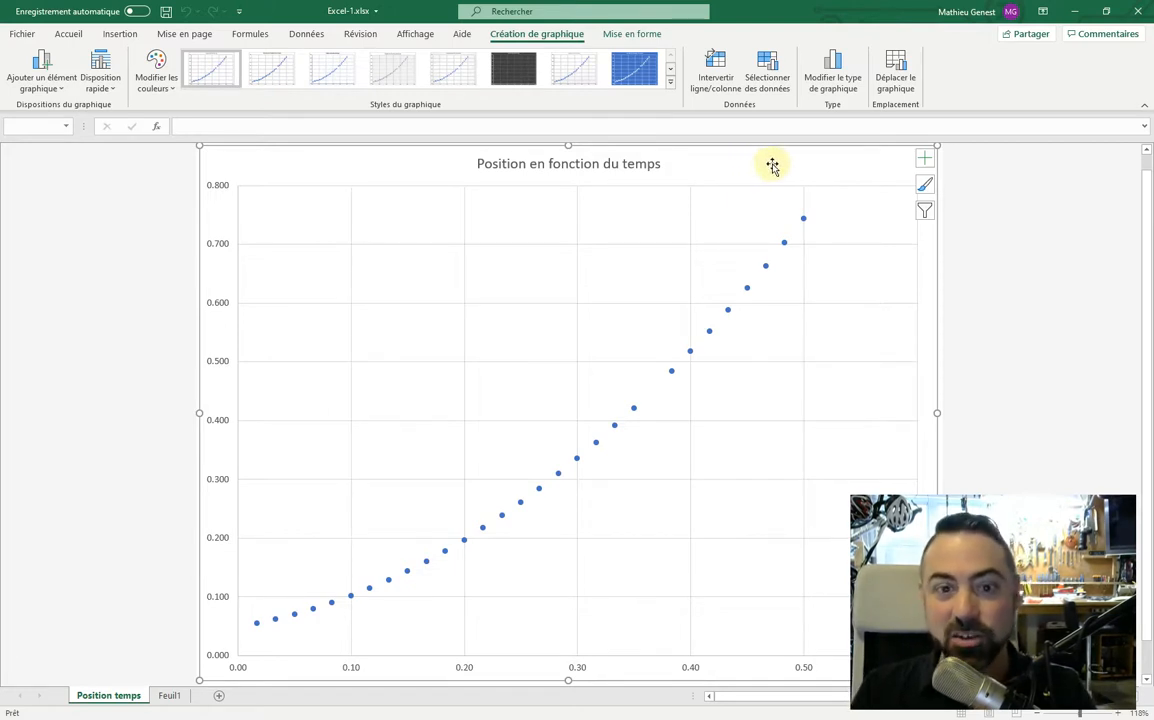
Increase the font size of the whole chart title "Position en fonction du temps" to 18.
click(572, 162)
triple_click(576, 168)
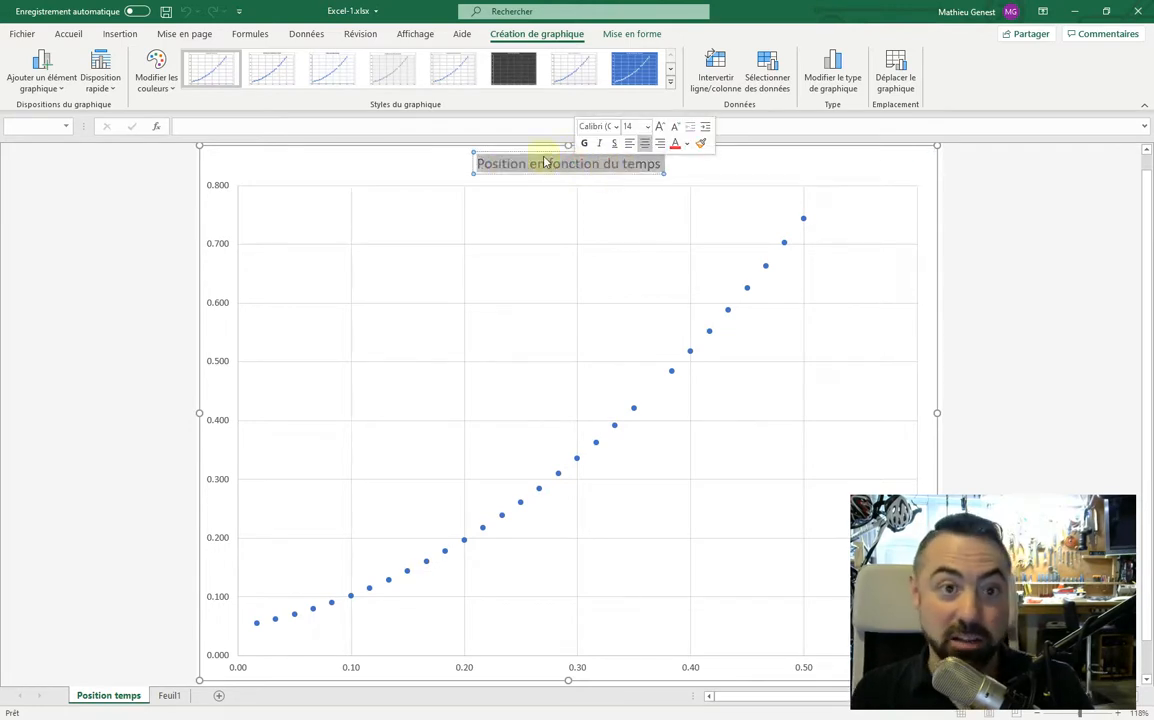
click(69, 34)
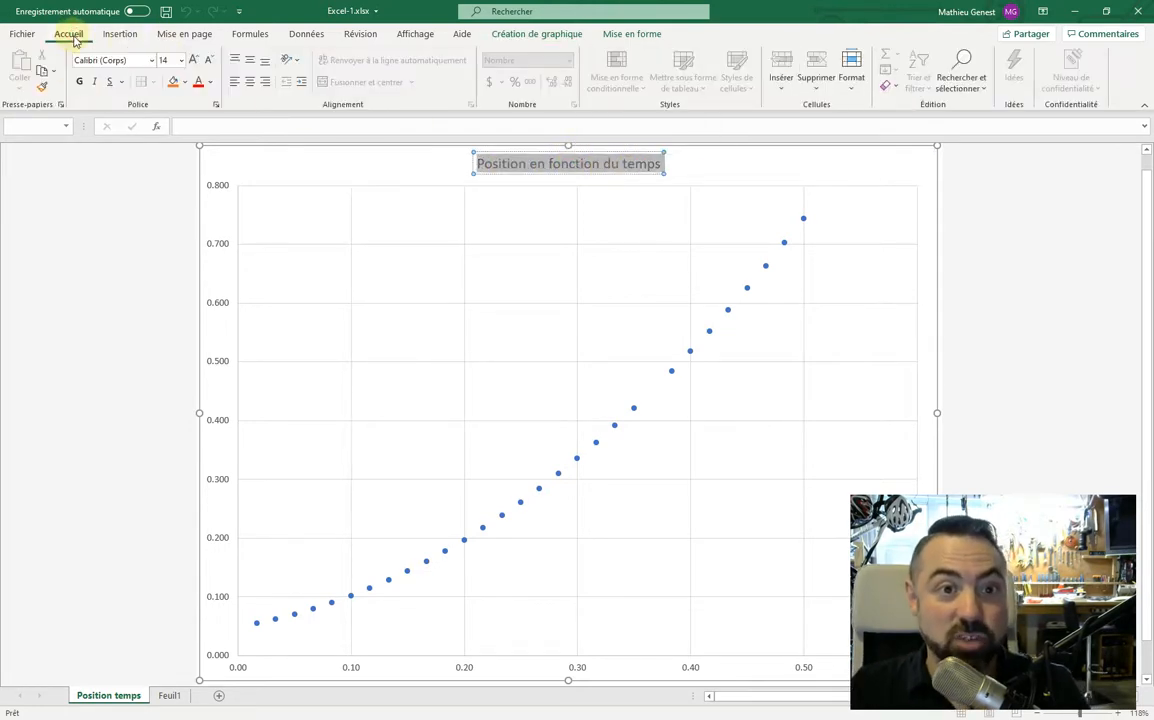
click(196, 62)
click(196, 62)
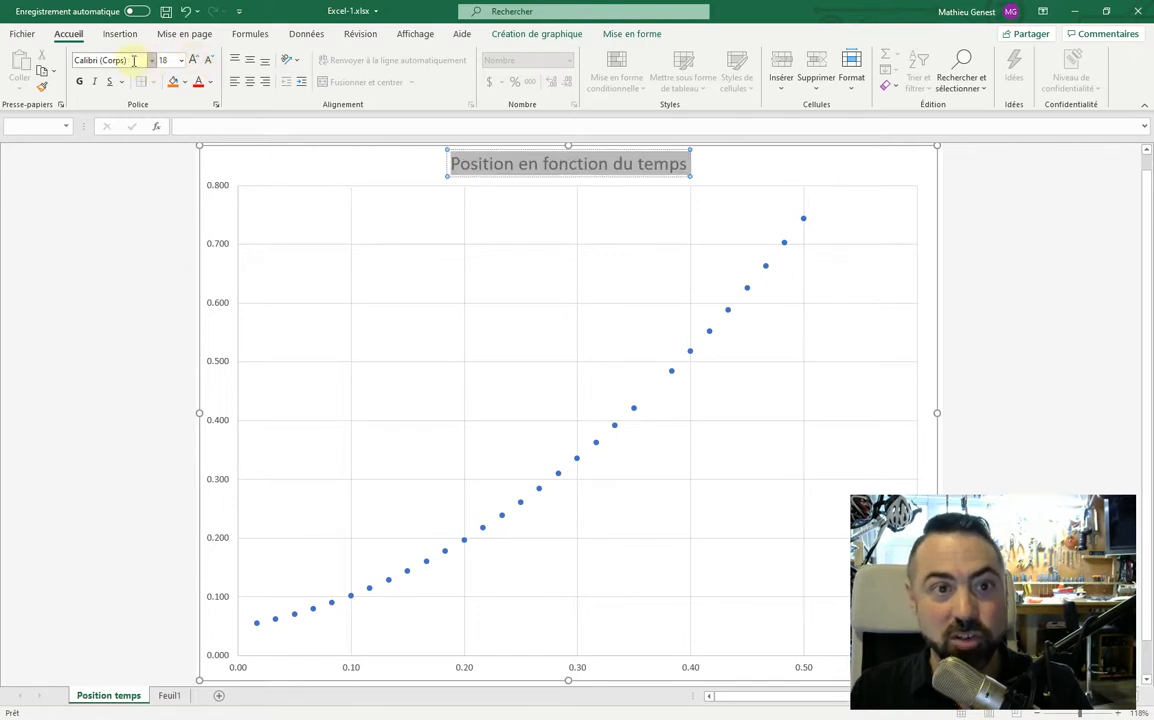
Italicize the chart title "Position en fonction du temps" and enlarge its font by two size increments.
click(94, 83)
click(194, 60)
click(194, 60)
Open the axis title options among the chart's elements.
click(895, 158)
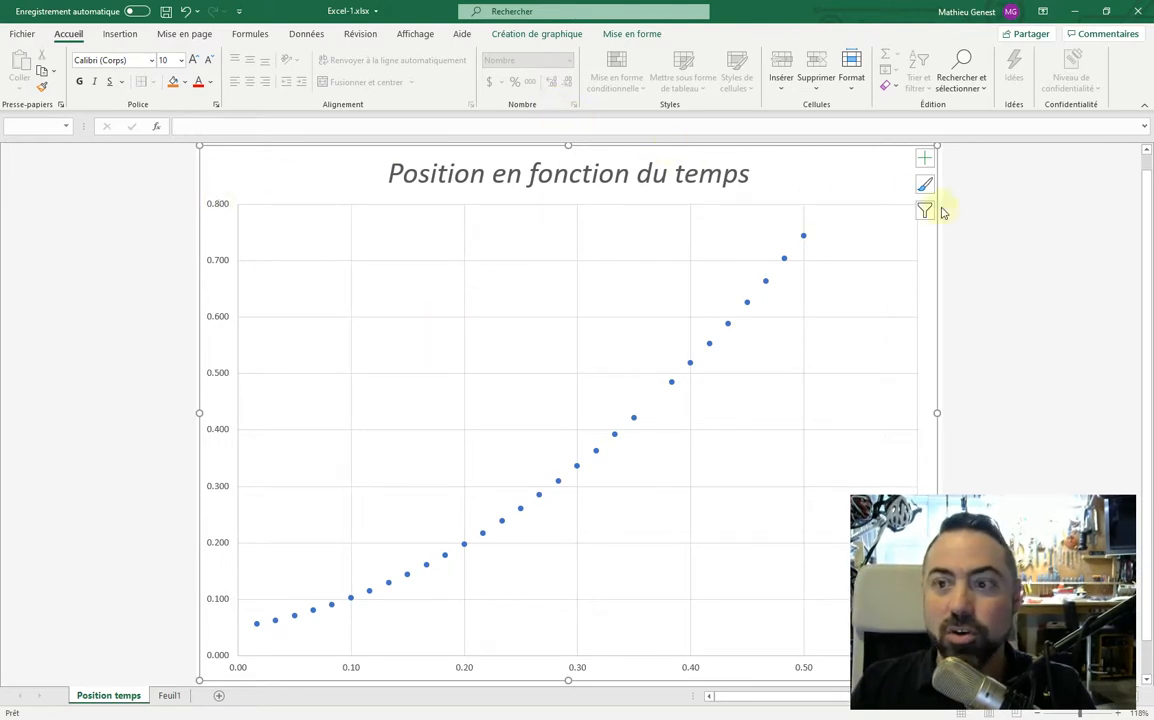
click(924, 158)
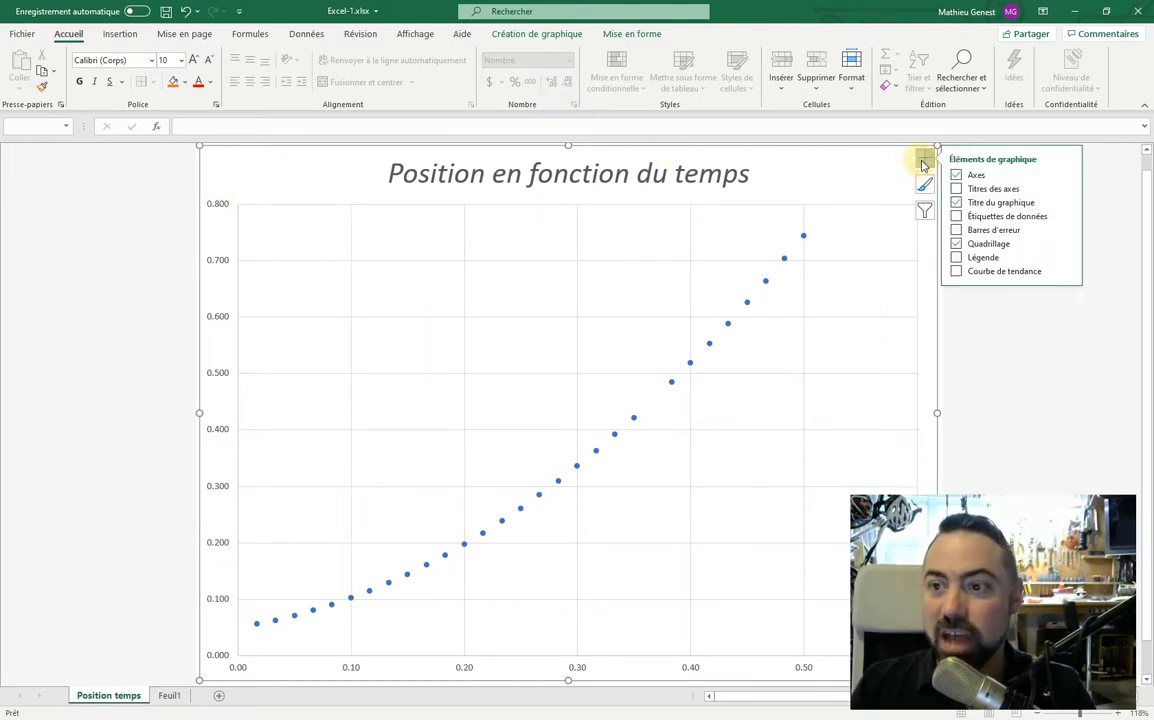
click(1066, 190)
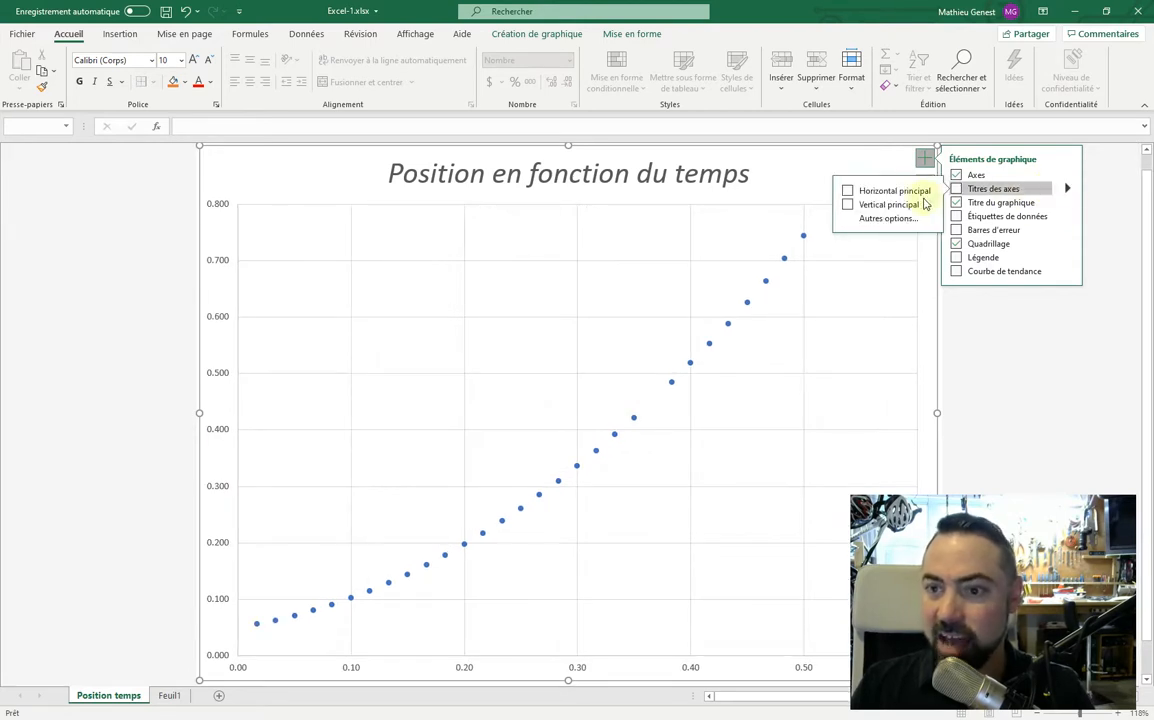
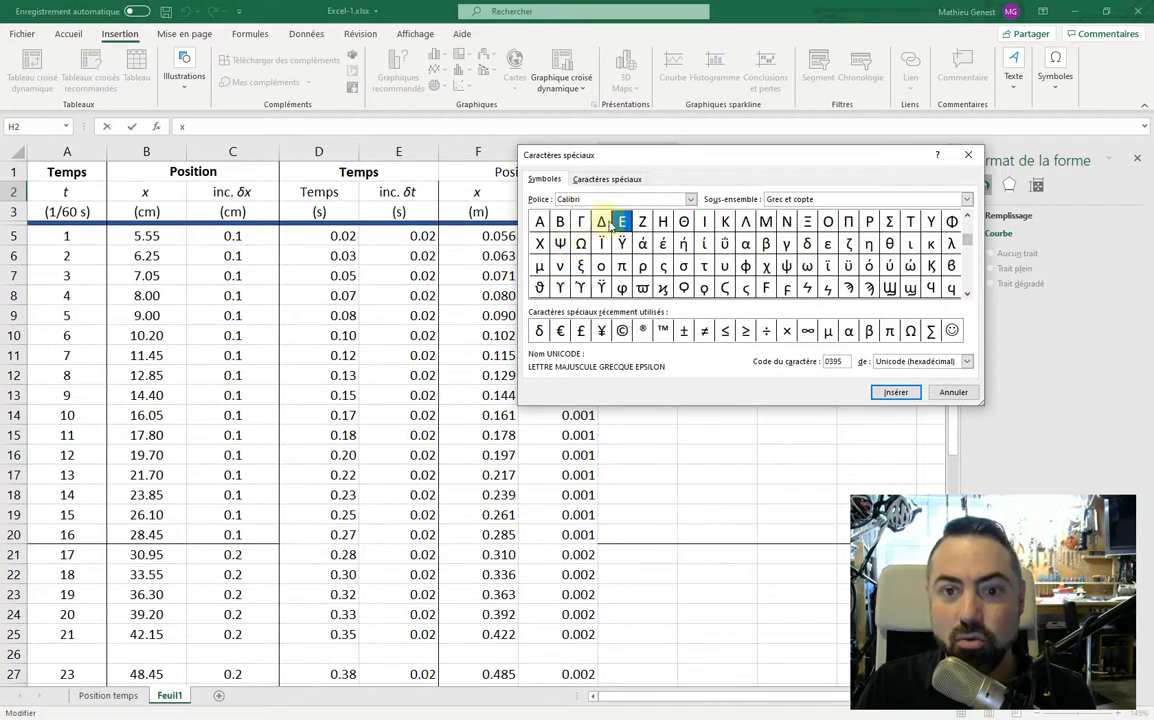
Put a capital delta in front of x in H2 and copy it into I2, making the headers Δx and inc. δΔx.
click(957, 397)
drag(630, 193, 638, 193)
key(ctrl+c)
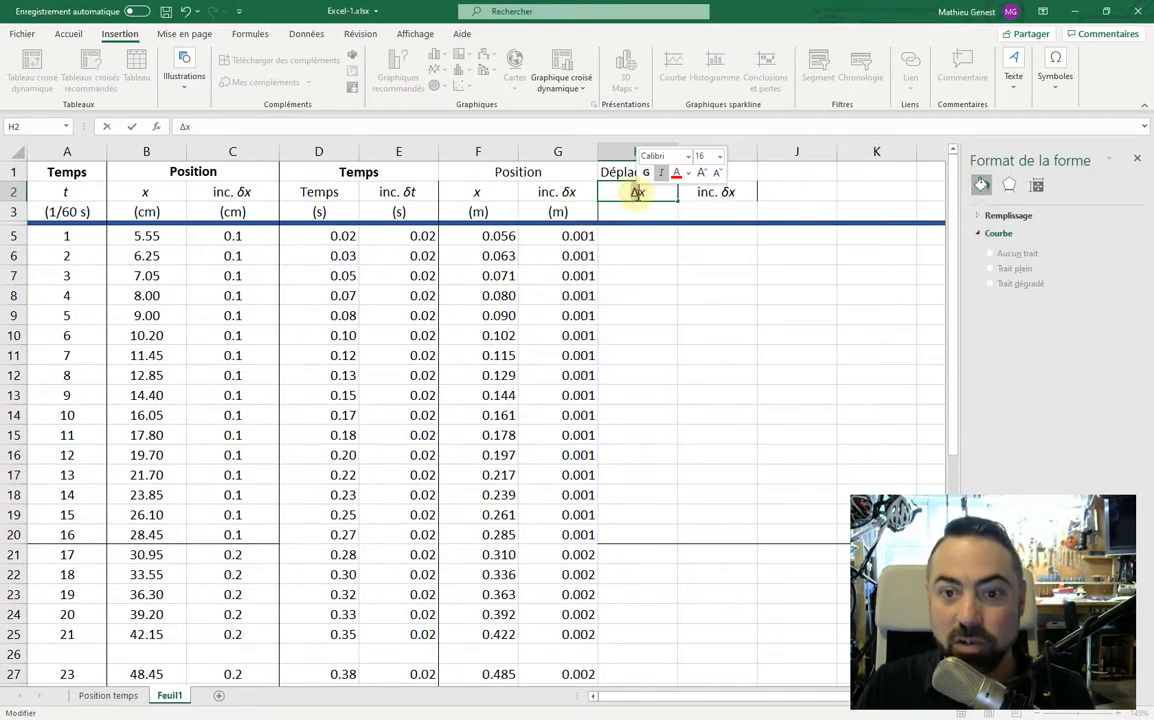
click(728, 193)
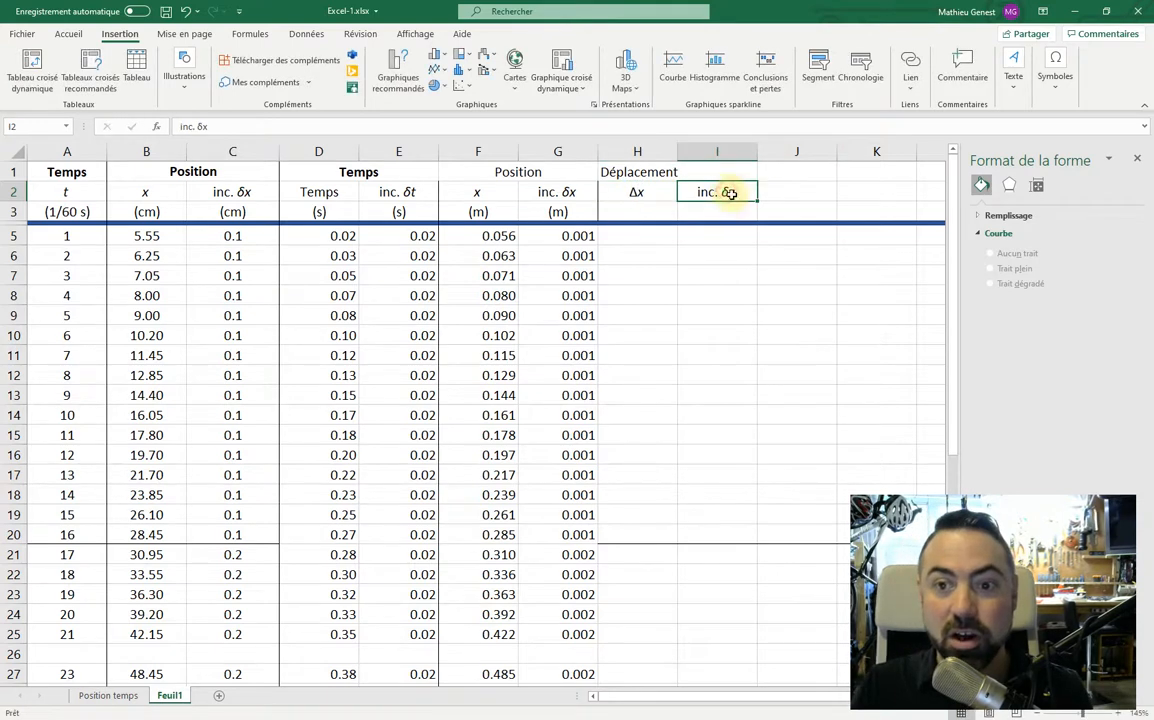
double_click(730, 193)
key(ctrl+v)
double_click(655, 193)
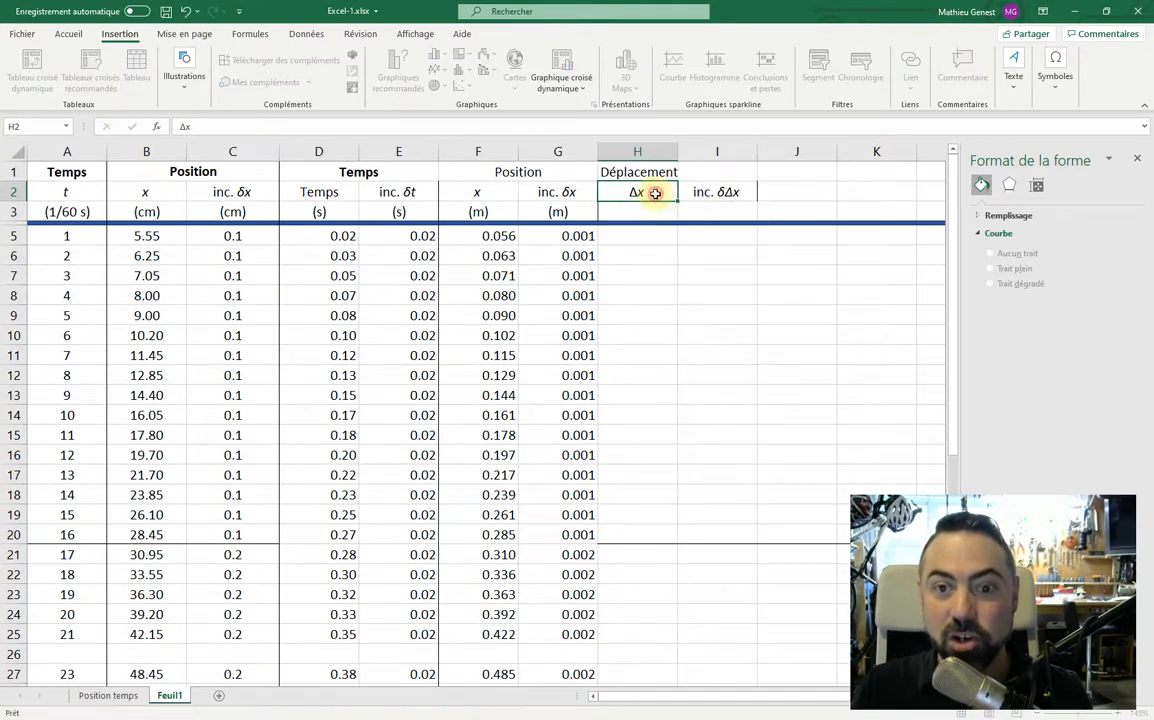
key(Escape)
Merge and center the "Déplacement" heading across H1:I1.
drag(645, 176, 721, 175)
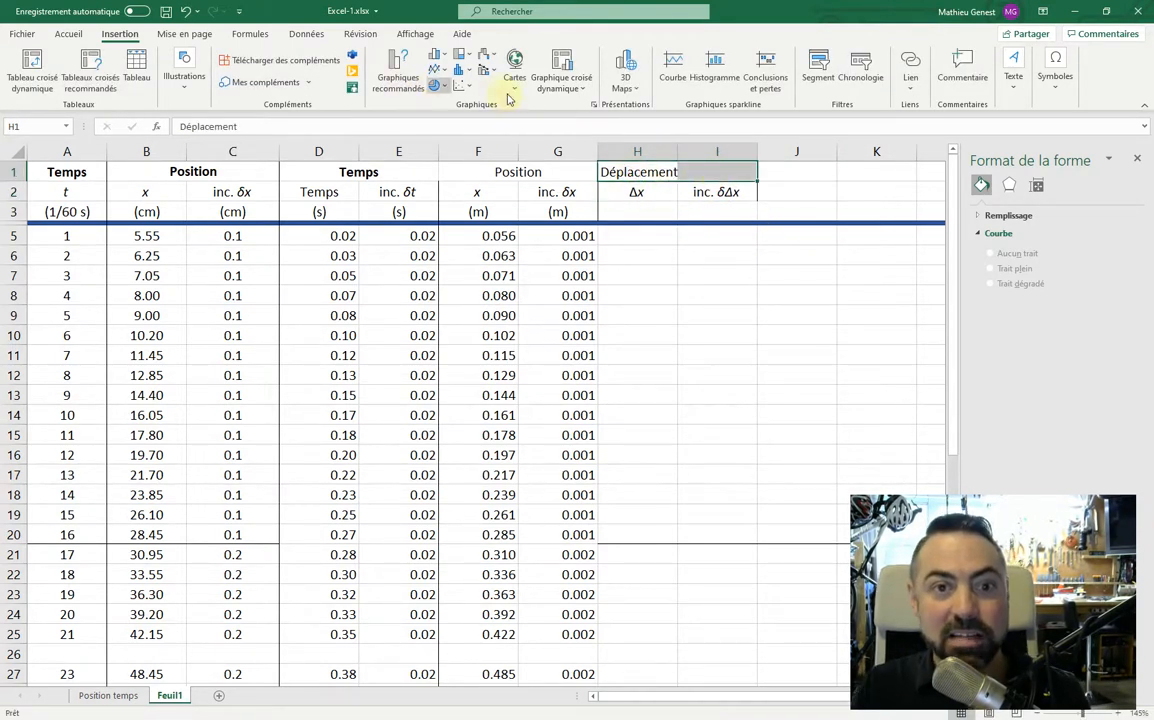
click(68, 34)
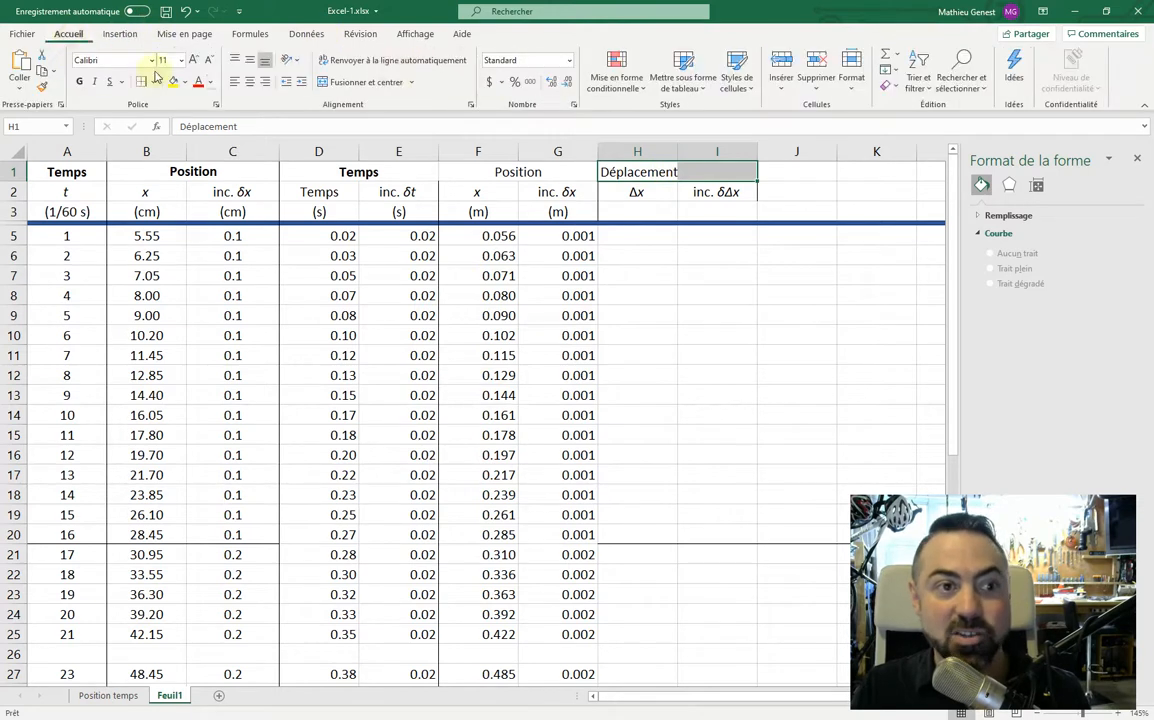
click(376, 84)
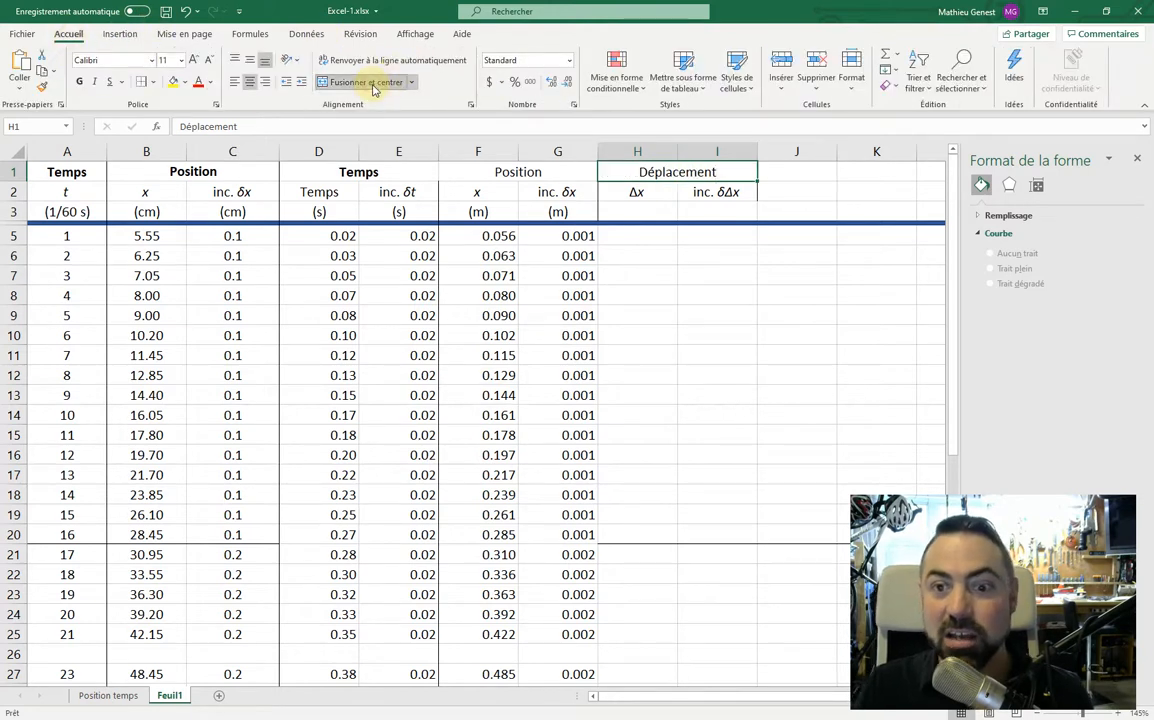
click(730, 195)
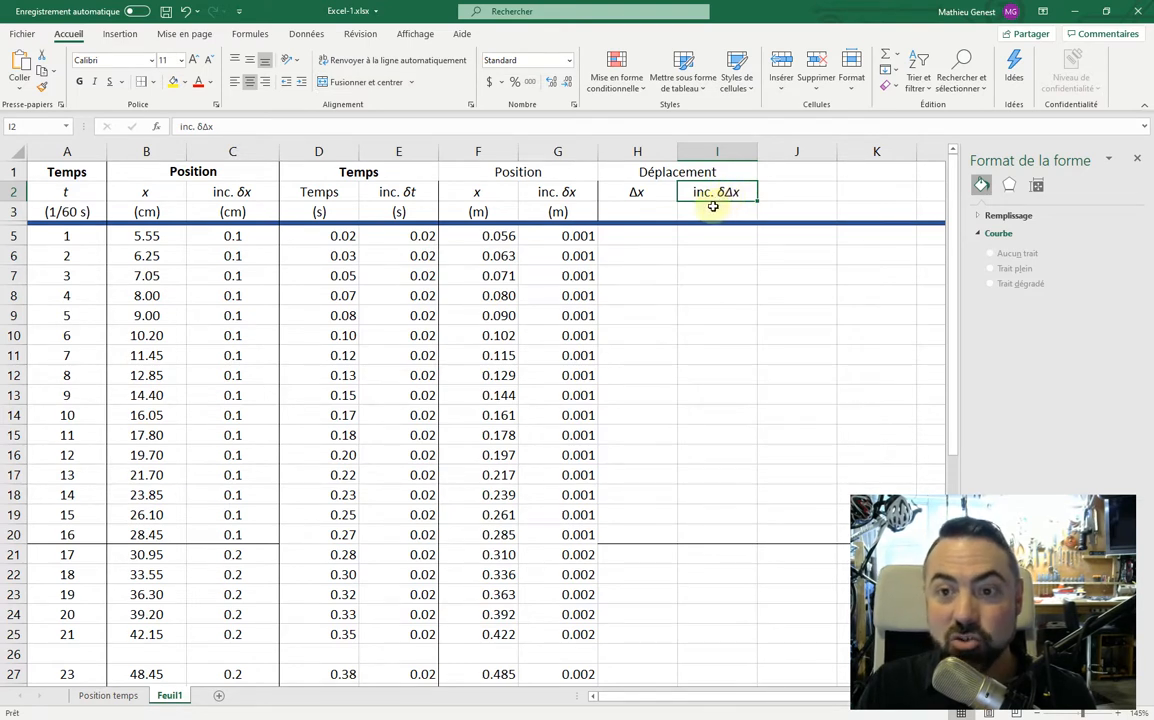
click(655, 195)
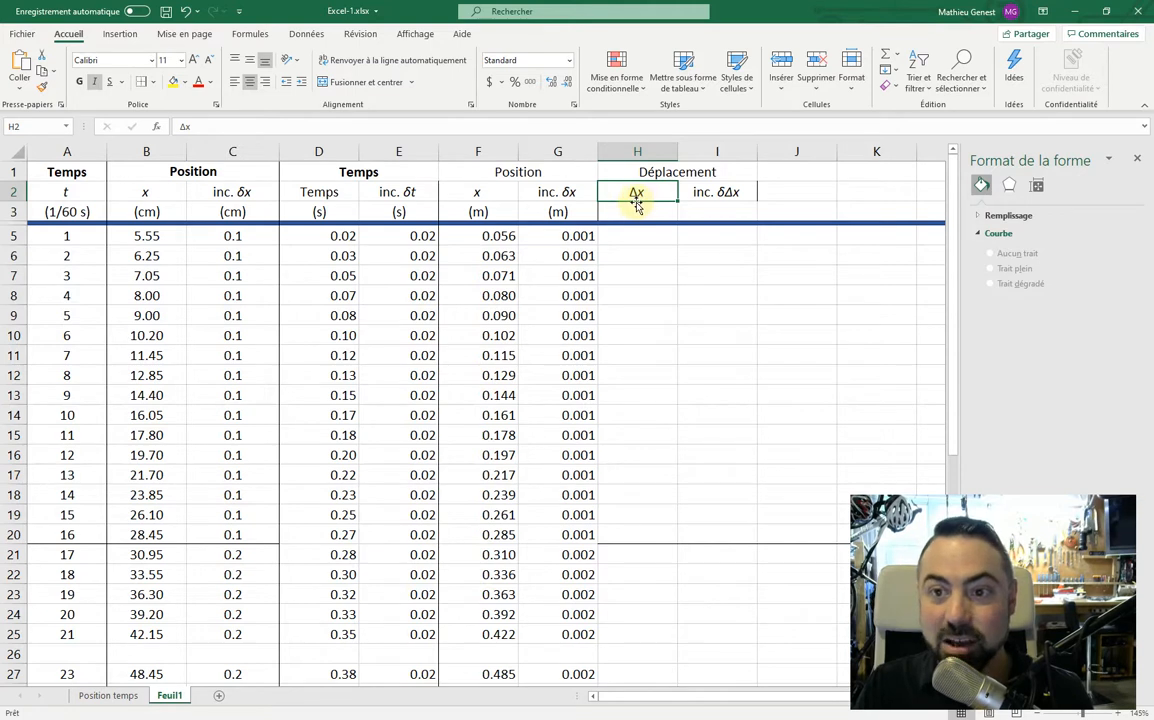
click(650, 213)
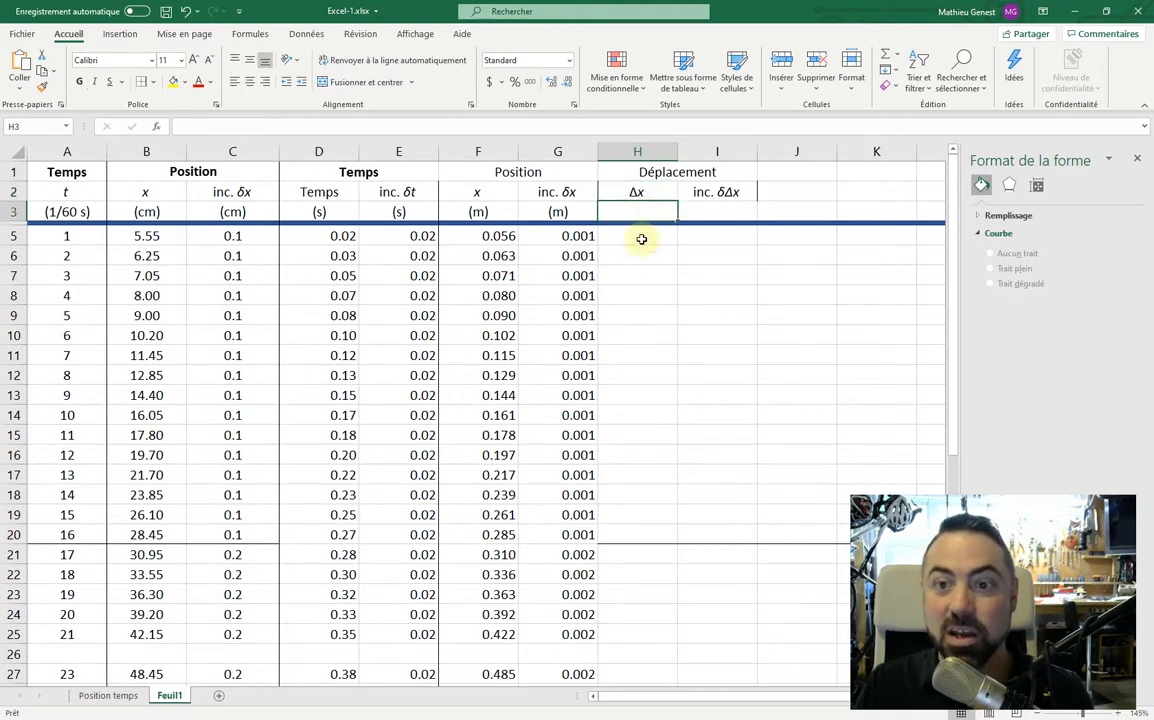
Enter =F7-F5 in H6 for the displacement at the second point and check the two positions it refers to.
click(640, 251)
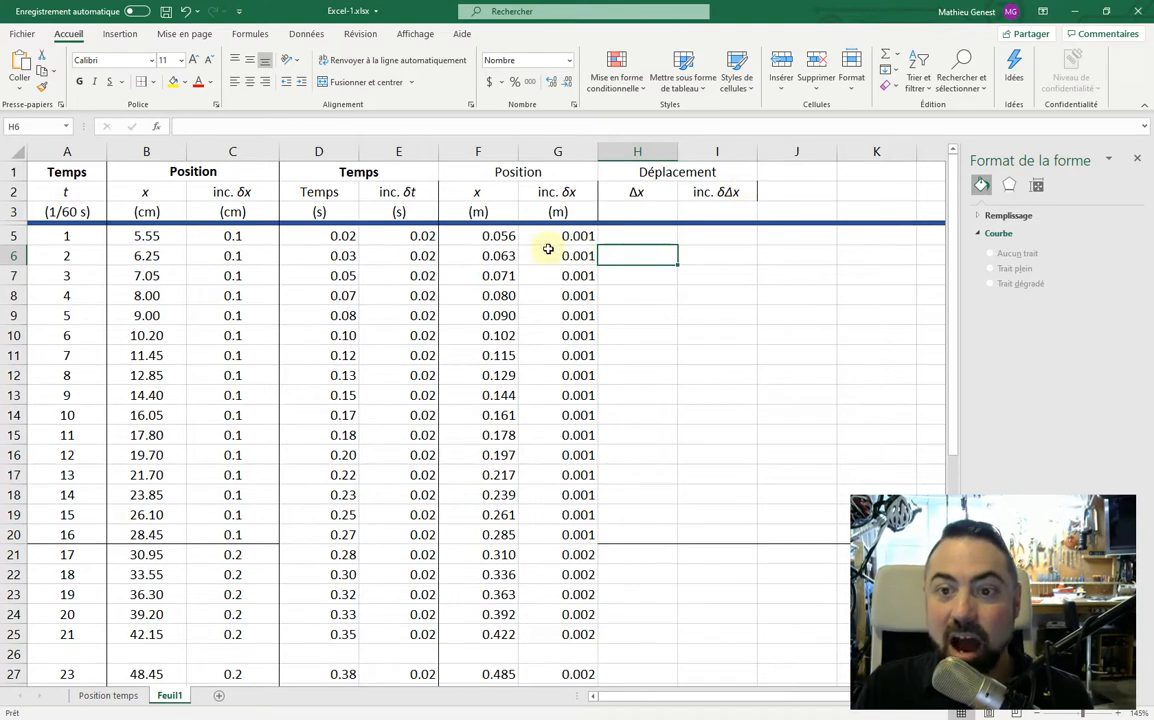
double_click(638, 260)
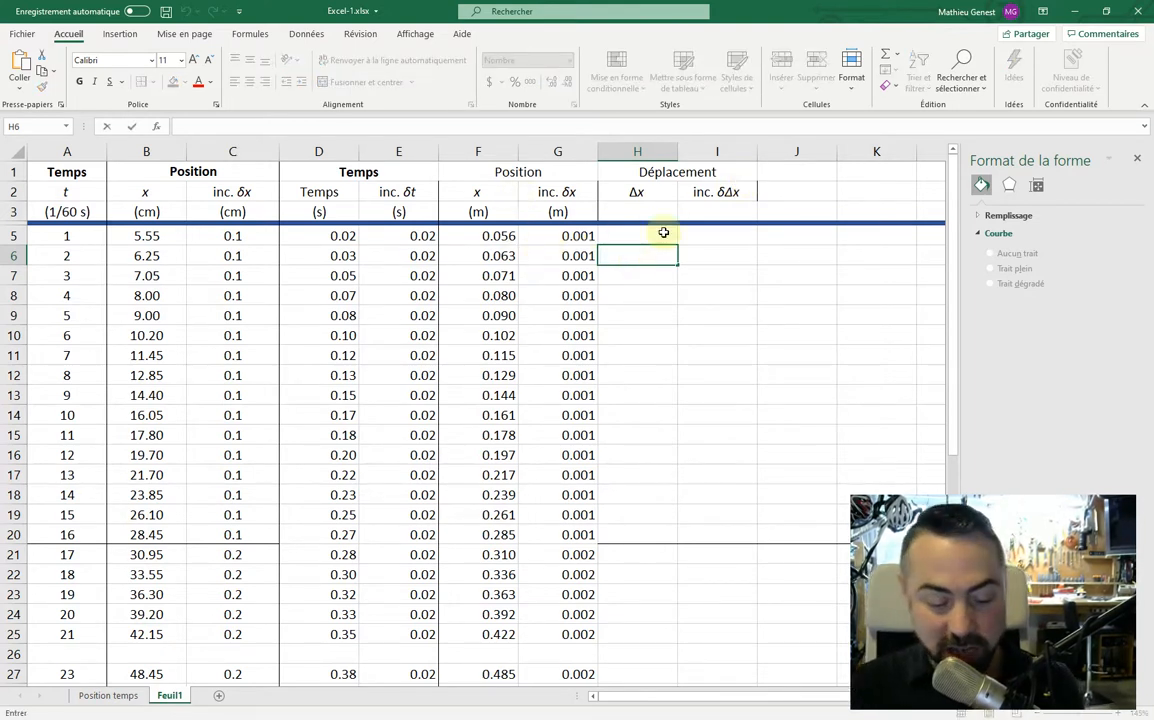
text(=)
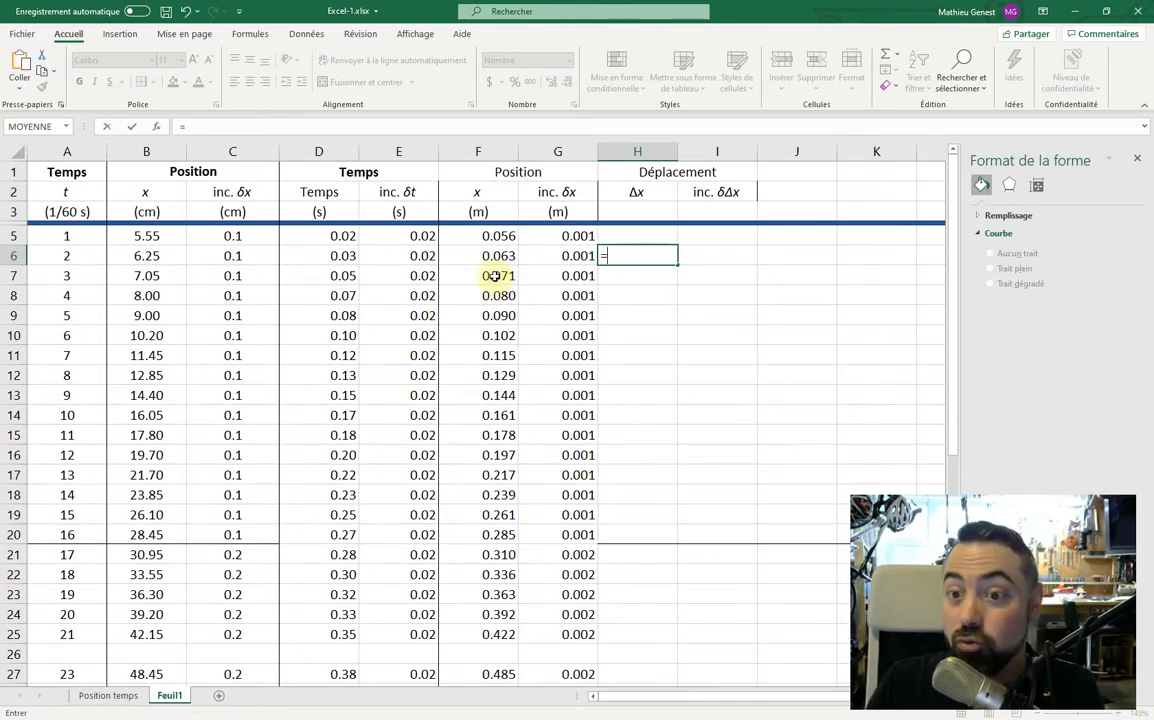
click(494, 276)
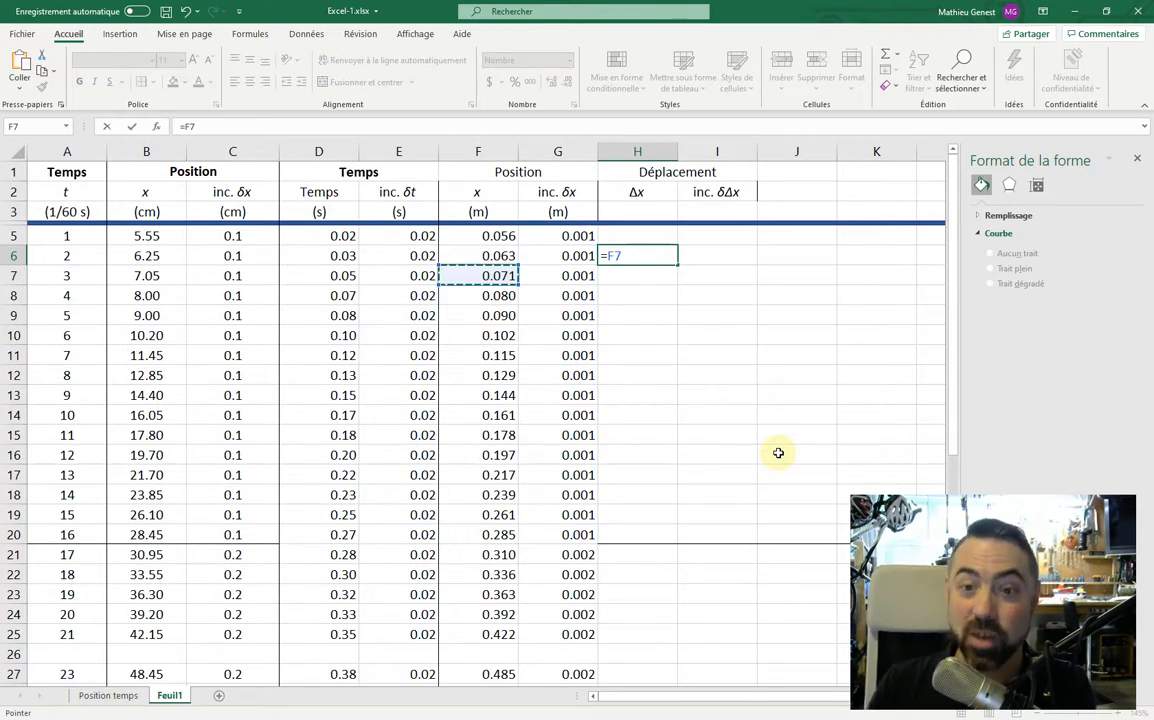
text(-)
click(494, 235)
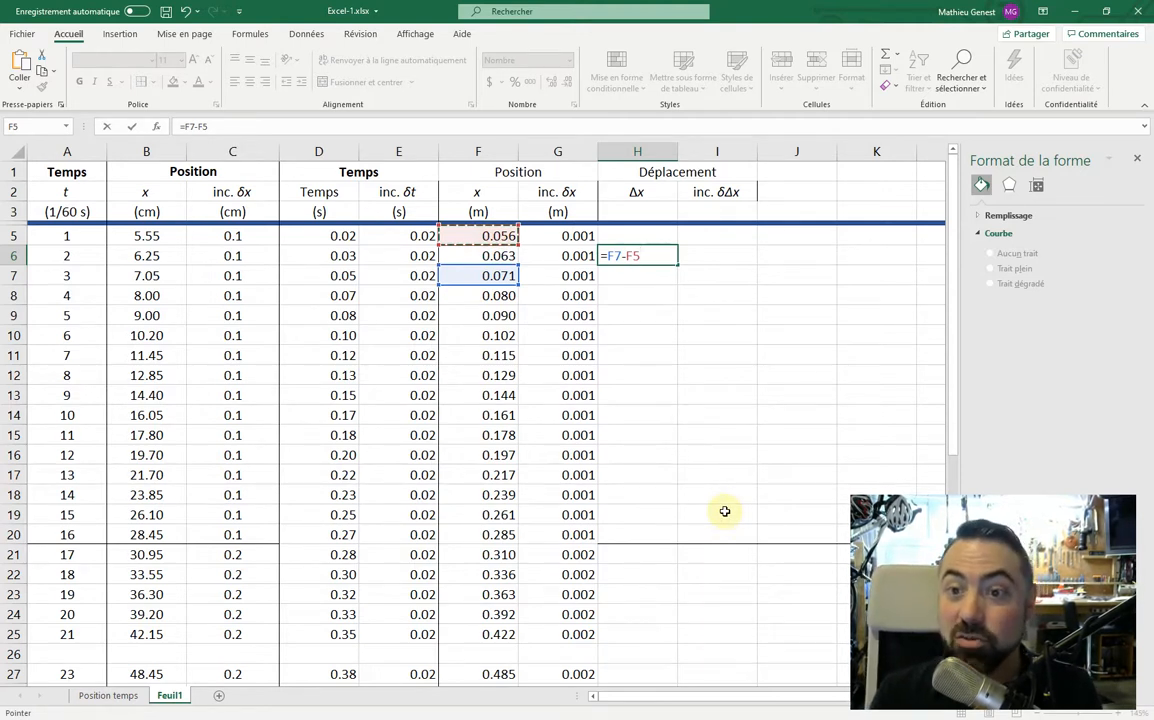
key(Return)
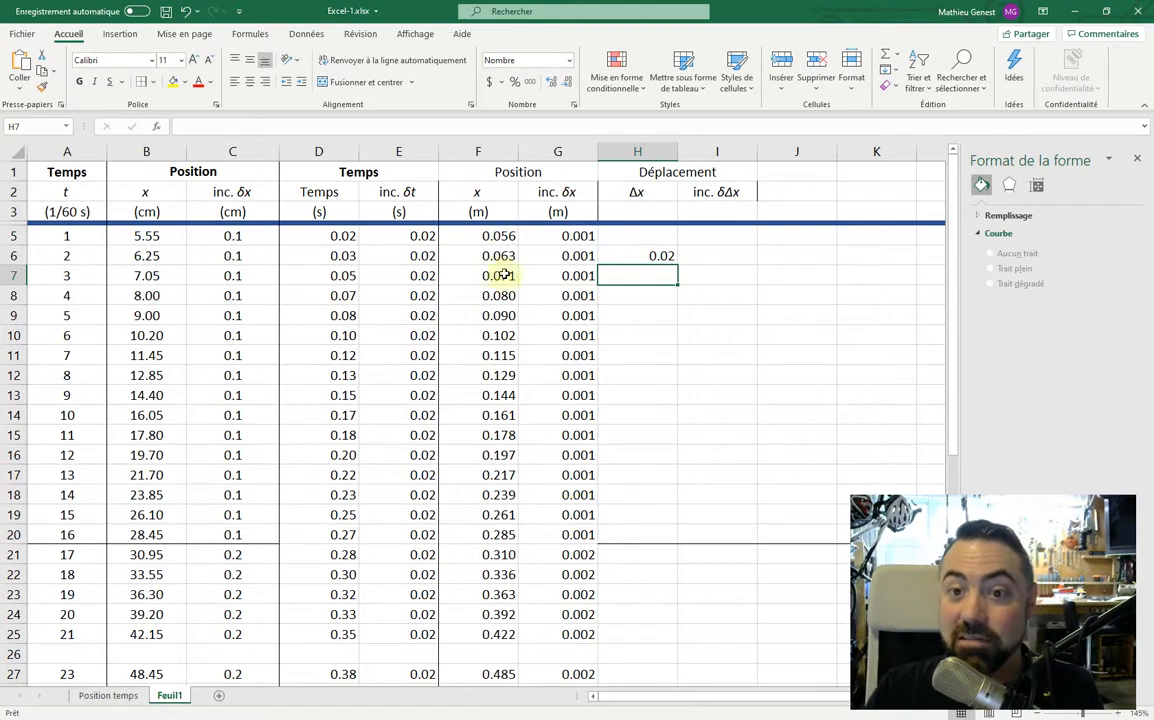
click(494, 239)
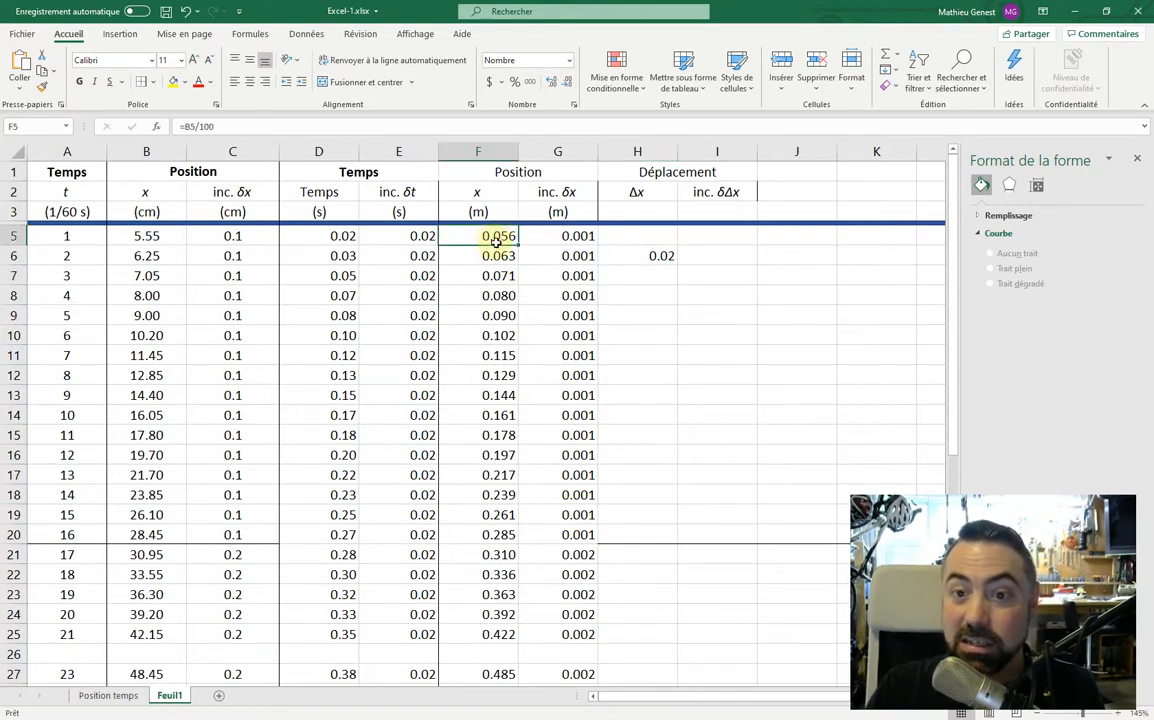
click(499, 276)
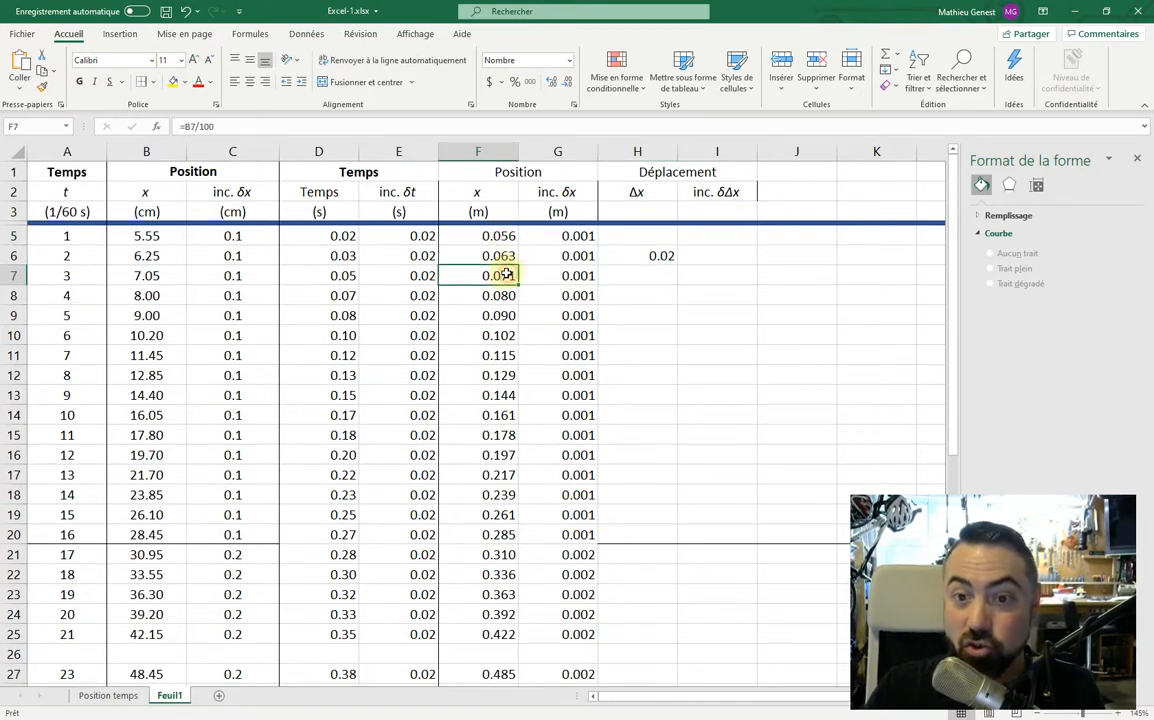
double_click(644, 254)
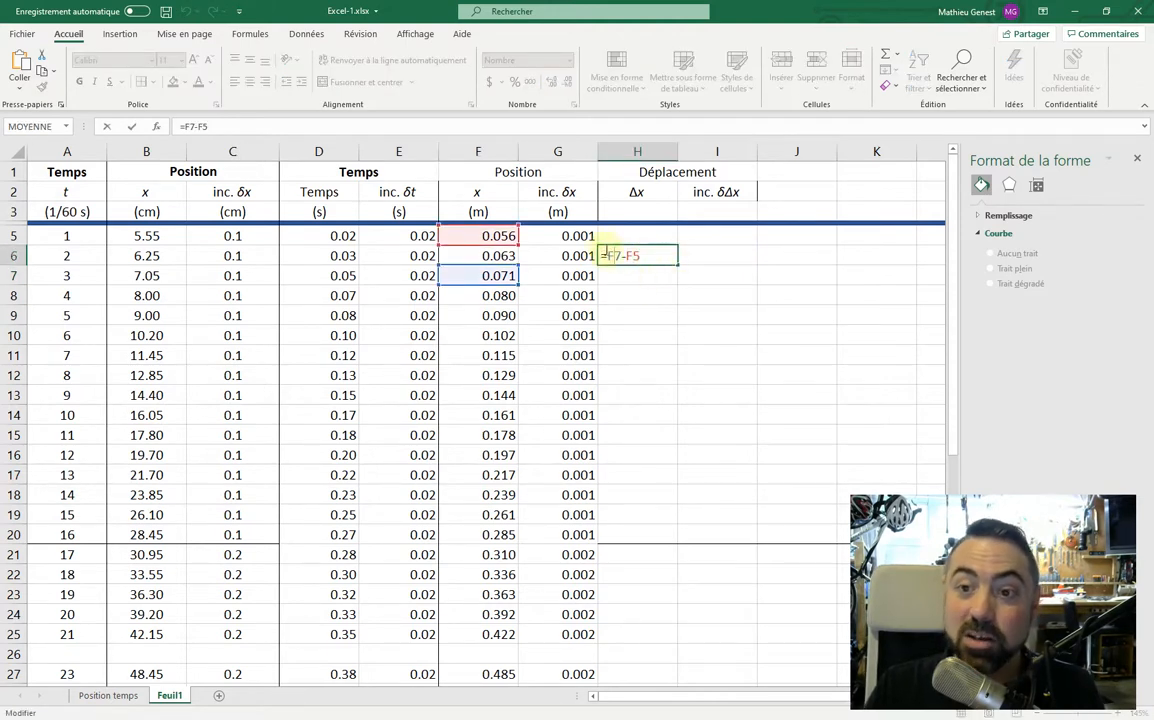
click(609, 255)
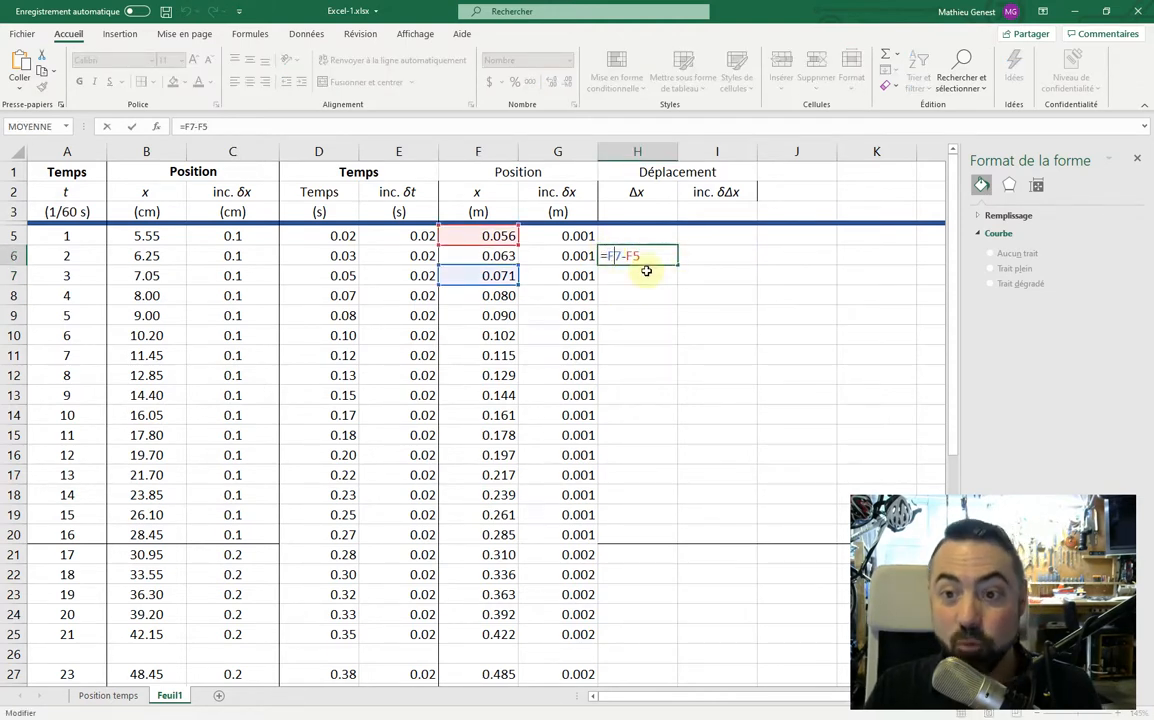
Enter =G7+G5 in I6 for the displacement's uncertainty.
click(715, 259)
double_click(716, 258)
text(=)
click(567, 276)
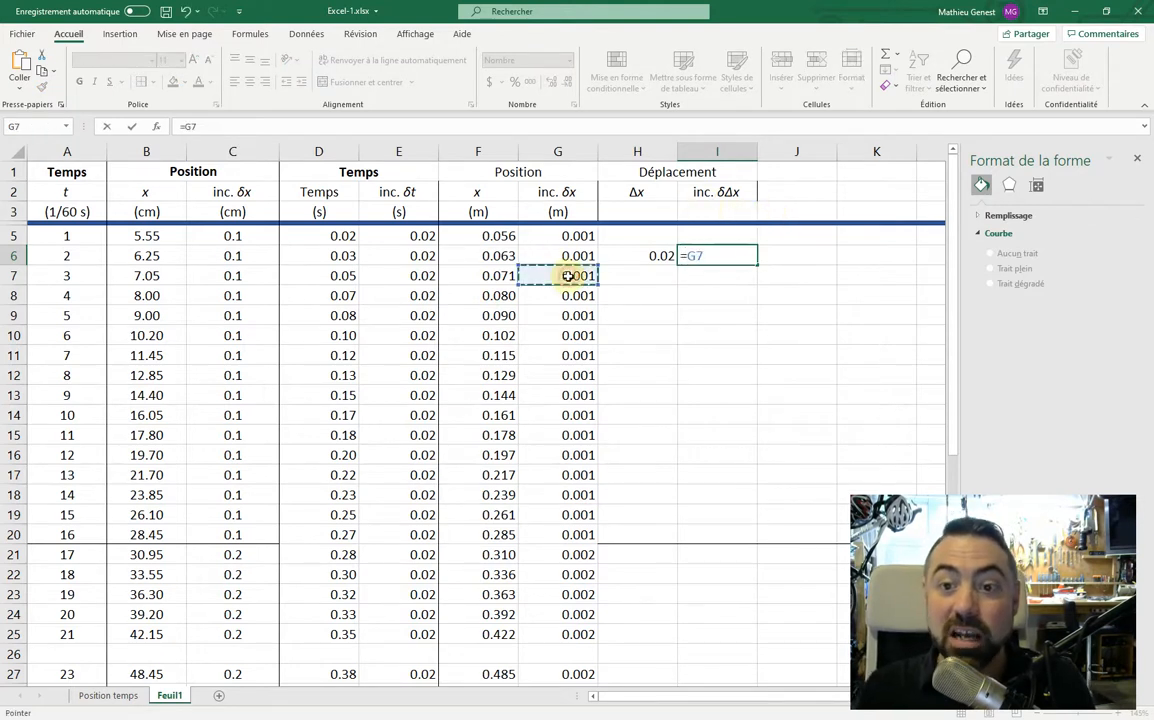
text(+)
click(584, 233)
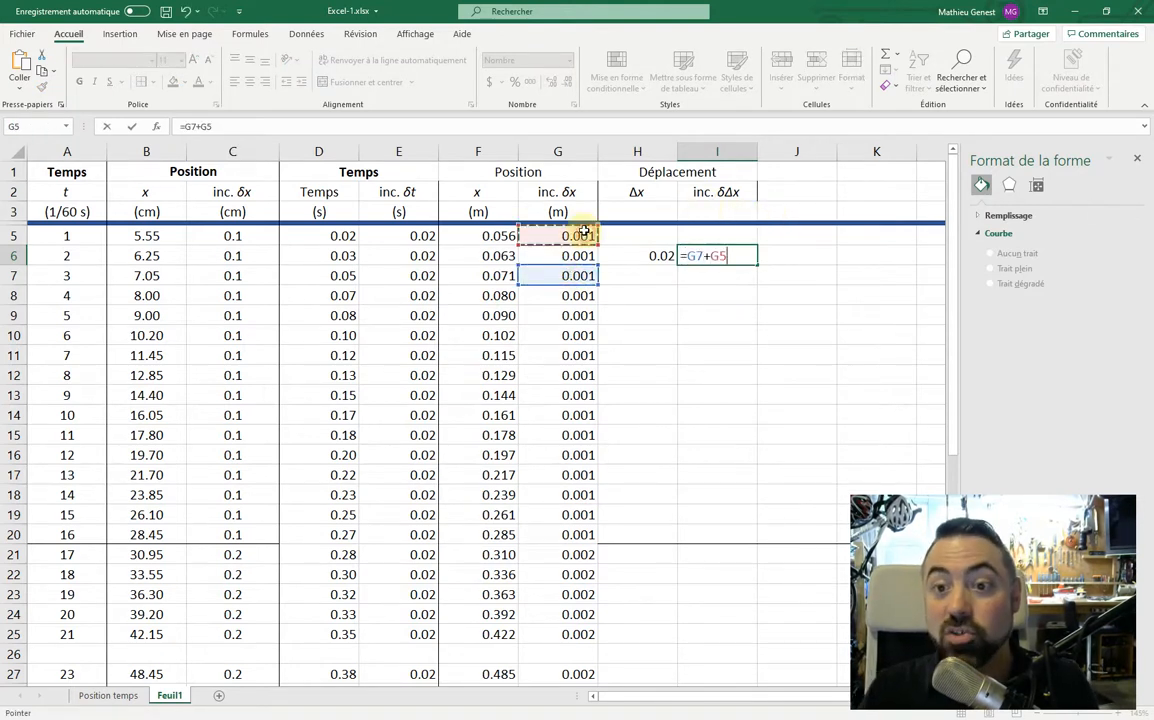
key(Return)
Fill the displacement and uncertainty formulas down to row 33, and shade H34:I34 and H5:I5 yellow.
drag(631, 257, 729, 494)
drag(640, 510, 720, 510)
click(172, 82)
scroll(626, 419, up, 4)
drag(646, 237, 714, 237)
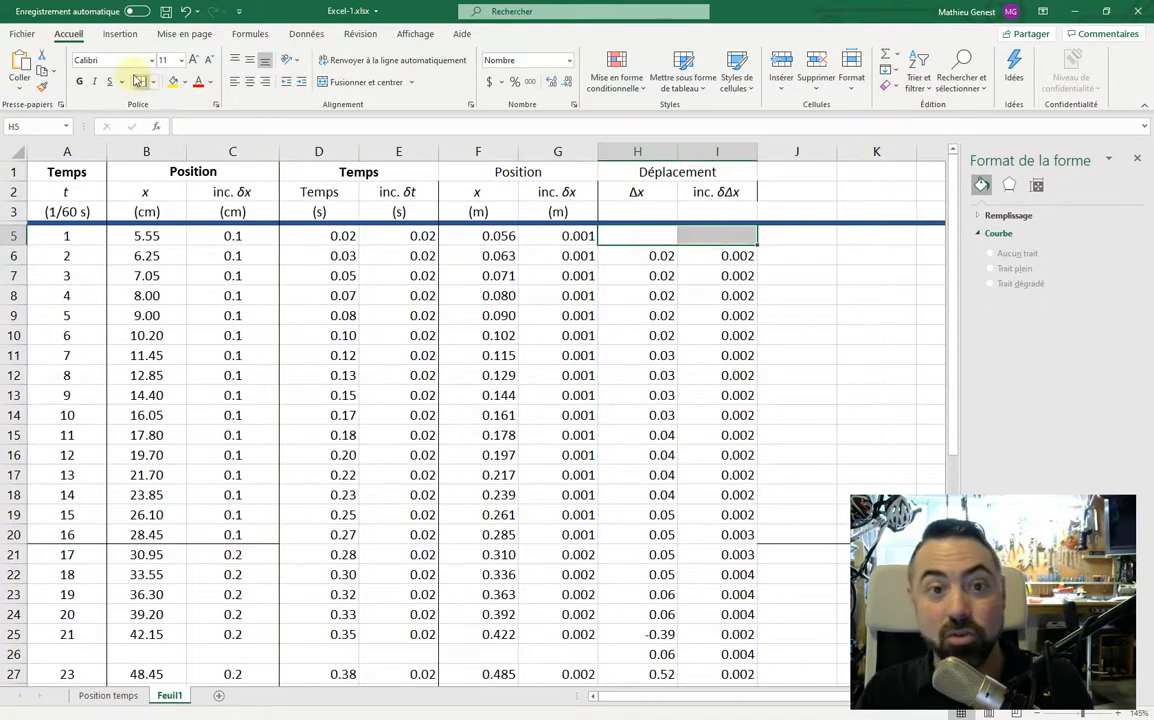
click(172, 82)
Try extending the formulas from H33:I33 into row 34, inspect the cells H34 refers to, and undo the fill.
scroll(738, 570, down, 5)
drag(660, 510, 760, 537)
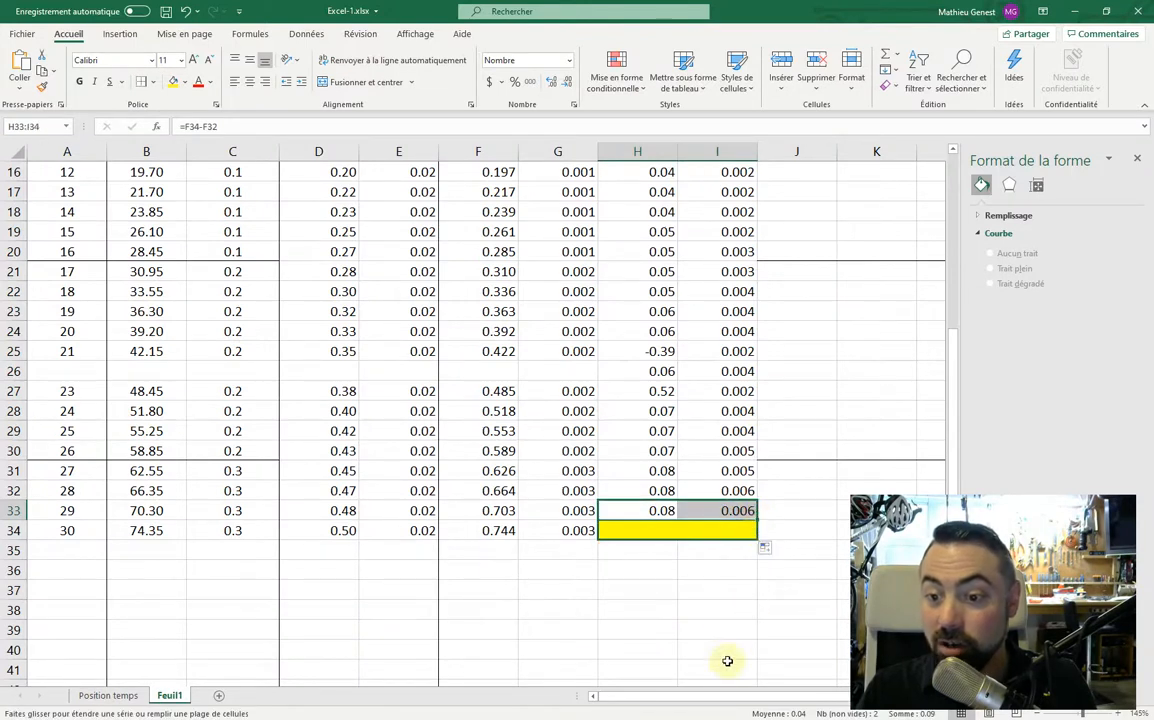
click(727, 613)
double_click(656, 534)
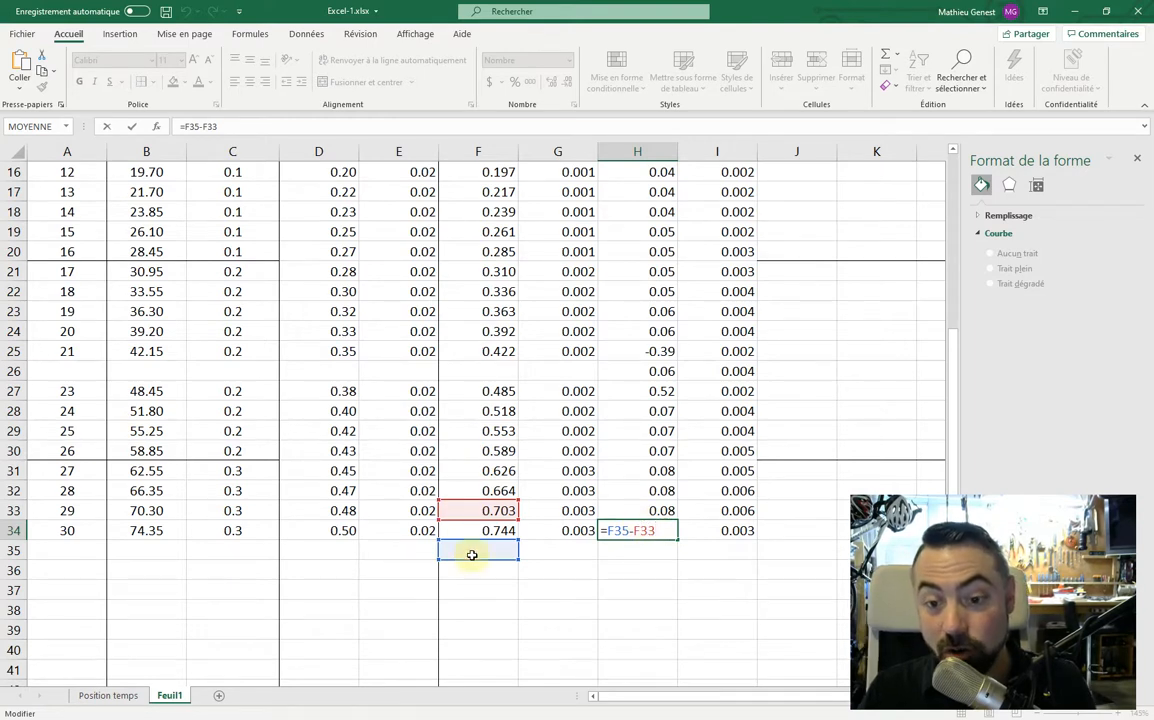
key(Return)
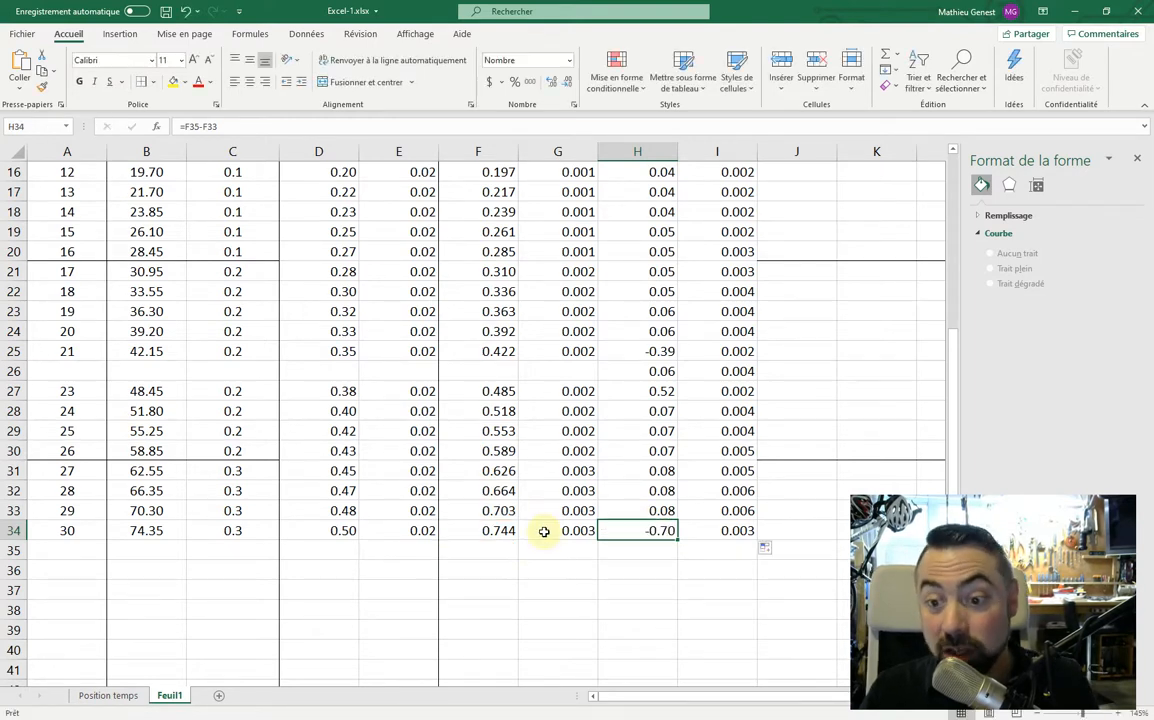
drag(636, 531, 691, 527)
key(ctrl+z)
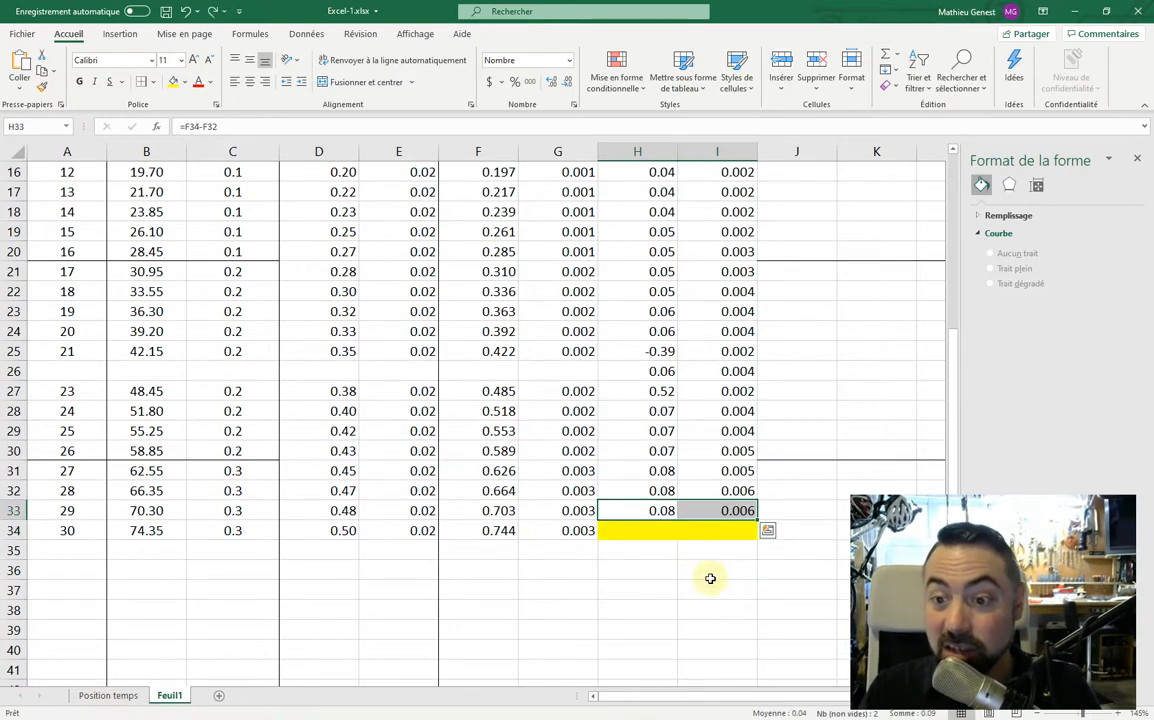
Inspect the formula in H25 and clear the displacement and uncertainty in H25:I25.
scroll(706, 391, up, 2)
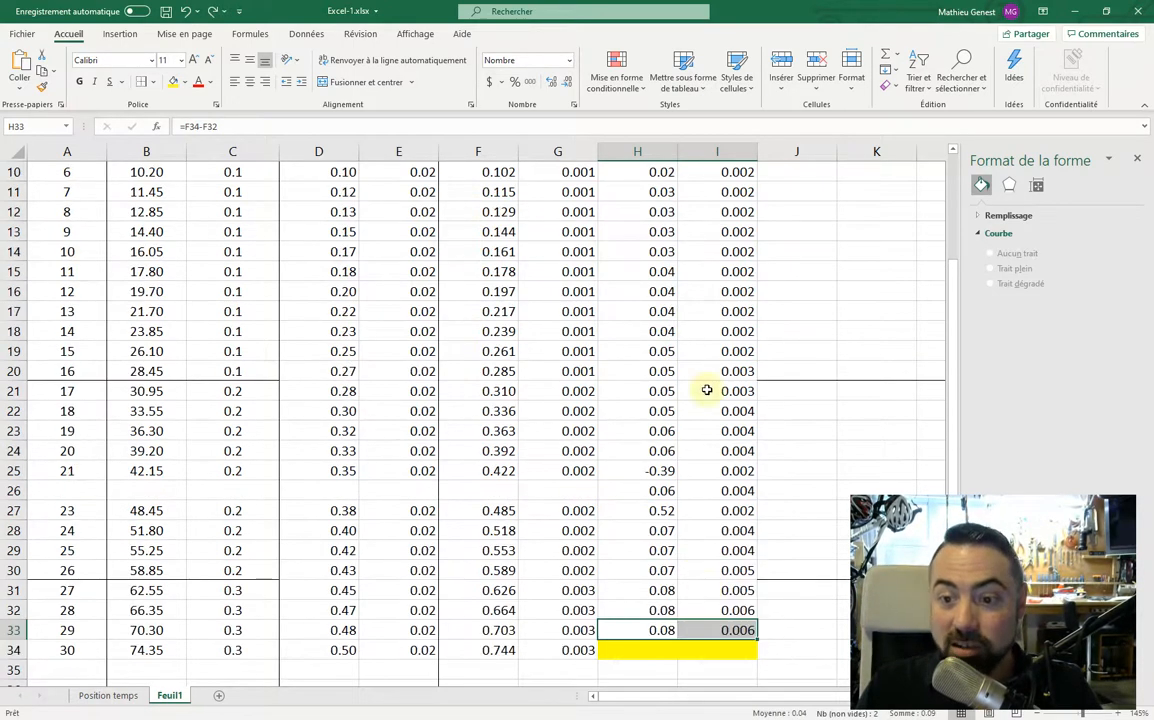
double_click(650, 471)
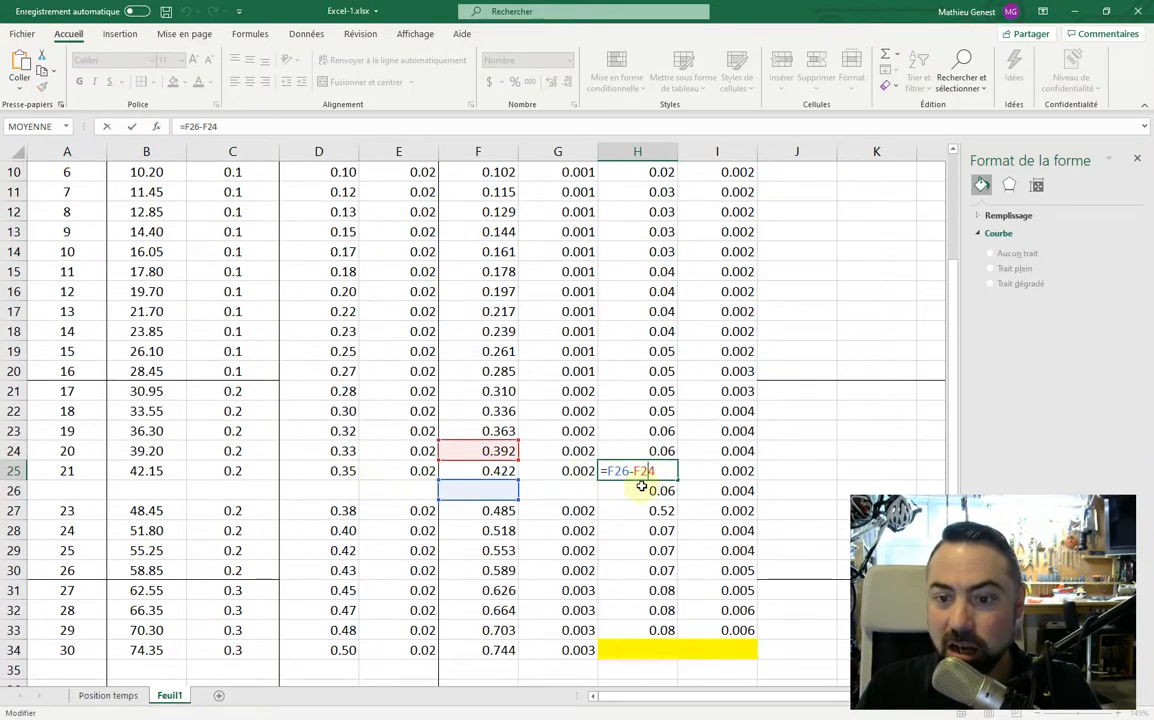
key(Escape)
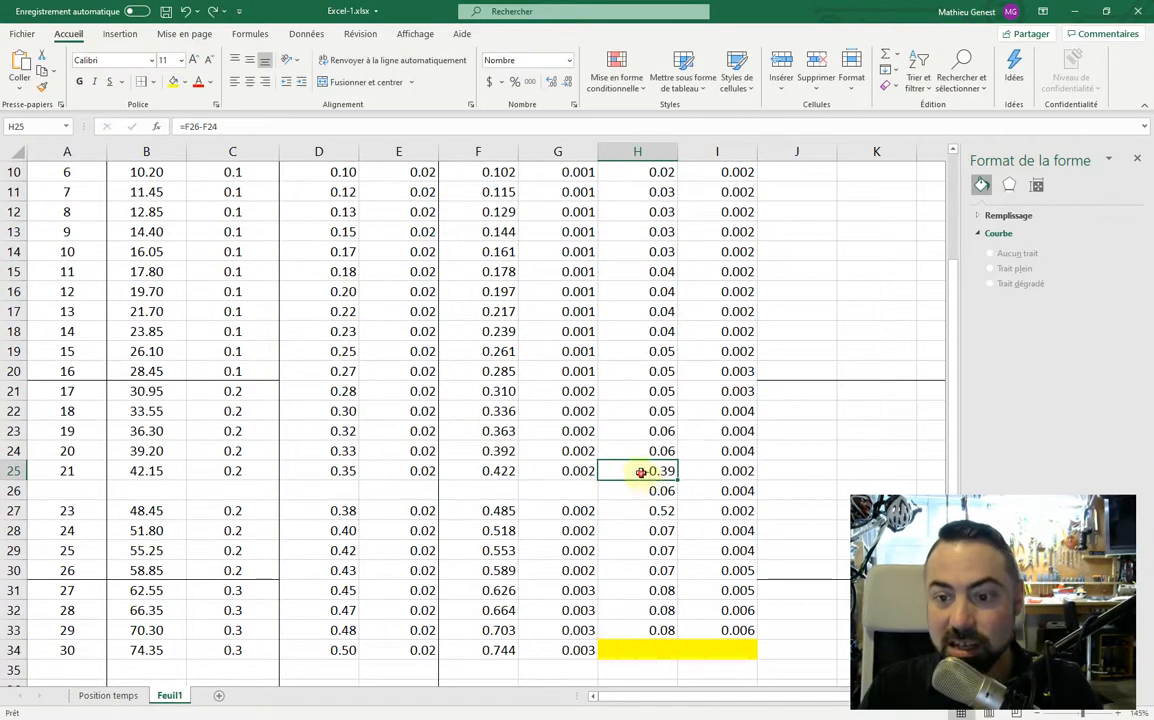
drag(639, 473, 712, 471)
key(Delete)
Inspect the displacement formulas in H26 and H27, and clear the displacement and uncertainty in H27:I27.
double_click(662, 489)
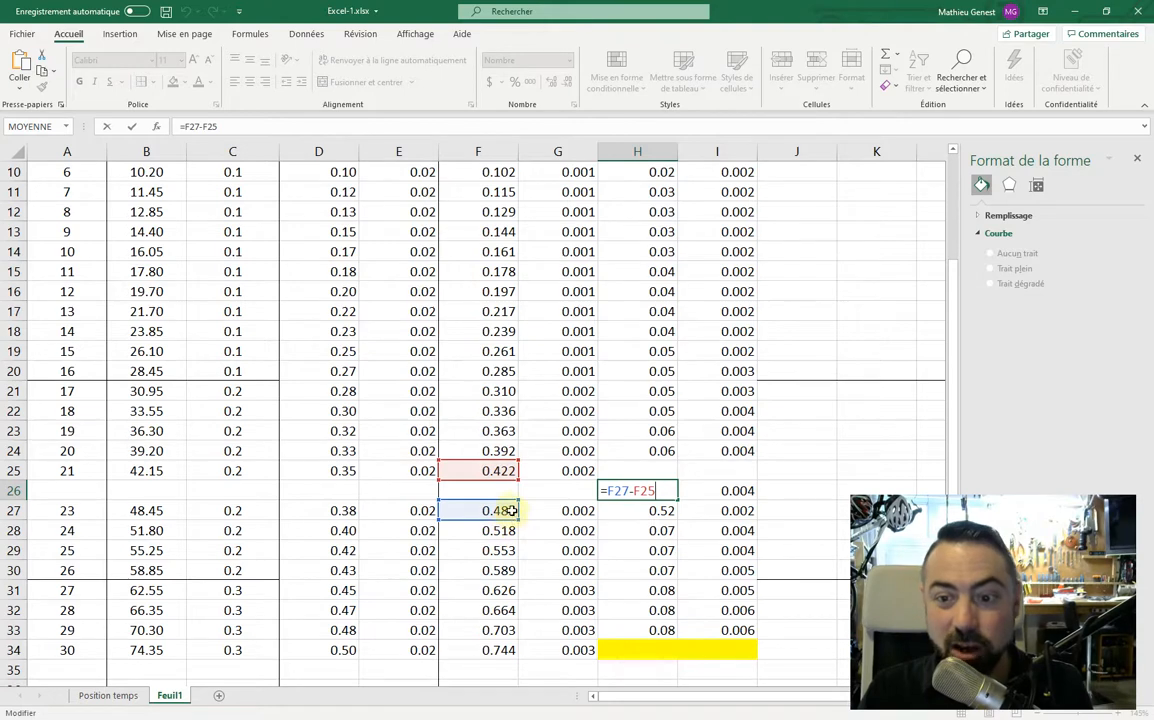
key(Return)
double_click(640, 510)
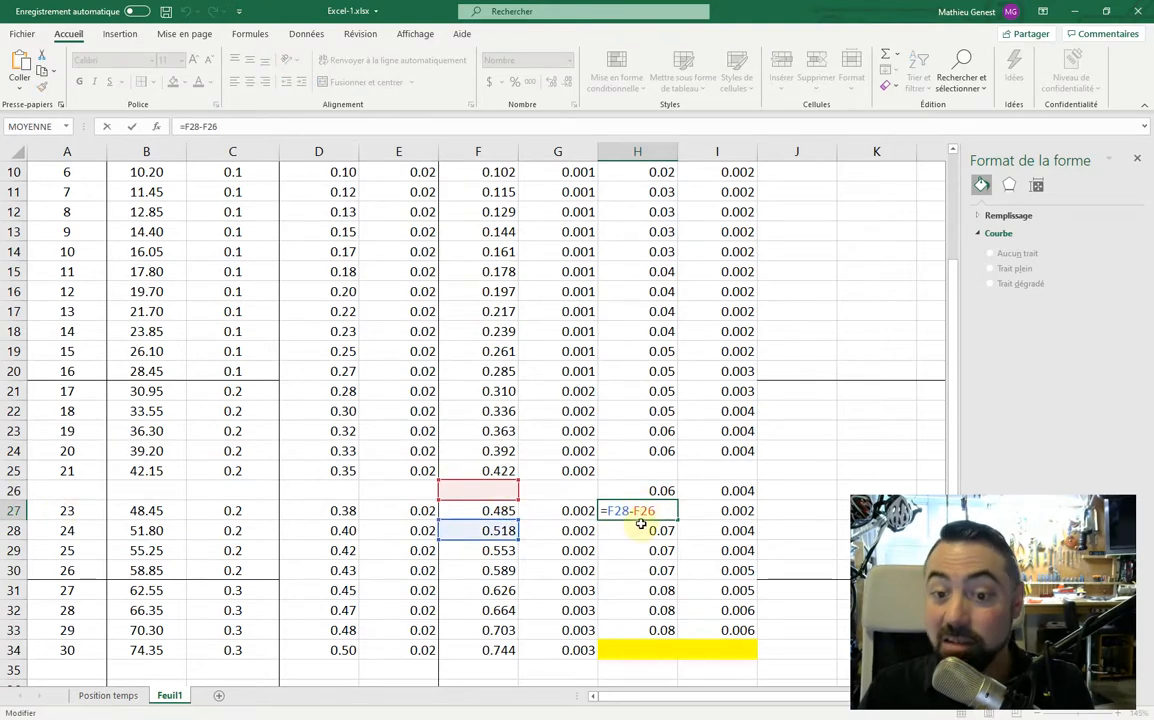
key(Escape)
drag(631, 513, 718, 512)
key(Delete)
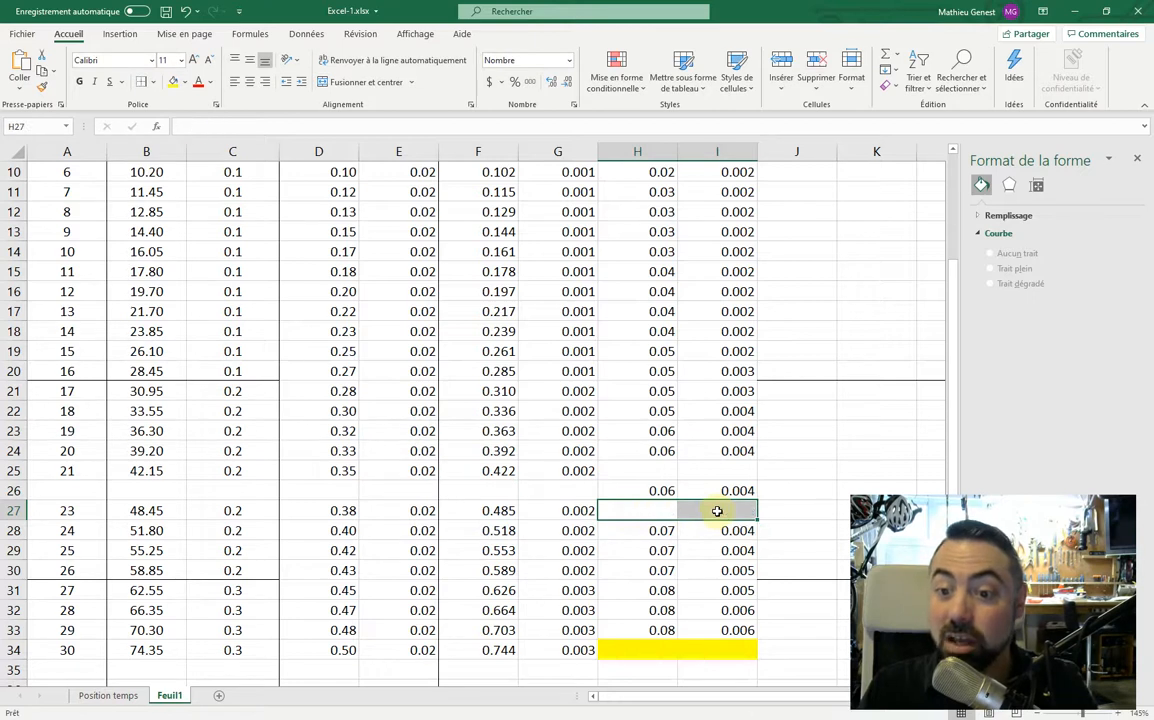
click(13, 490)
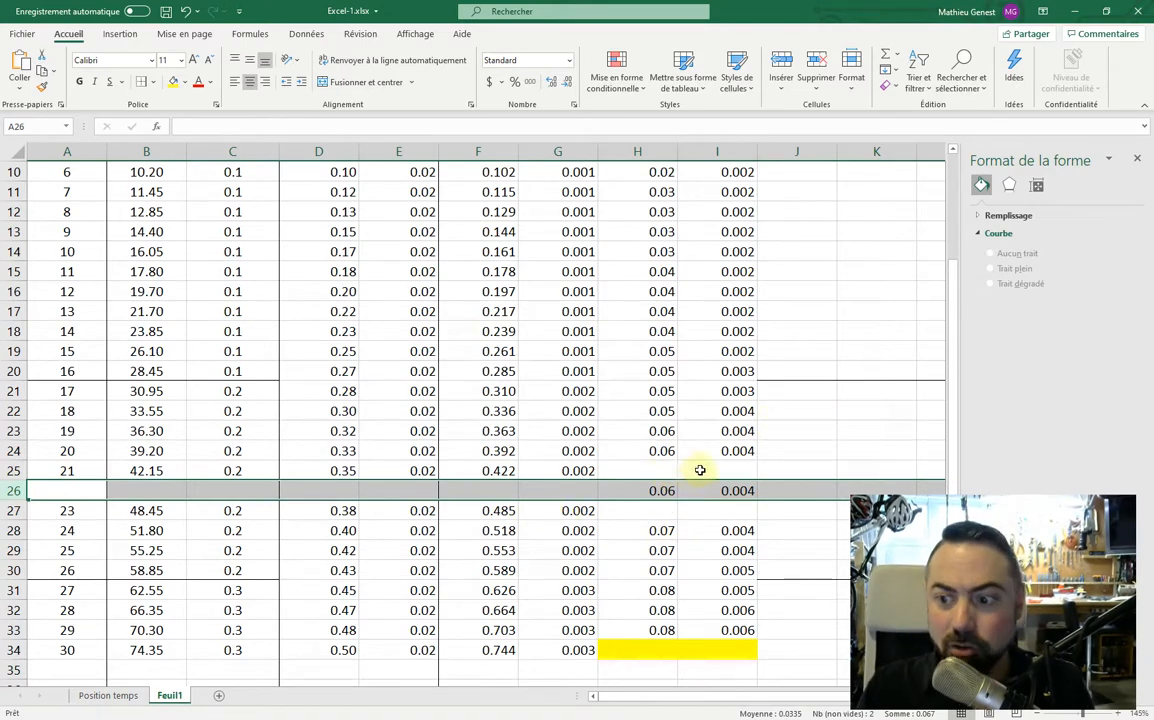
Enter the heading Vitesse in J1 and the symbol v in J2.
scroll(690, 475, up, 3)
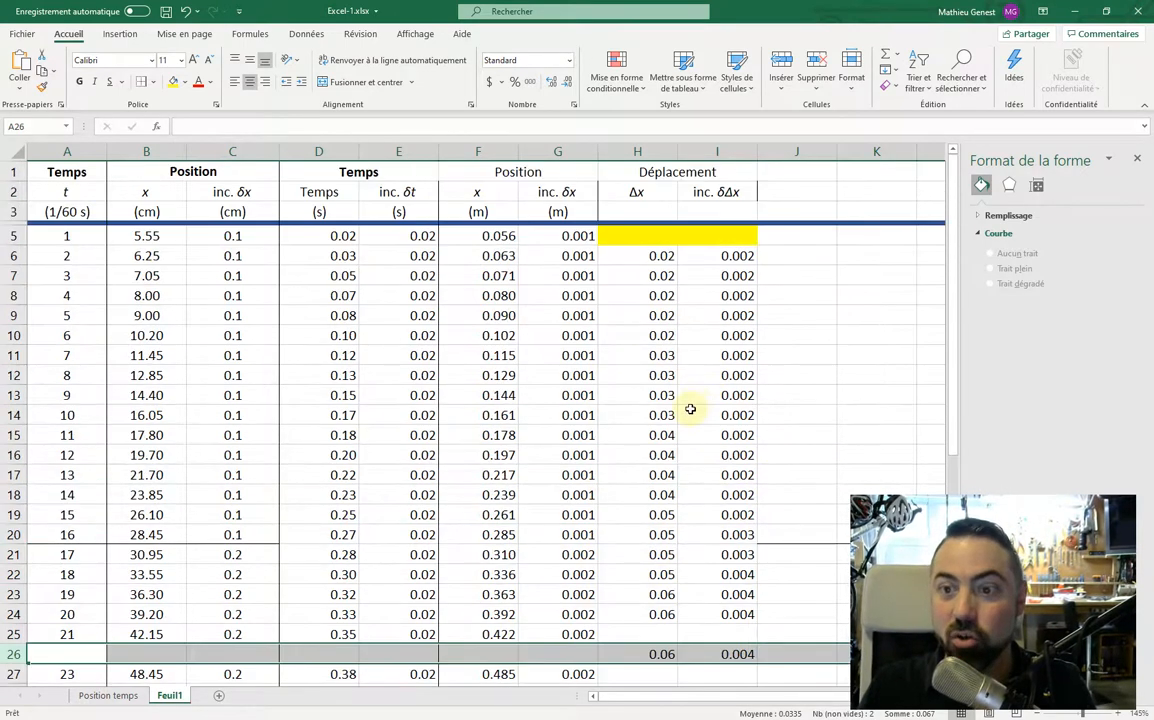
scroll(693, 465, down, 6)
scroll(720, 400, up, 6)
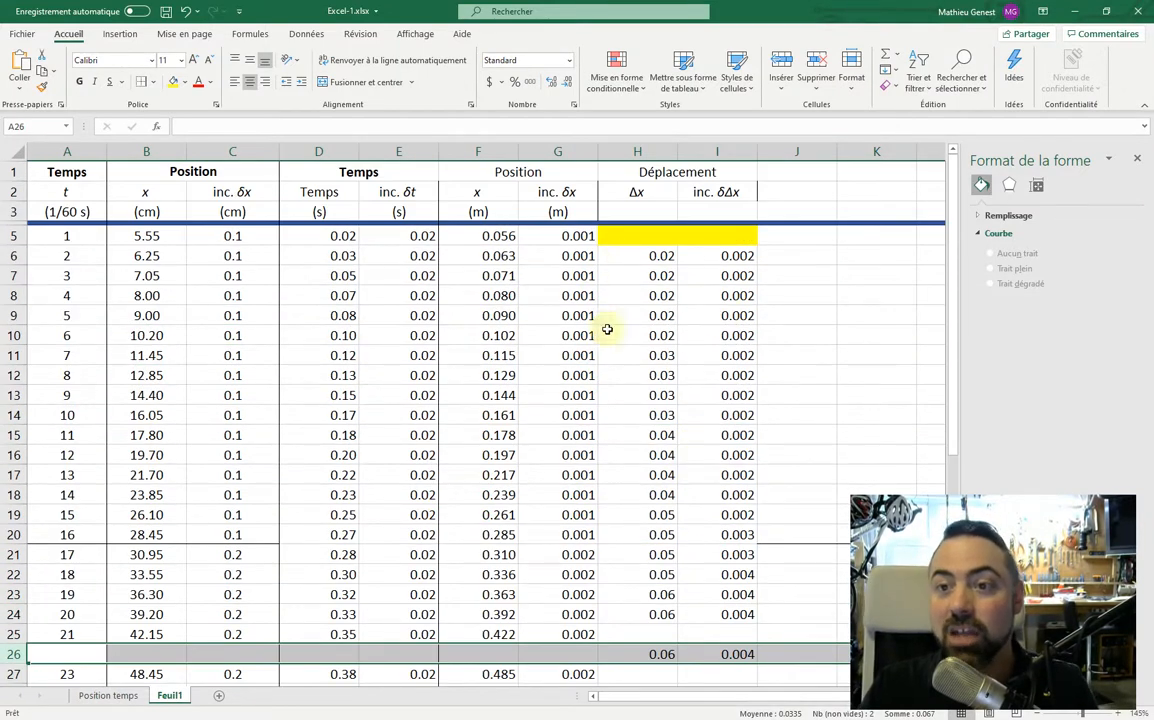
click(803, 172)
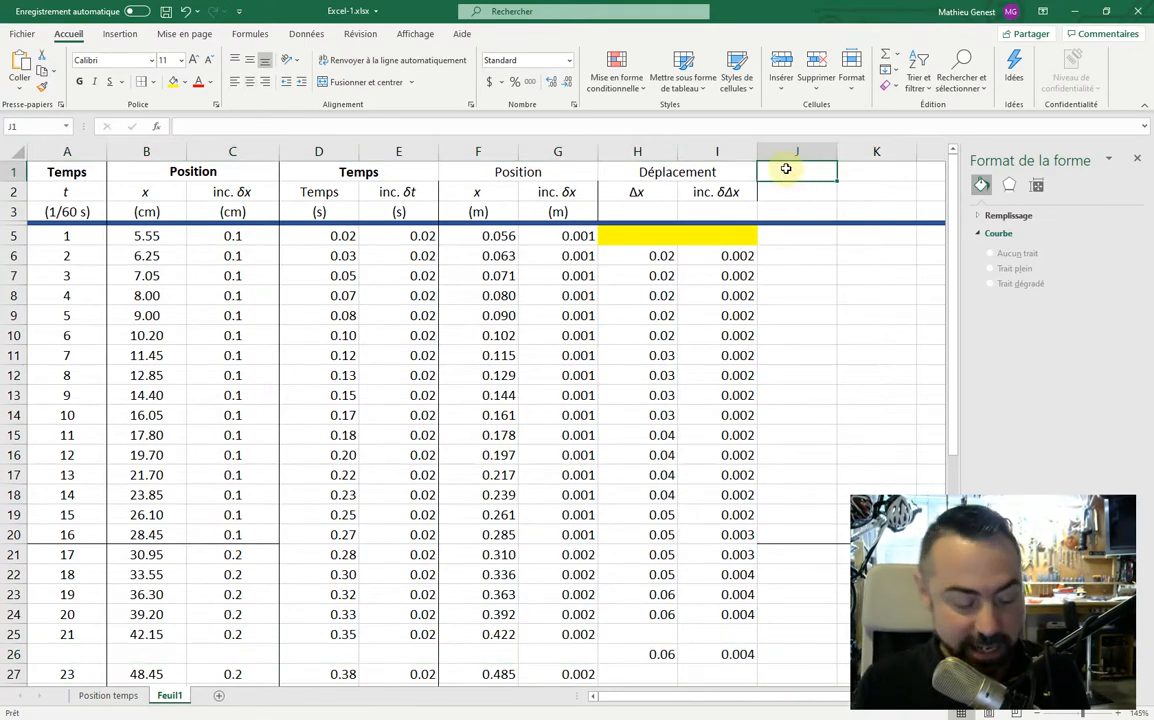
text(Viyt)
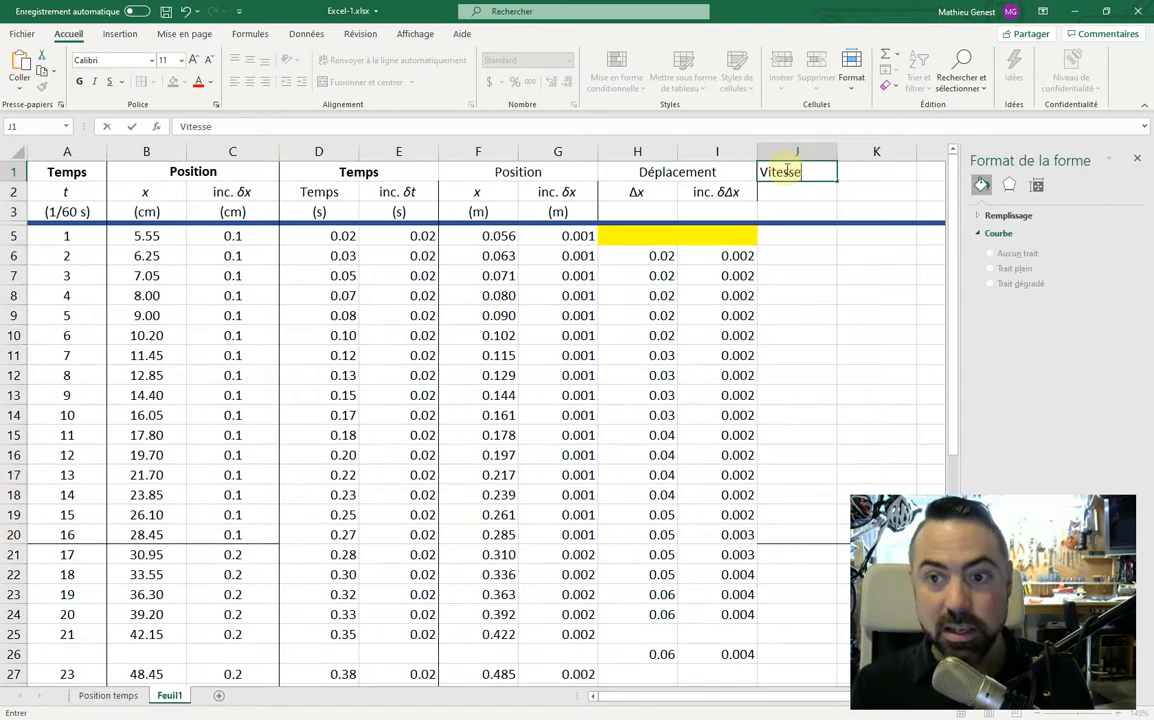
text(sse)
key(Return)
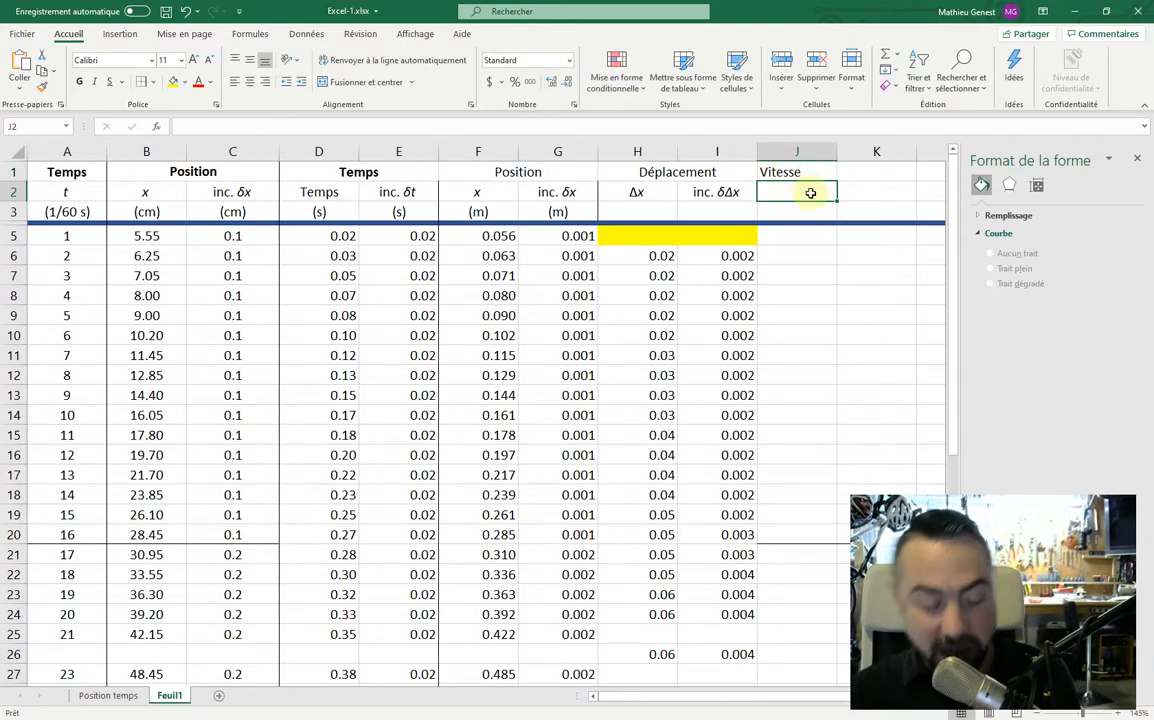
text(vitesse)
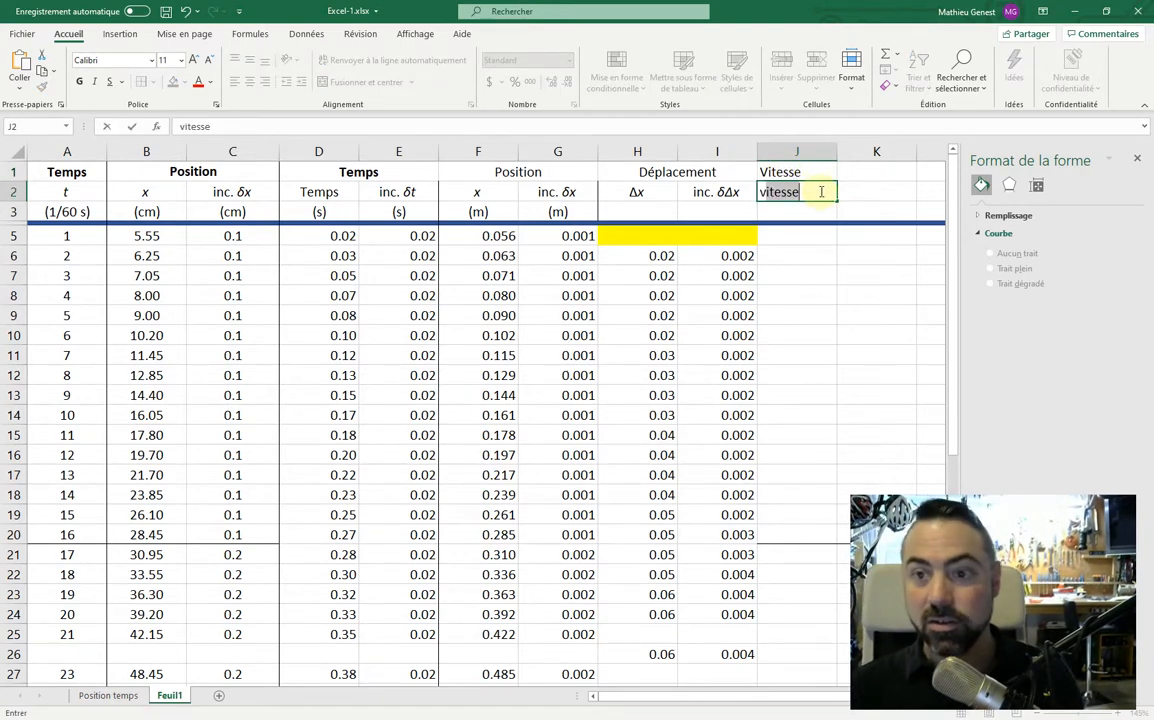
key(Delete)
key(Return)
Copy the uncertainty heading from I2 to K2 and change it to inc. δv.
click(712, 192)
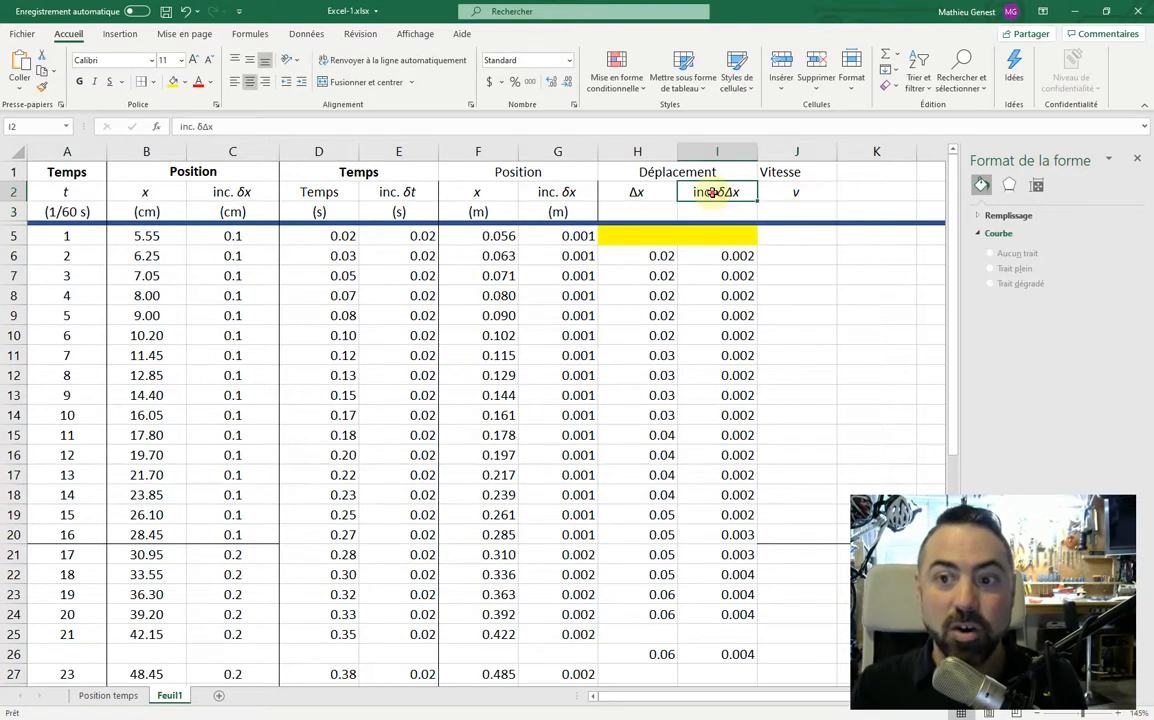
double_click(712, 192)
drag(690, 192, 776, 192)
key(ctrl+c)
click(876, 190)
key(ctrl+v)
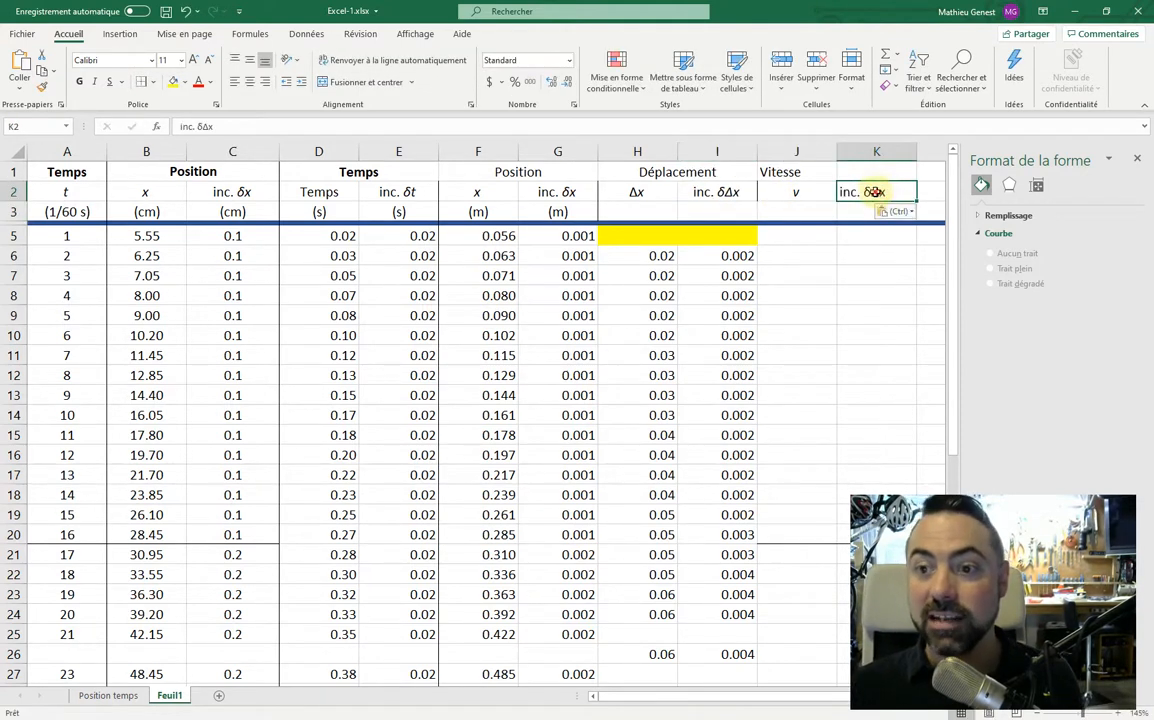
double_click(880, 192)
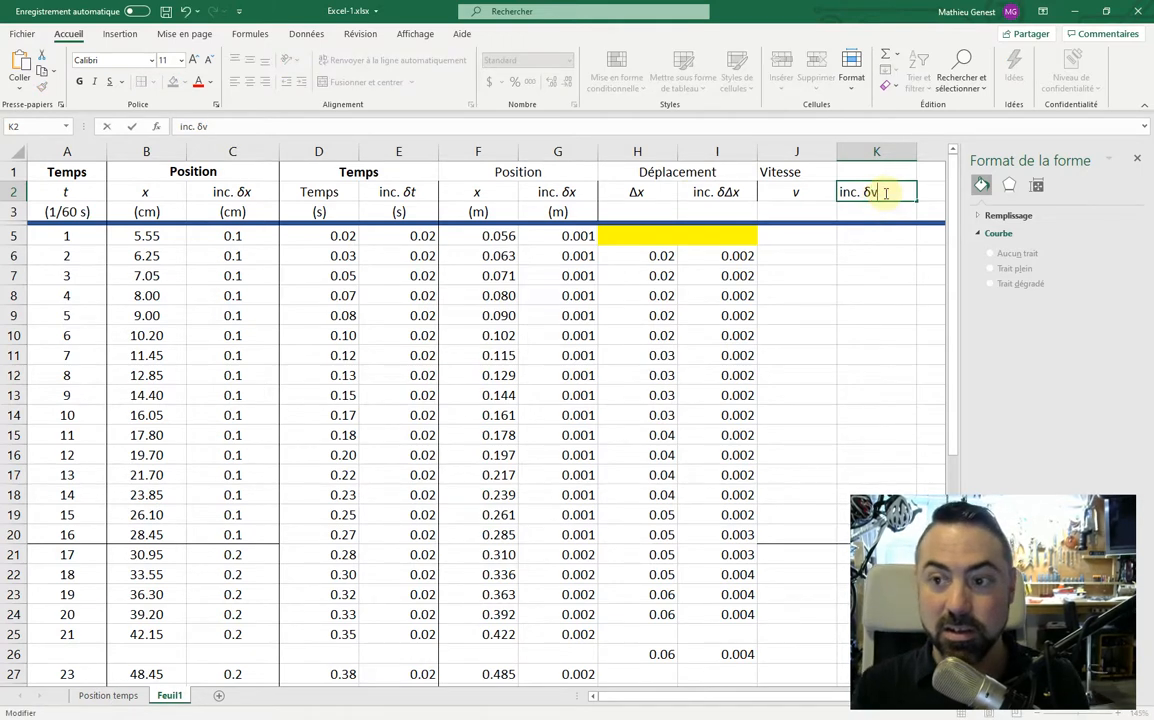
text(v)
key(Return)
Merge and centre the Vitesse heading across J1:K1.
drag(811, 172, 857, 172)
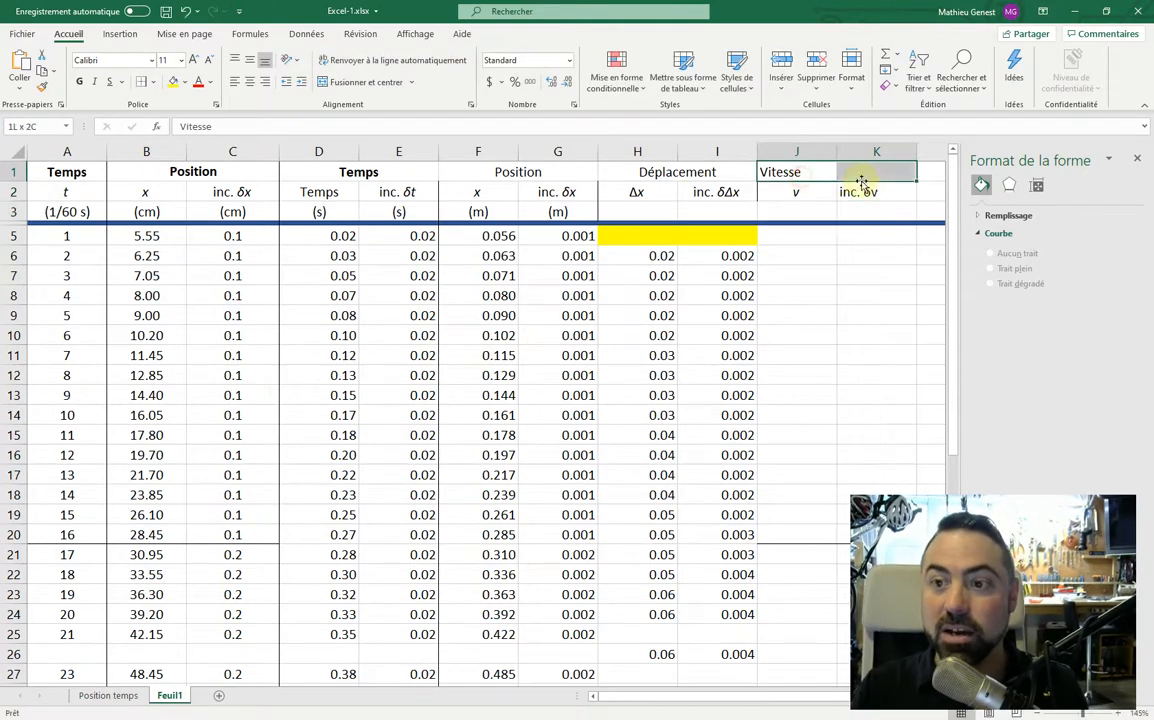
click(344, 86)
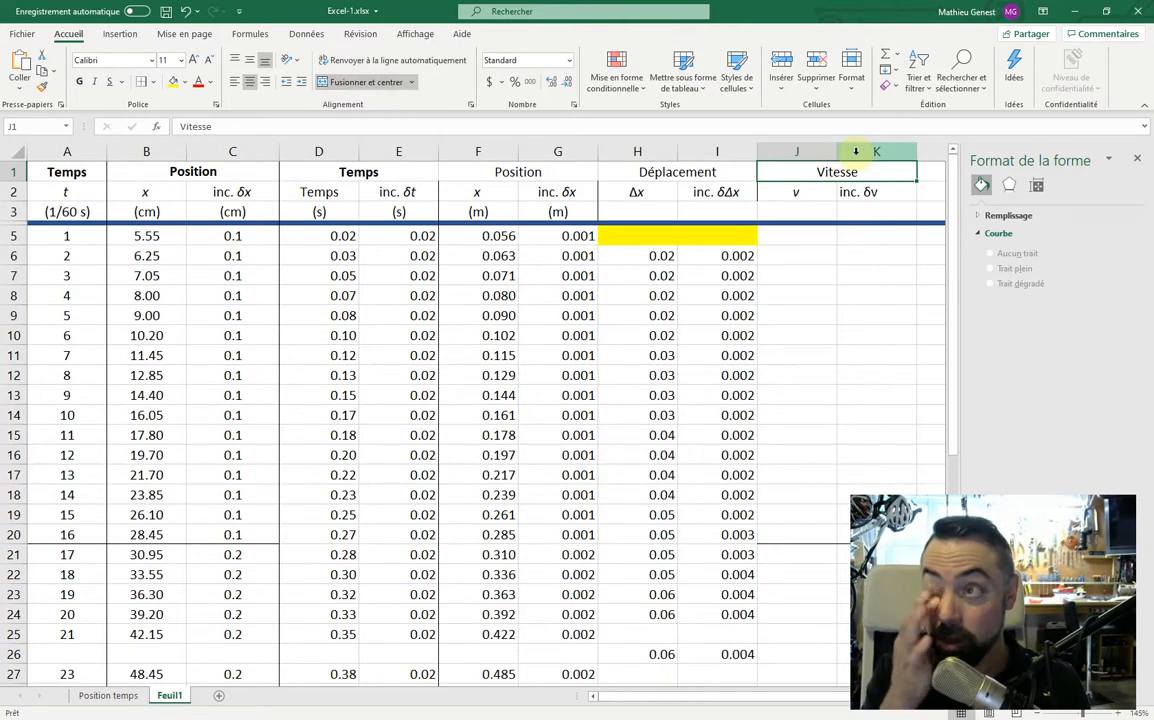
click(795, 254)
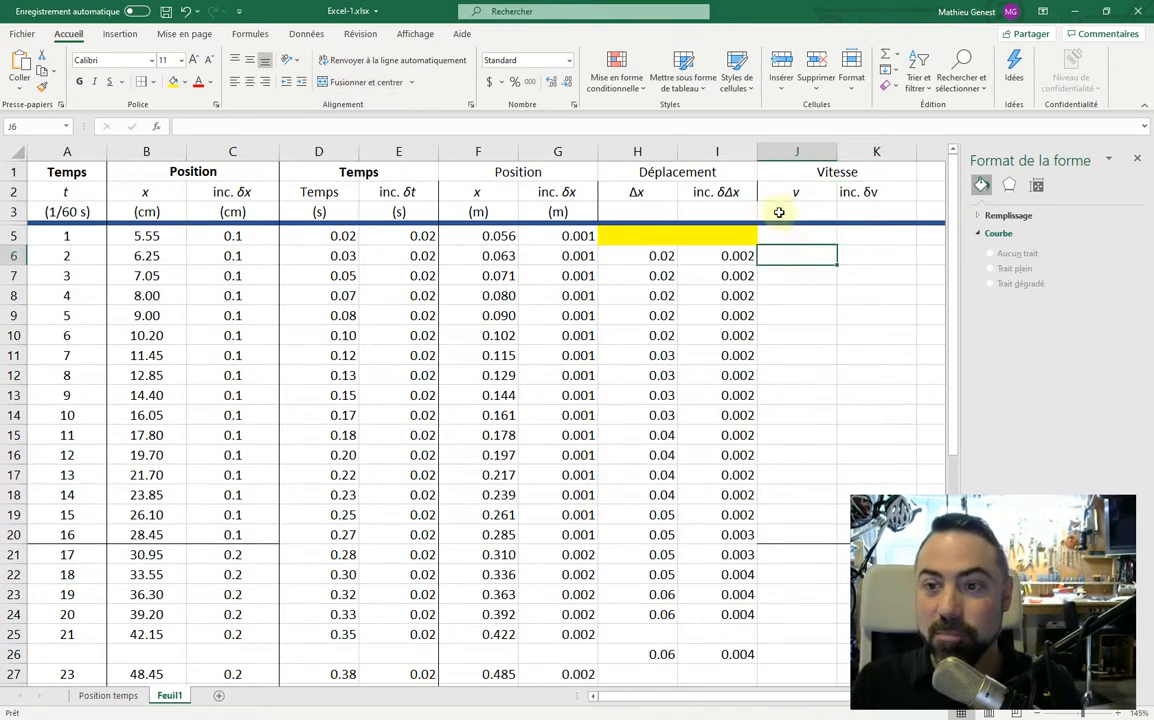
Copy the (m) units from F3:G3 into H3:I3 under the displacement headings.
double_click(629, 217)
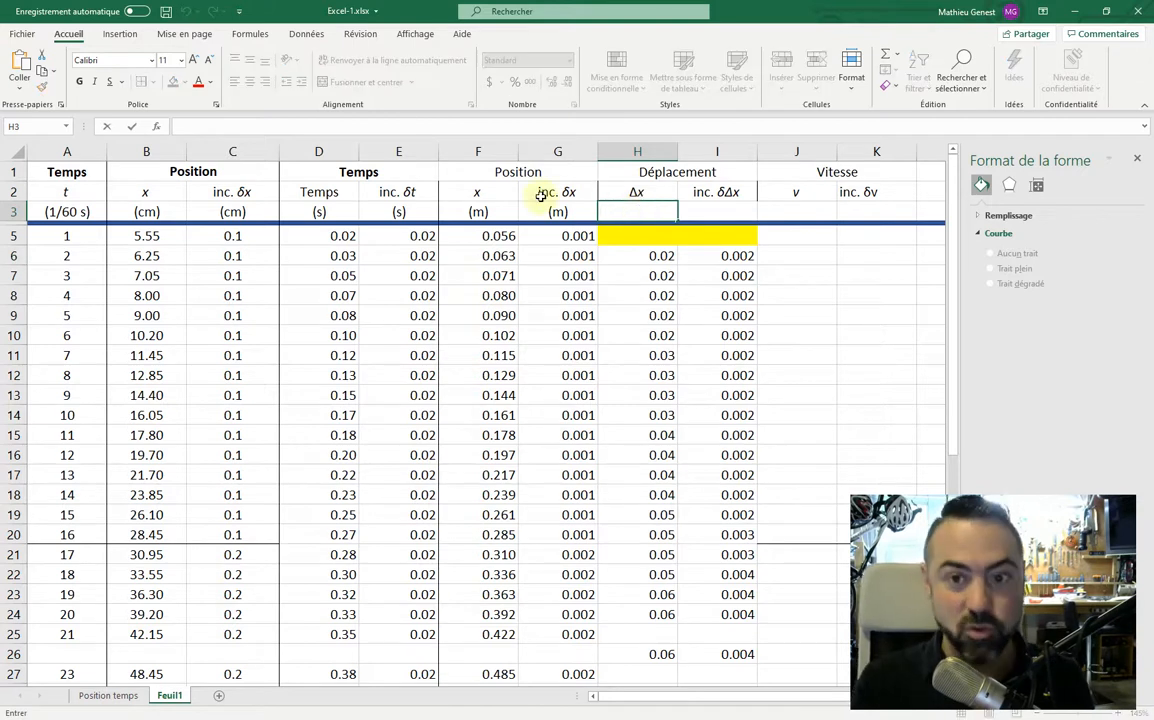
drag(484, 212, 548, 210)
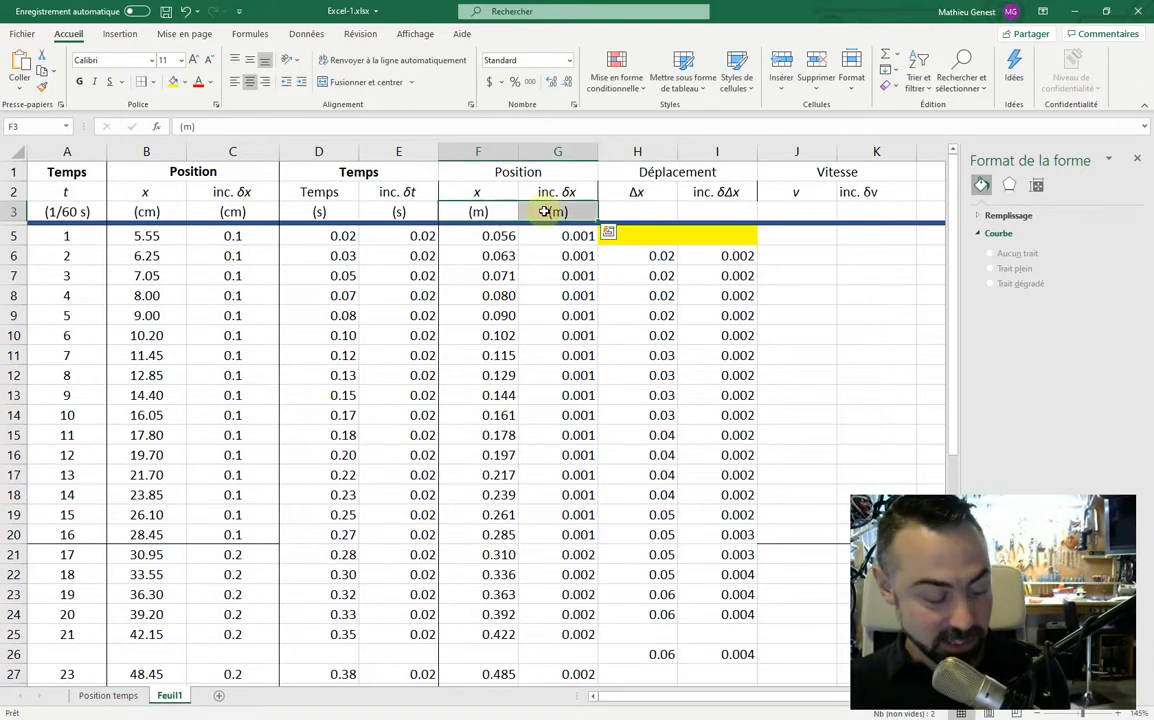
key(ctrl+c)
click(640, 212)
key(ctrl+v)
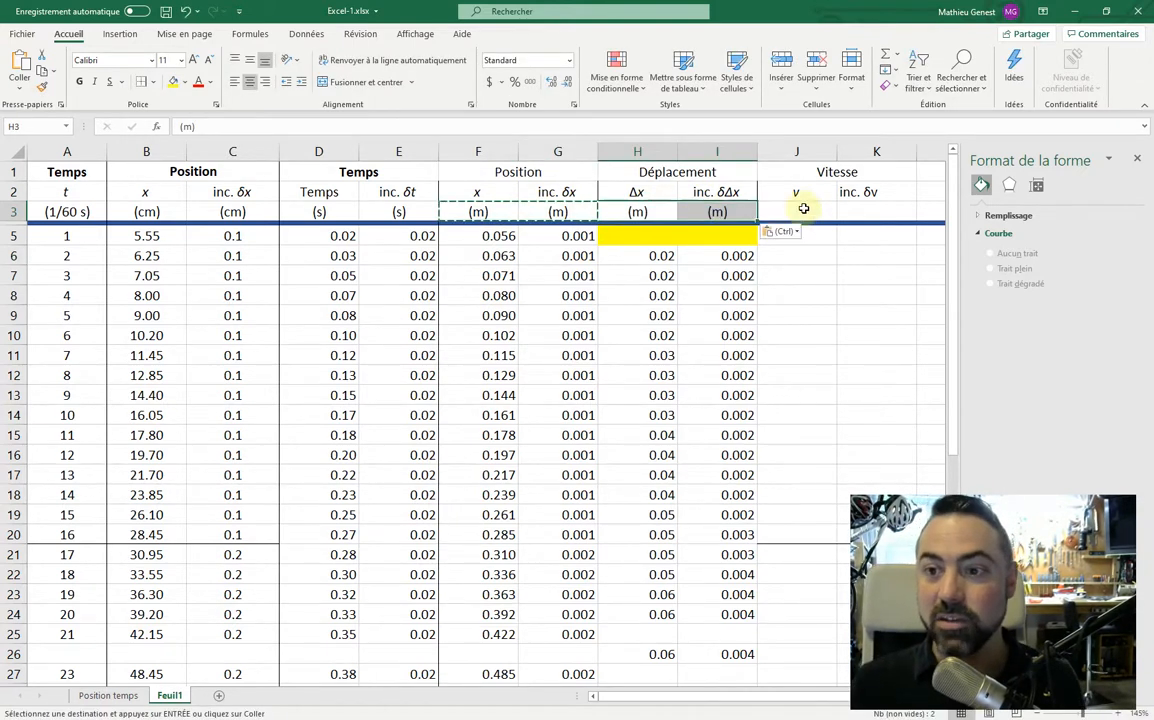
drag(805, 211, 875, 211)
key(ctrl+d)
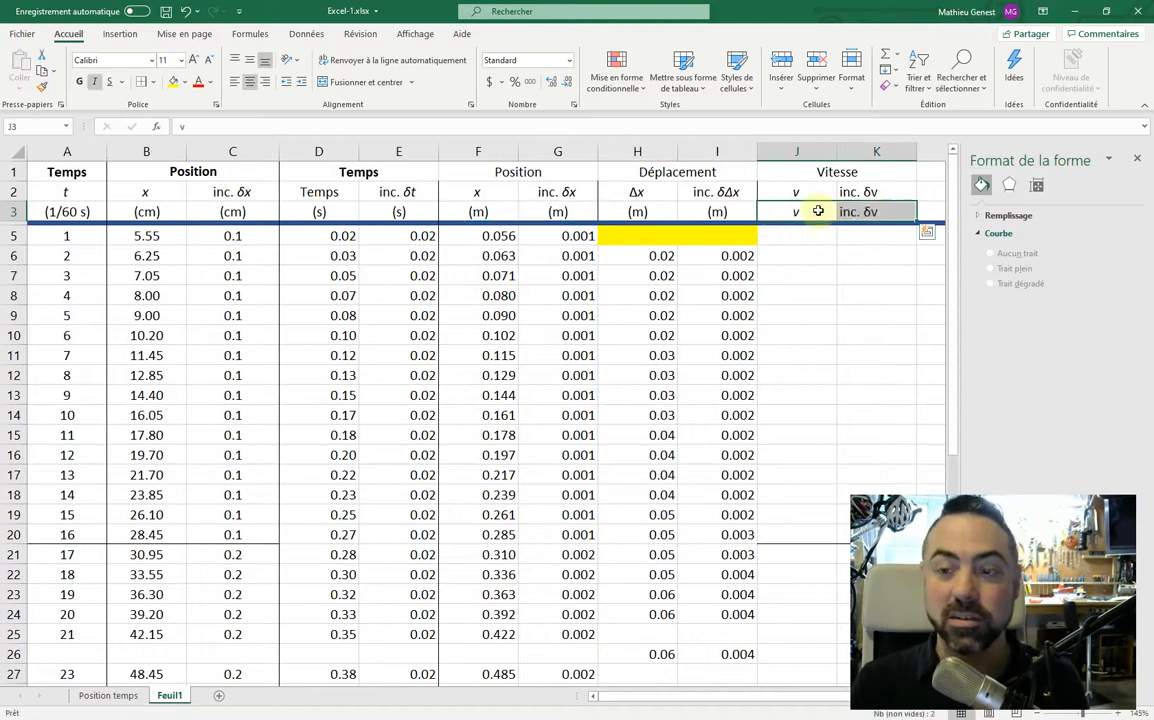
key(ctrl+z)
Copy the units from H3:I3 into J3:K3 and change both to (m/s).
drag(639, 211, 755, 209)
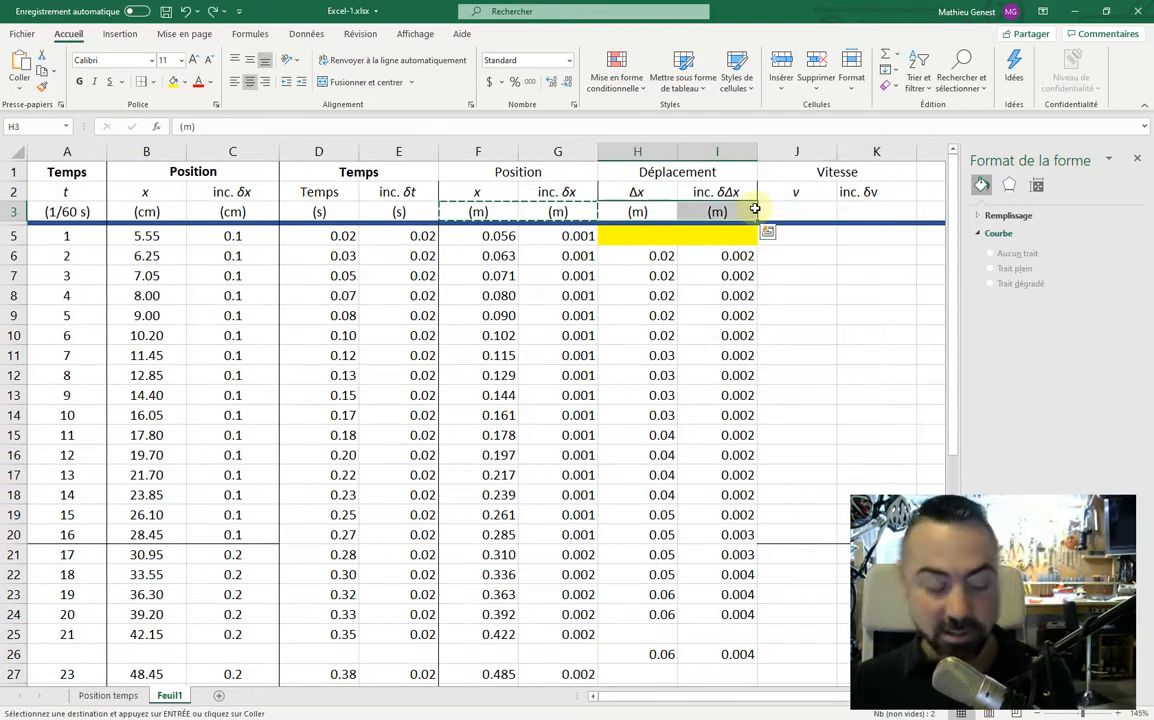
key(ctrl+c)
click(800, 212)
key(ctrl+v)
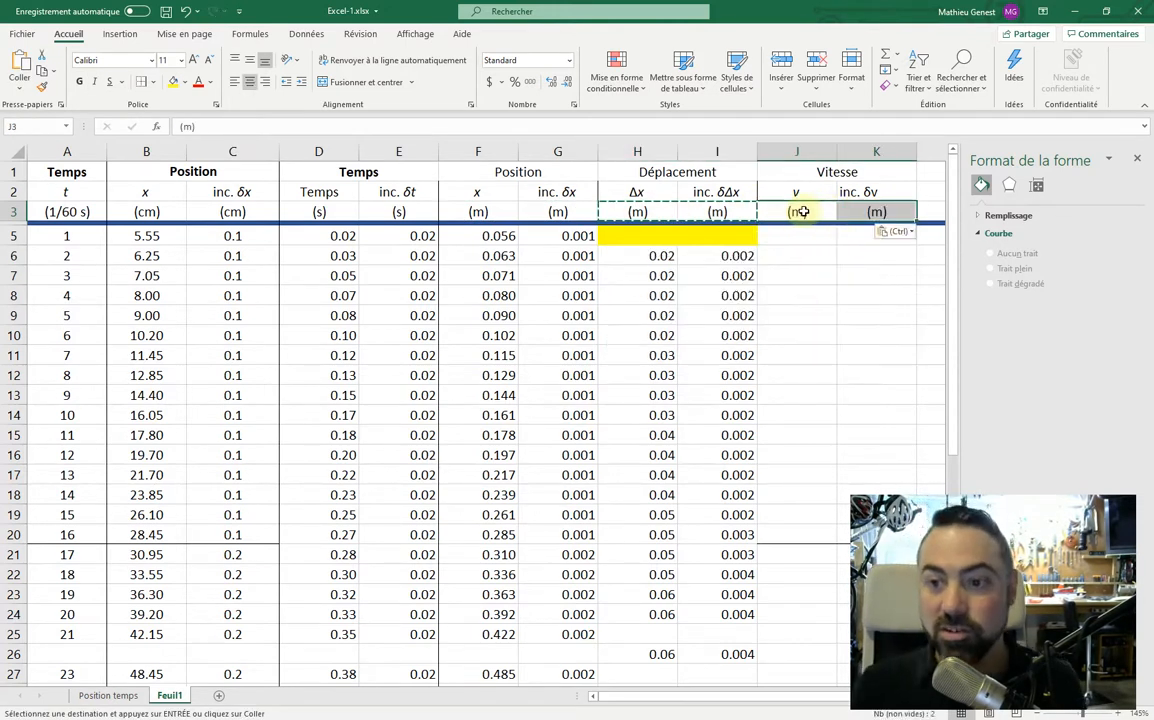
double_click(803, 212)
text(/s)
key(Return)
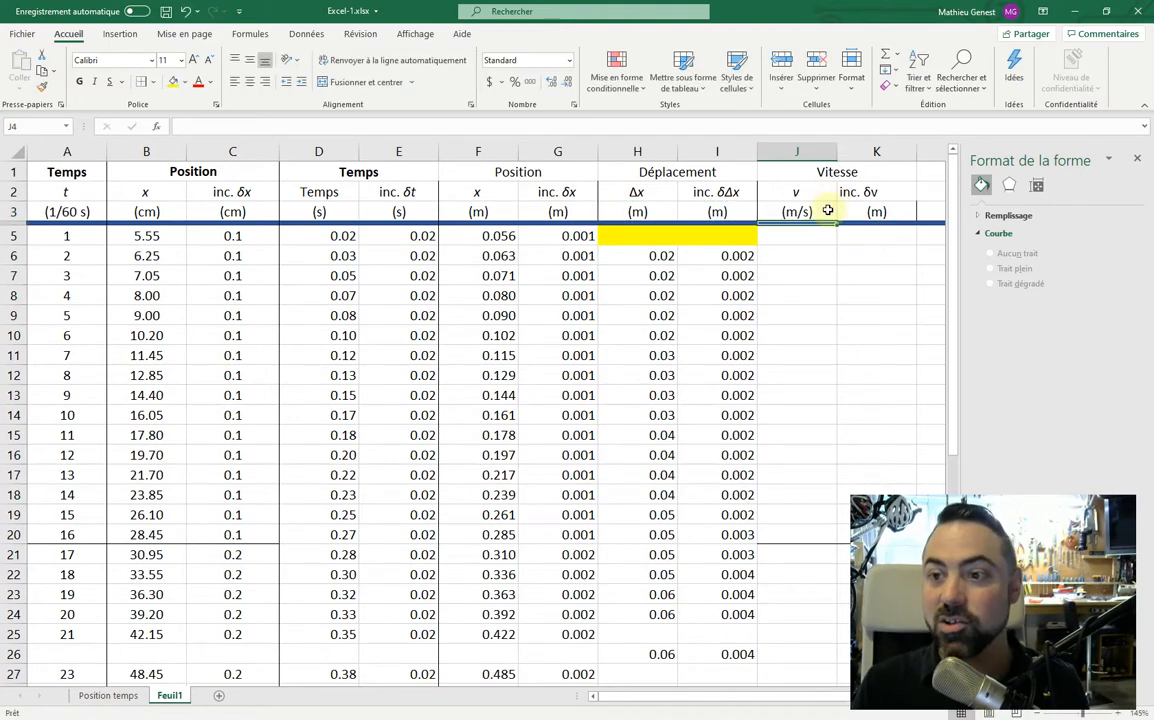
click(862, 210)
double_click(865, 210)
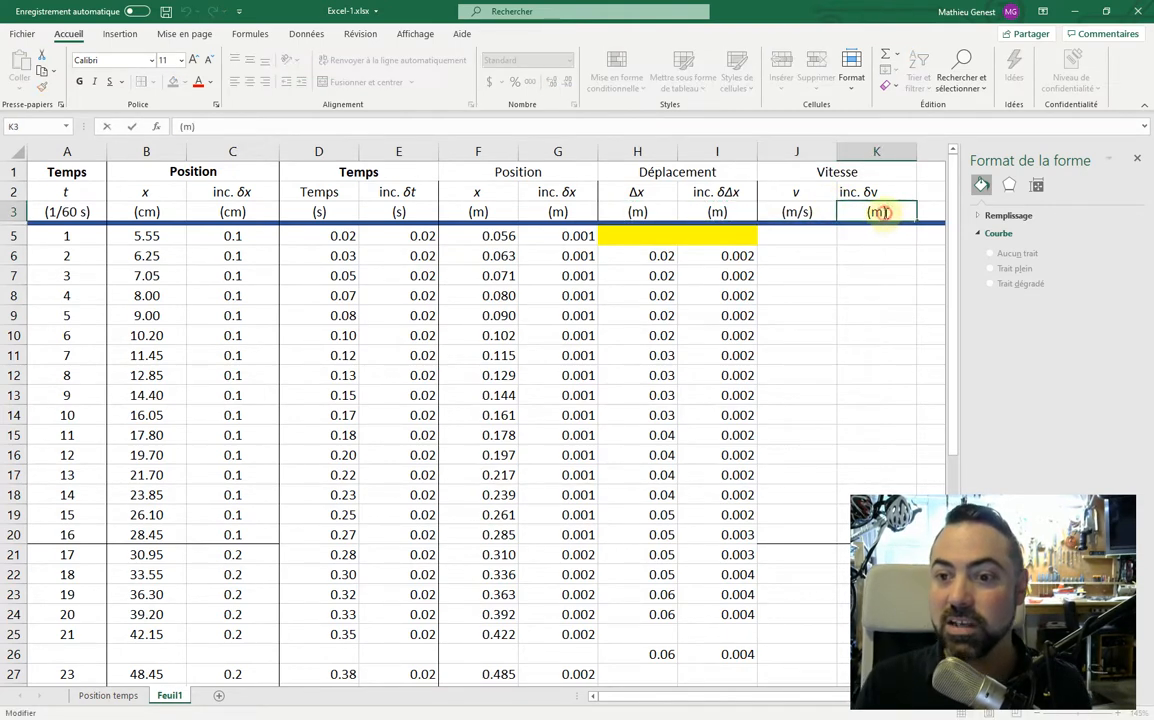
text(/s)
key(Return)
click(799, 255)
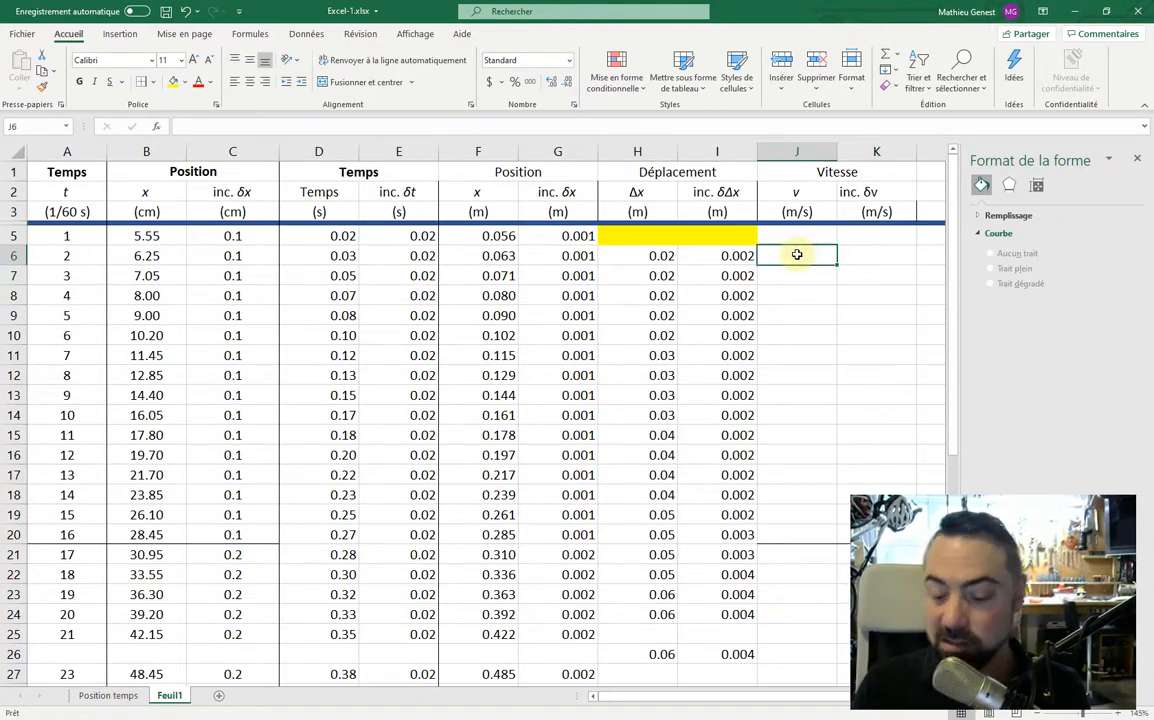
text(=)
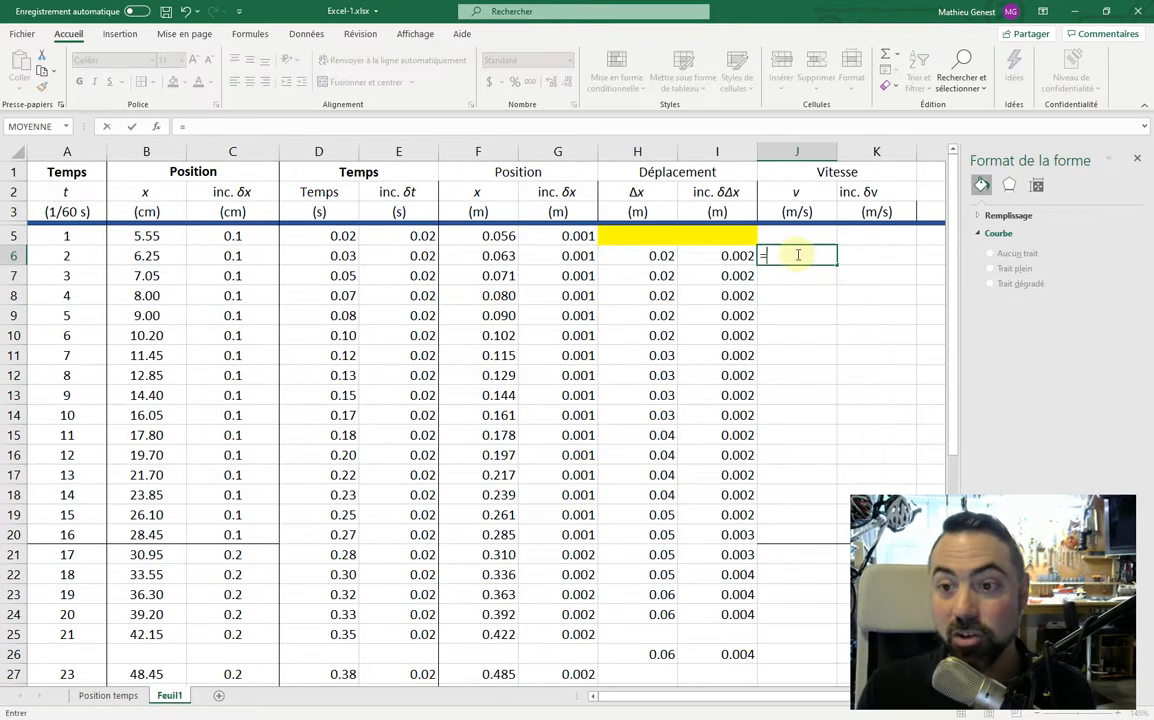
click(658, 257)
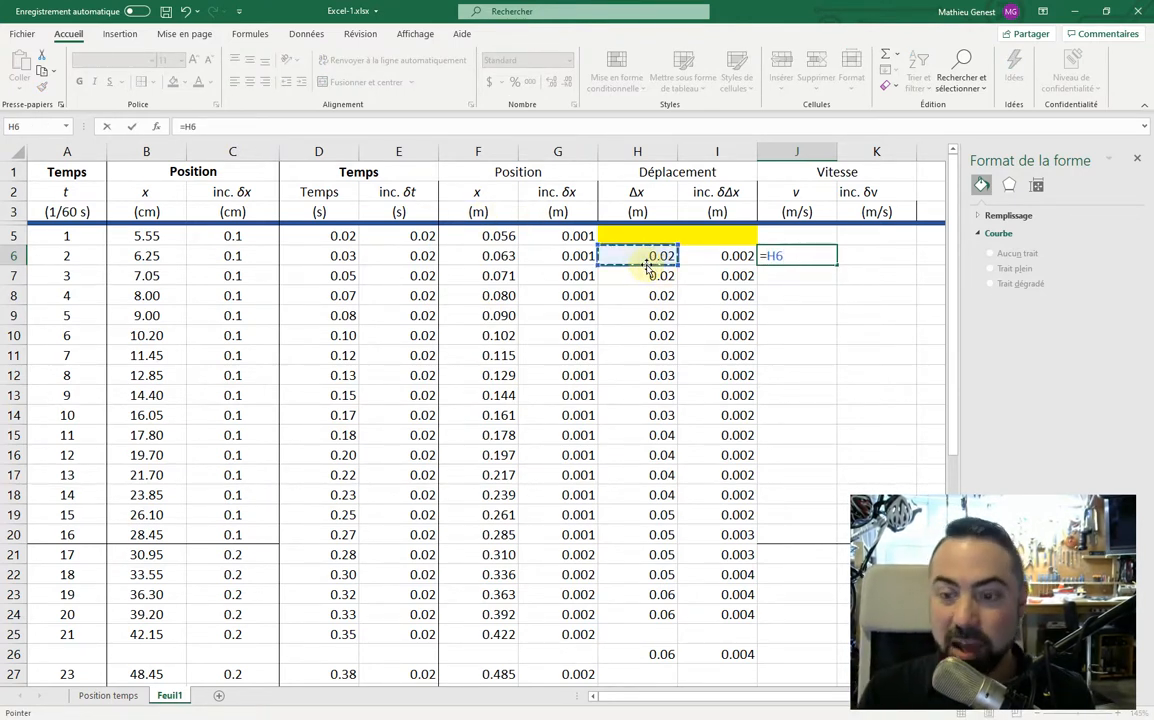
text(/)
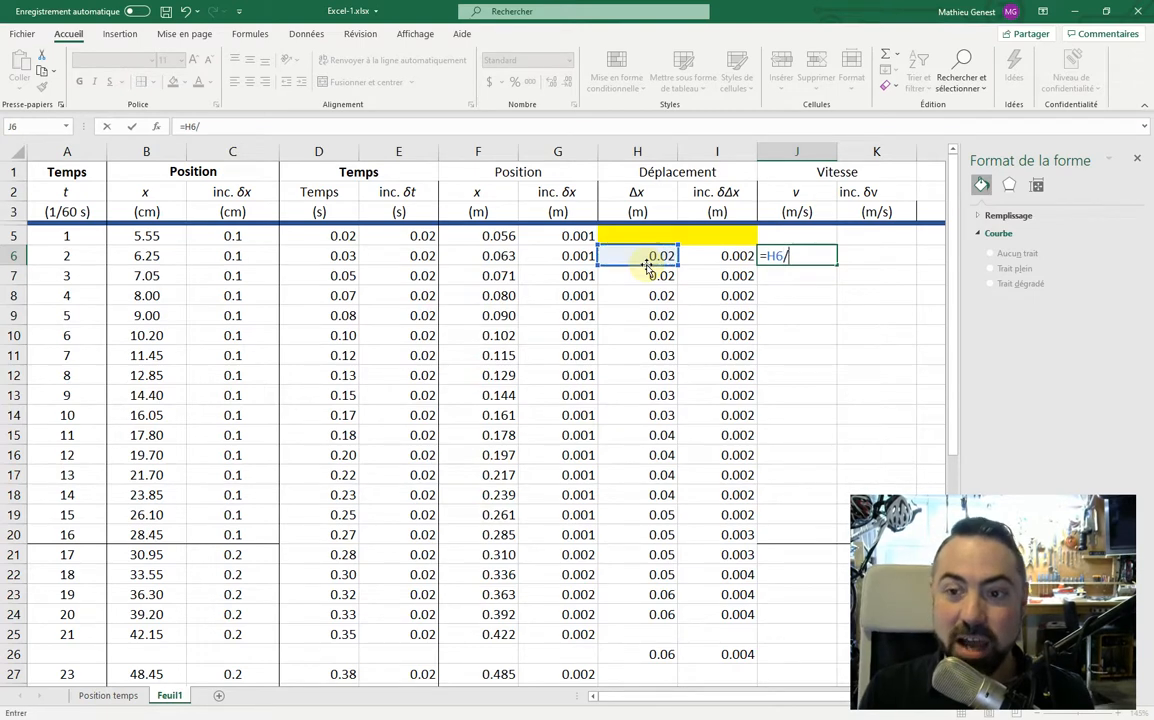
key(Escape)
Inspect the position formula in F5 and the cells that the displacement formula in H6 refers to.
click(498, 236)
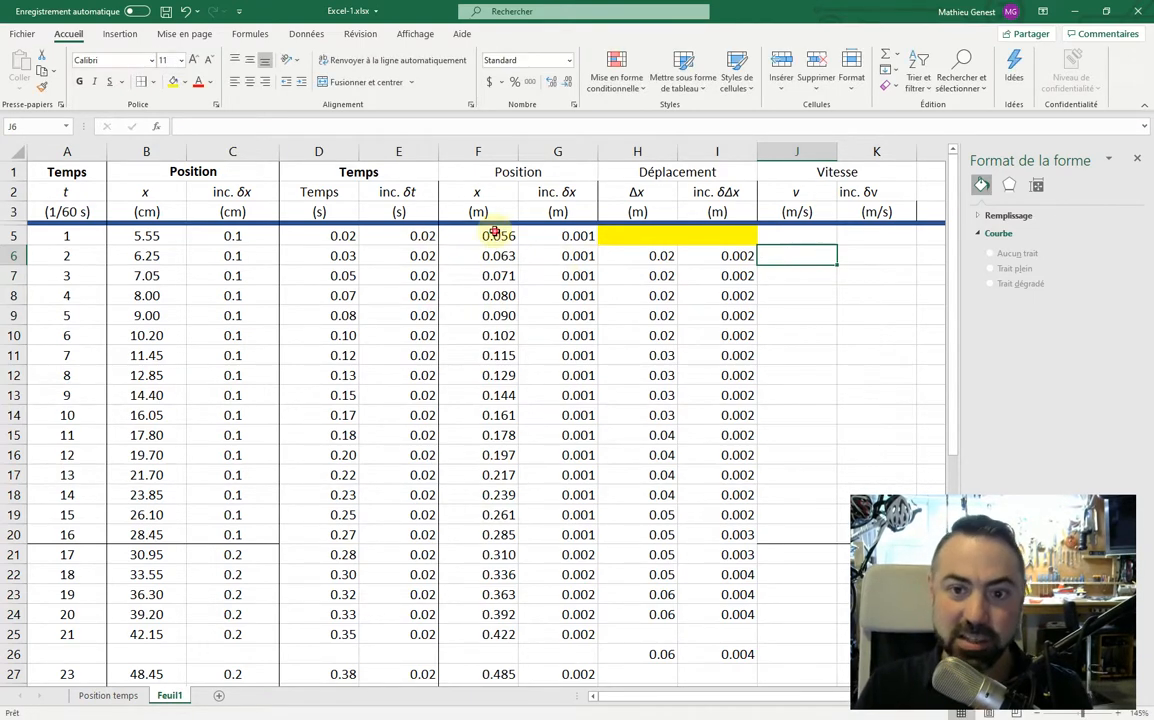
double_click(498, 236)
double_click(578, 256)
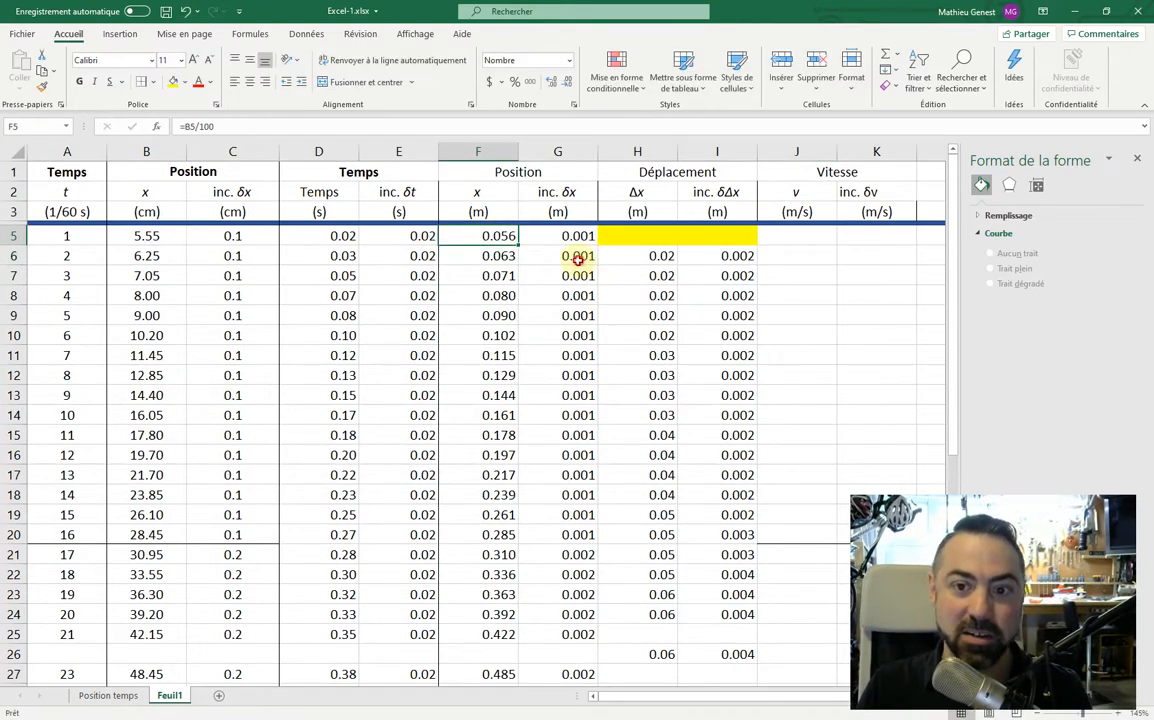
click(630, 257)
double_click(630, 257)
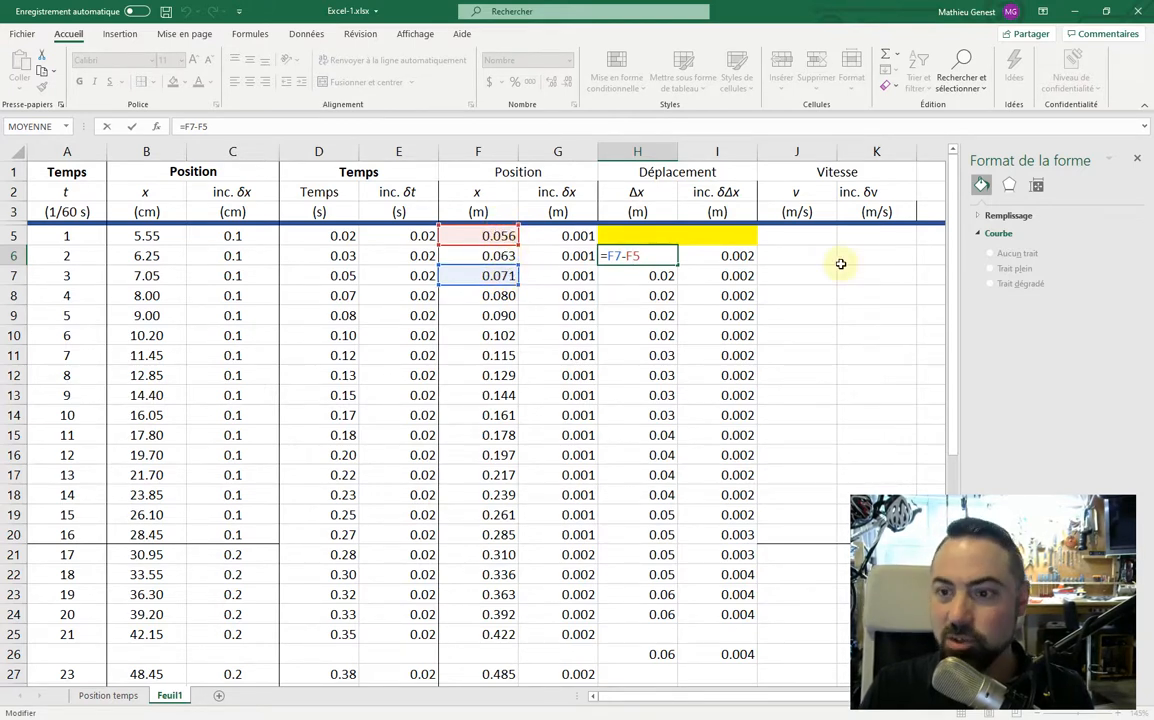
key(ctrl+Return)
Open the first velocity cell, J6, for editing.
double_click(810, 253)
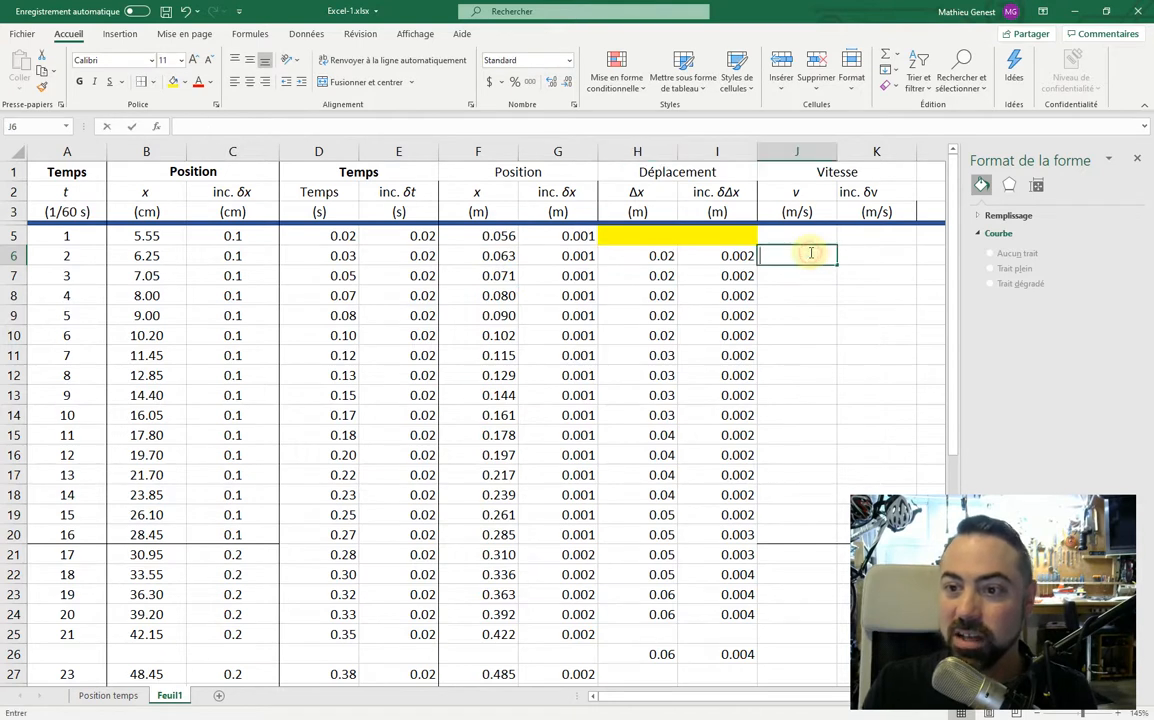
Enter the velocity formula =H6/(2/60) in cell J6.
text(=)
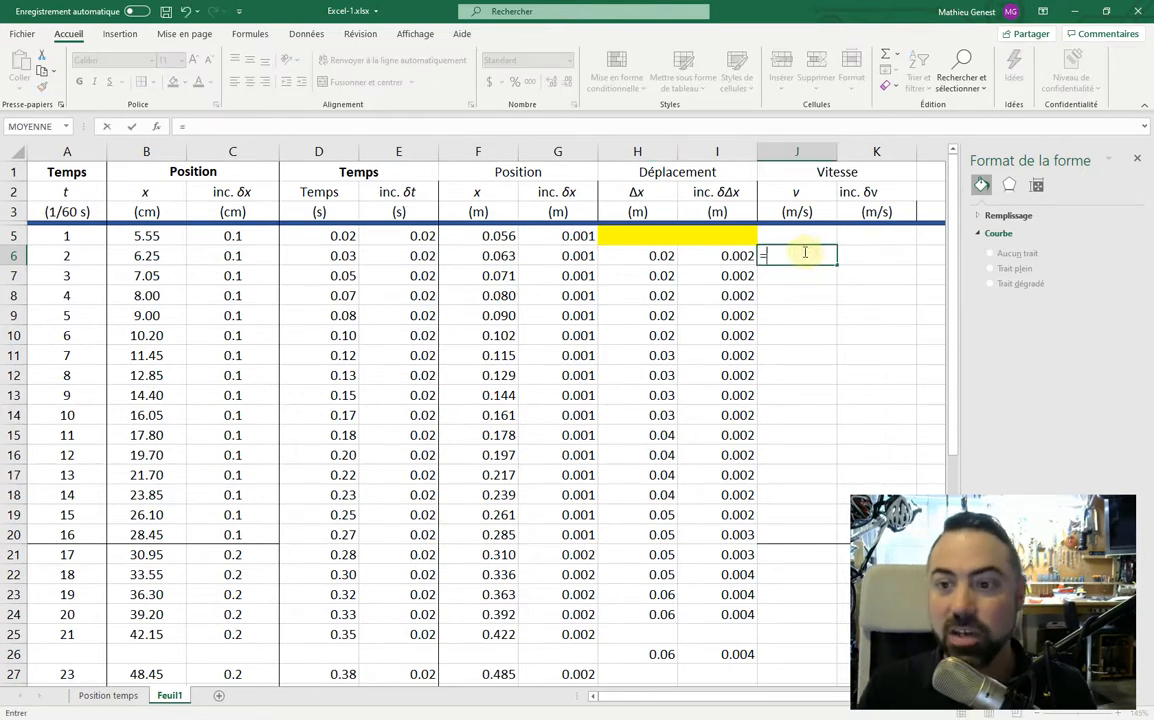
click(652, 256)
text(/(2/60))
click(652, 256)
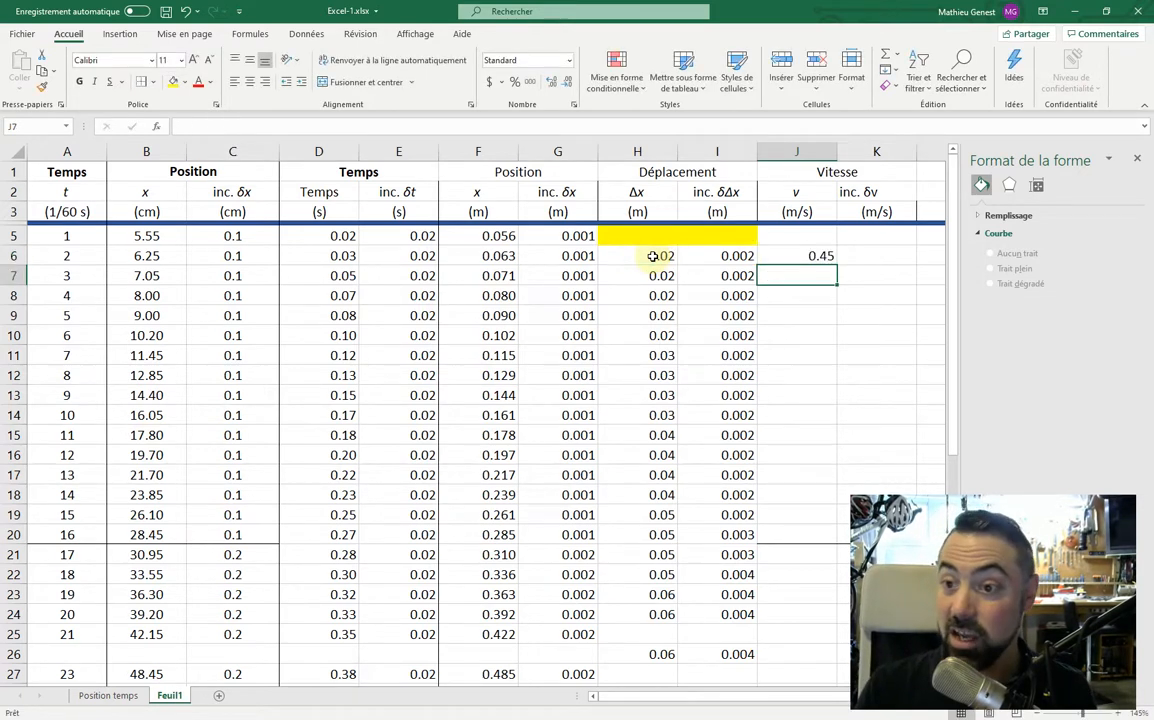
Replace the fixed time interval in the J6 formula with a difference of times, giving =H6/(D7-D5).
double_click(790, 256)
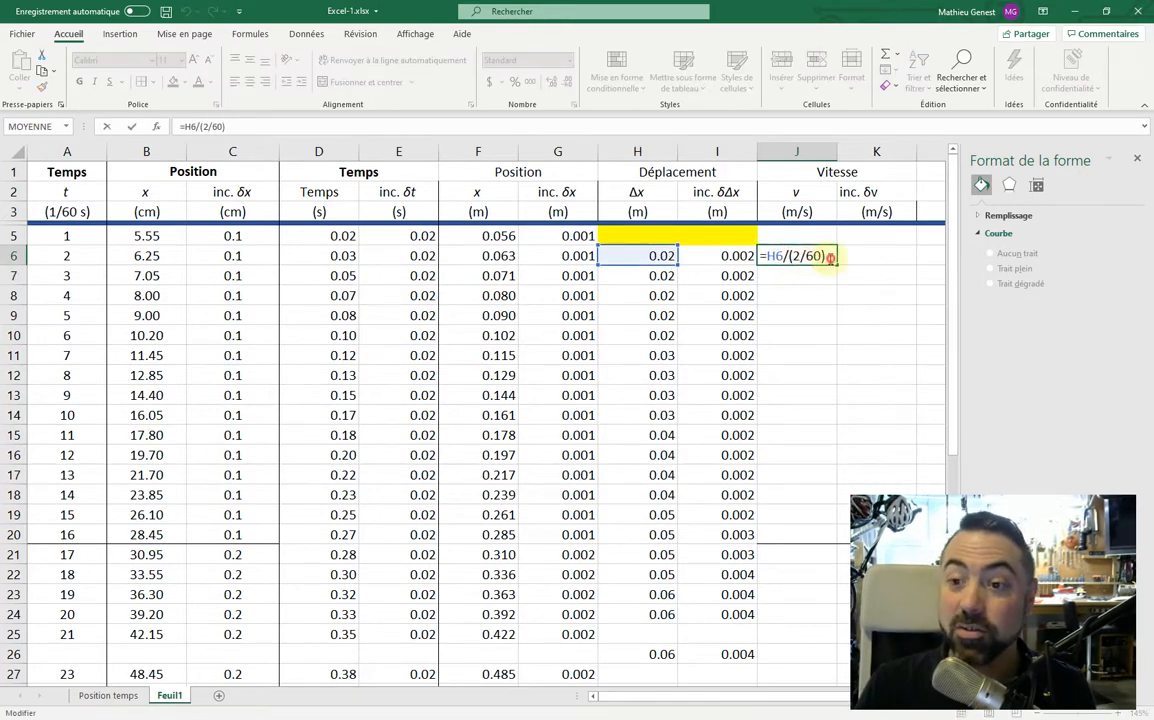
drag(803, 260, 886, 247)
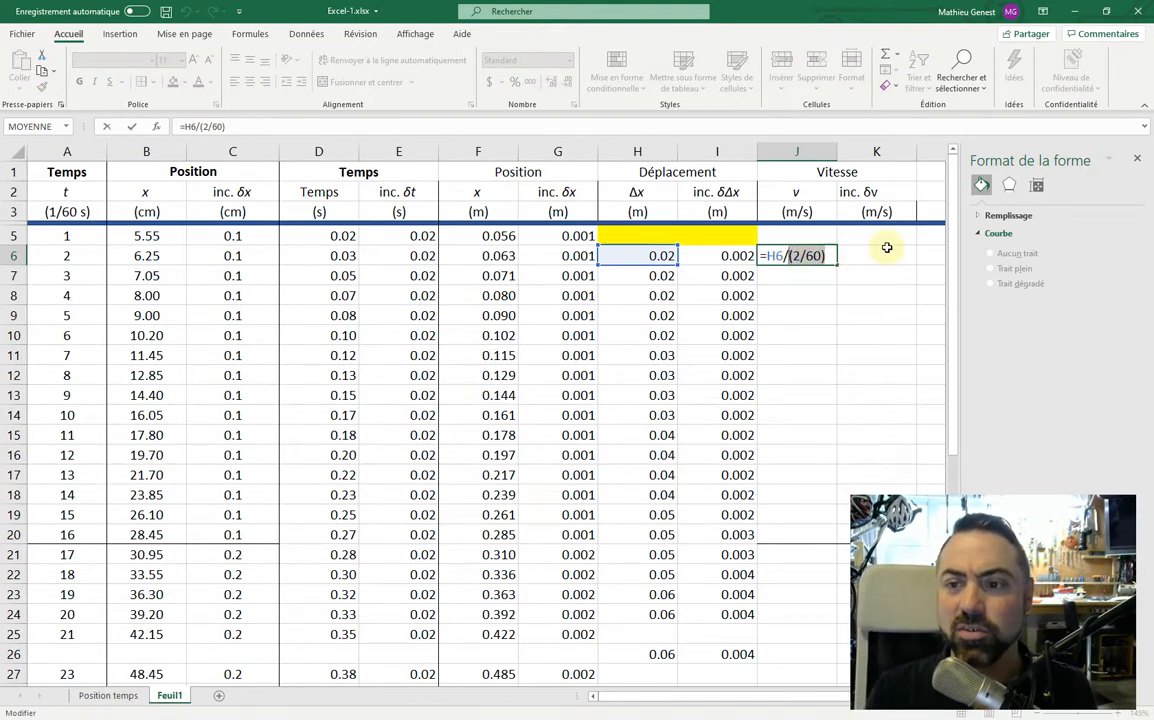
key(Delete)
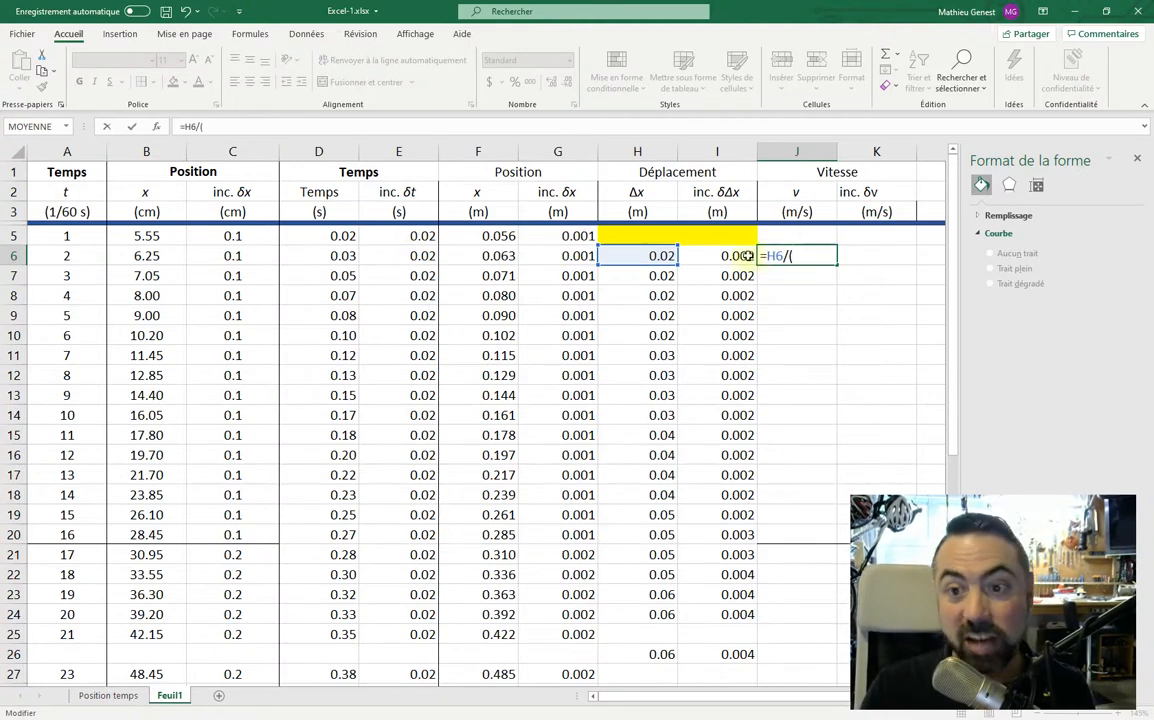
click(344, 275)
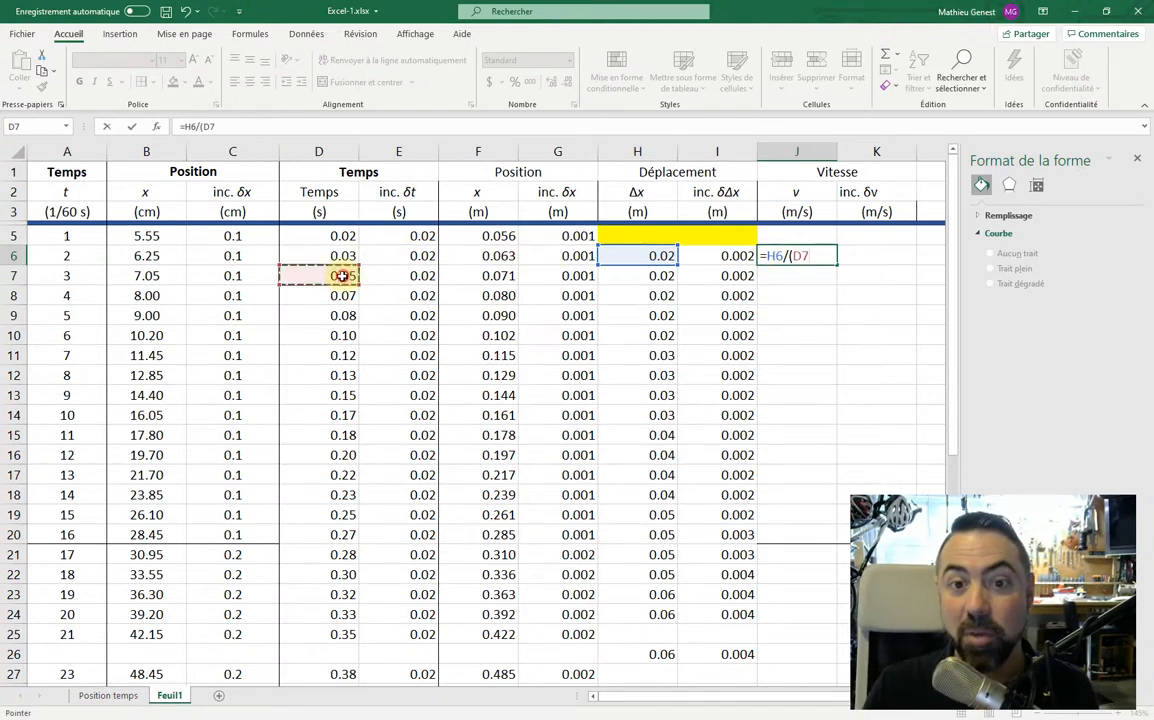
text(-)
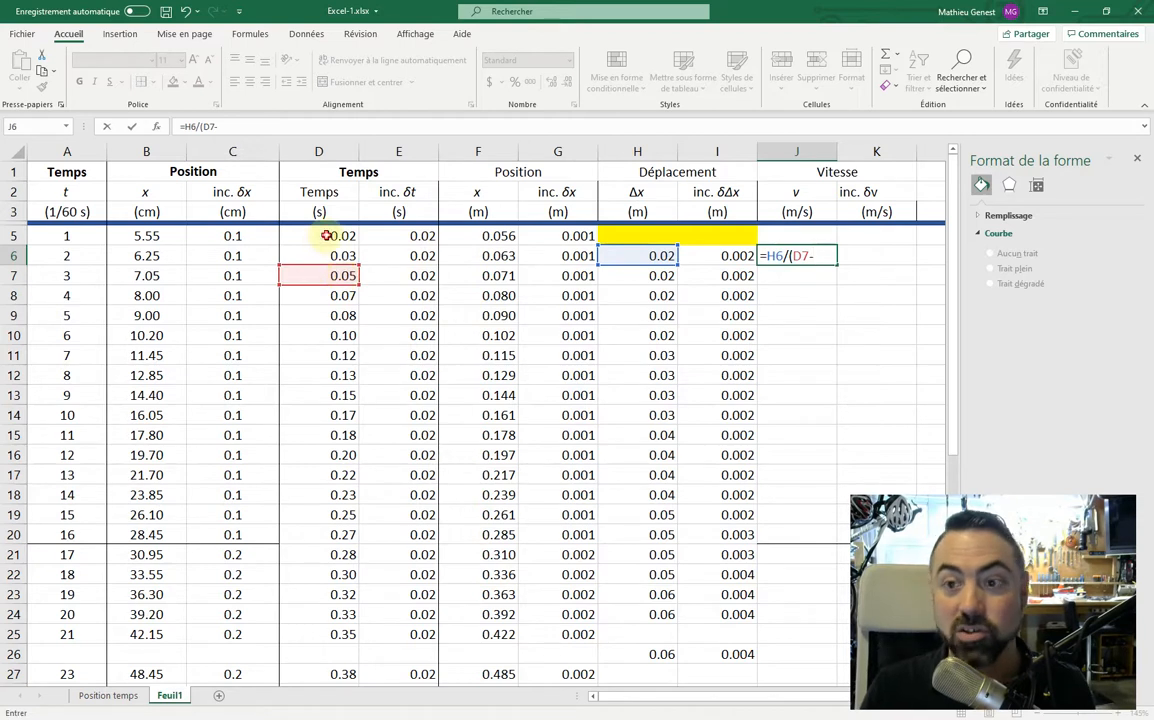
click(327, 235)
text())
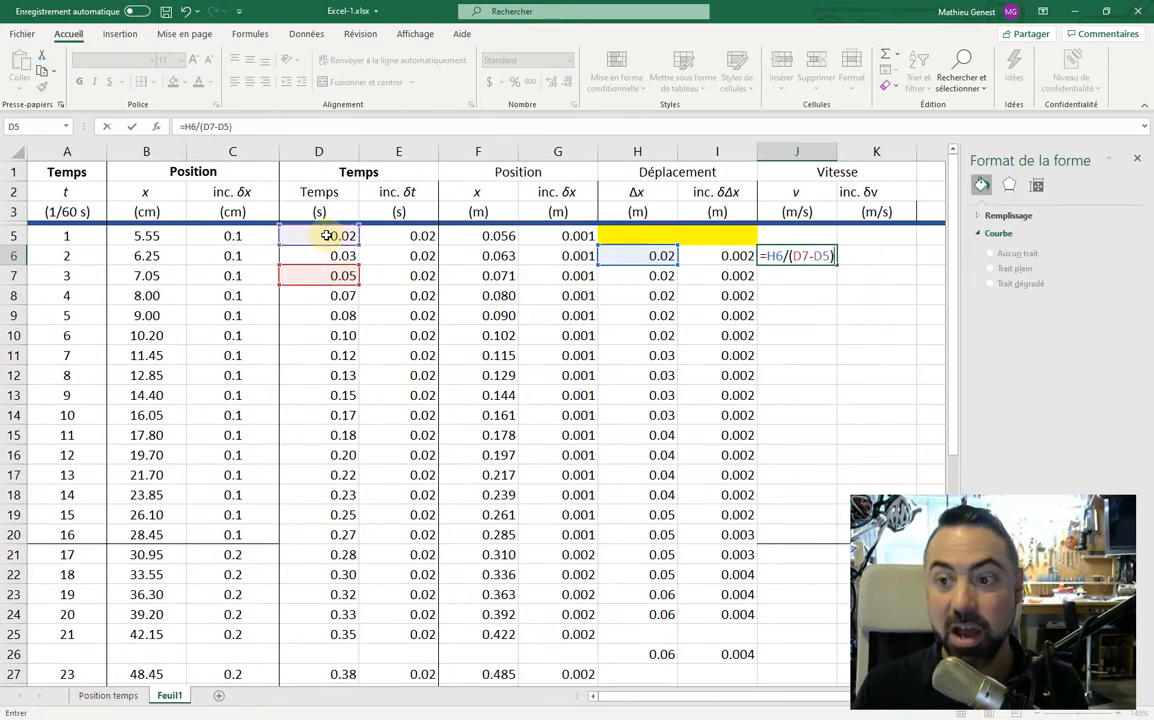
key(Return)
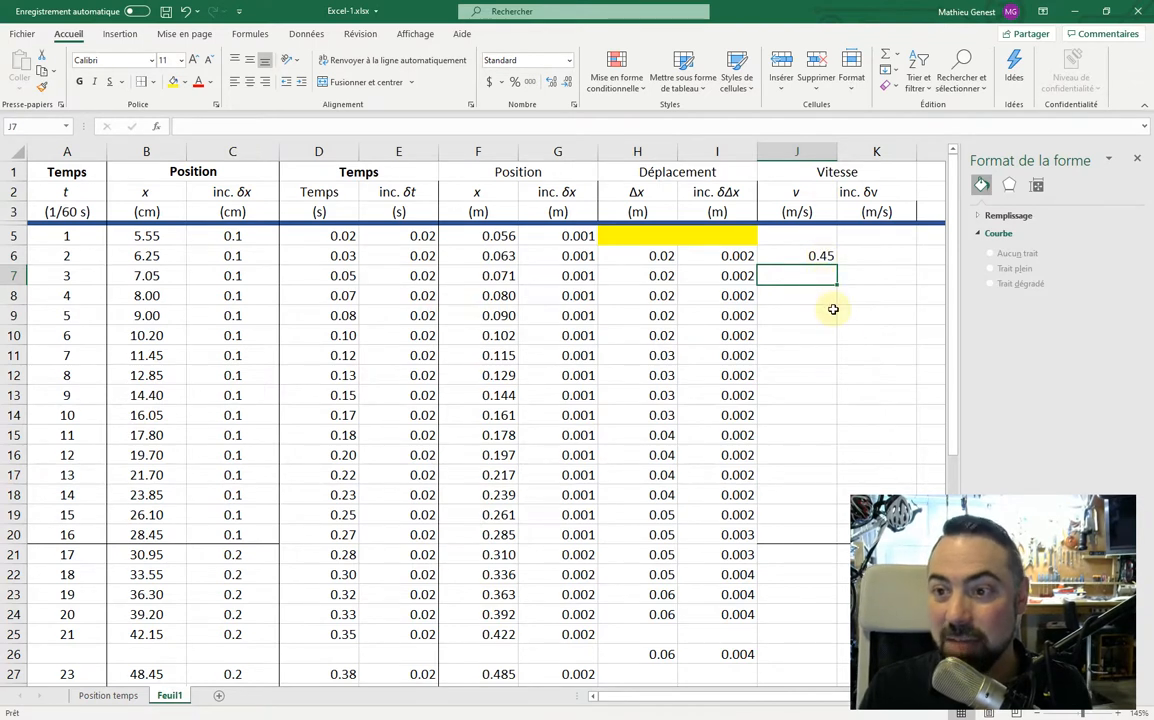
Undo the recent velocity formula entries in cell J6.
key(Up)
key(ctrl+z)
key(ctrl+z)
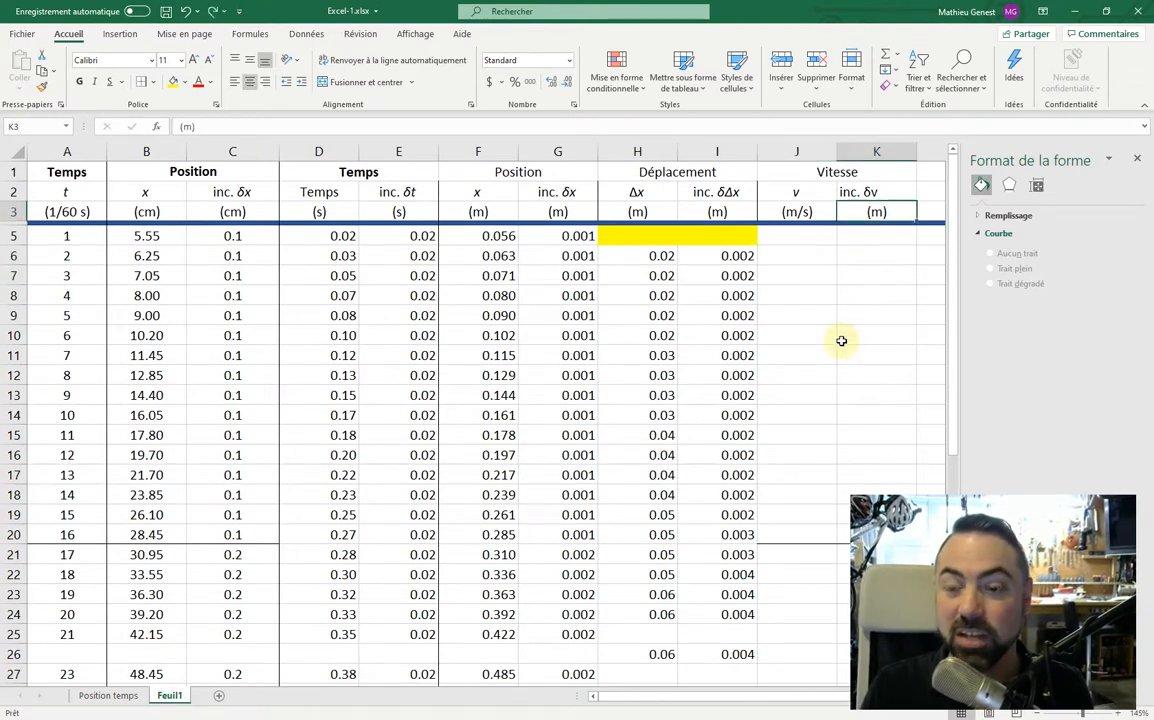
Enter the velocity formula =H6/(2/60) in cell J6 and fill it down to J33.
double_click(807, 254)
text(=)
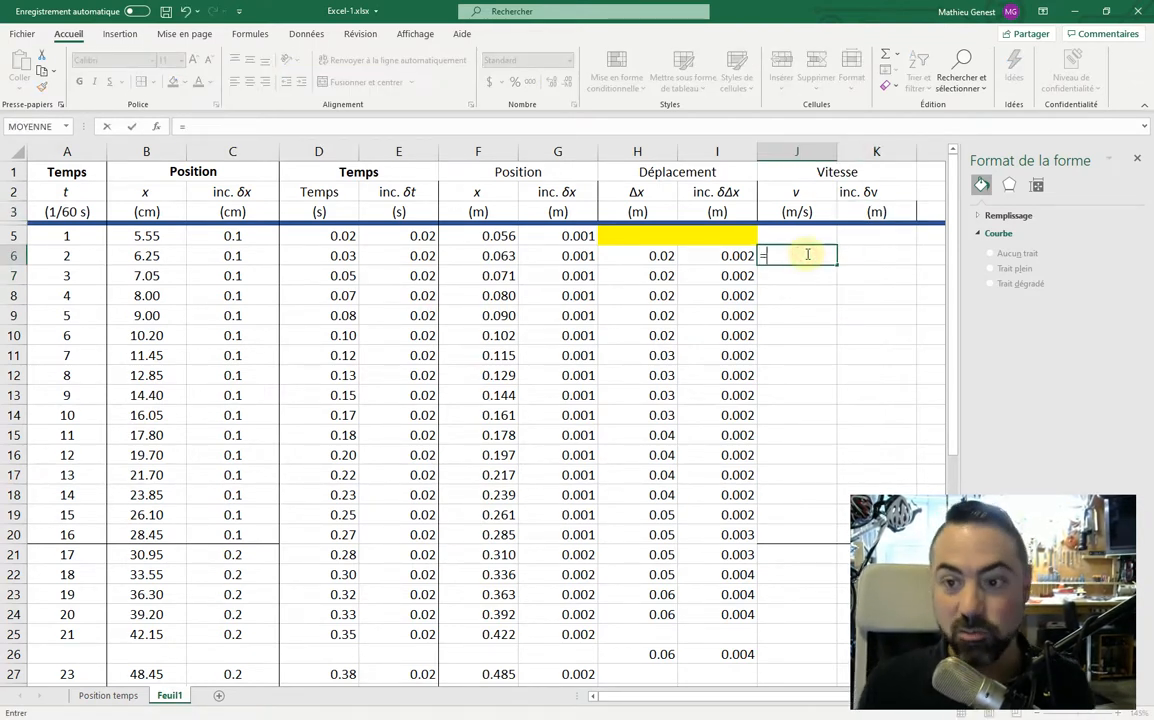
click(648, 256)
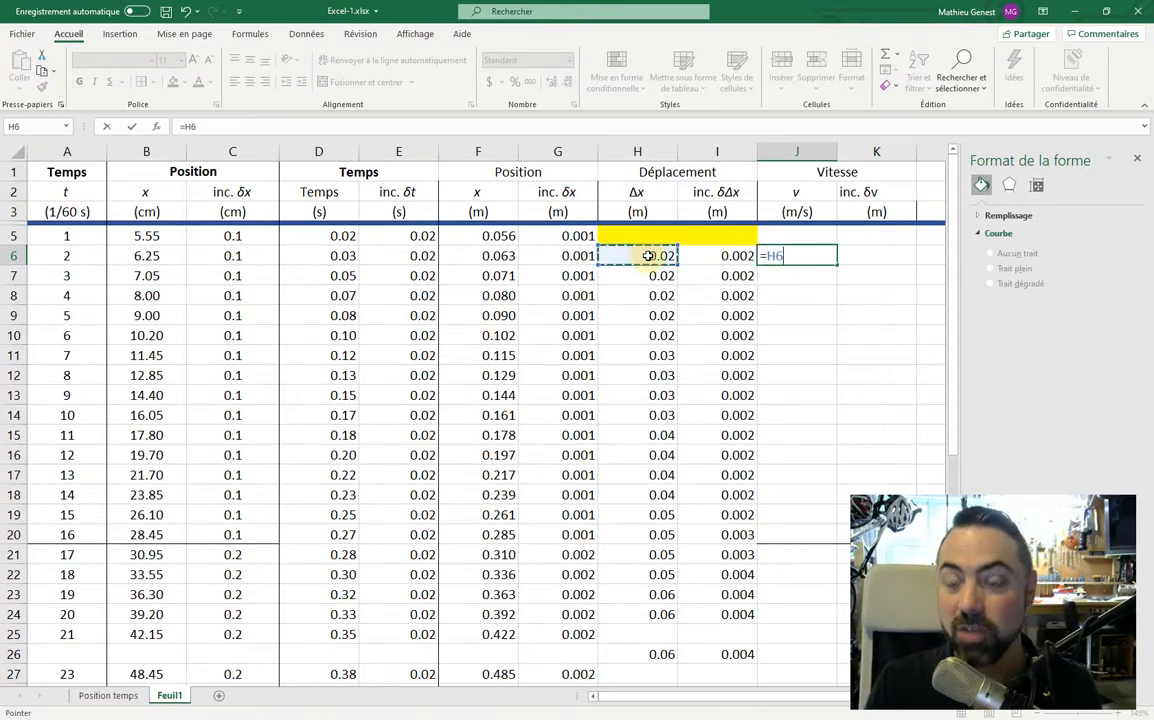
text(/)
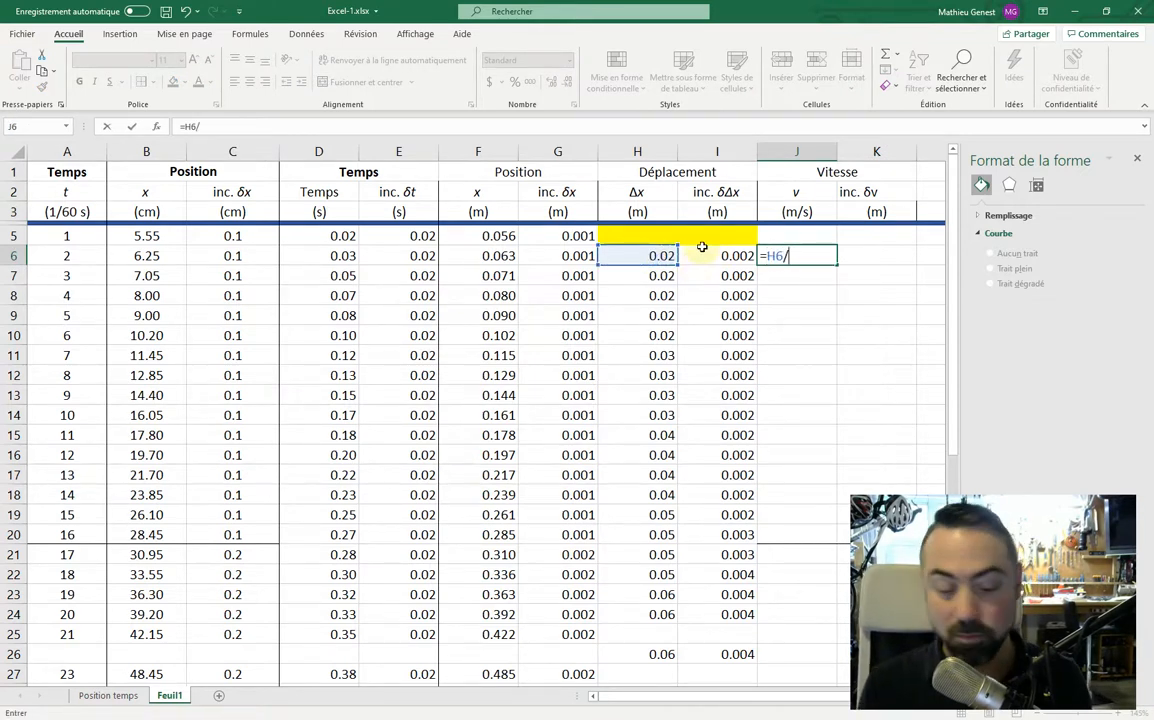
text((/2)
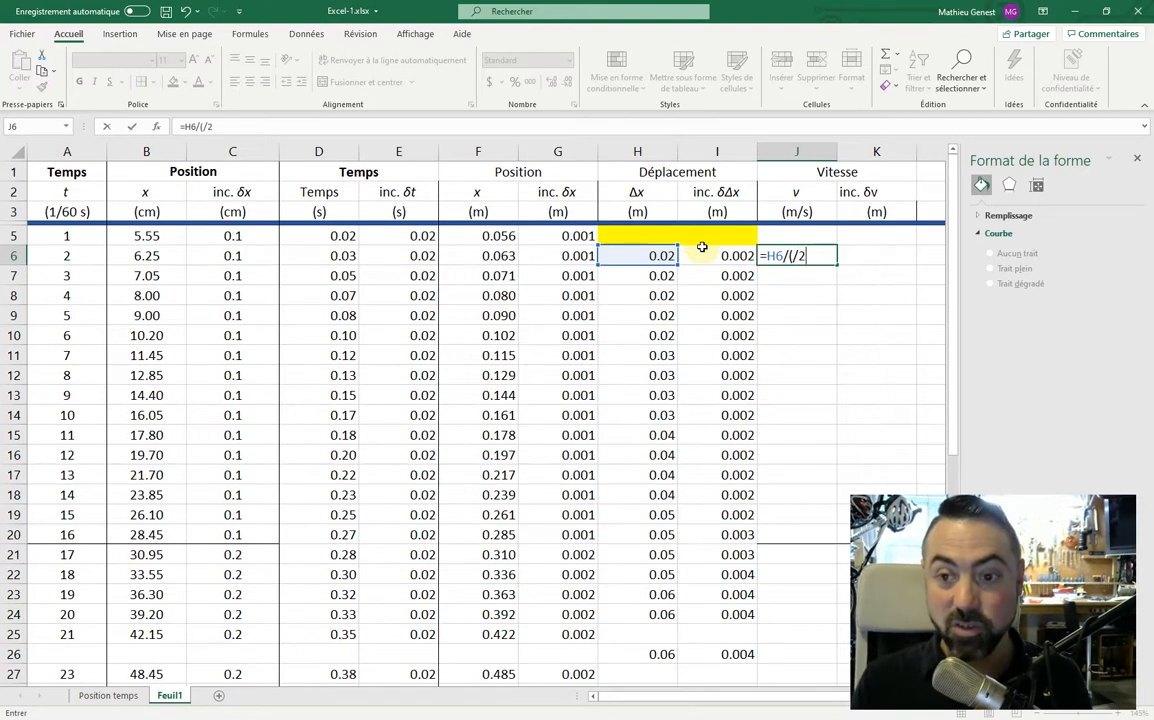
text(/60)
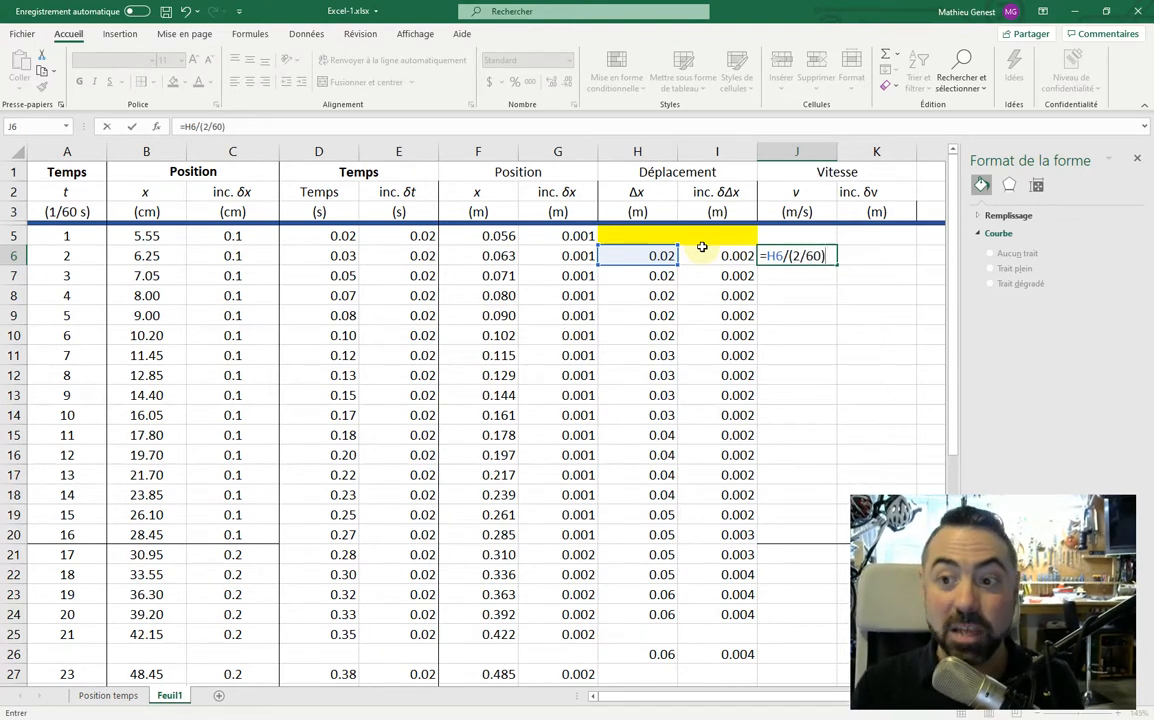
key(Return)
click(820, 258)
drag(837, 263, 808, 643)
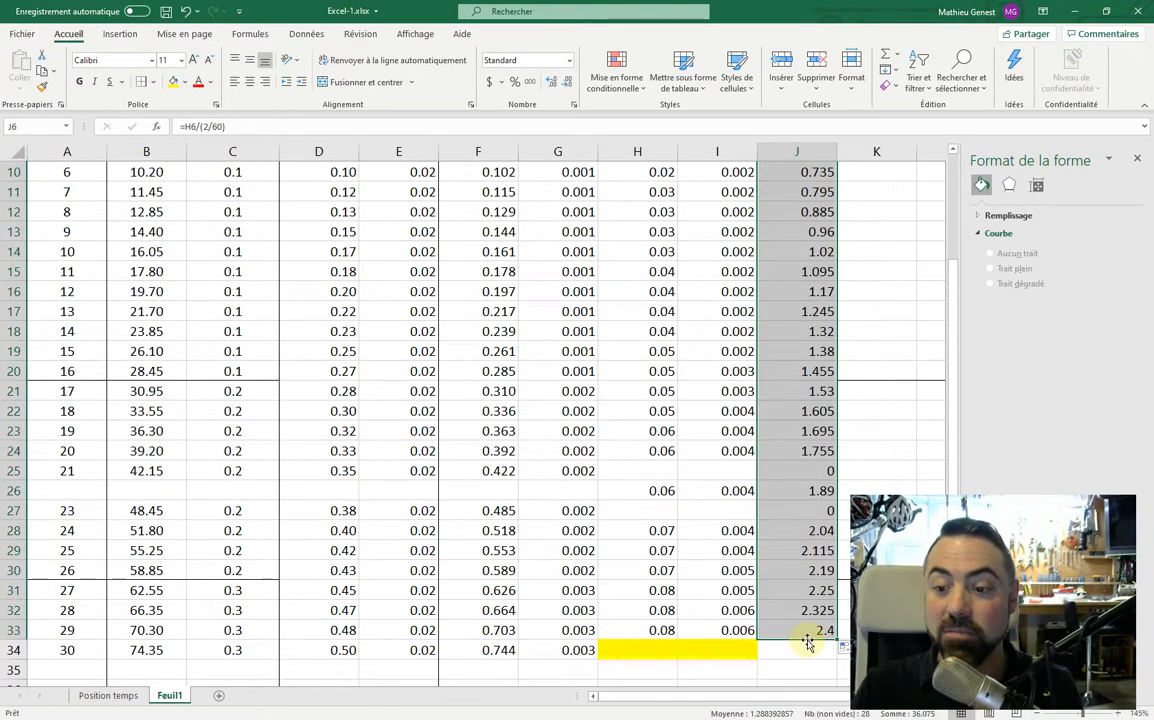
Shade the empty velocity cells J34 and J5 yellow.
click(808, 648)
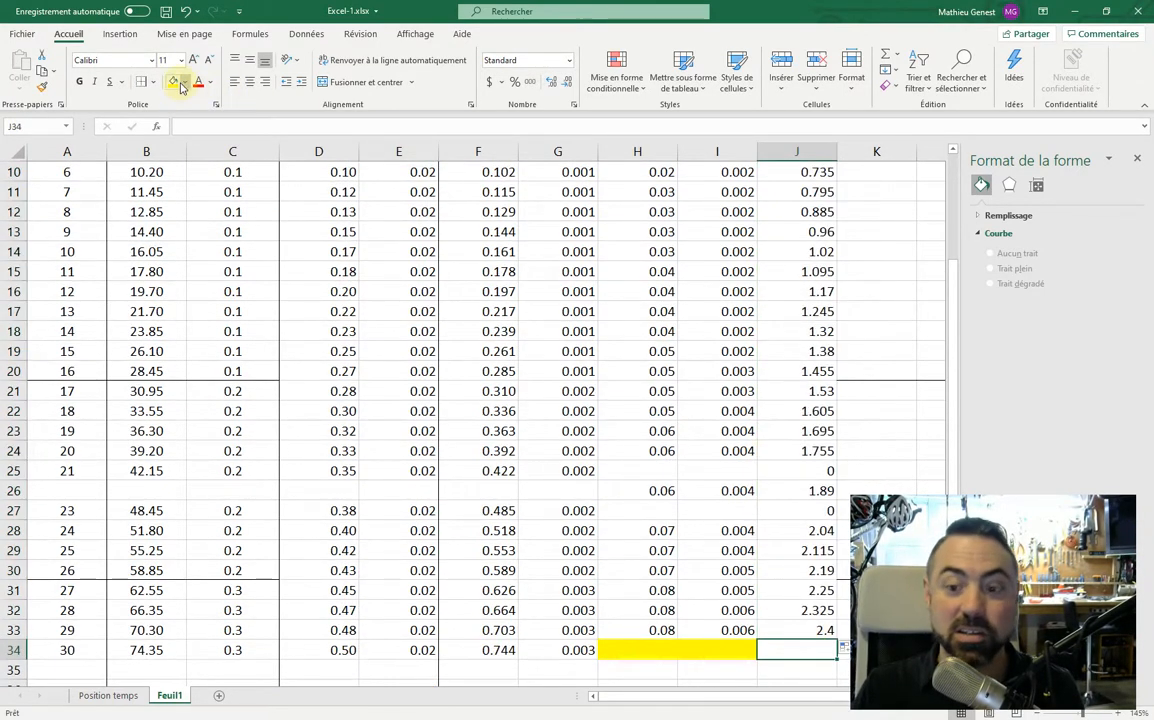
scroll(720, 585, up, 10)
click(797, 236)
click(171, 84)
Clear the zero velocities in cells J25 and J27.
scroll(855, 330, down, 4)
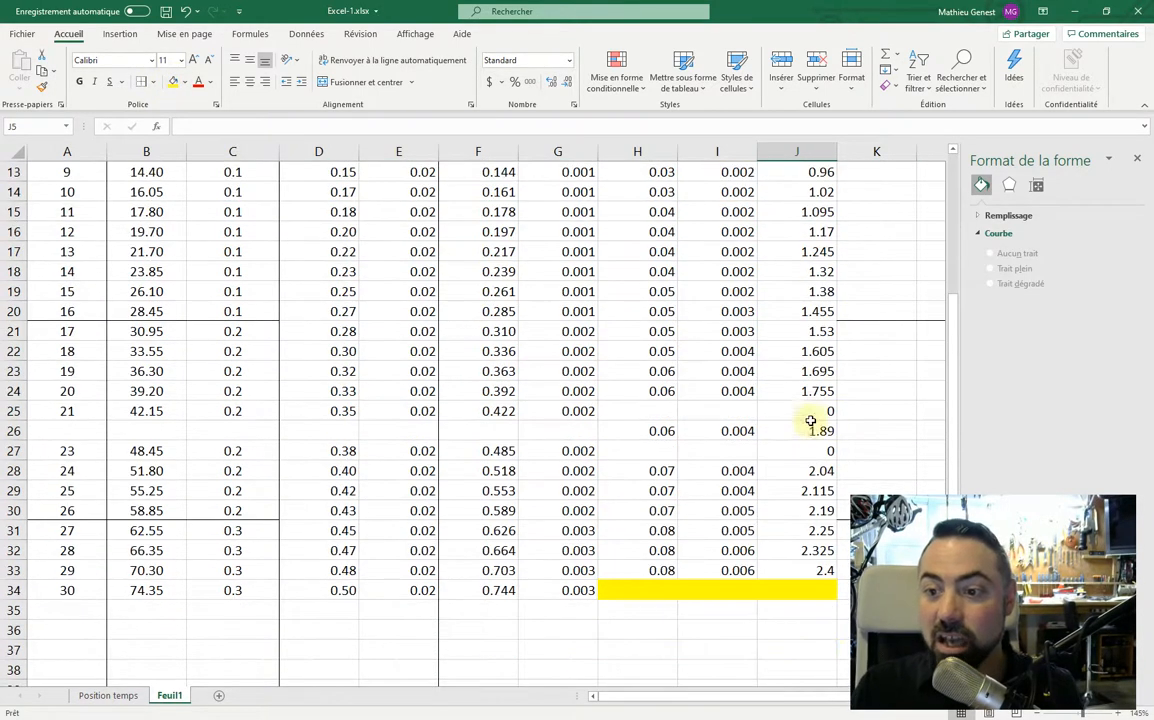
click(817, 411)
key(Delete)
click(823, 449)
key(Delete)
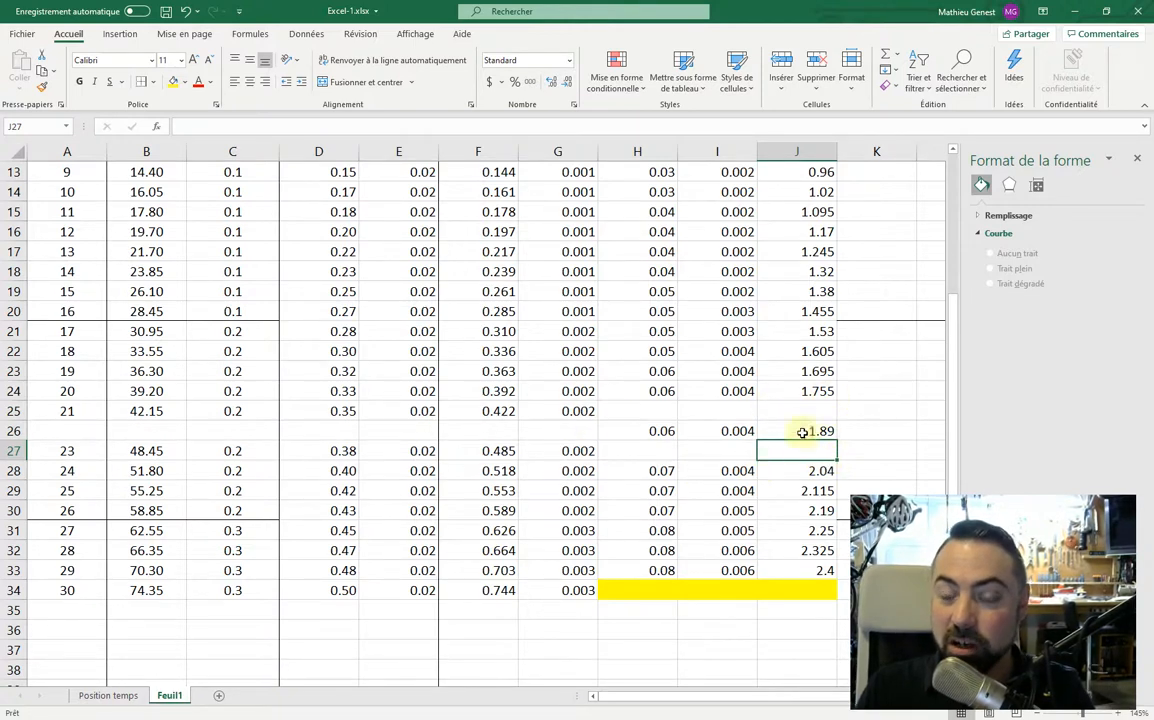
scroll(832, 437, up, 4)
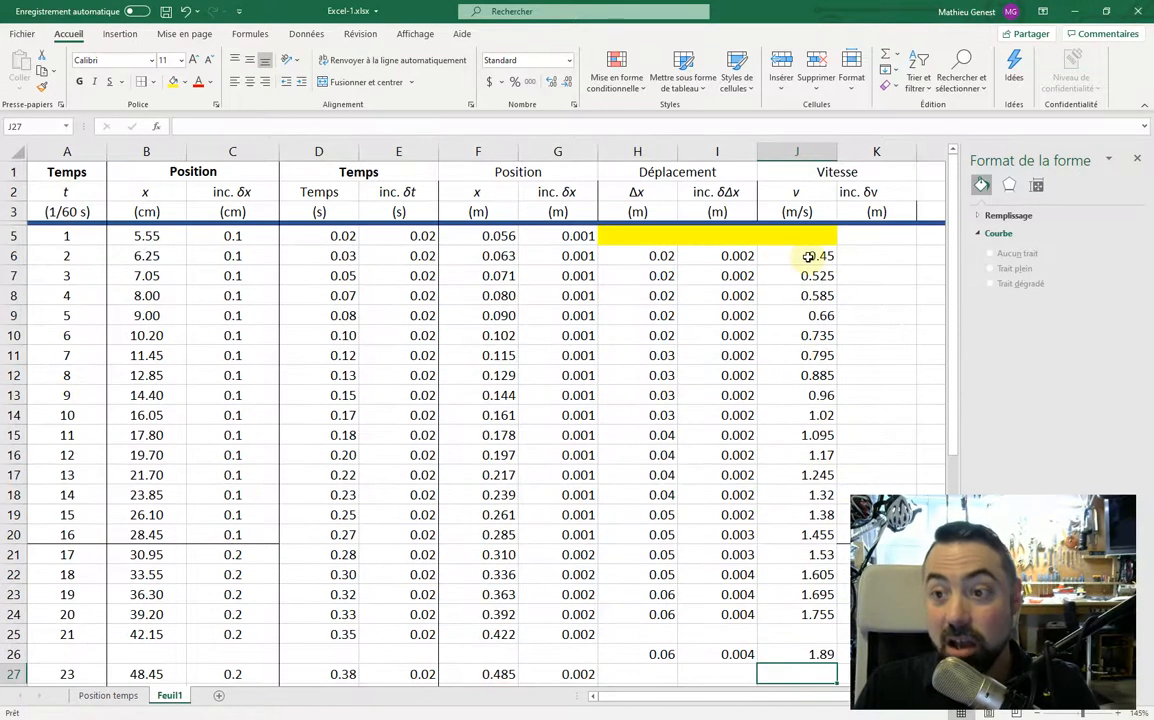
drag(808, 257, 786, 592)
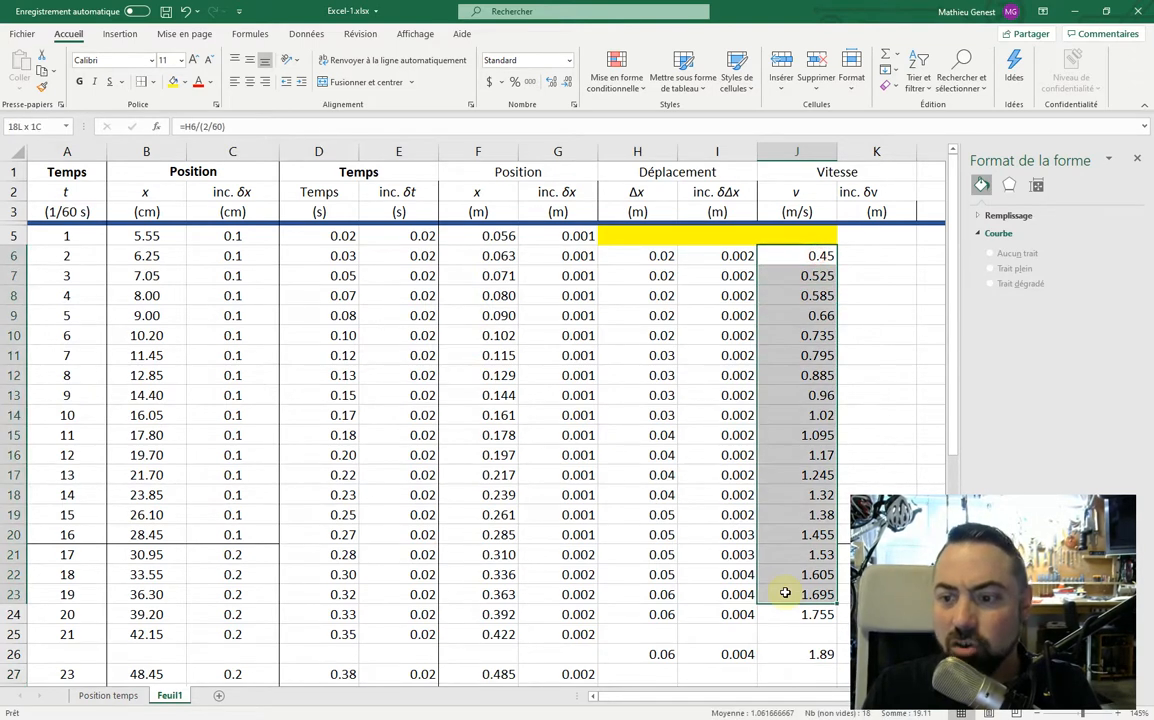
click(806, 355)
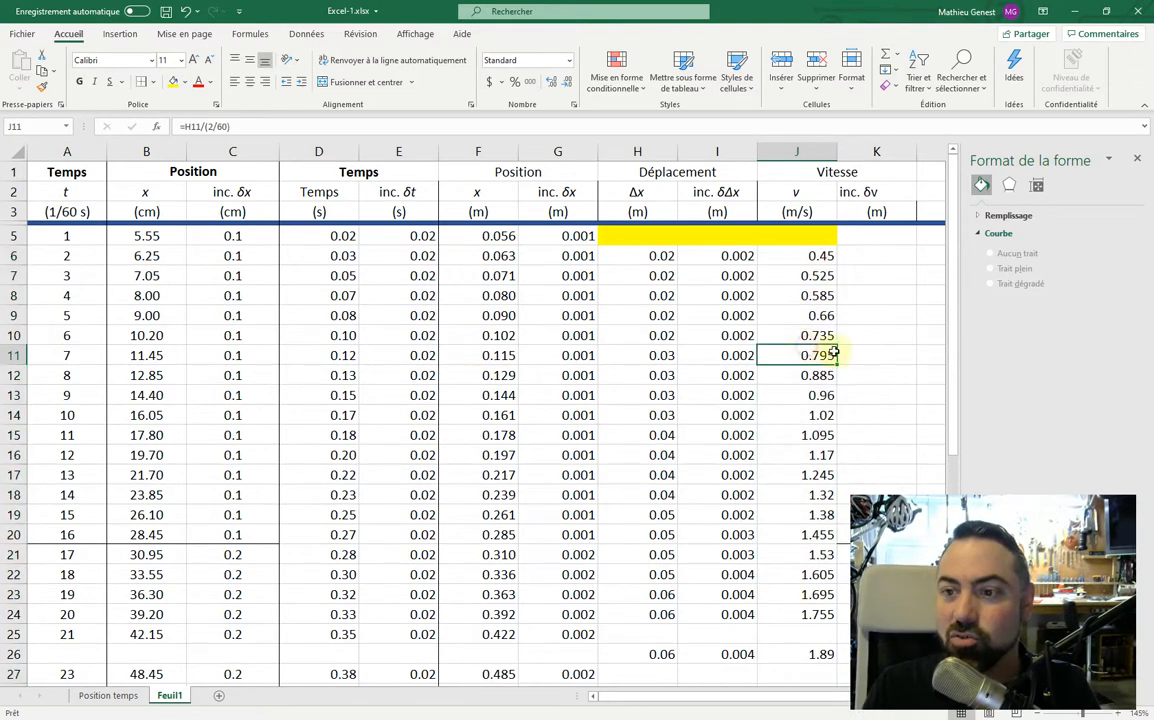
click(882, 254)
Narrow column L to a thin spacer and enter the headers vmax in M2 and vmin in N2.
drag(662, 700, 755, 701)
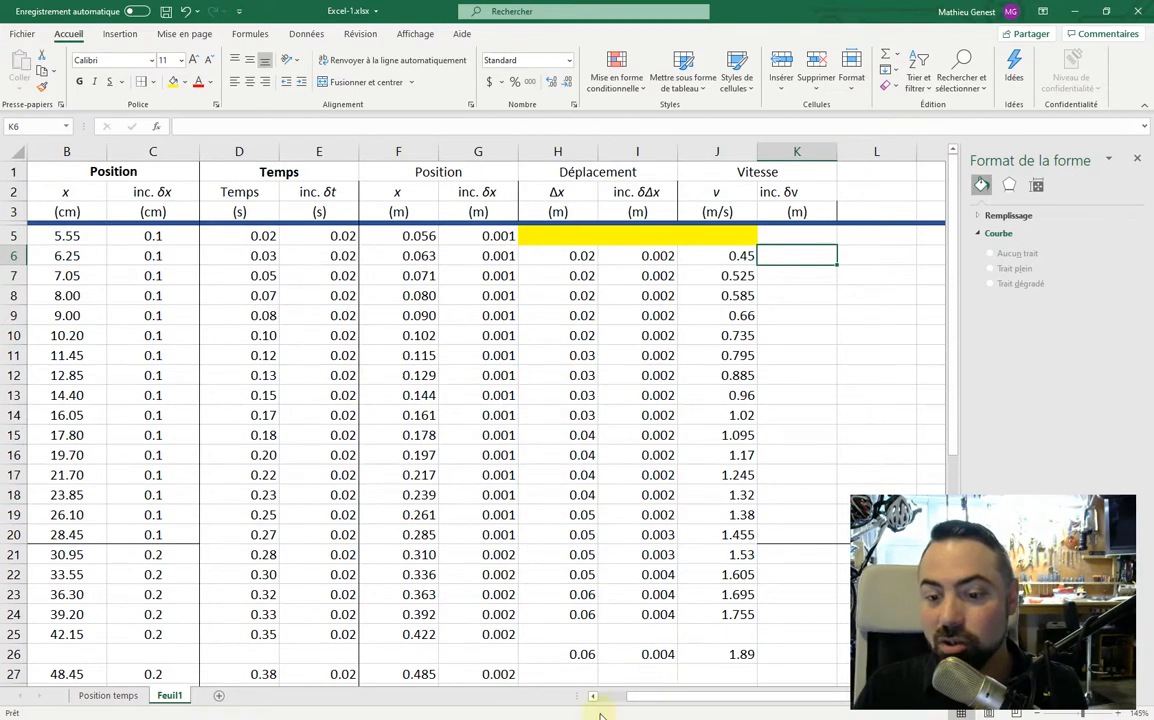
drag(916, 151, 850, 157)
click(884, 193)
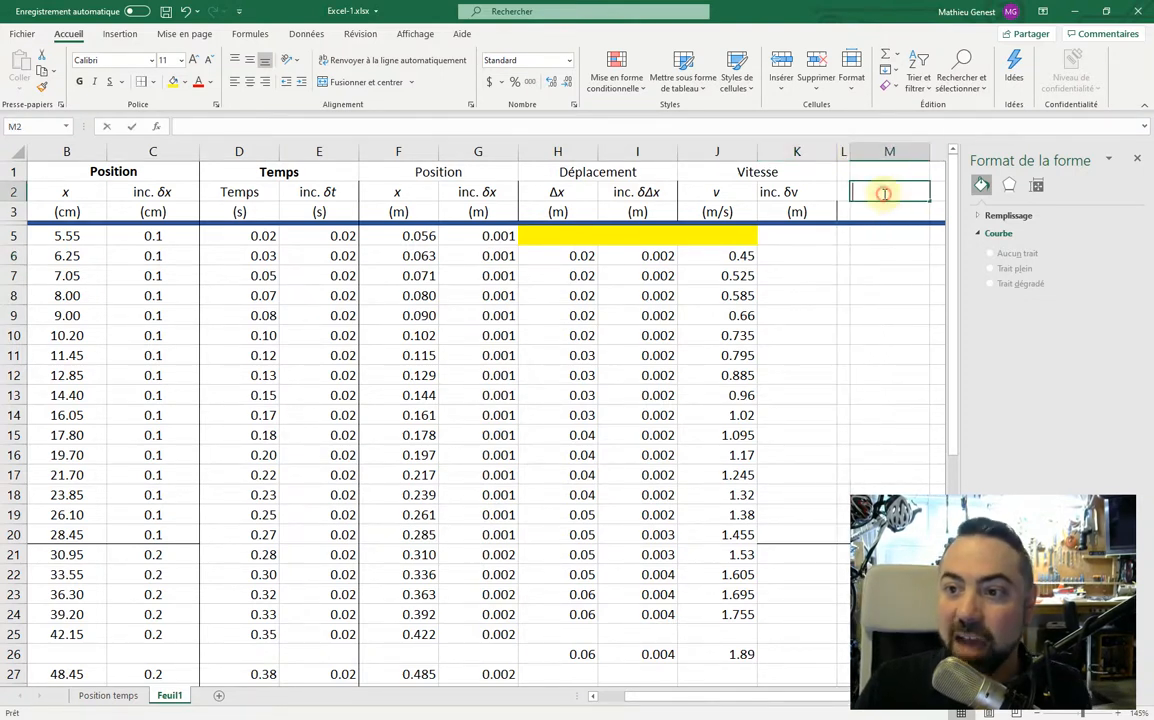
text(vmax)
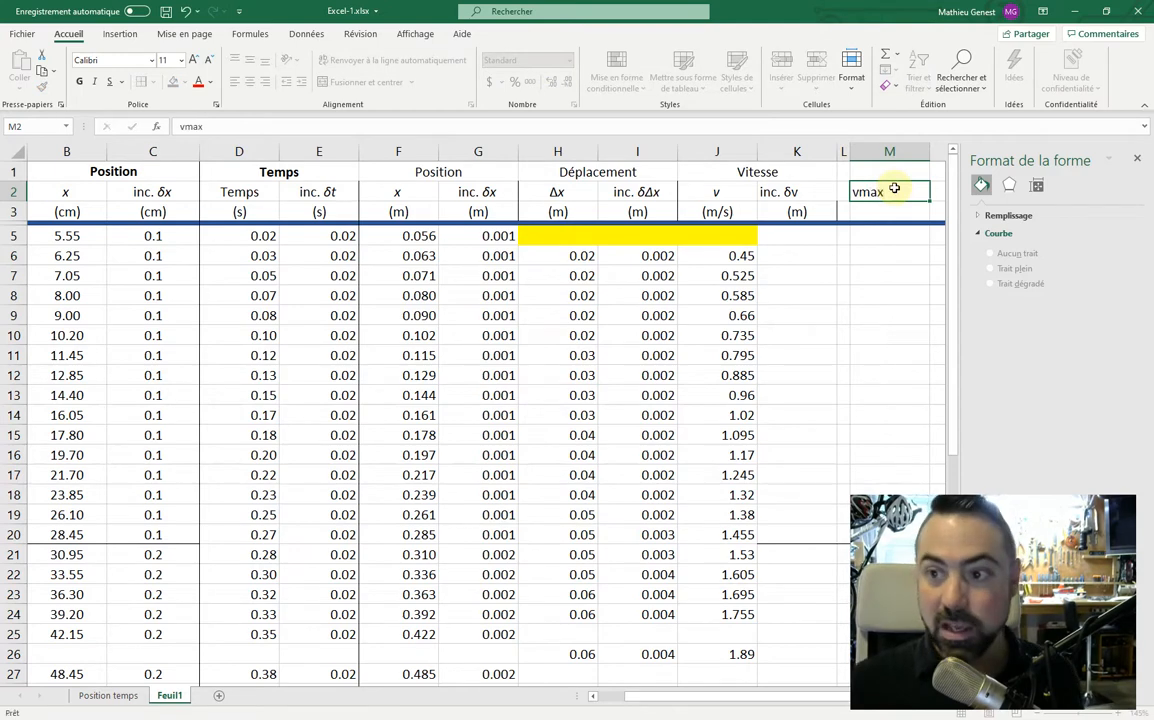
key(Tab)
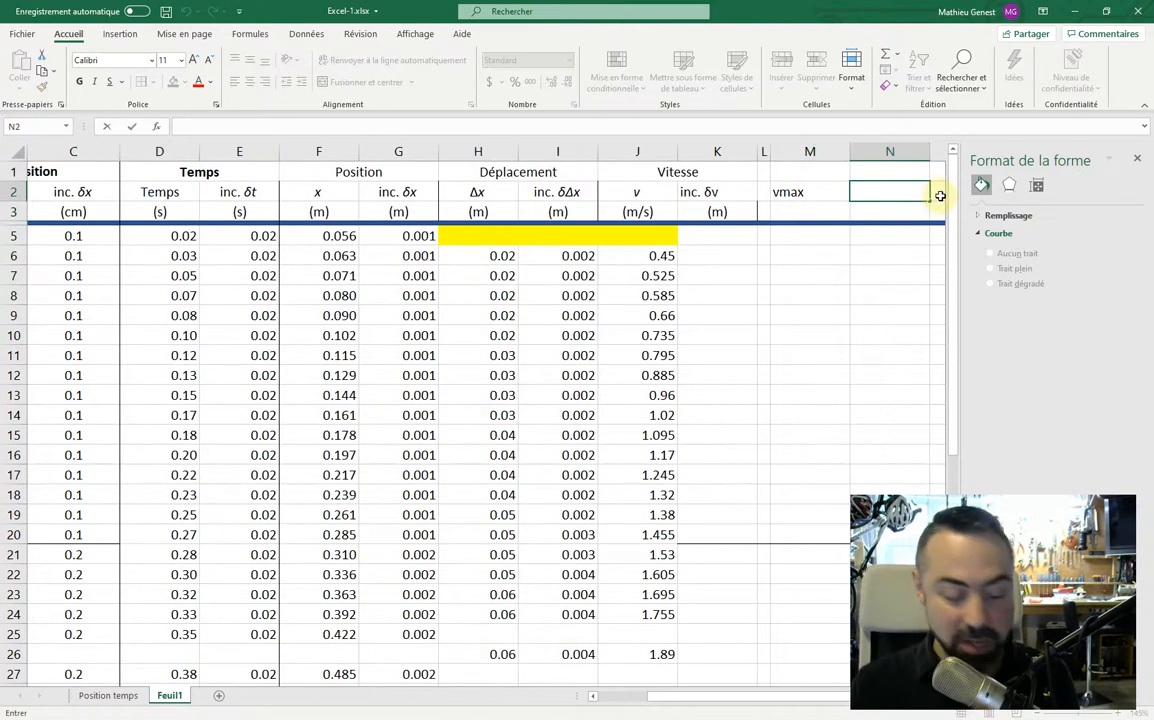
text(vmin)
key(Return)
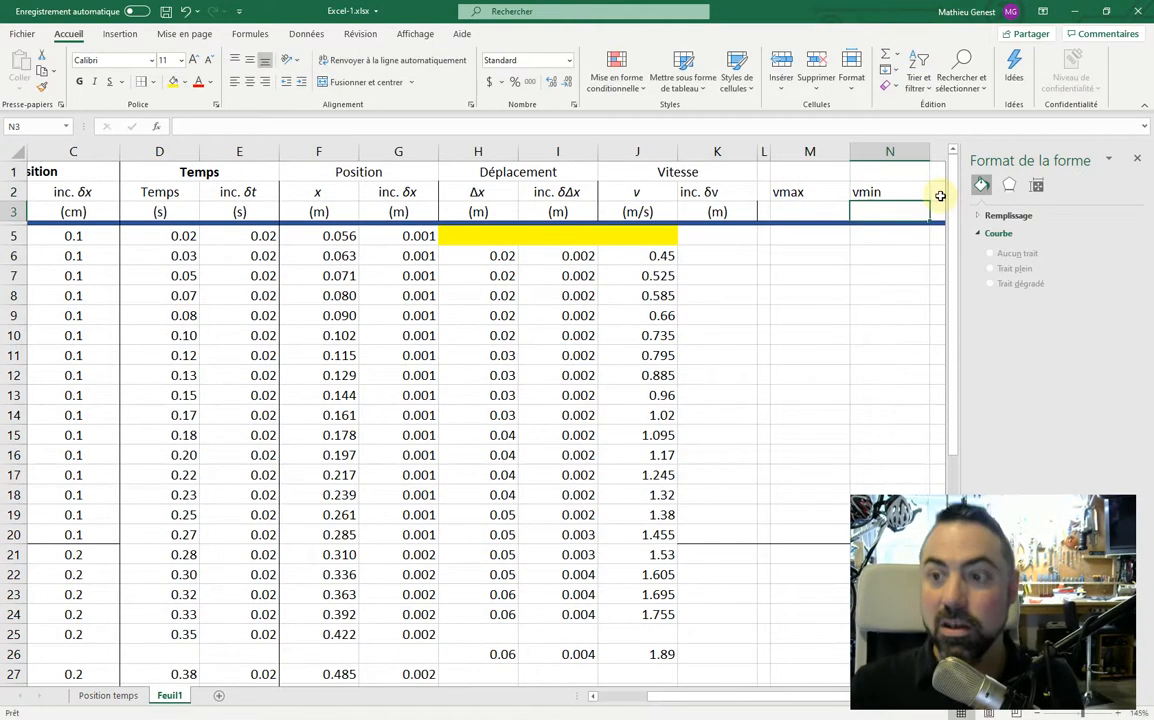
Change the unit of the velocity uncertainty column in K3 to (m/s).
double_click(718, 212)
text(/s)
click(791, 211)
Copy the (m/s) unit from K3 to M3 and N3 under the vmax and vmin headers.
click(705, 213)
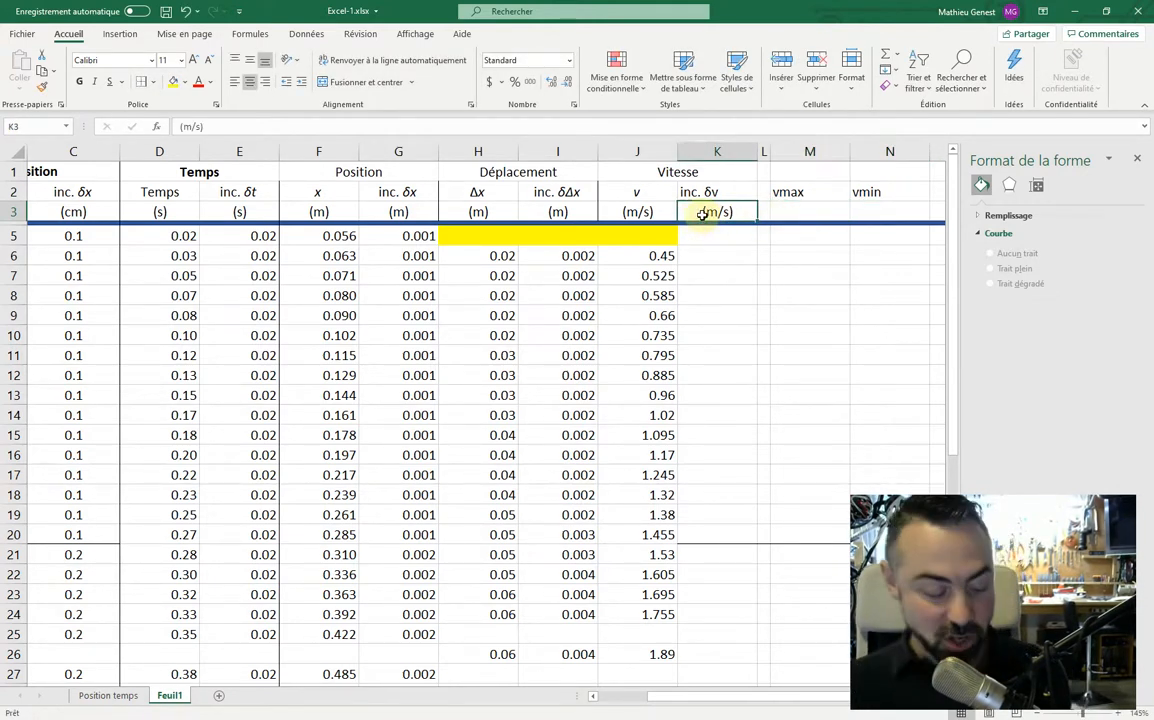
key(ctrl+c)
click(829, 213)
key(ctrl+v)
click(895, 214)
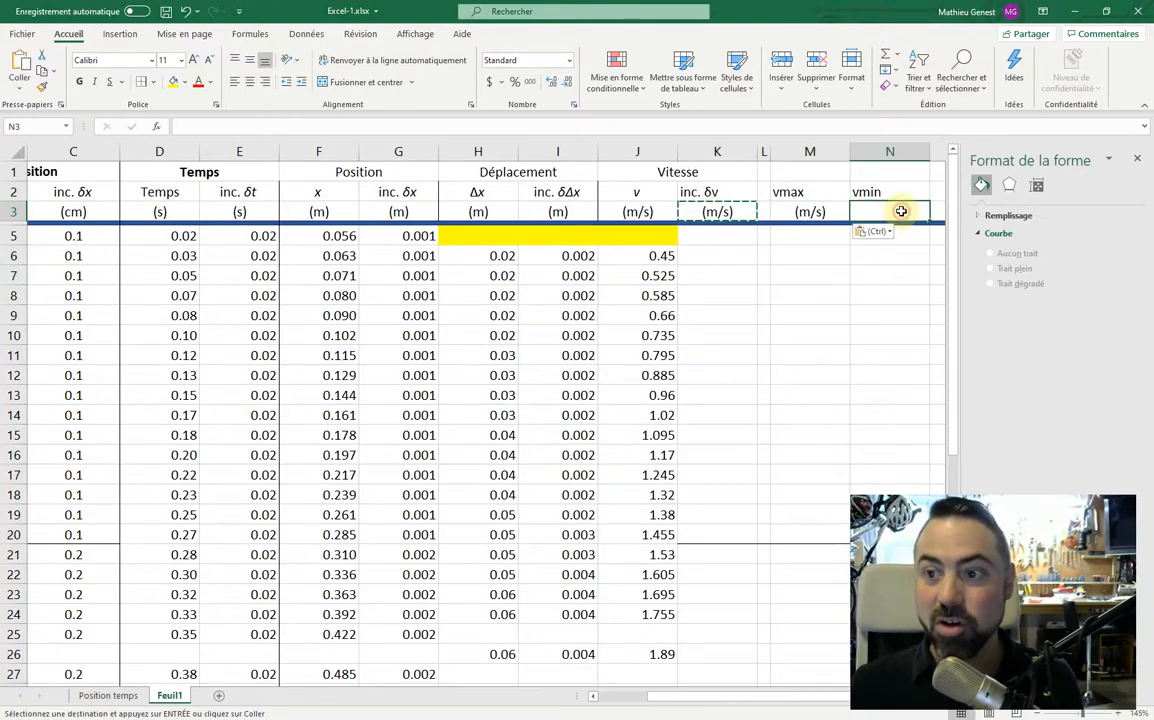
key(ctrl+v)
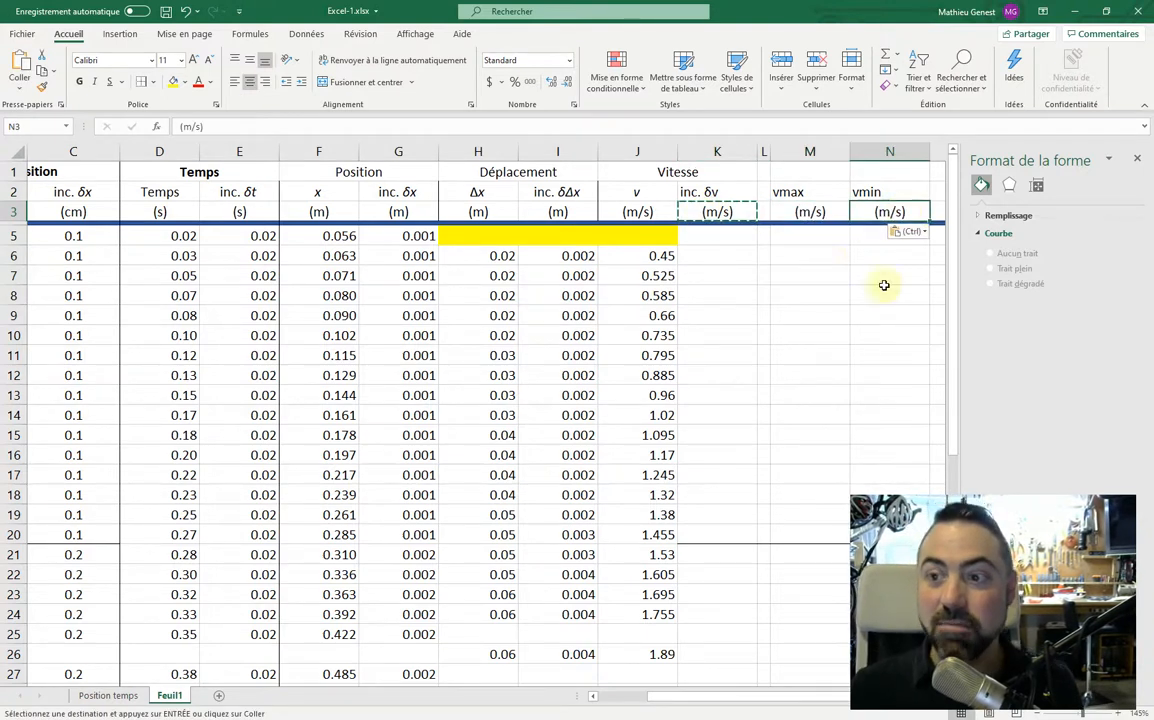
click(826, 251)
click(711, 249)
click(733, 217)
key(Escape)
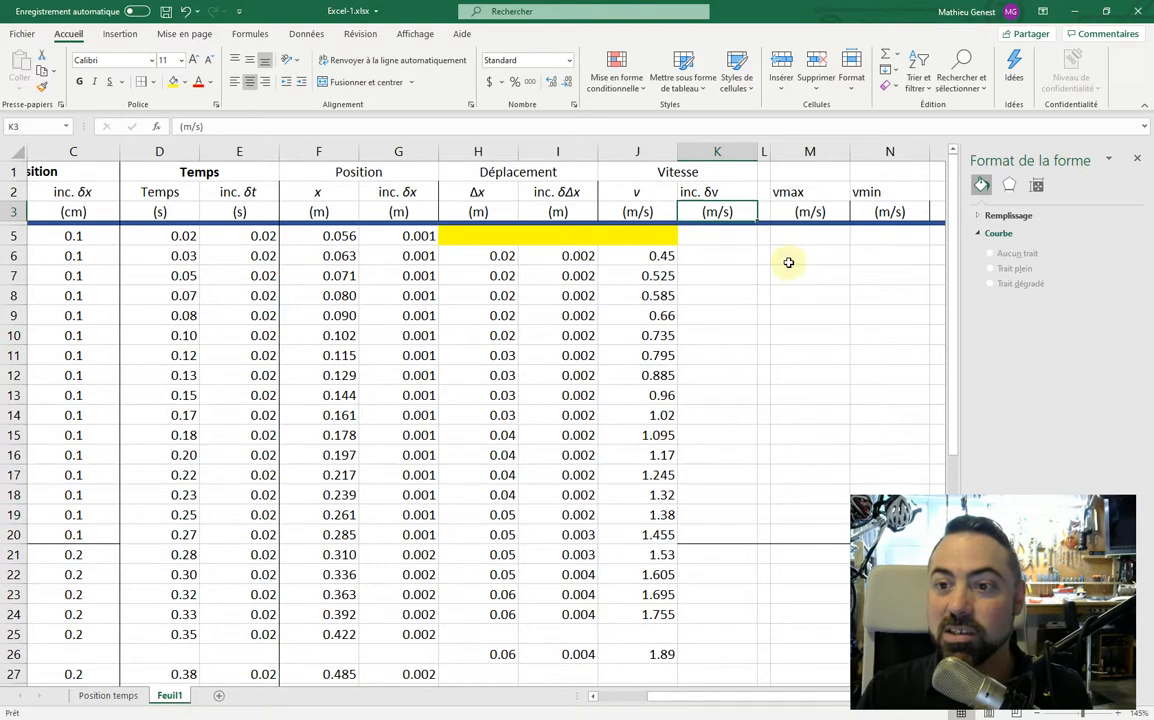
Enter the vmax formula =(H6+I6)/(2/60-2/60) in M6.
drag(798, 257, 821, 265)
click(816, 255)
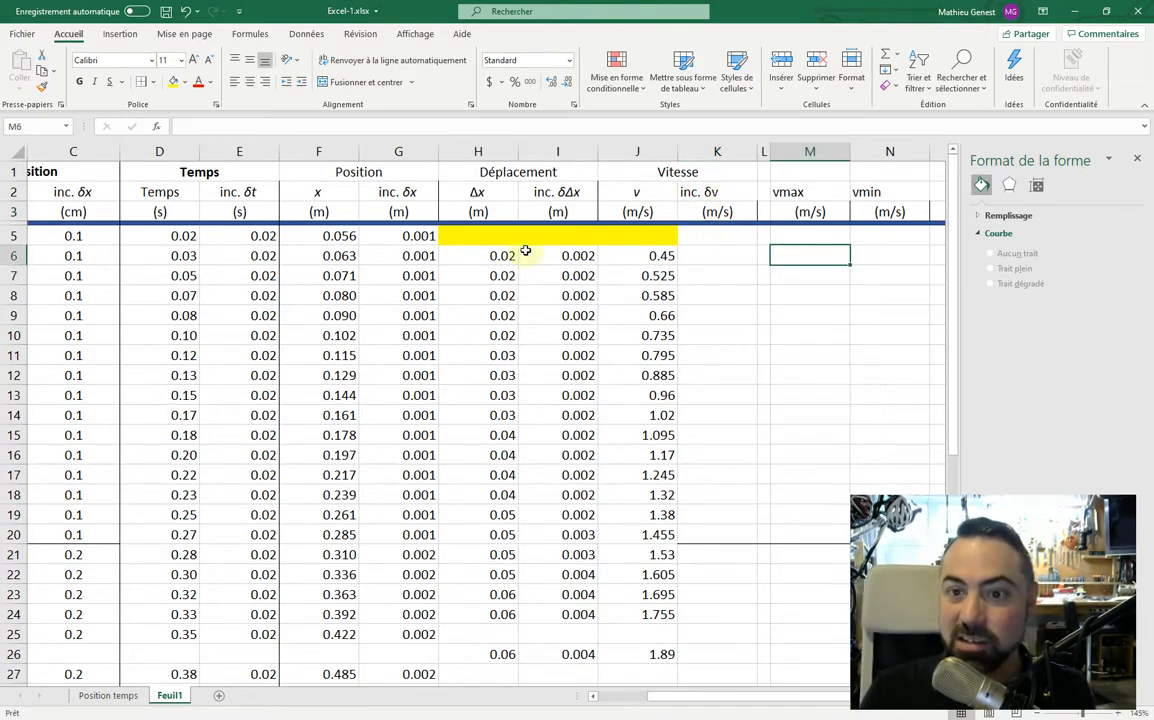
double_click(819, 256)
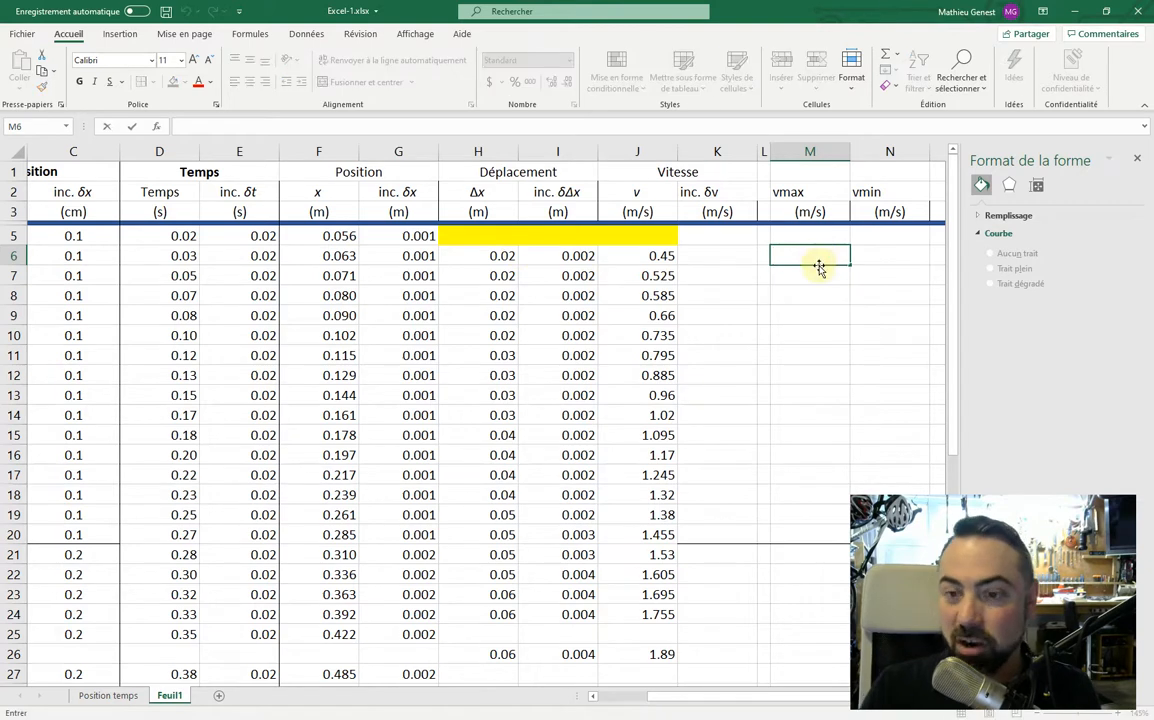
text(=)
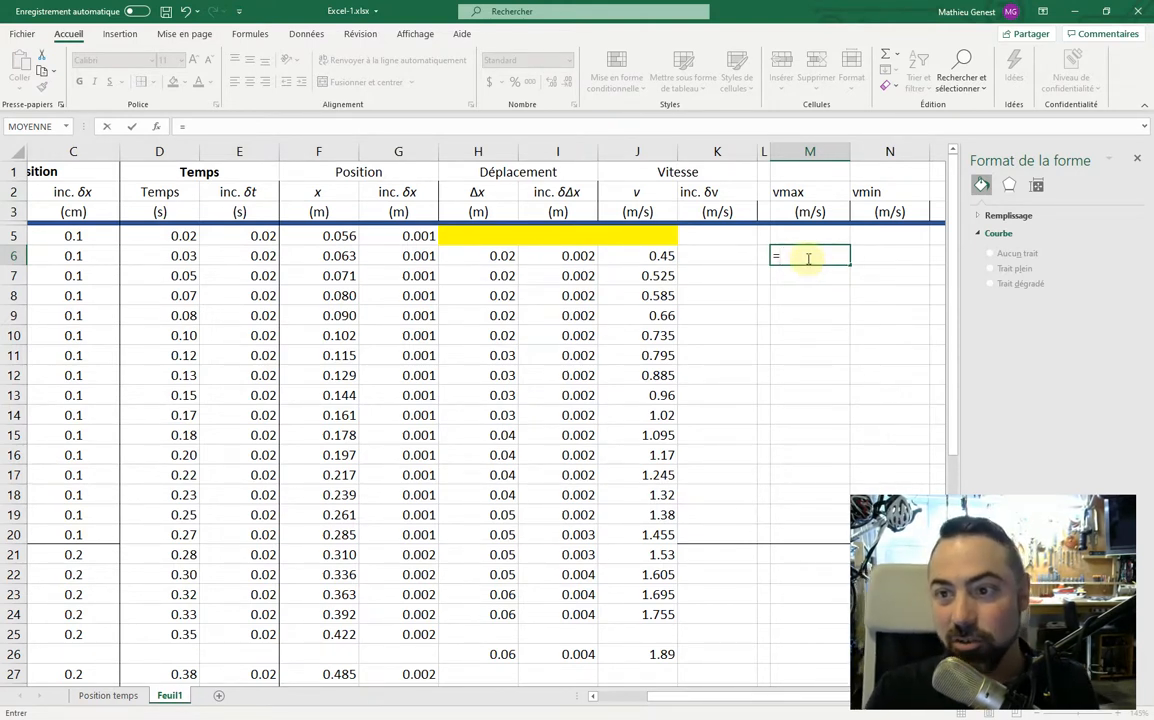
click(492, 257)
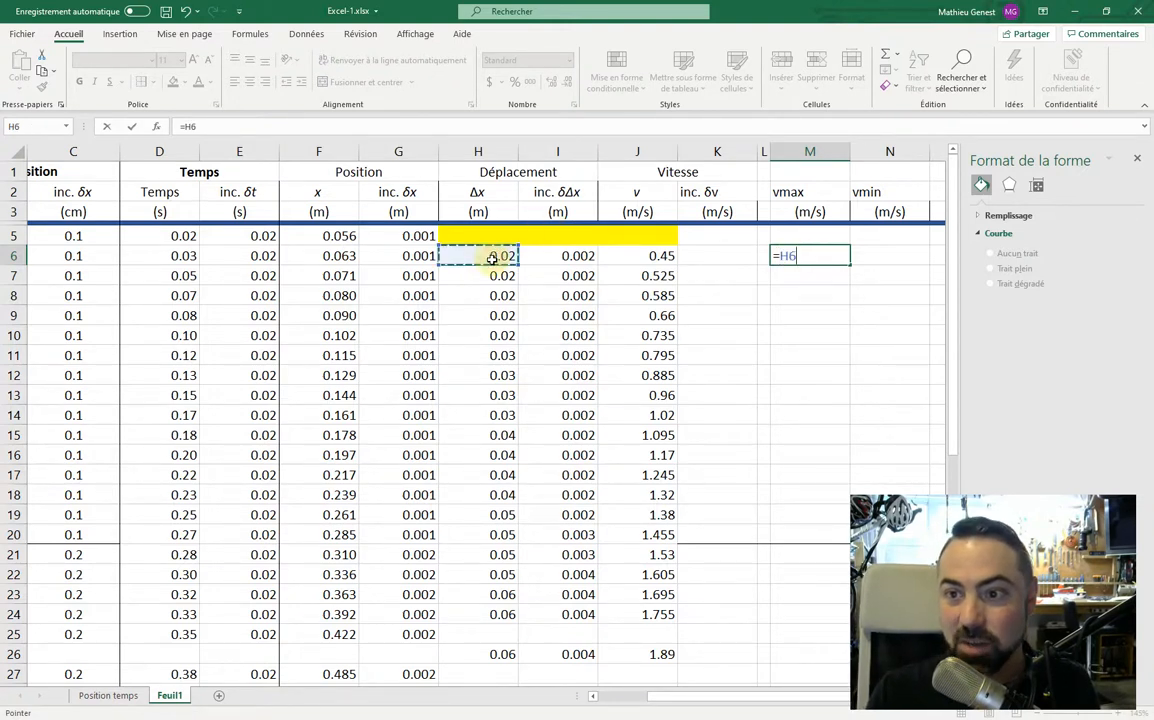
text(+)
click(582, 256)
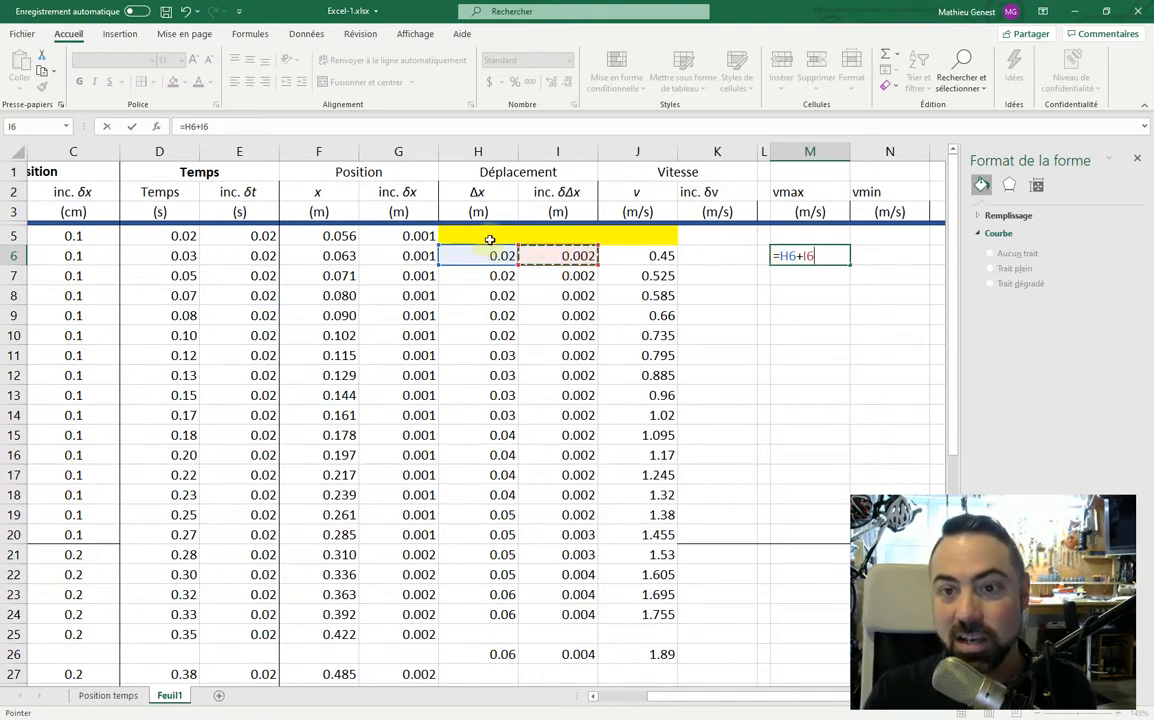
click(784, 256)
text(()
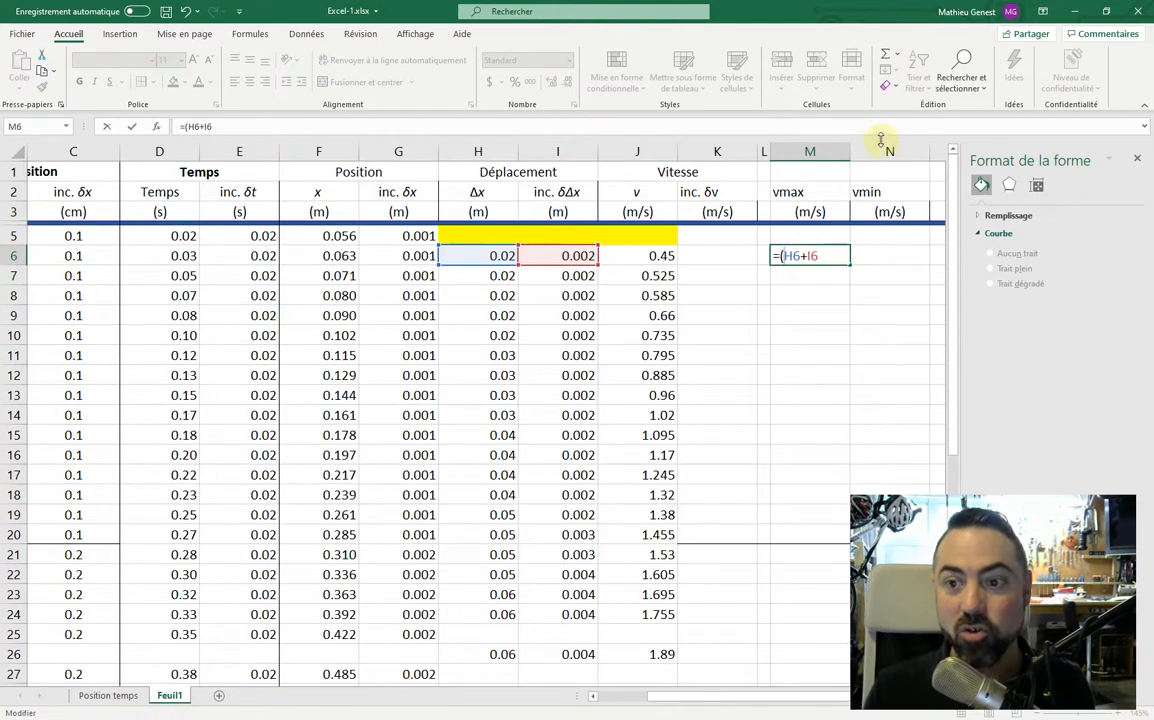
click(818, 255)
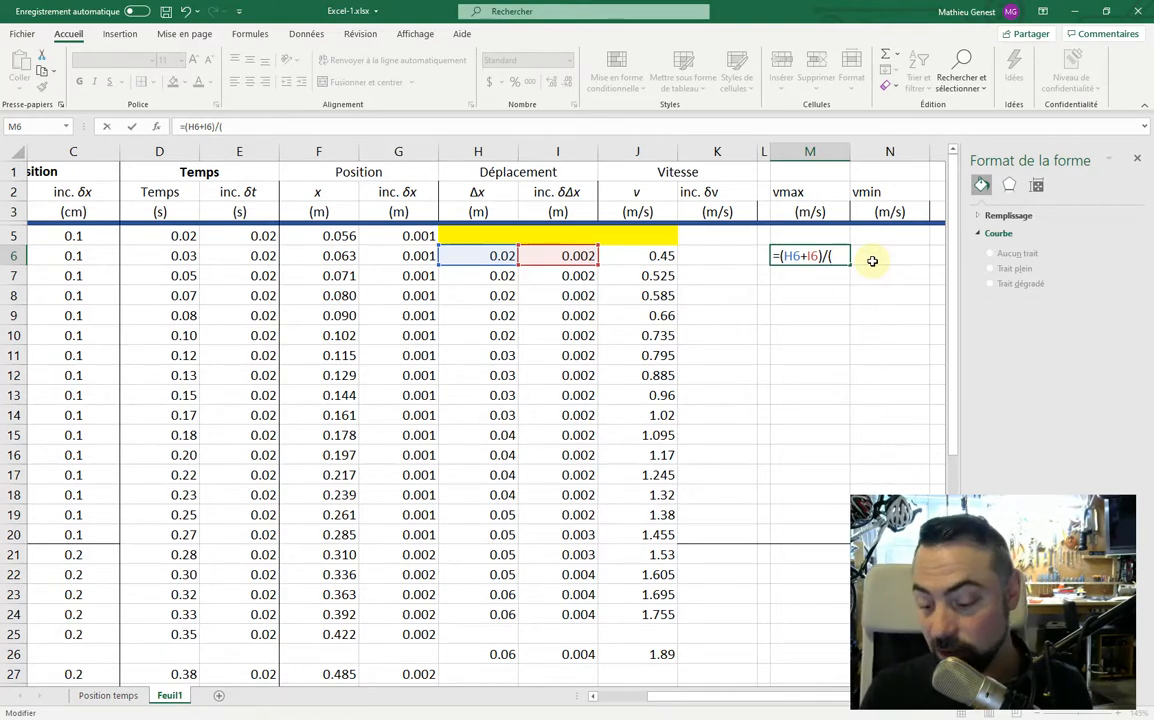
text(60-2/)
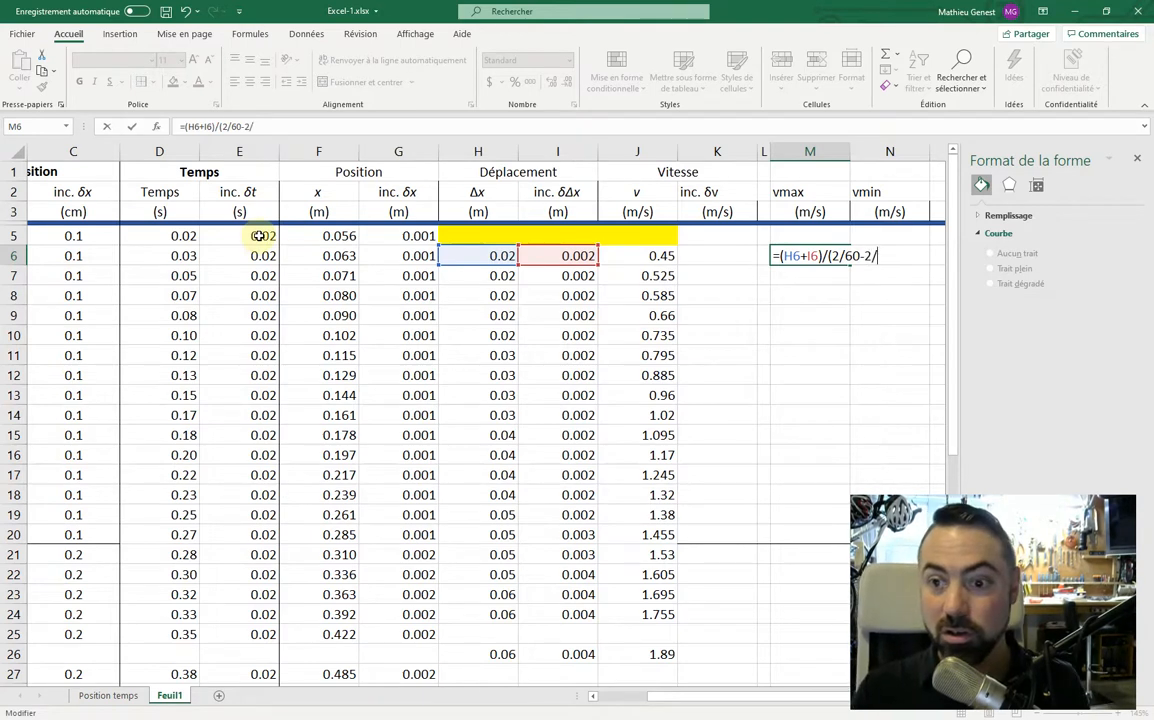
text(60))
key(Return)
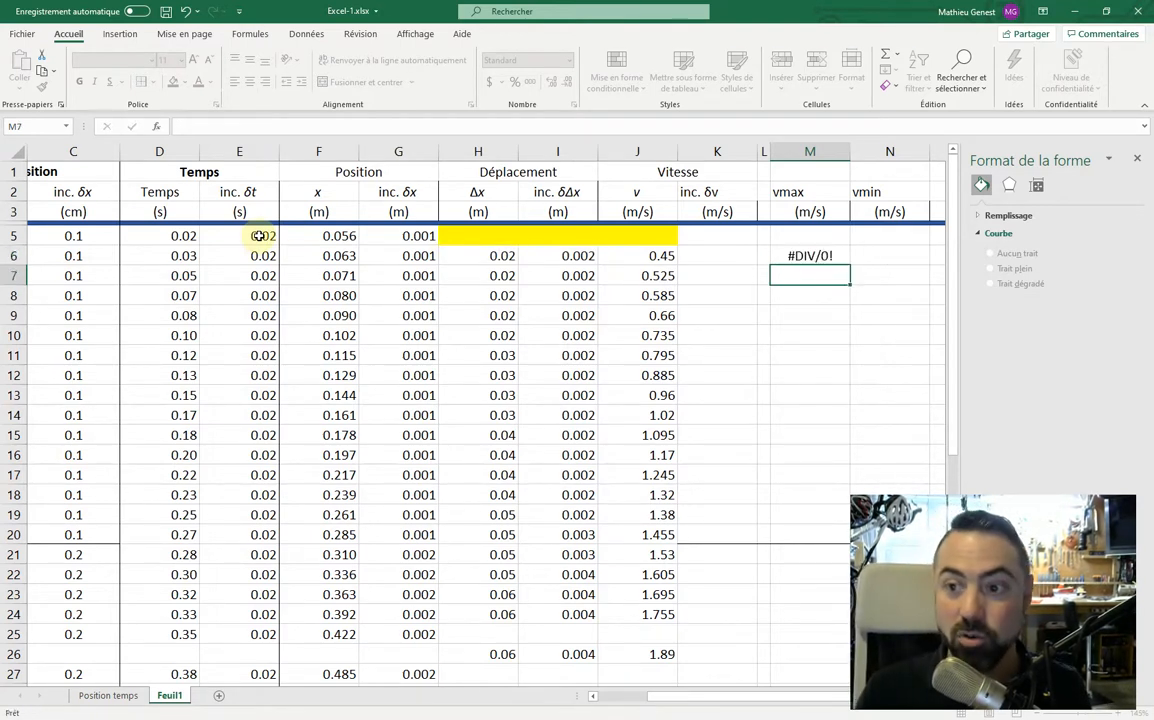
Change the time uncertainty in E5 to =0.5/60 and fill it down the inc. δt column to E34.
double_click(802, 257)
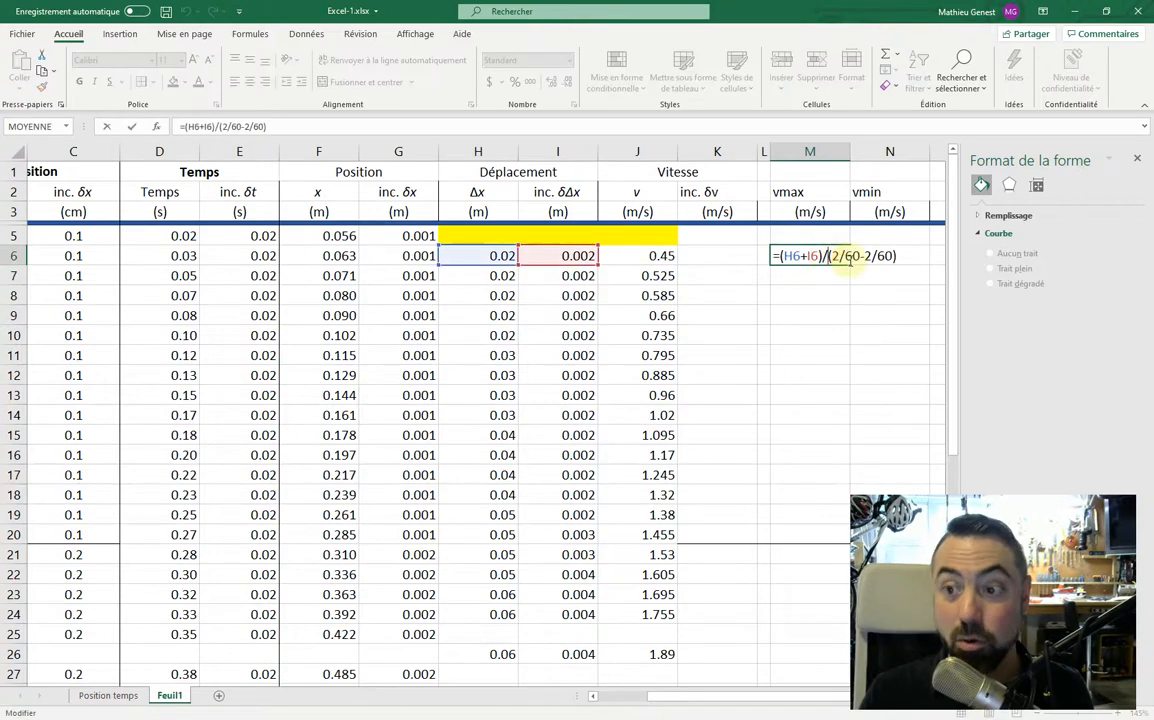
click(260, 236)
double_click(258, 236)
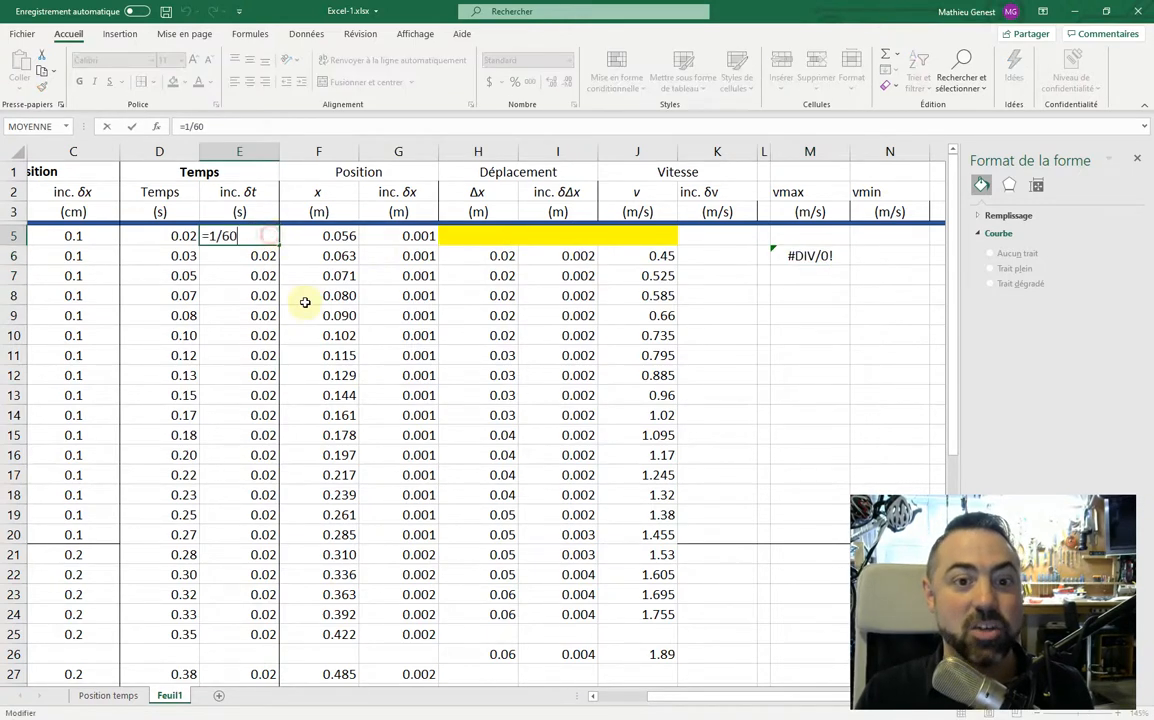
click(217, 237)
key(BackSpace)
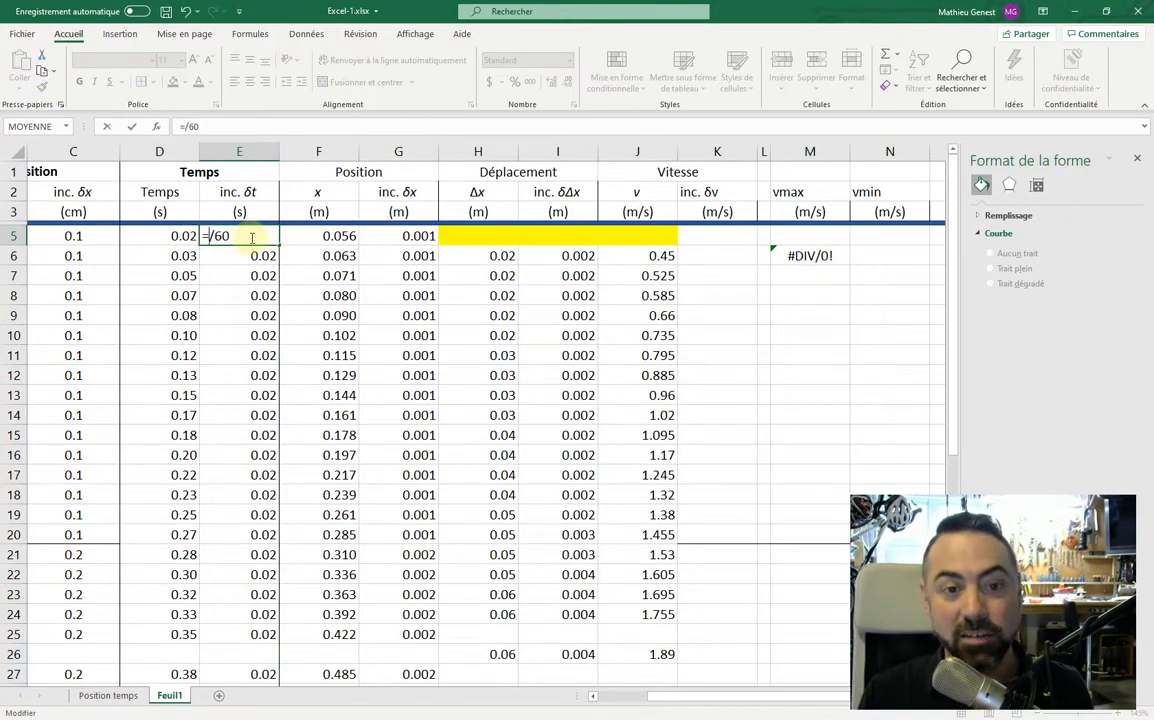
text(0.5)
key(Return)
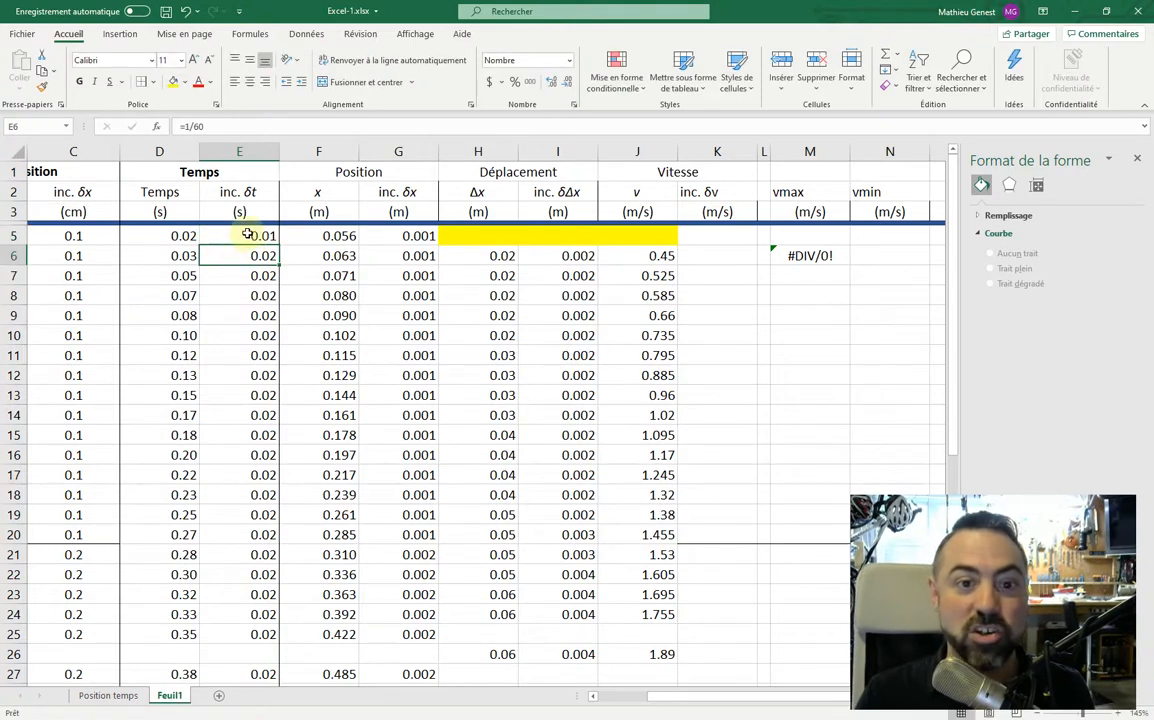
click(252, 236)
drag(277, 242, 249, 661)
scroll(486, 563, up, 3)
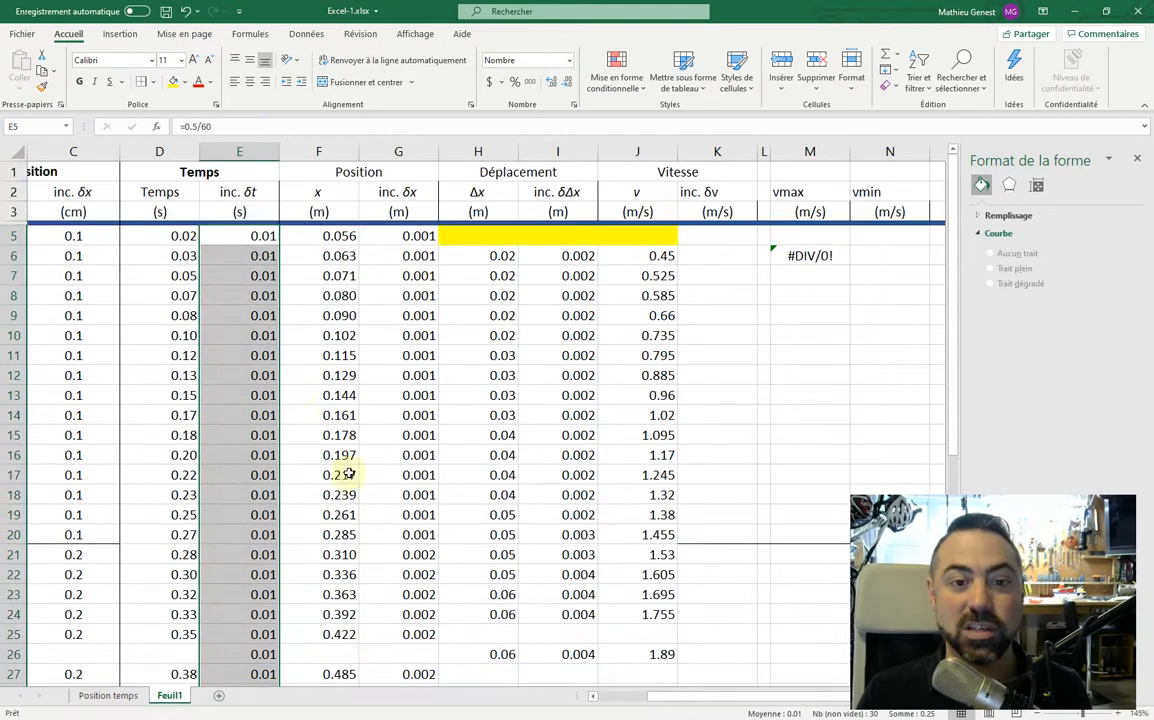
Correct the vmax formula in M6 to =(H6+I6)/(2/60-1/60).
click(830, 254)
double_click(830, 256)
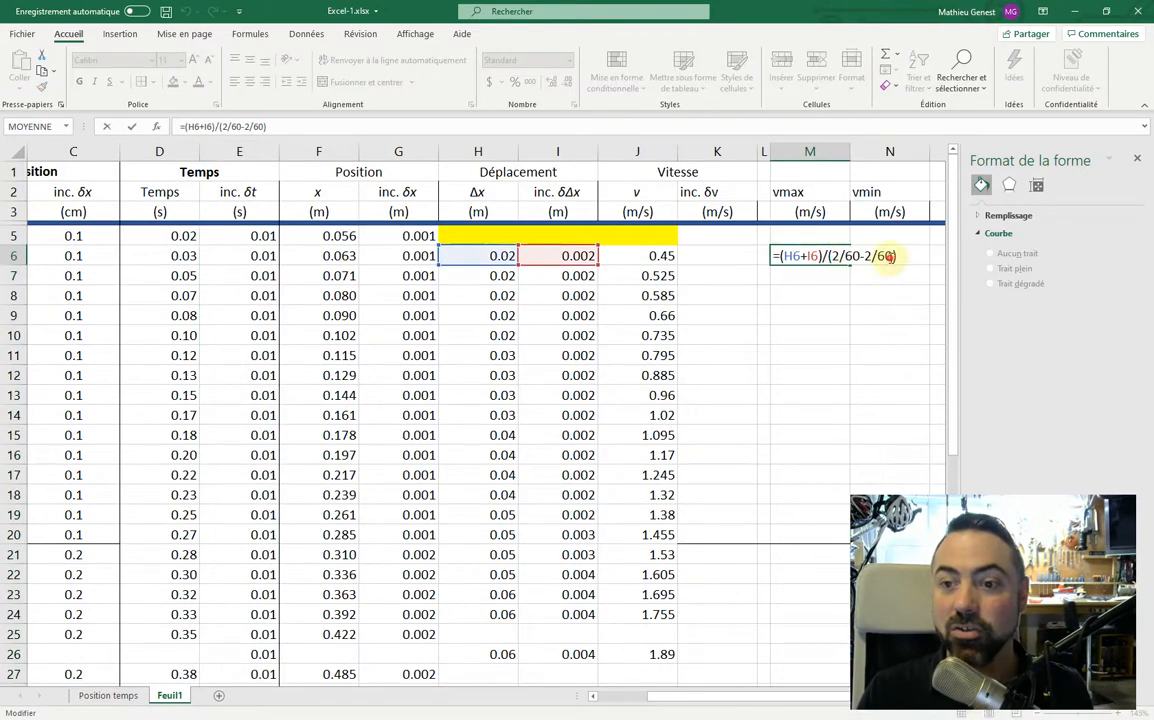
click(866, 256)
key(Delete)
text(1)
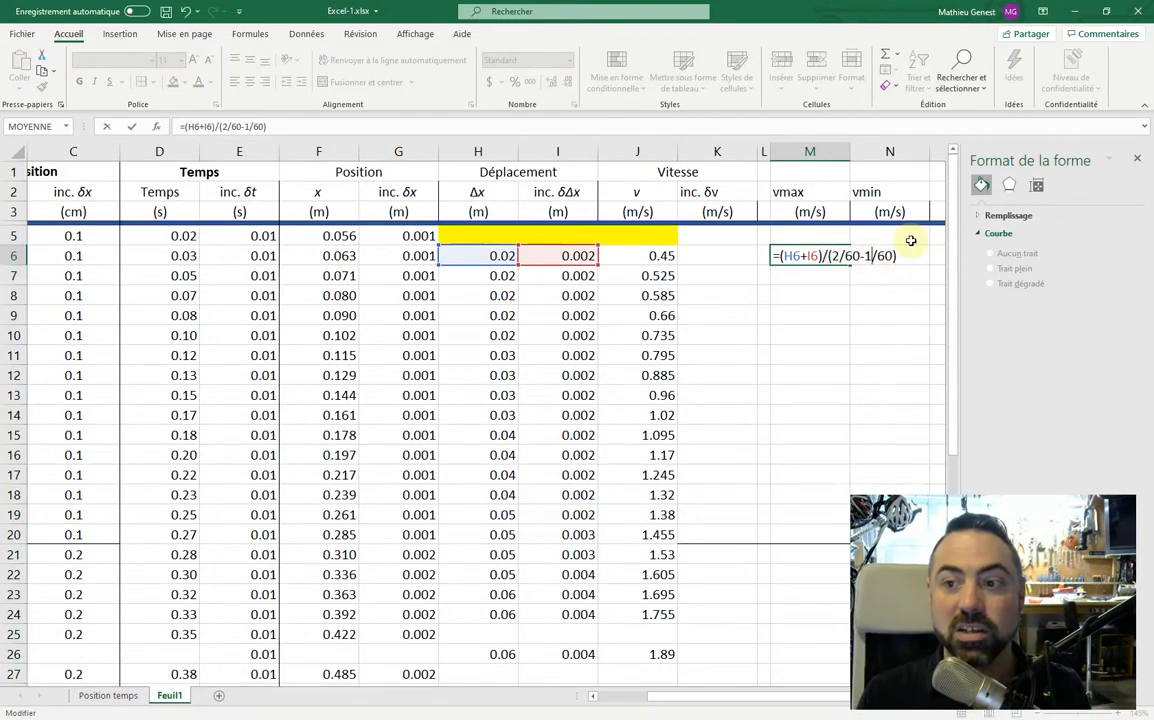
key(Return)
click(838, 252)
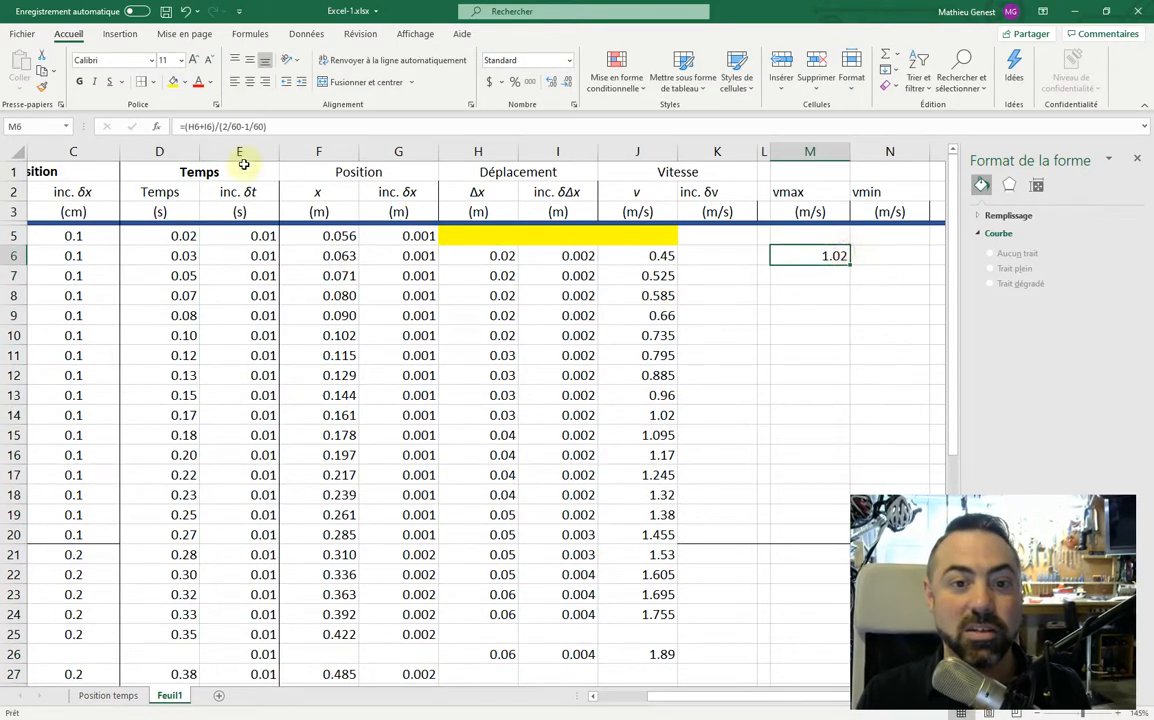
Review the time uncertainty formula in E5, the error bars on the Position temps chart and the velocity formula in J6.
double_click(263, 237)
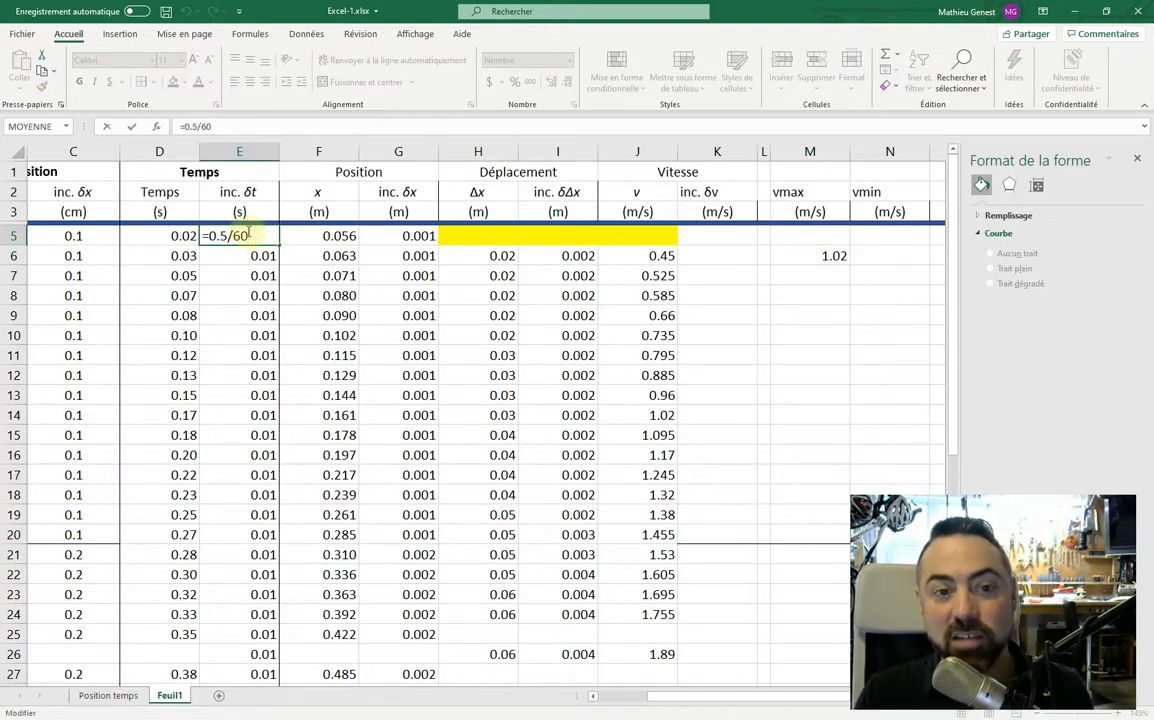
click(229, 237)
key(Escape)
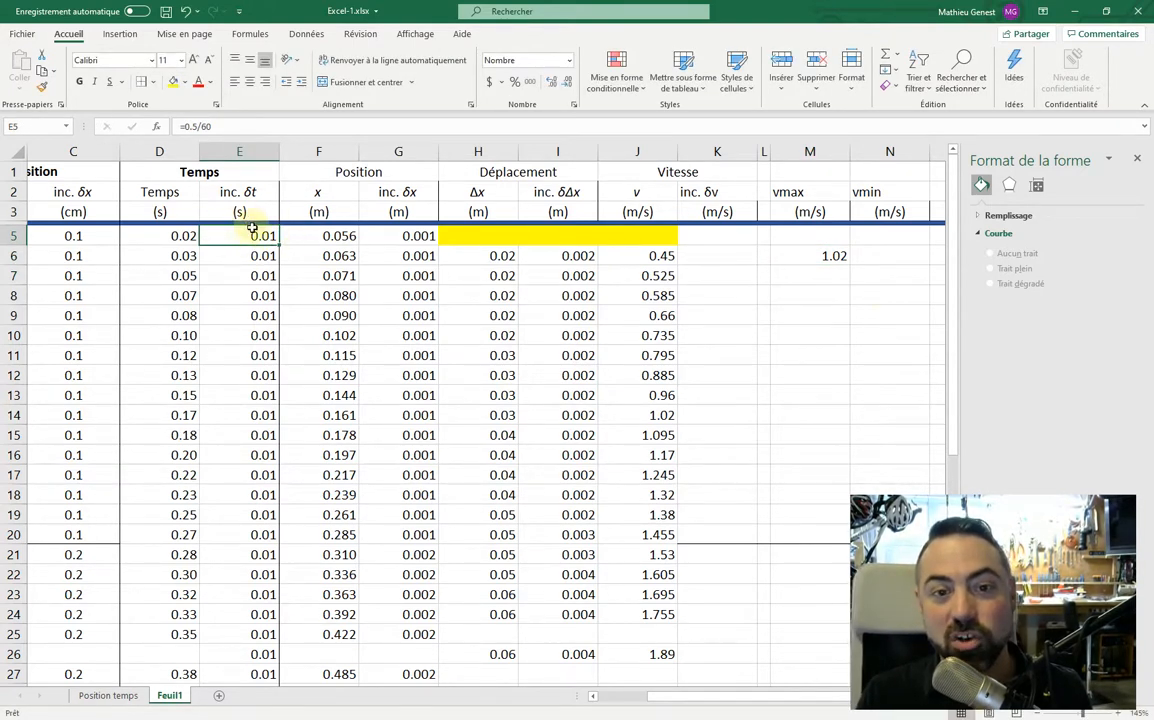
click(108, 695)
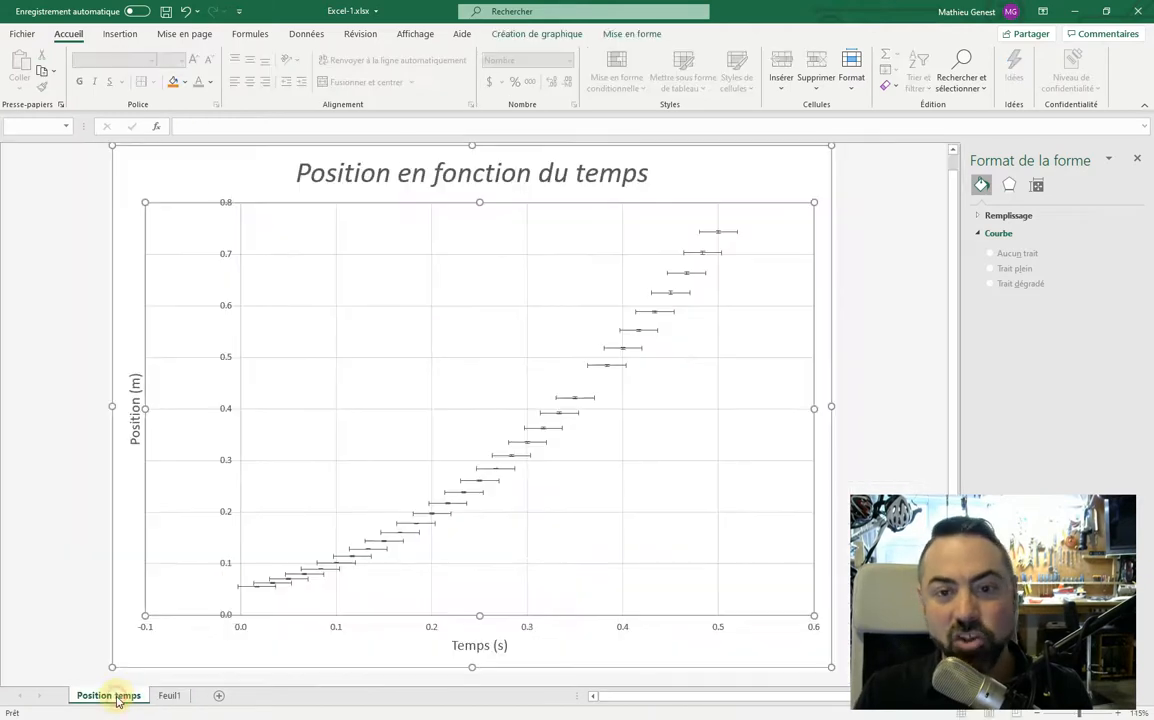
click(590, 470)
click(721, 252)
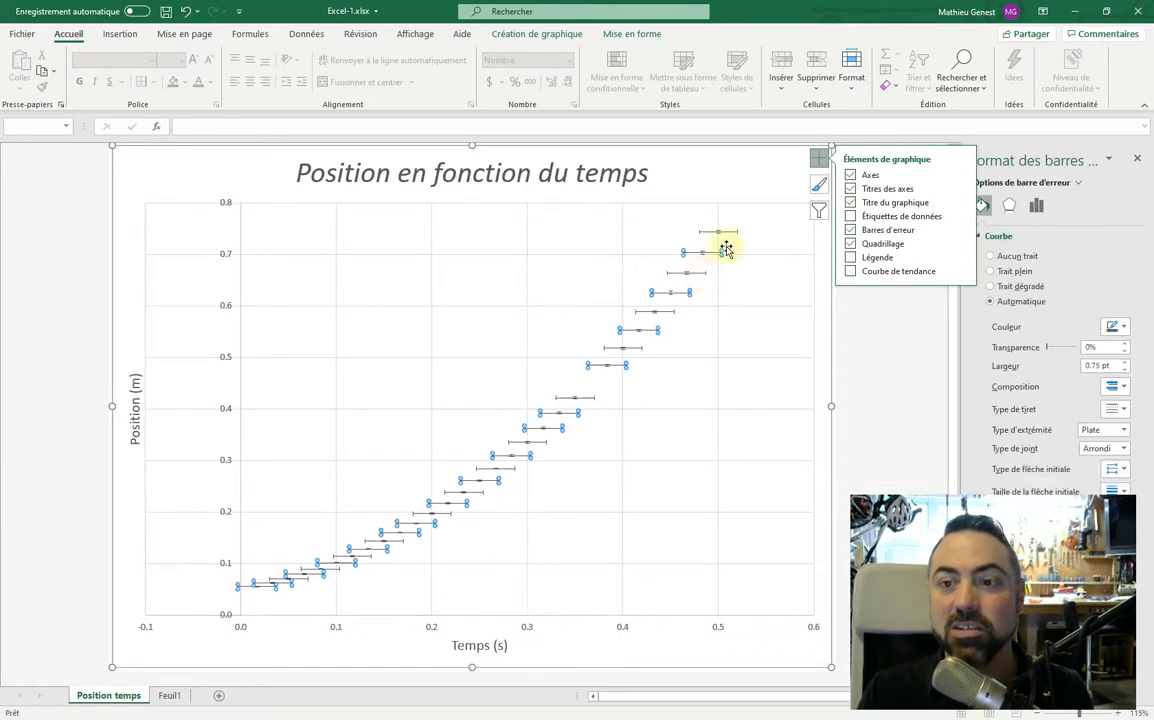
click(165, 696)
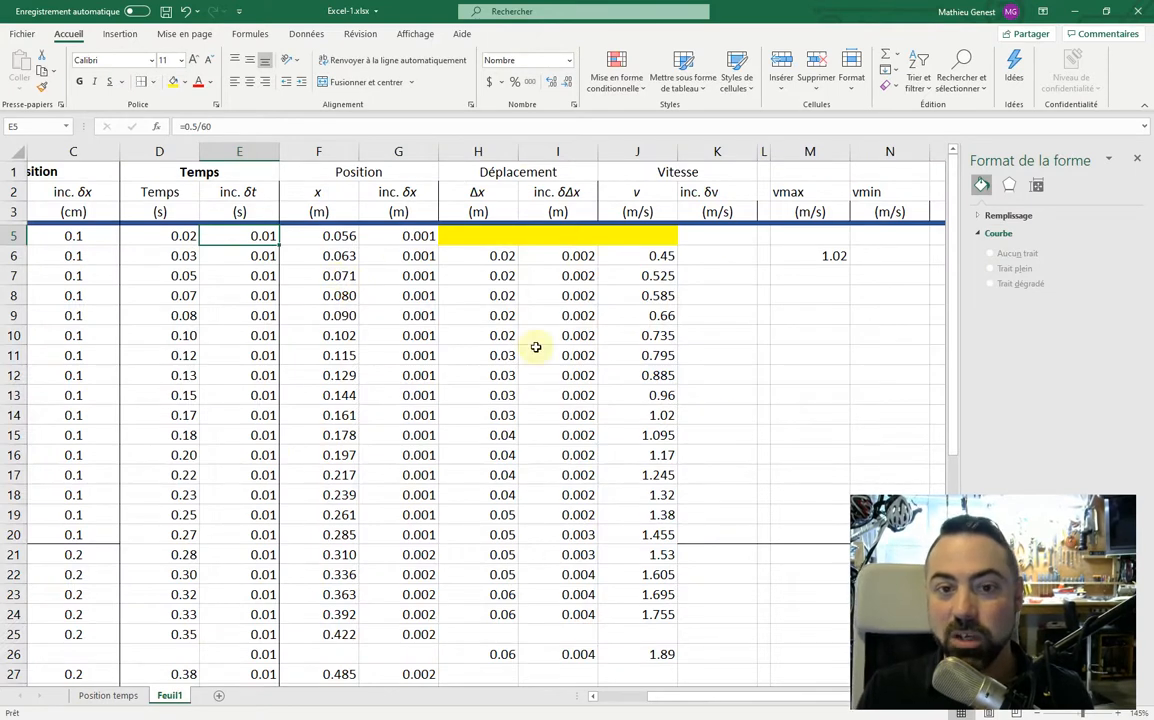
click(650, 257)
double_click(652, 257)
key(Escape)
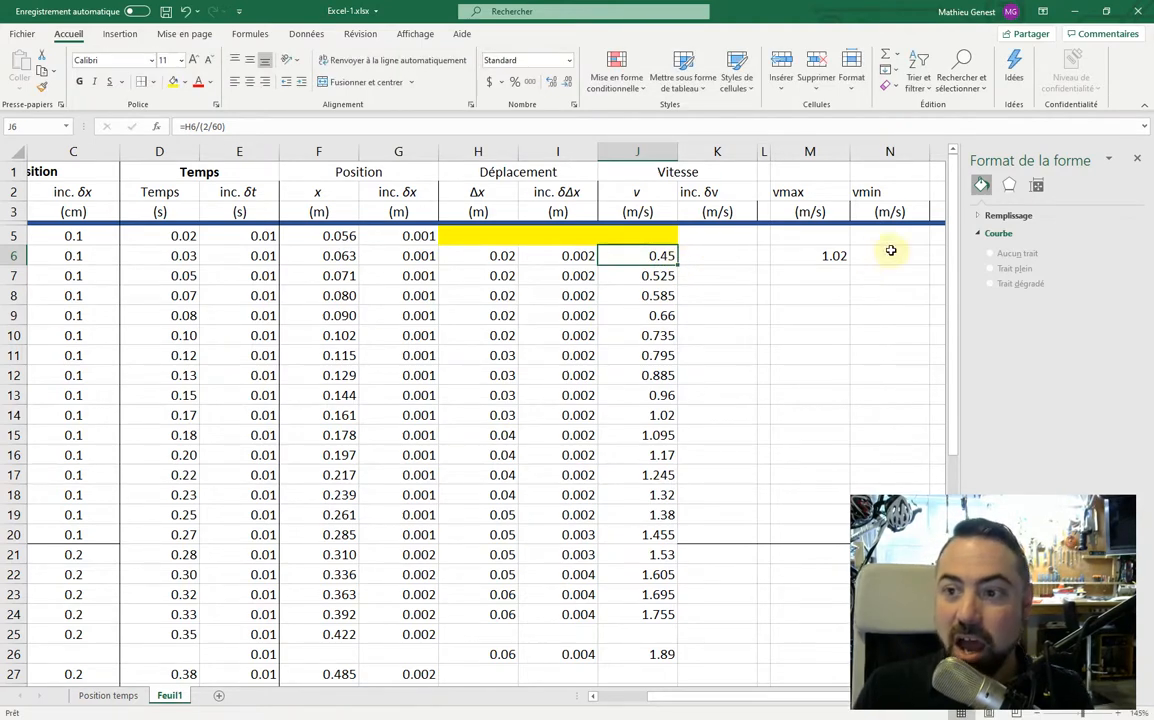
Fill the vmax formula from M6 down to M33.
click(836, 258)
drag(850, 266, 812, 532)
scroll(801, 373, up, 5)
Enter the vmin formula =(H6-I6)/(2/60+1/60) in N6.
click(898, 255)
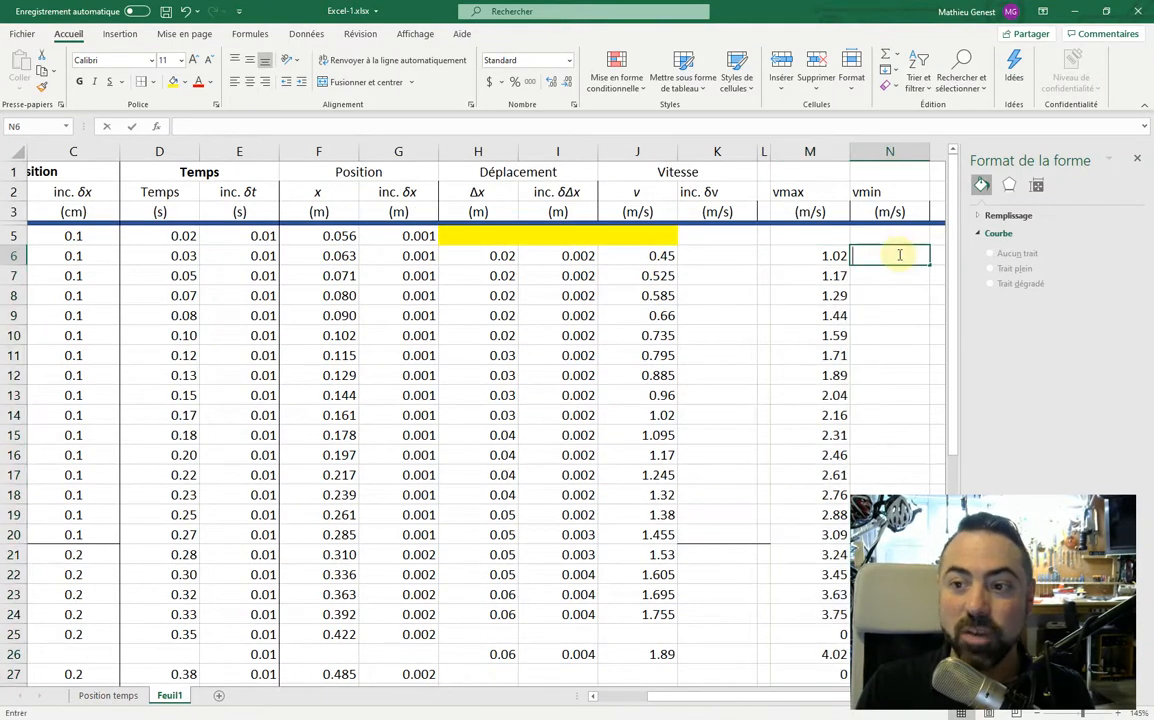
text(=)
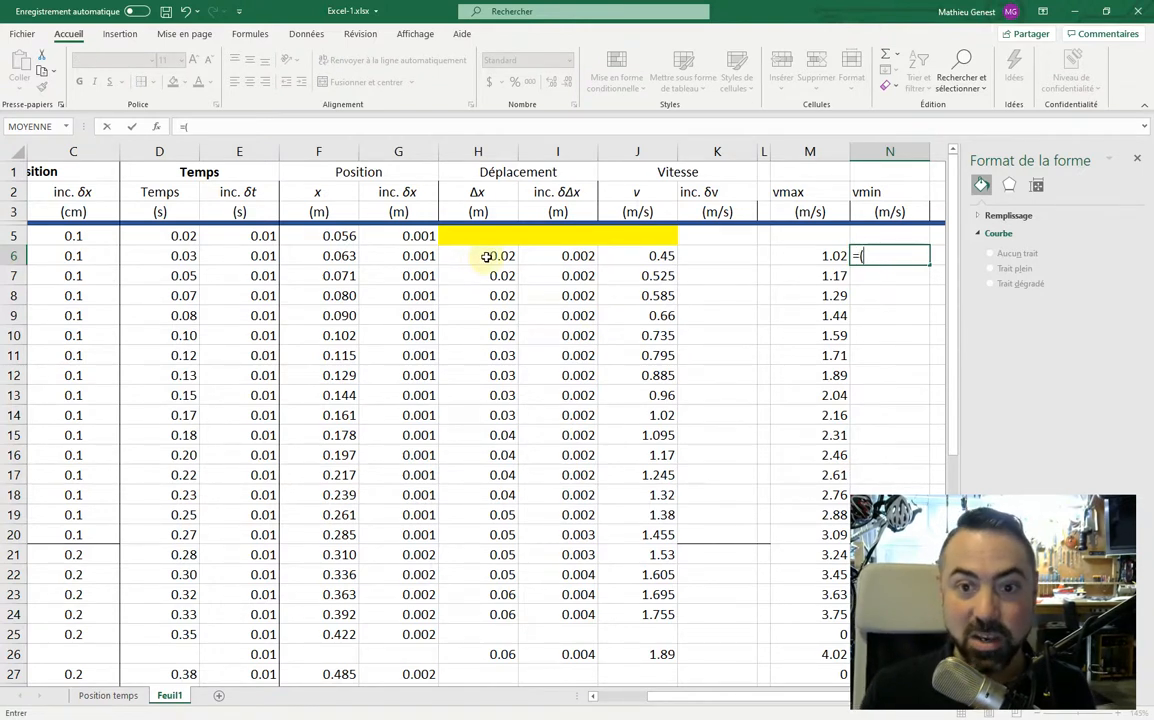
text(()
click(500, 258)
text(-)
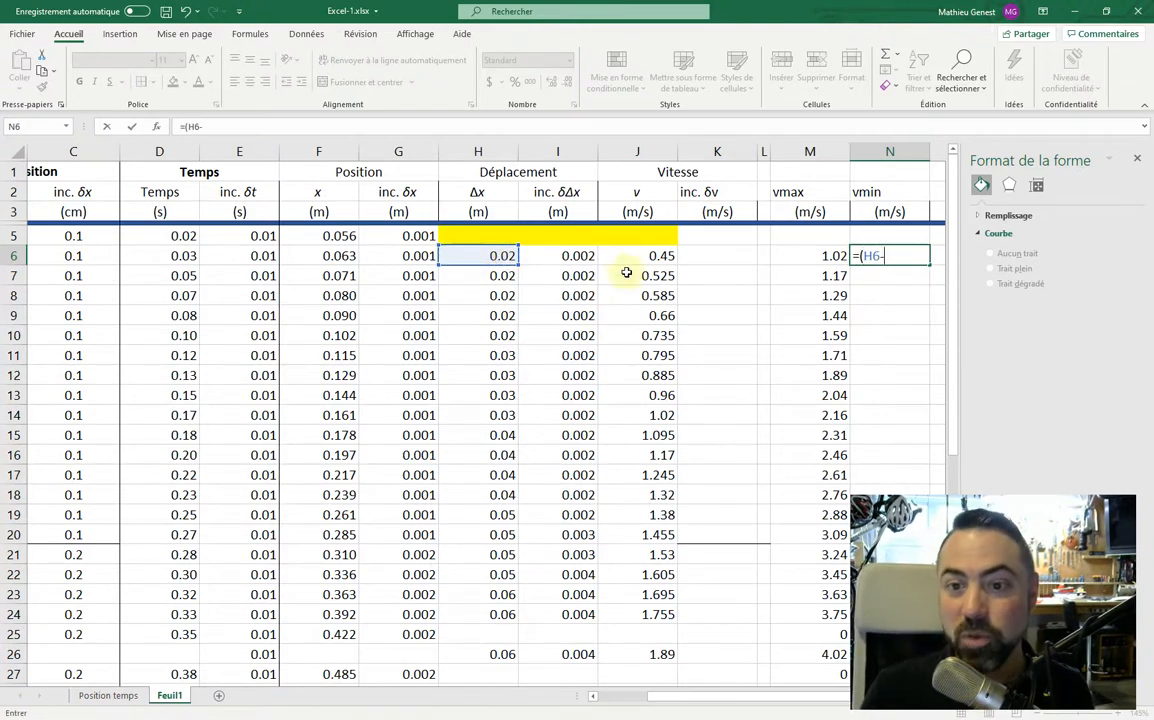
click(567, 258)
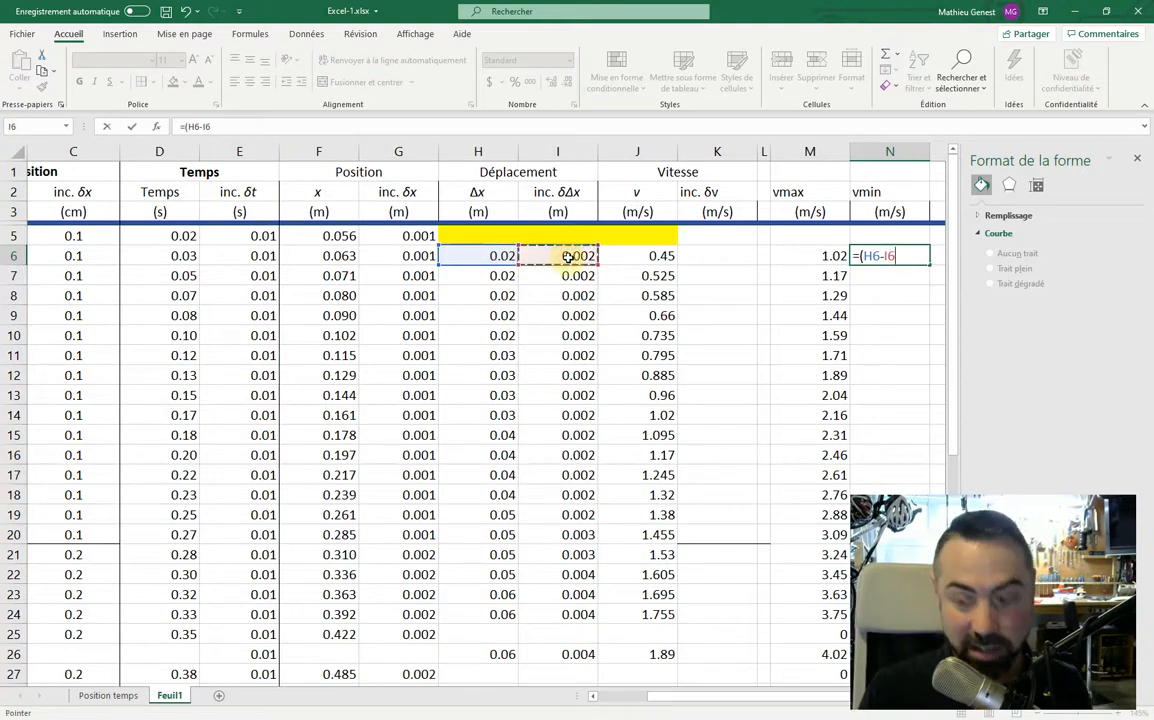
text()/(2/60+1/60)
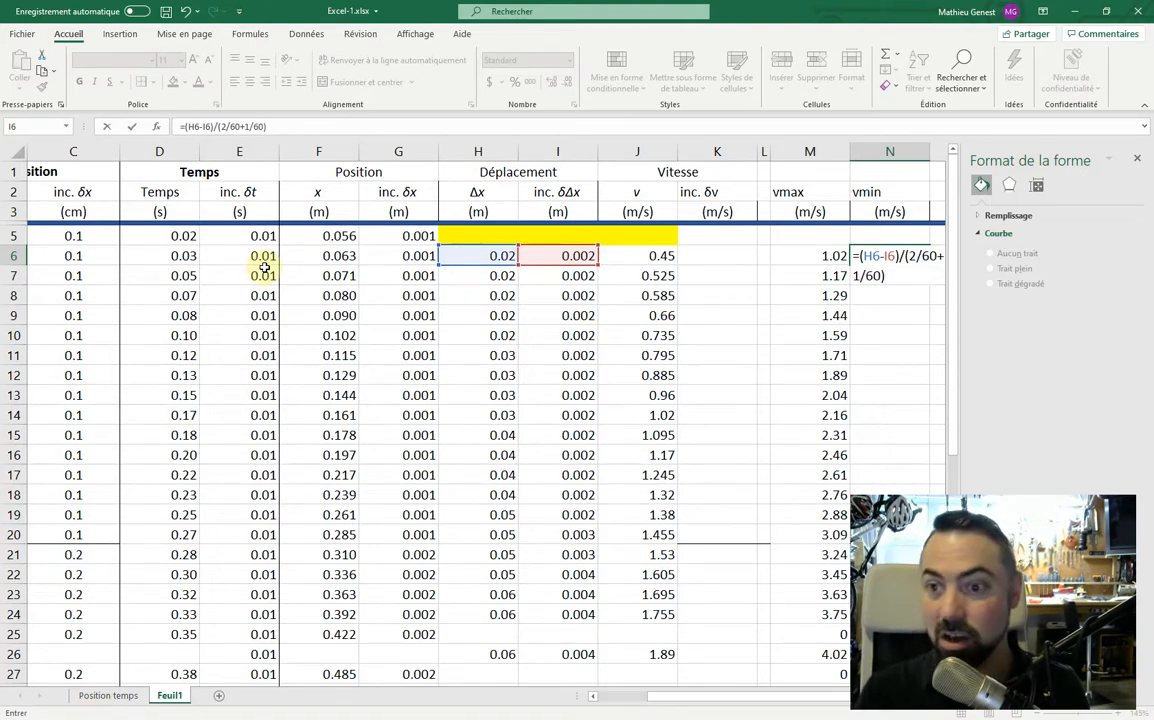
key(Return)
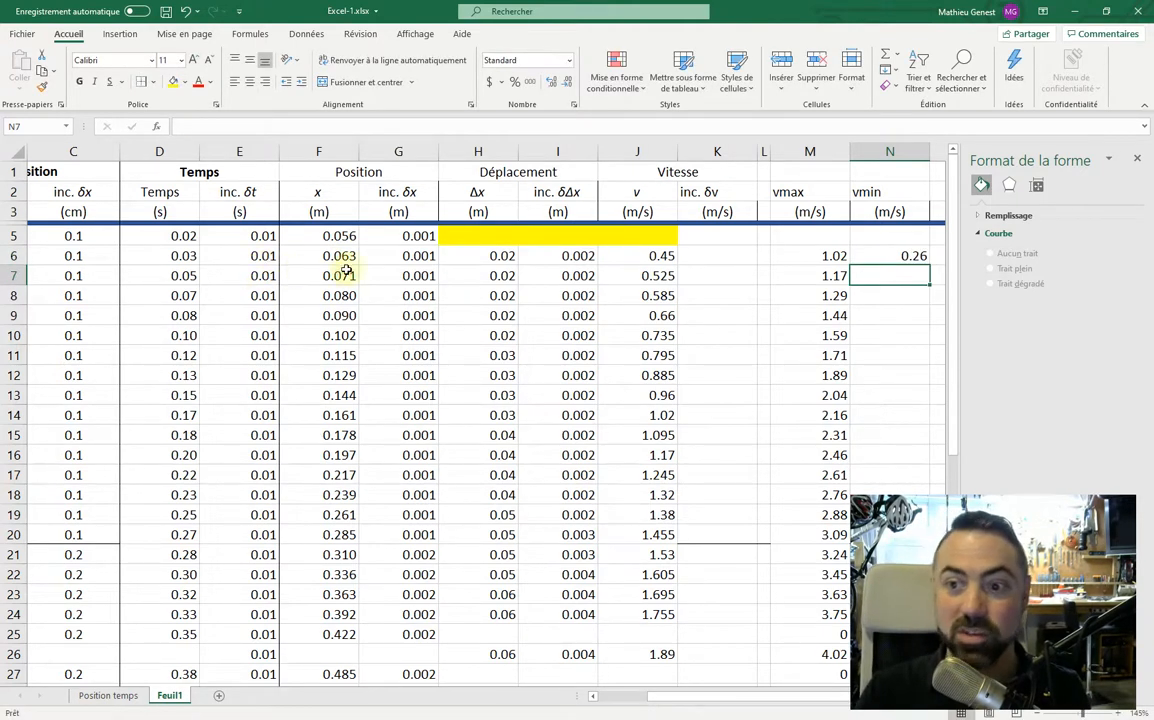
Fill the vmin formula from N6 down to N33.
click(912, 256)
drag(929, 262, 890, 650)
scroll(809, 503, down, 5)
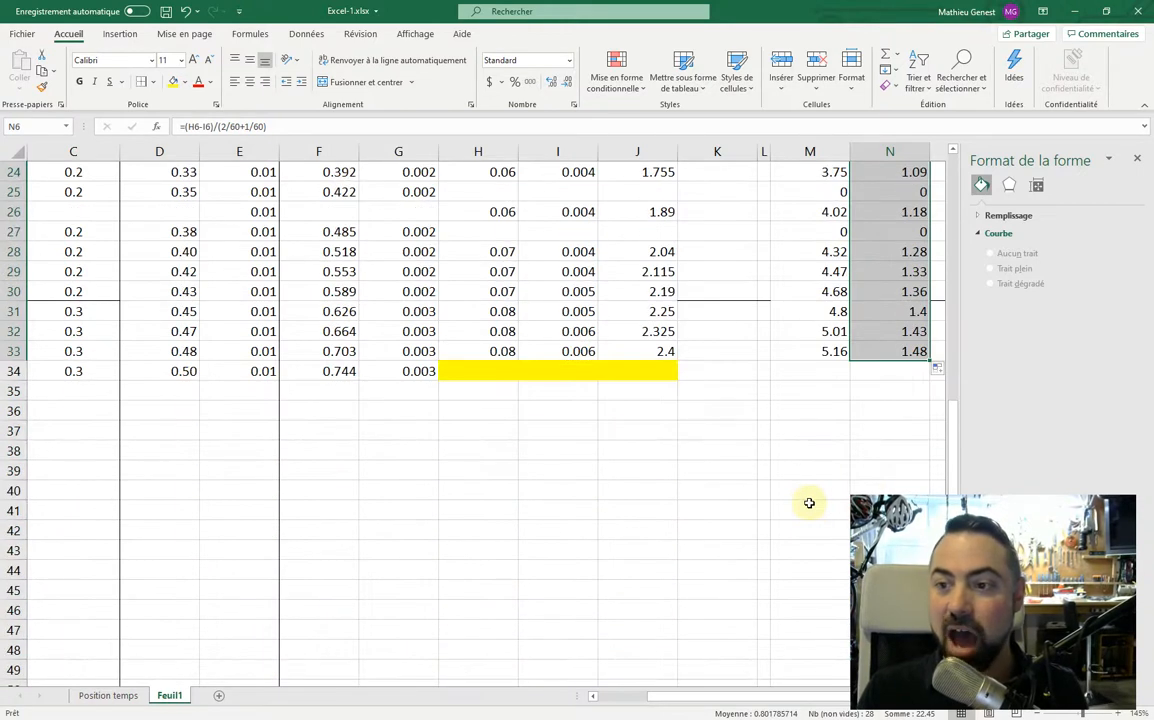
scroll(809, 503, up, 8)
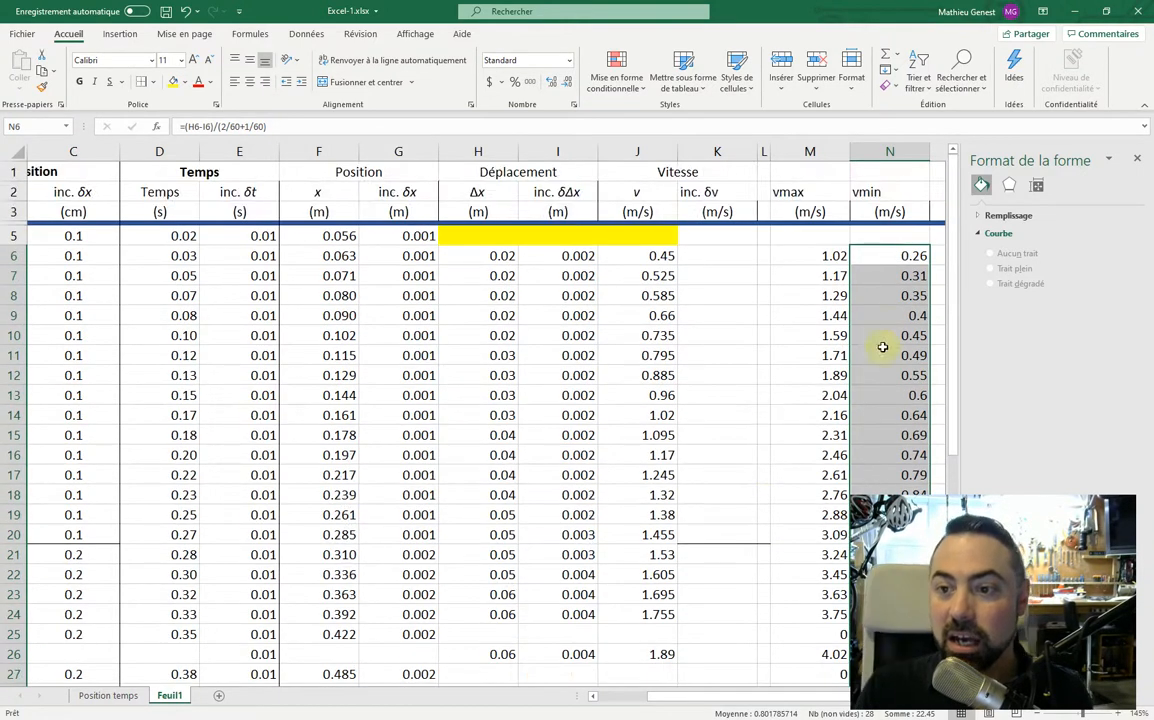
Enter the velocity uncertainty formula =(M6-N6)/2 in K6 and fill it down to K33.
click(736, 256)
text(=)
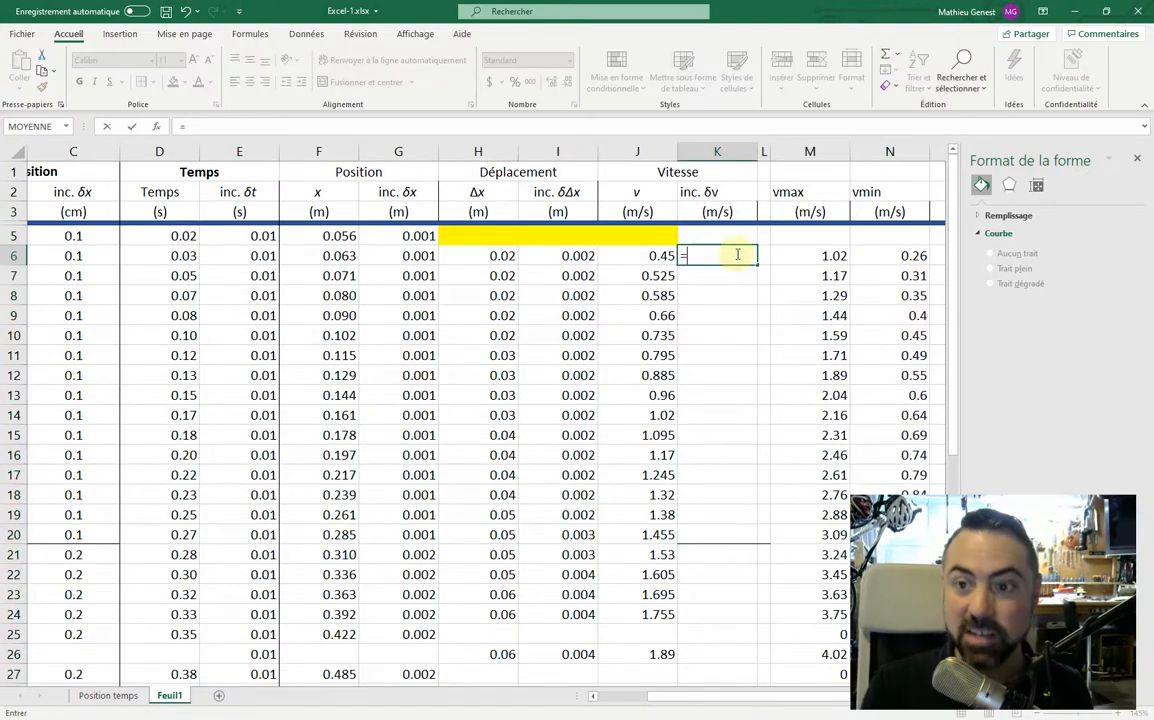
click(820, 256)
text(-)
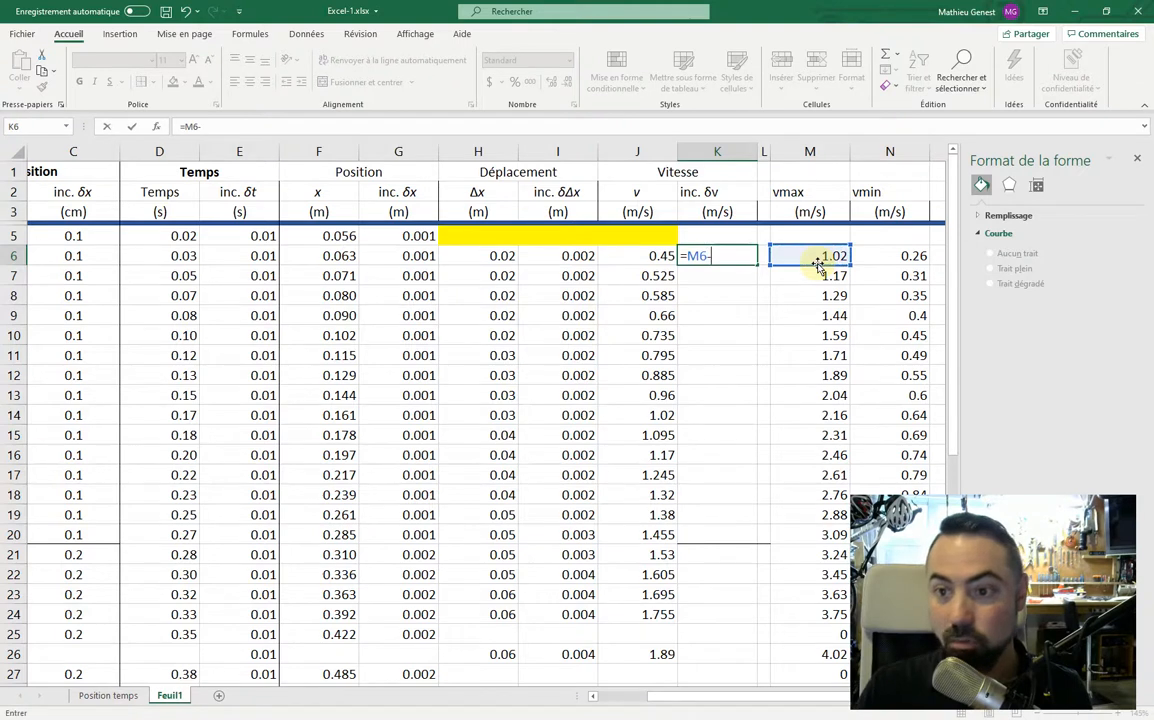
click(899, 258)
click(688, 256)
text(()
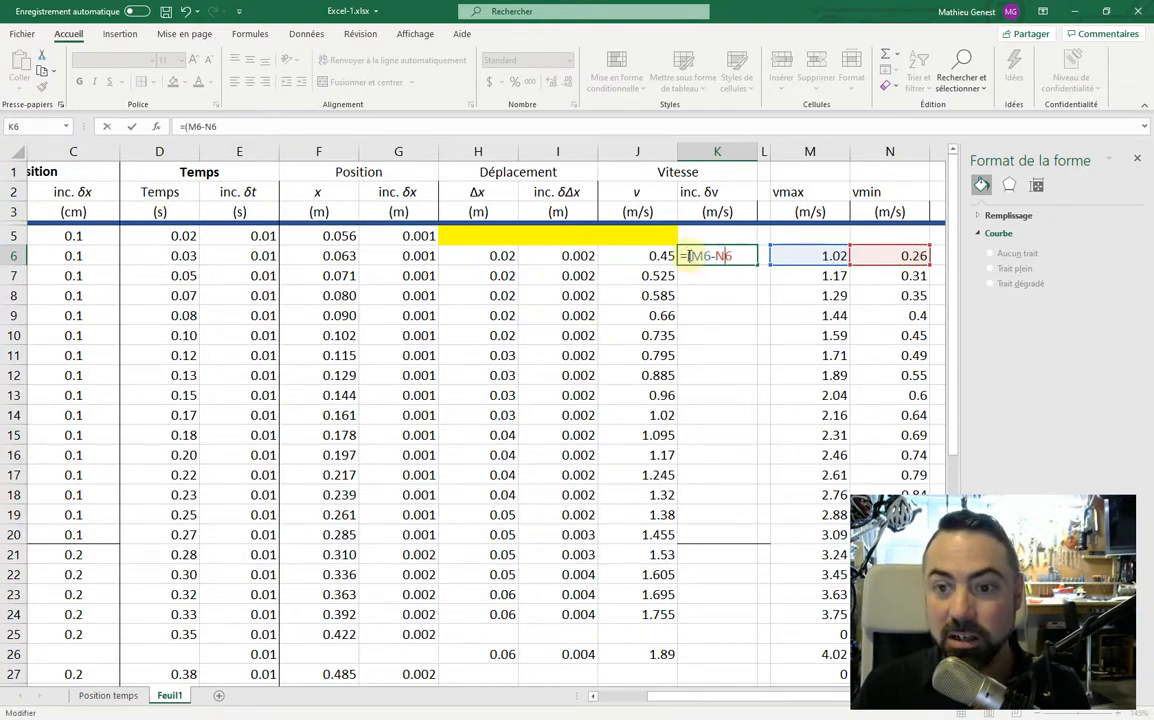
text()/2)
key(Return)
click(738, 258)
drag(756, 265, 750, 647)
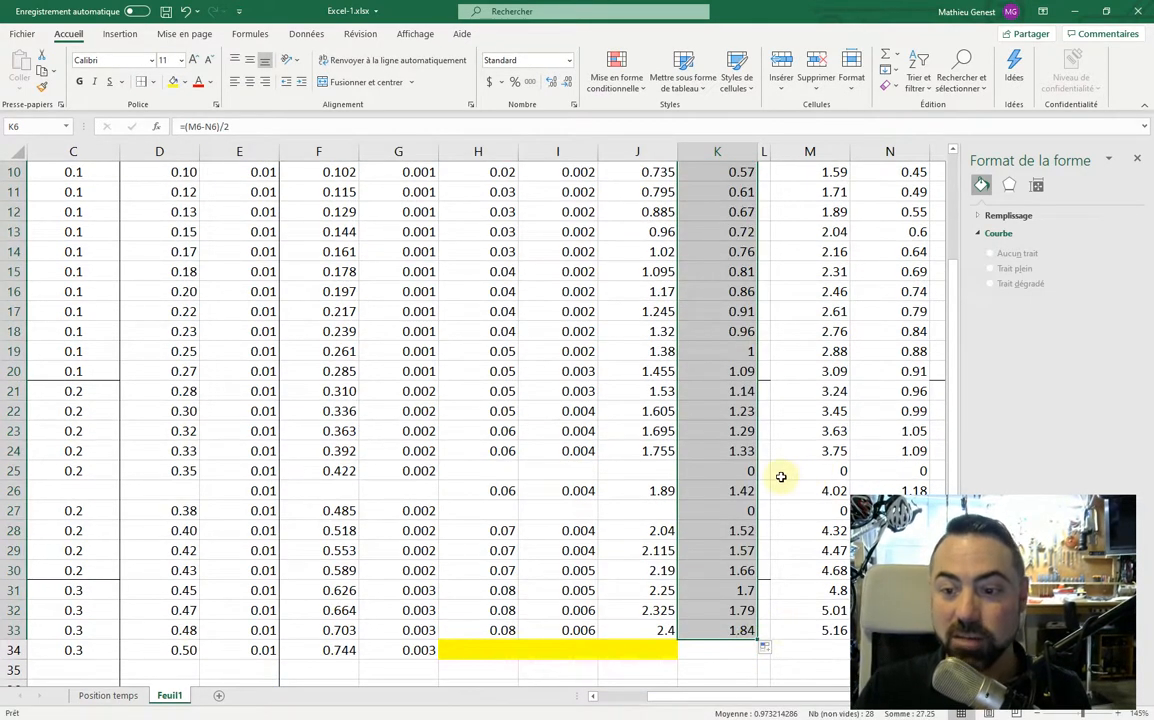
Display the velocity uncertainties with one decimal in K6:K17 and with no decimals in K18:K33.
scroll(720, 470, up, 3)
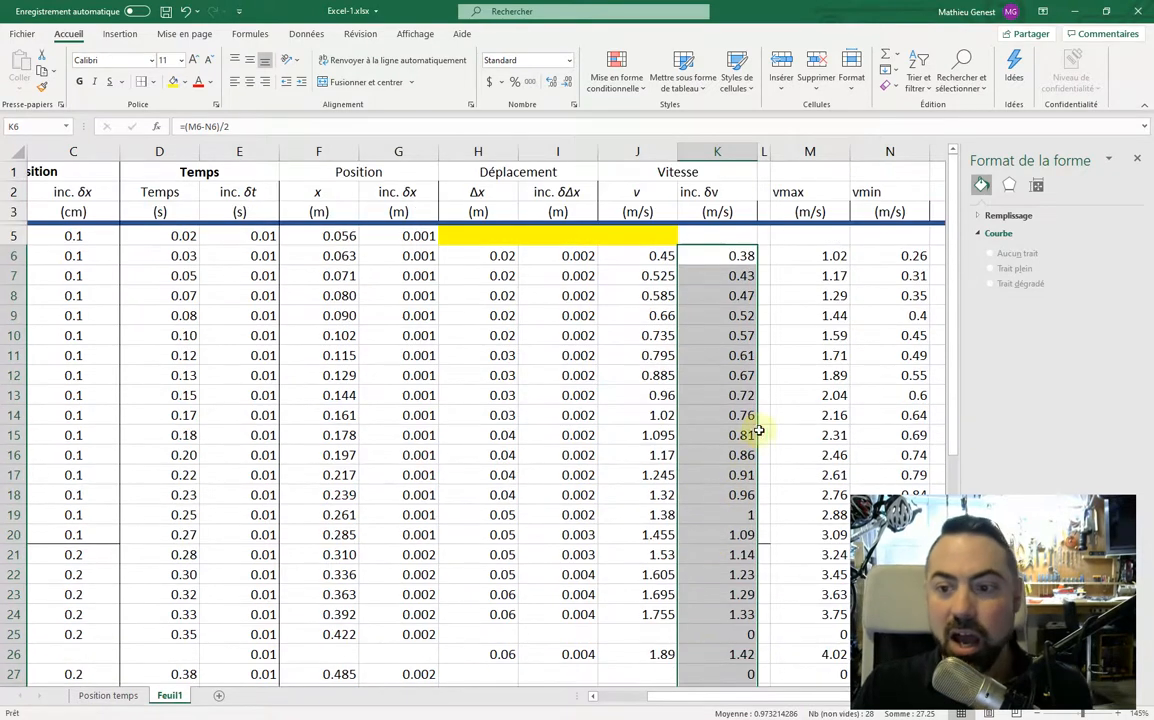
drag(742, 257, 738, 487)
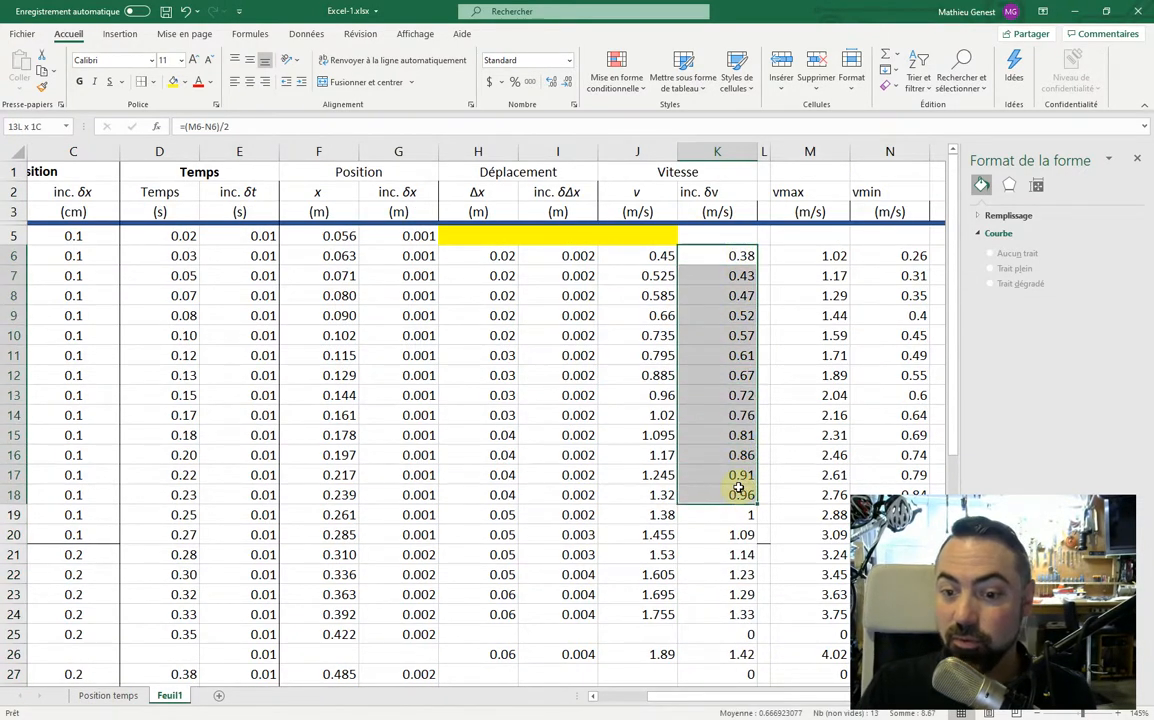
drag(738, 477, 737, 475)
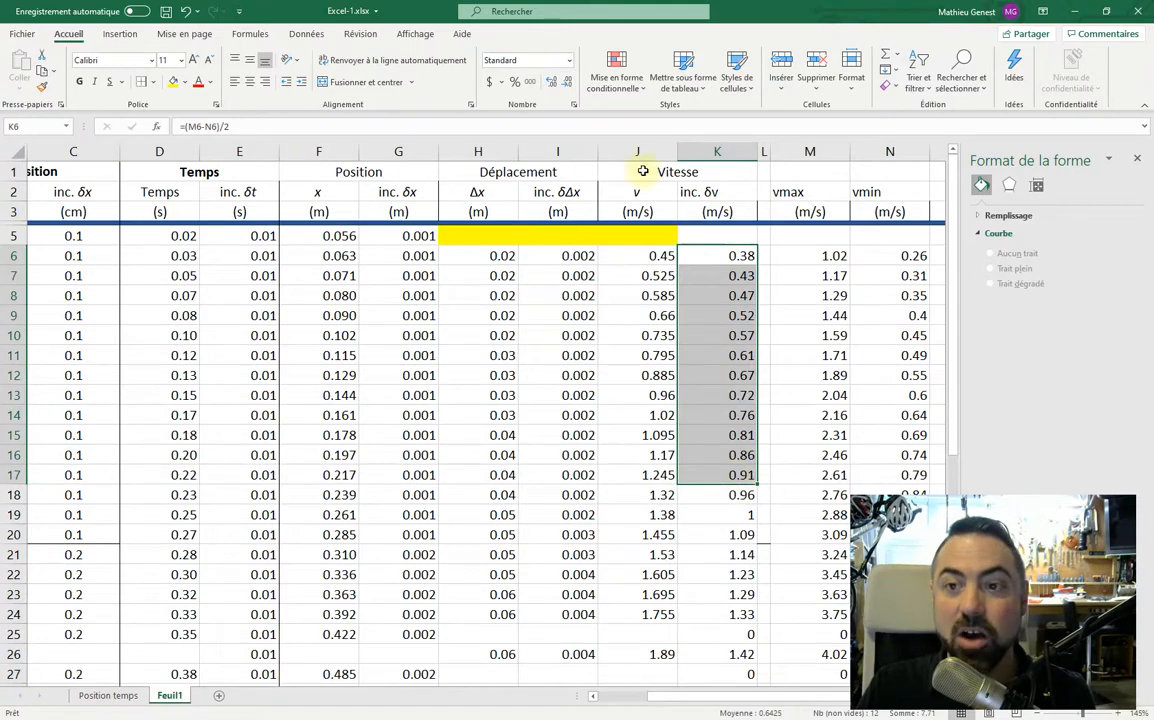
click(567, 88)
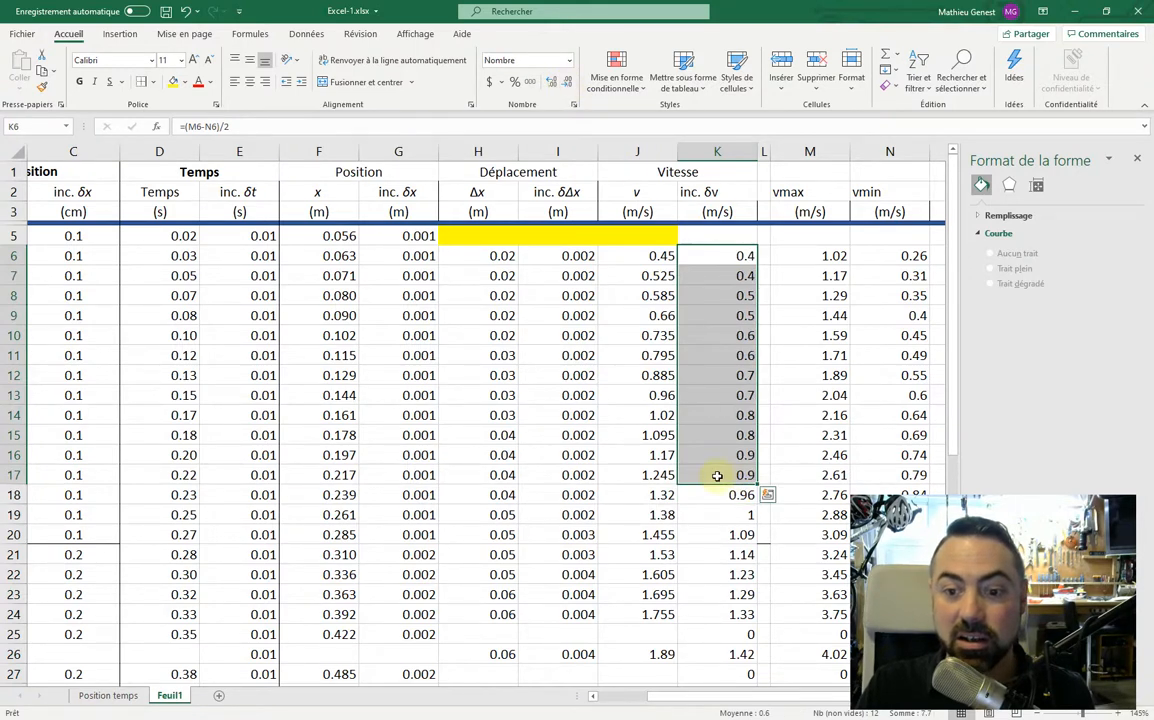
drag(740, 493, 755, 651)
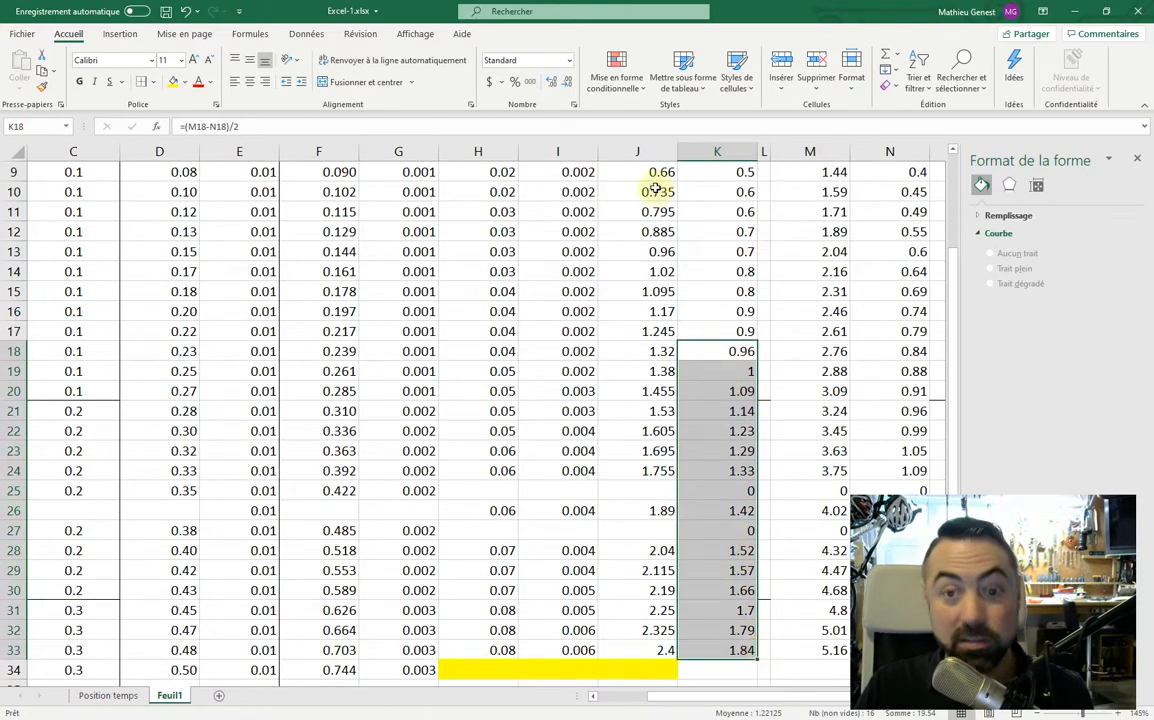
click(567, 86)
click(570, 86)
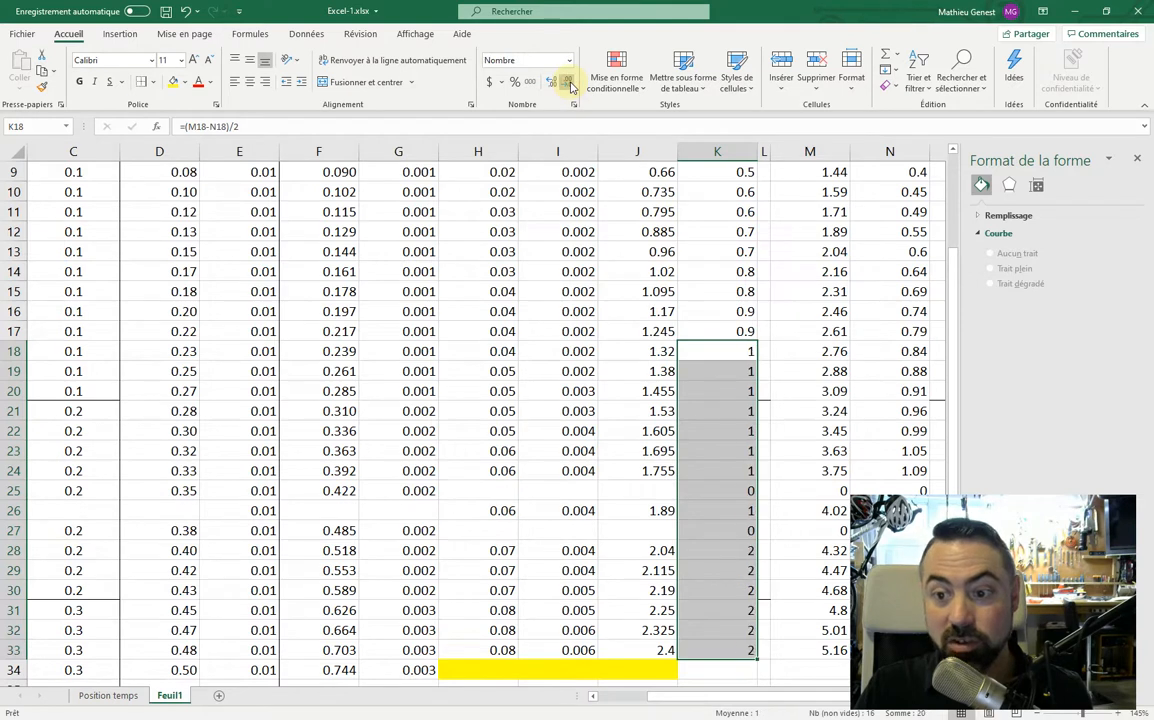
Clear the uncertainty, vmax and vmin cells in columns K to N of rows 25 and 27.
click(739, 490)
key(shift+Right)
key(shift+Right)
key(shift+Right)
key(Delete)
drag(748, 531, 885, 532)
key(Delete)
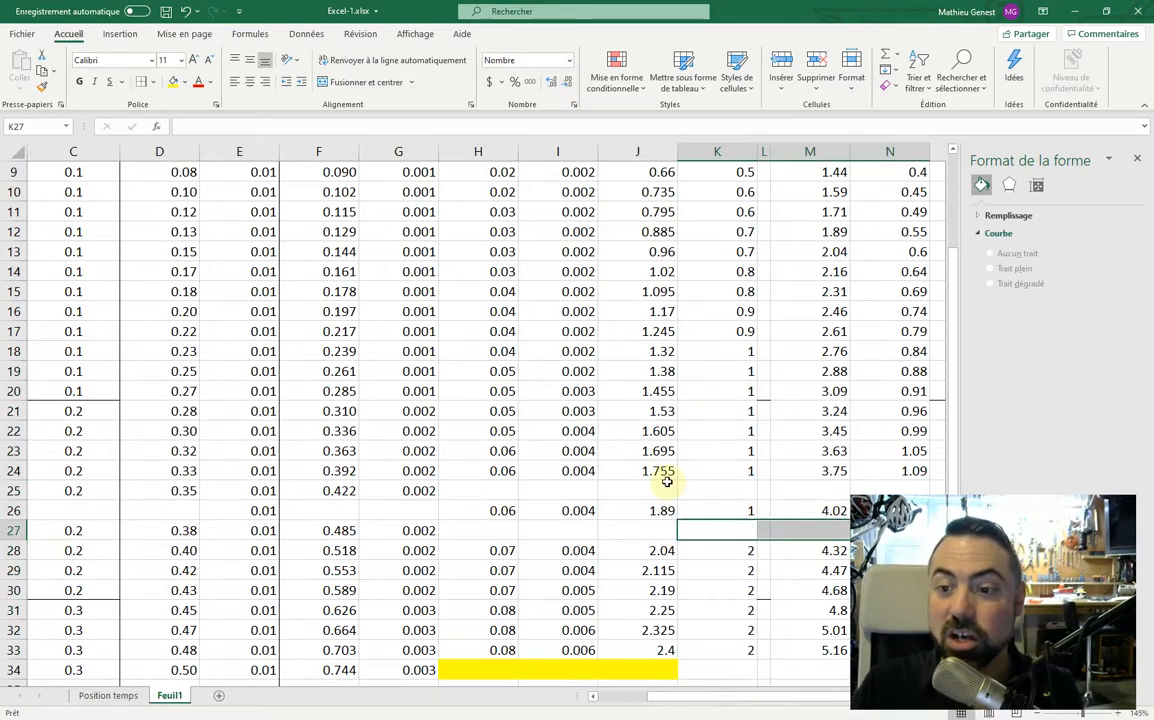
Display the velocities in J6:J17 with one decimal to match their uncertainties.
scroll(740, 500, up, 2)
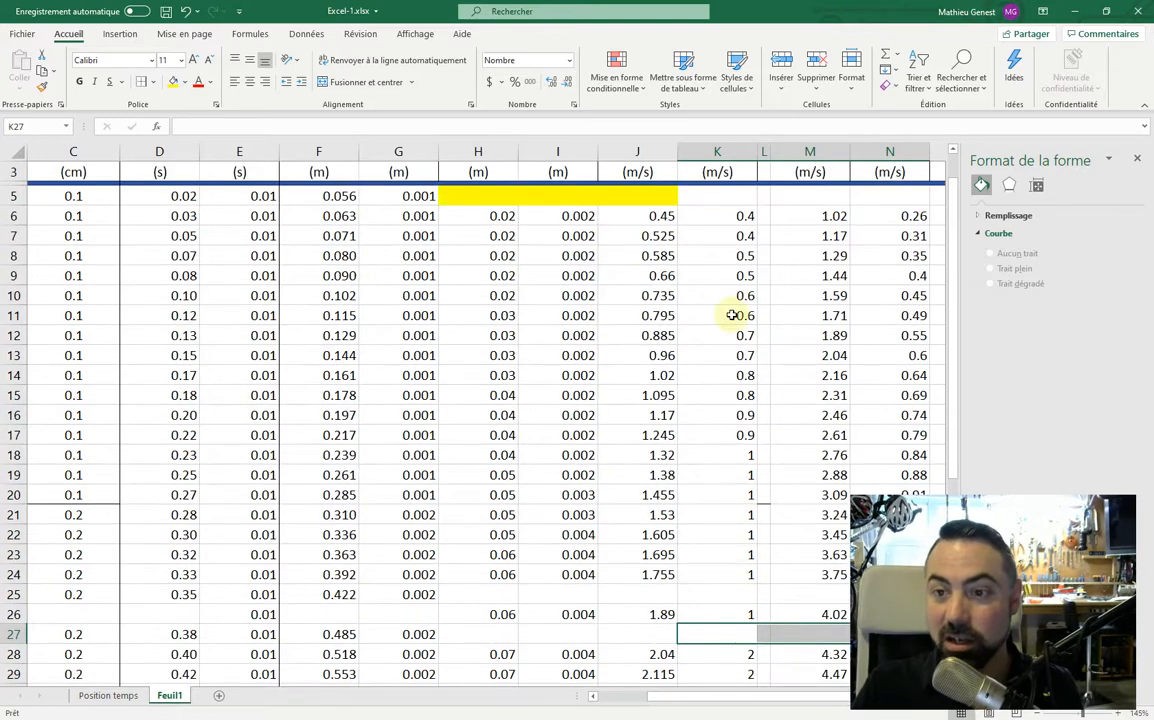
drag(665, 218, 665, 435)
click(567, 84)
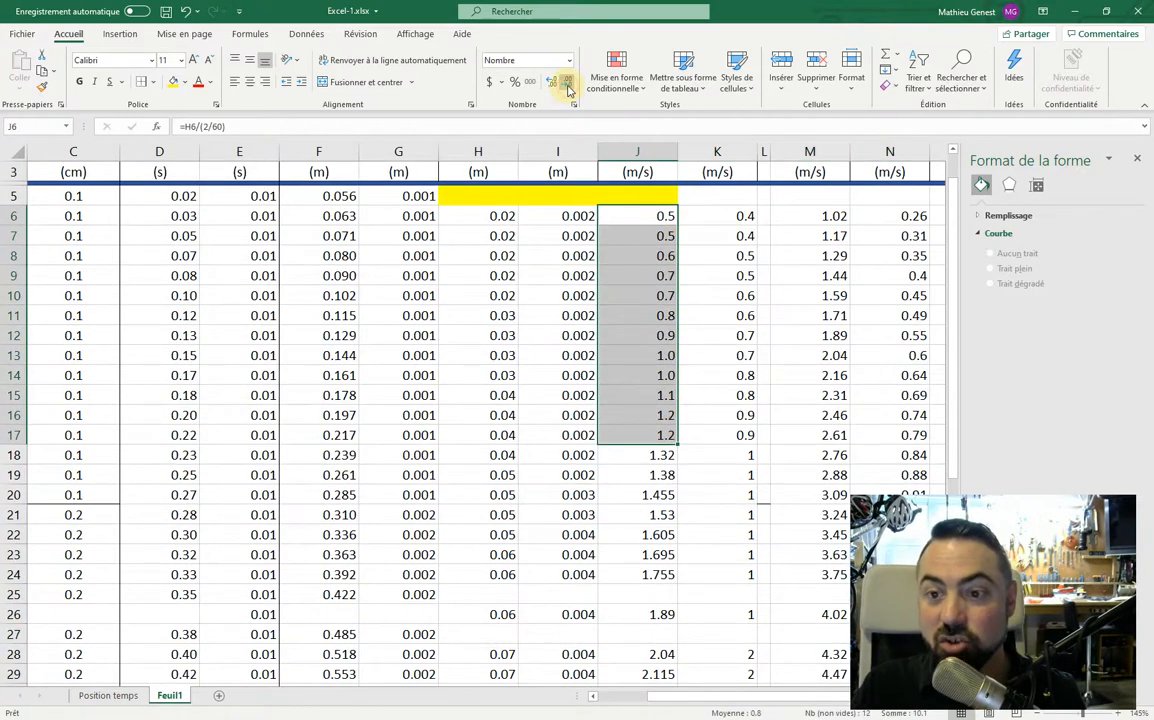
Display the velocities in J18:J24, J26 and J28:J33 as whole numbers without decimals.
scroll(690, 460, down, 1)
drag(662, 411, 660, 529)
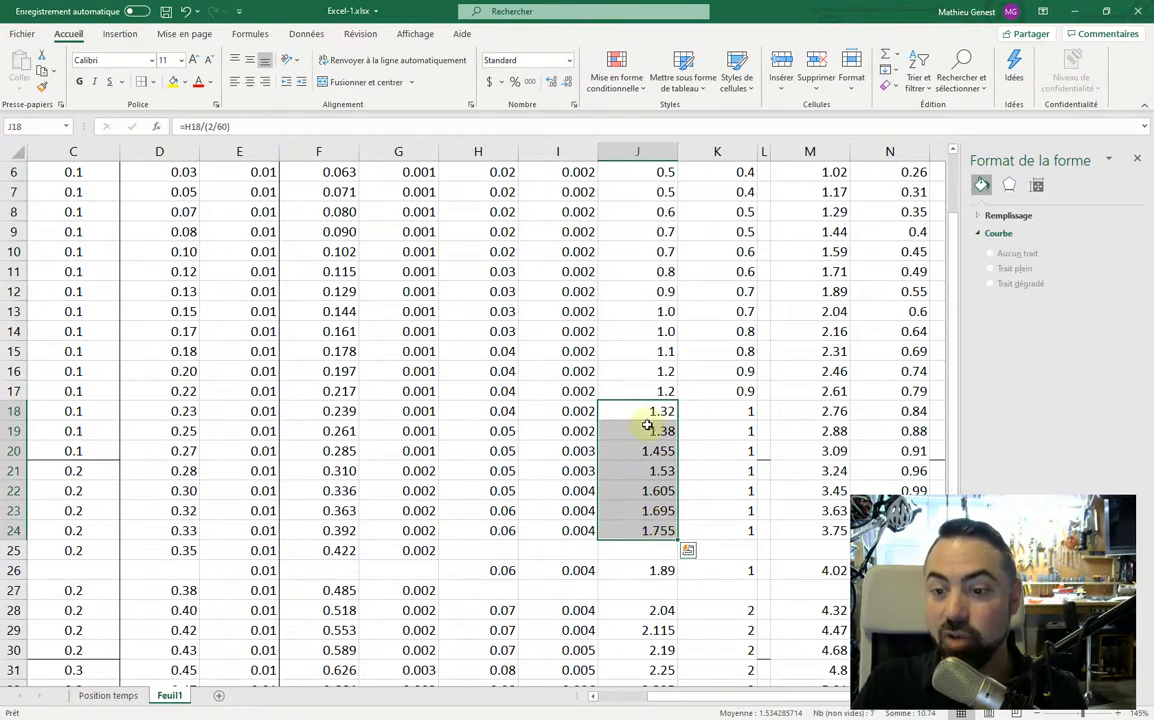
click(567, 84)
click(567, 84)
scroll(639, 412, down, 3)
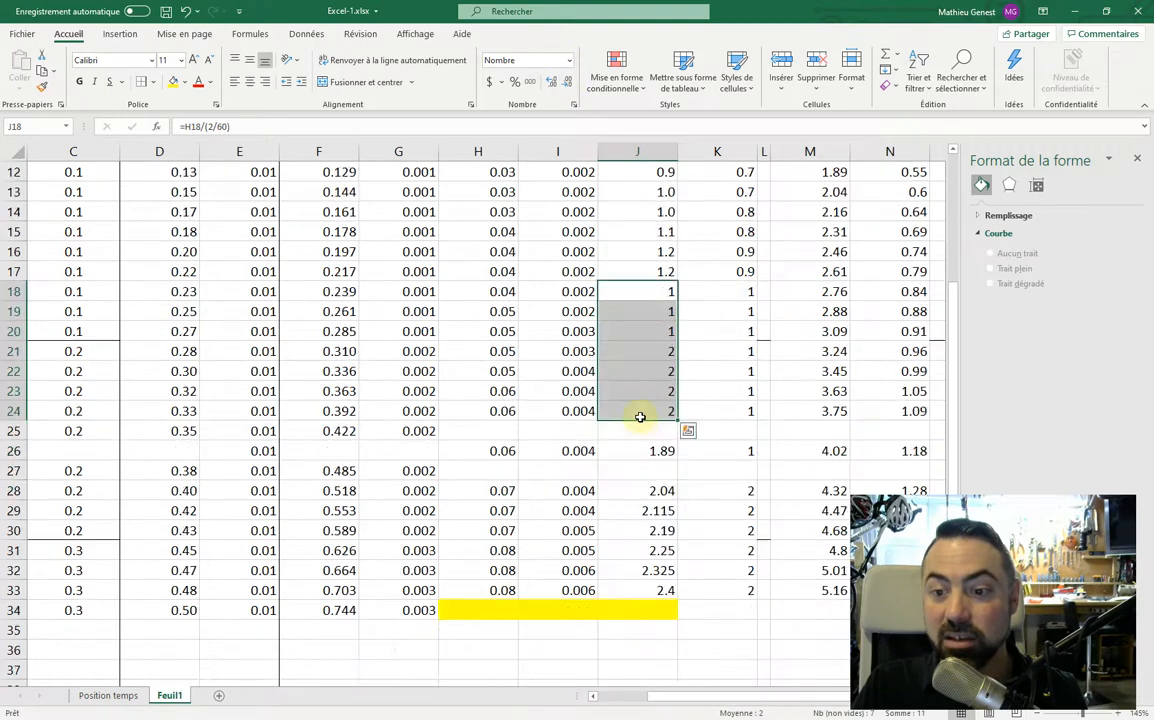
click(662, 391)
click(565, 85)
click(565, 85)
drag(662, 431, 662, 531)
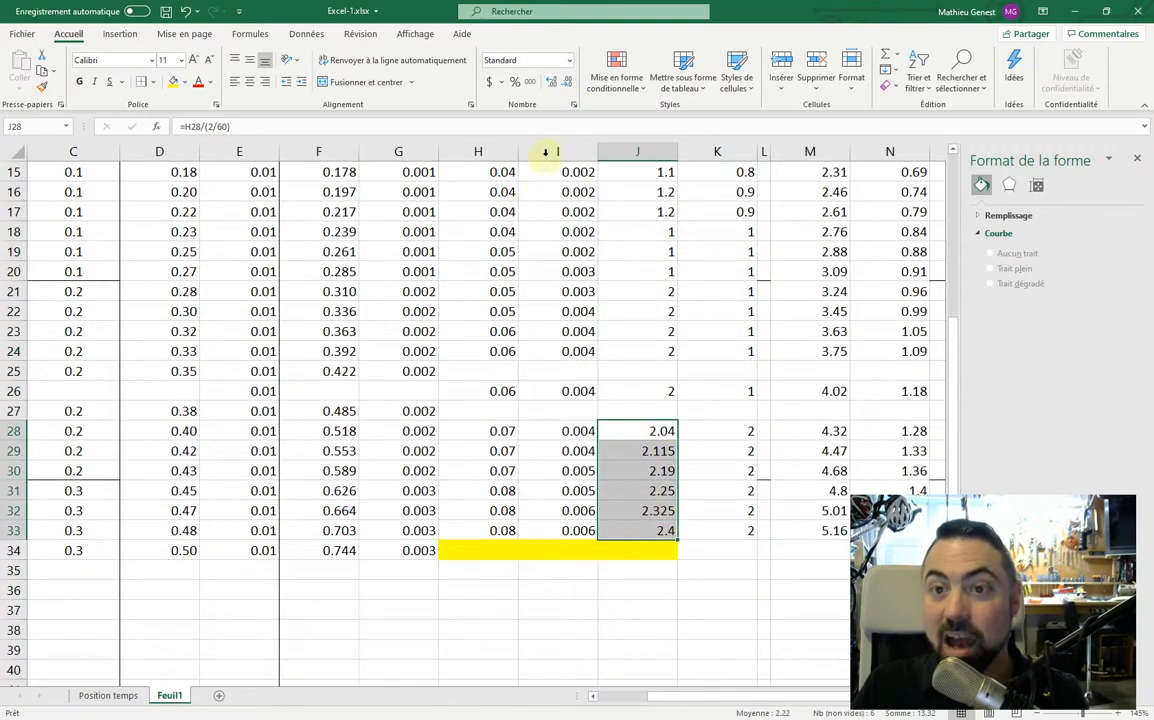
click(565, 85)
click(565, 85)
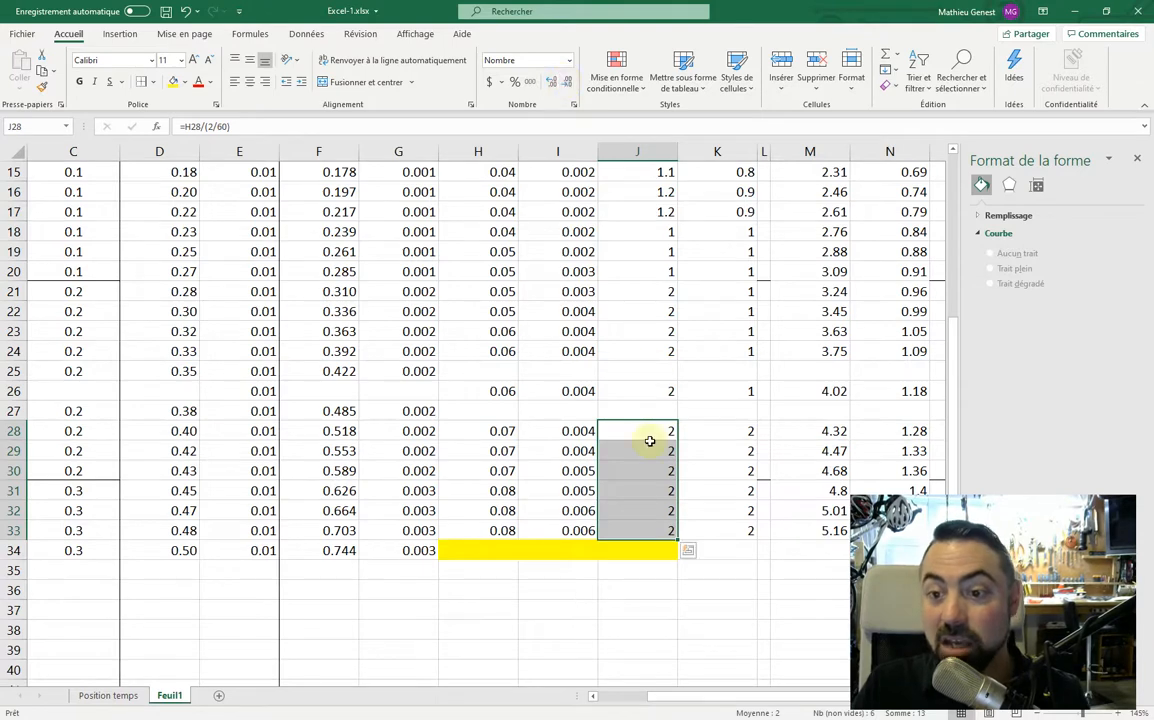
Review the rounded velocities in column J against their uncertainties in column K, from row 6 to row 33.
scroll(652, 443, up, 2)
drag(653, 362, 672, 466)
scroll(660, 400, up, 3)
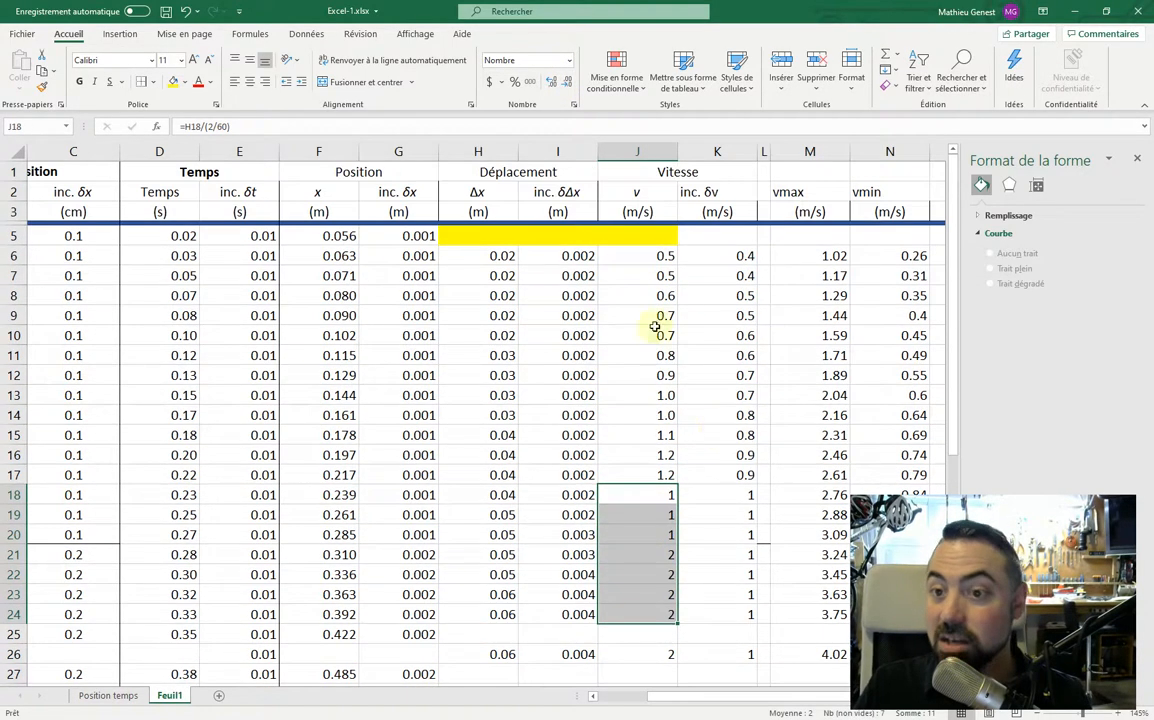
click(665, 256)
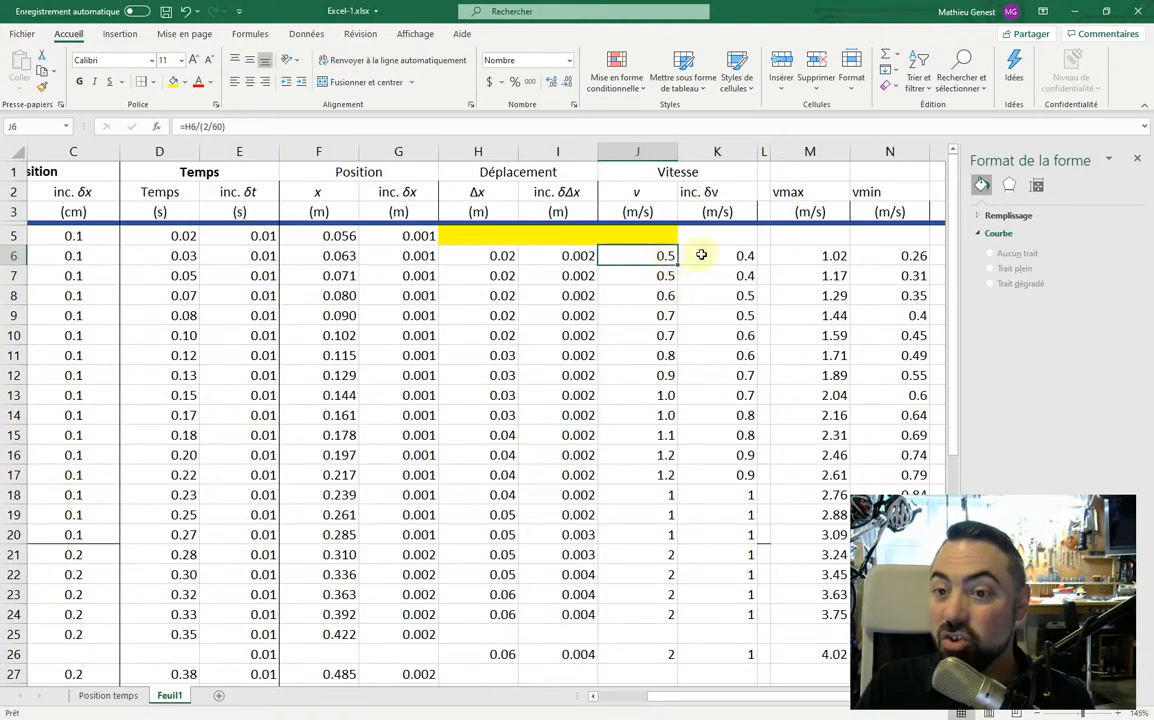
drag(665, 255, 665, 476)
scroll(683, 522, down, 3)
drag(659, 332, 660, 433)
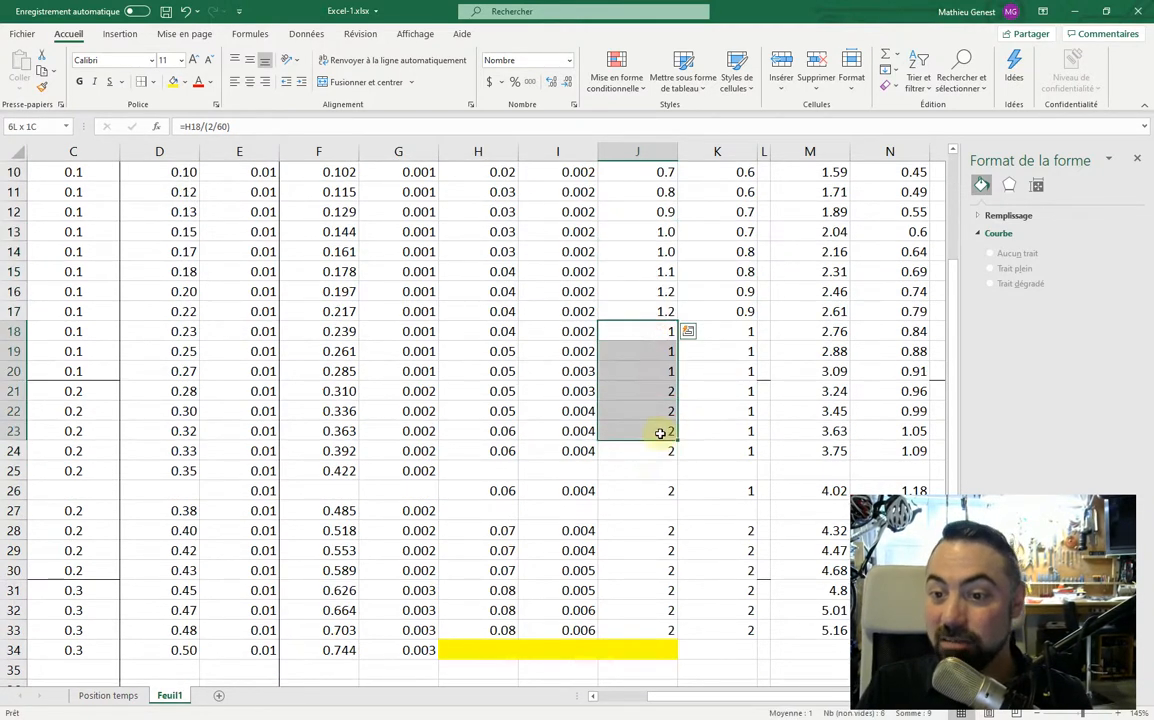
click(670, 489)
scroll(773, 208, up, 3)
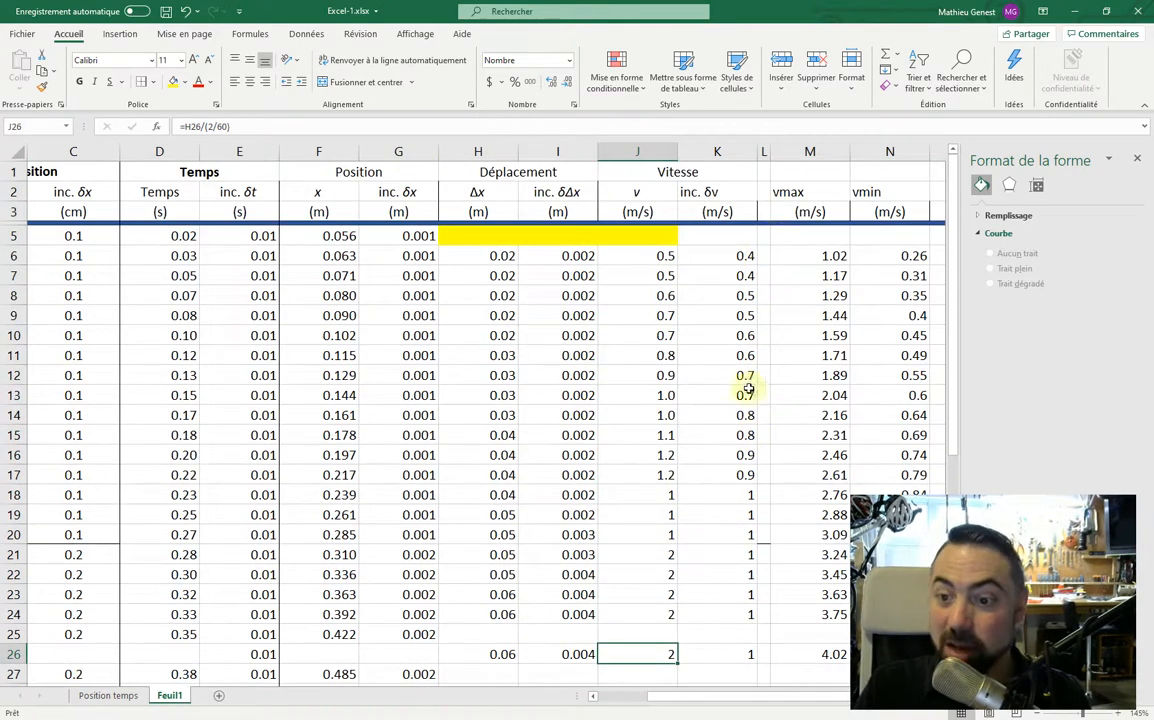
drag(721, 255, 742, 471)
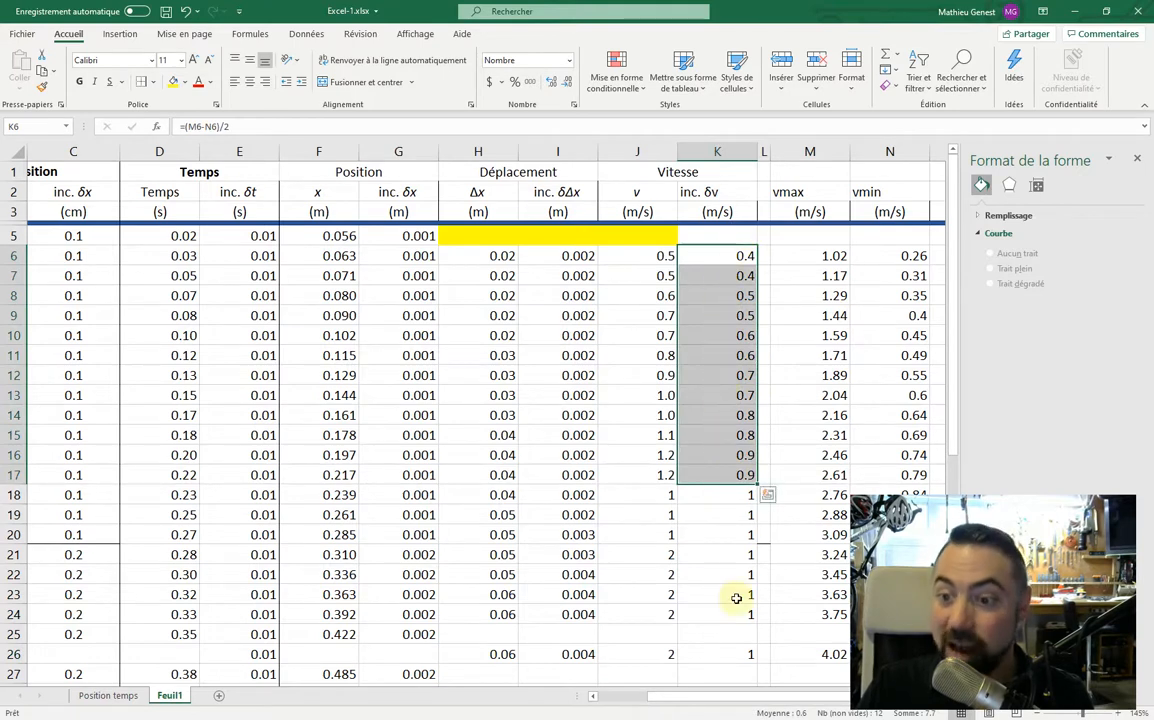
scroll(736, 598, down, 1)
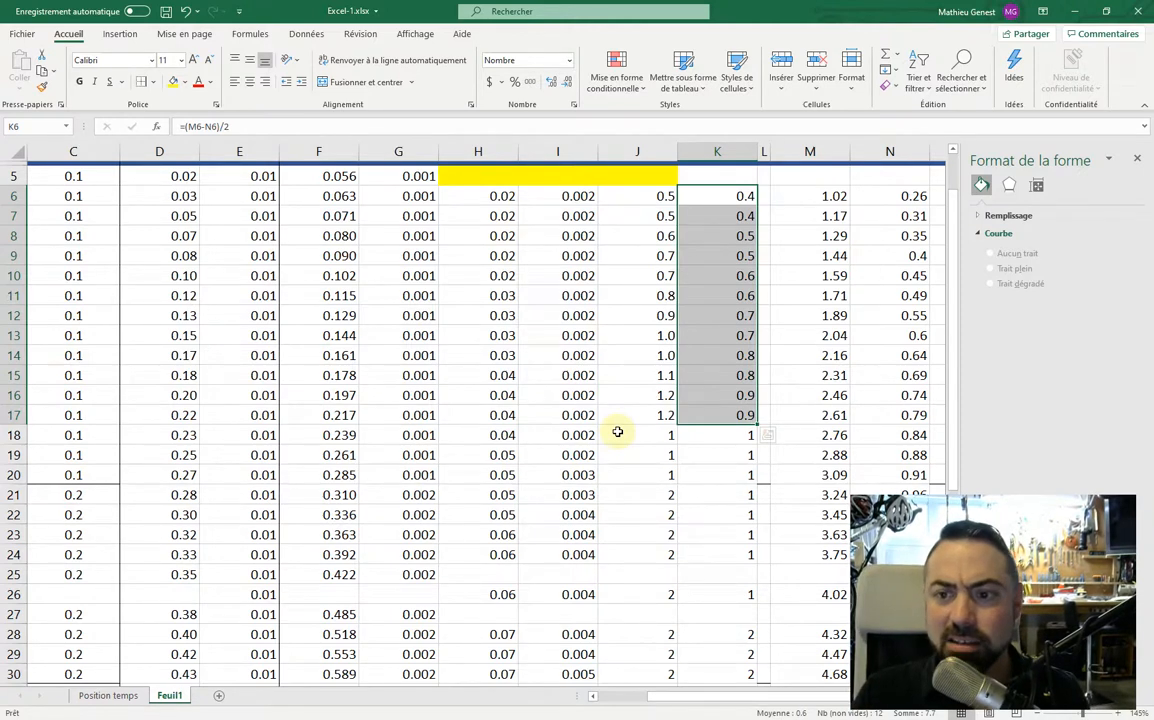
scroll(699, 436, down, 2)
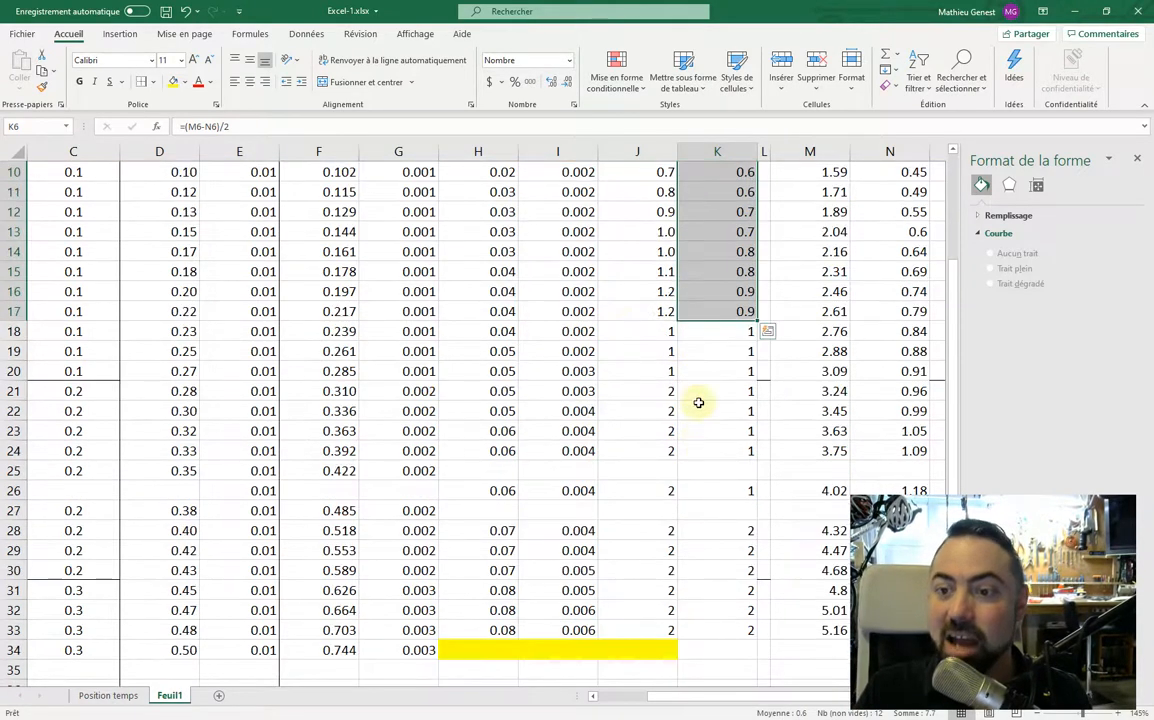
drag(652, 331, 735, 448)
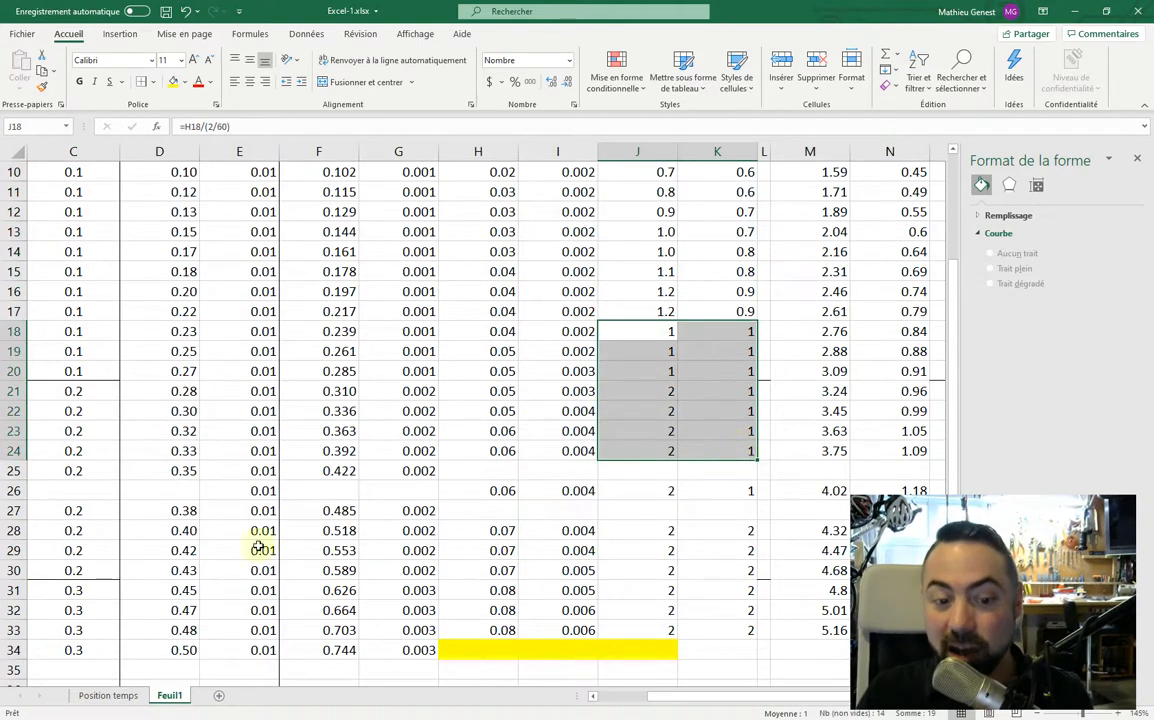
Look at the error bars on the Position temps chart and recheck the velocities and uncertainties in rows 18 to 33 of Feuil1.
click(109, 696)
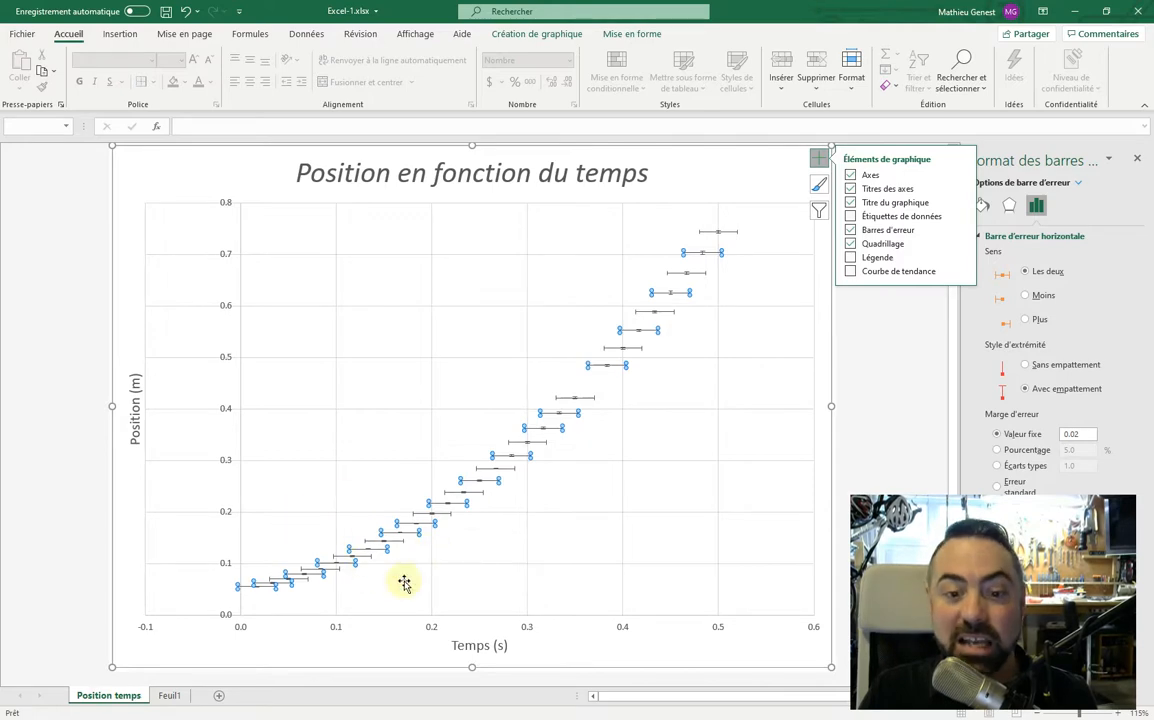
click(170, 696)
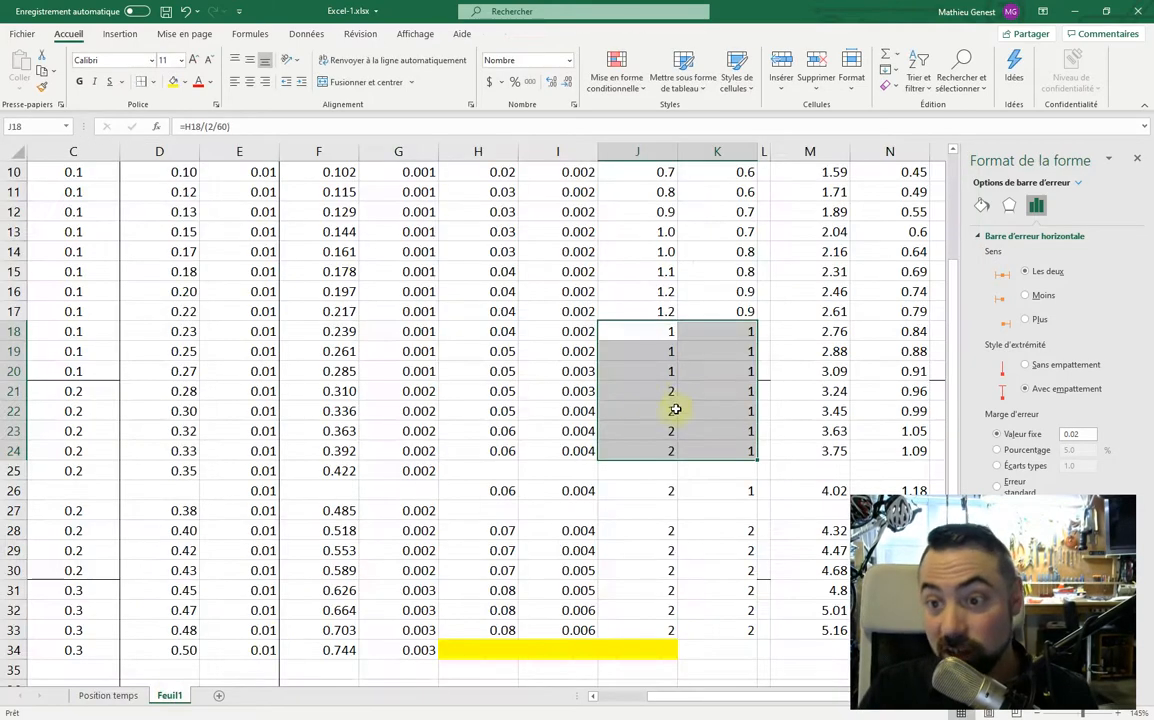
click(712, 366)
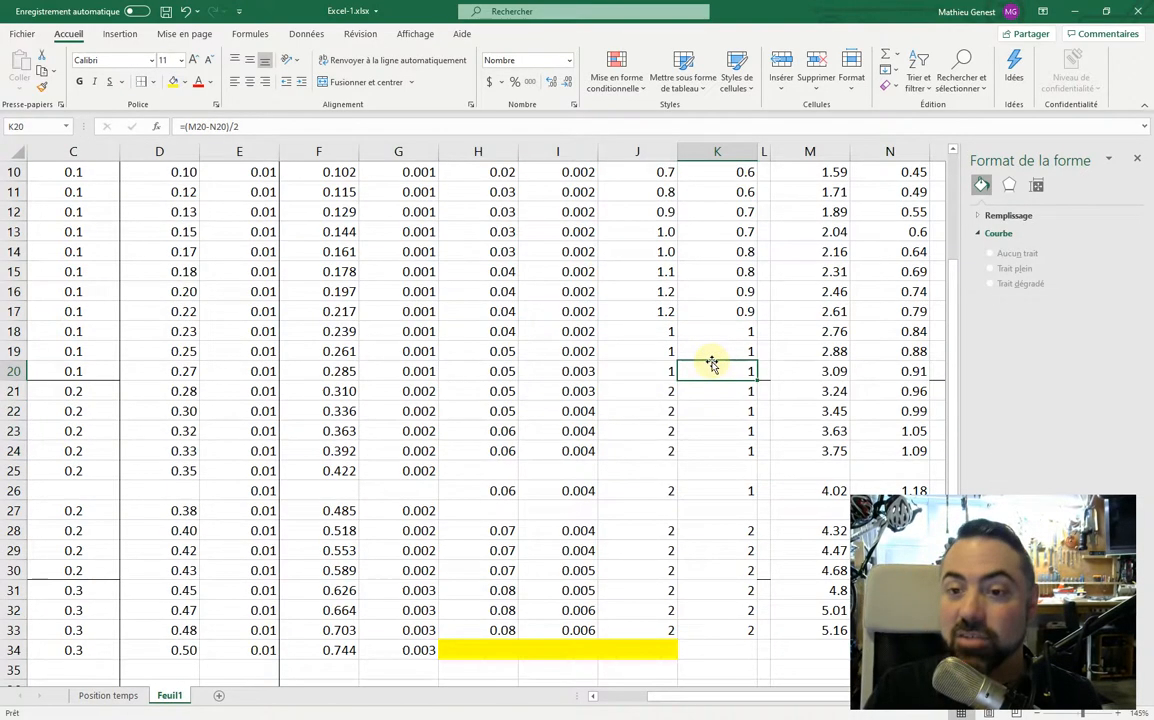
click(652, 368)
scroll(699, 408, down, 3)
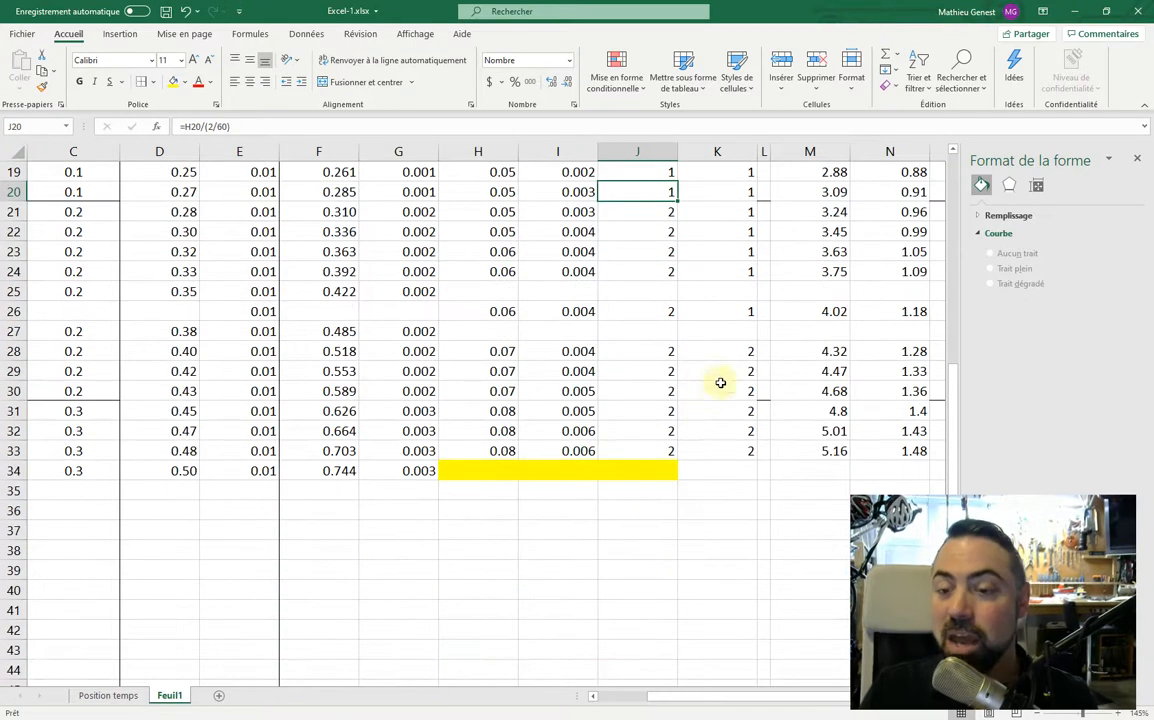
click(660, 392)
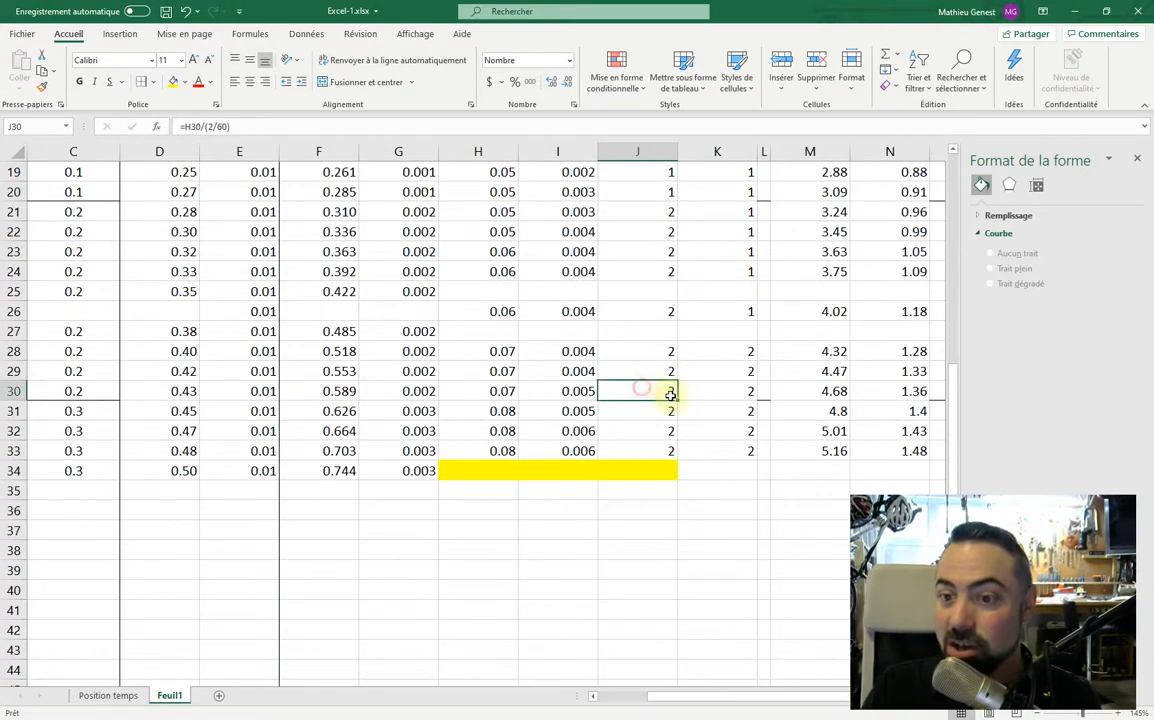
click(722, 409)
click(718, 446)
scroll(747, 484, up, 6)
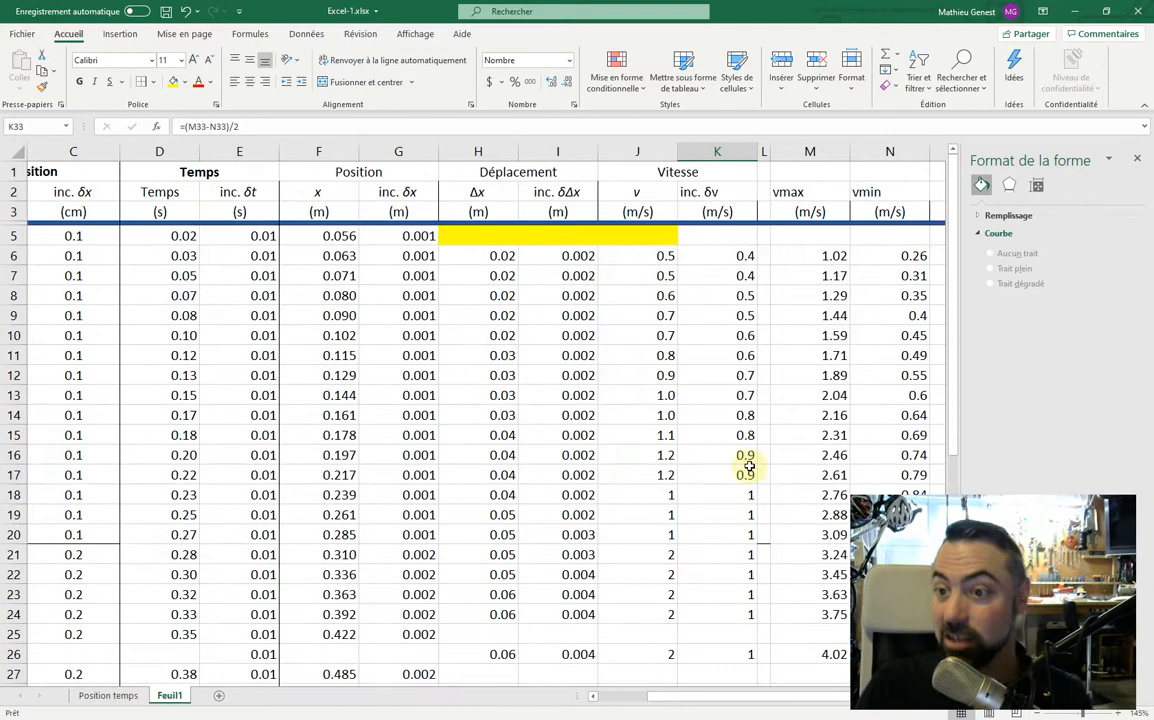
Insert a markers-only scatter chart using the velocities in J6:J33 and the times in D6:D33.
click(652, 257)
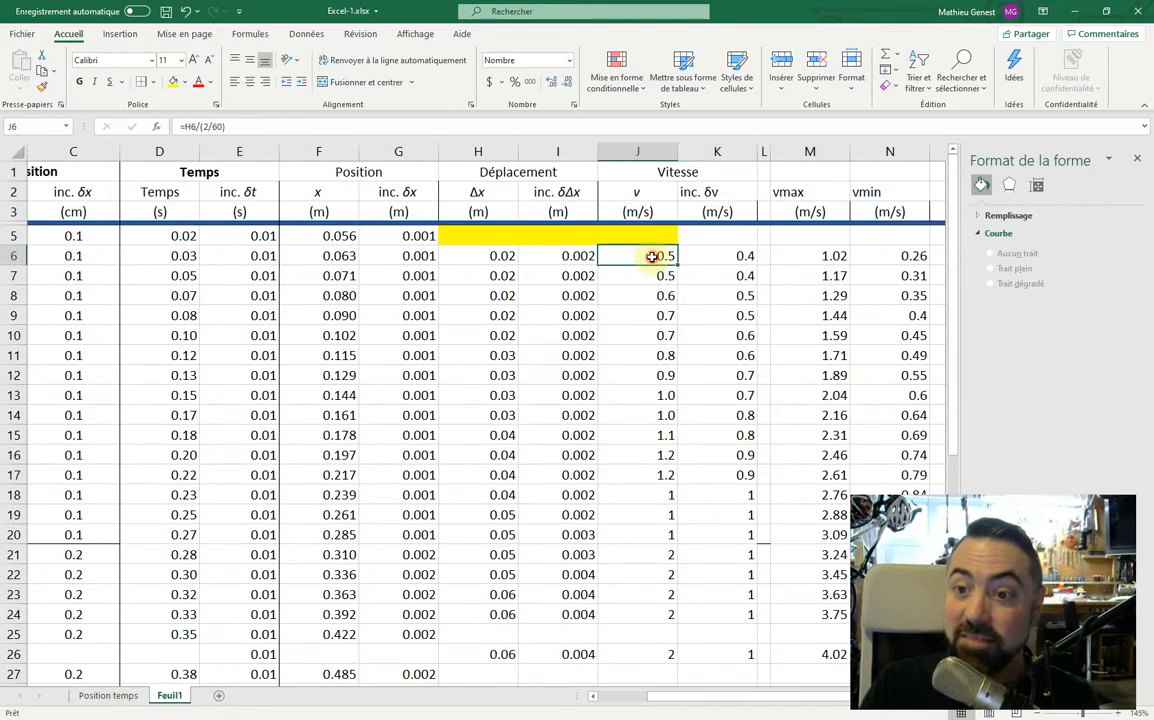
drag(652, 257, 644, 622)
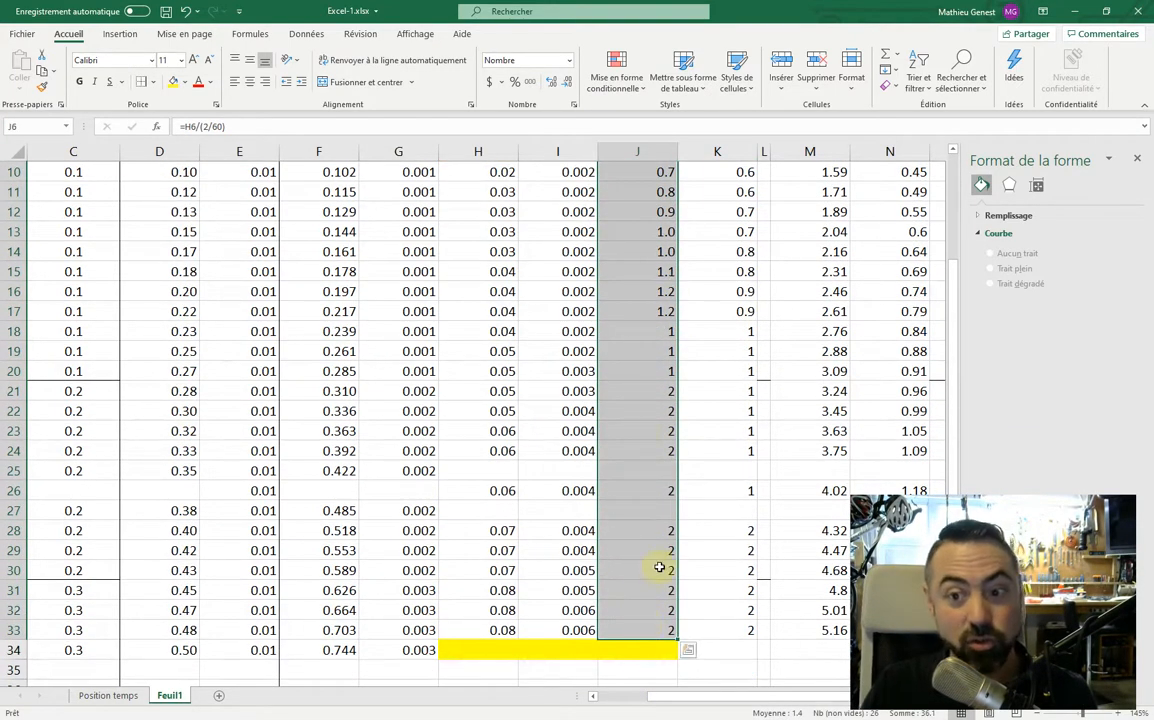
scroll(626, 443, up, 3)
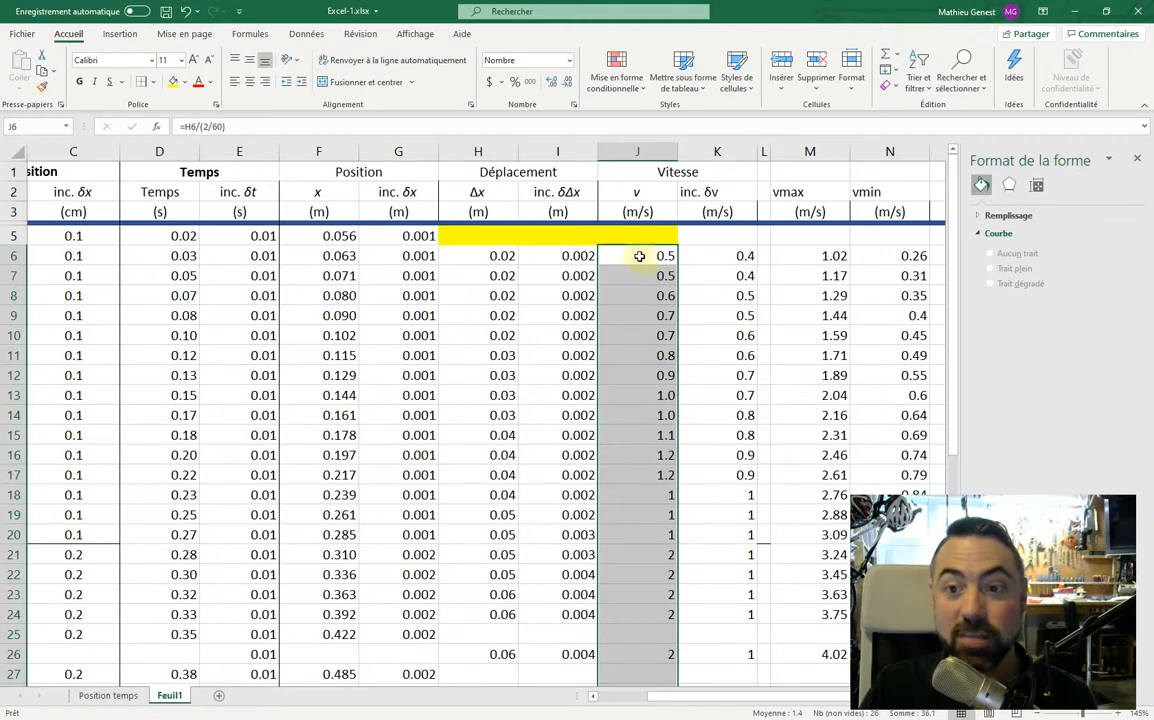
drag(184, 258, 176, 627)
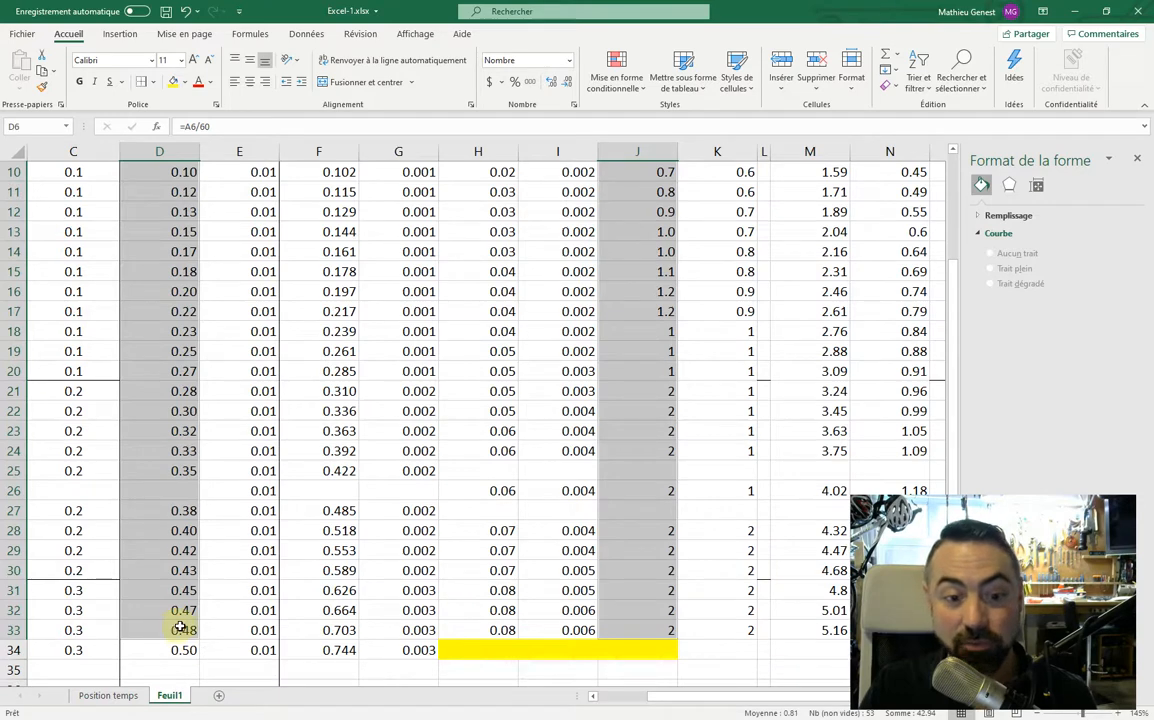
scroll(170, 518, up, 3)
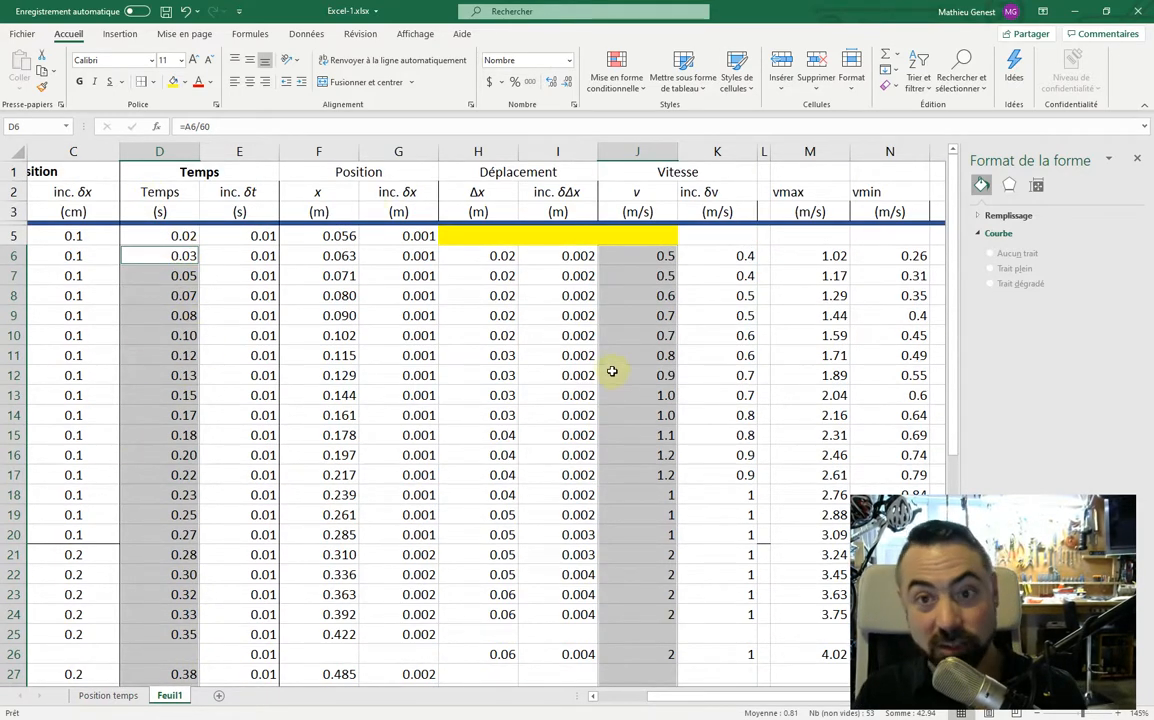
click(119, 33)
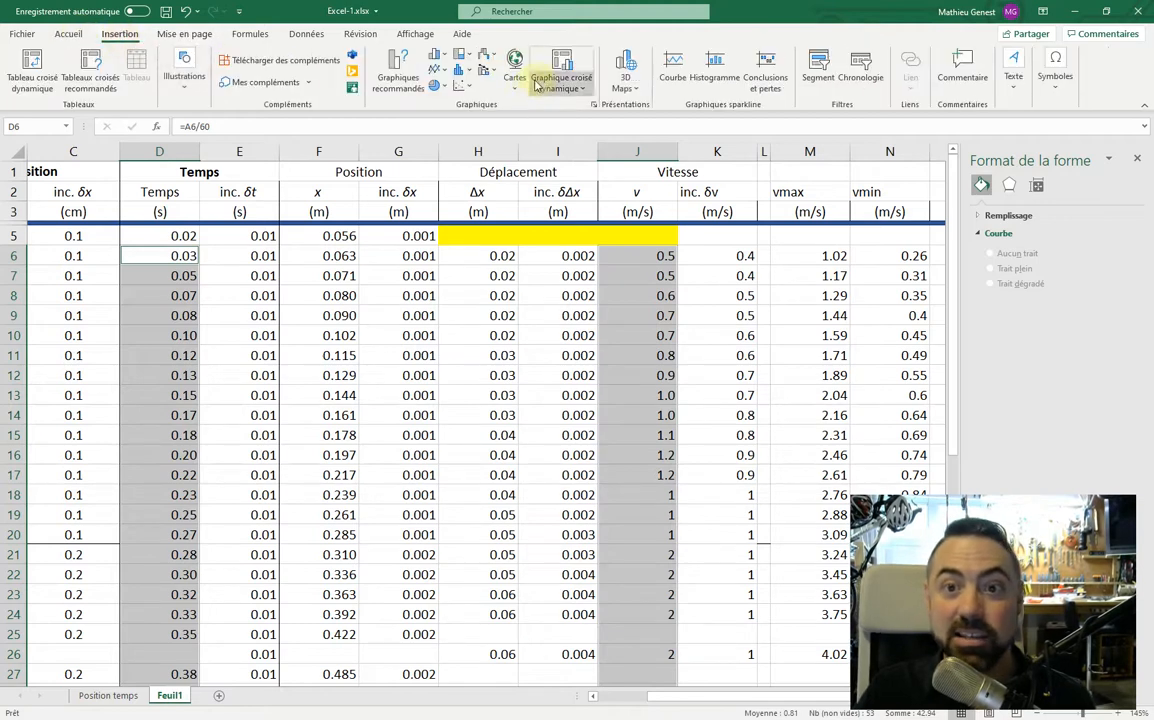
click(463, 88)
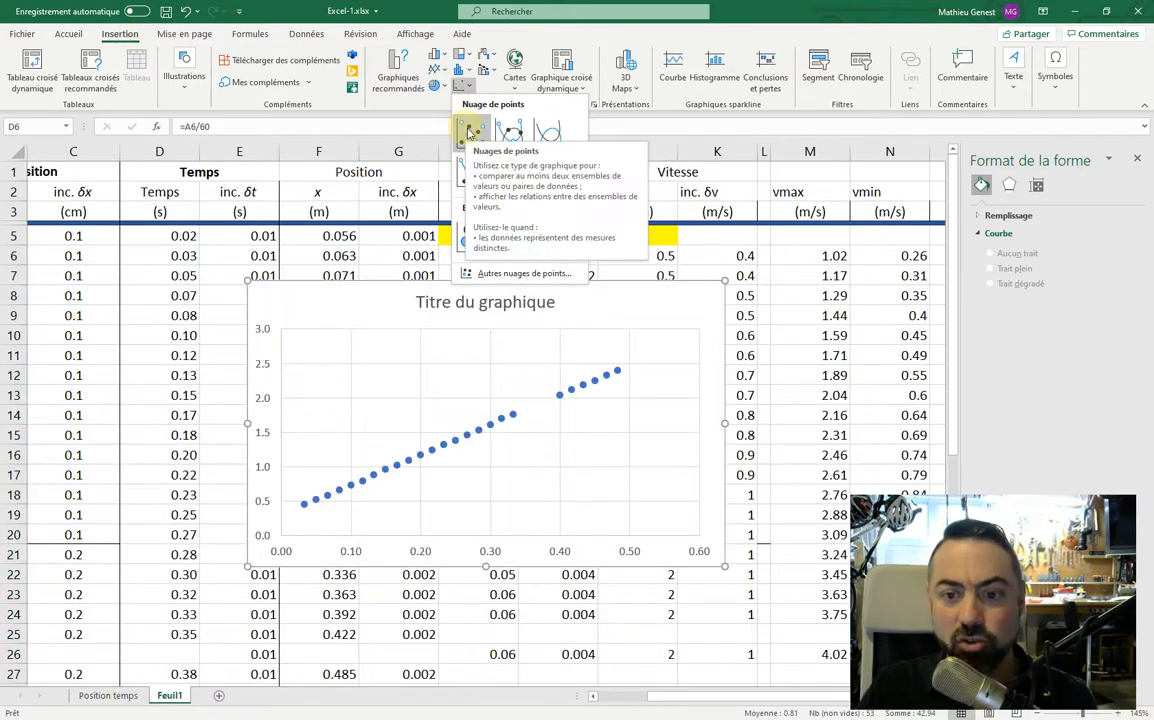
click(469, 133)
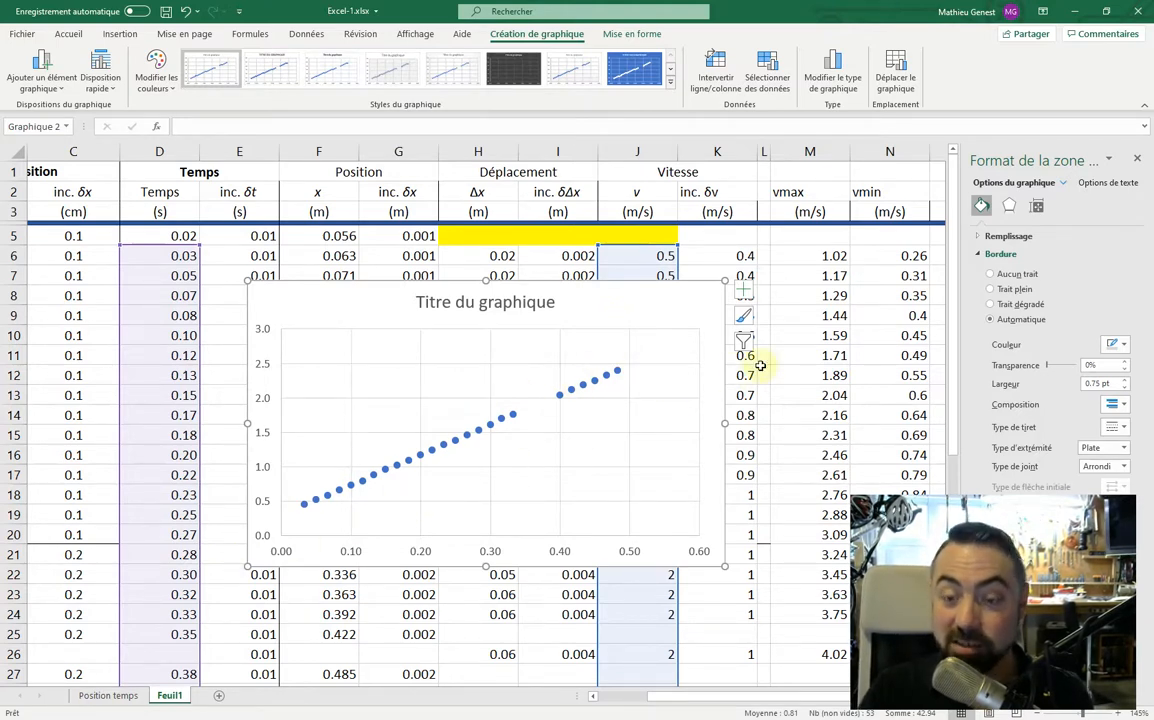
Move the velocity scatter chart to a new chart sheet named Vitesse.
drag(647, 314, 719, 292)
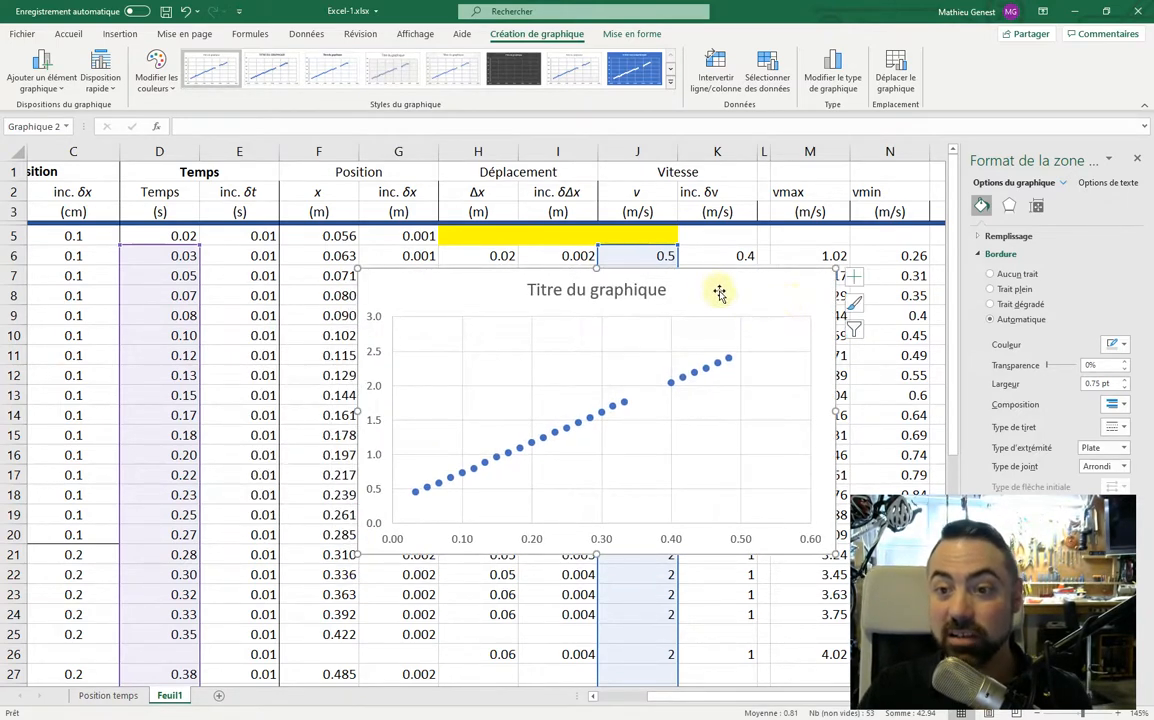
right_click(712, 289)
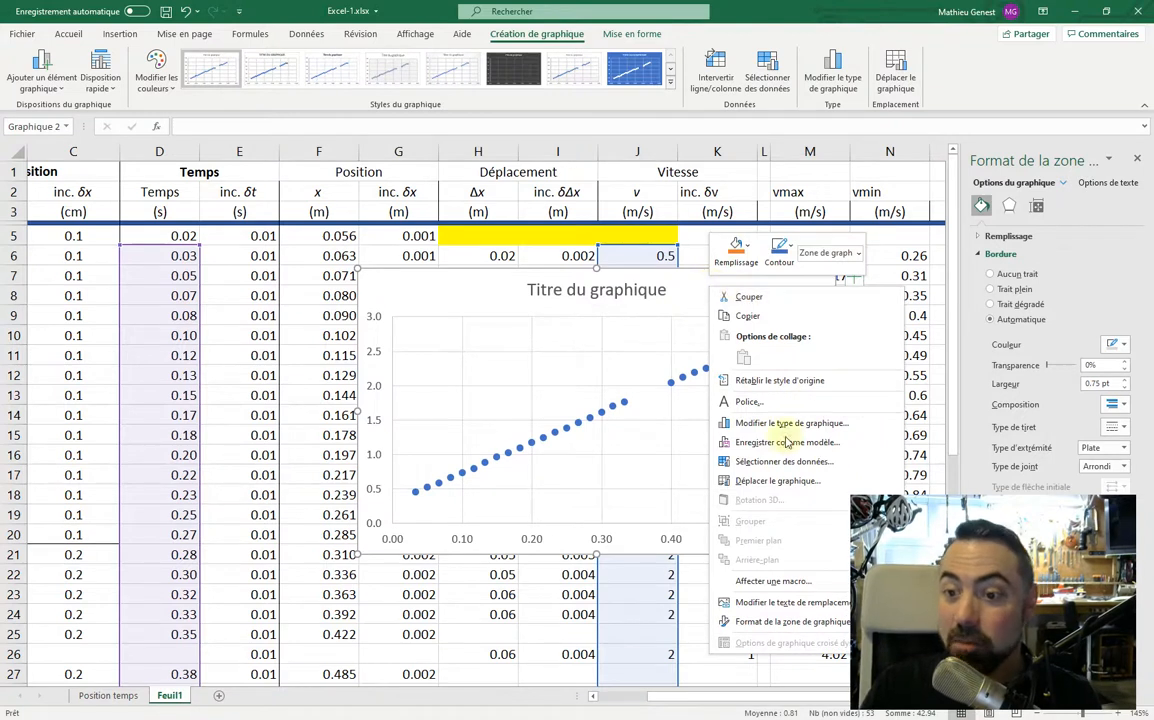
click(792, 482)
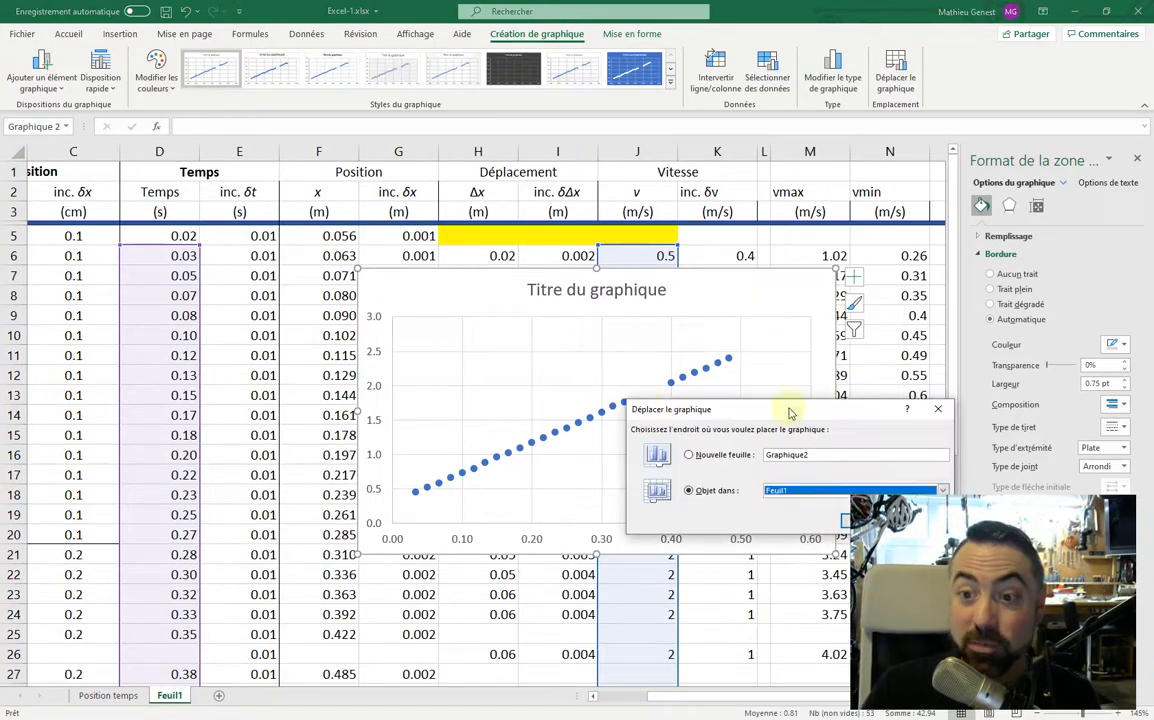
click(701, 457)
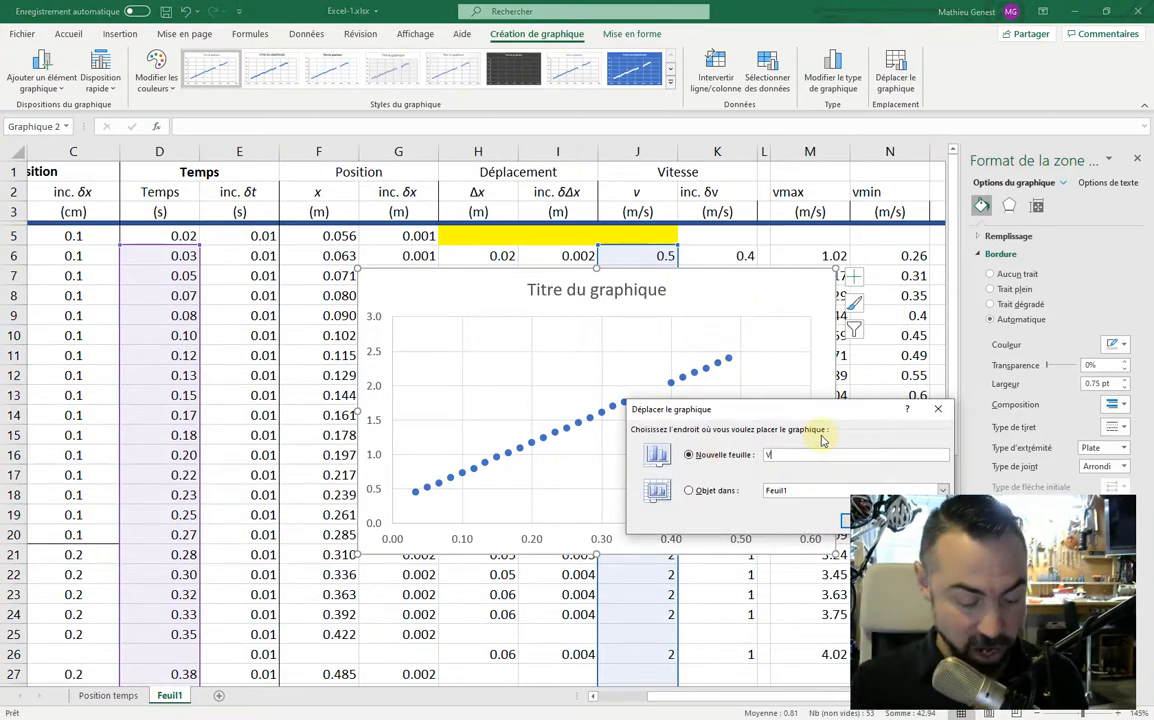
text(Vitesse)
key(Return)
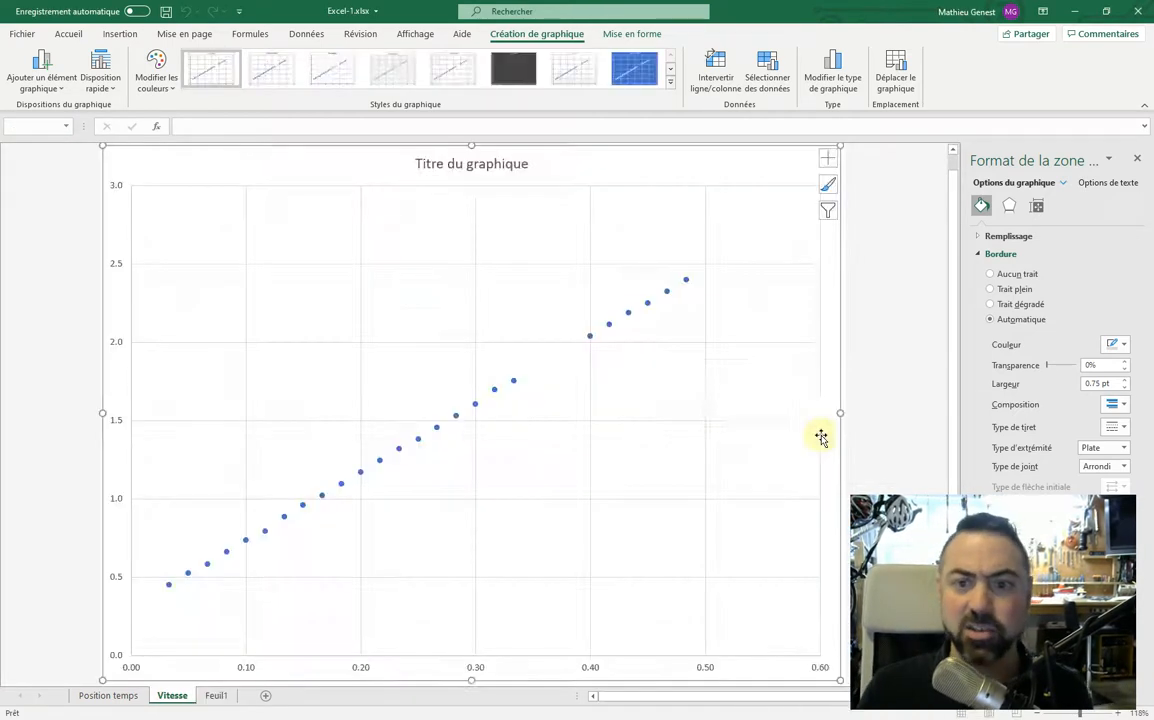
Title the velocity chart "Vitesse en fonction du temps".
click(471, 168)
triple_click(489, 168)
text(V)
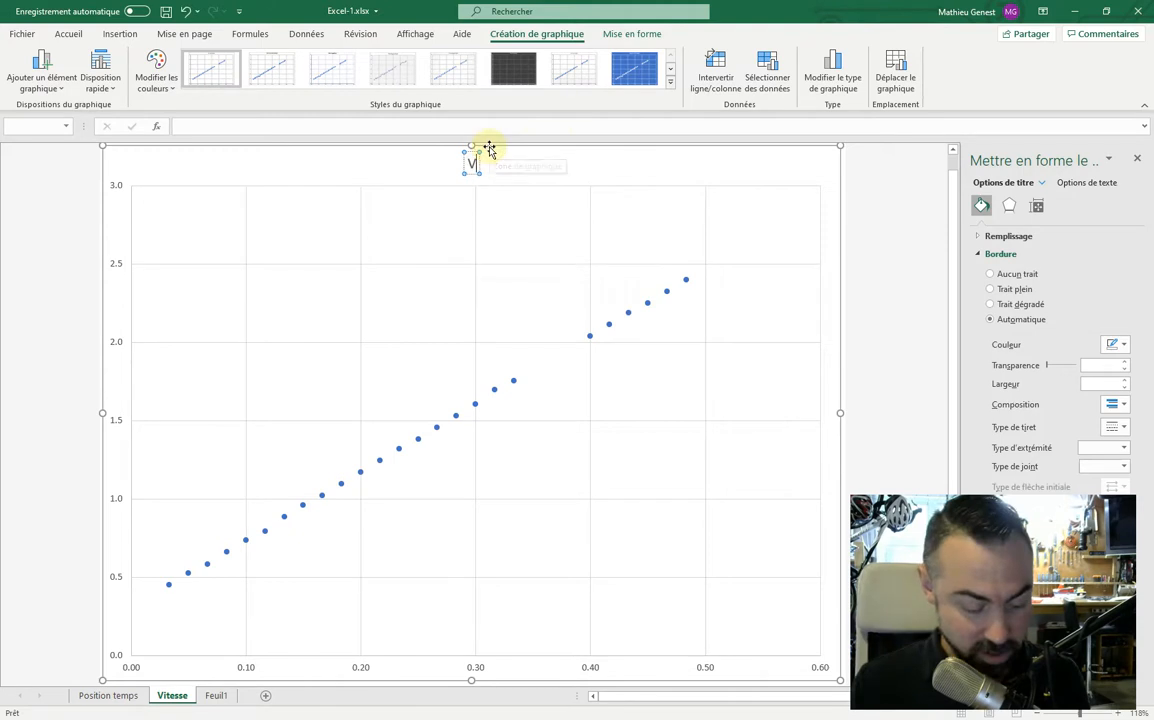
text(itesse e)
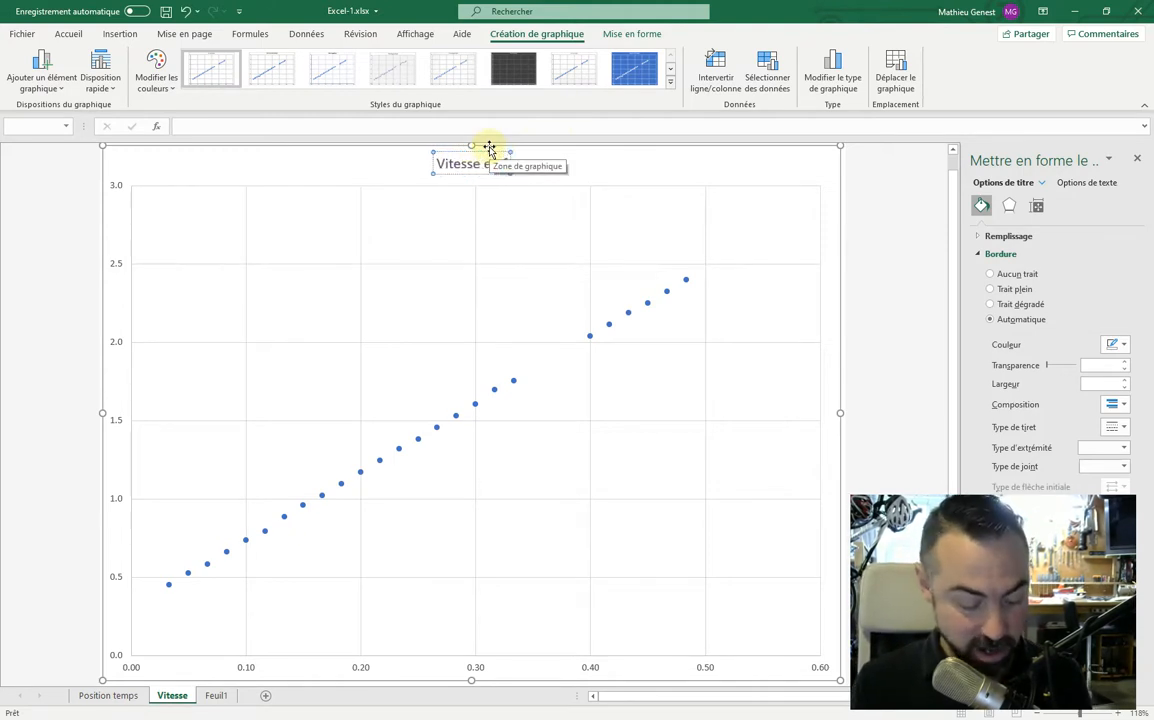
text(n fonction du temps)
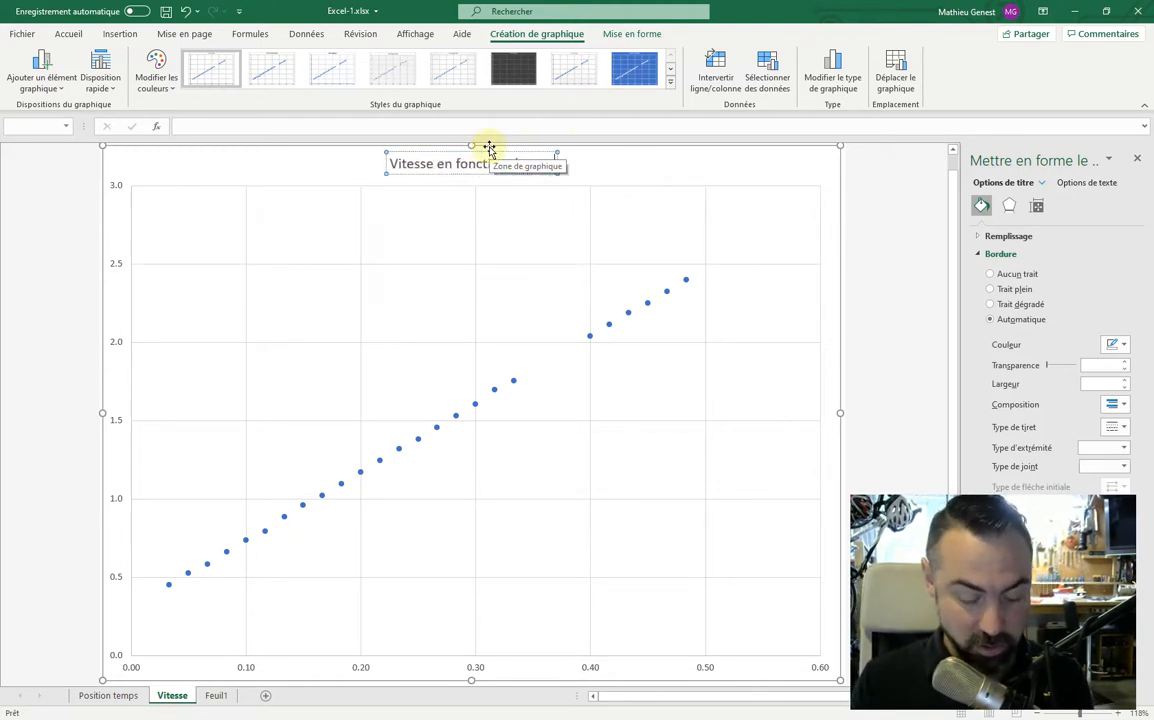
key(Escape)
click(606, 165)
Enlarge the chart title to 28 pt and set it in italics.
click(478, 162)
click(68, 34)
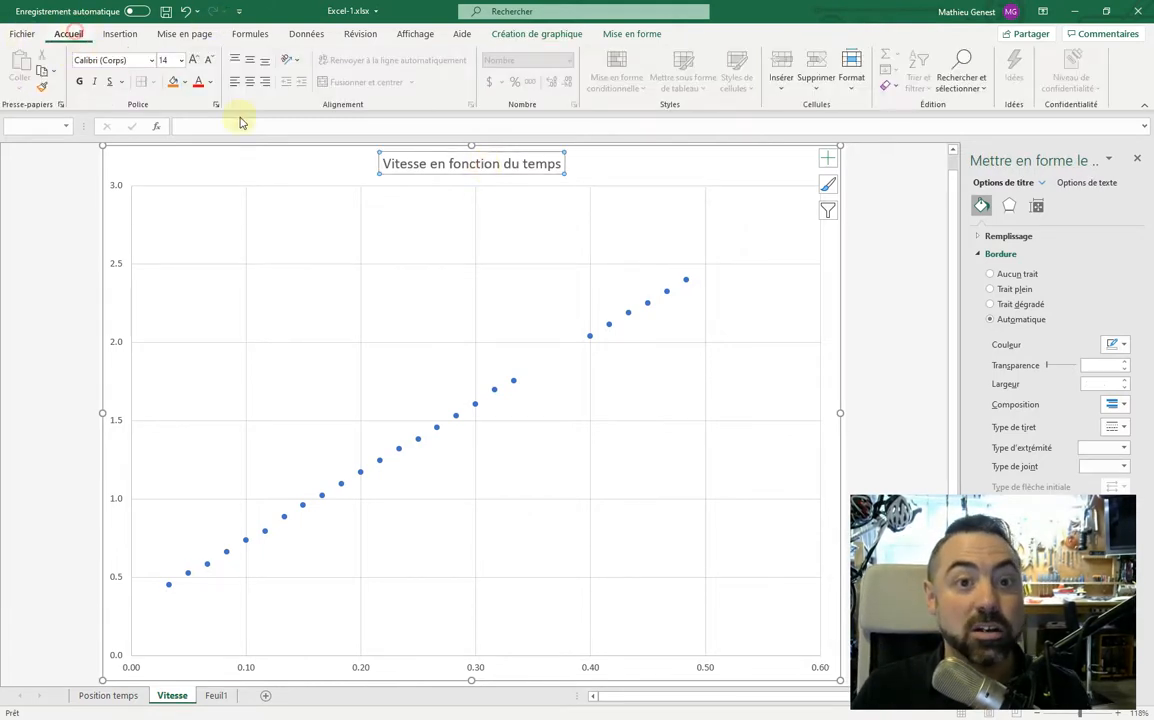
click(191, 61)
click(191, 61)
click(191, 61)
click(191, 61)
click(191, 61)
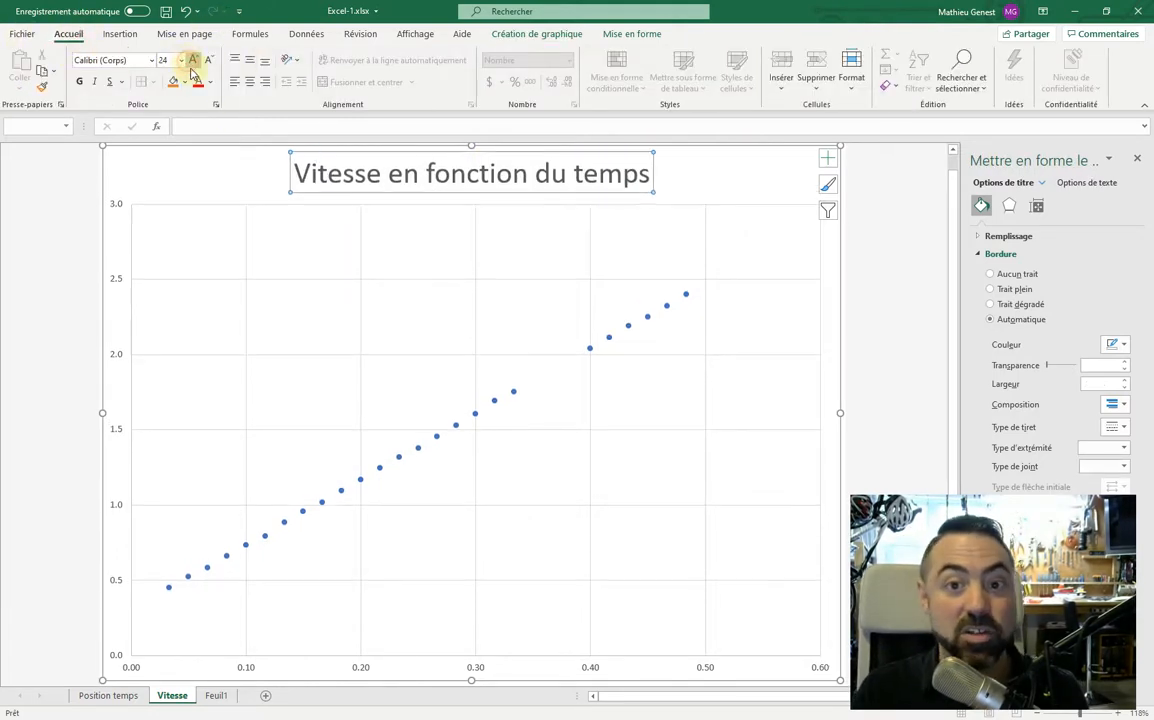
click(96, 83)
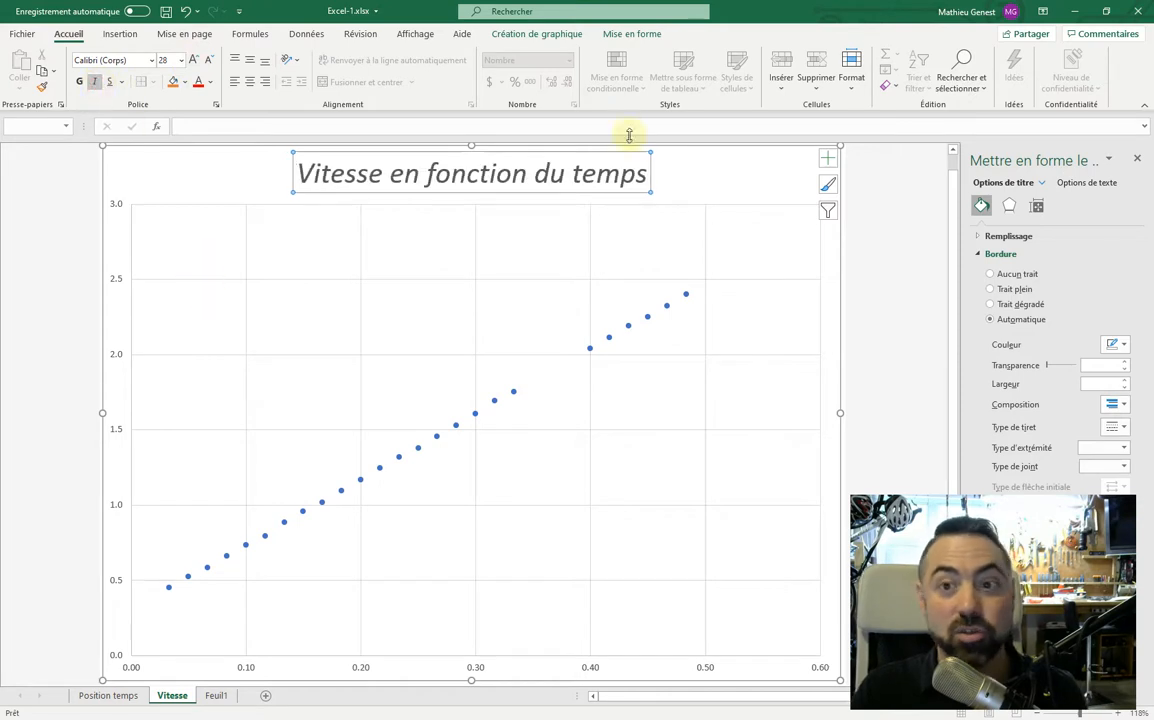
Add axis titles to the chart and name the vertical axis "Vitesse (m/s)".
click(831, 162)
click(860, 188)
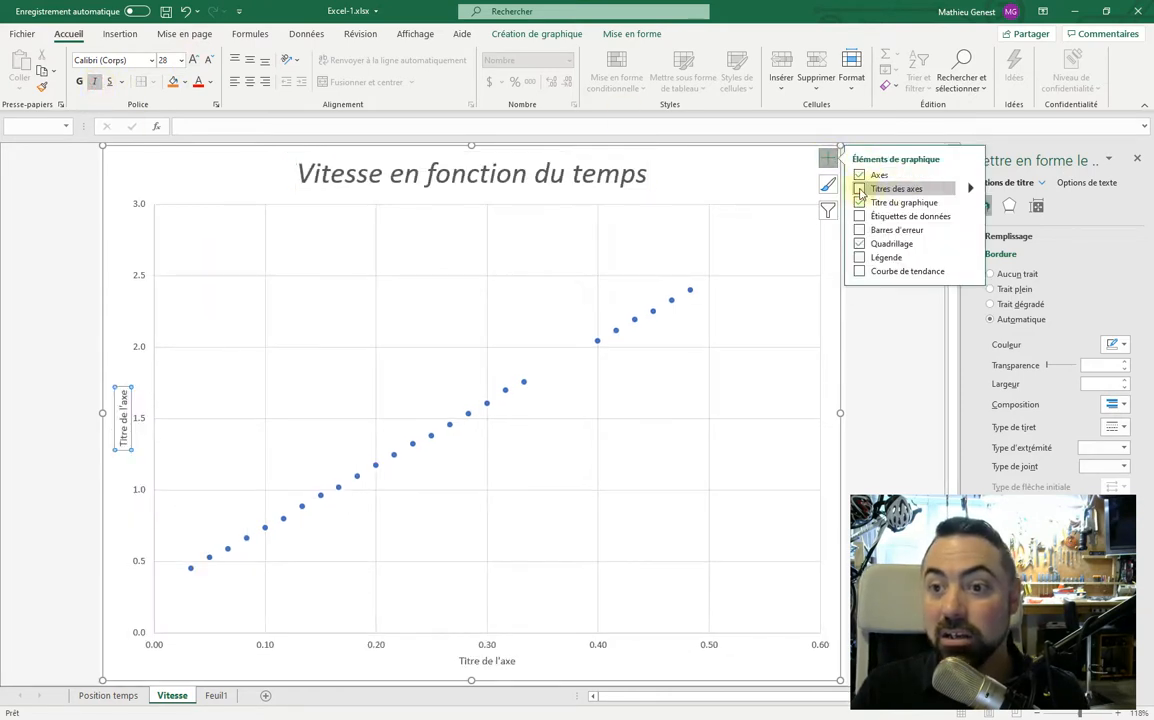
triple_click(123, 432)
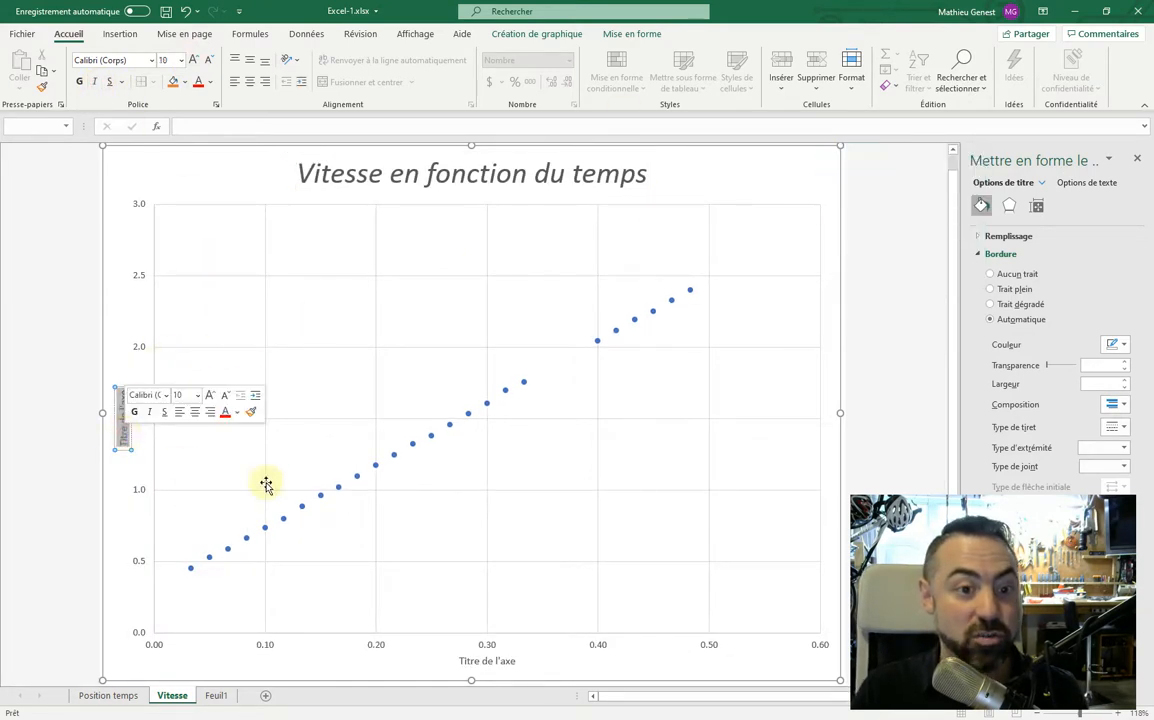
key(BackSpace)
text(Vitesse (m/s)
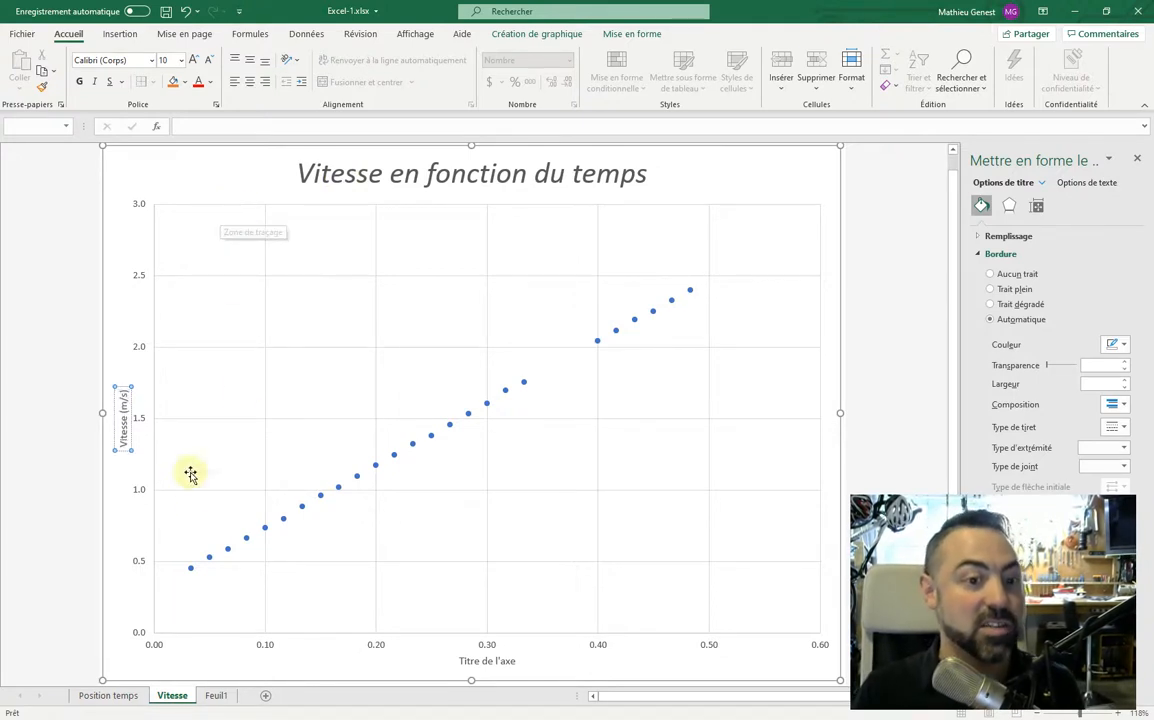
click(245, 380)
Name the horizontal axis "Temps (s)".
click(492, 662)
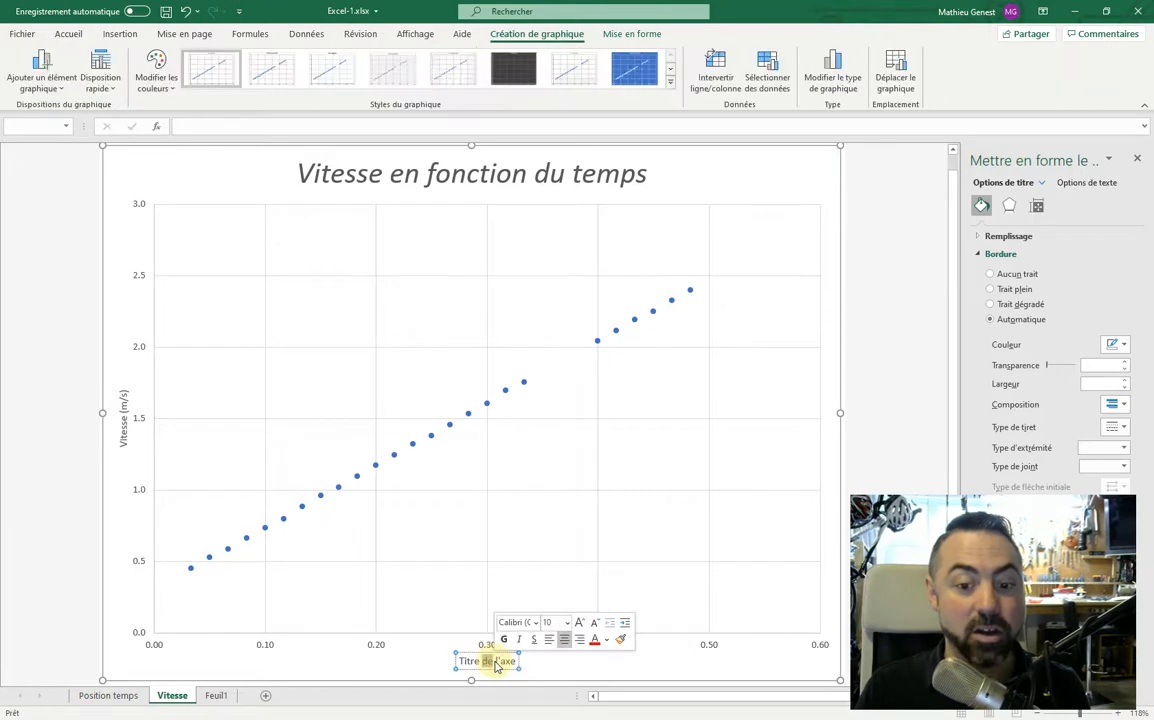
triple_click(494, 663)
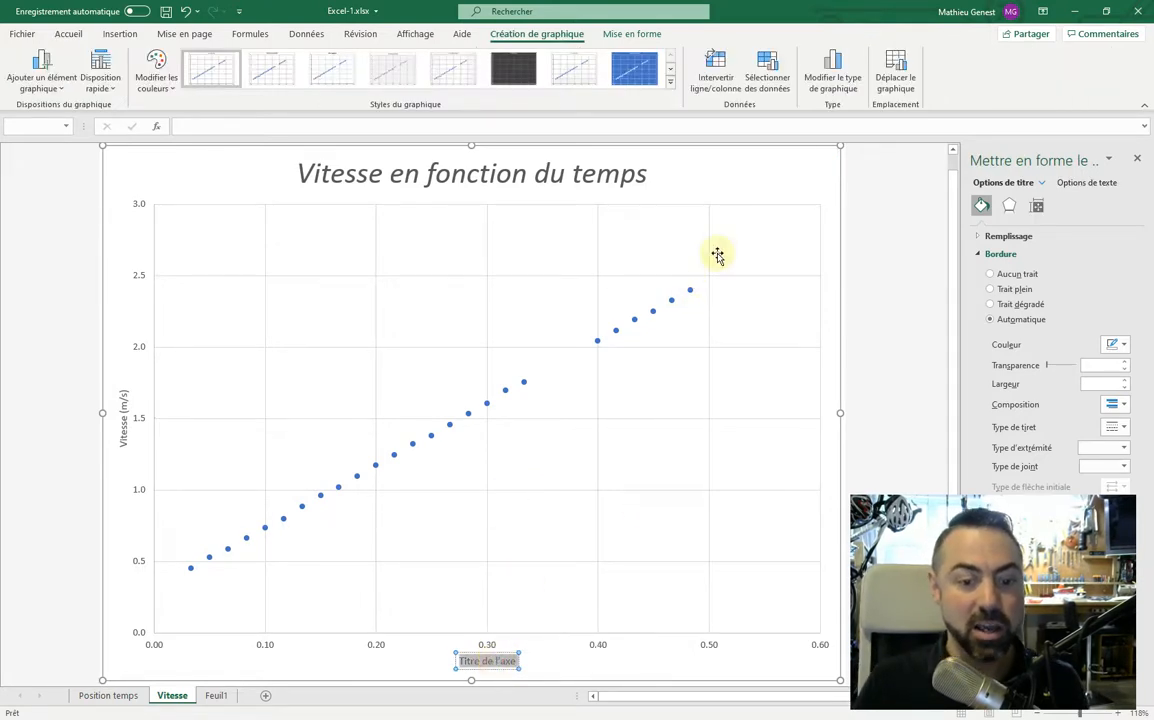
text(t)
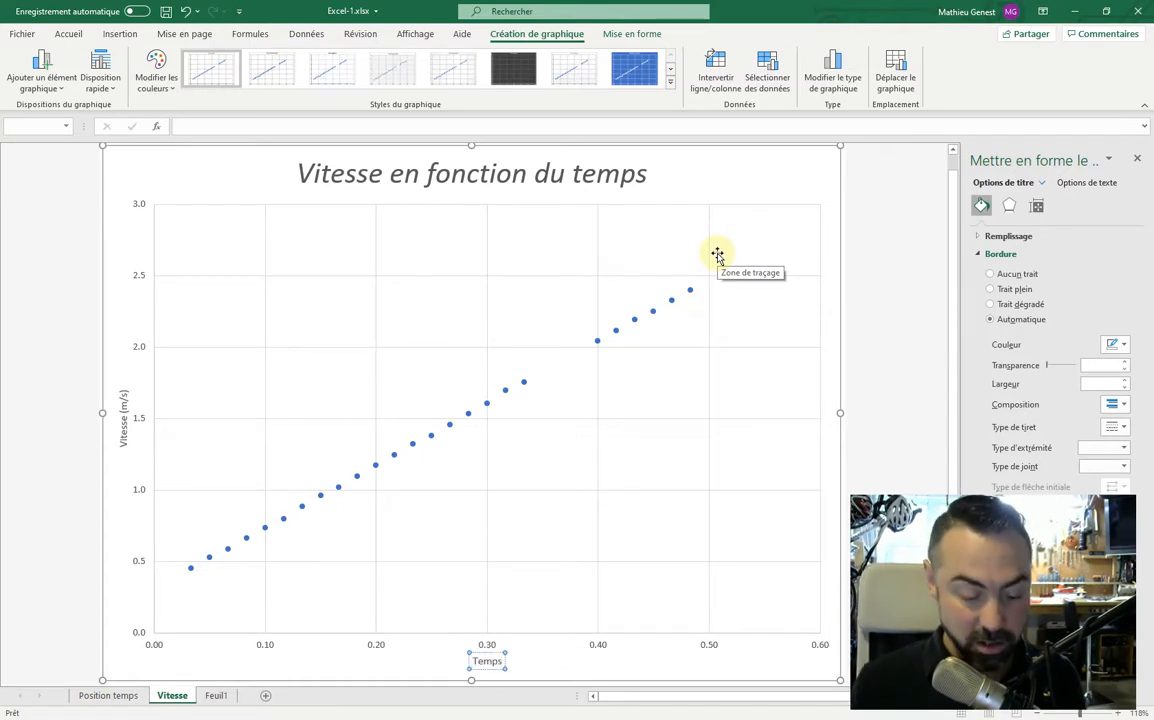
click(502, 543)
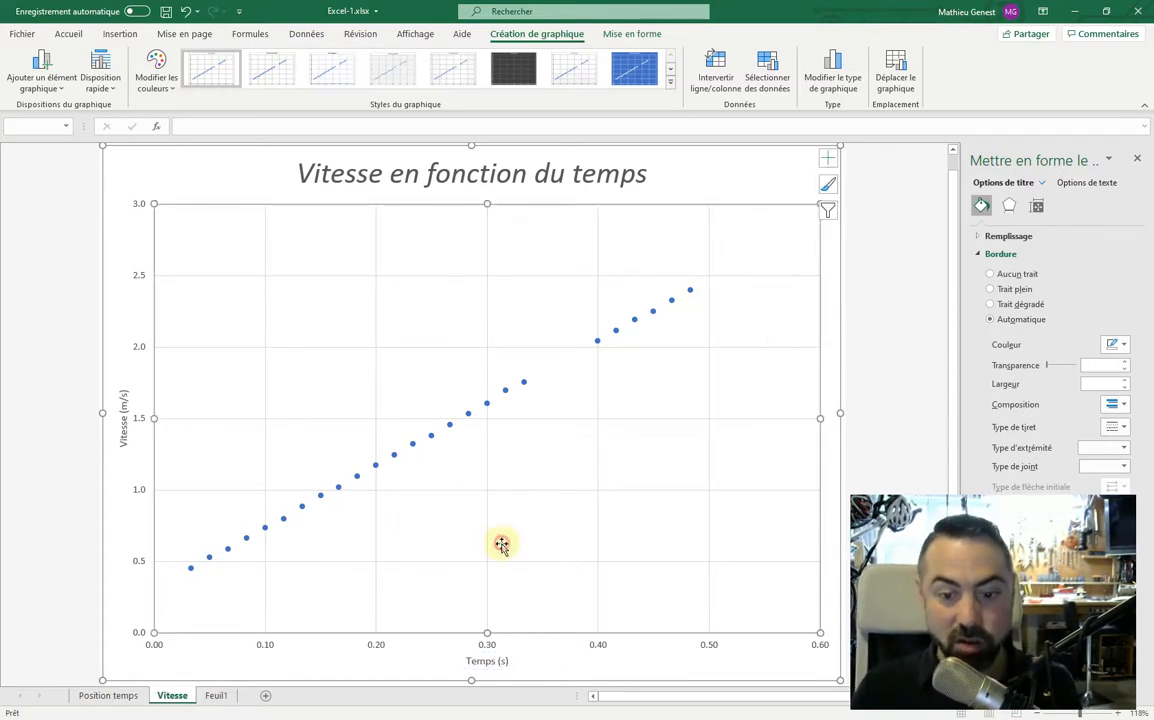
Enlarge both the horizontal and vertical axis titles to 16 pt.
click(121, 412)
click(477, 665)
click(479, 661)
click(70, 33)
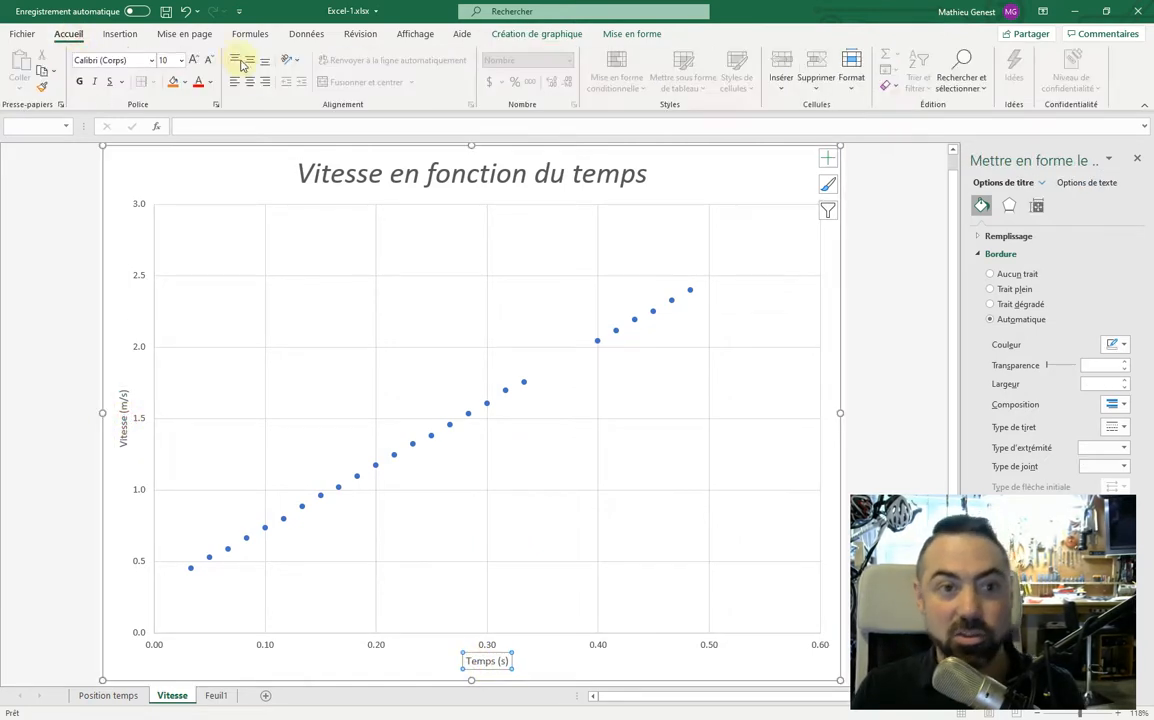
click(196, 60)
click(196, 60)
click(196, 60)
click(196, 60)
click(123, 395)
click(196, 60)
click(196, 60)
click(196, 60)
click(196, 60)
click(210, 375)
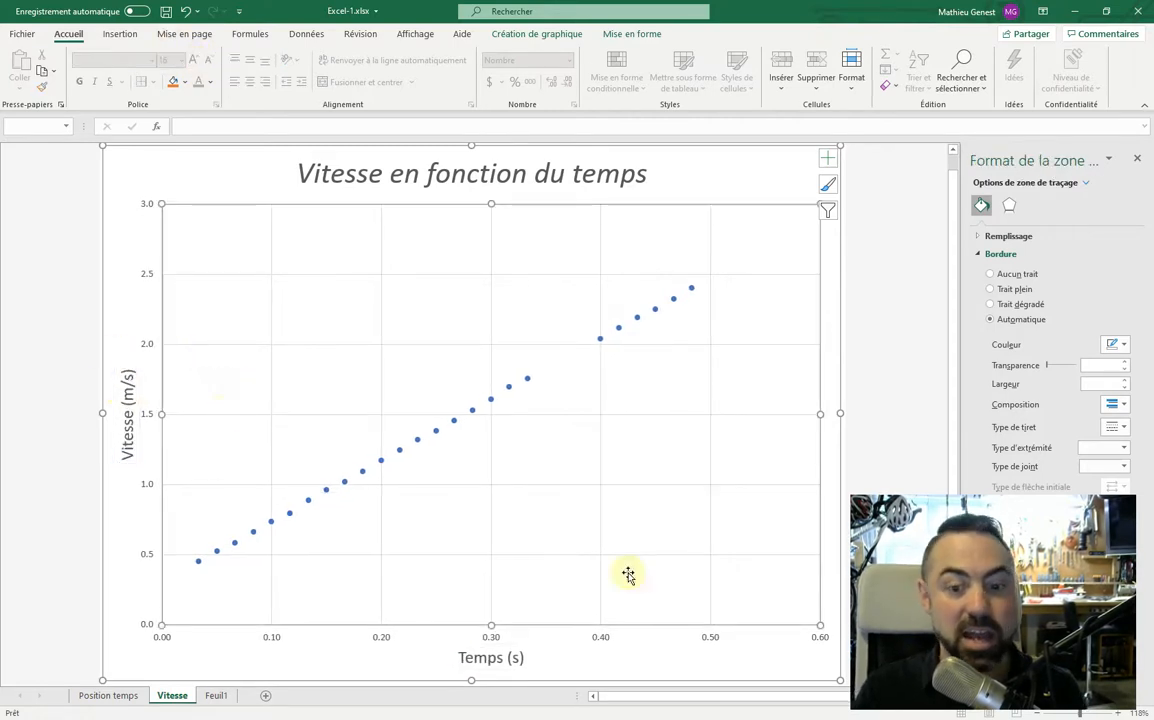
Add error bars to the velocity data series.
click(691, 290)
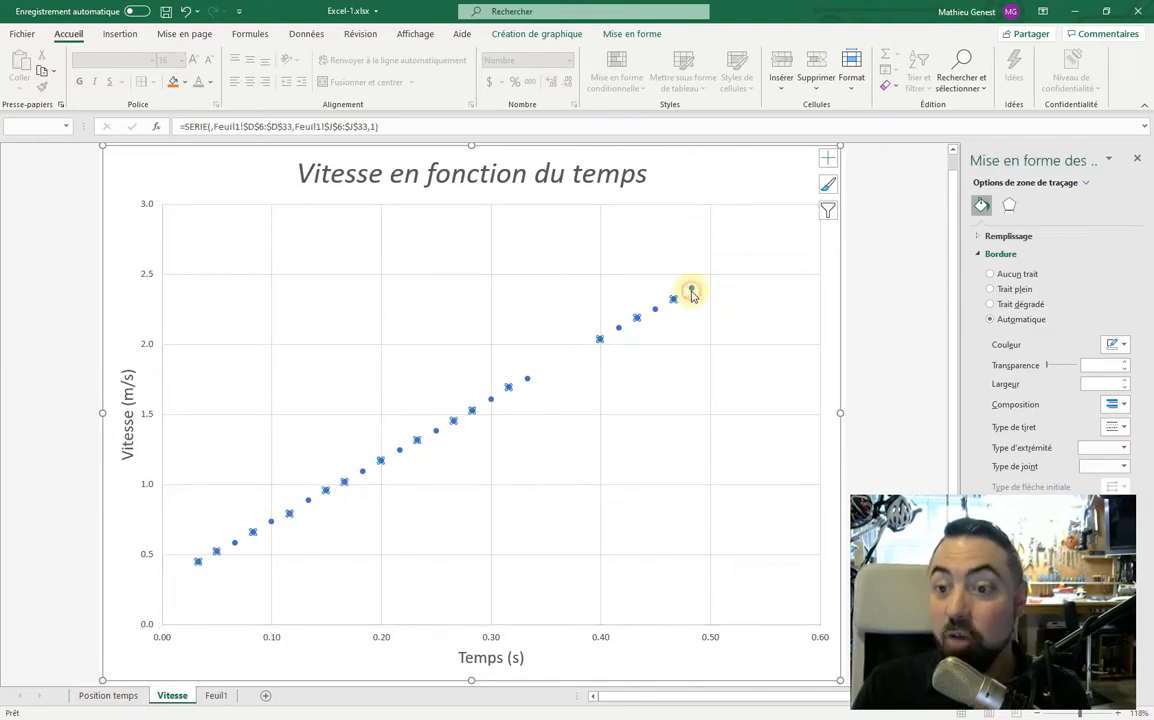
click(828, 162)
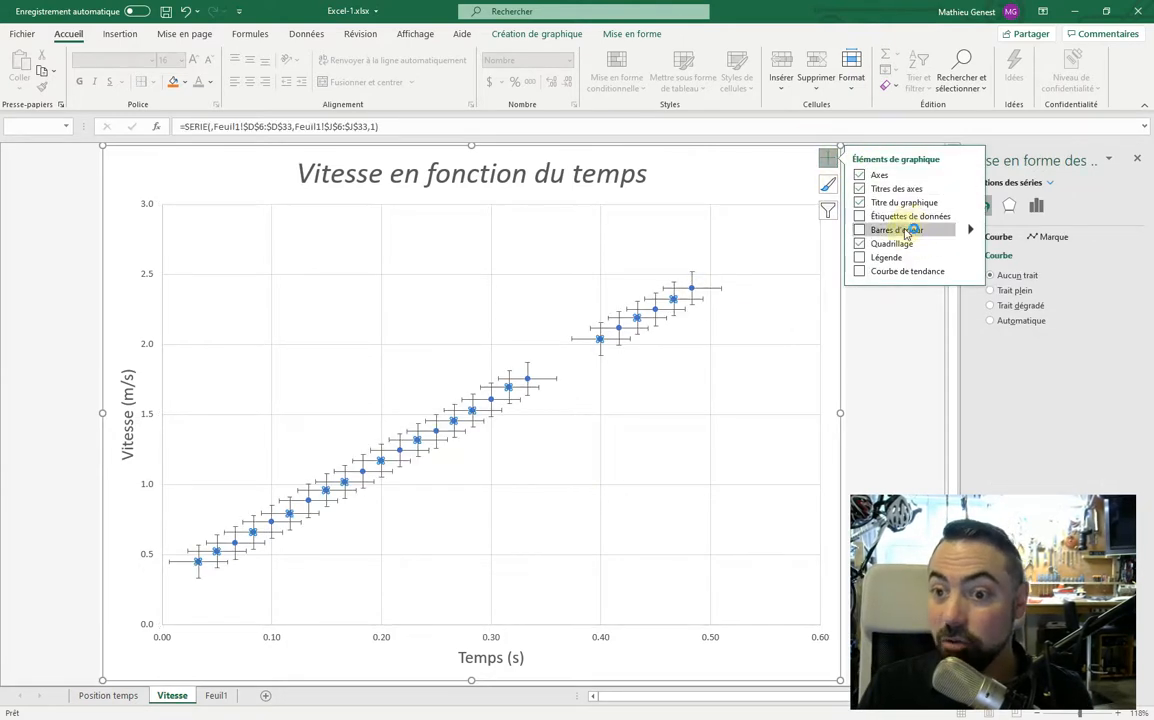
click(860, 230)
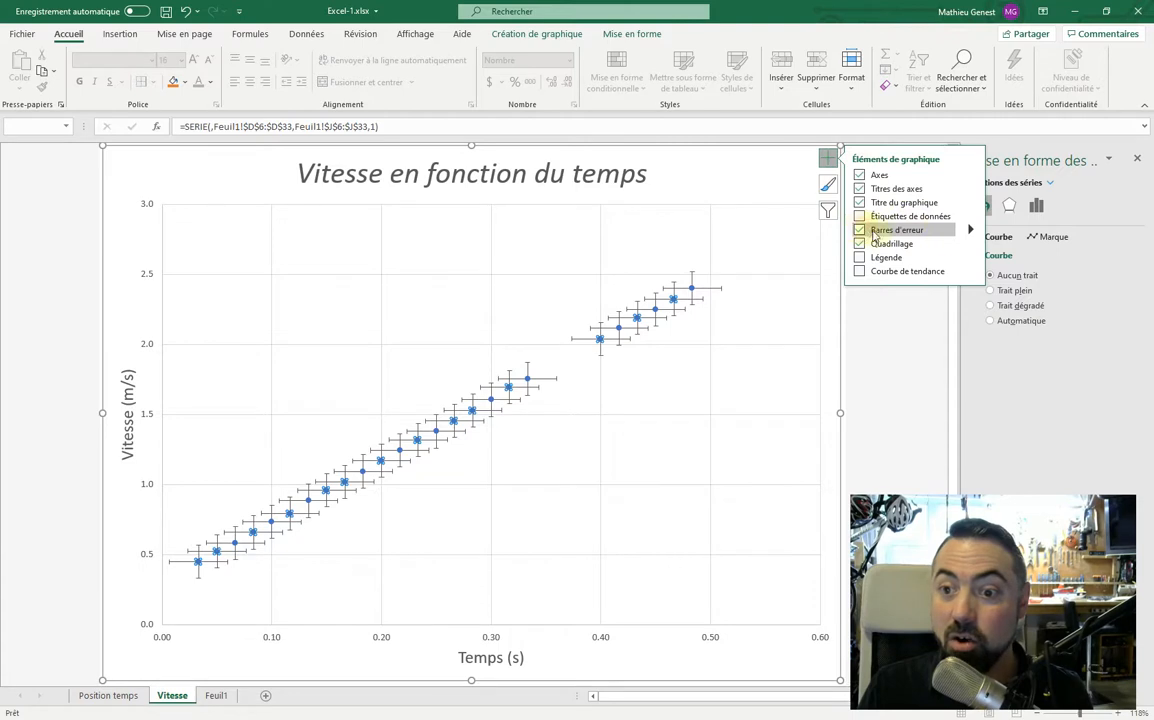
Switch the error amount of the horizontal error bars to a fixed value of 0.1.
click(716, 292)
click(715, 293)
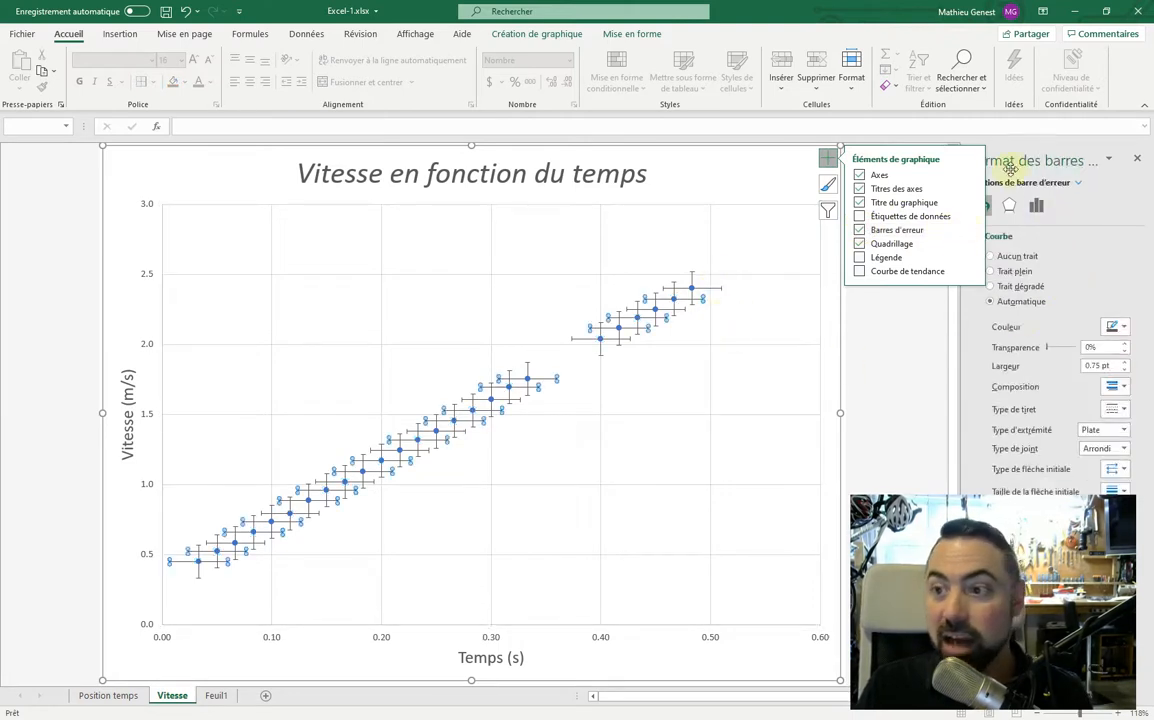
click(920, 338)
click(719, 290)
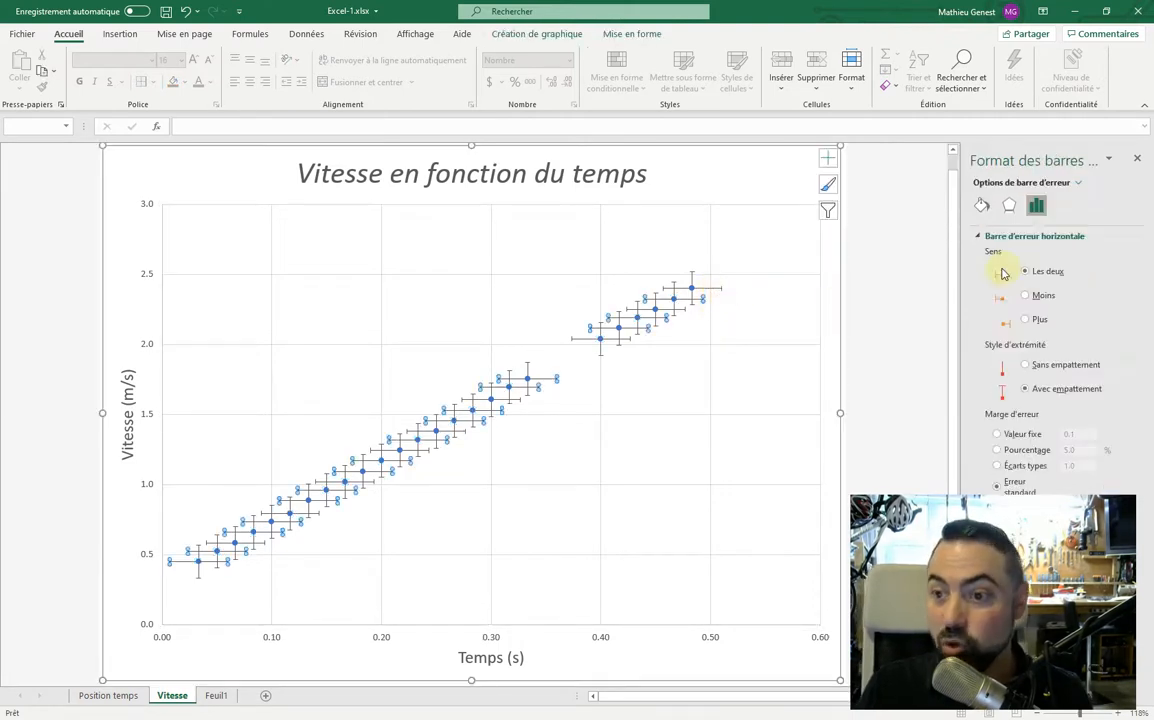
click(1009, 439)
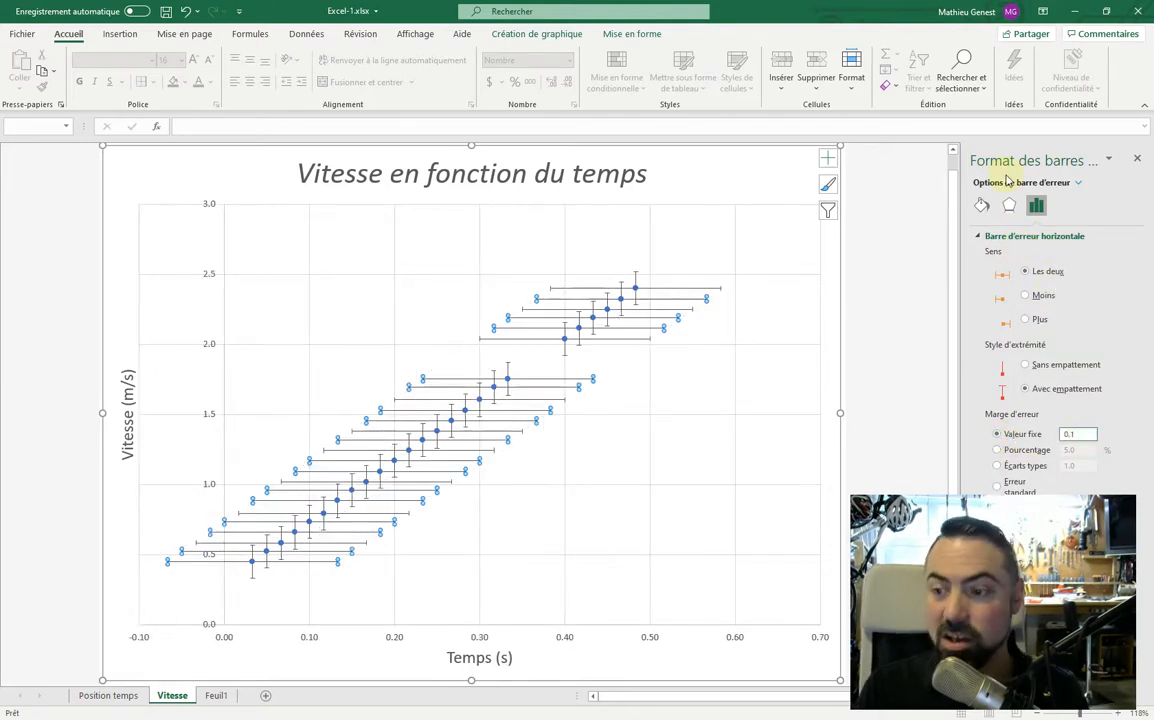
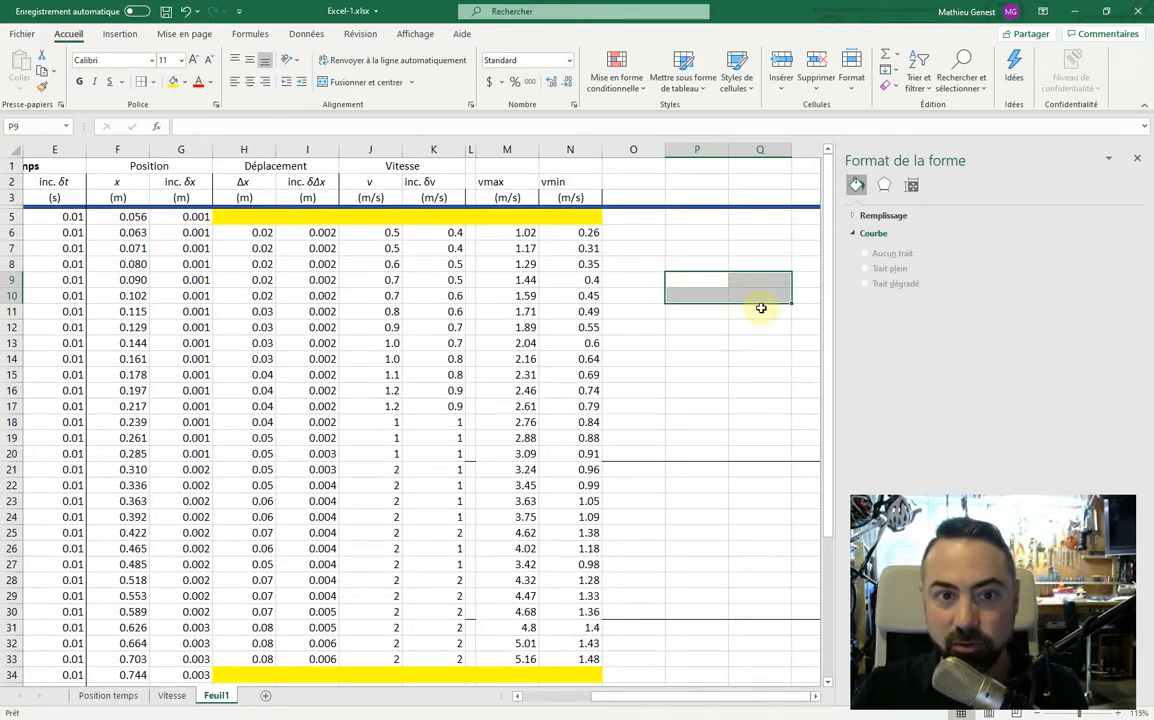
Enter =DROITE in P9 of Feuil1 as the start of the regression formula.
click(224, 124)
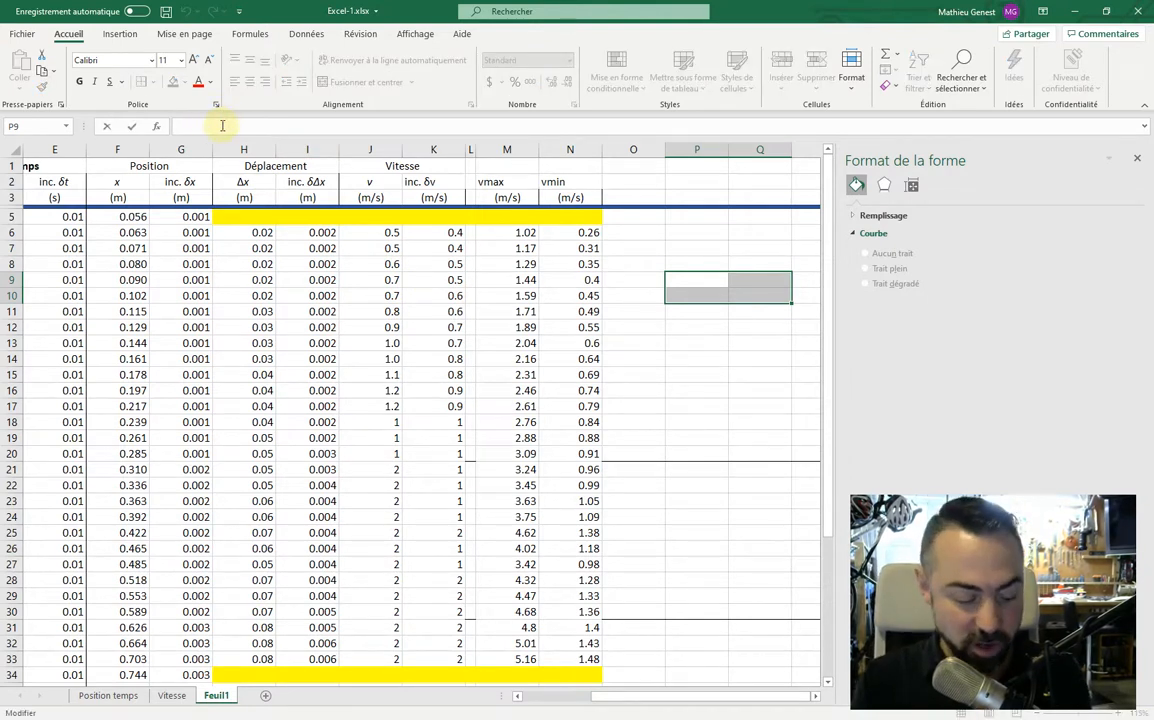
text(=DROITE)
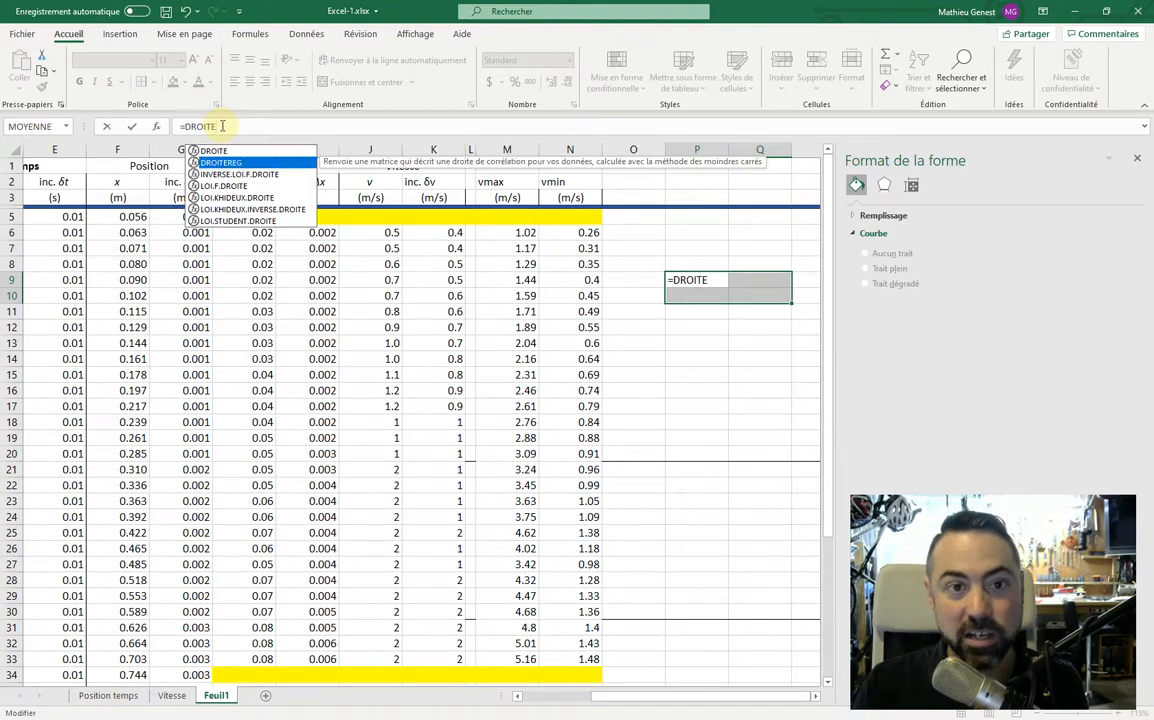
key(Return)
click(696, 279)
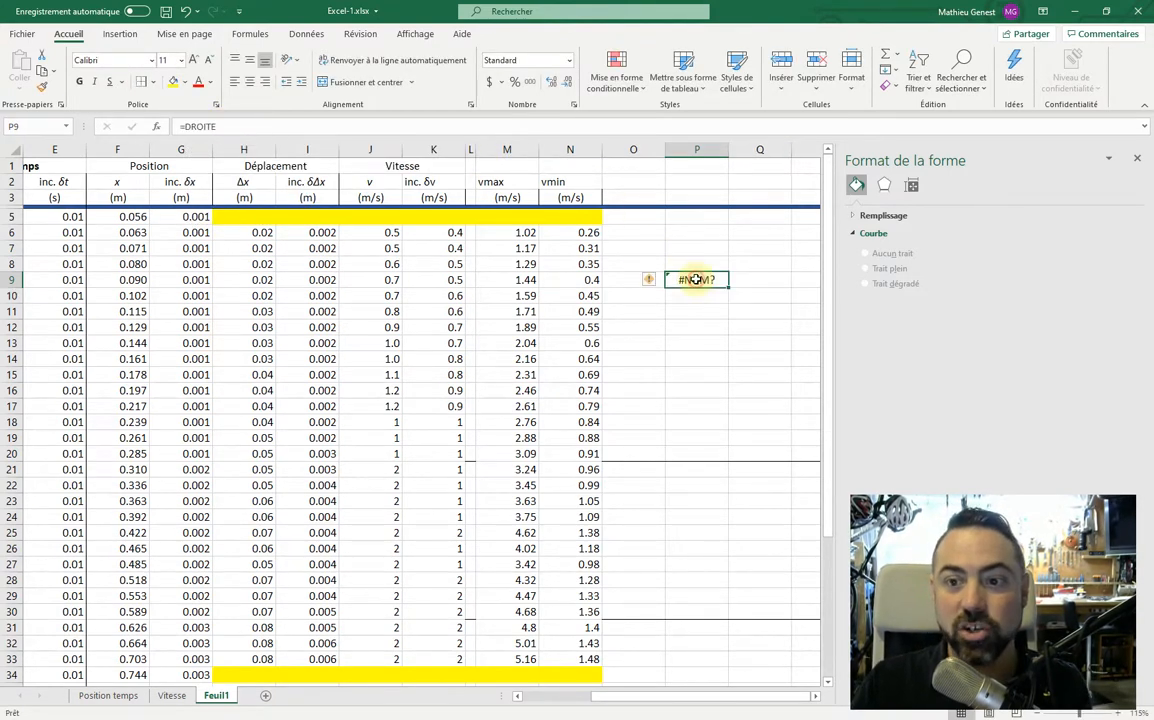
double_click(696, 279)
click(265, 133)
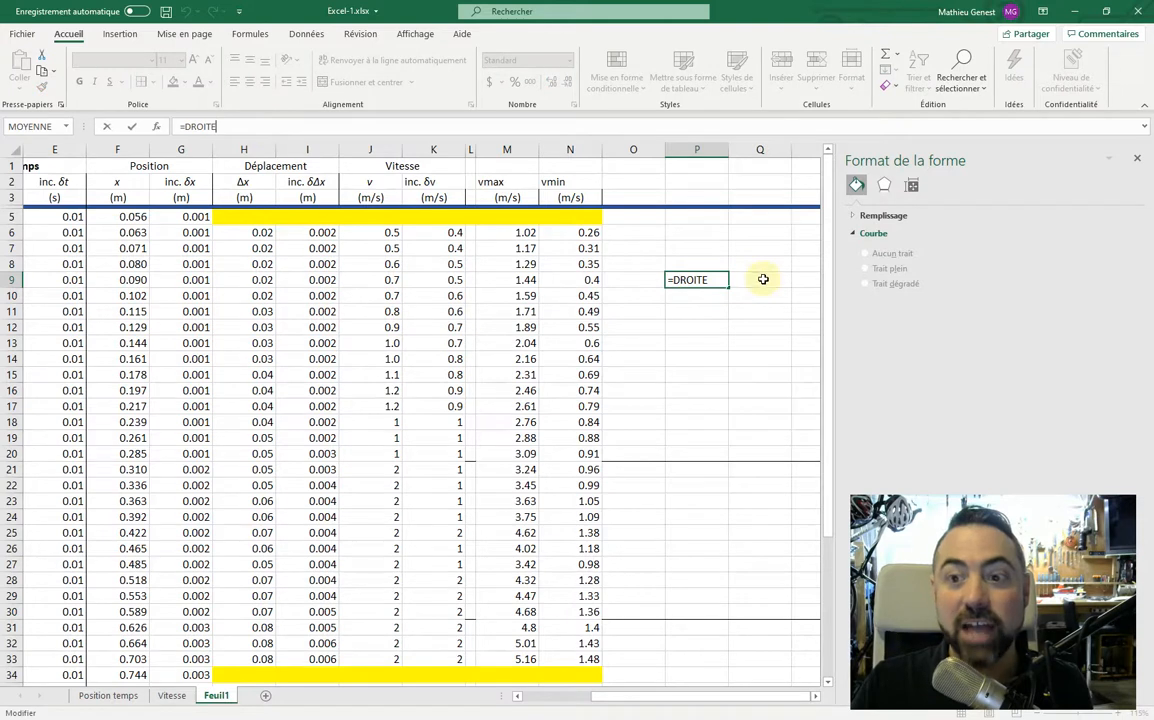
key(Escape)
Over P9:Q10, extend the formula to DROITEREG with J6:J33 as known y values and D6:D33 as known x values.
drag(724, 283, 744, 296)
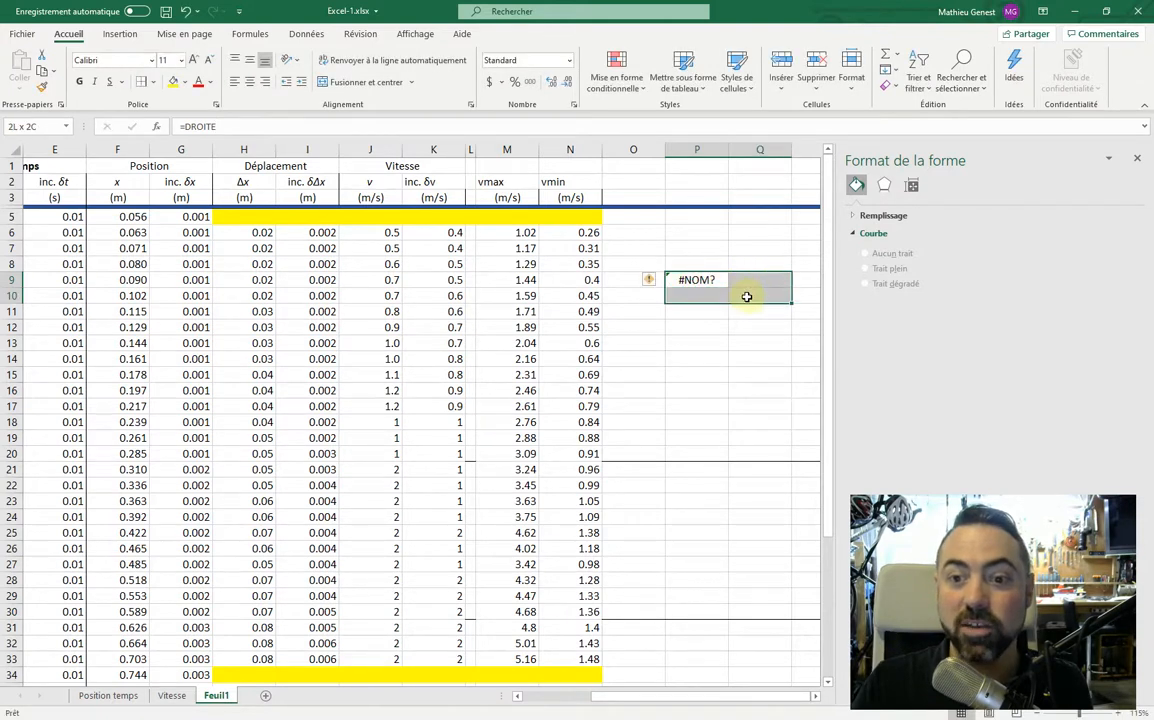
click(246, 127)
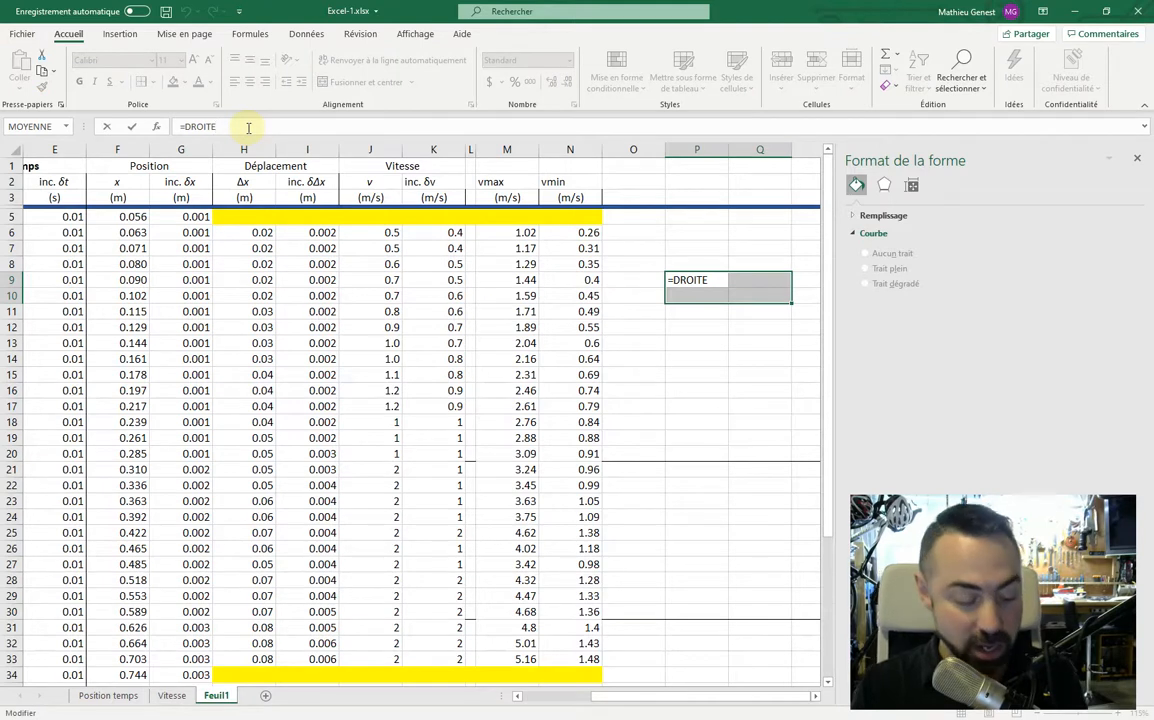
text(REG)
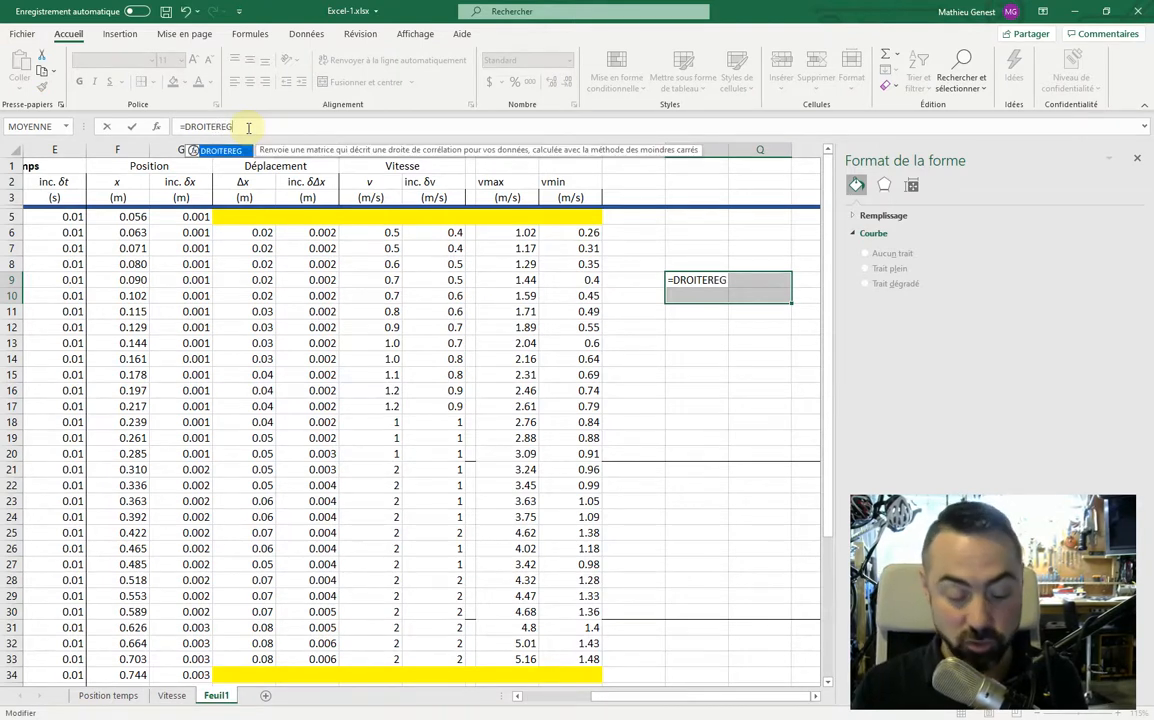
text(()
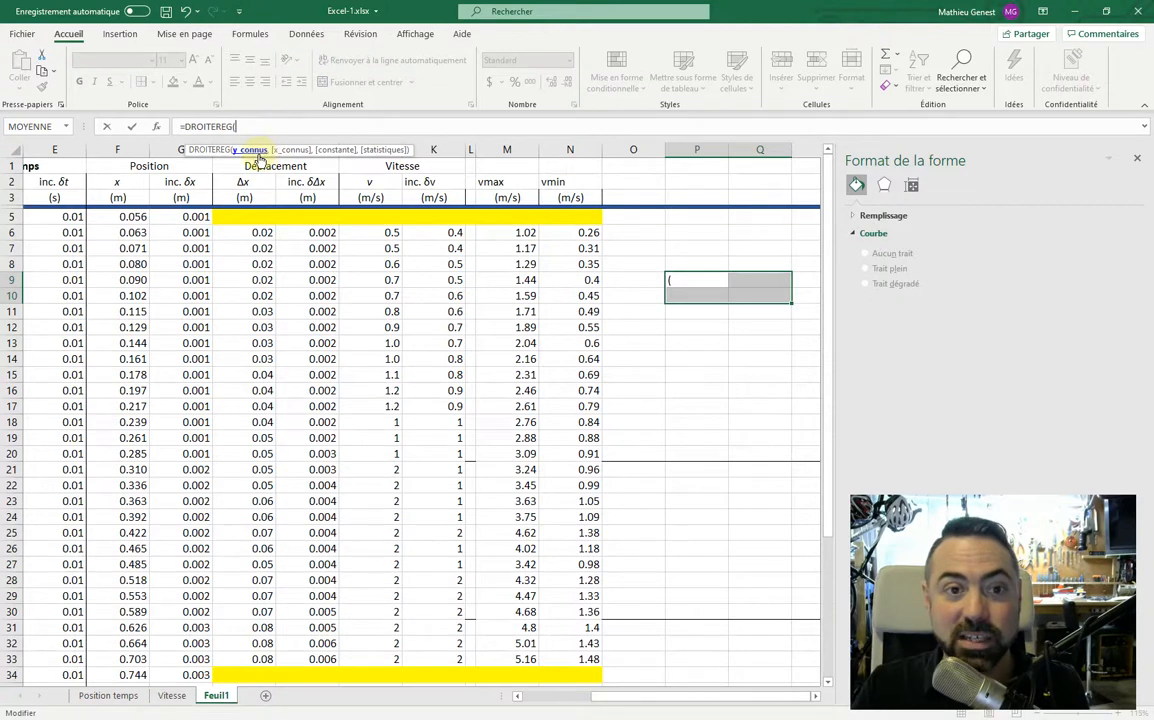
drag(388, 233, 394, 657)
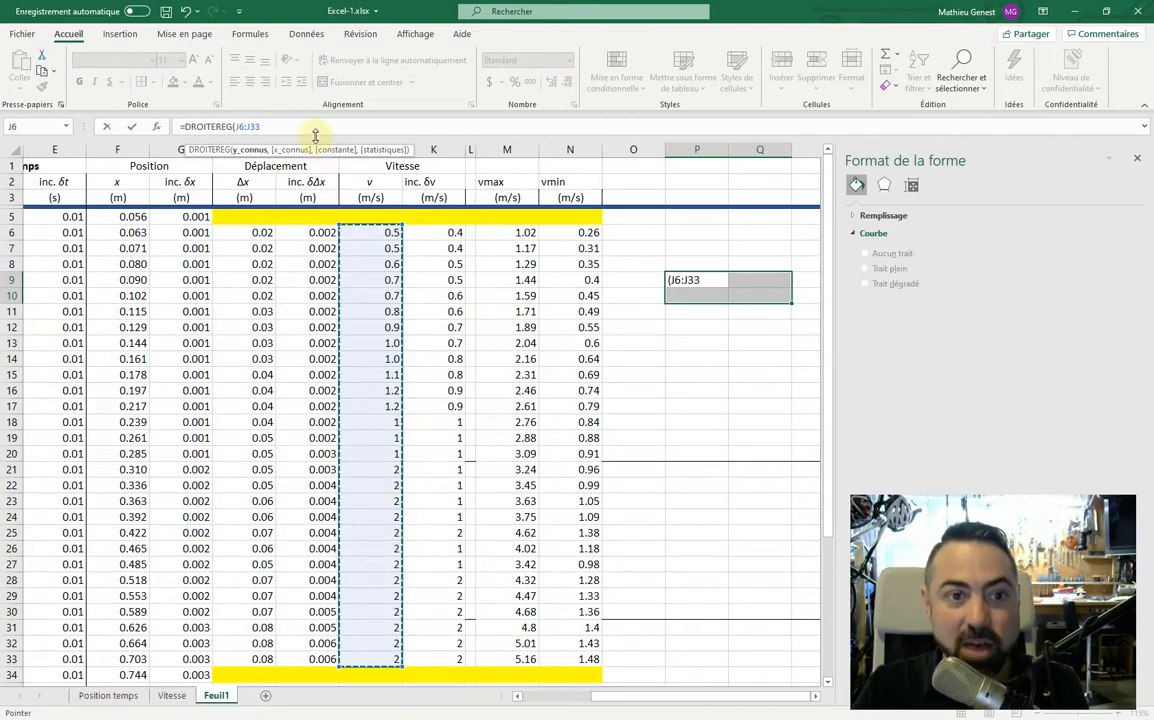
text(,)
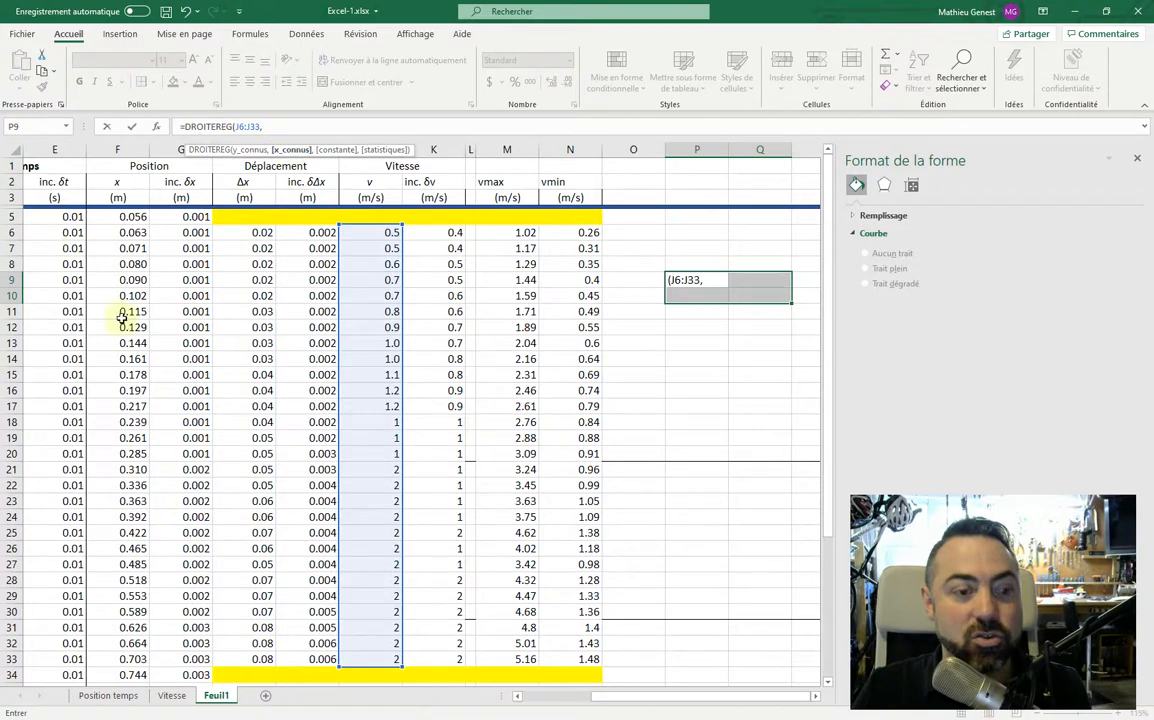
drag(667, 698, 590, 699)
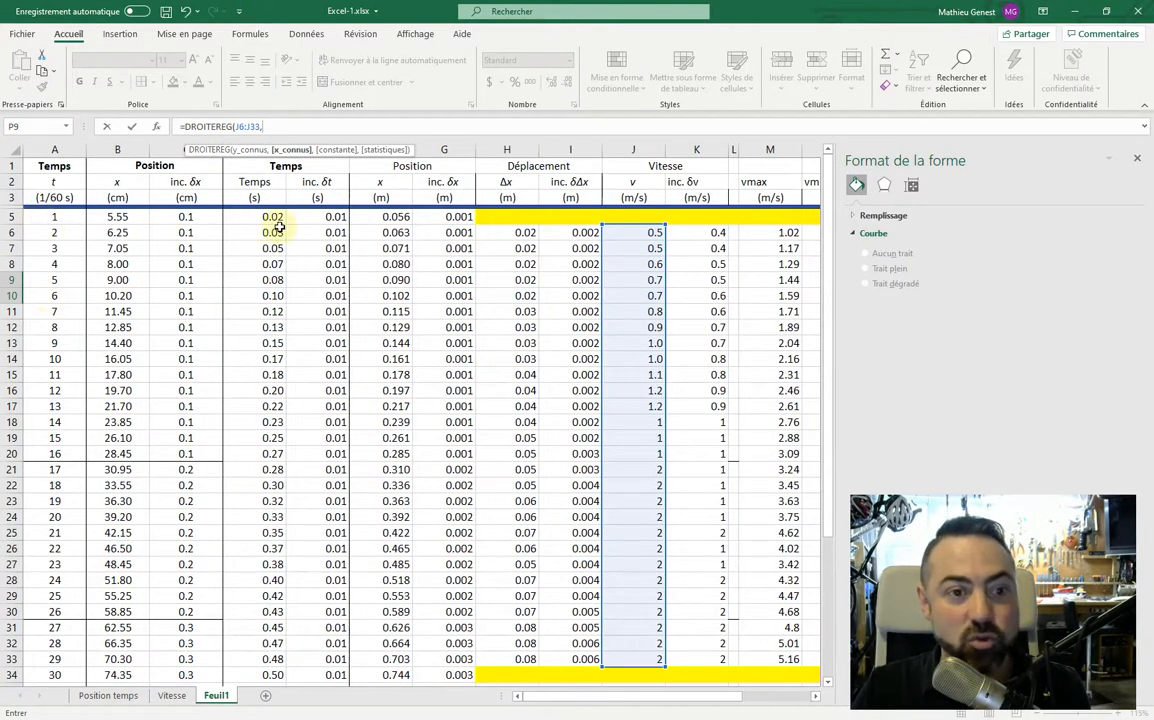
drag(270, 232, 274, 594)
scroll(670, 450, up, 2)
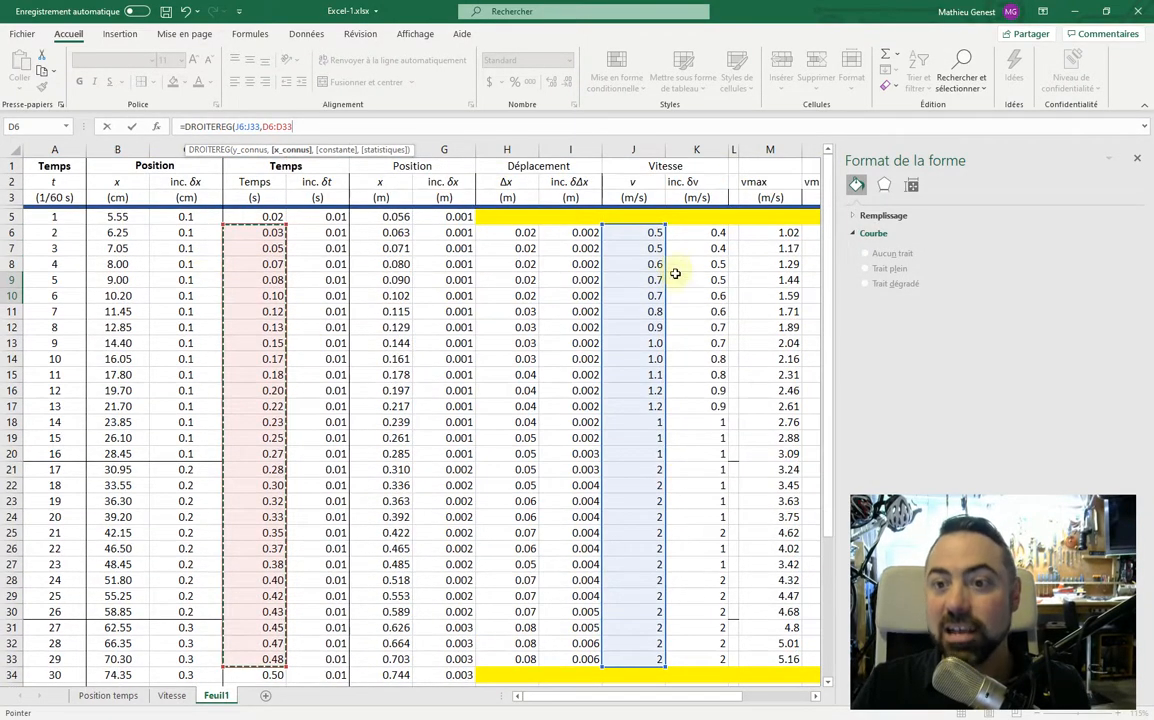
Set both the constant and statistics arguments of DROITEREG to 1 and enter it as an array formula across P9:Q10.
click(338, 125)
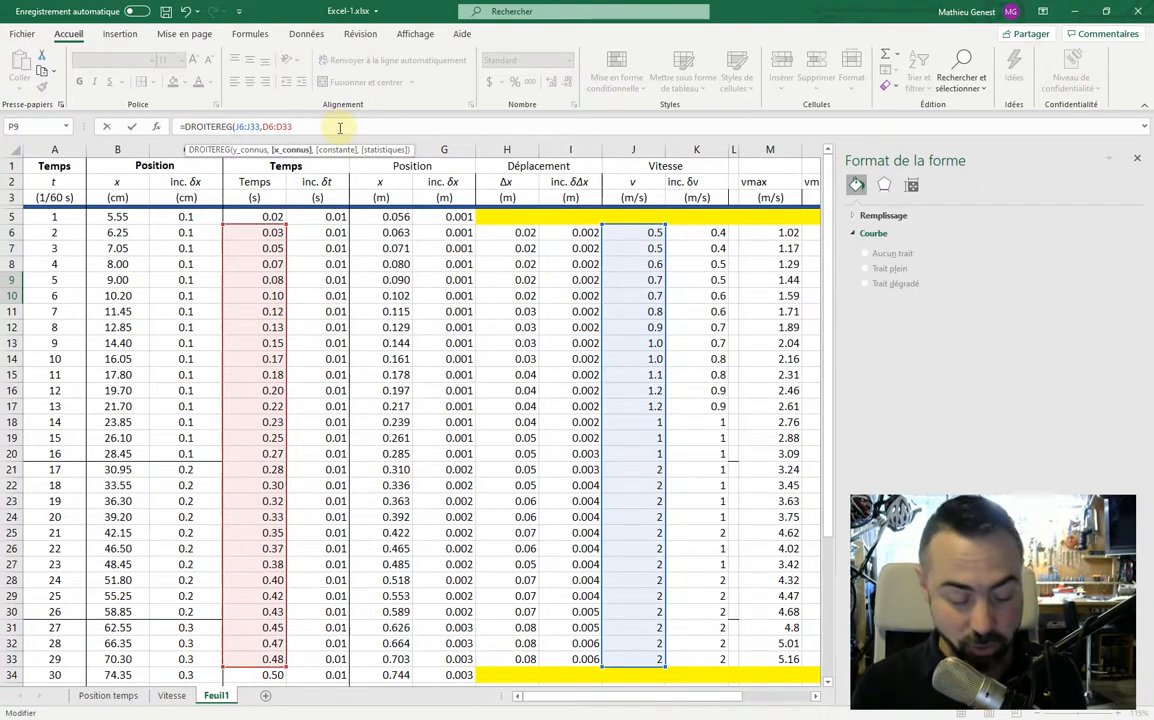
text(;)
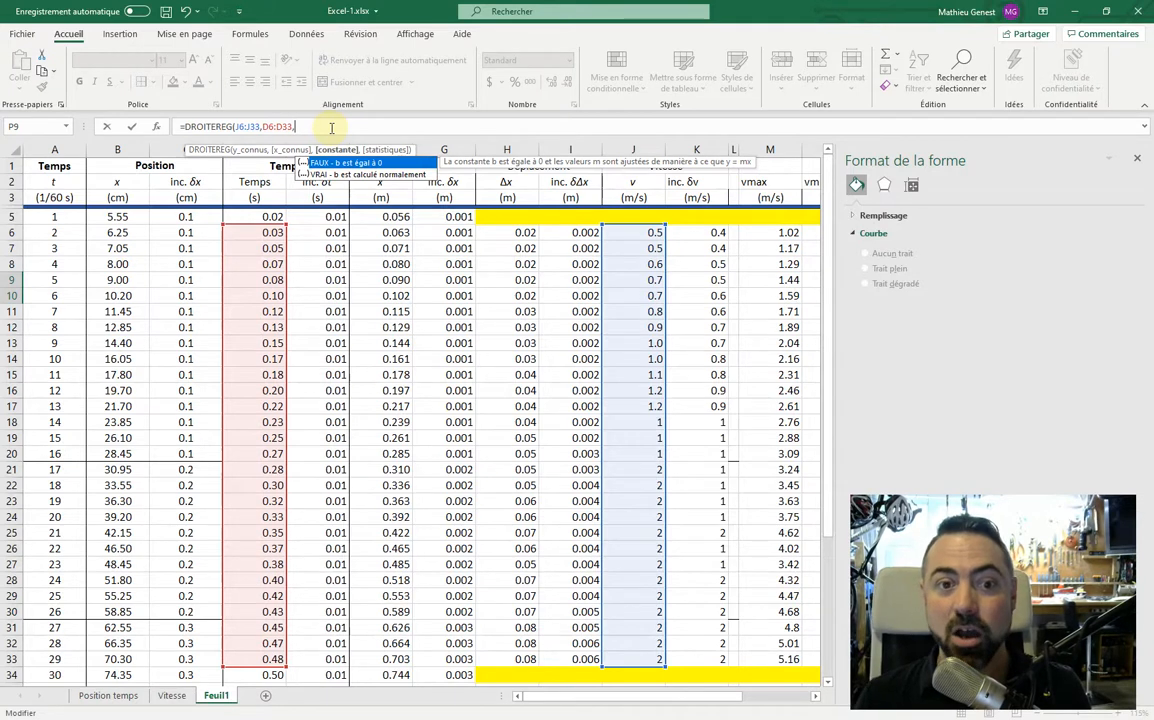
text(1)
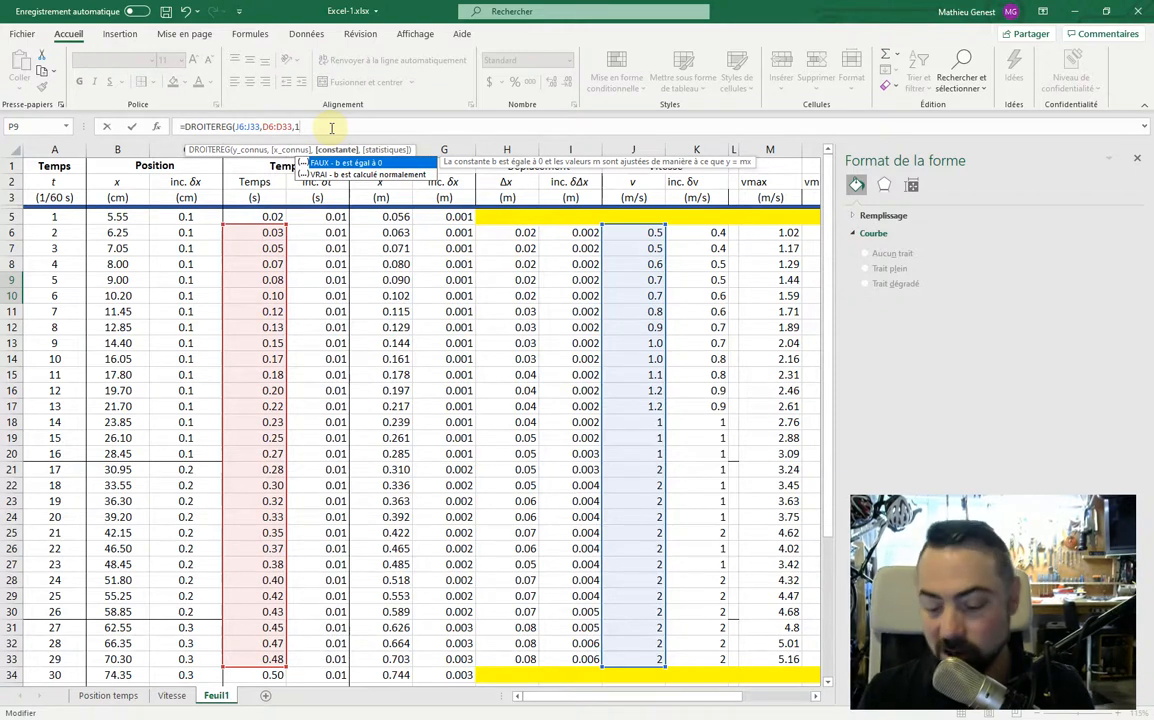
text(;)
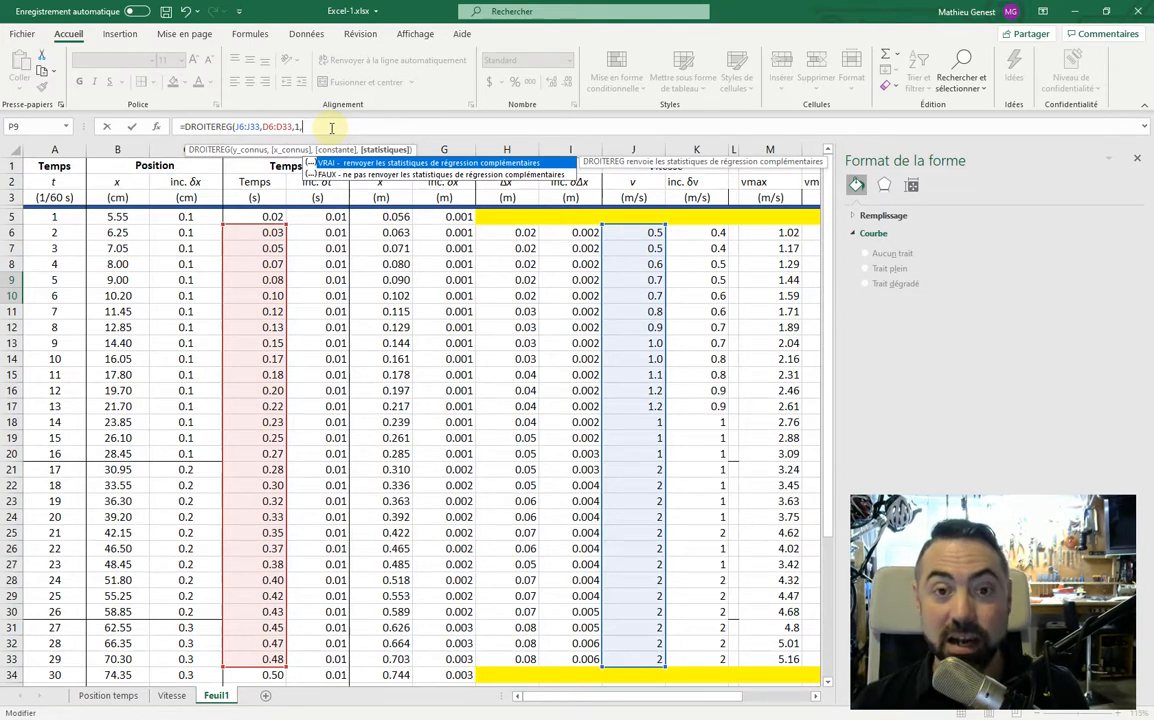
text(1)
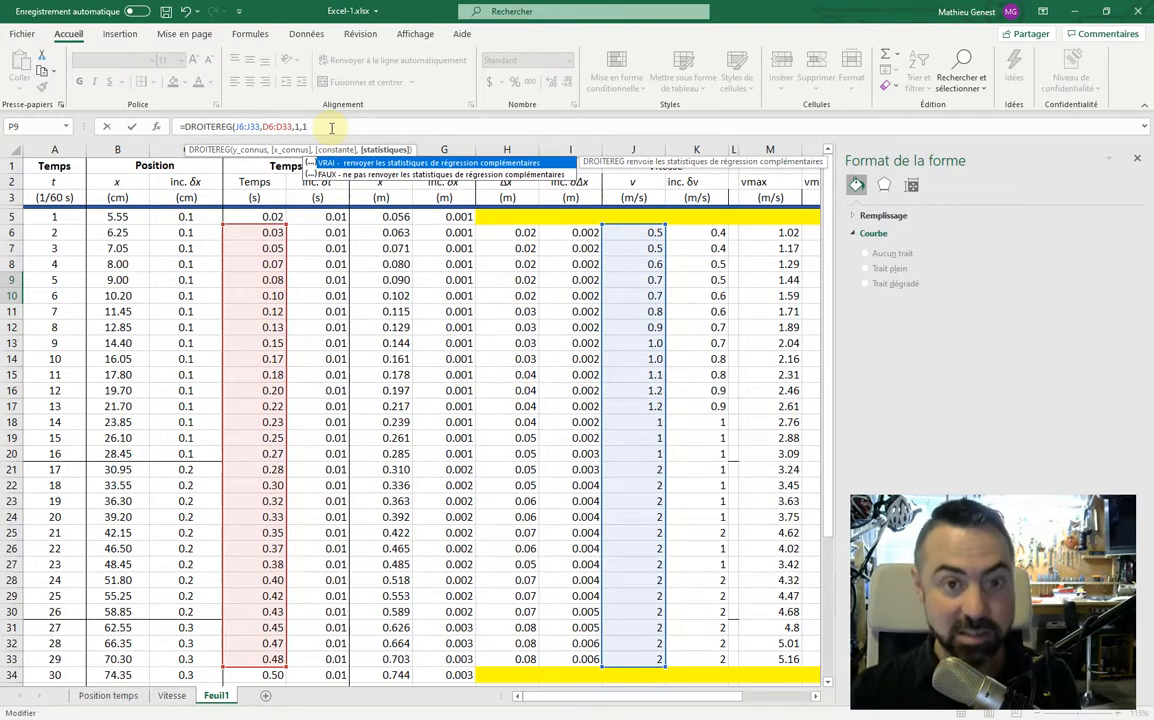
text())
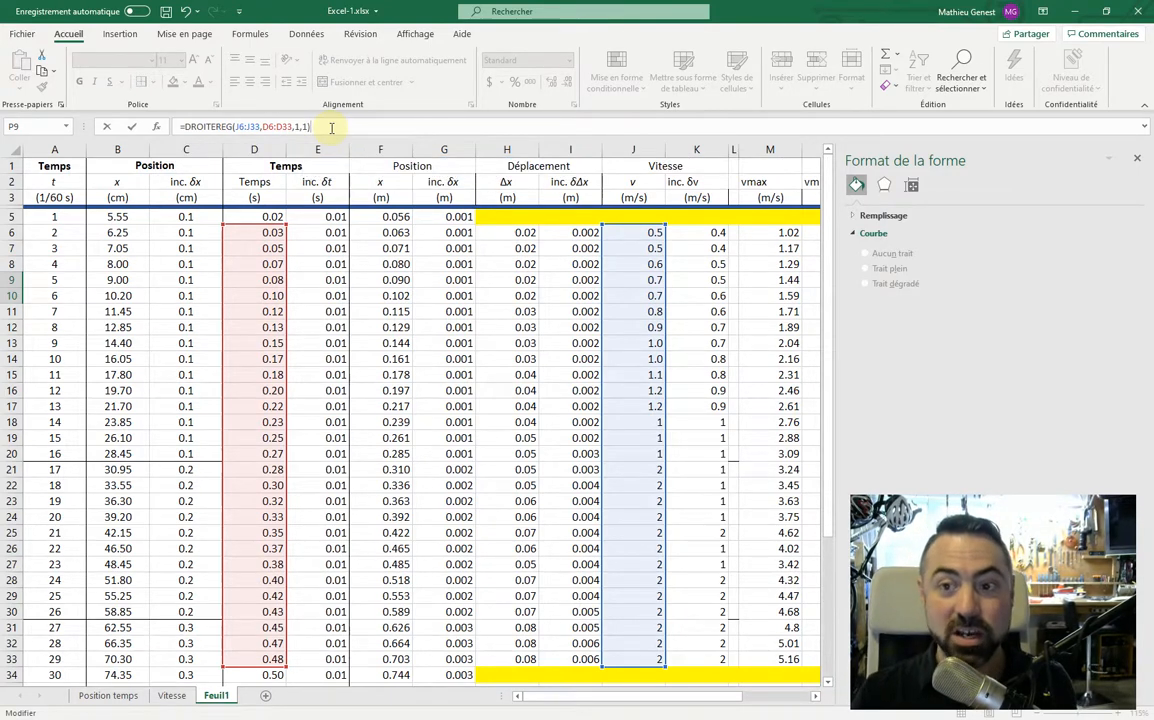
drag(577, 696, 660, 699)
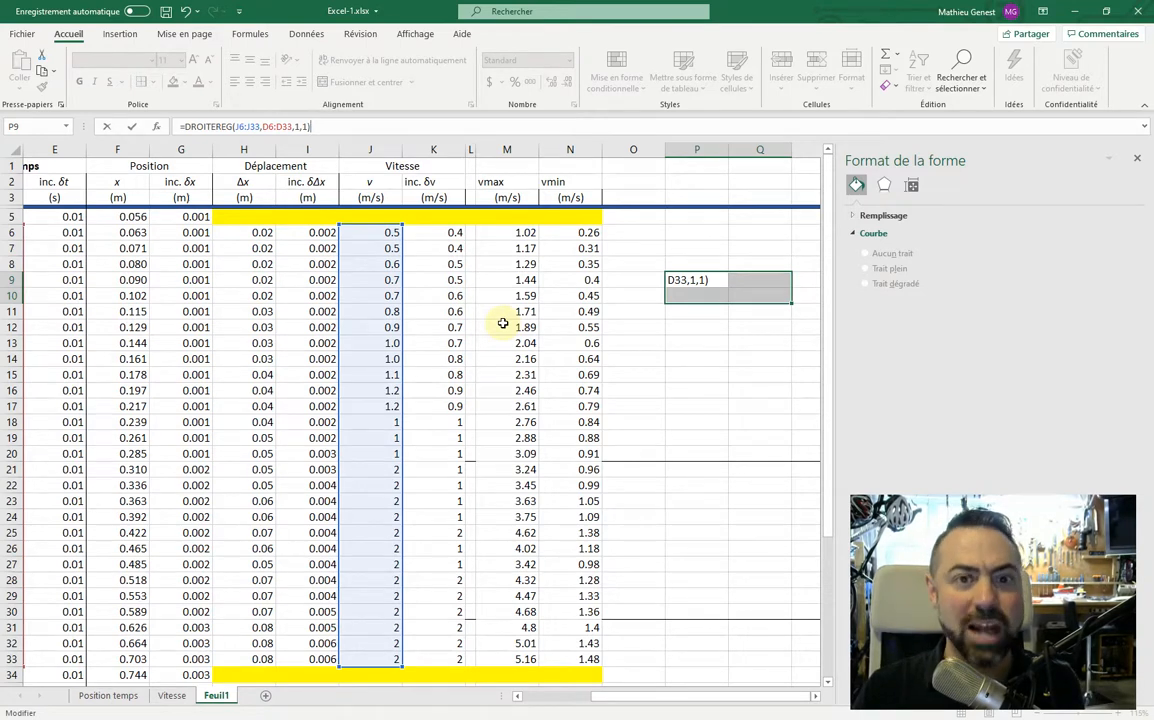
key(ctrl+shift+Return)
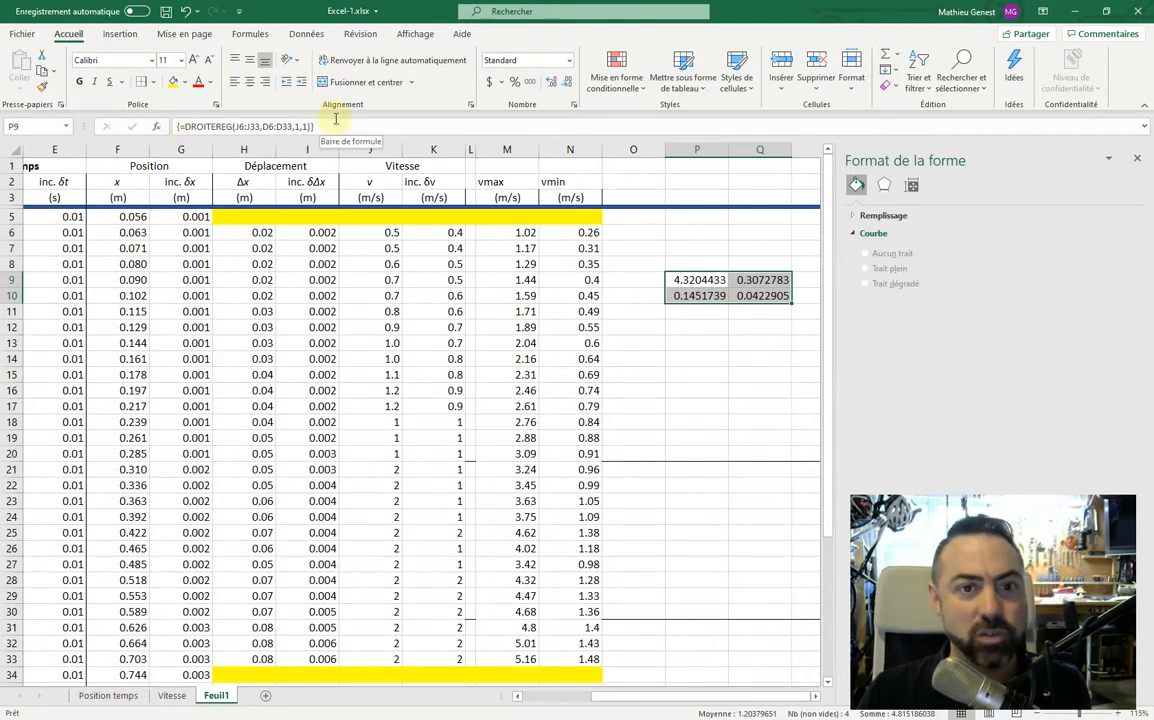
Fill the slope result in P9 and the empty cell O9 beside it with light blue.
click(688, 280)
click(765, 277)
click(762, 296)
click(712, 297)
click(708, 281)
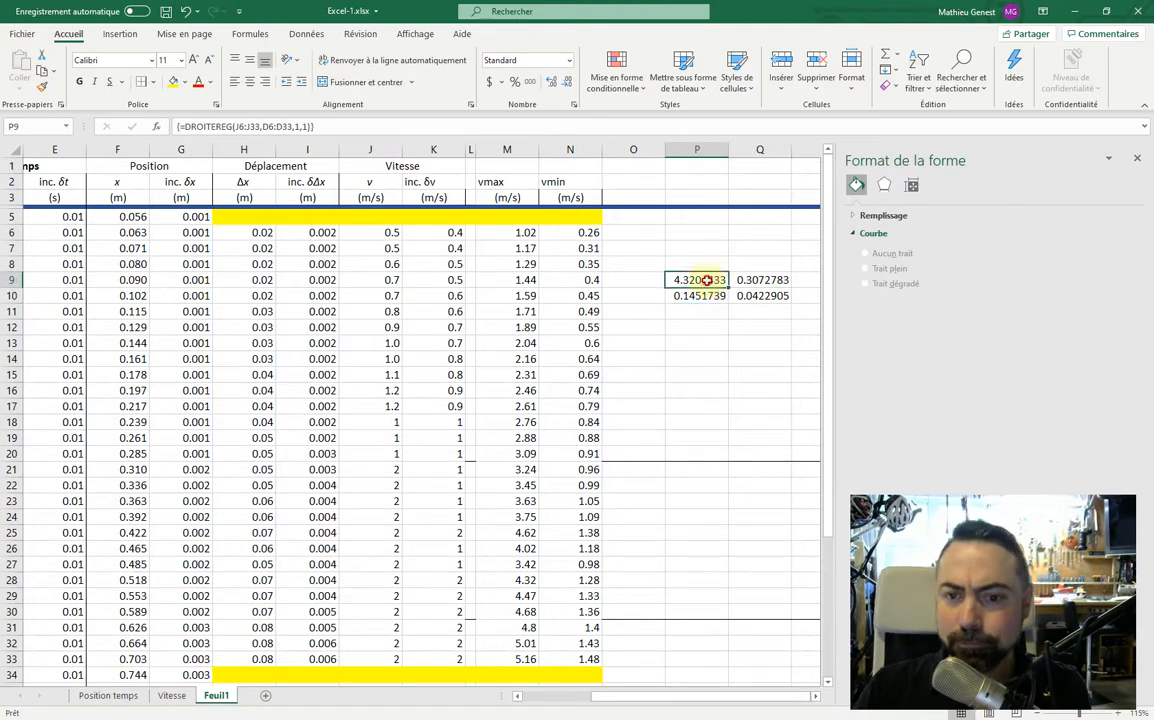
double_click(633, 280)
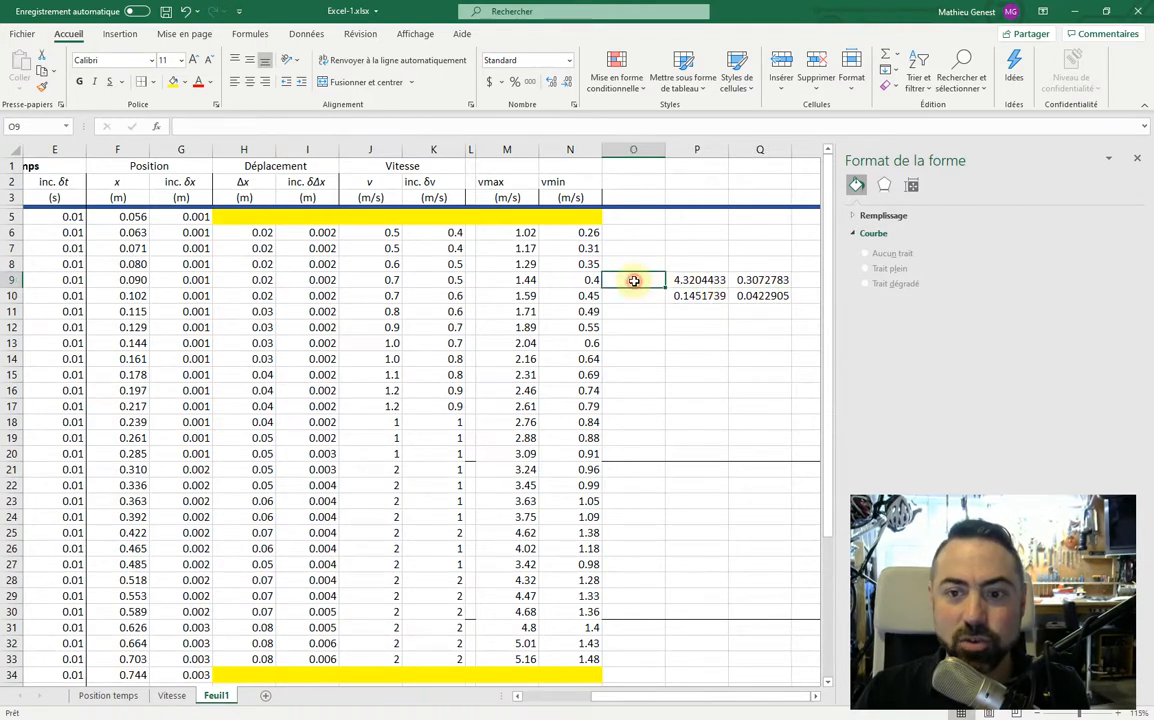
click(695, 281)
click(184, 82)
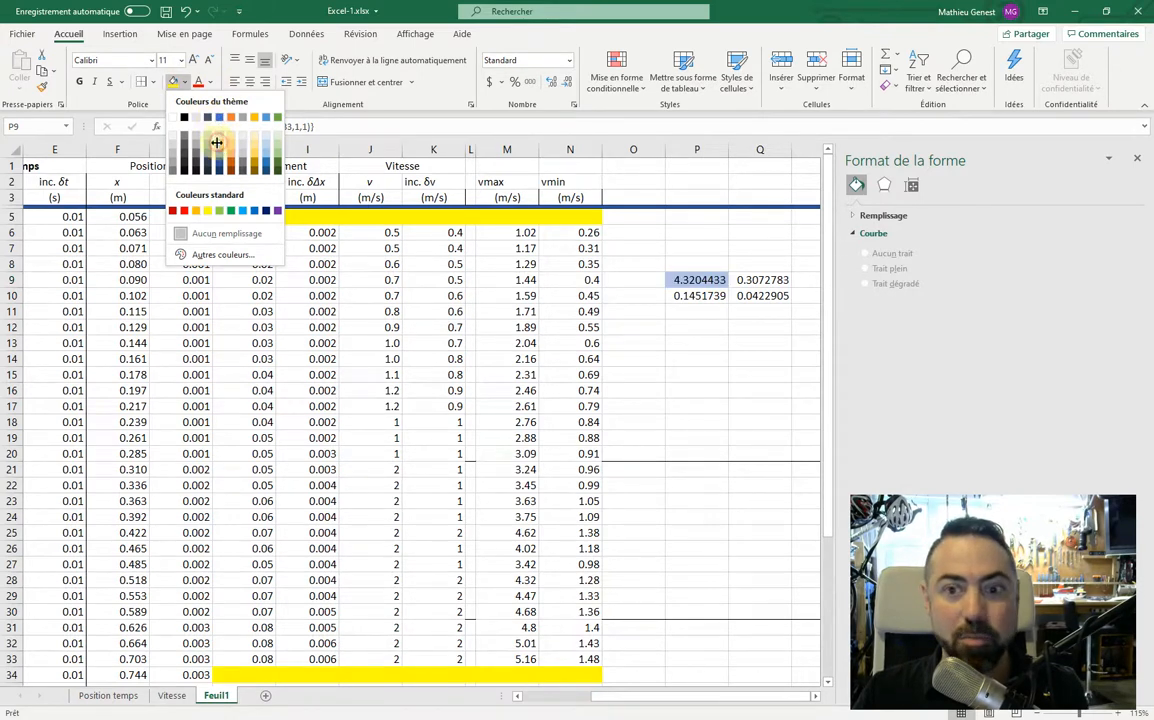
key(Escape)
drag(638, 282, 668, 282)
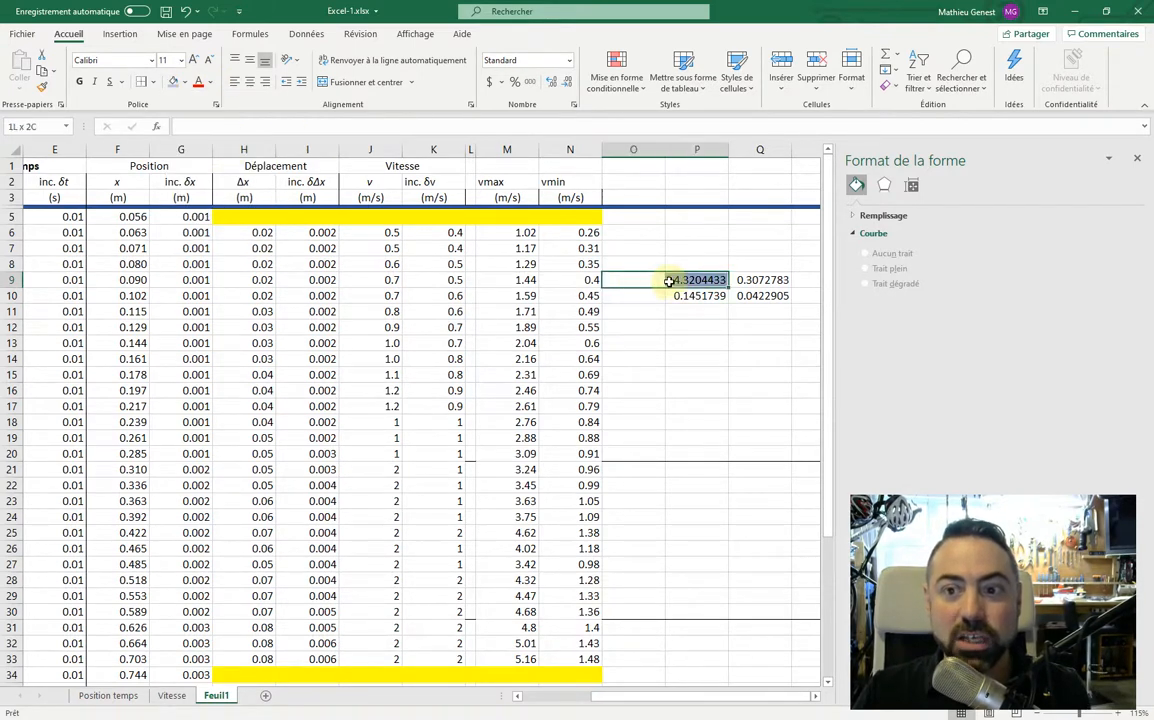
click(174, 86)
Check the slope in the Vitesse chart's trendline equation and label O9 on Feuil1 with a centred "a".
double_click(628, 279)
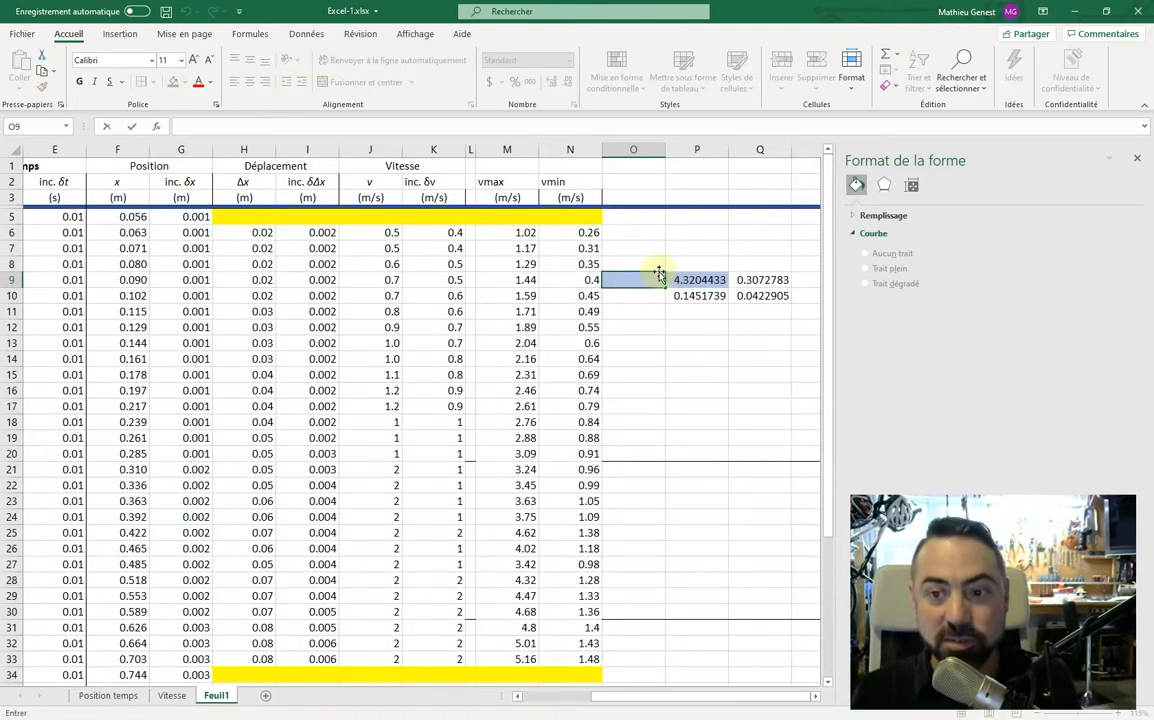
click(92, 695)
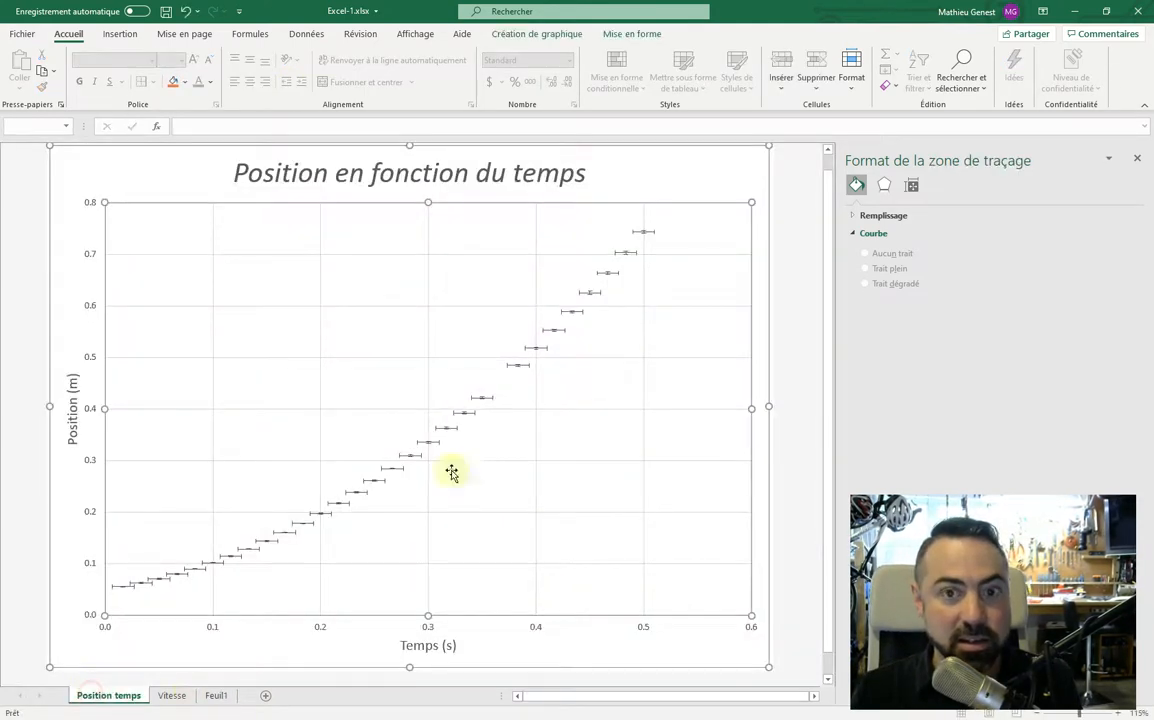
click(169, 695)
click(296, 258)
drag(296, 258, 382, 260)
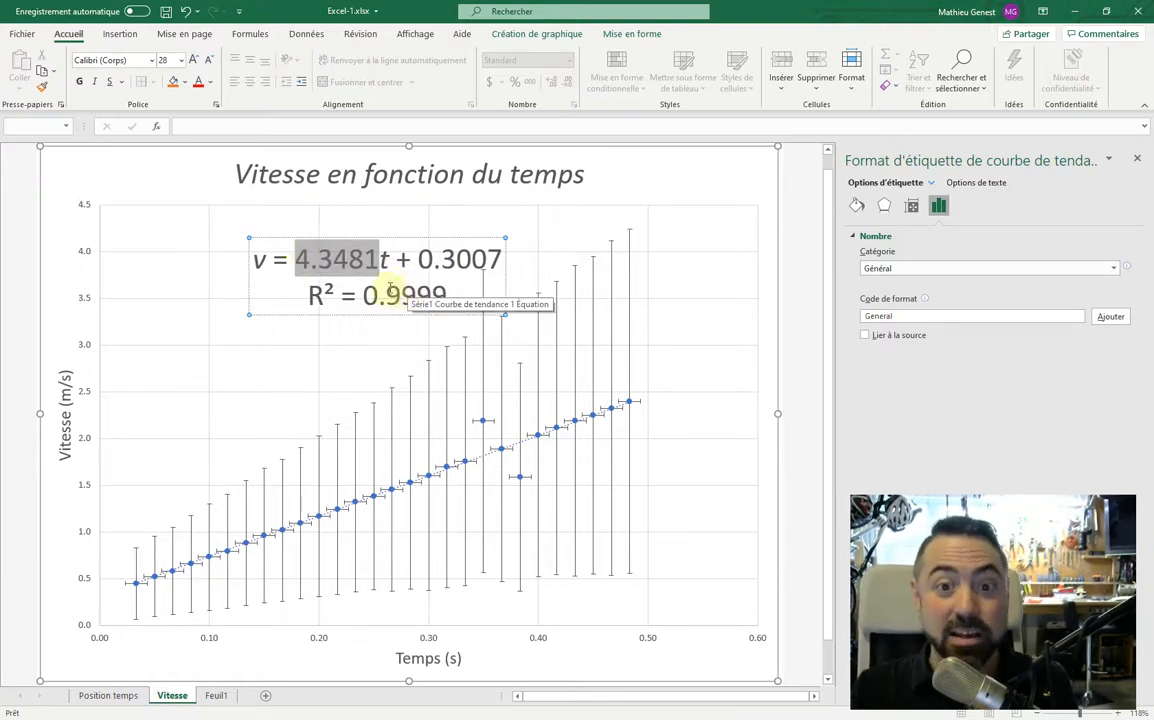
click(216, 695)
click(648, 280)
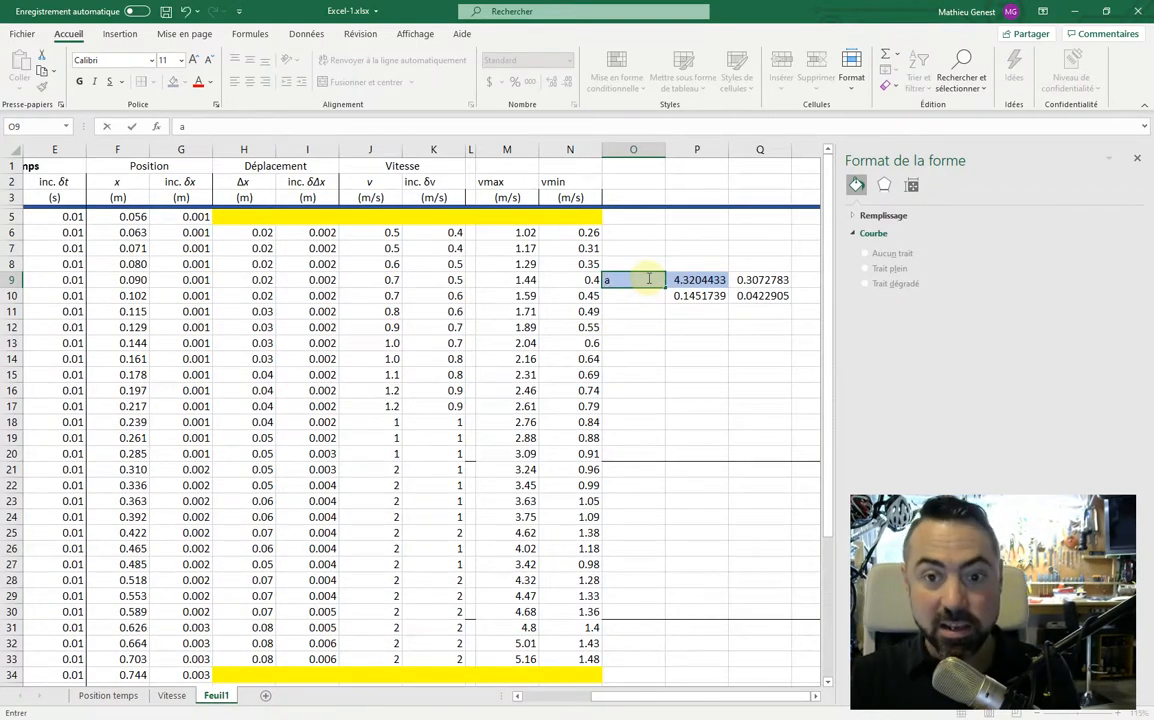
text(a)
click(645, 280)
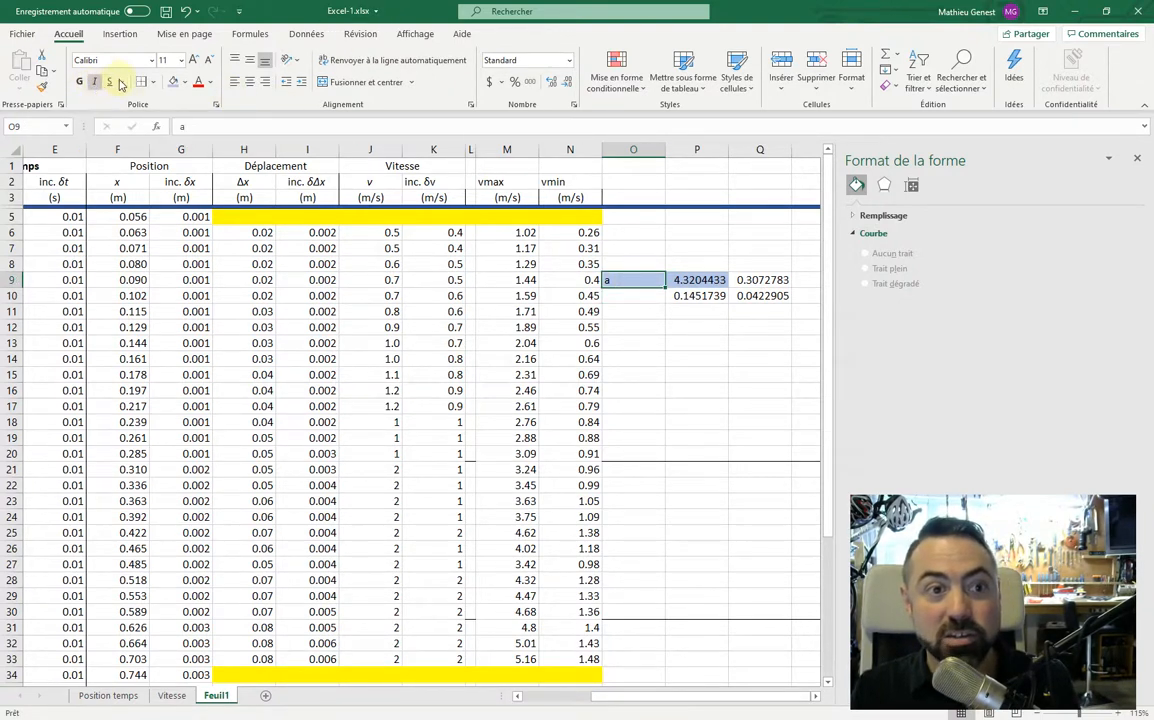
click(251, 84)
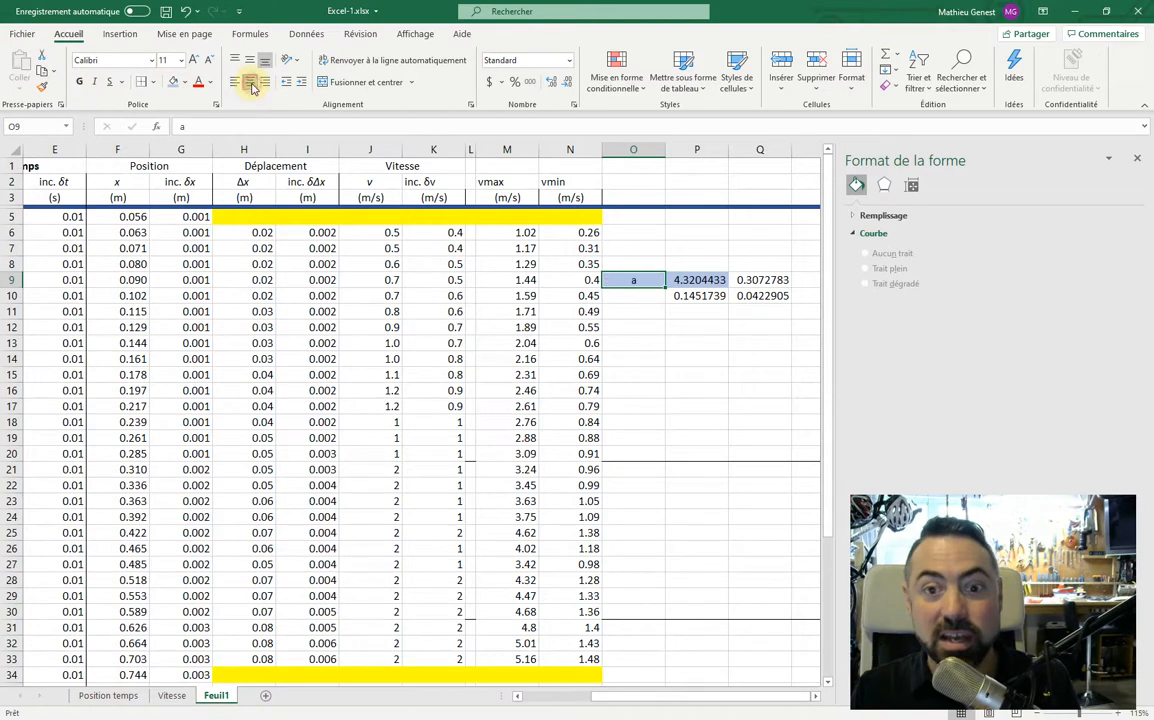
Check the intercept in the Vitesse chart's trendline equation and fill Q9:R9 on Feuil1 with light gold.
click(766, 281)
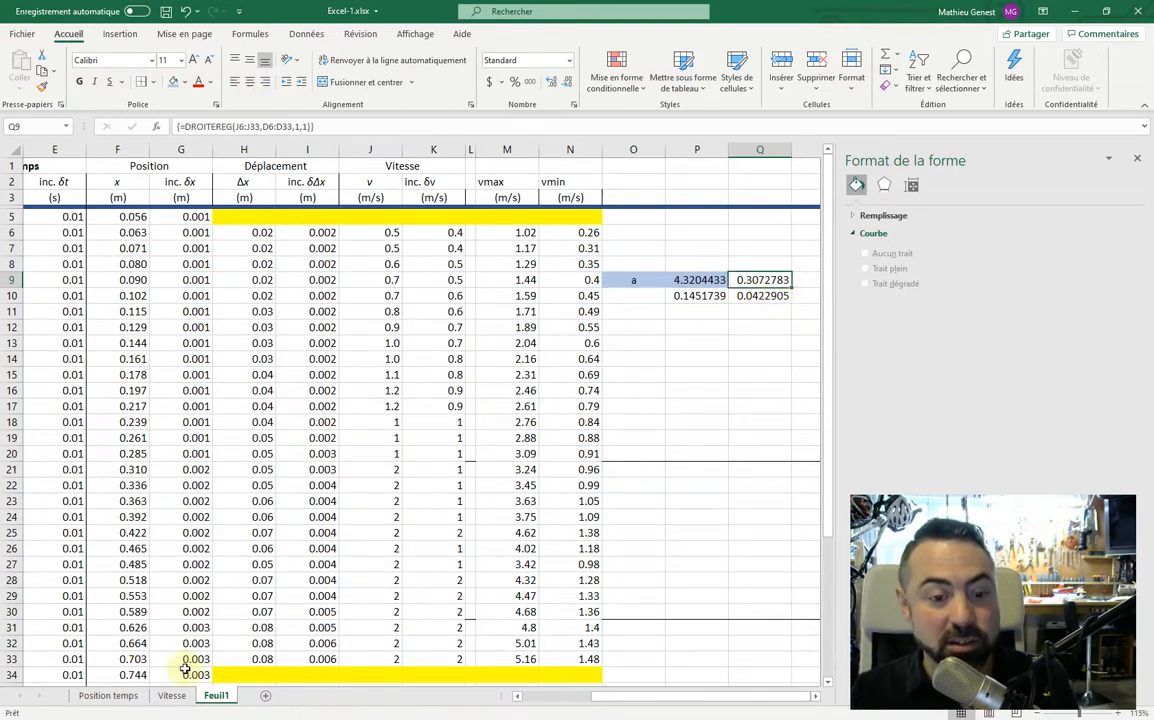
click(171, 696)
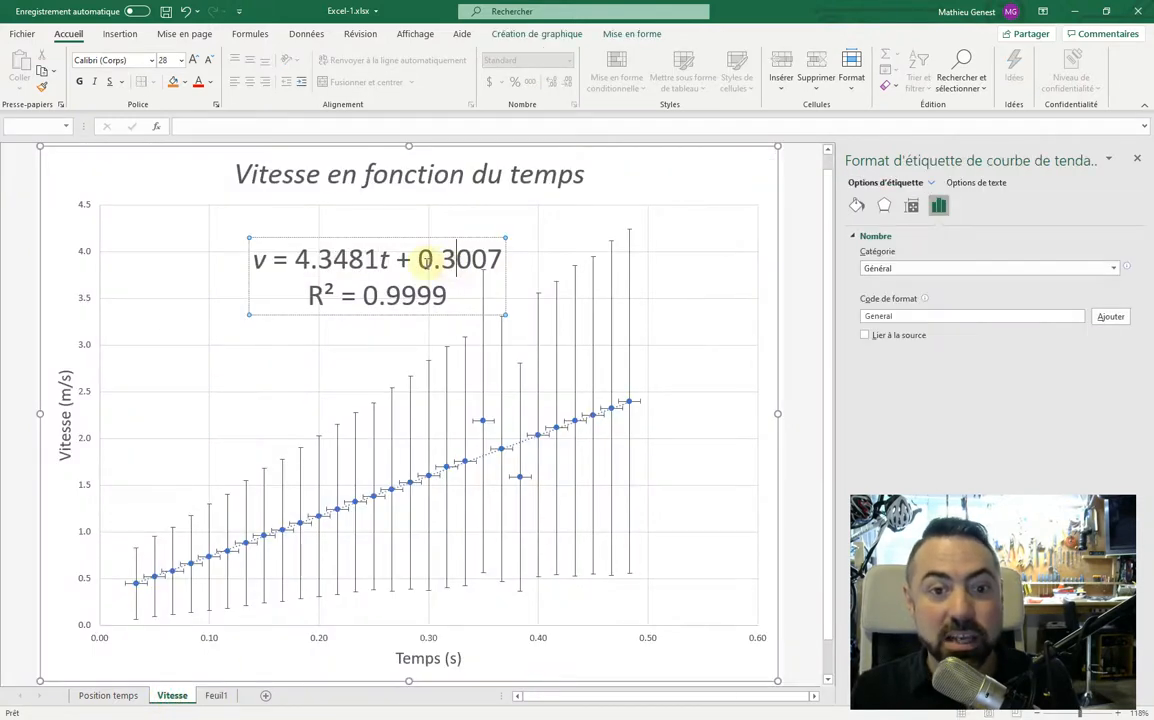
drag(418, 262, 499, 265)
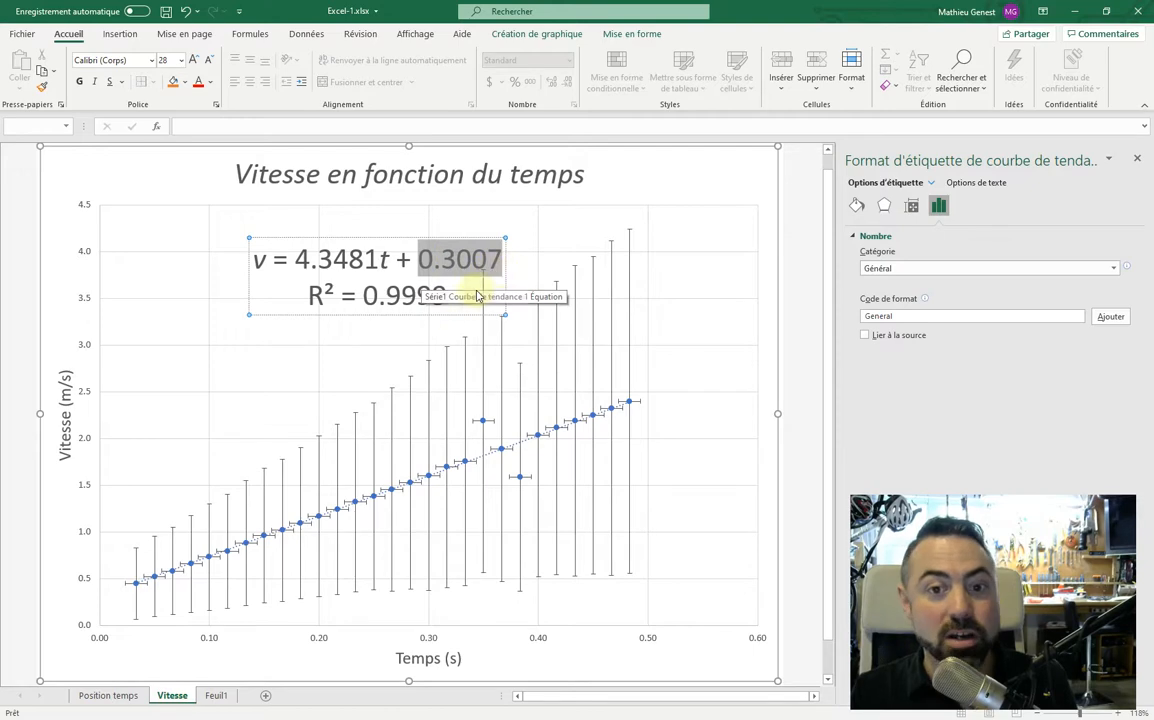
click(110, 696)
click(283, 432)
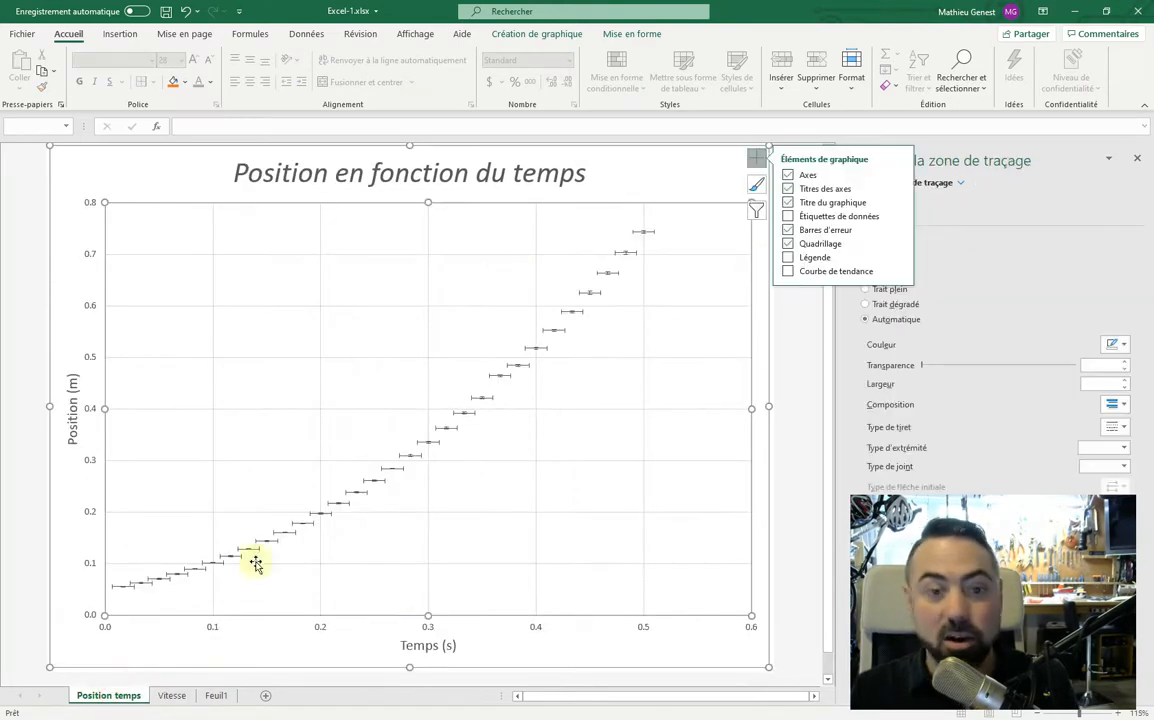
click(218, 695)
click(802, 284)
drag(772, 284, 801, 283)
click(183, 82)
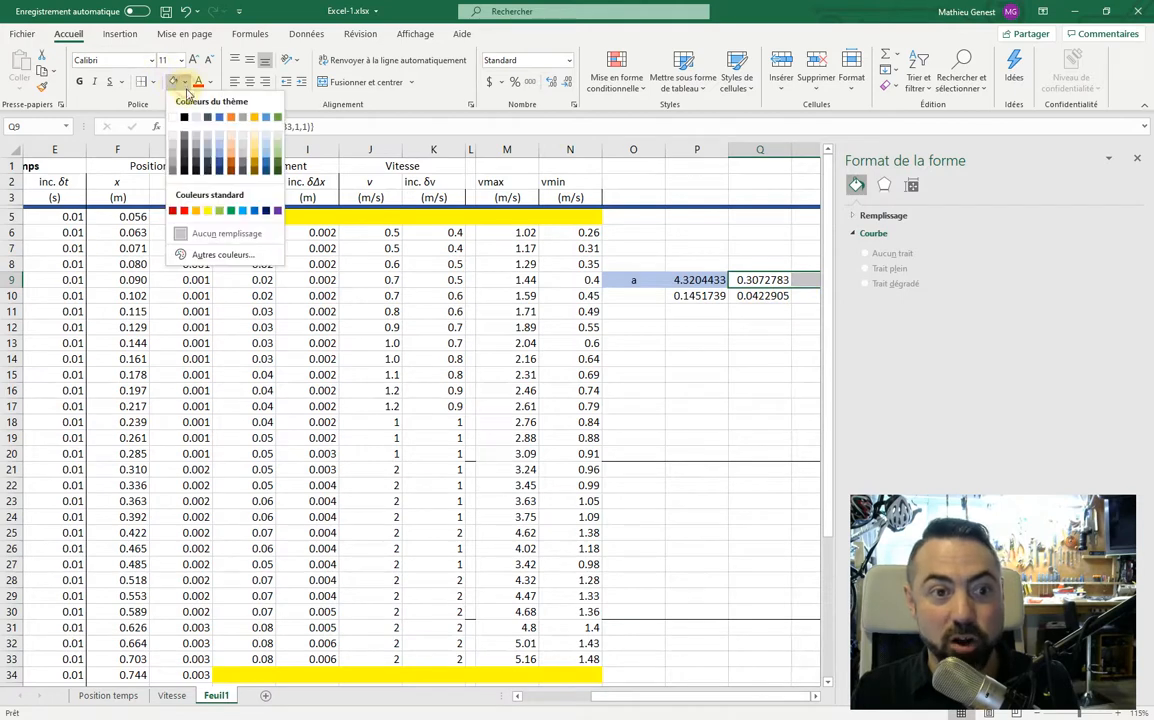
drag(644, 694, 672, 697)
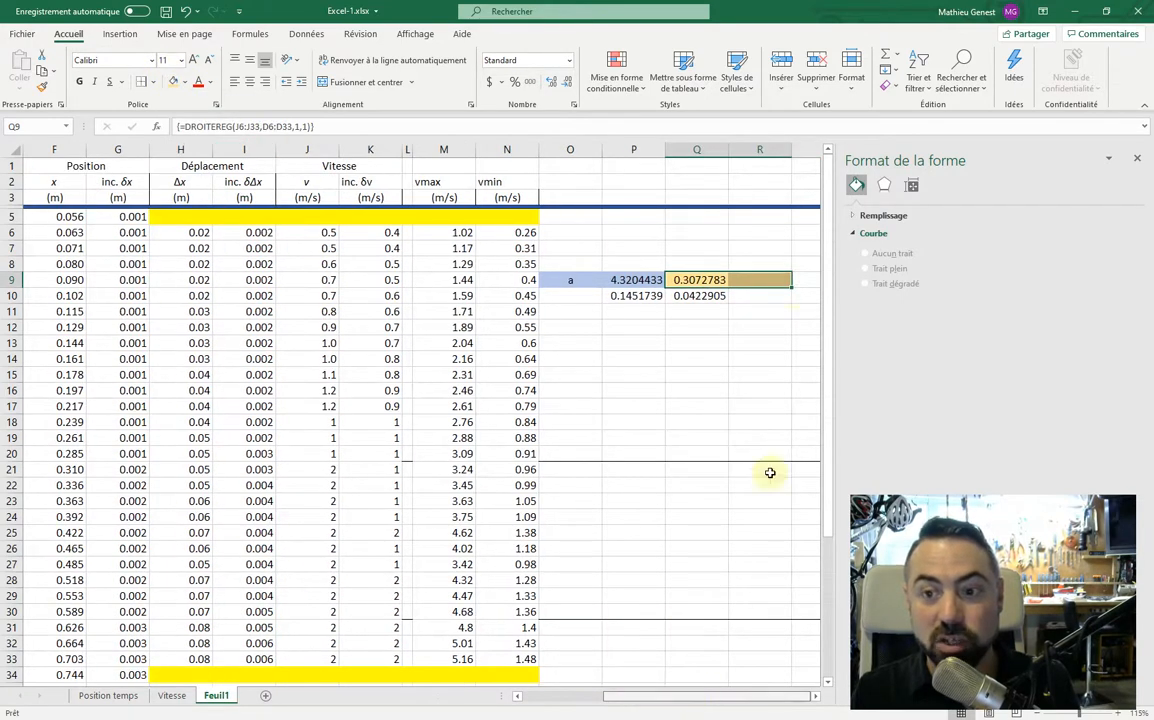
Label R9 beside the intercept with a centred "b".
double_click(755, 279)
key(Return)
click(760, 278)
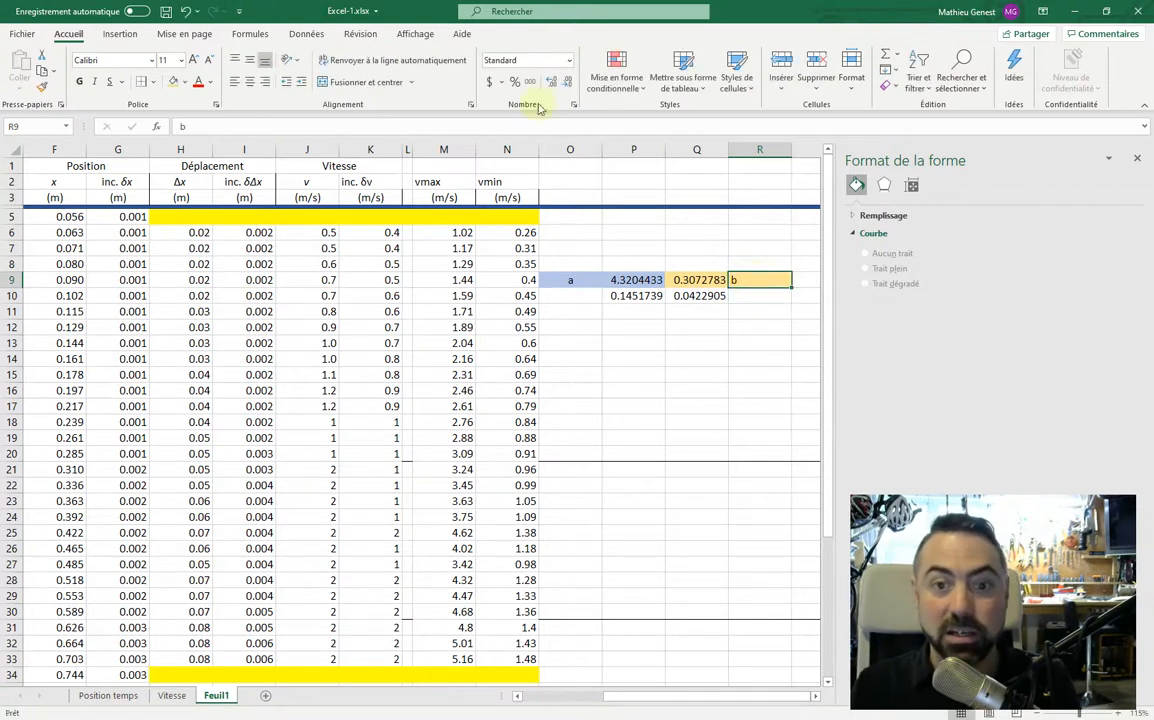
click(253, 86)
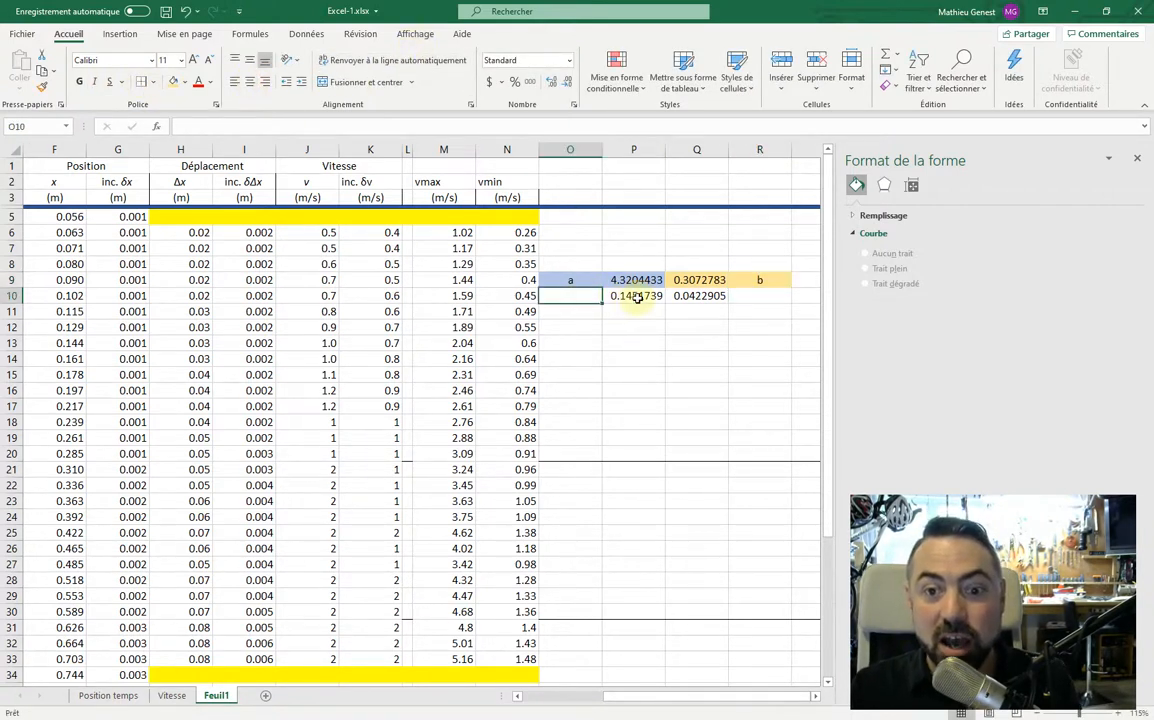
Fill O10:P10 with a second shade of light blue and label O10 "é-t a".
drag(639, 296, 581, 298)
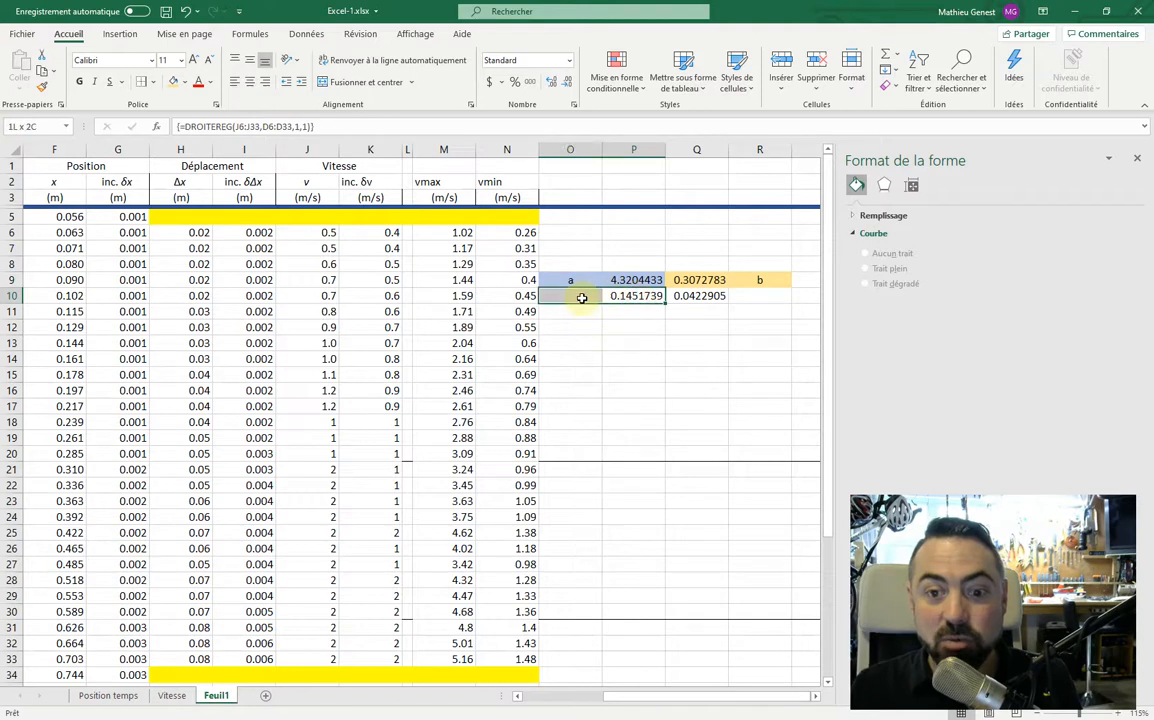
click(184, 82)
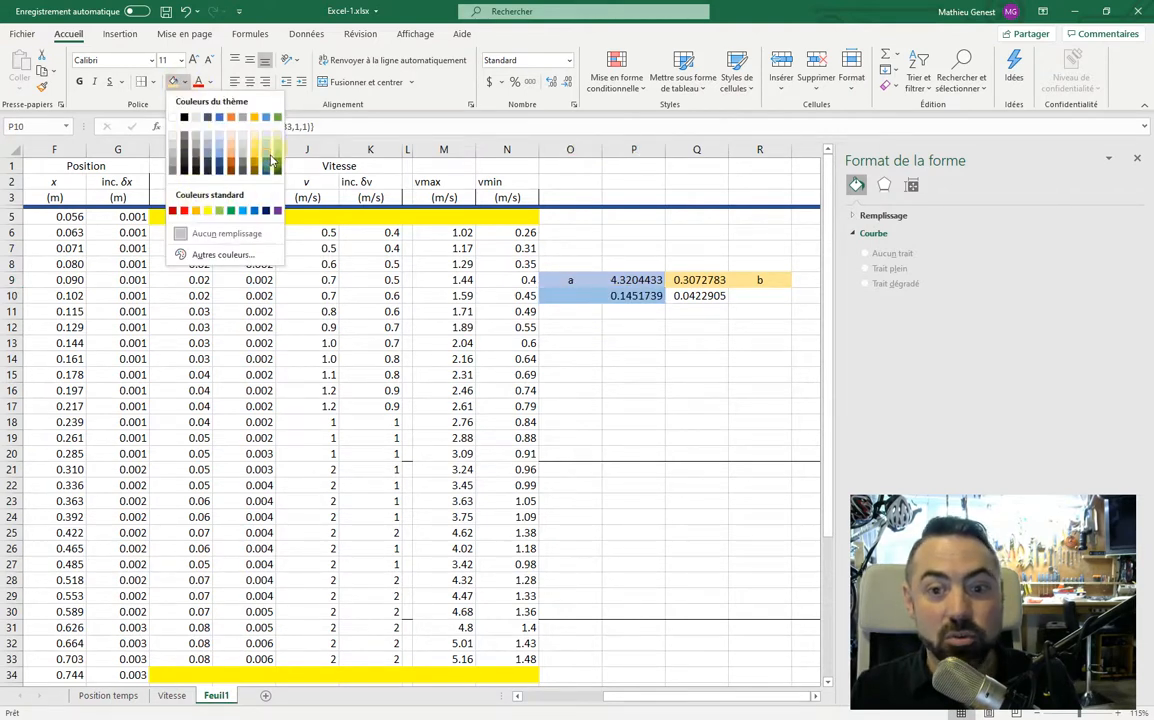
click(269, 154)
double_click(565, 294)
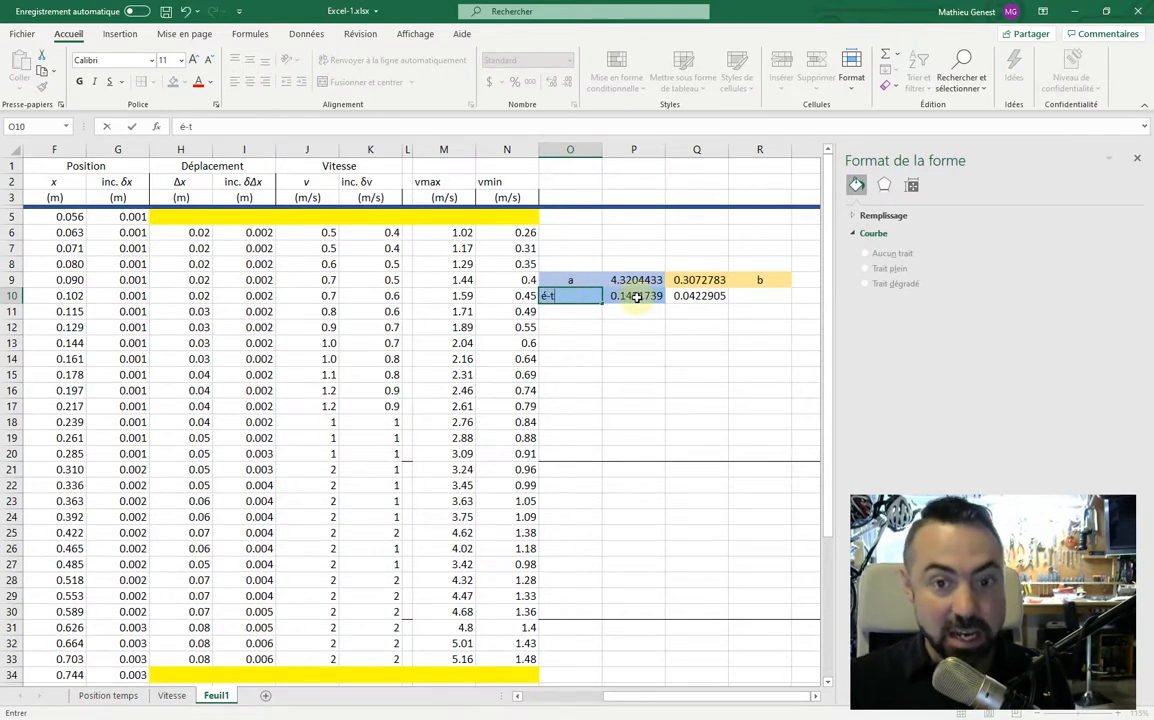
key(Return)
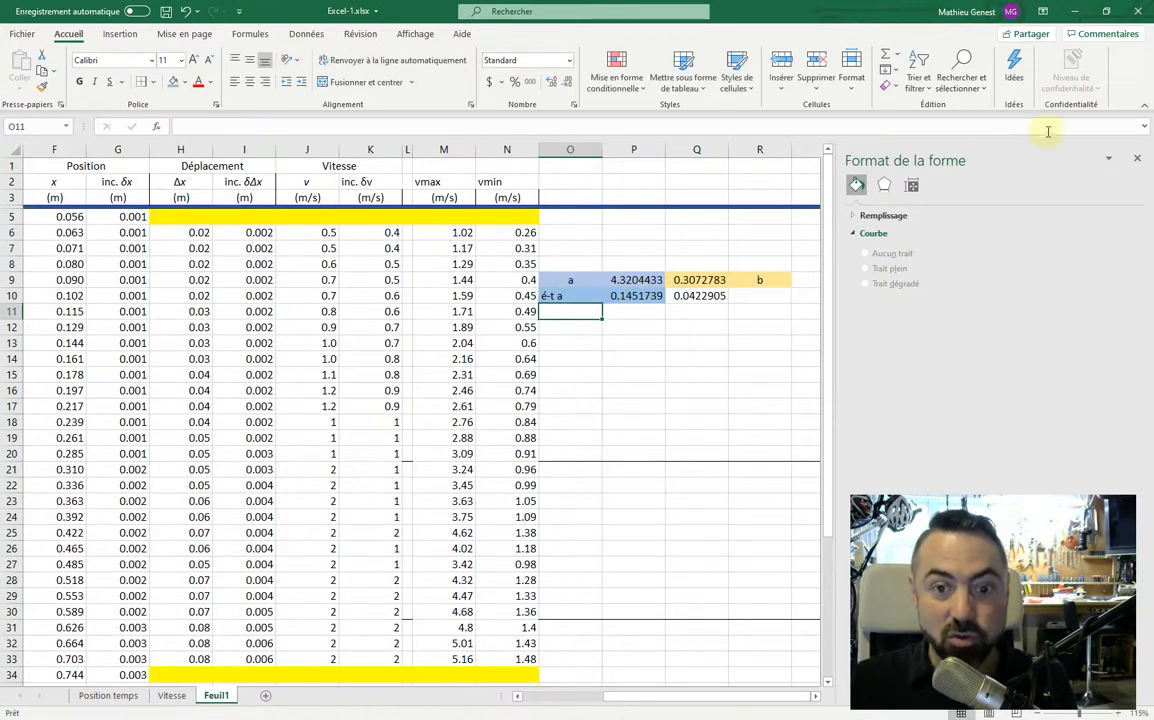
Fill Q10:R10 with a paler gold than the cells above.
click(711, 295)
shift+click(761, 294)
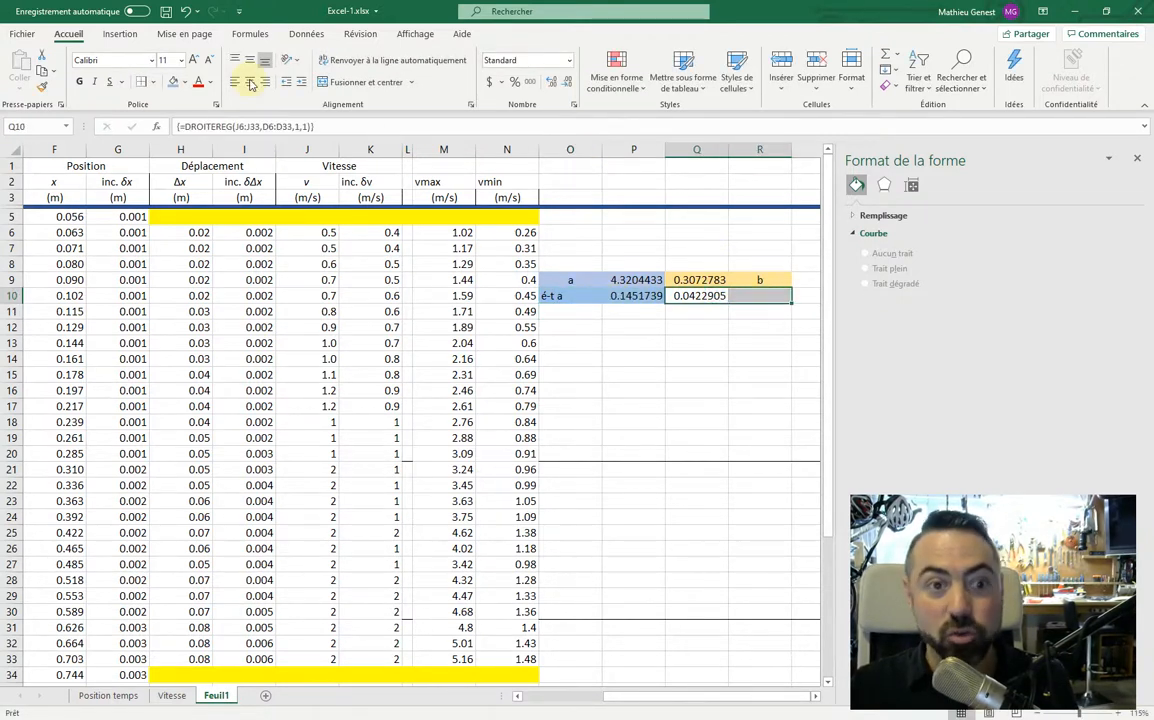
click(184, 84)
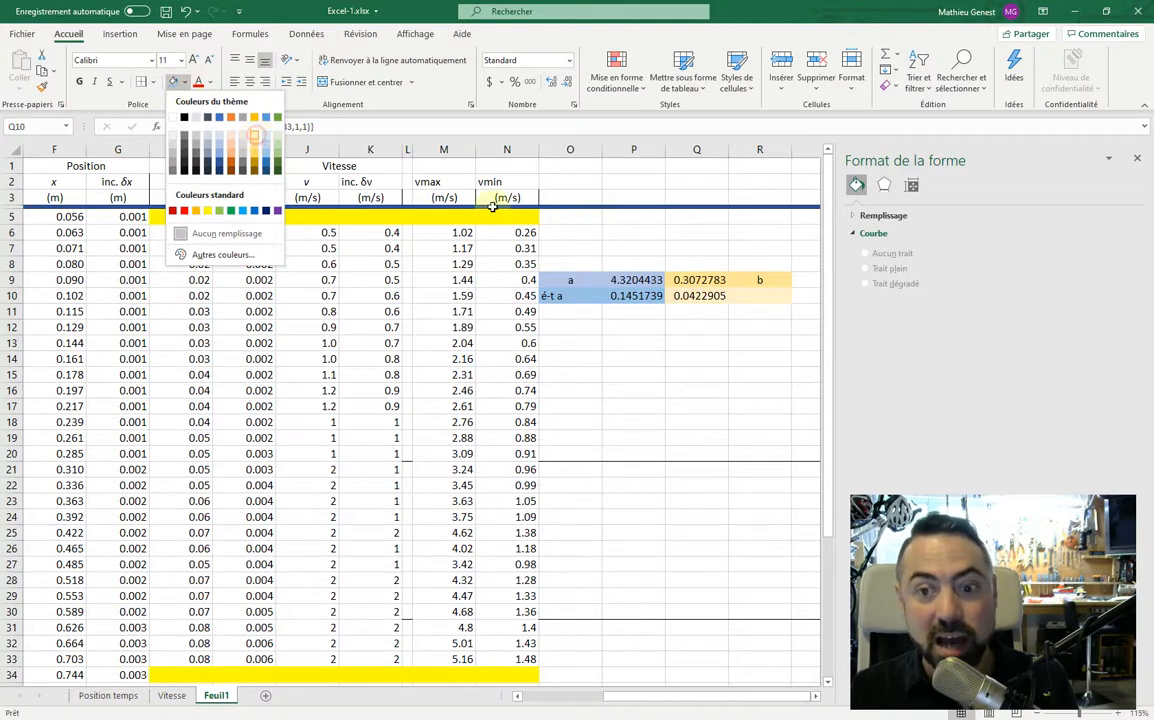
click(255, 135)
Label R10 "é-t b" and centre the contents of O9:R10.
double_click(774, 296)
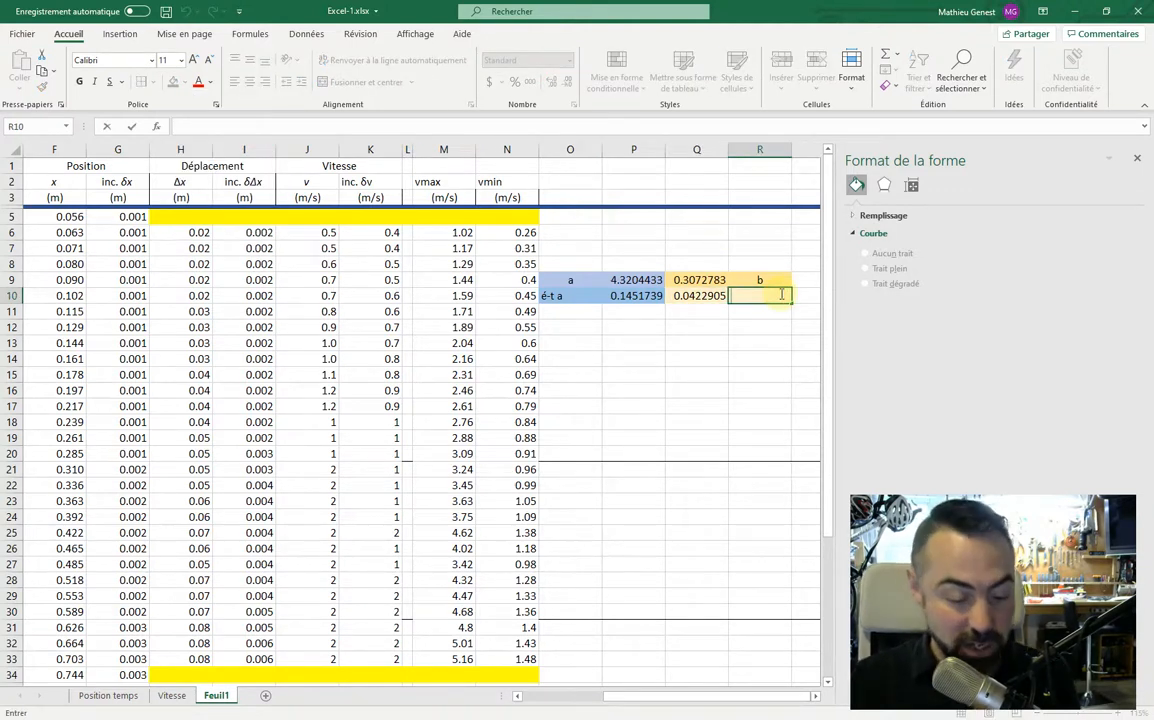
text(é-t b)
drag(600, 282, 742, 295)
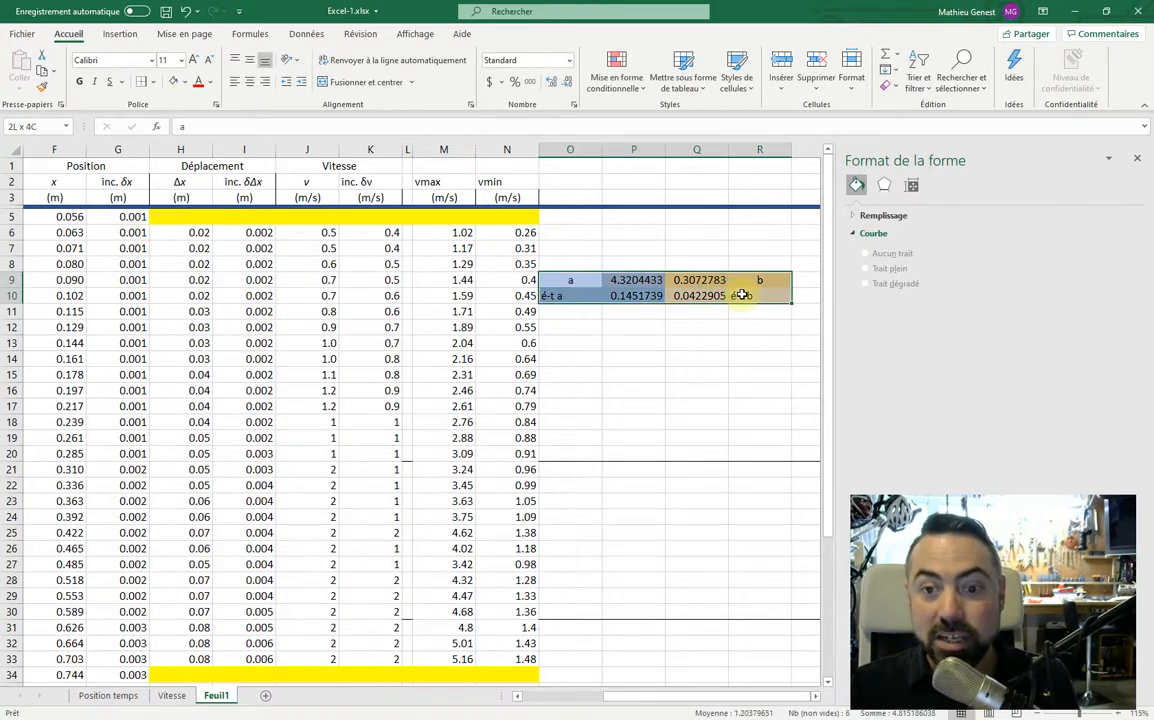
click(251, 84)
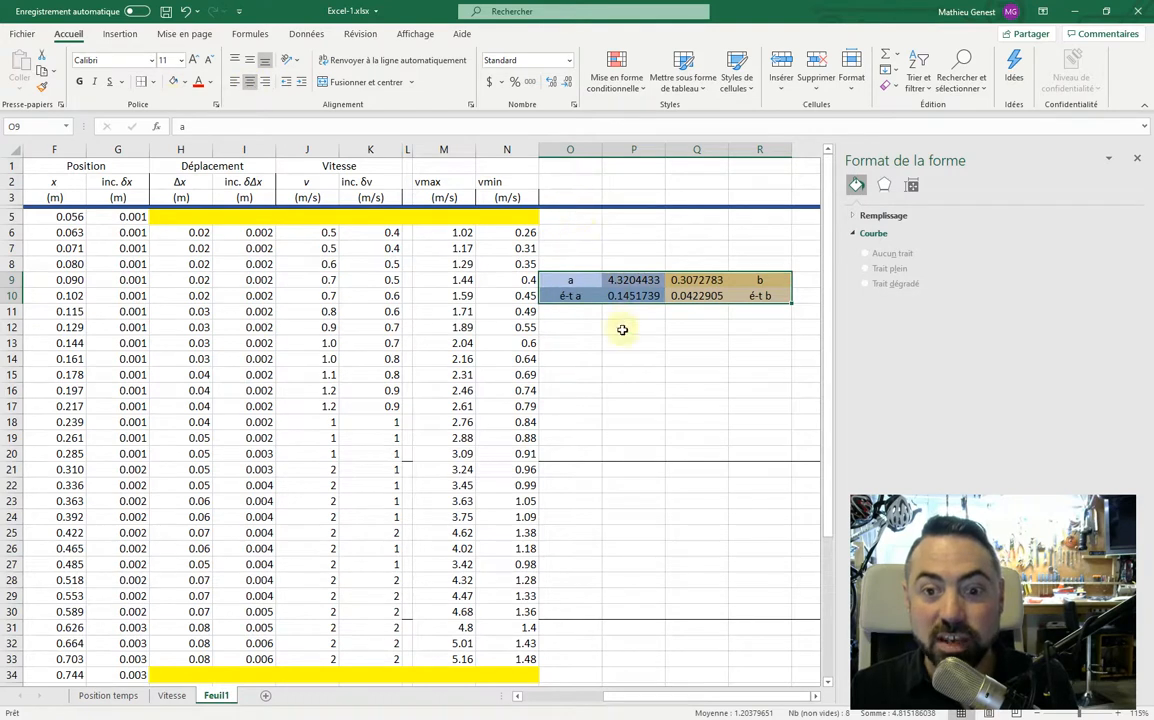
click(642, 294)
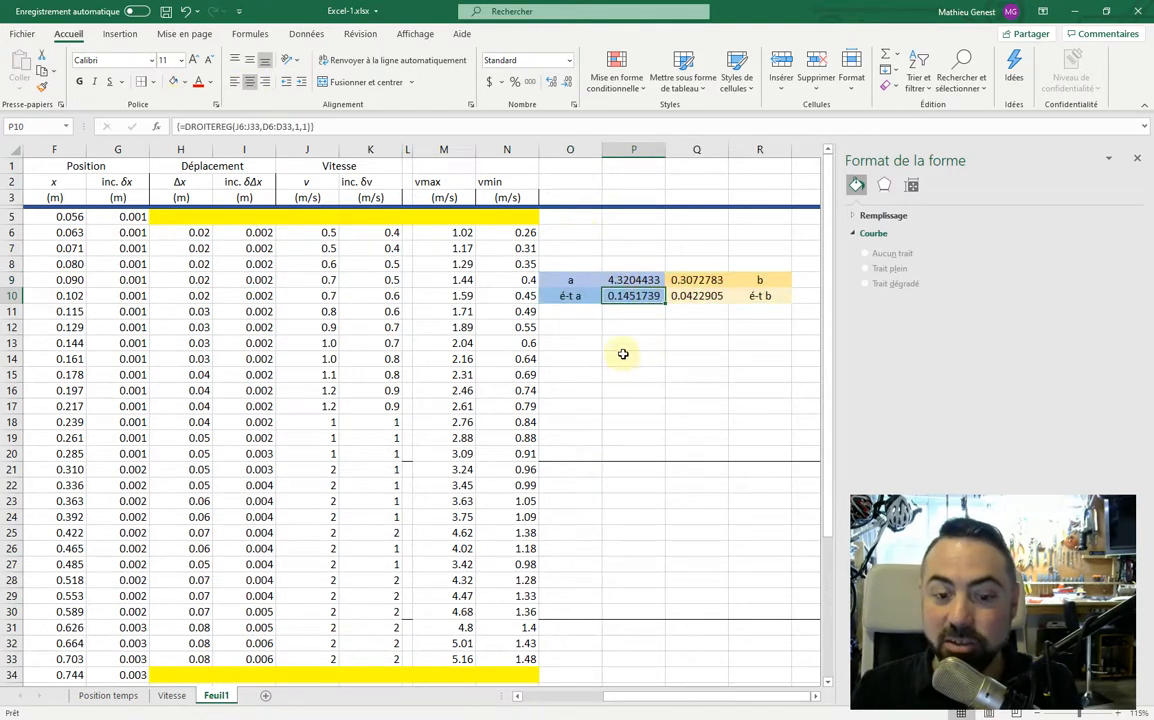
drag(631, 317, 632, 324)
click(633, 283)
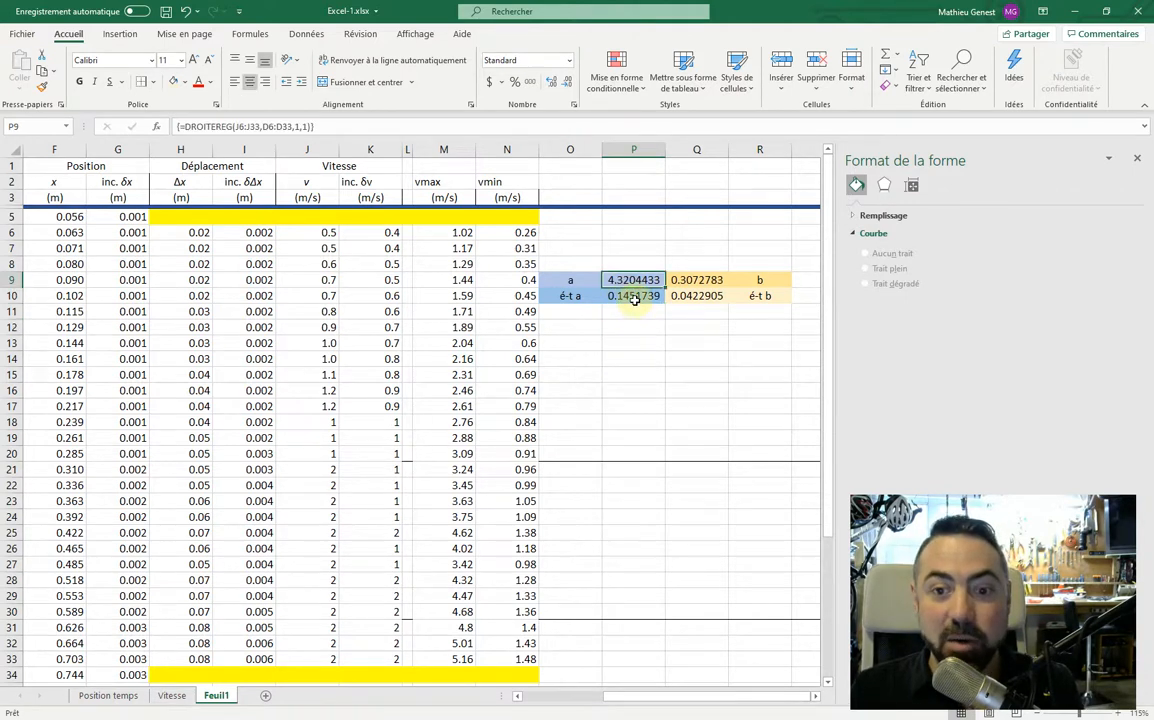
click(578, 297)
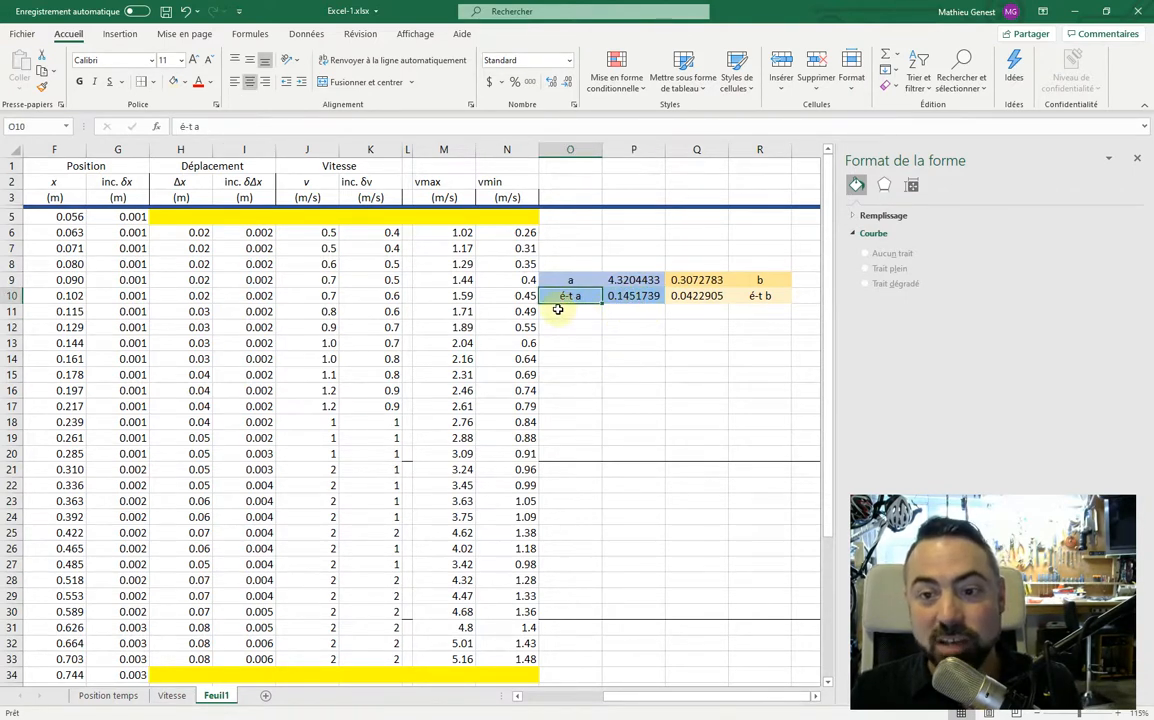
Label O11 "inc. a" and calculate the slope's uncertainty in P11 with =P10*2.
click(574, 309)
text(in)
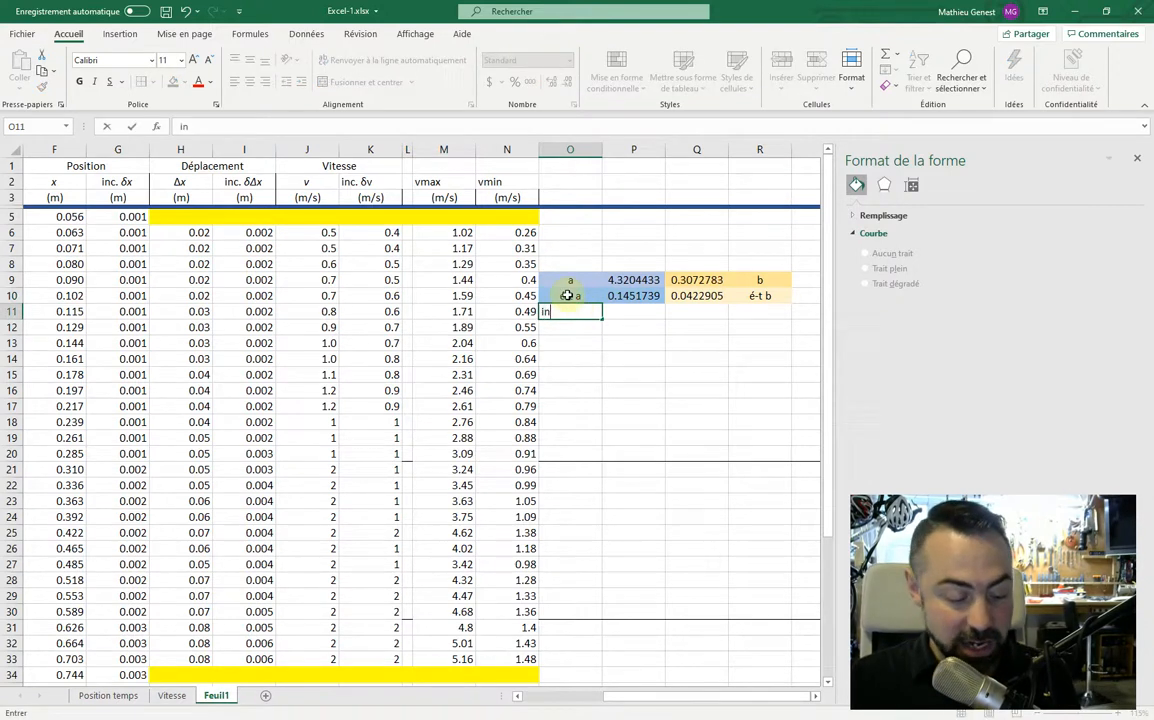
text(c. a)
key(Tab)
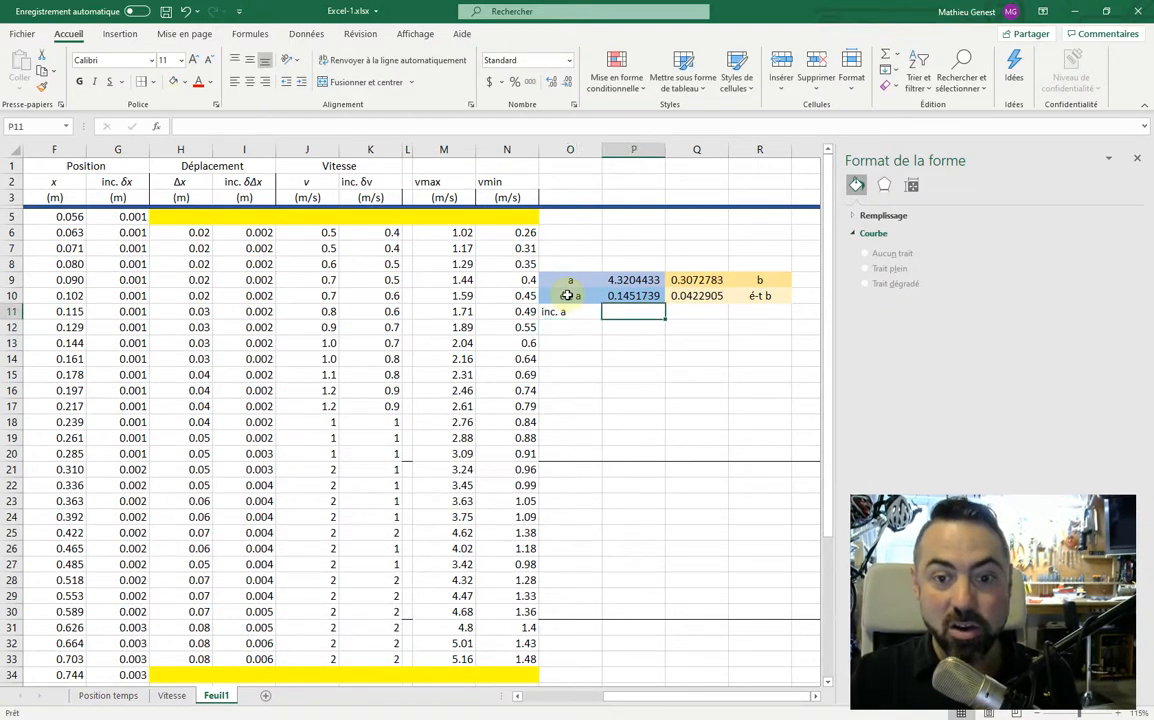
text(=)
click(628, 295)
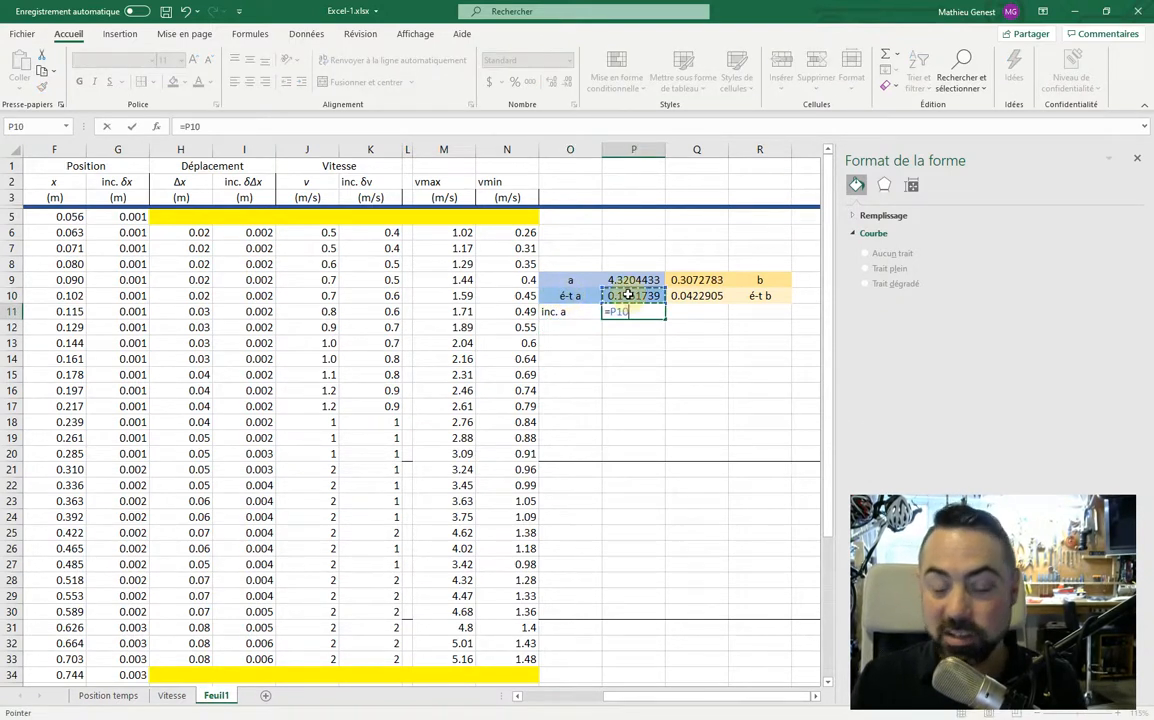
text(*2)
key(Tab)
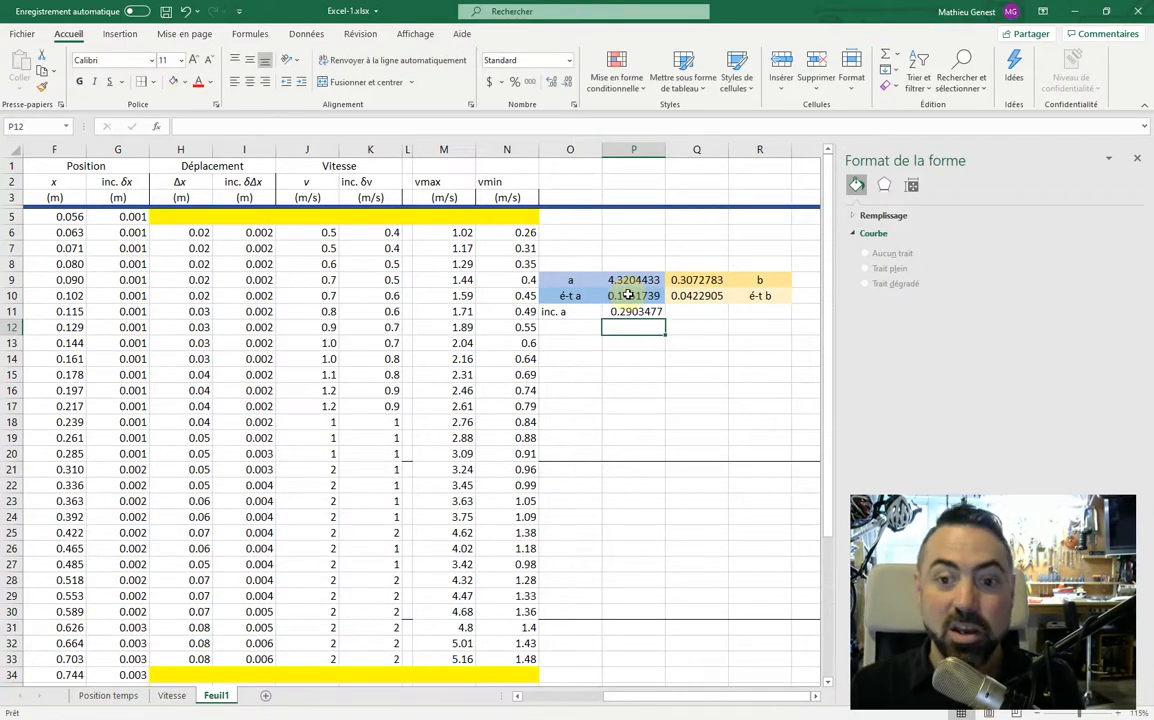
Calculate the intercept's uncertainty in Q11 with =Q10*2.
text(=)
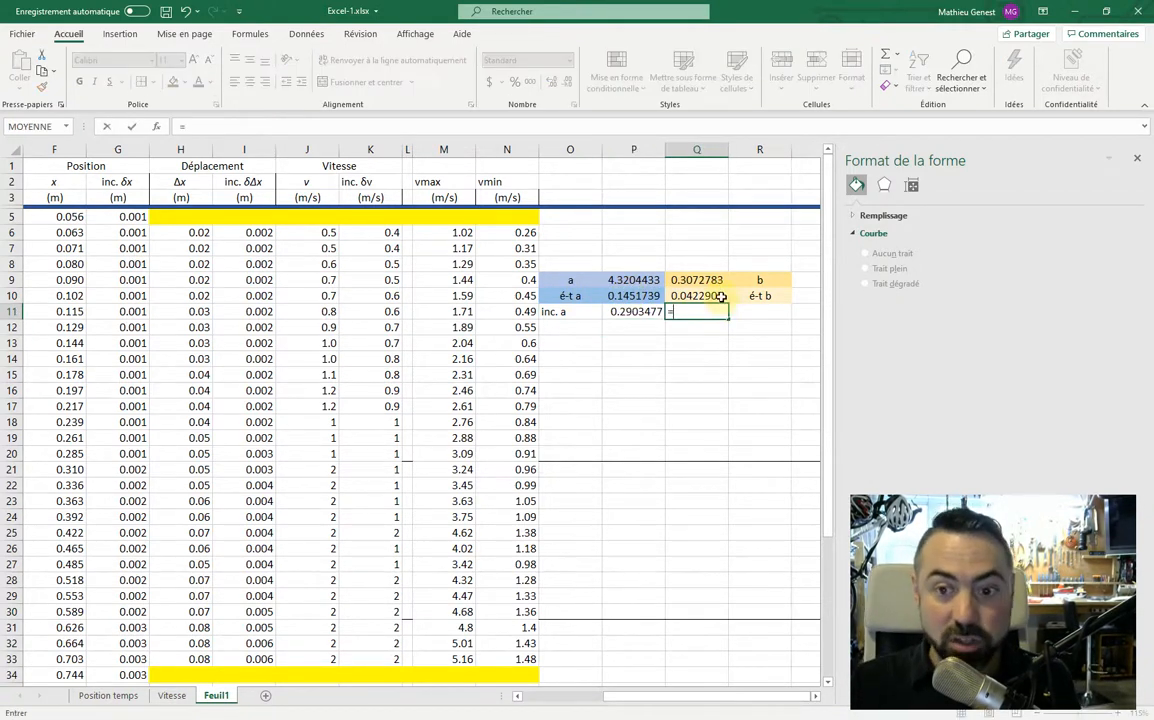
click(718, 296)
text(*2)
key(Return)
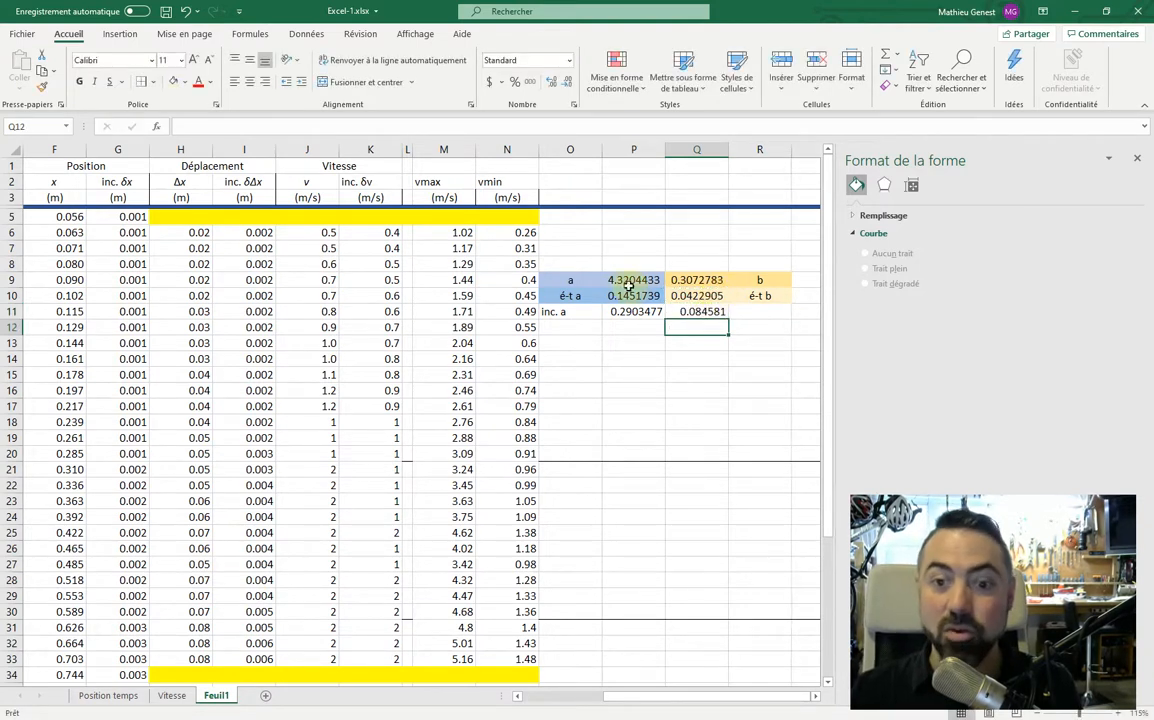
Reduce the intercept's uncertainty in Q11 to two displayed decimals.
click(566, 280)
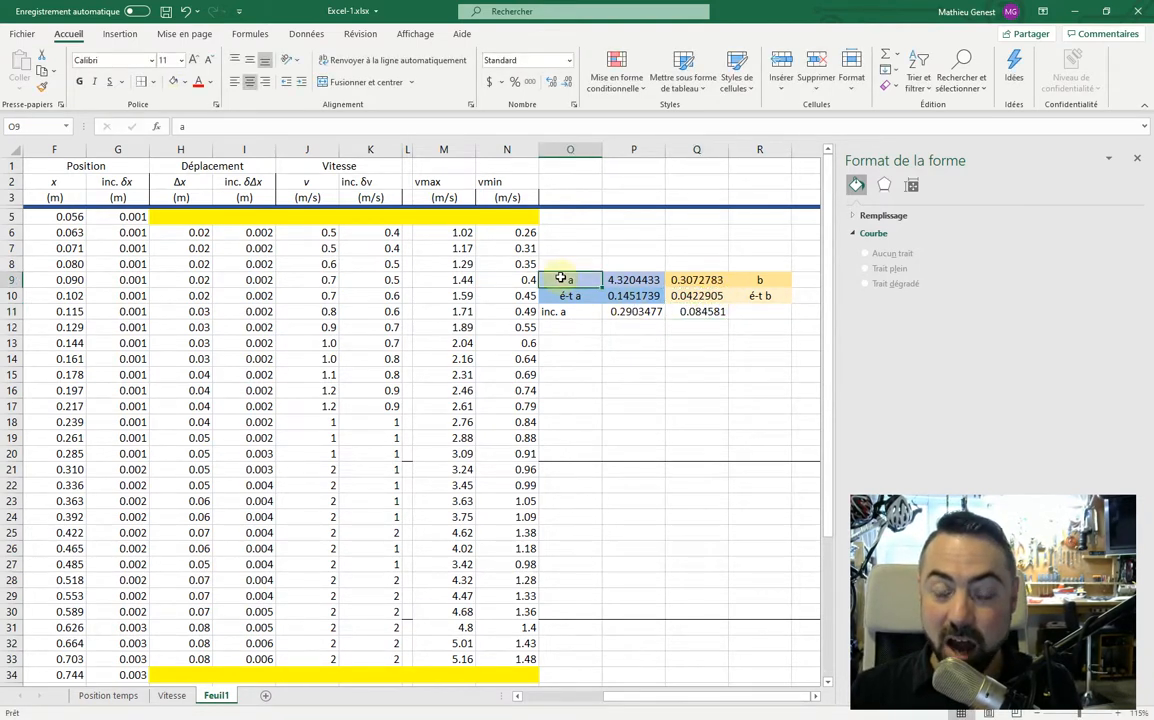
click(757, 283)
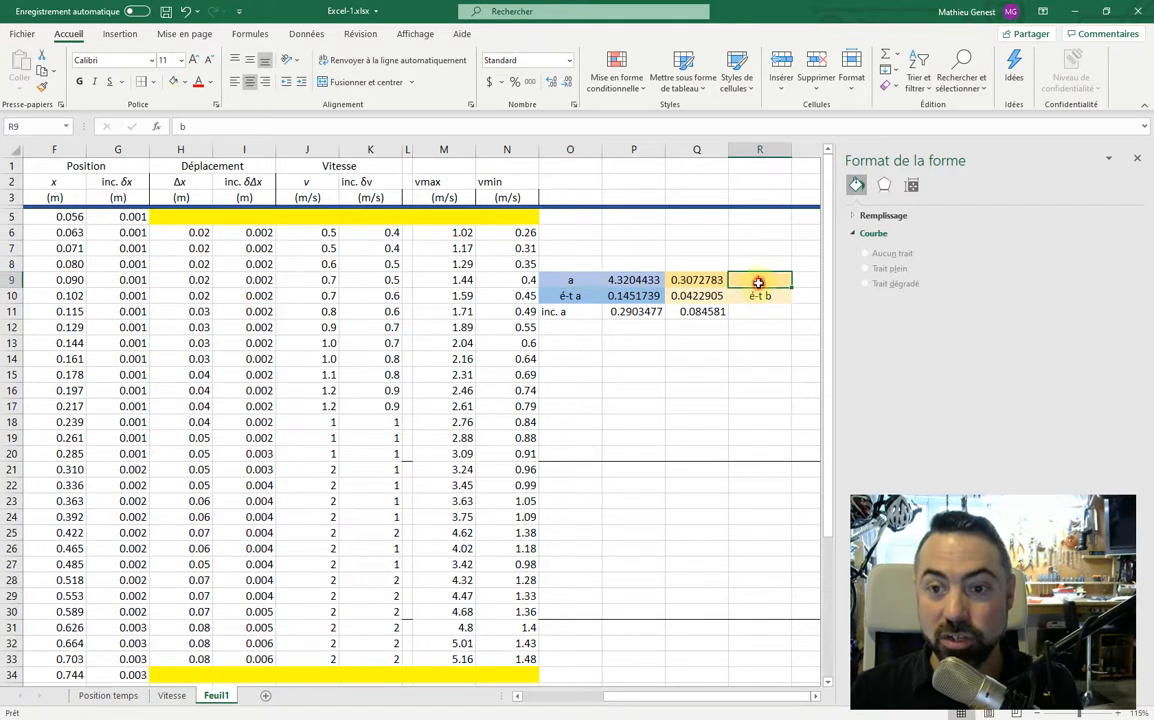
click(696, 313)
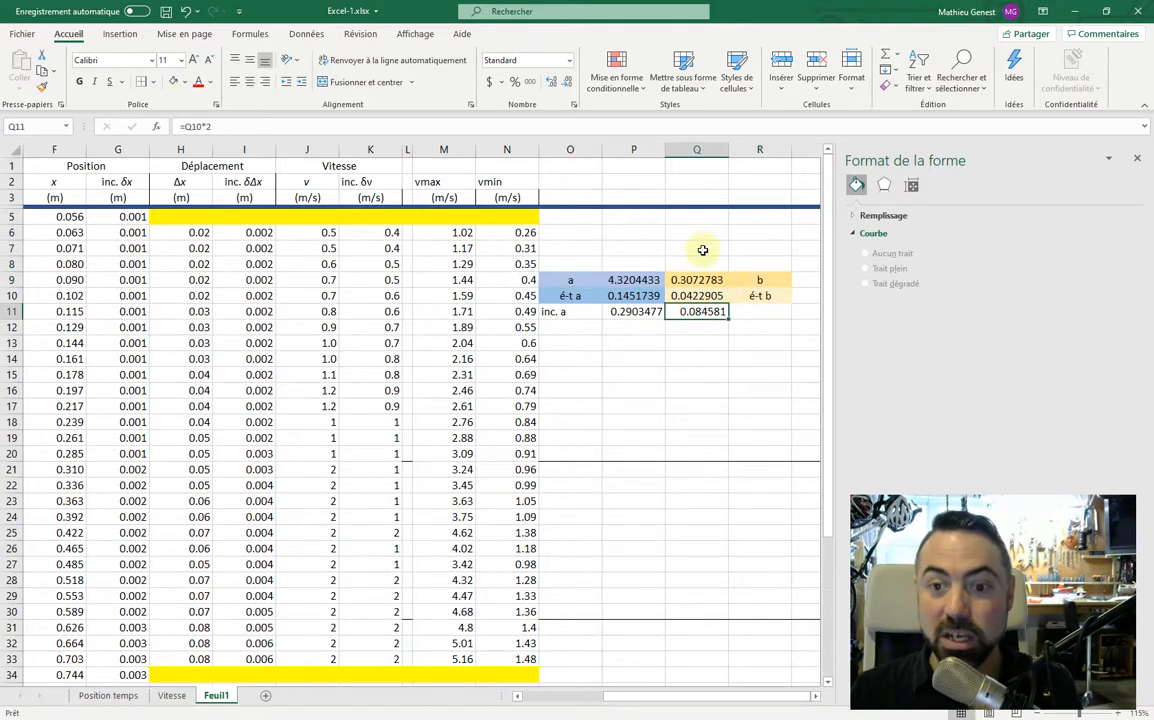
click(563, 85)
click(563, 85)
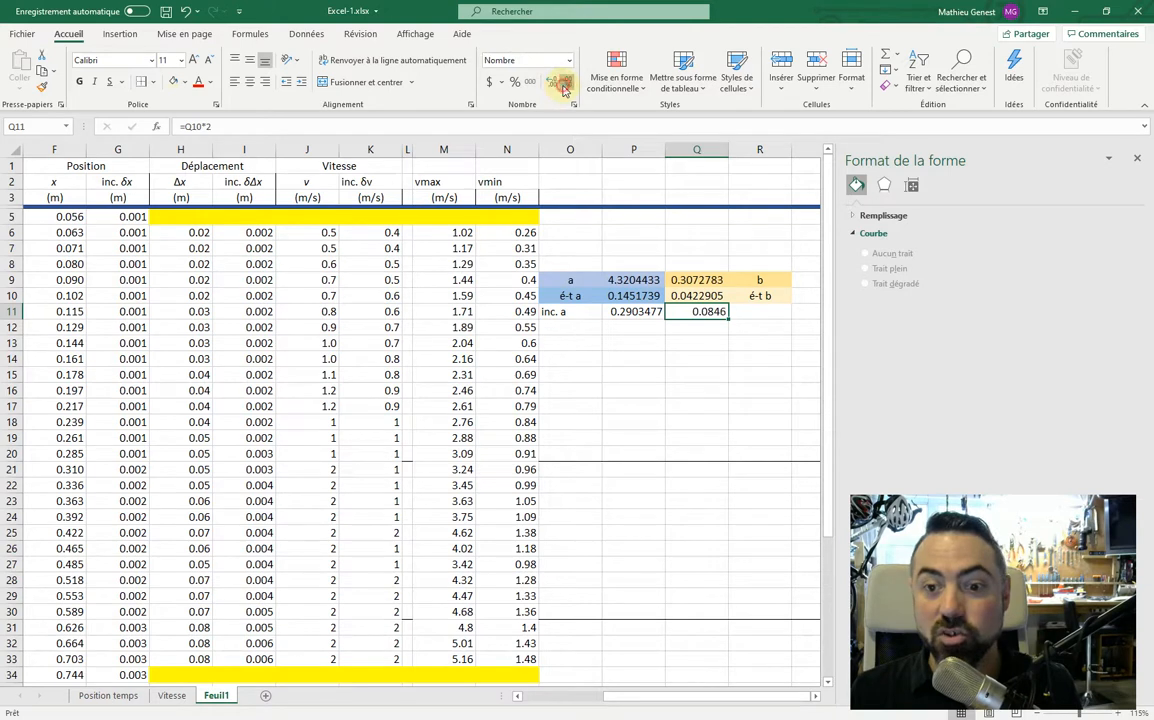
Reduce the slope's uncertainty in P11 to one displayed decimal.
click(645, 312)
click(567, 83)
click(569, 84)
click(569, 84)
click(569, 84)
click(569, 84)
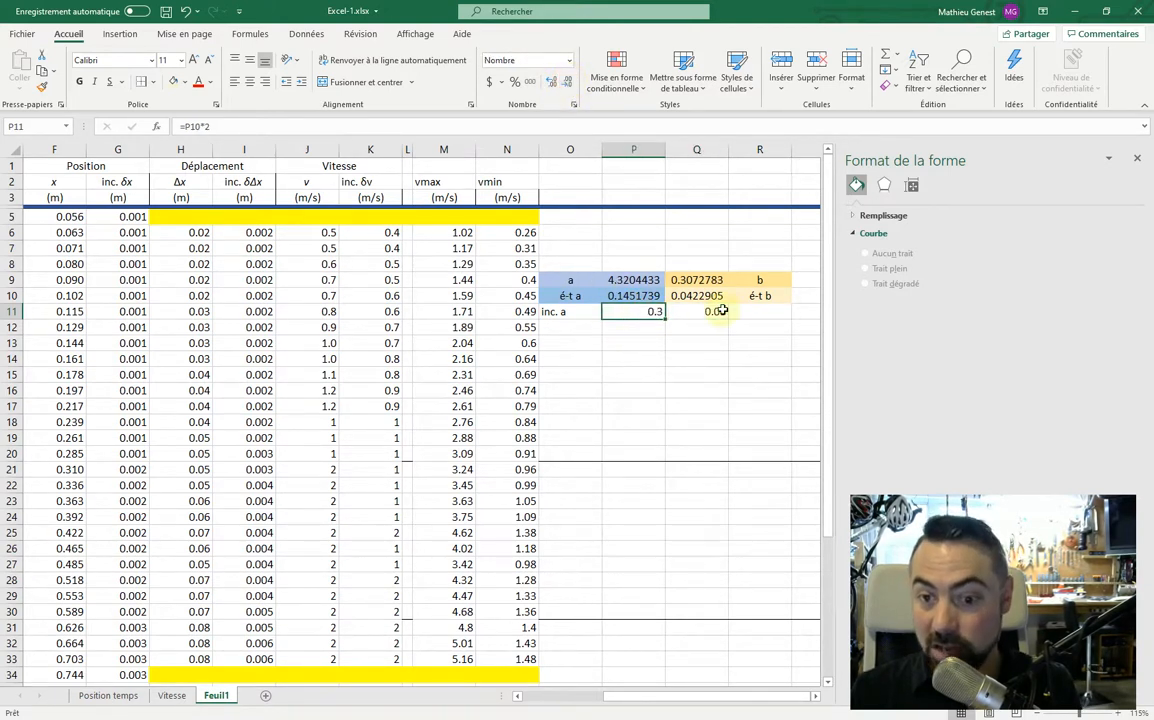
Display the slope in P9 with one decimal to match its uncertainty.
click(621, 281)
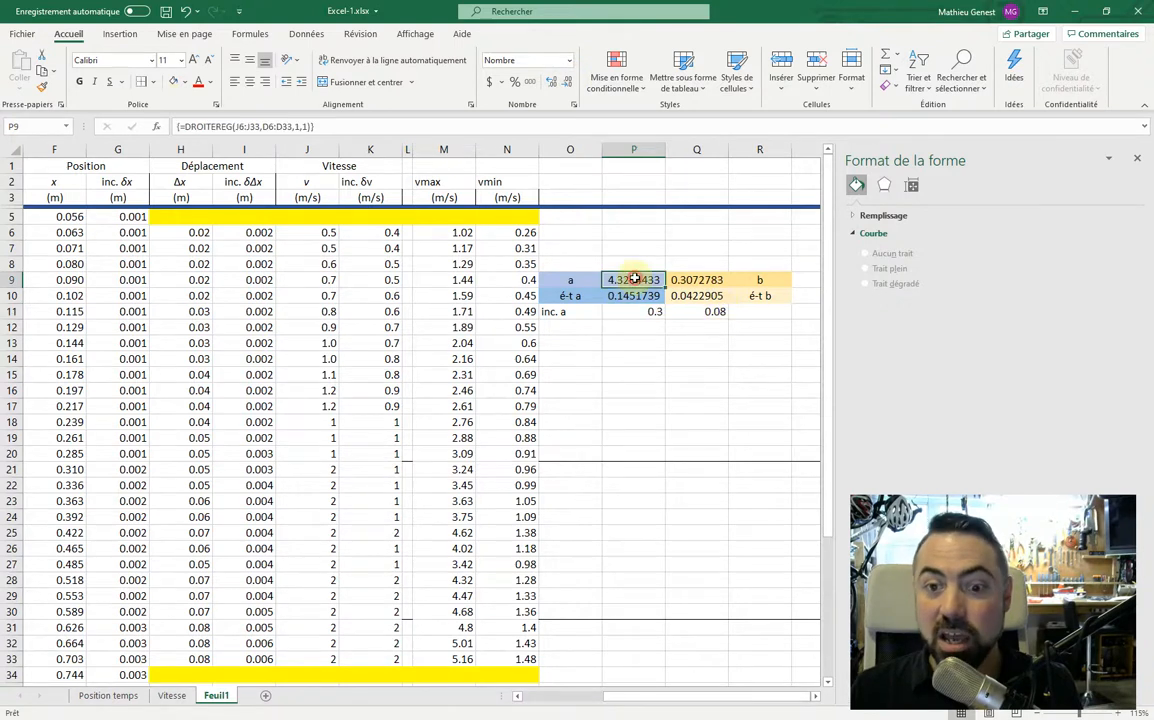
click(567, 82)
click(567, 82)
click(567, 82)
click(567, 82)
click(567, 82)
click(567, 82)
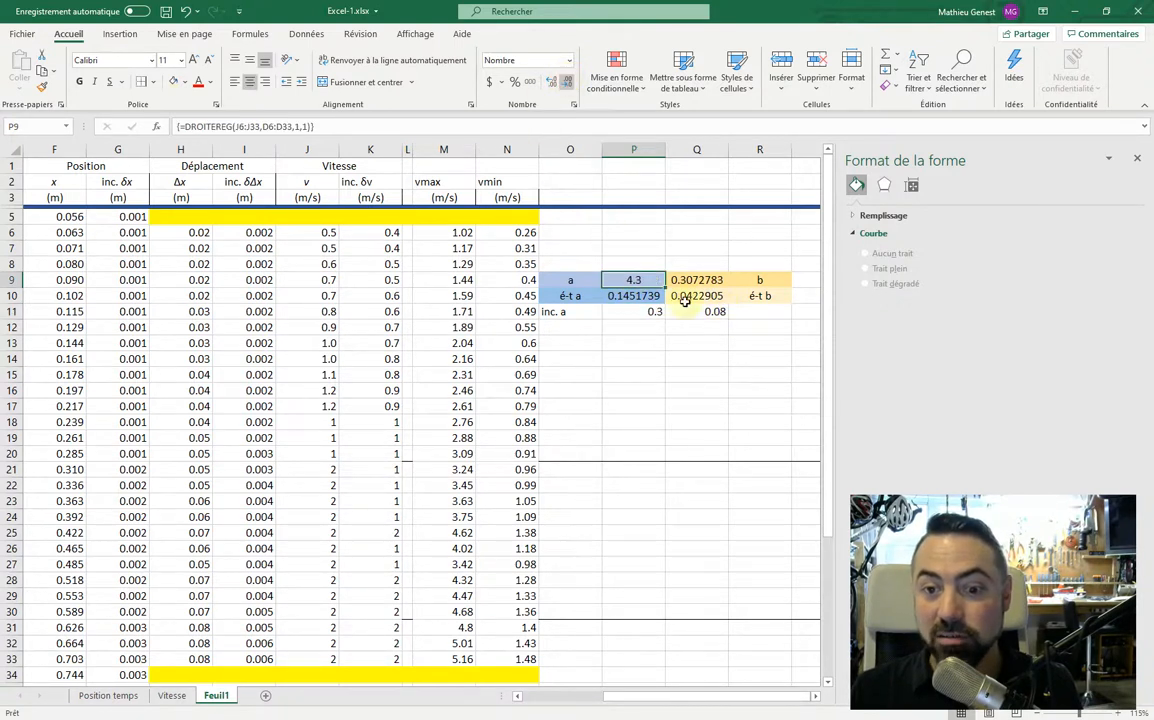
Display the intercept in Q9 with two decimals to match its uncertainty.
click(708, 285)
click(569, 87)
click(569, 87)
click(569, 87)
click(569, 87)
click(569, 87)
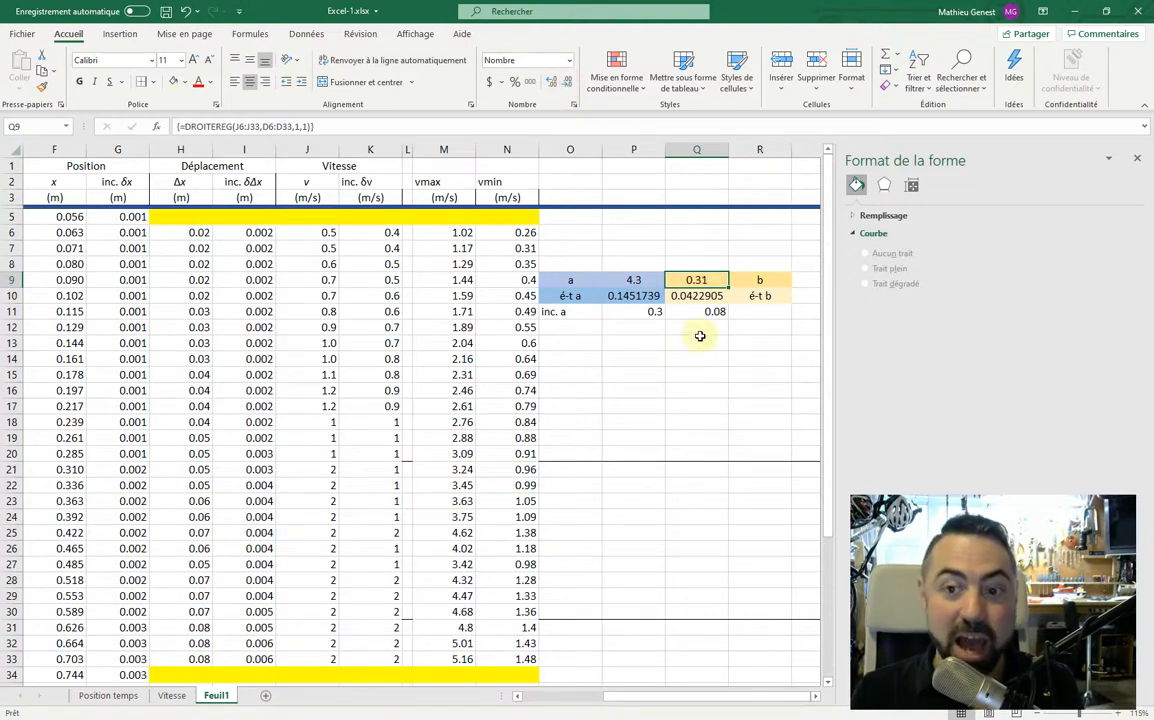
Copy the trendline equation v = 4.3481t + 0.3007 from the Vitesse chart into P14 on Feuil1.
click(700, 327)
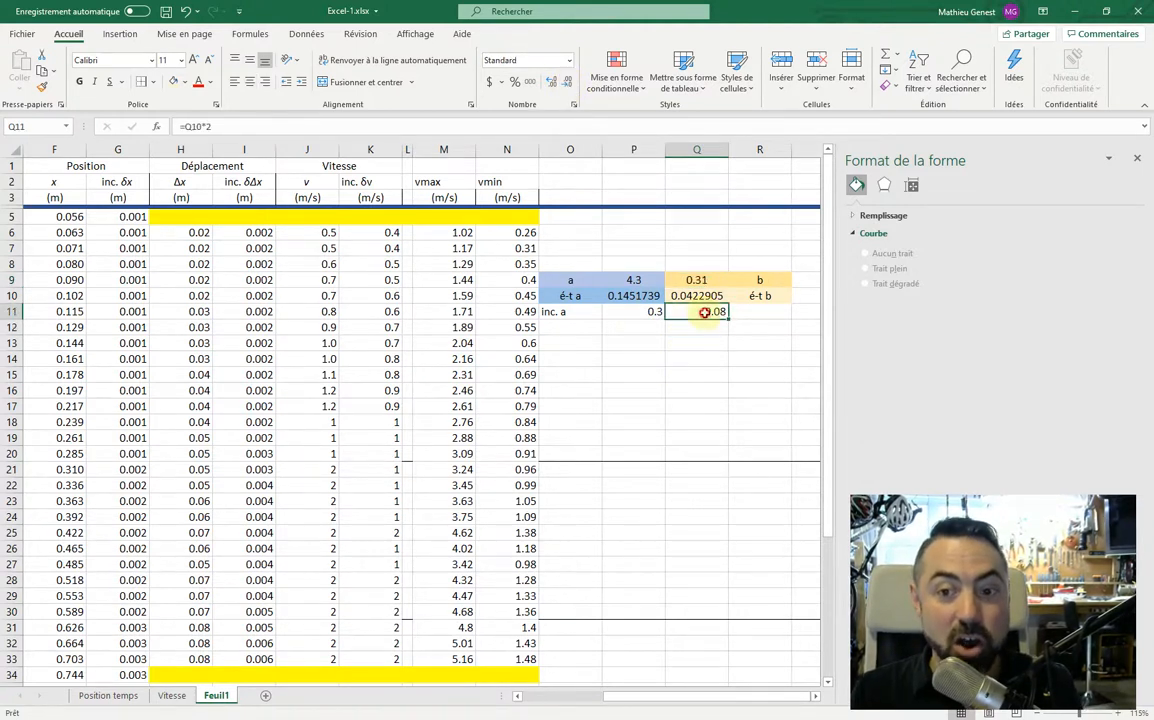
click(641, 313)
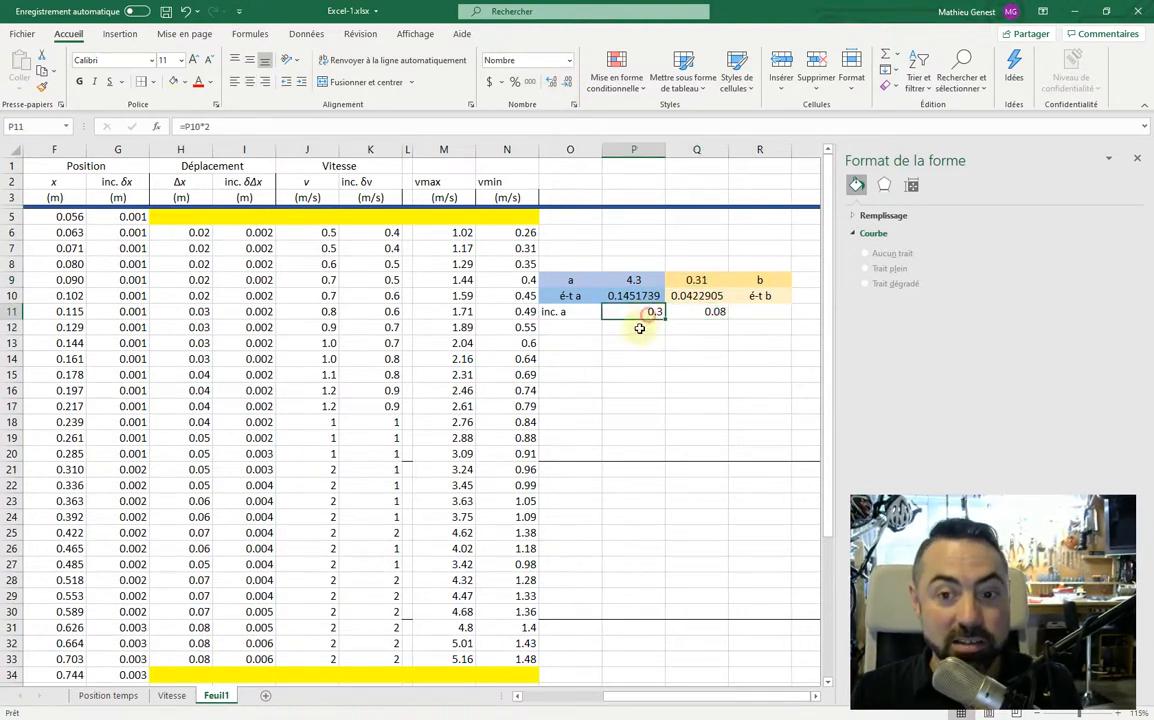
click(172, 696)
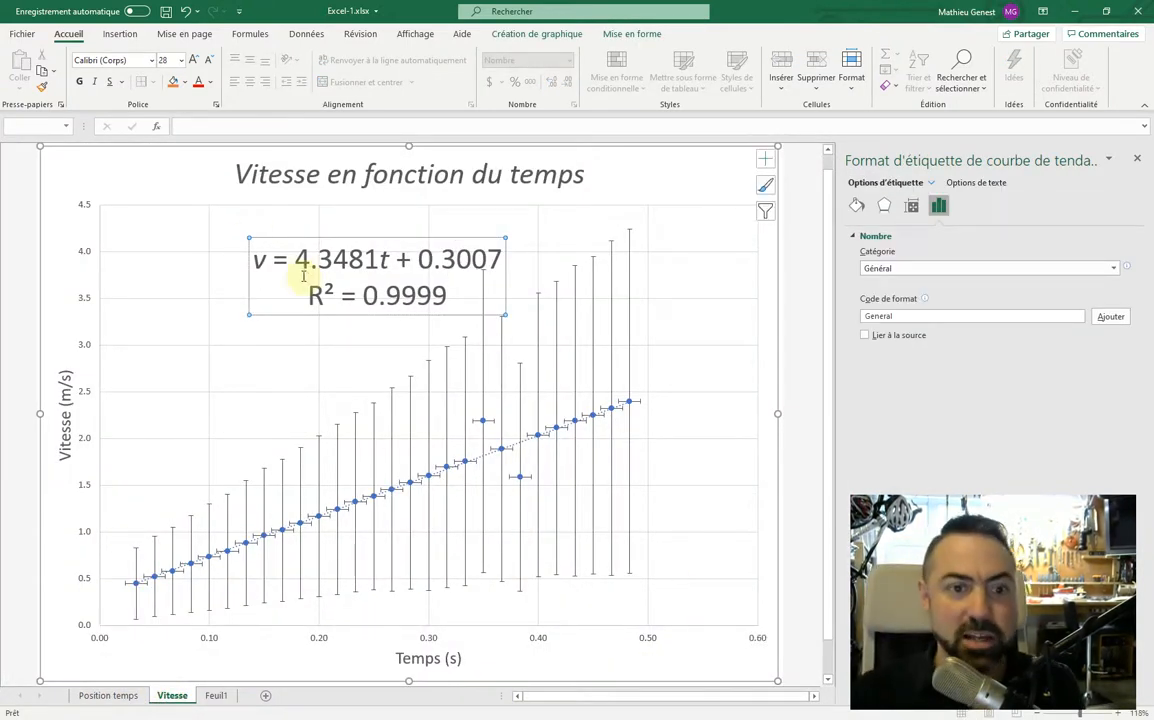
drag(258, 260, 500, 258)
key(ctrl+c)
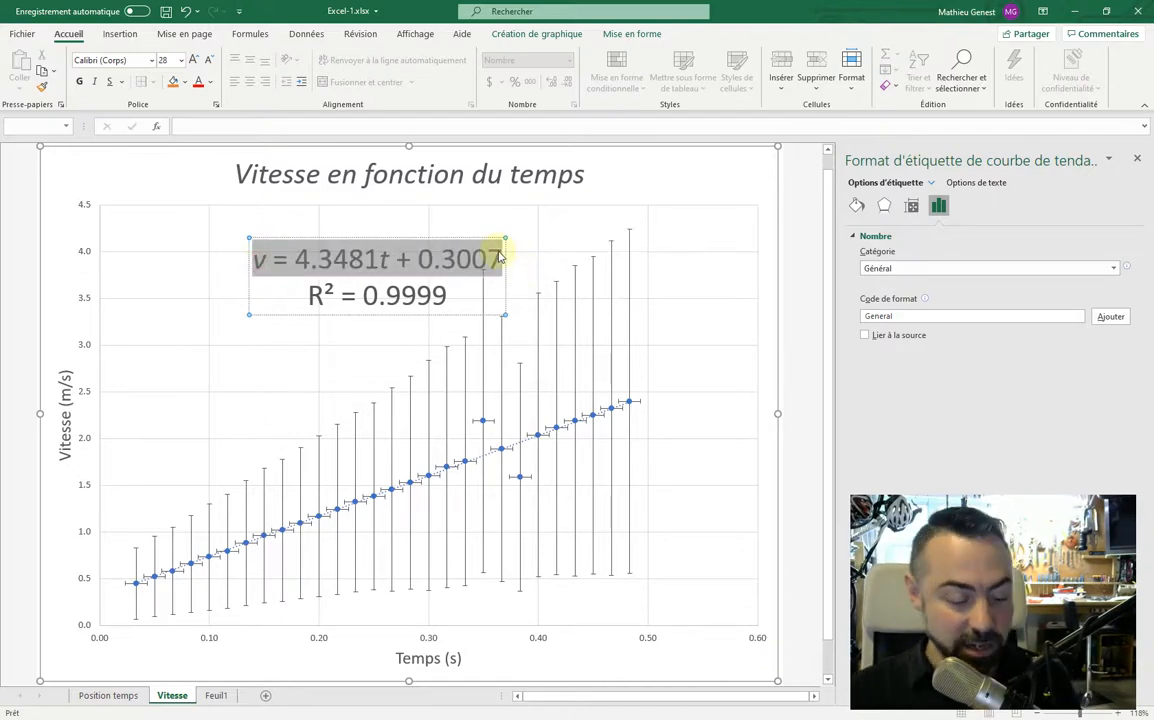
click(214, 696)
click(633, 360)
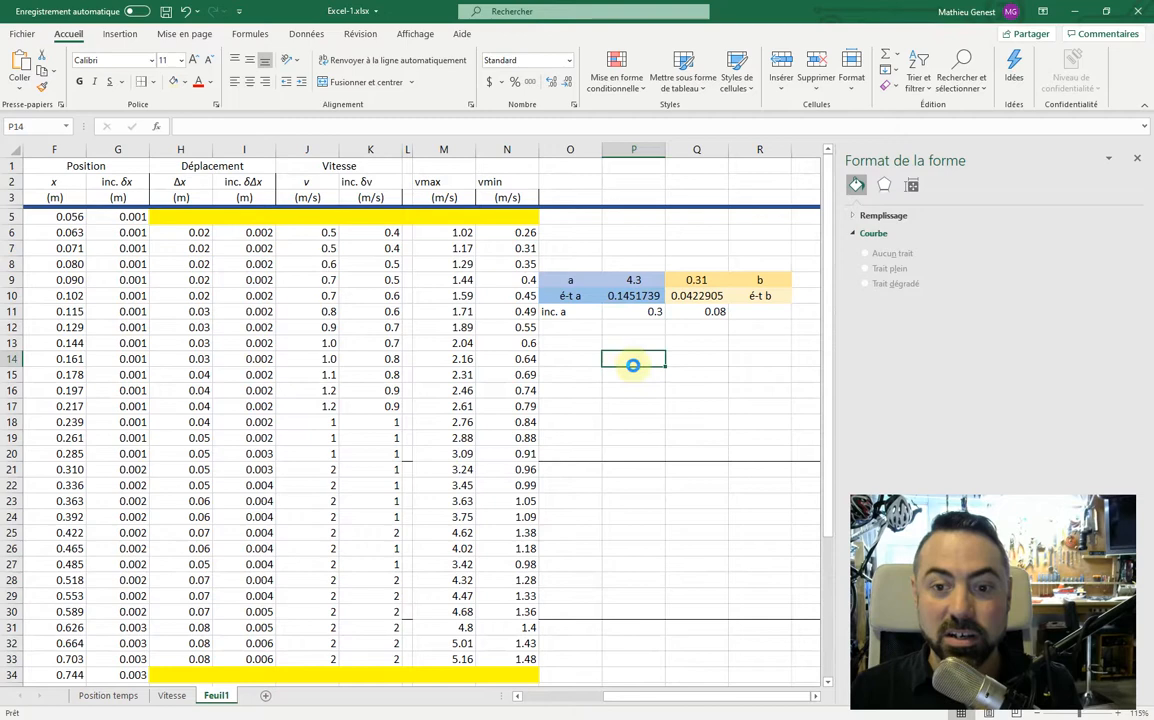
key(ctrl+v)
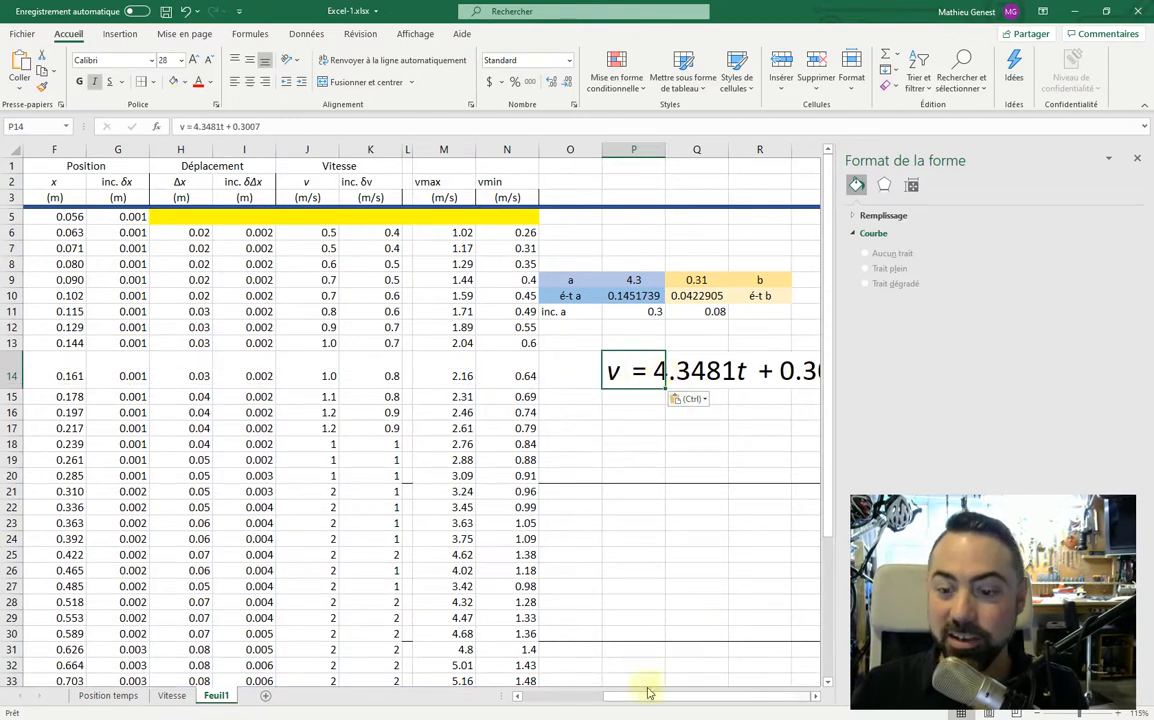
Shorten the slope in the P14 velocity equation to 4.3.
click(816, 697)
click(816, 697)
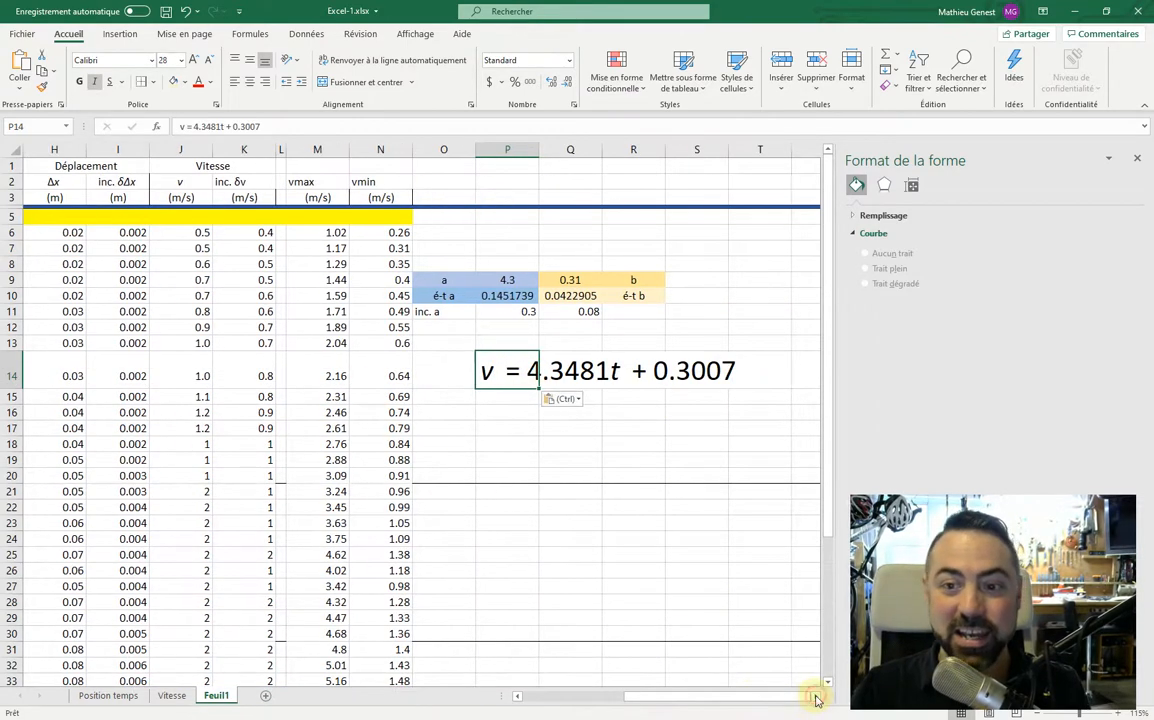
double_click(533, 365)
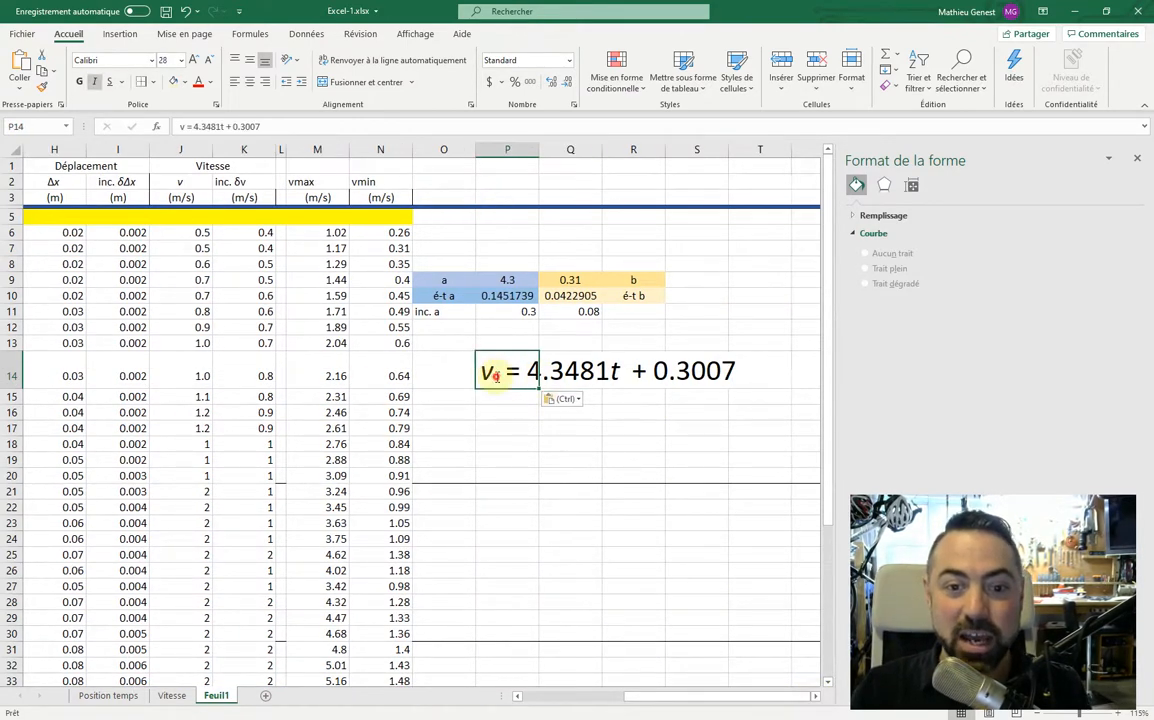
click(528, 370)
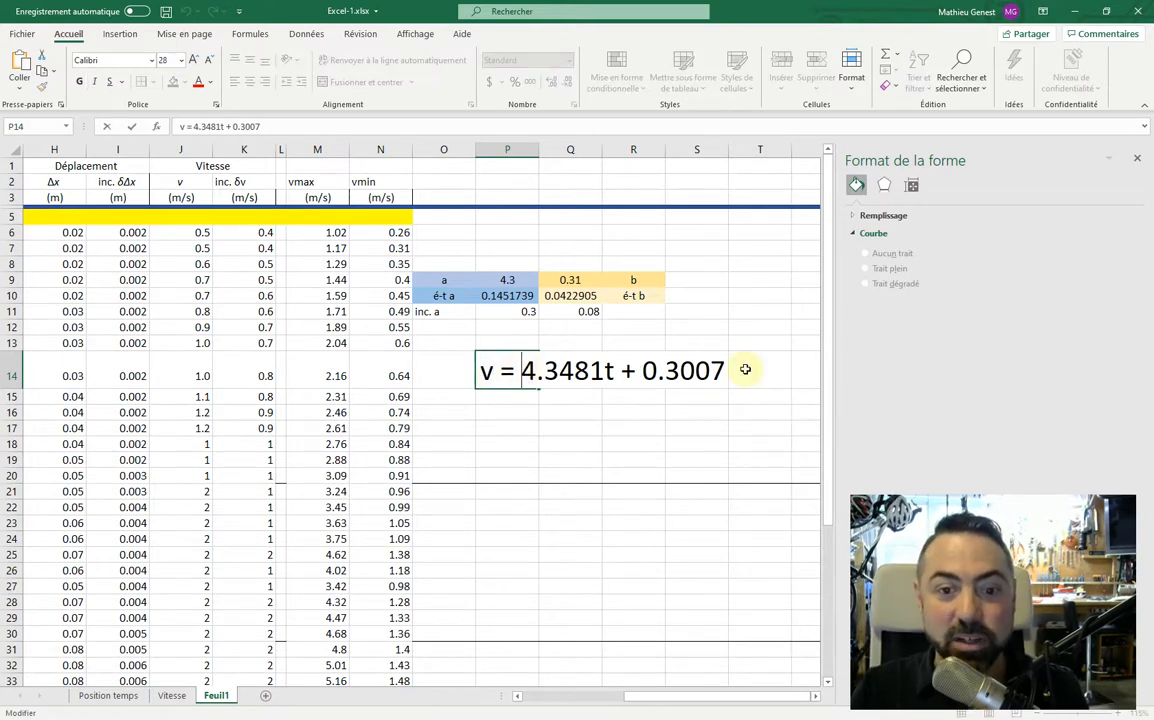
key(Right)
key(Right)
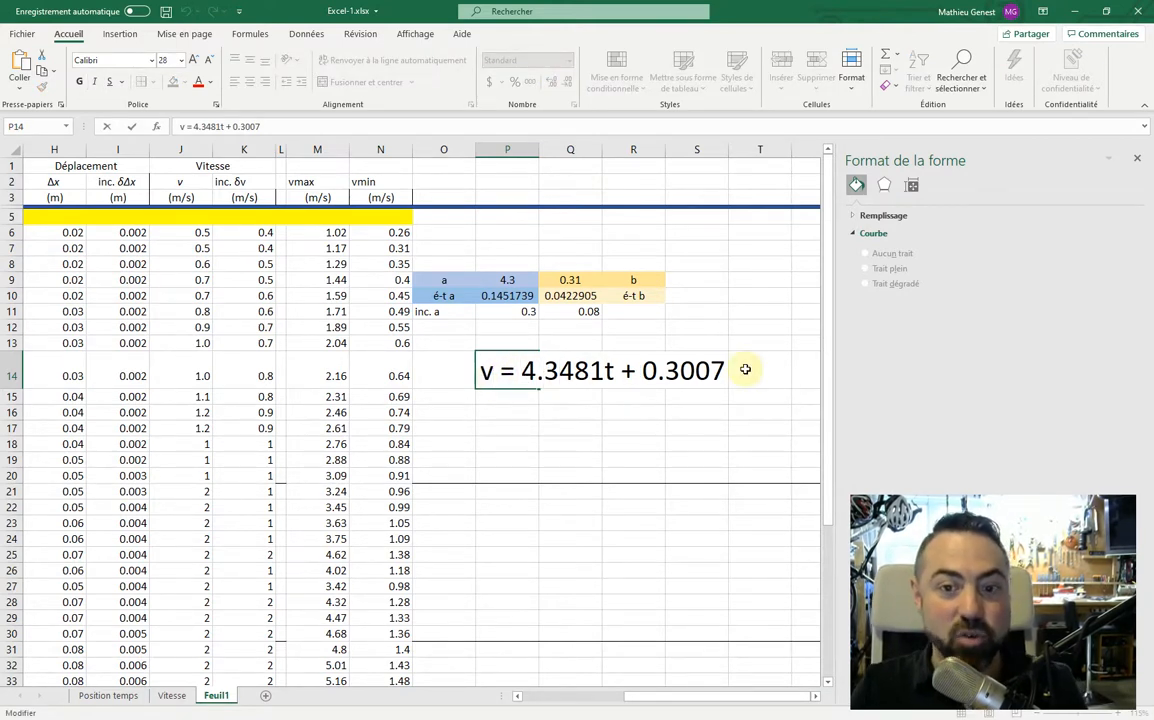
key(Delete)
key(Delete)
key(Delete)
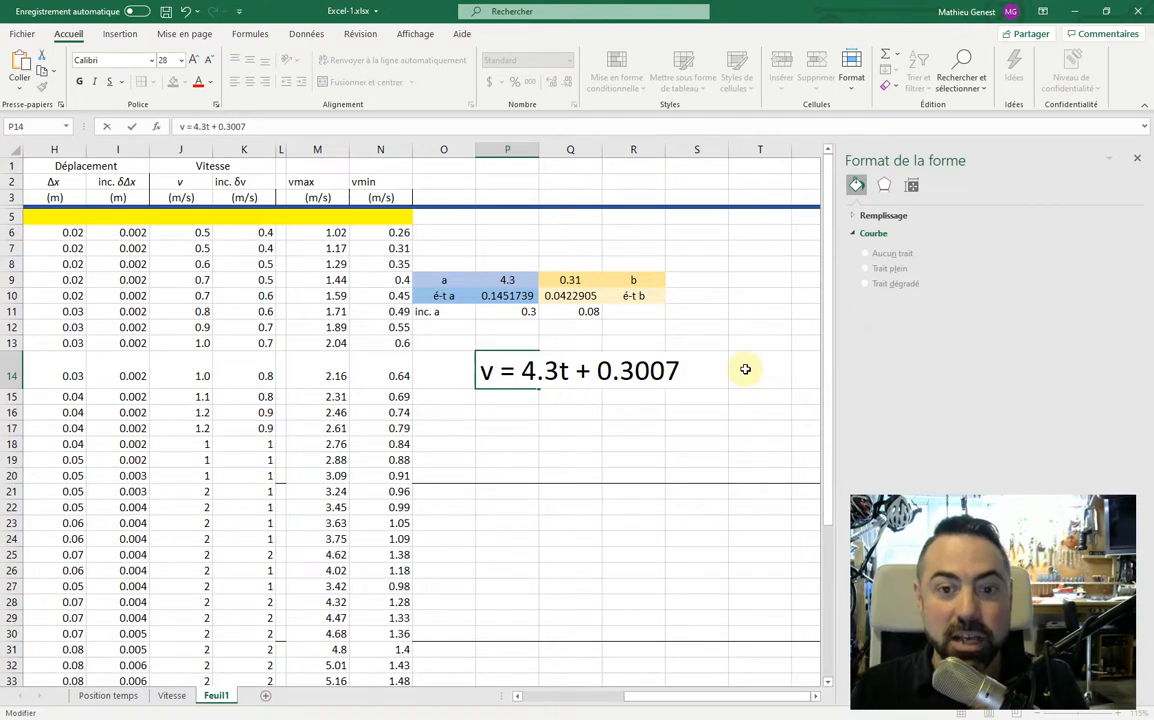
Add the uncertainty ±0.3 to the slope in the P14 equation and enclose it in parentheses as (4.3±0.3).
click(119, 34)
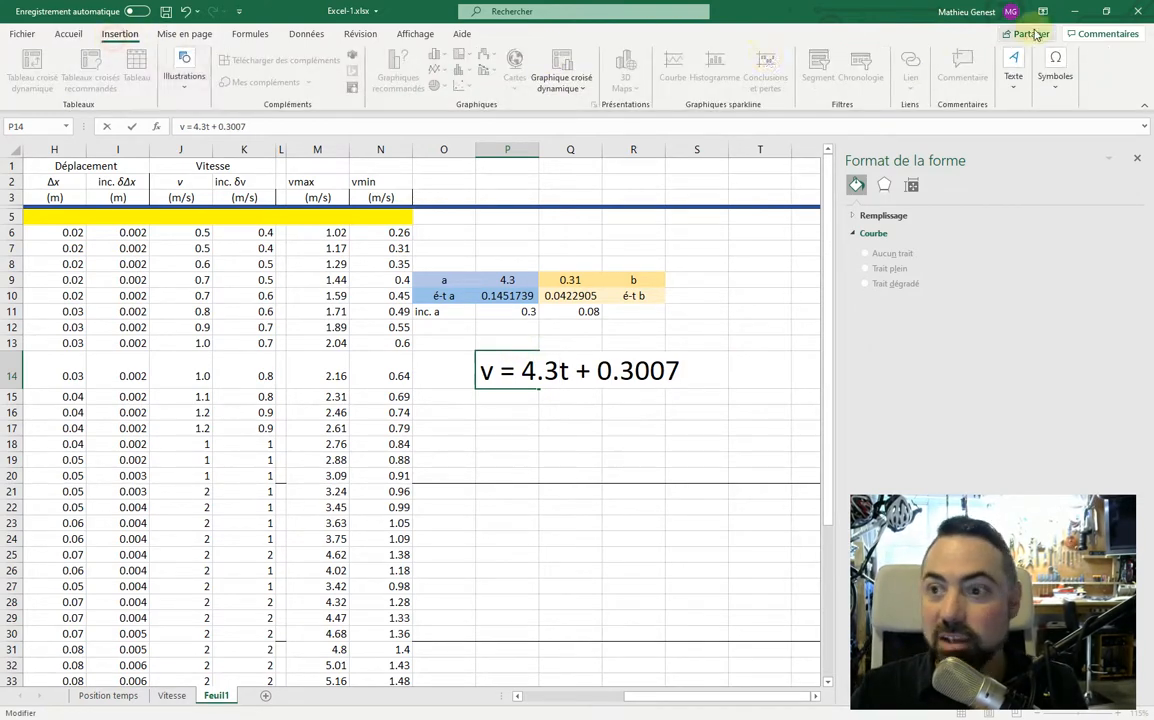
click(1055, 70)
click(1091, 131)
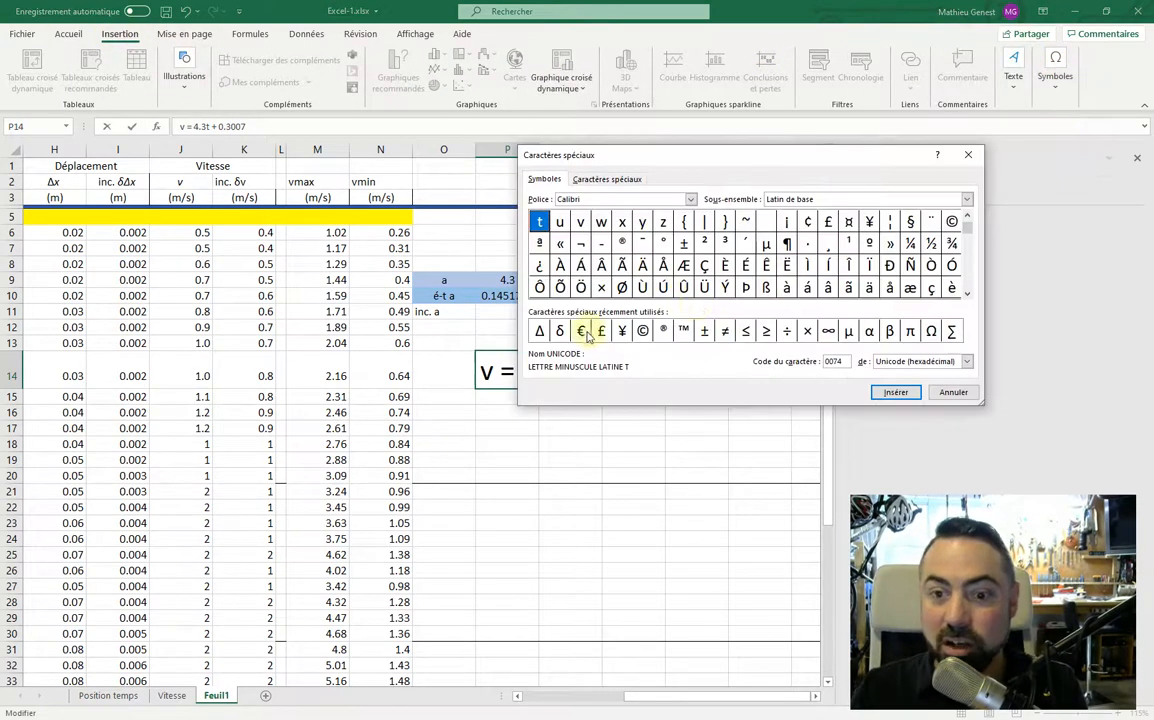
double_click(704, 331)
click(953, 392)
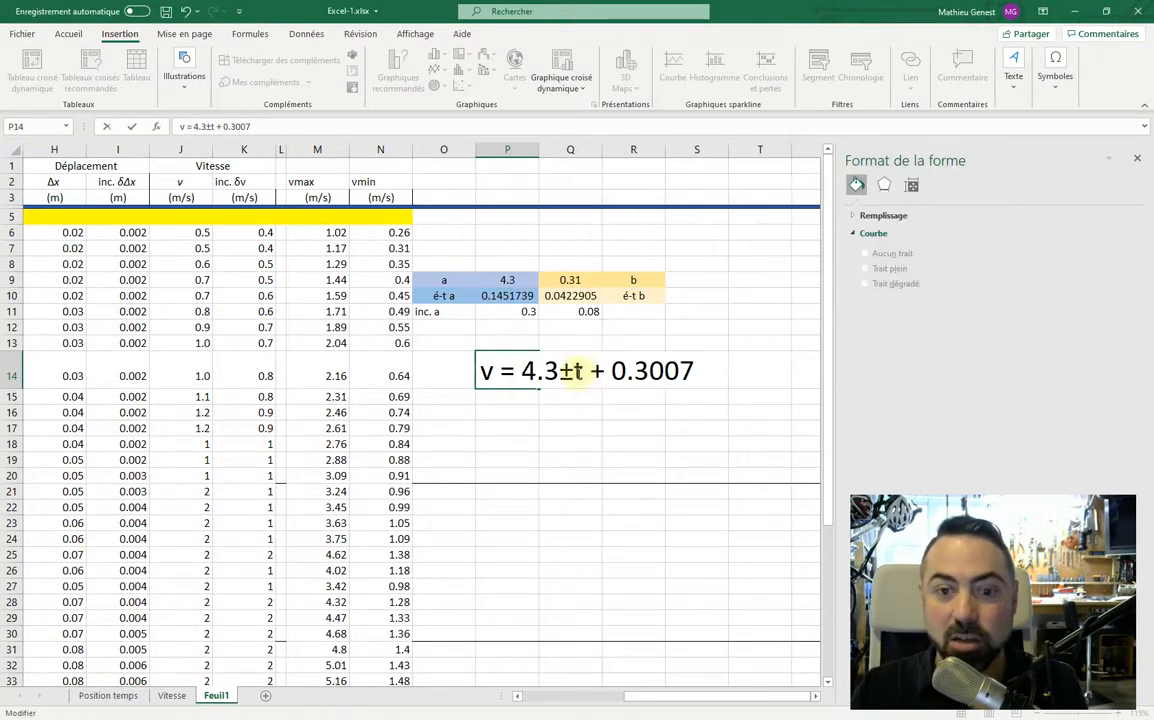
text(0)
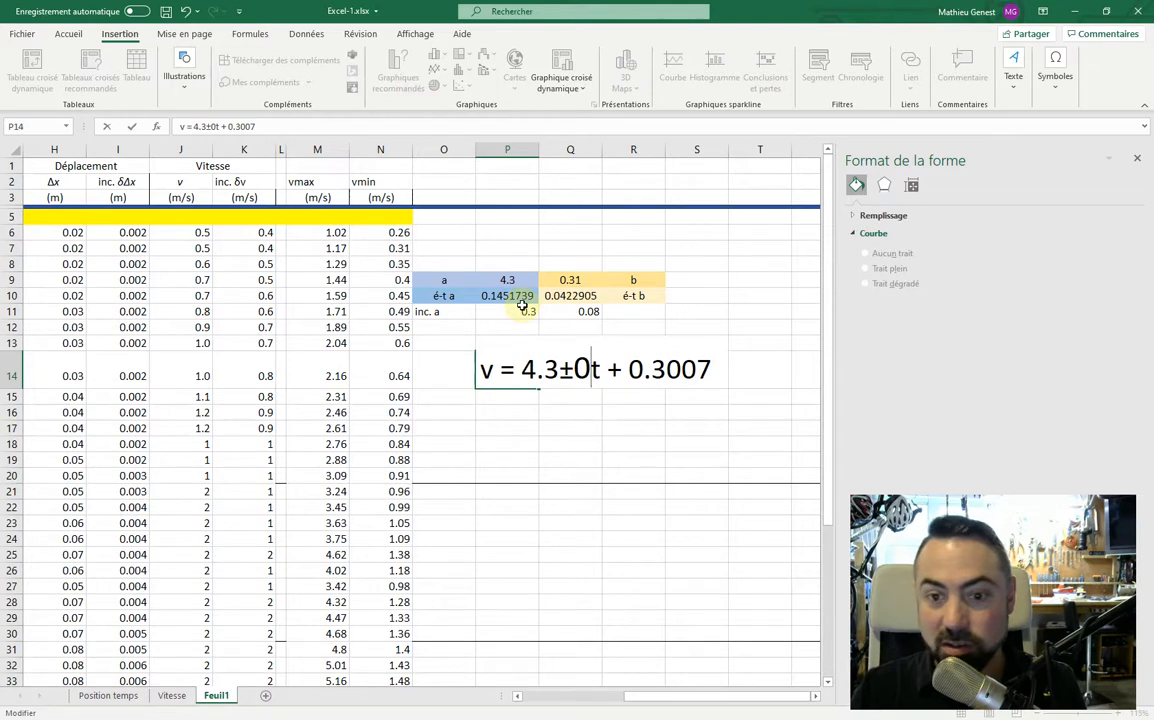
text(.3)
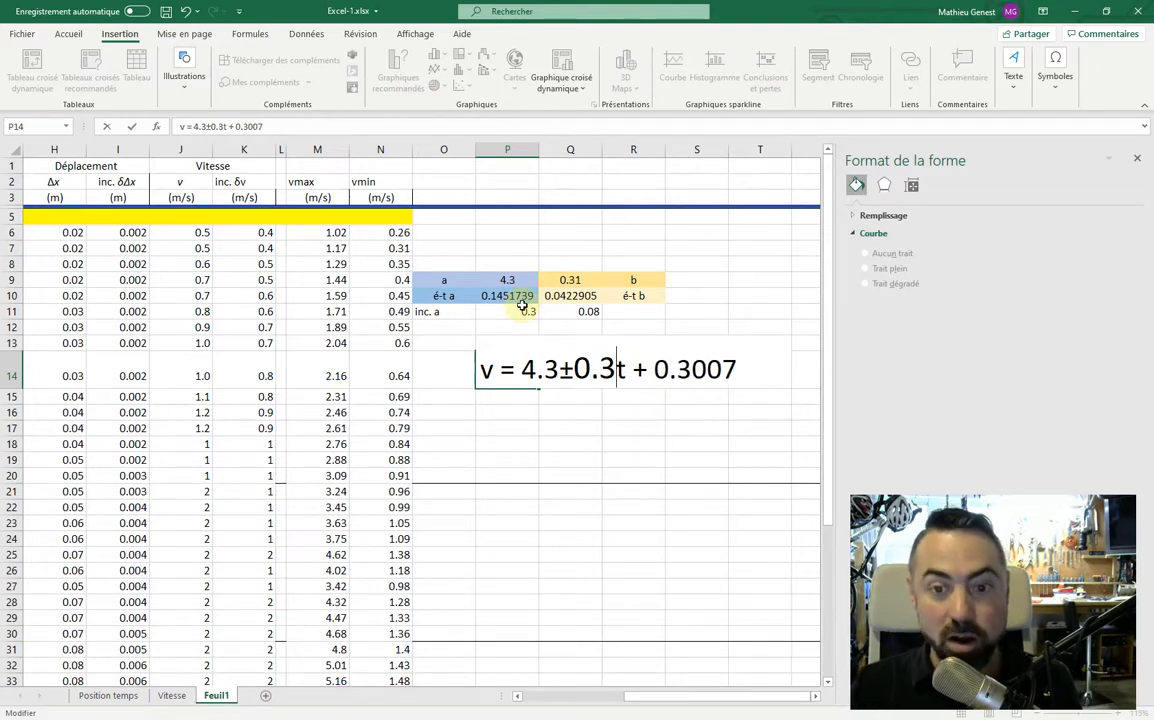
text())
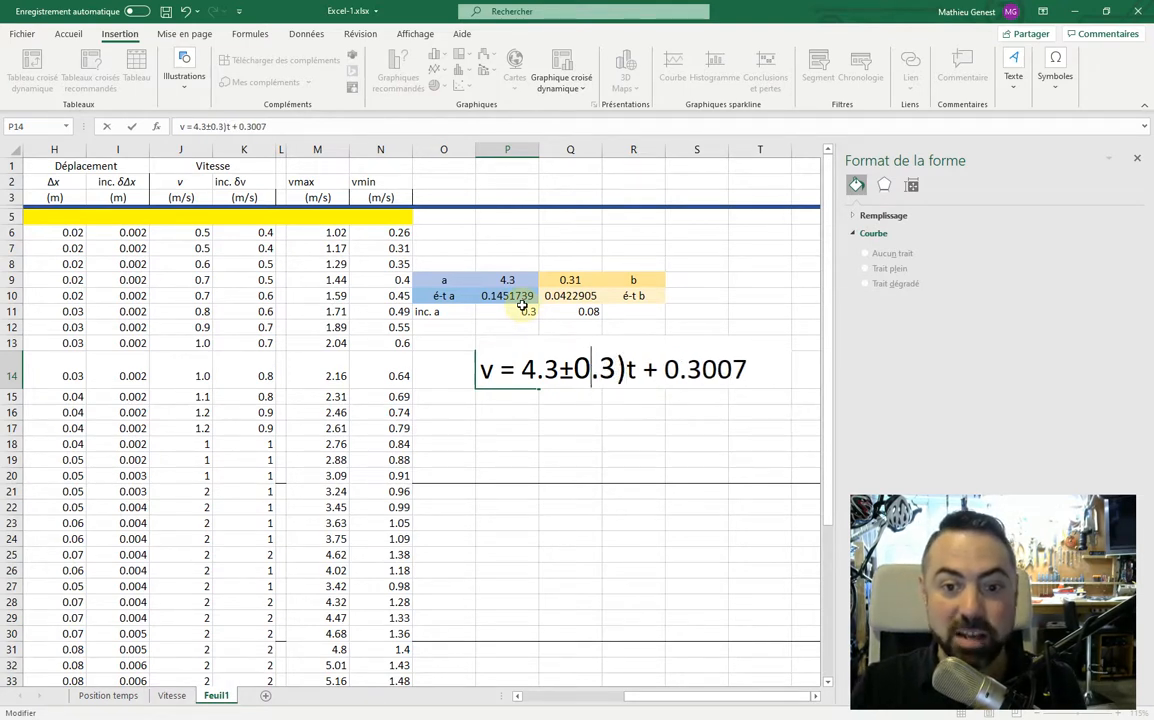
text(()
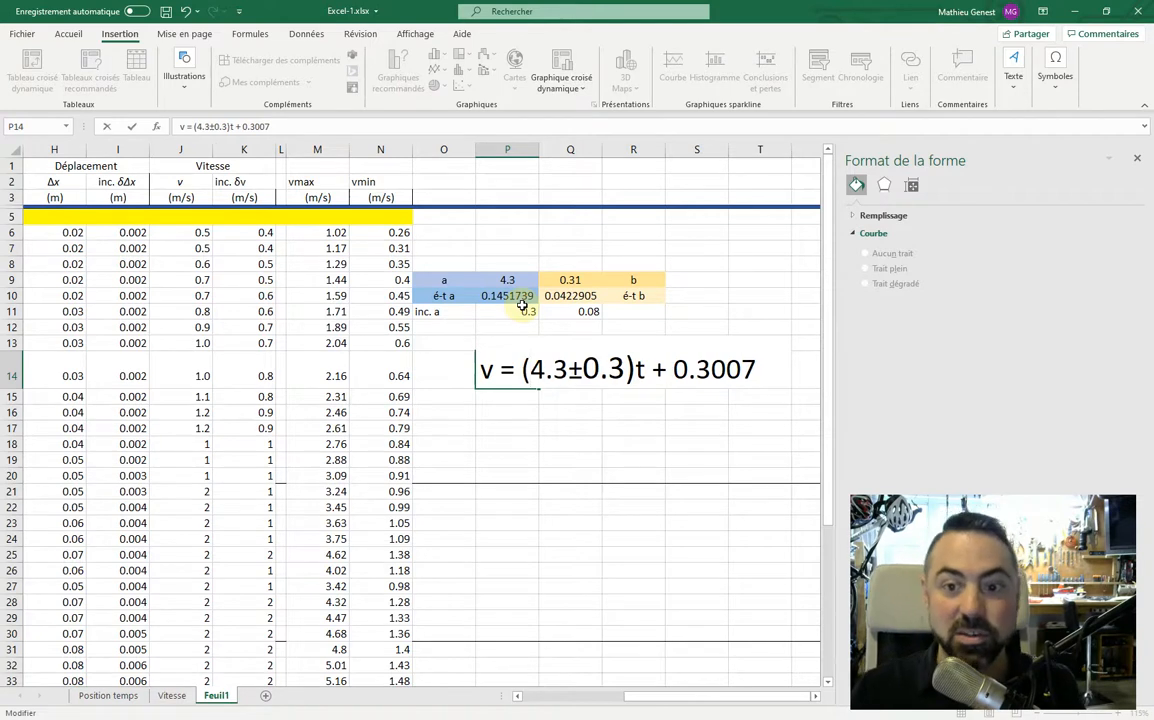
Replace the intercept in the P14 equation with the rounded value 0.31.
click(684, 370)
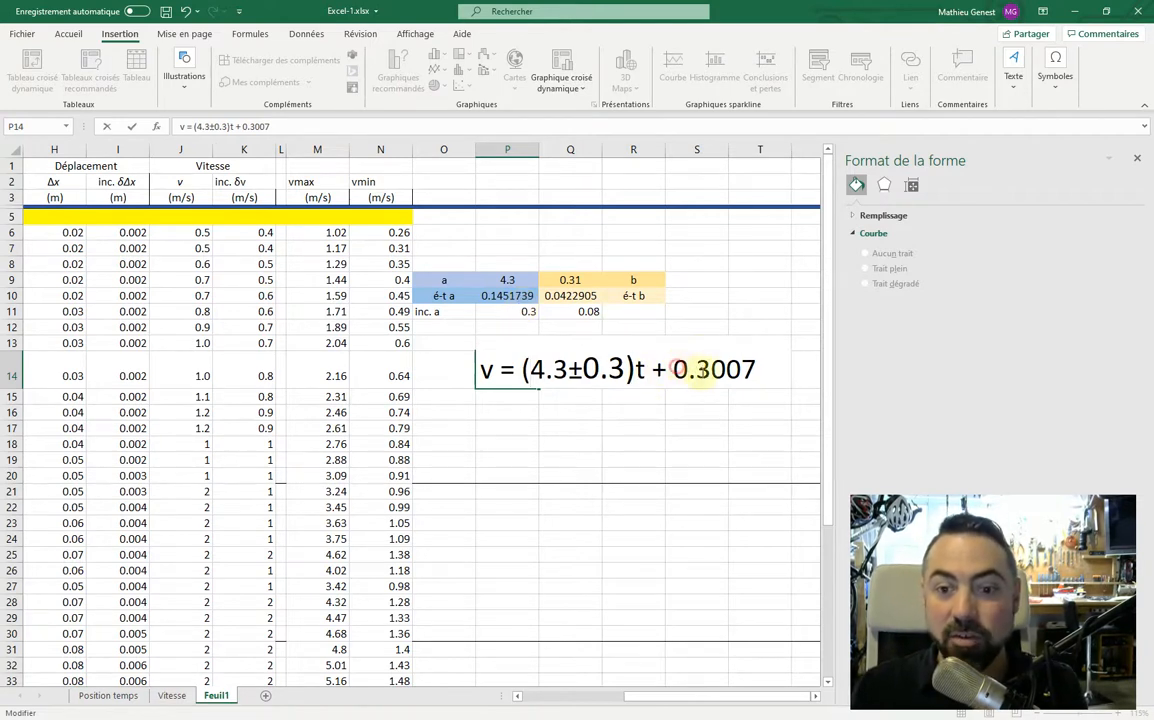
key(Right)
key(Right)
key(Right)
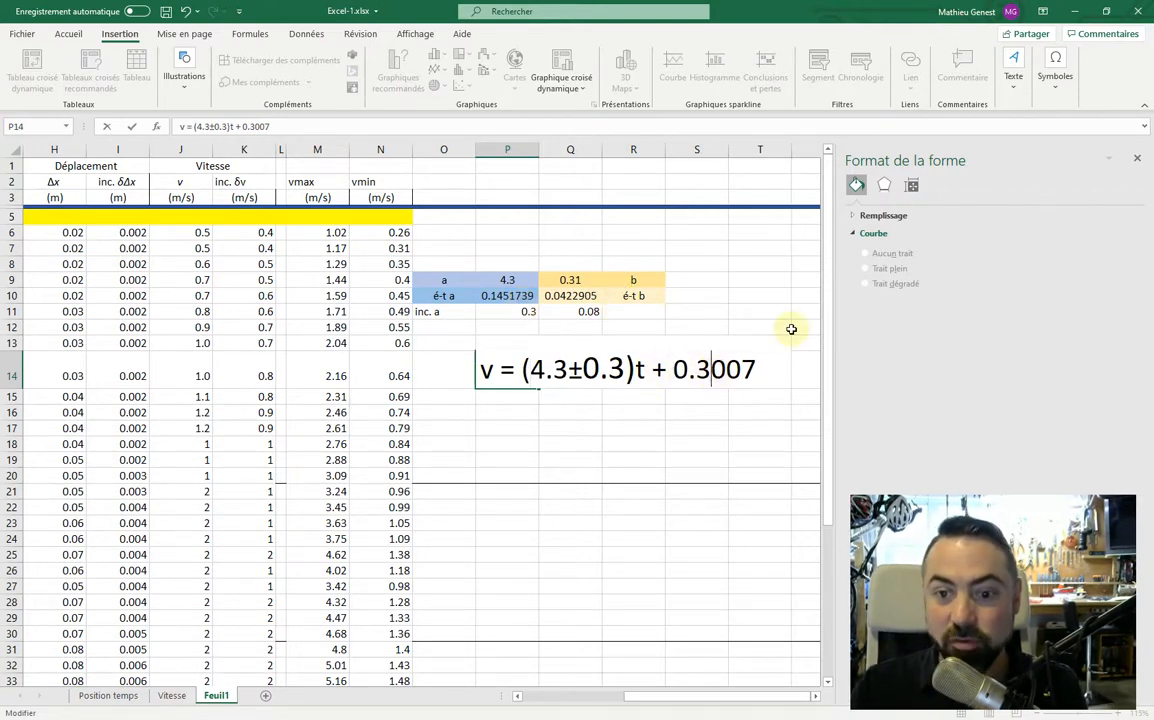
key(Delete)
key(Delete)
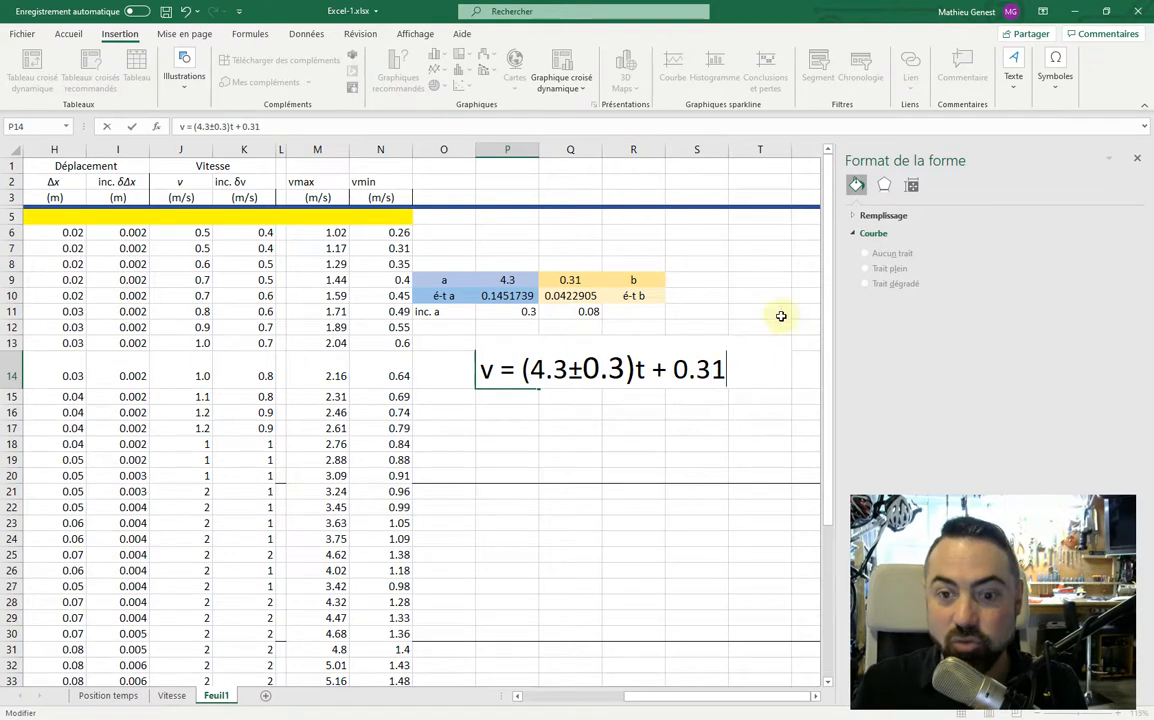
click(573, 279)
Complete the intercept in the P14 equation with its uncertainty in parentheses, as (0.31±0.08), reusing the slope's ± symbol.
double_click(500, 376)
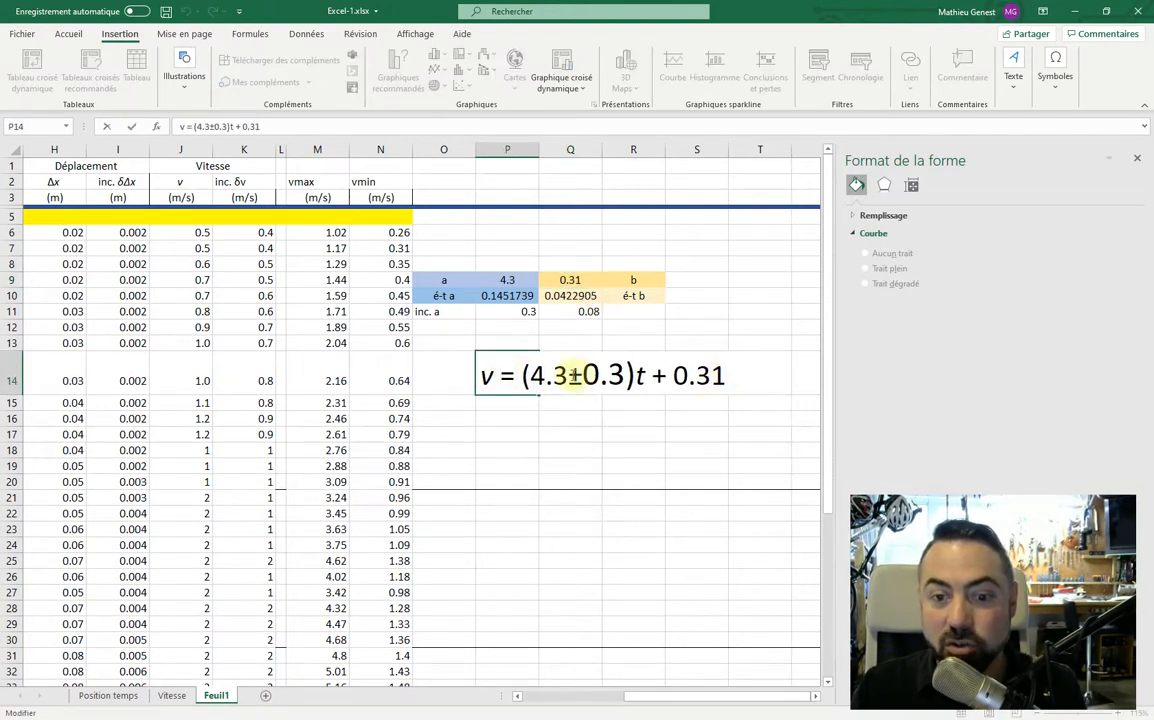
drag(568, 376, 582, 376)
key(ctrl+c)
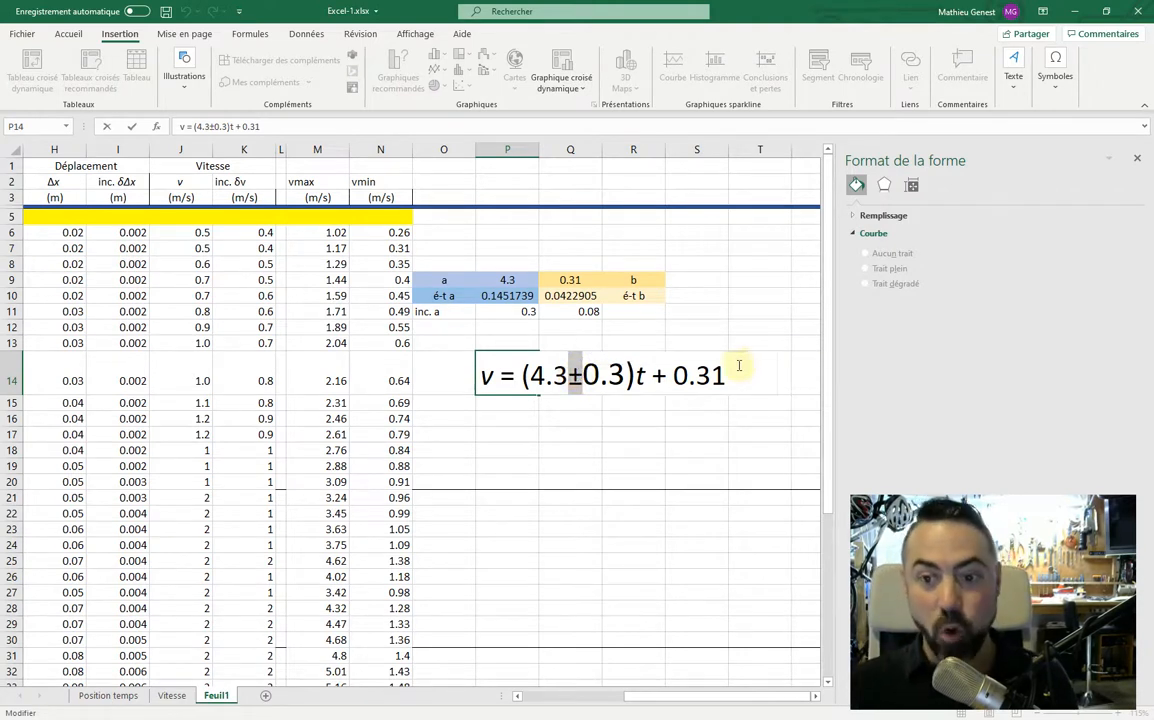
click(728, 378)
key(ctrl+v)
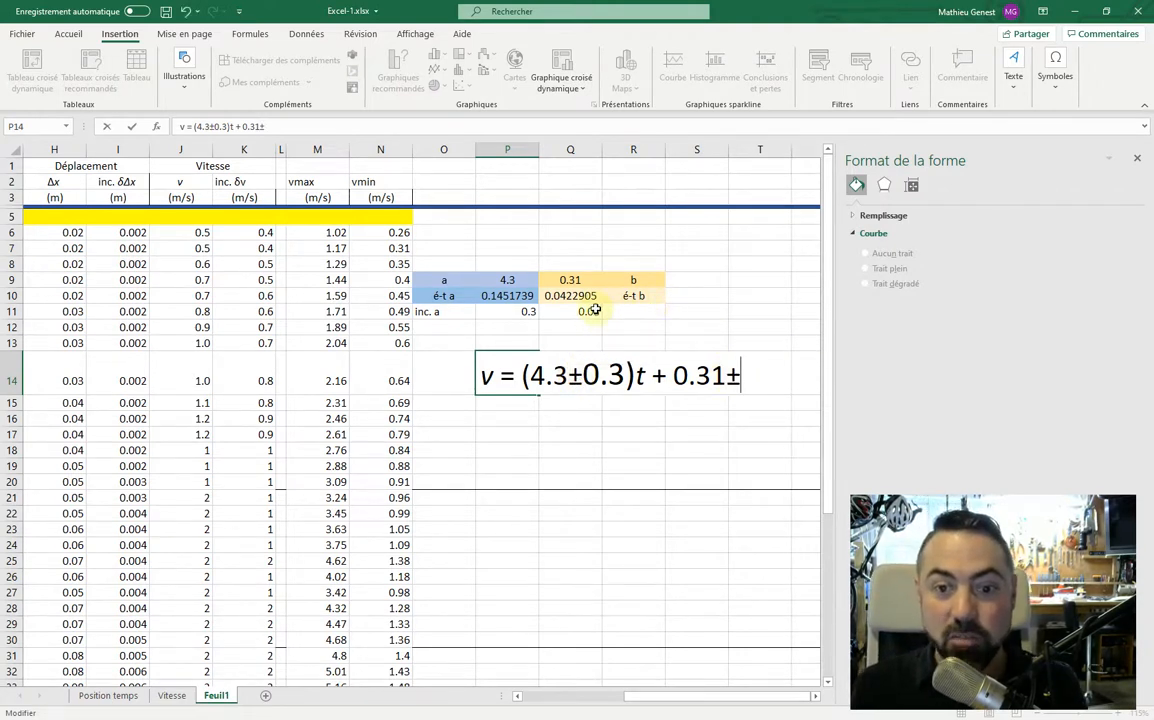
text(0)
key(Return)
text(.)
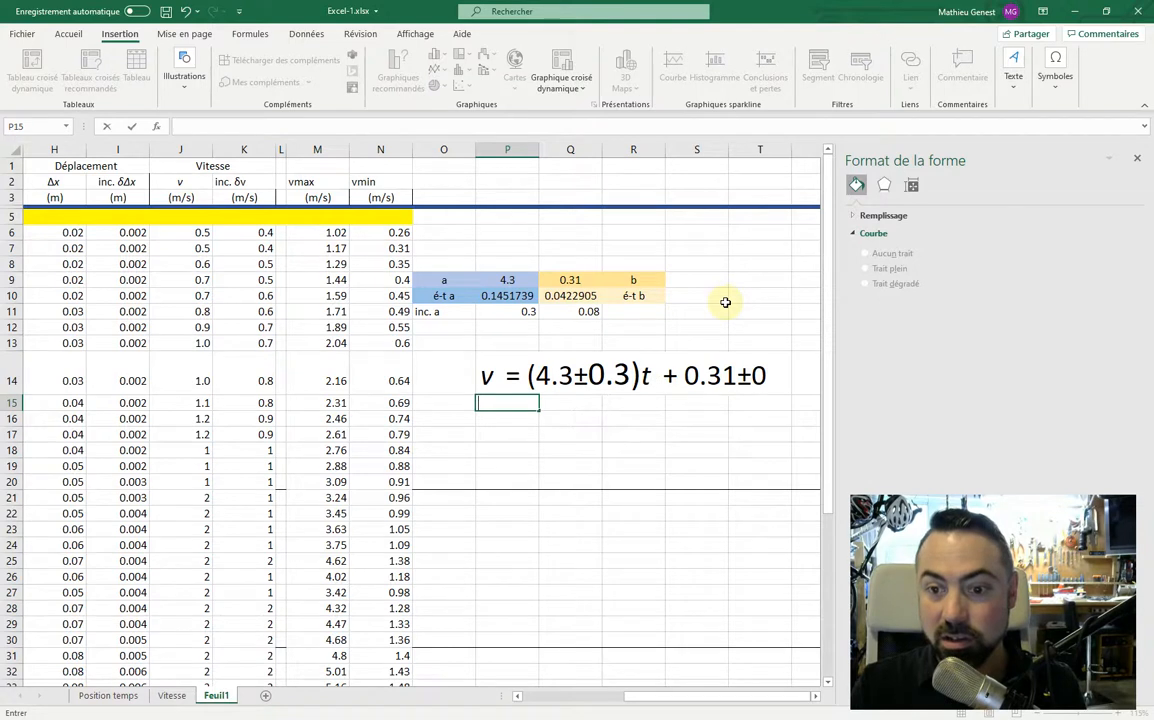
double_click(520, 376)
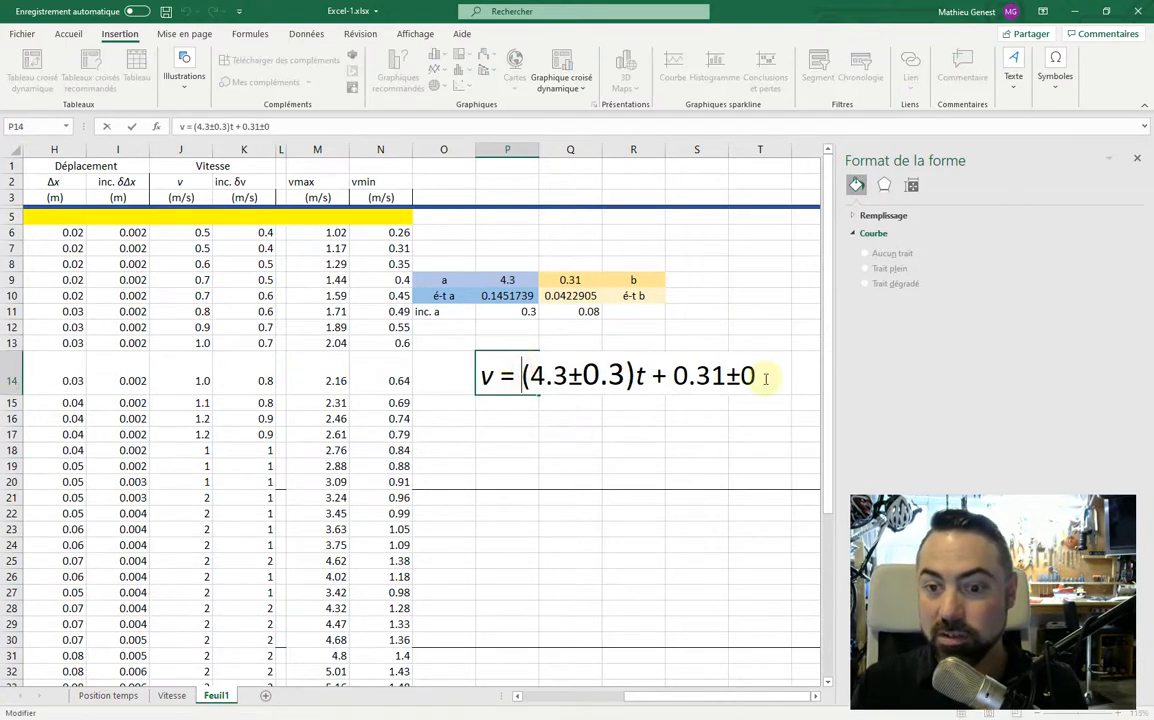
text(.08)
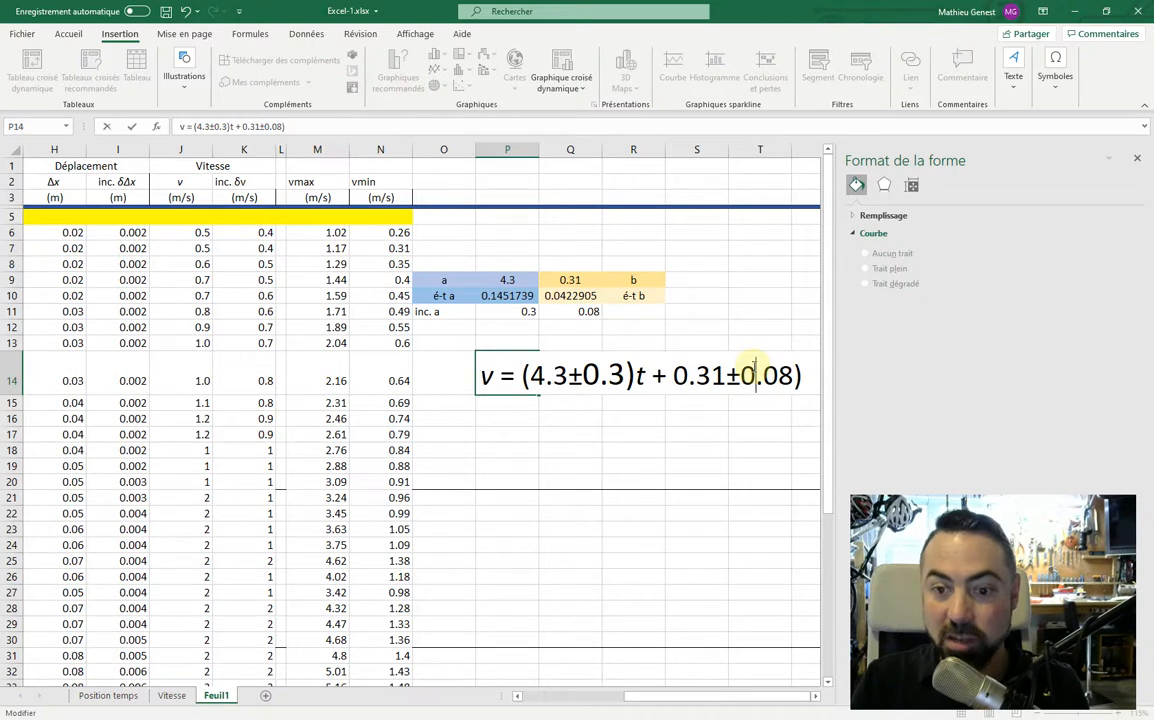
click(673, 375)
text(()
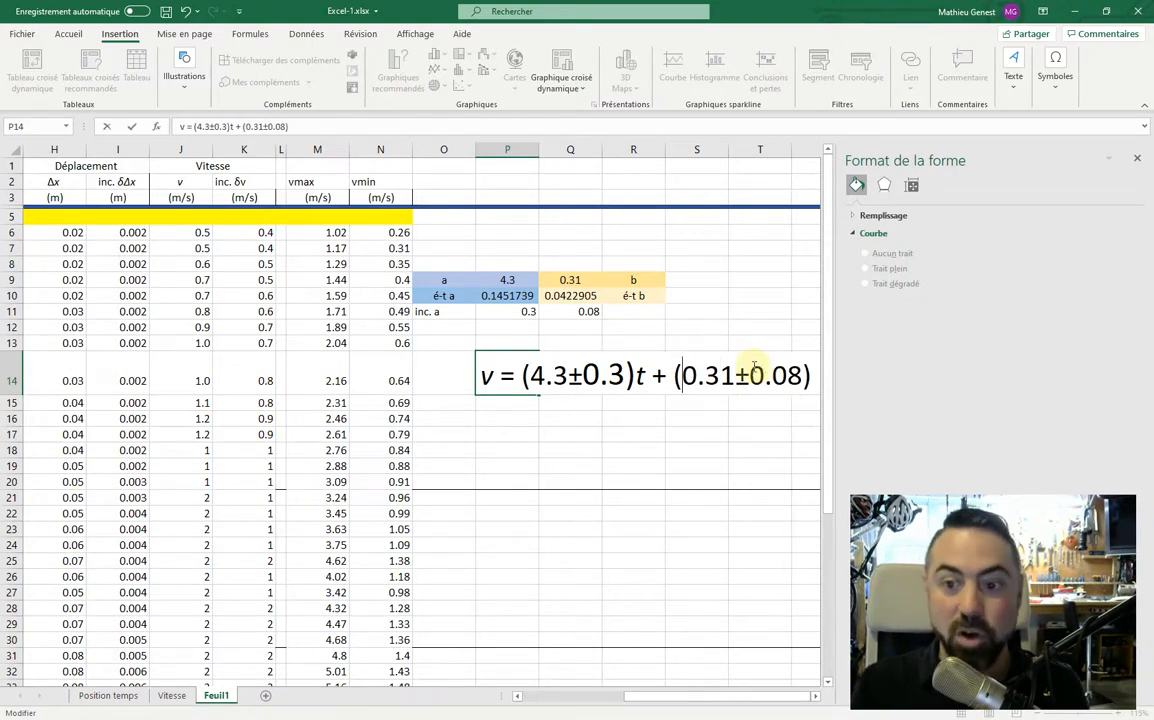
Move the whole equation out of P14 on Feuil1 into the Vitesse chart's trendline label, replacing the original equation above R².
click(484, 369)
drag(534, 375, 812, 376)
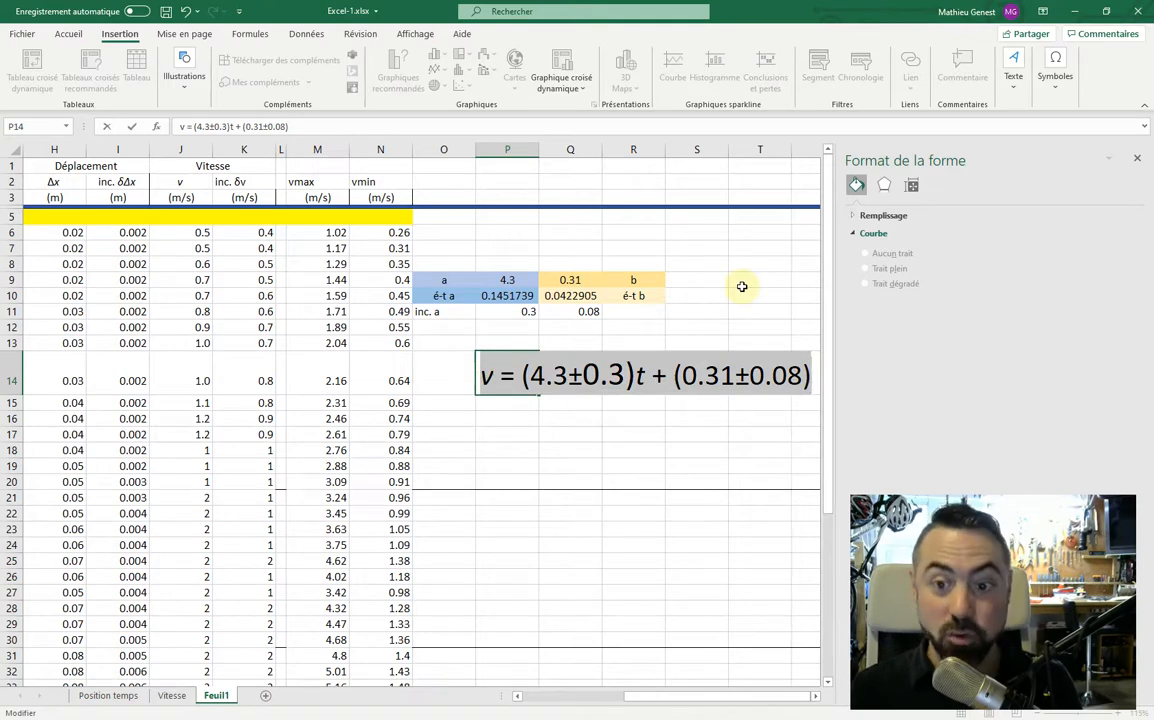
key(Delete)
click(531, 409)
click(521, 363)
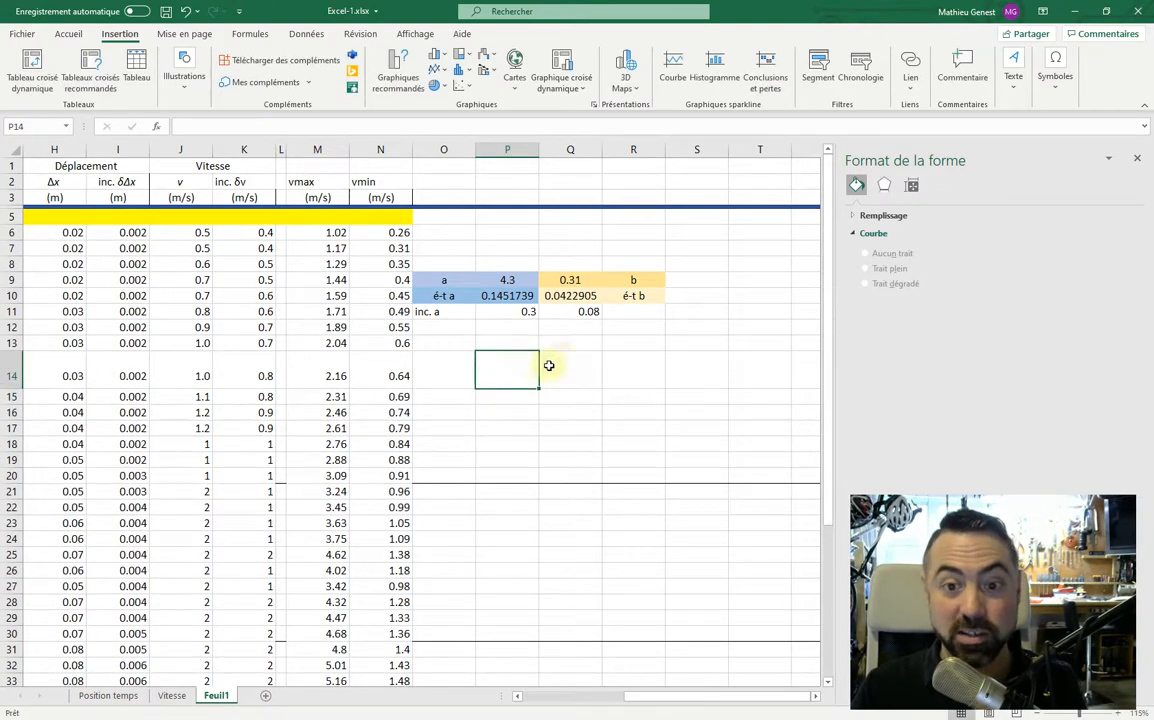
click(163, 695)
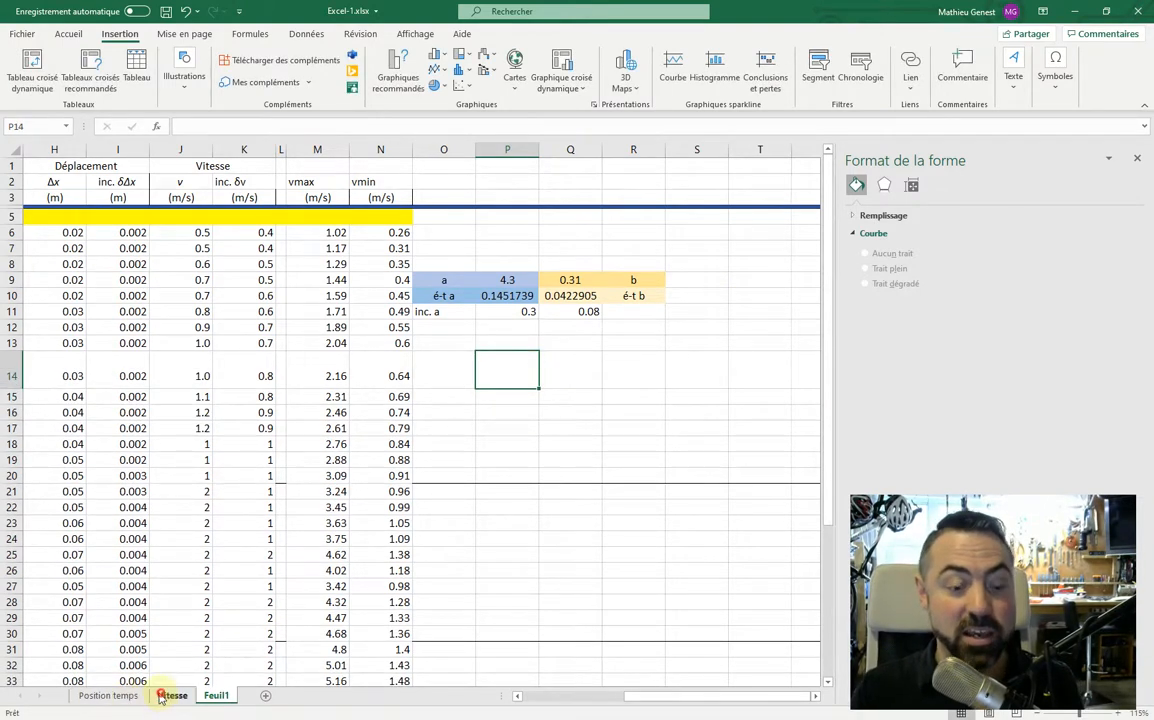
drag(257, 259, 492, 270)
key(ctrl+v)
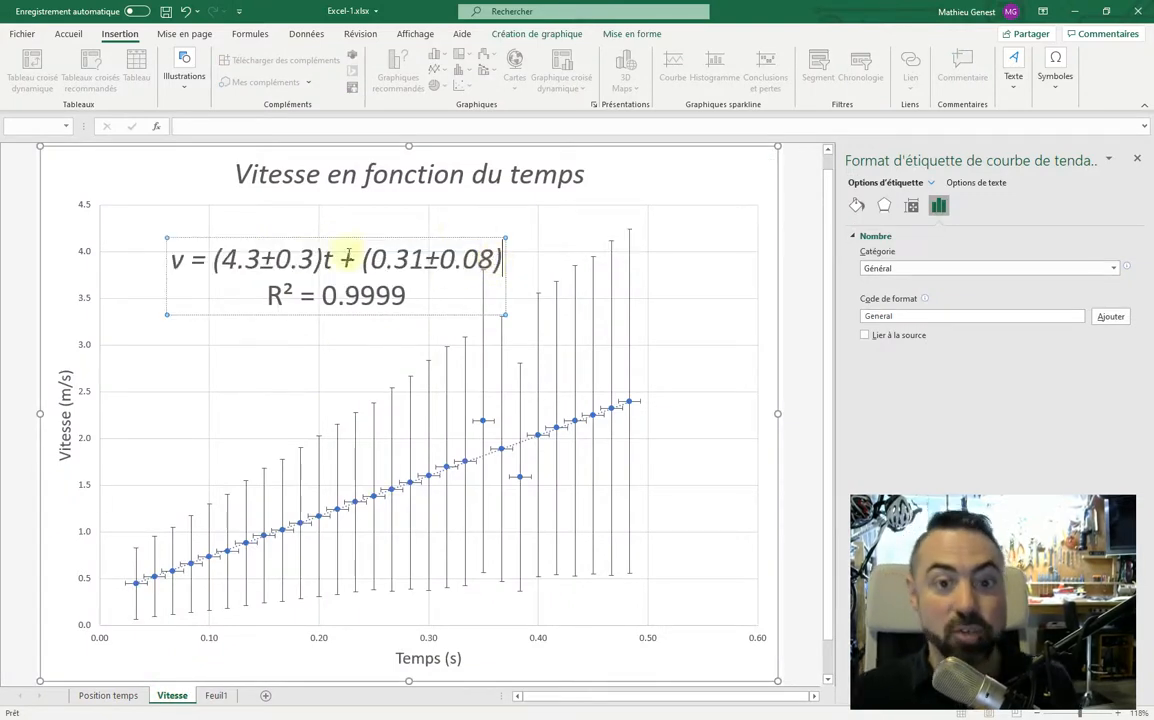
Replace the decimal points with commas in the chart's equation so it reads v = (4,3±0,3)t + (0,31±0,08).
click(258, 260)
drag(214, 259, 312, 259)
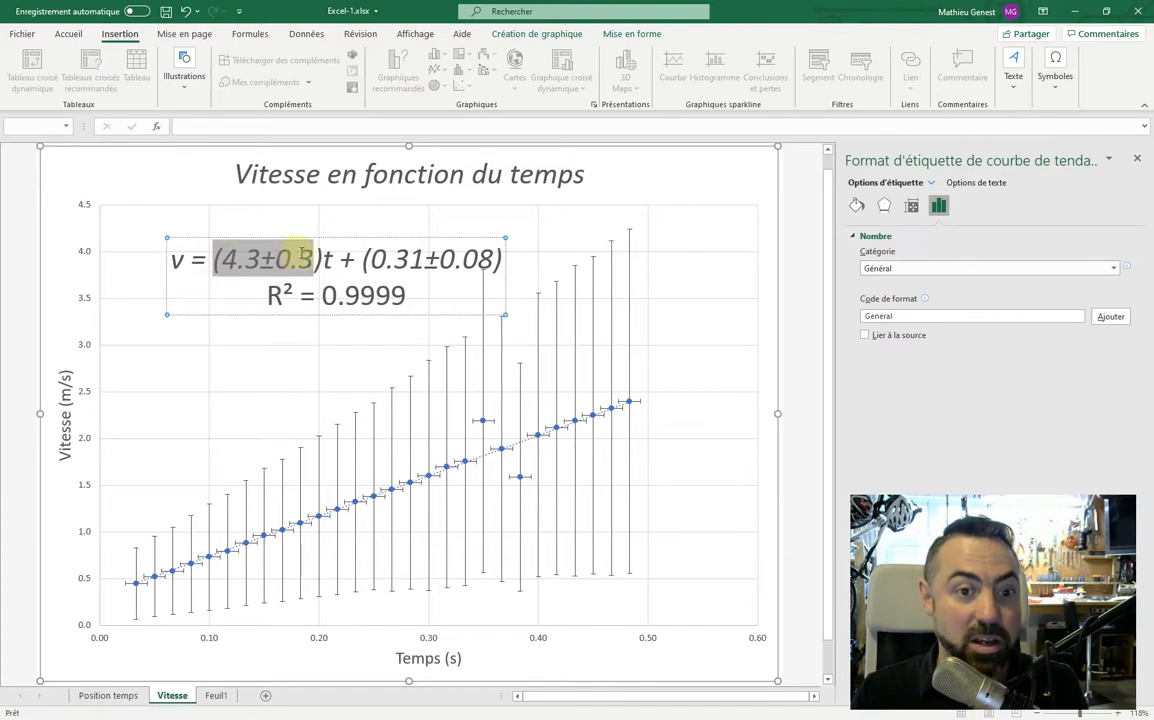
click(244, 259)
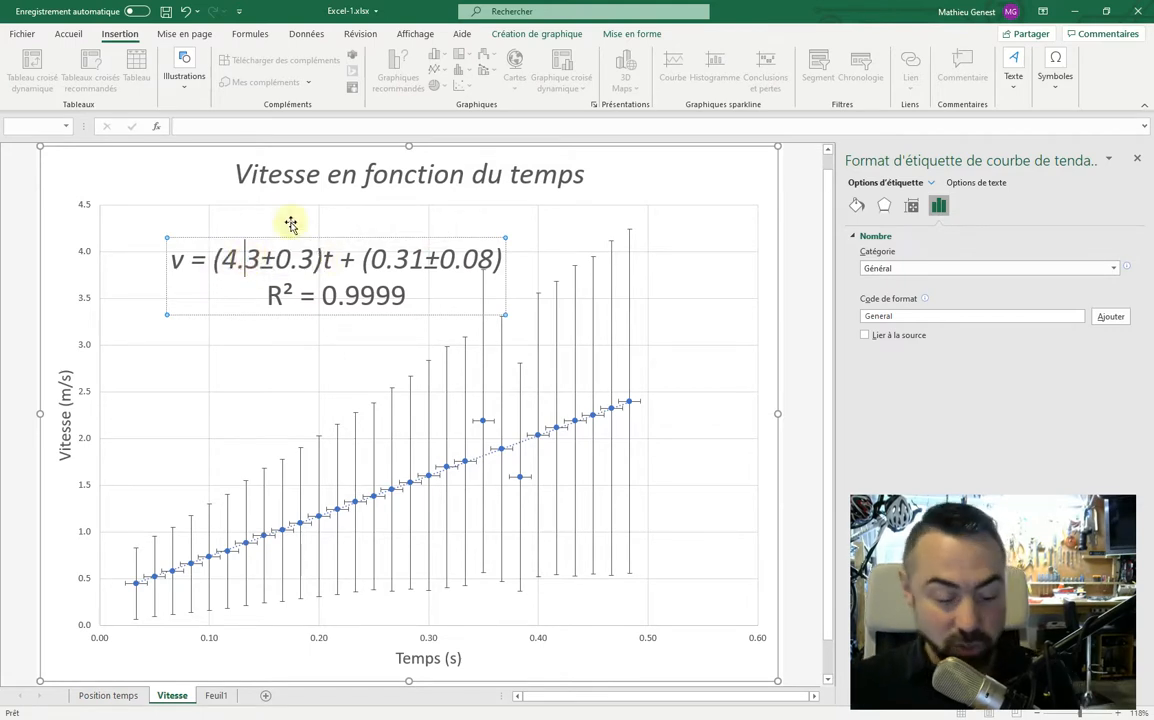
key(BackSpace)
text(,)
key(Right)
key(BackSpace)
text(,)
key(Right)
key(Right)
key(Right)
key(Right)
key(Right)
key(Right)
key(Right)
key(Right)
key(BackSpace)
text(,)
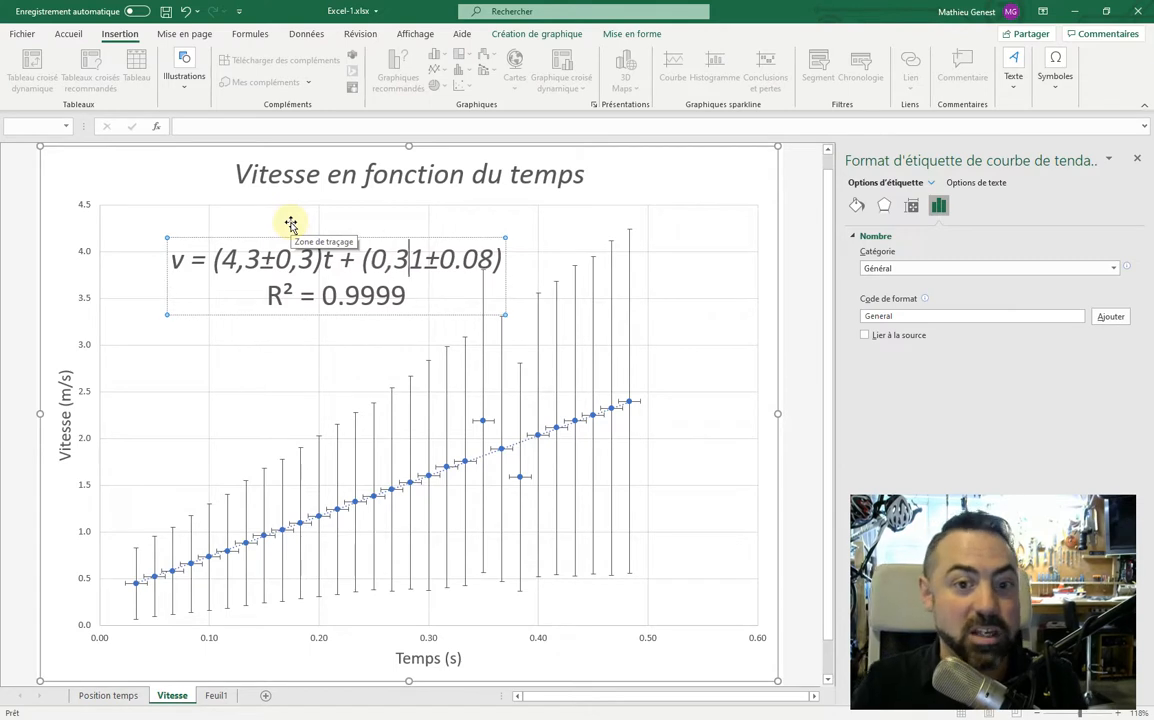
key(Right)
key(Right)
key(Right)
key(BackSpace)
text(,)
click(372, 260)
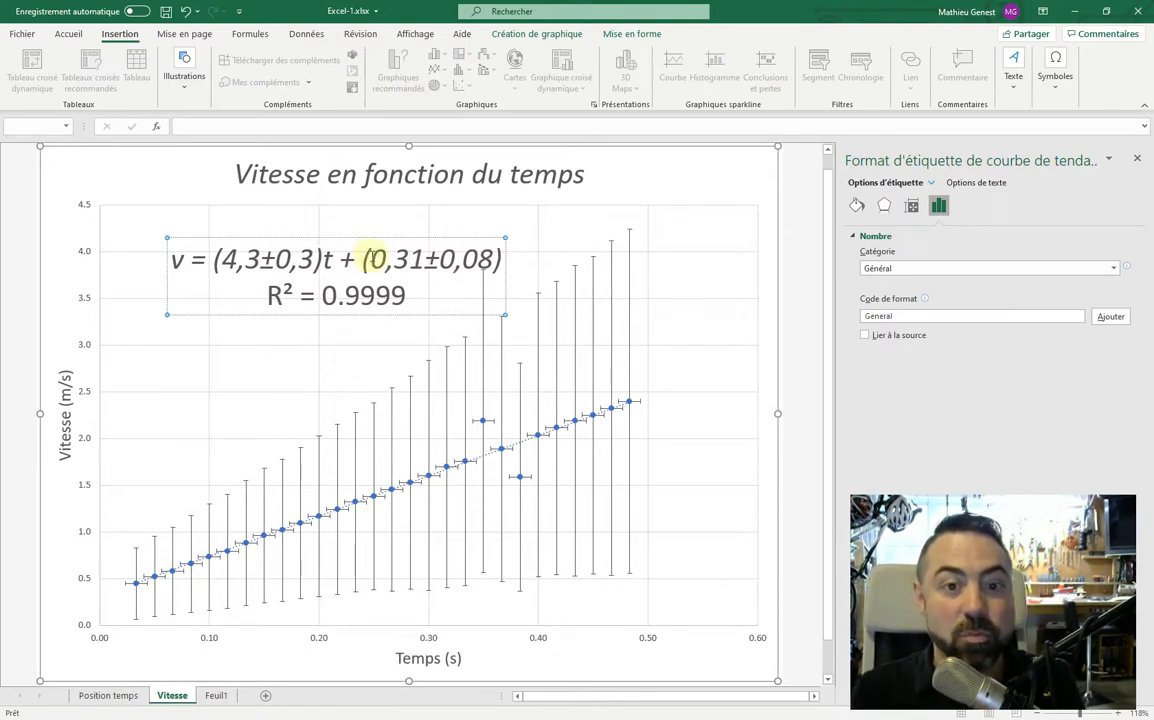
Remove italics from (4,3±0,3) and + (0,31±0,08) in the chart's equation, leaving the variables italic.
drag(214, 259, 314, 260)
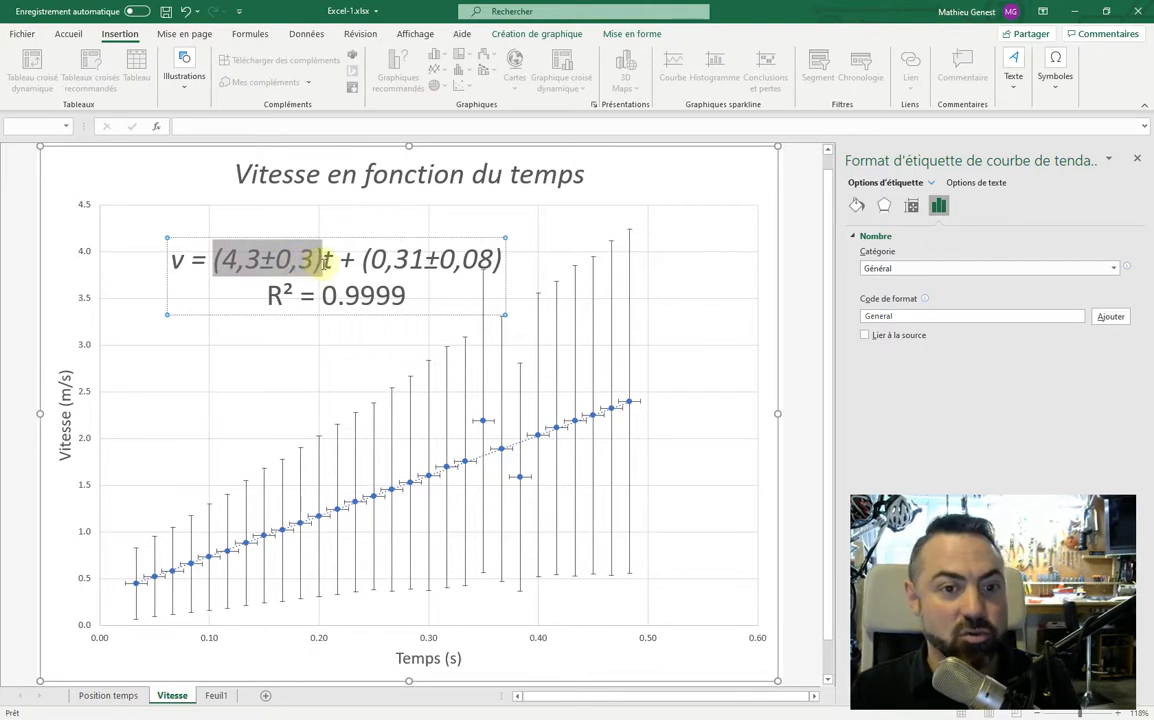
click(69, 34)
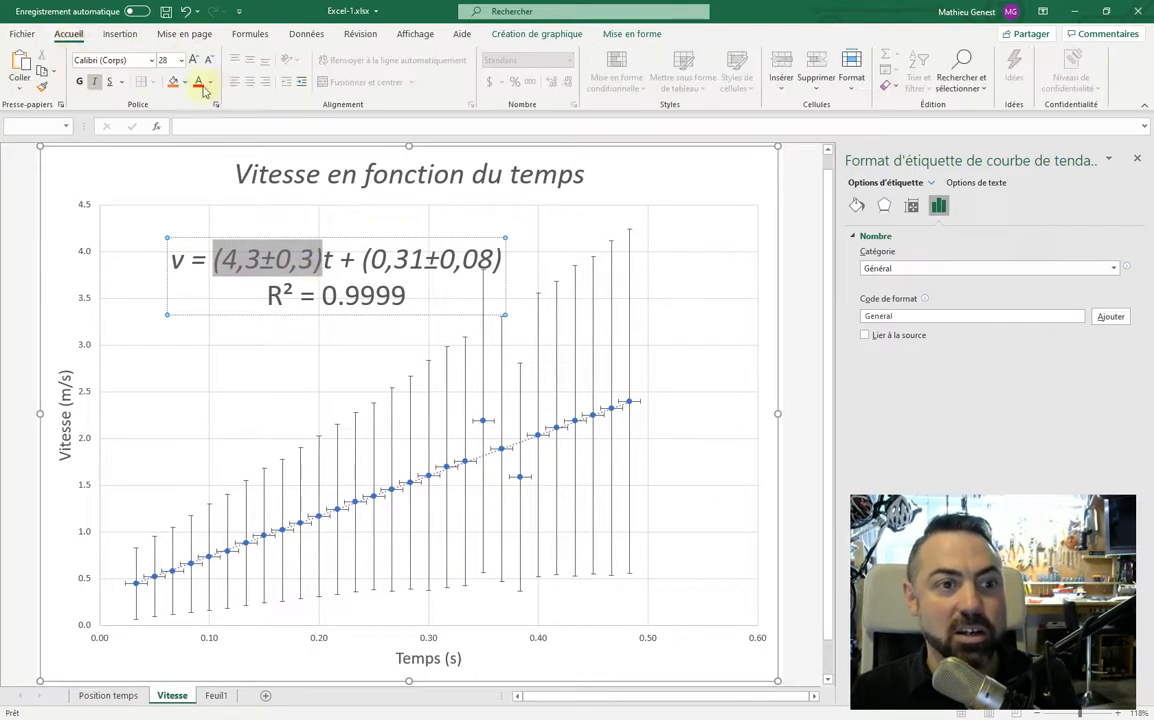
click(94, 81)
drag(362, 259, 504, 256)
click(94, 81)
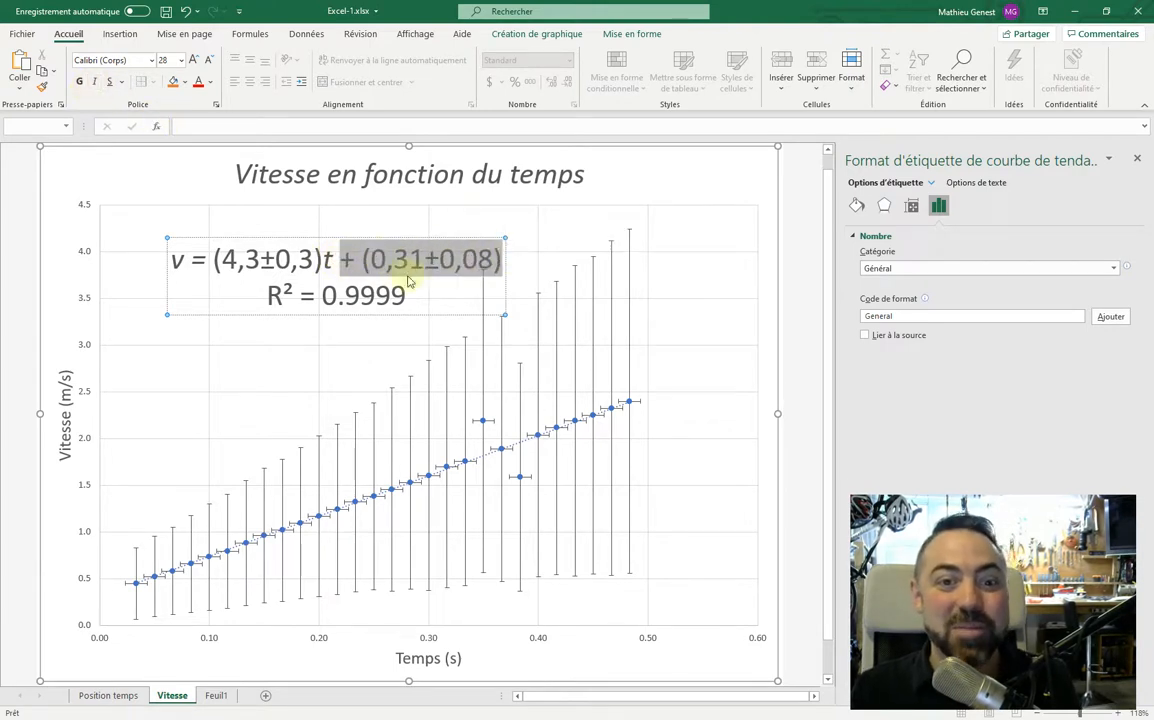
click(387, 258)
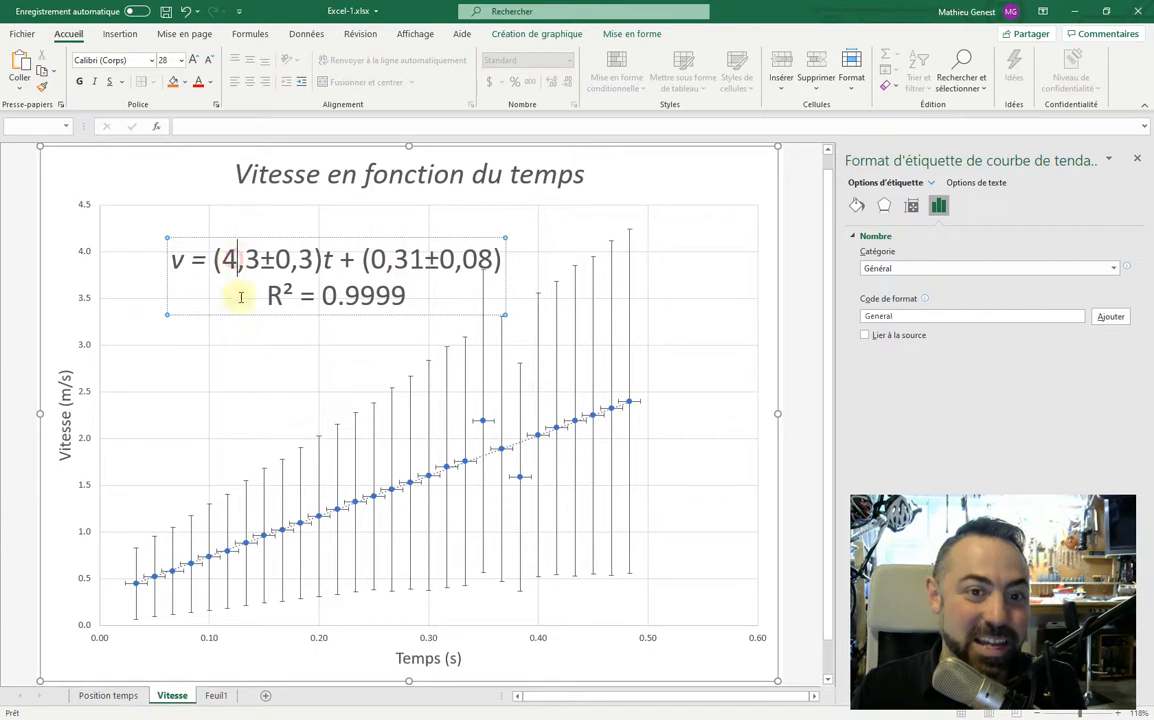
click(219, 345)
click(222, 260)
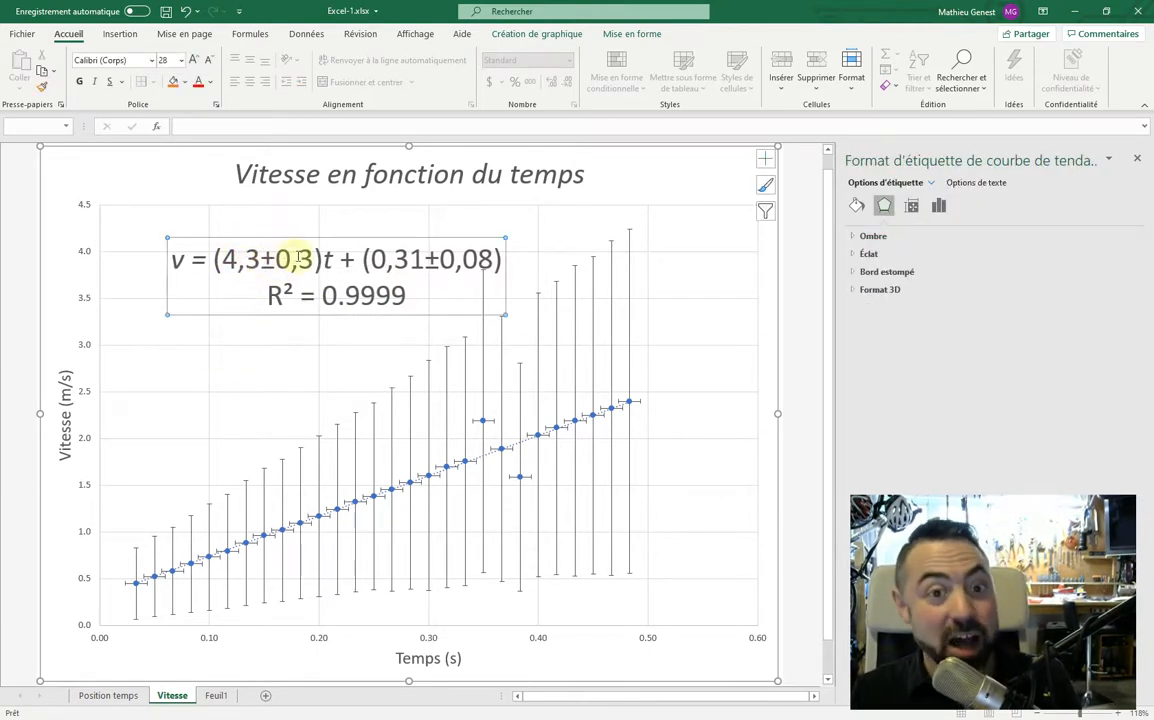
click(314, 259)
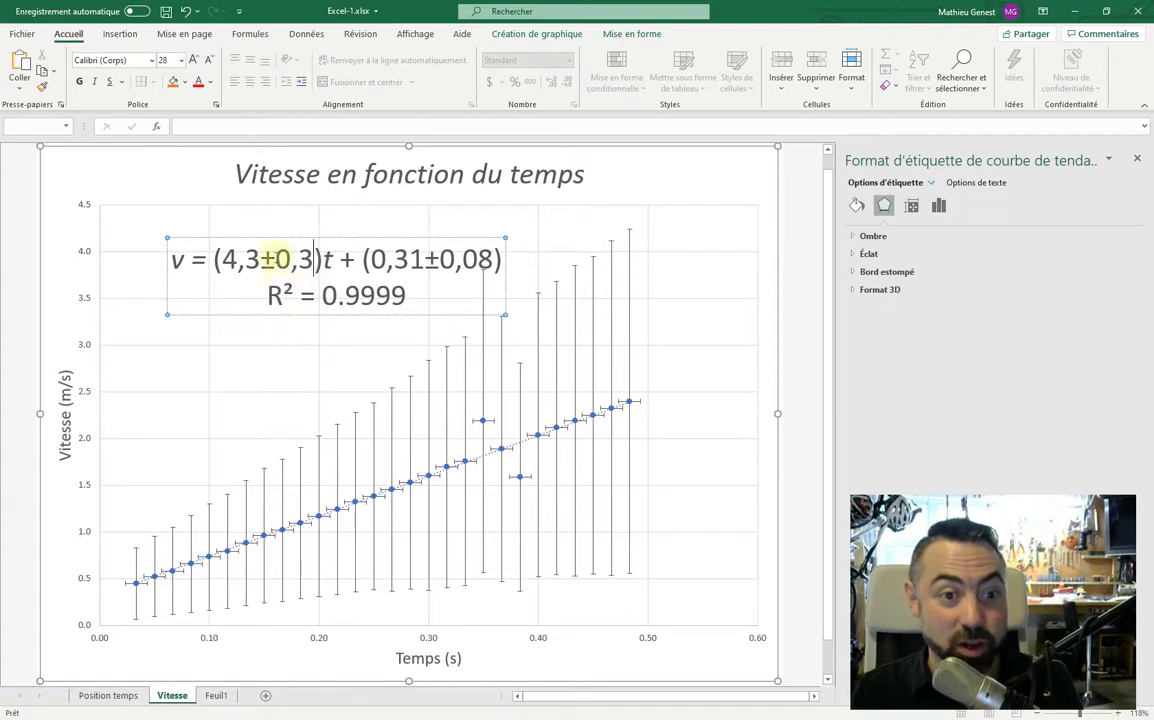